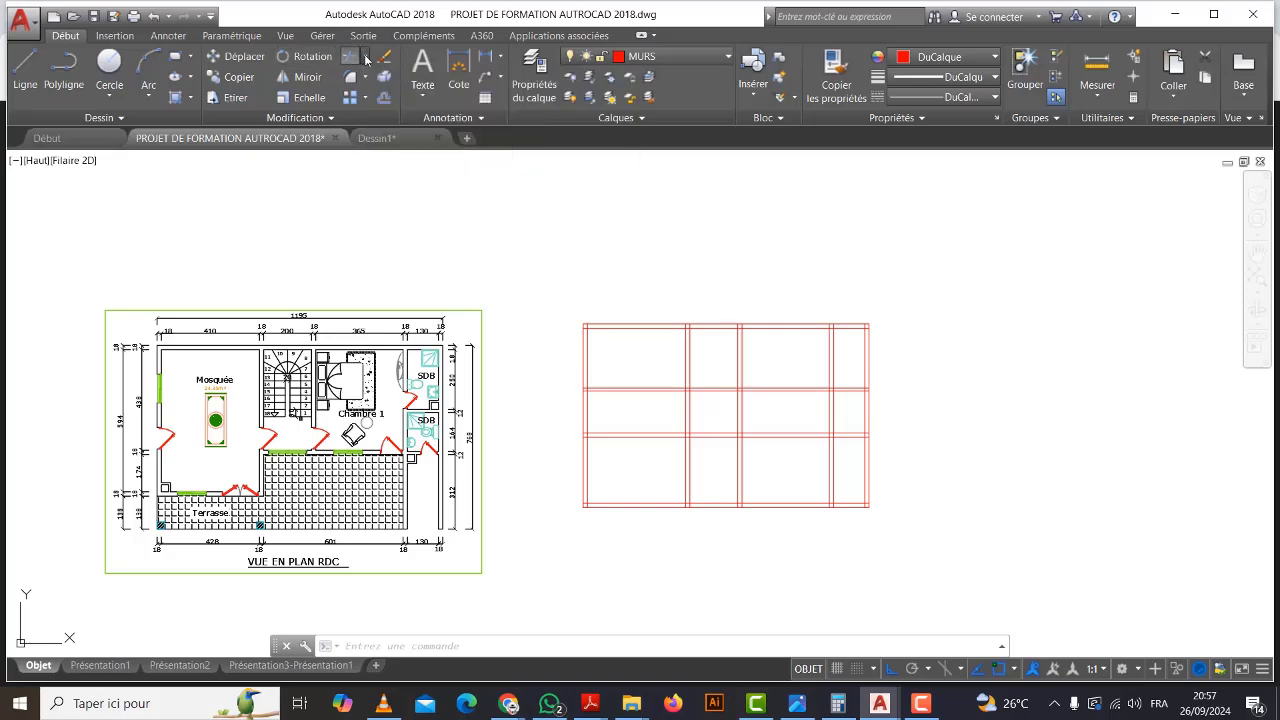
# Trim both horizontal wall line pairs out of the large Mosquée room, using all objects as cutting edges.
pyautogui.click(366, 59)
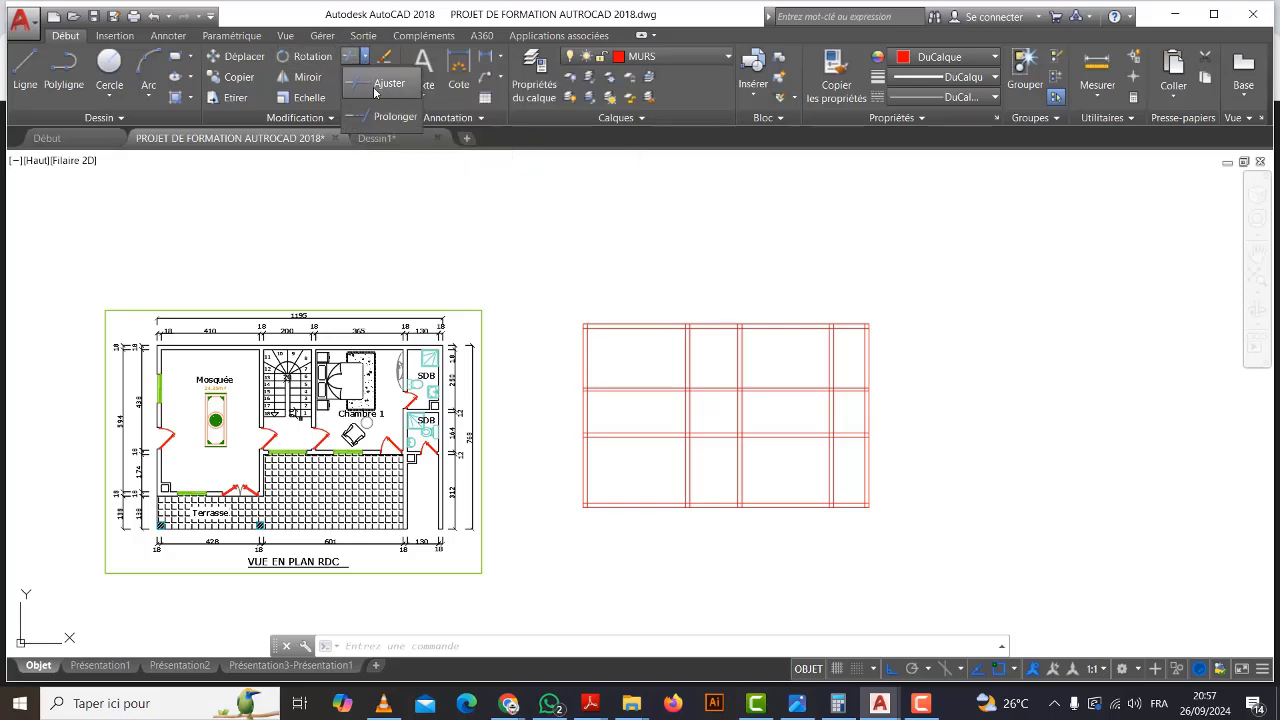
pyautogui.click(379, 84)
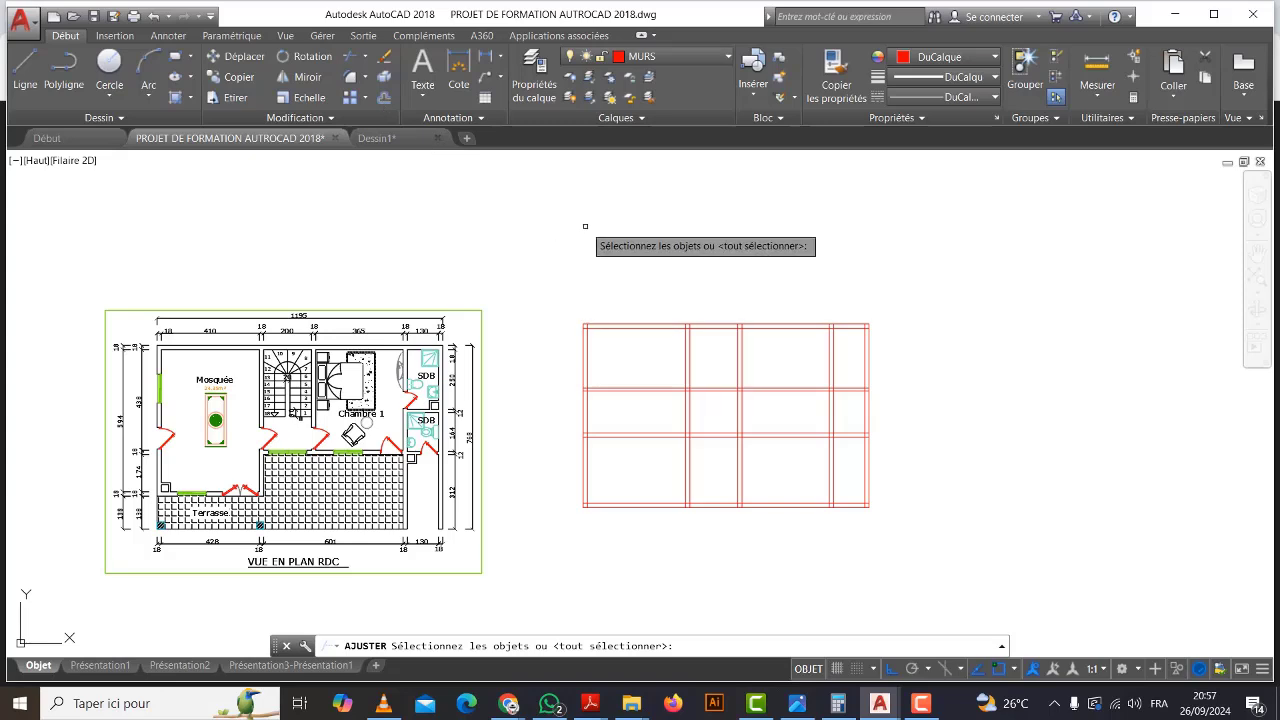
pyautogui.press('Return')
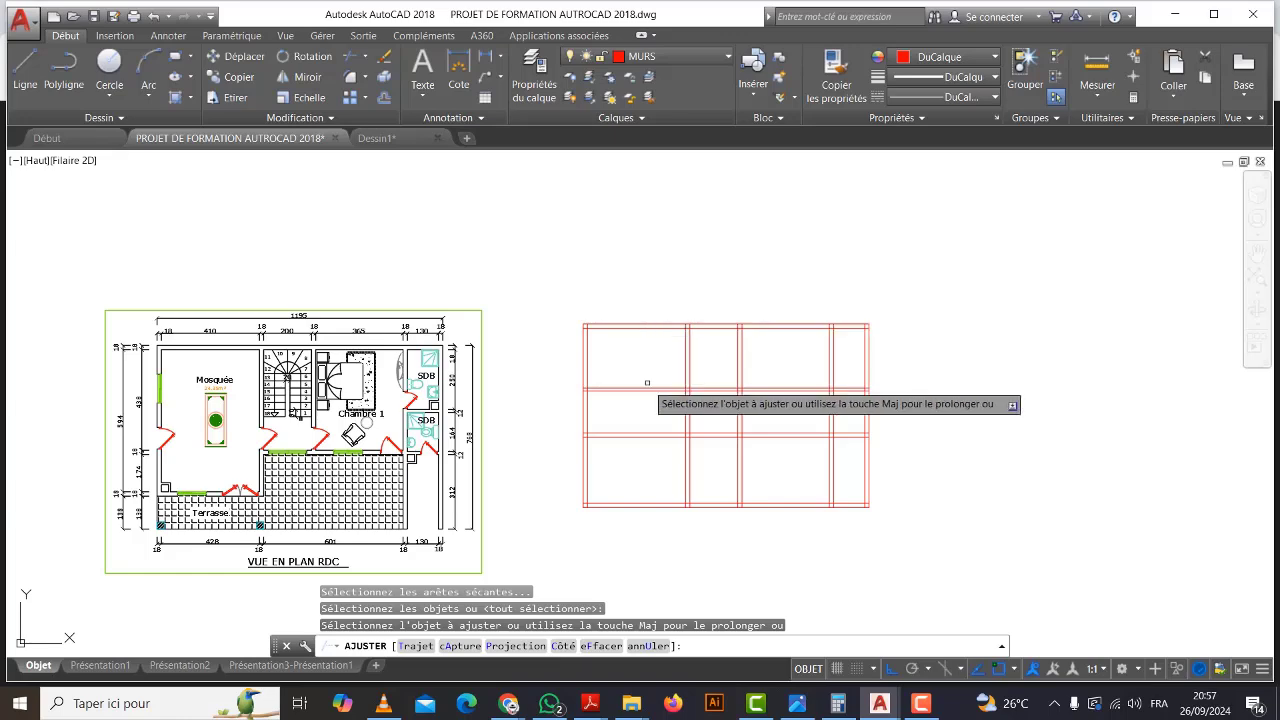
pyautogui.moveTo(634, 405); pyautogui.dragTo(744, 387, button='middle')
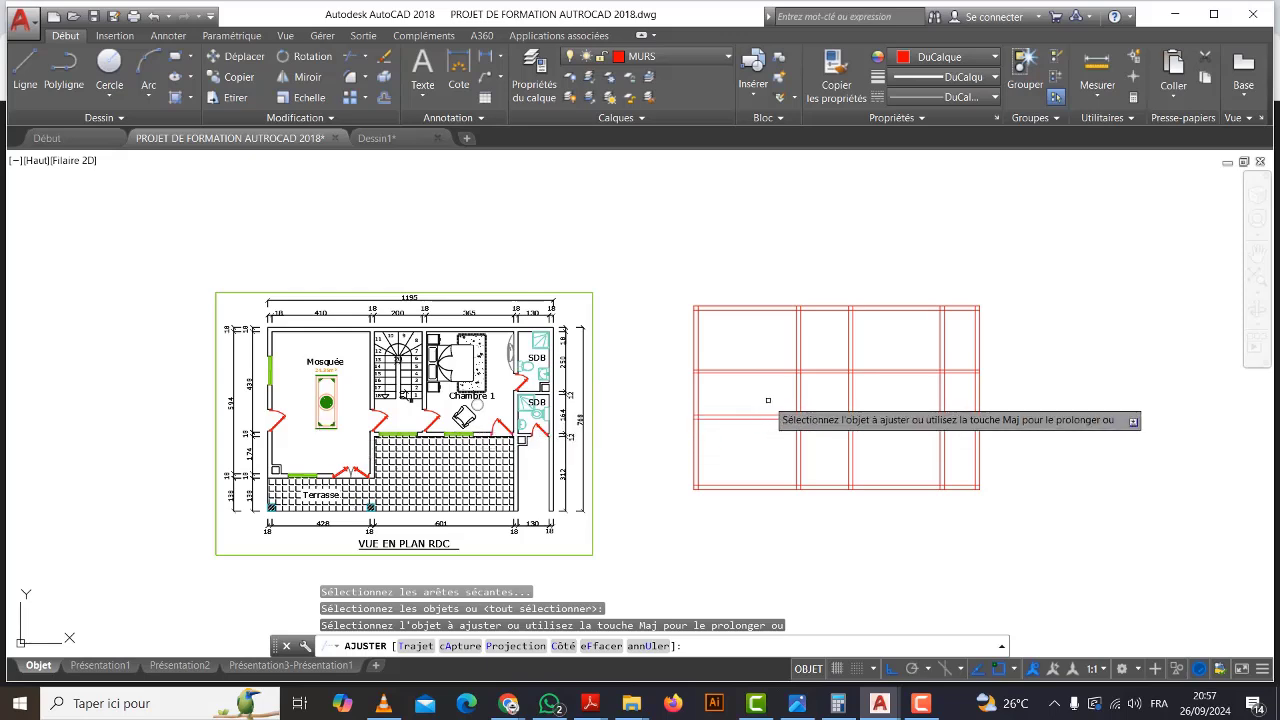
pyautogui.click(767, 408)
pyautogui.click(726, 332)
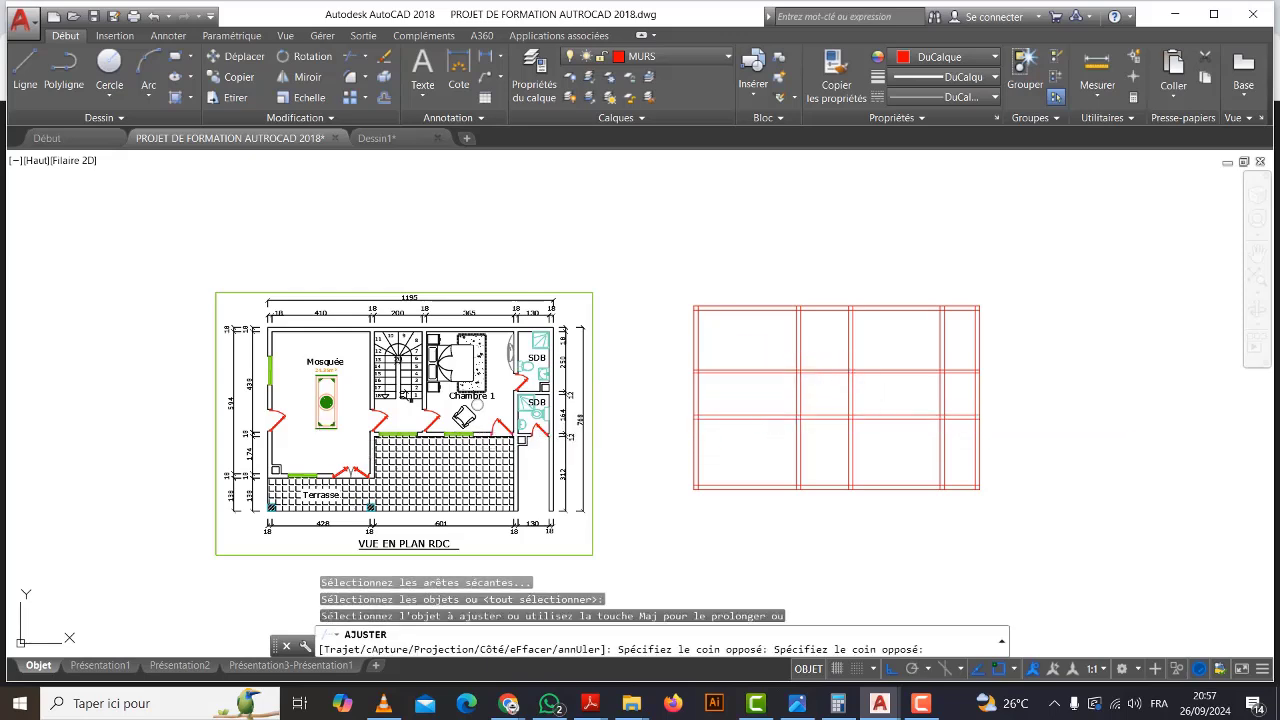
pyautogui.moveTo(736, 357); pyautogui.dragTo(726, 342, button='middle')
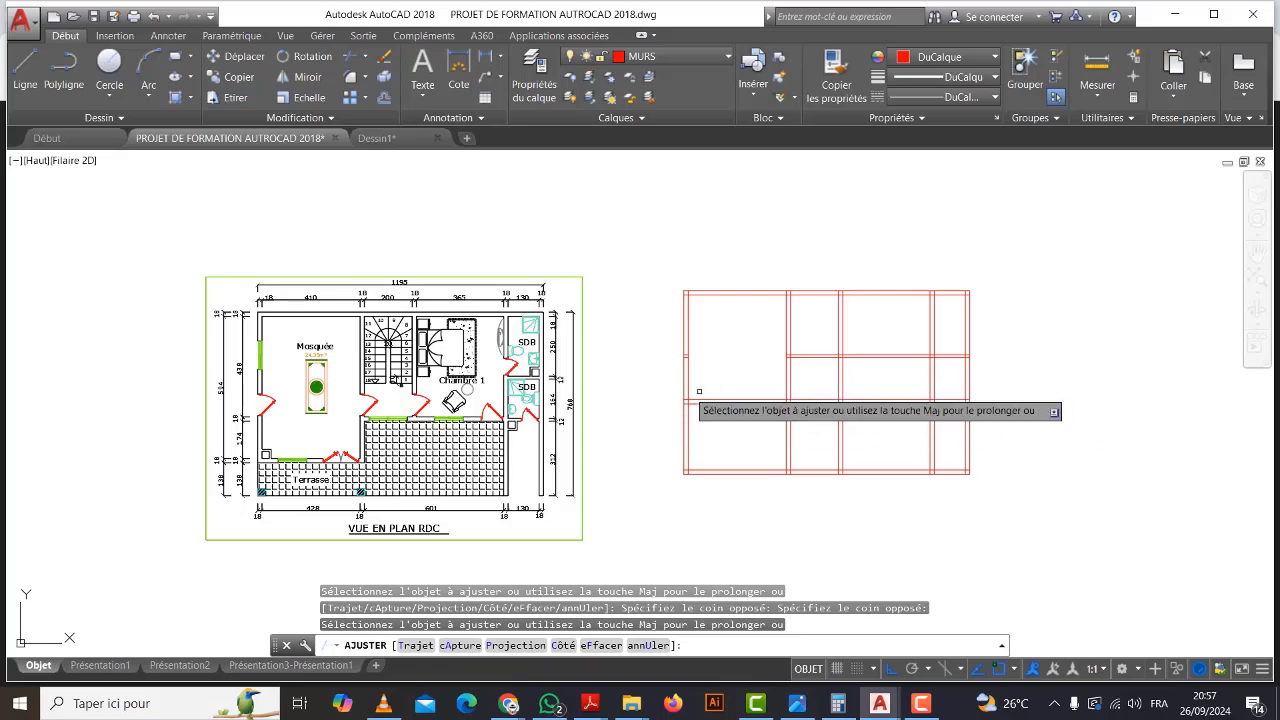
pyautogui.click(729, 433)
pyautogui.click(720, 368)
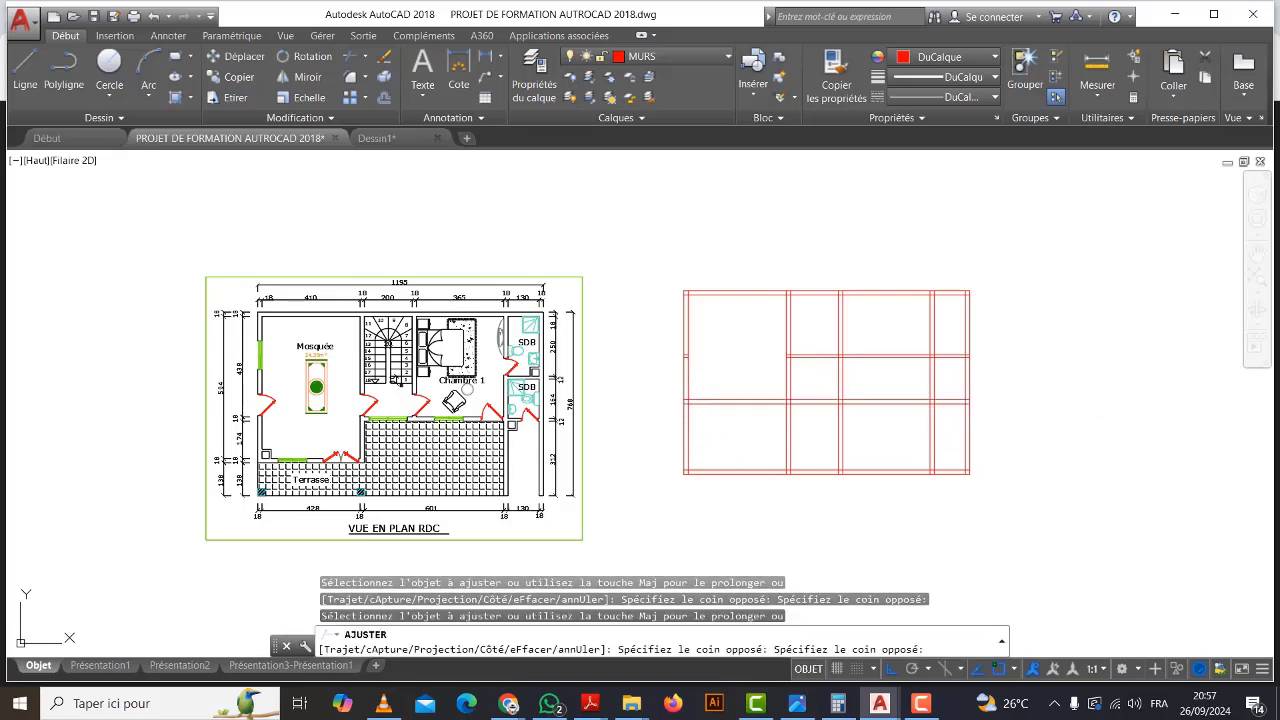
# Trim the upper interior horizontal wall lines out of the staircase bay and the Chambre 1 bay.
pyautogui.moveTo(734, 359); pyautogui.dragTo(730, 359, button='middle')
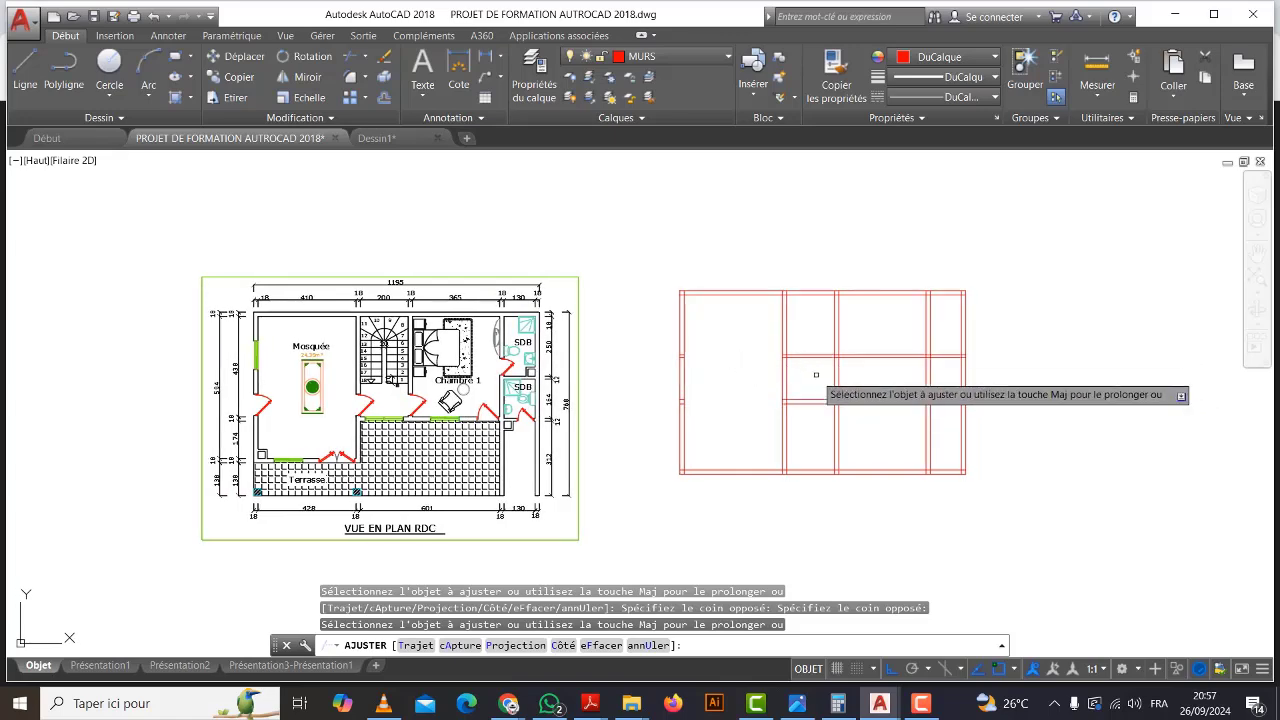
pyautogui.click(816, 375)
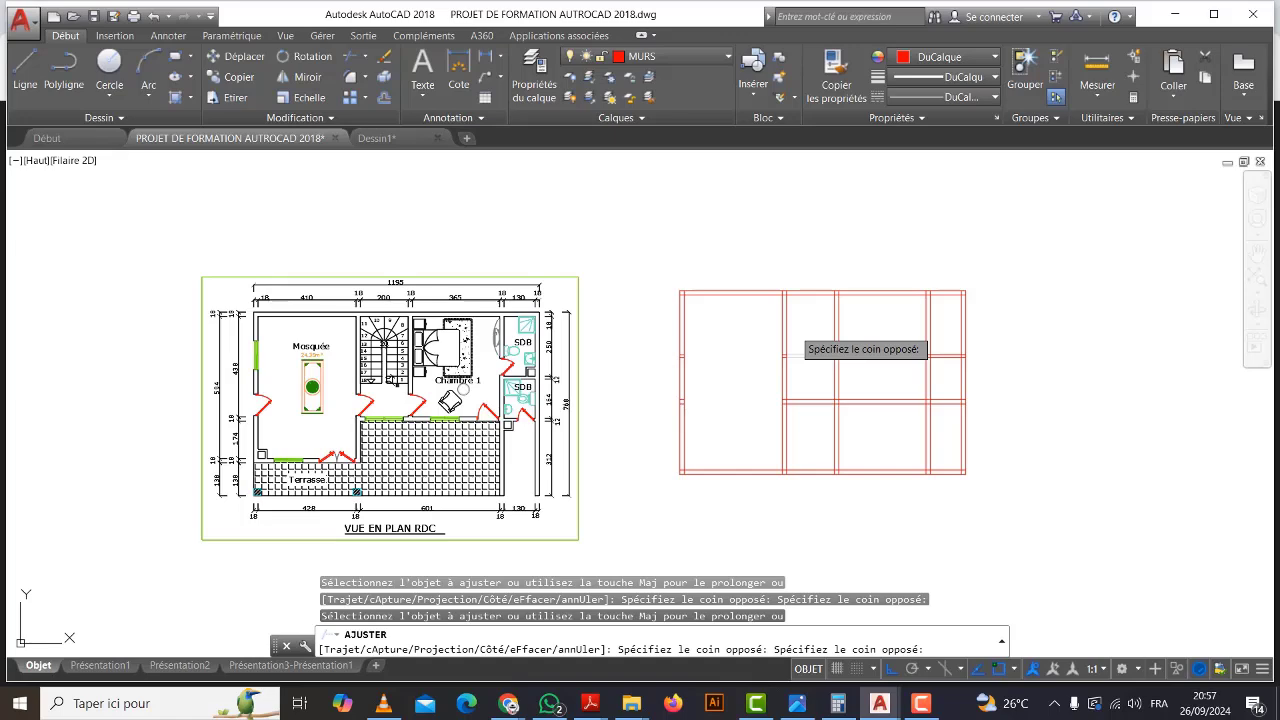
pyautogui.moveTo(811, 363); pyautogui.dragTo(794, 362, button='middle')
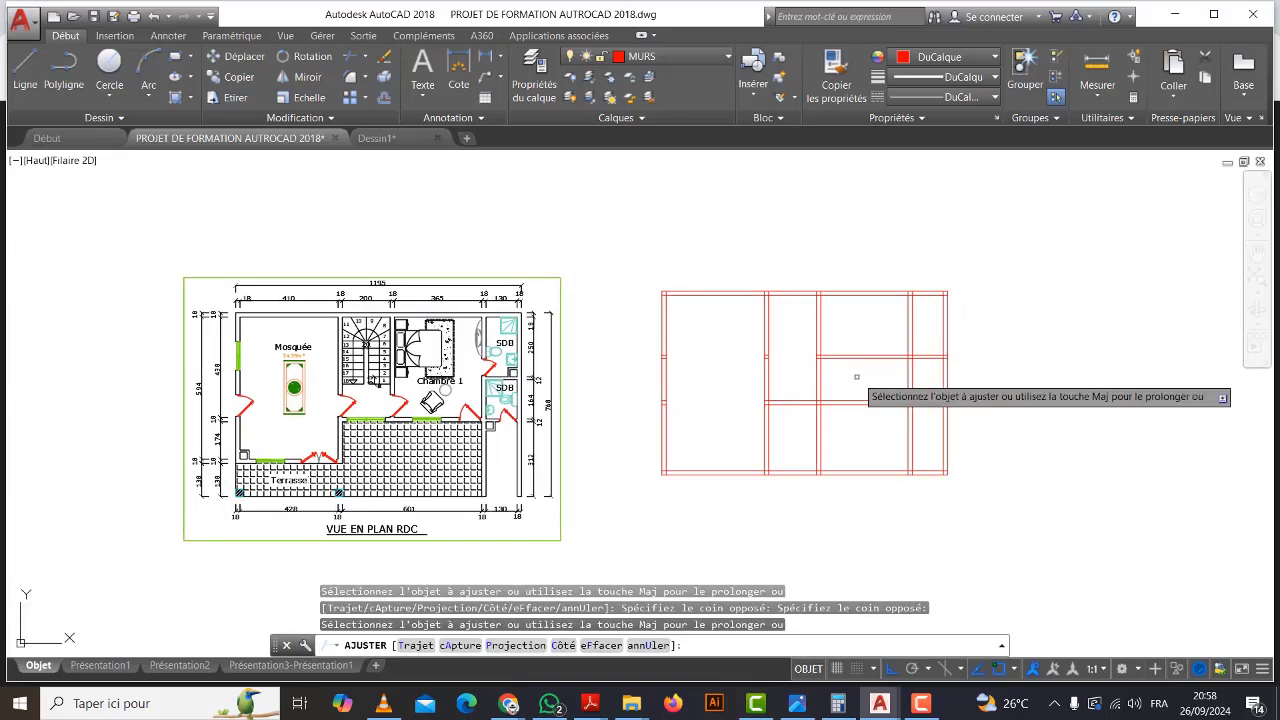
pyautogui.click(871, 378)
pyautogui.click(840, 330)
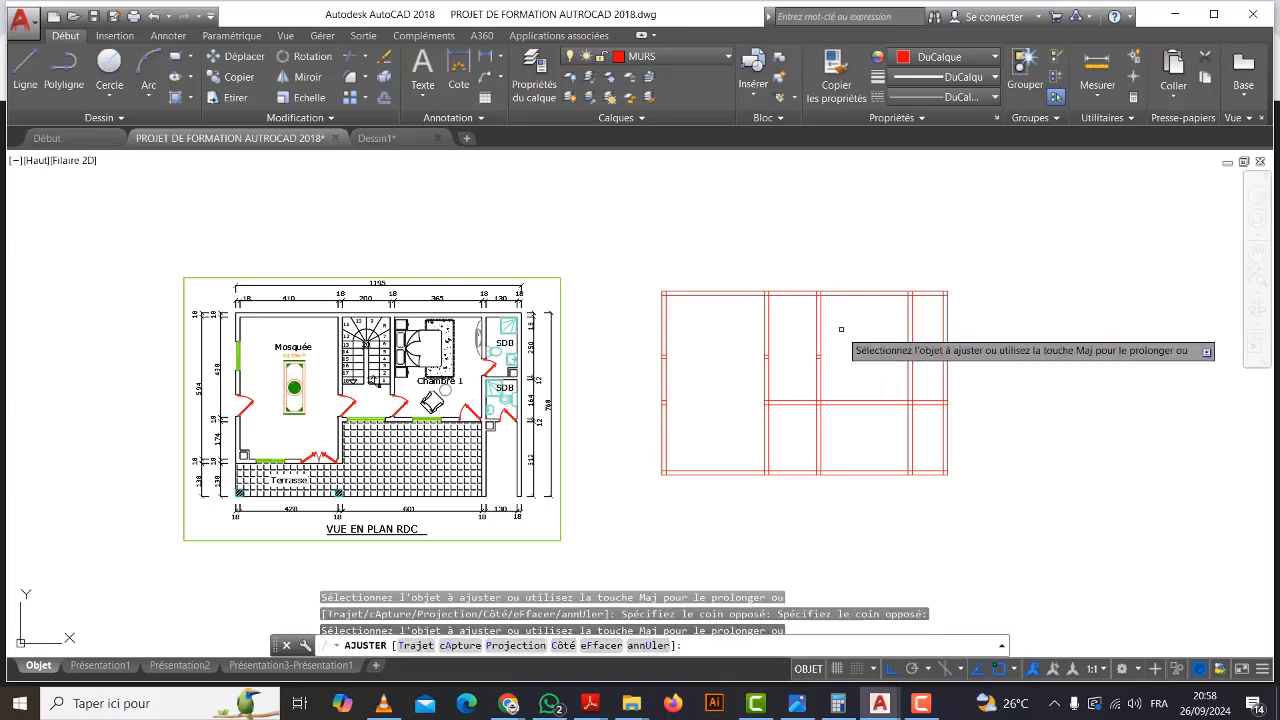
# Trim the vertical wall lines between the staircase and Chambre 1 bays where they cross the terrace area.
pyautogui.moveTo(863, 371); pyautogui.dragTo(863, 351, button='middle')
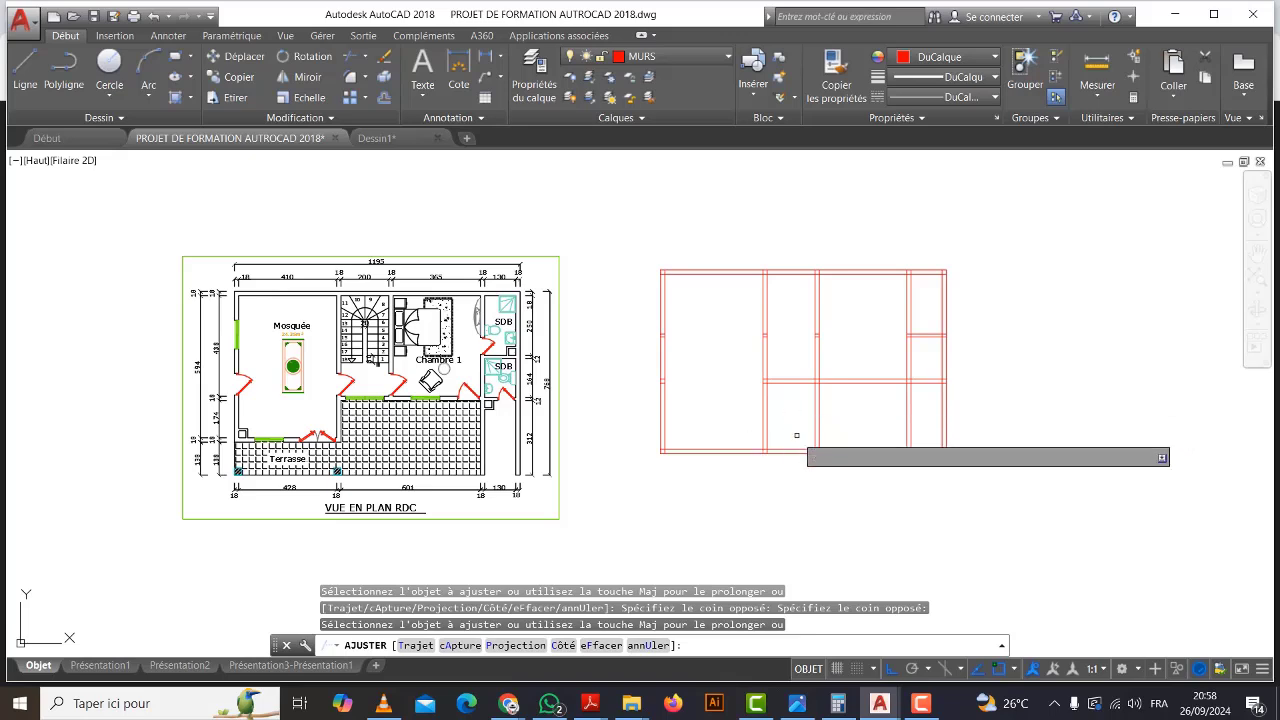
pyautogui.click(841, 438)
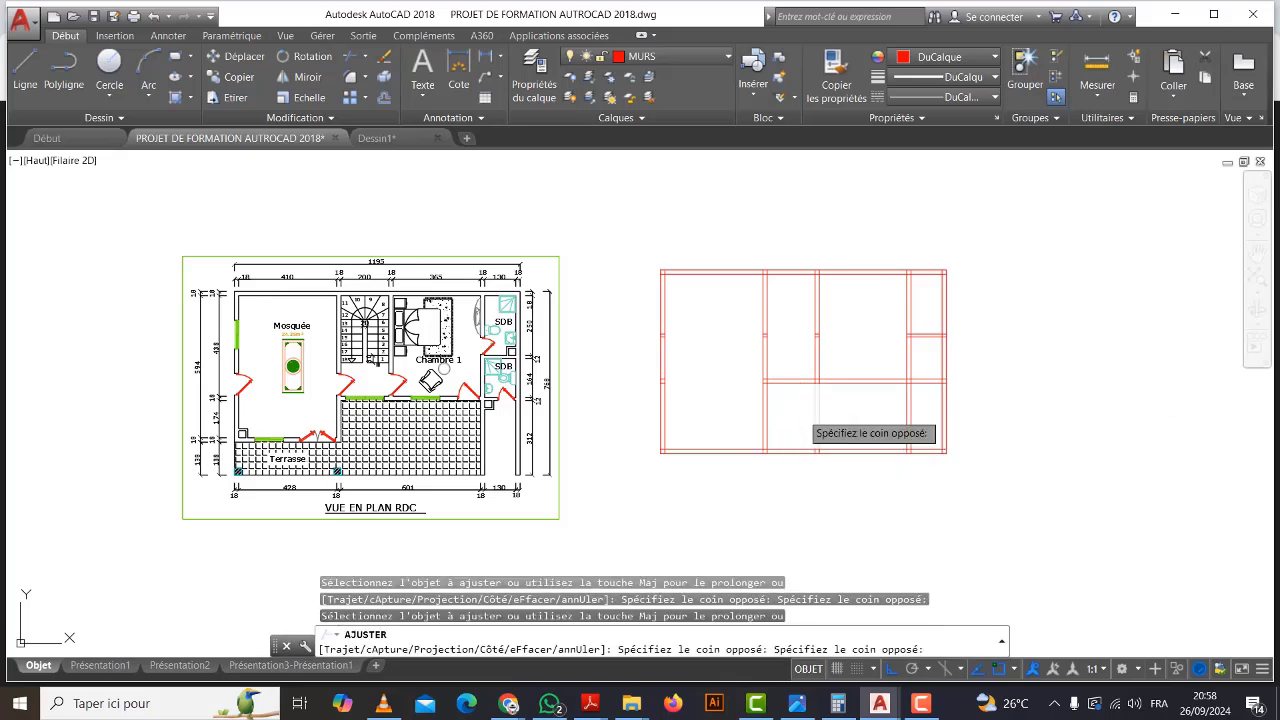
pyautogui.click(814, 421)
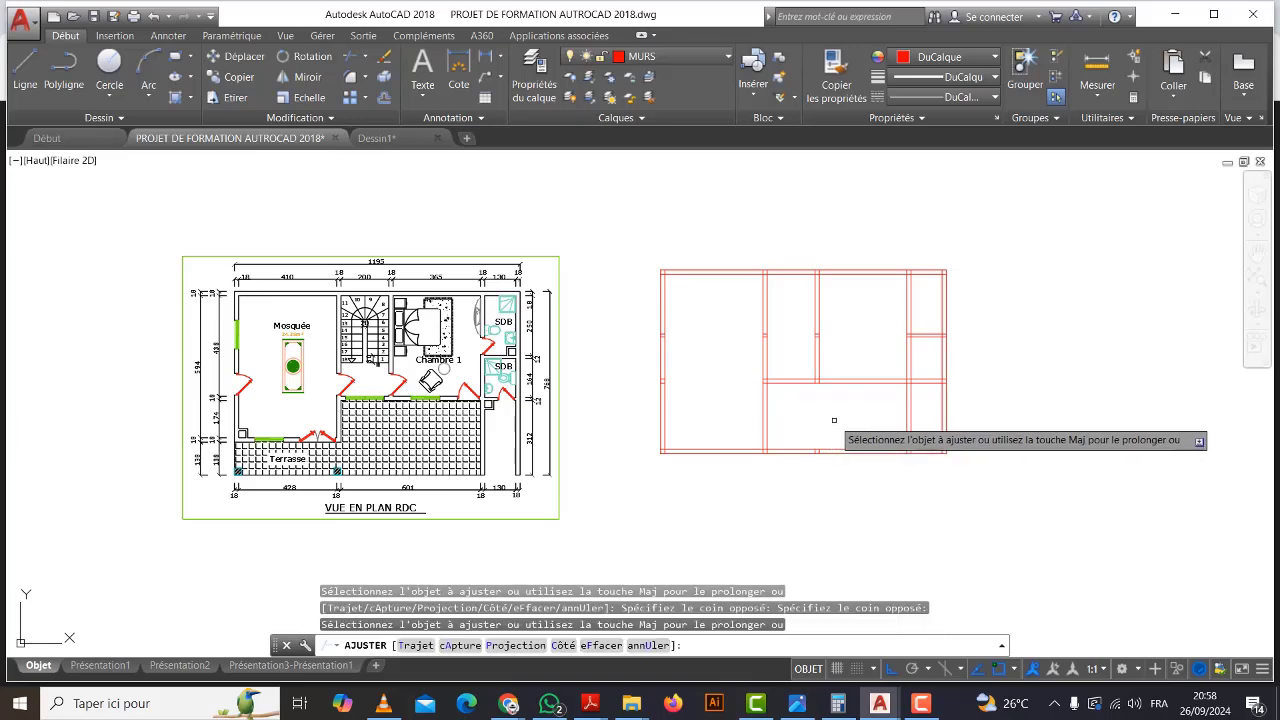
# Trim the lower outer wall lines across the terrace area and the narrow bay below the bathrooms.
pyautogui.moveTo(845, 415); pyautogui.dragTo(854, 419, button='middle')
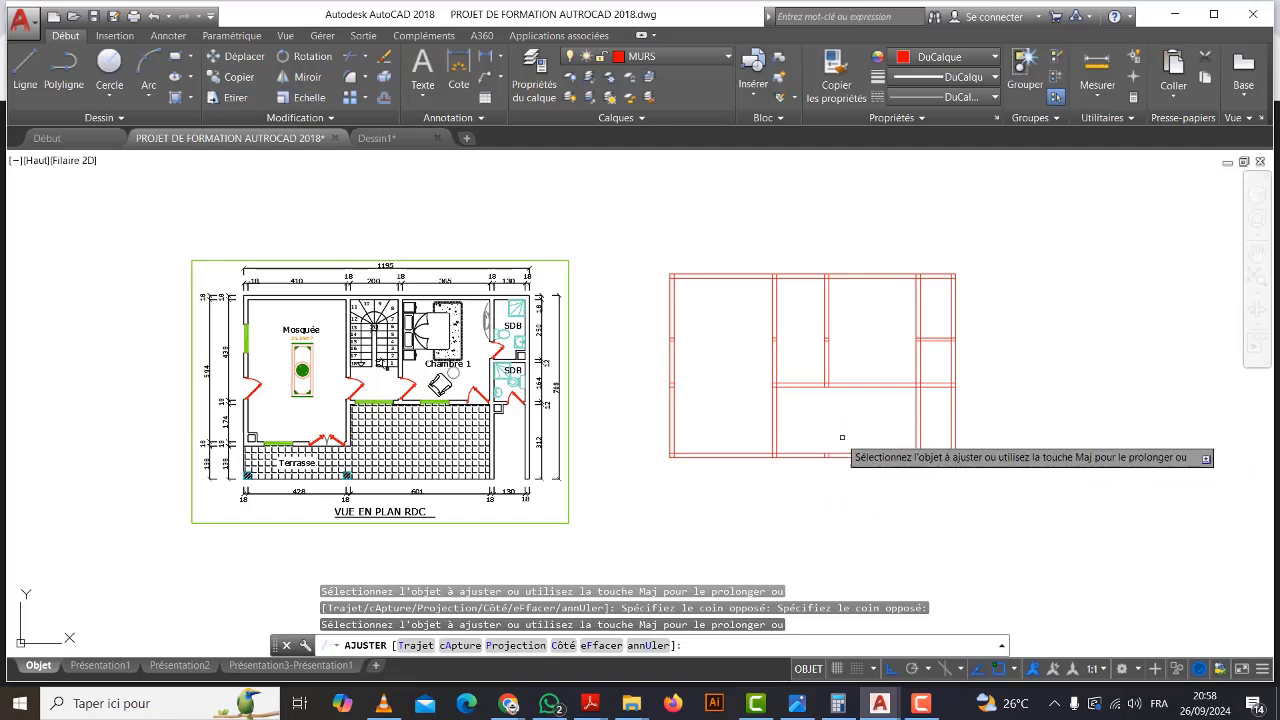
pyautogui.click(884, 467)
pyautogui.click(874, 478)
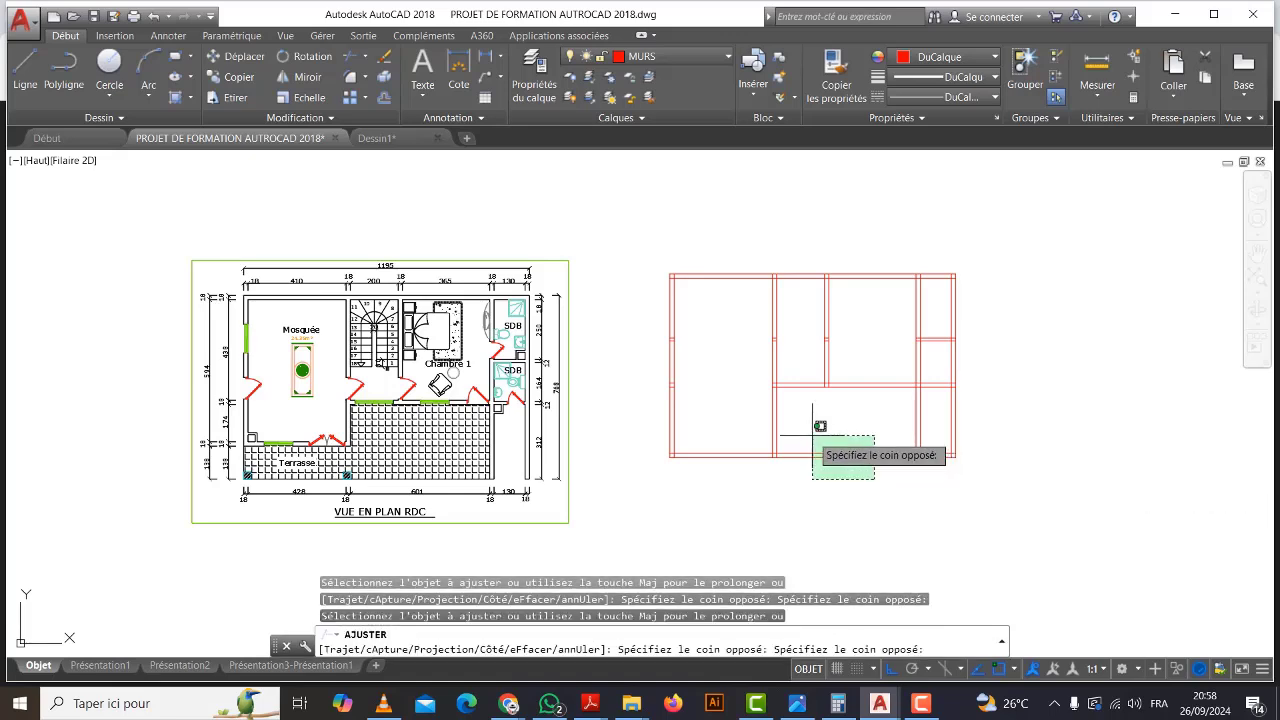
pyautogui.click(811, 449)
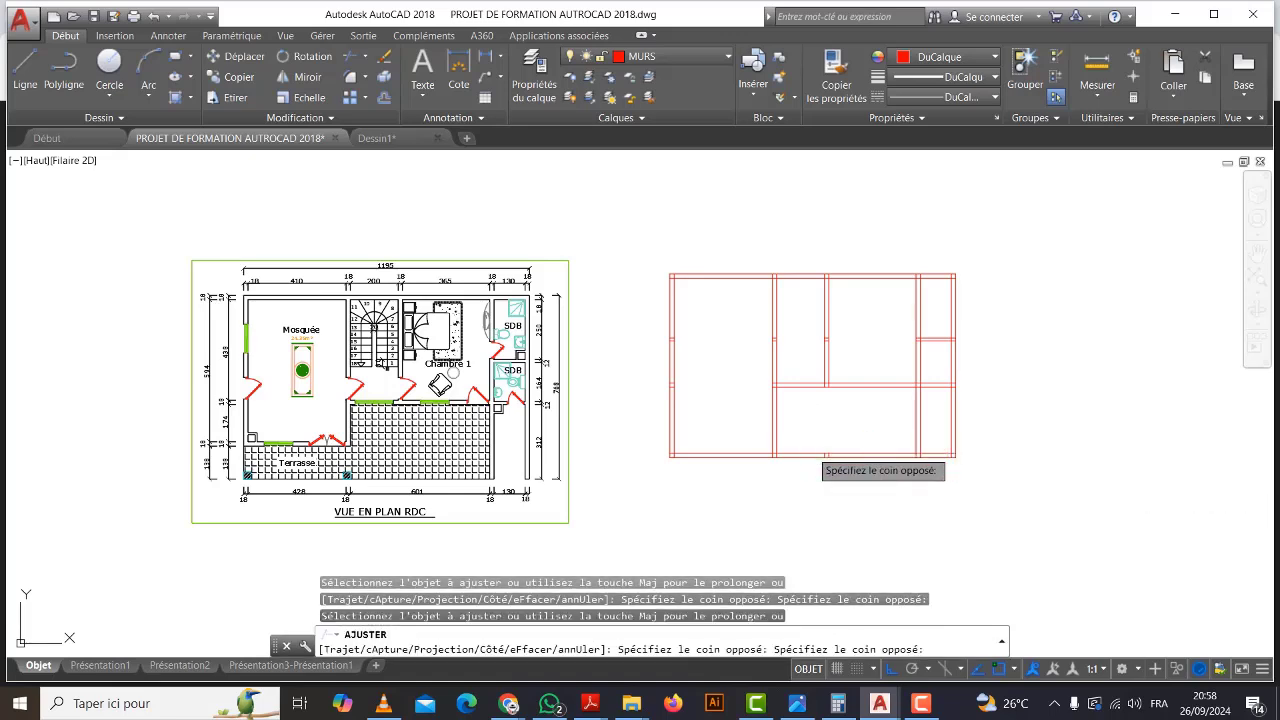
pyautogui.click(818, 462)
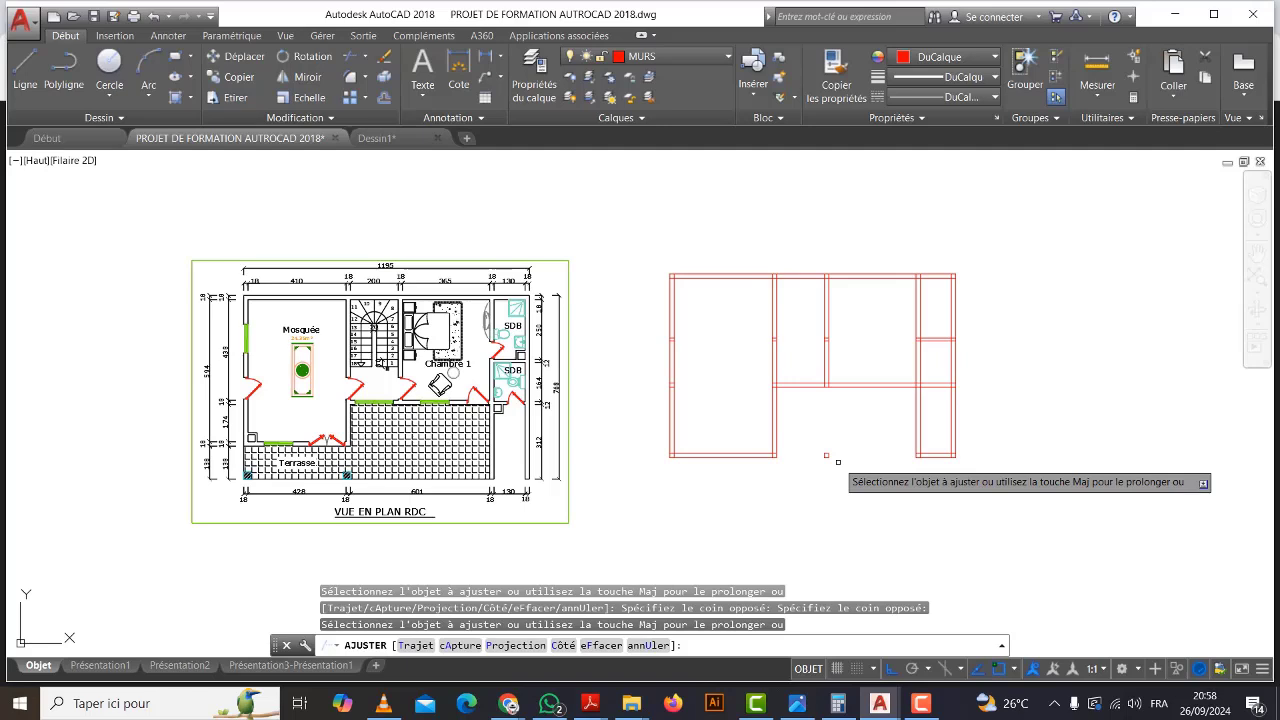
pyautogui.click(935, 485)
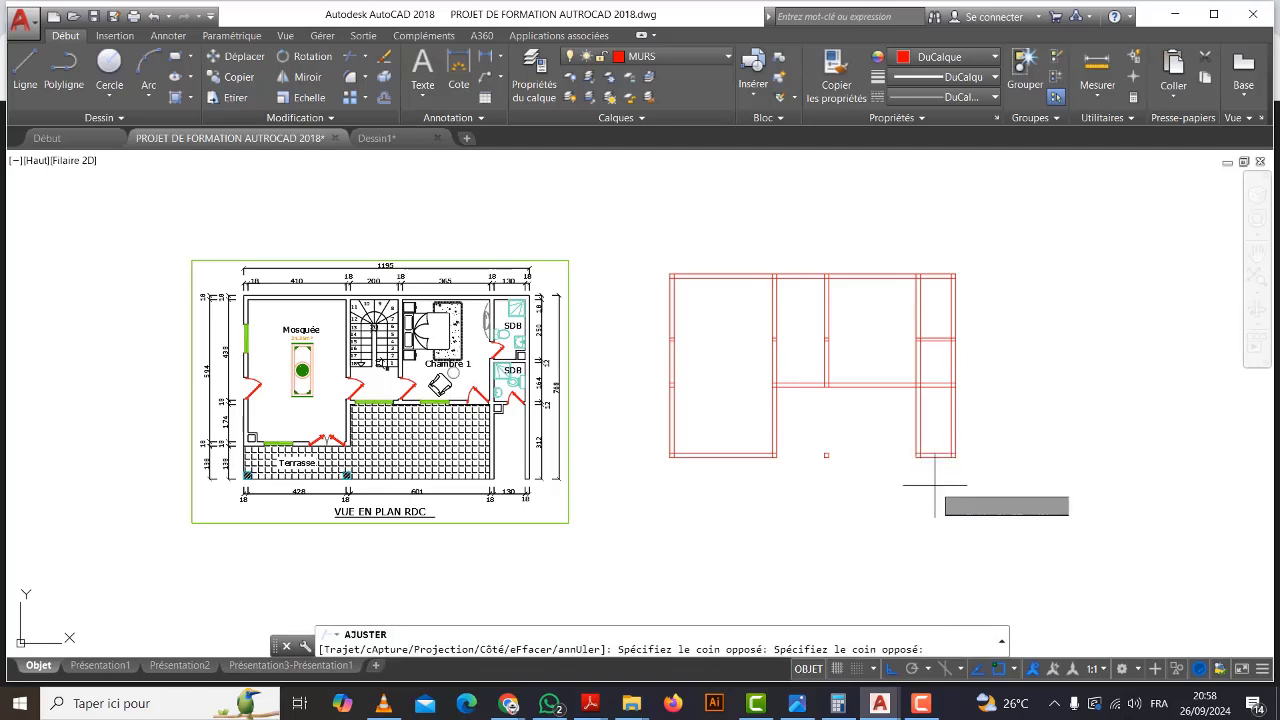
pyautogui.click(929, 432)
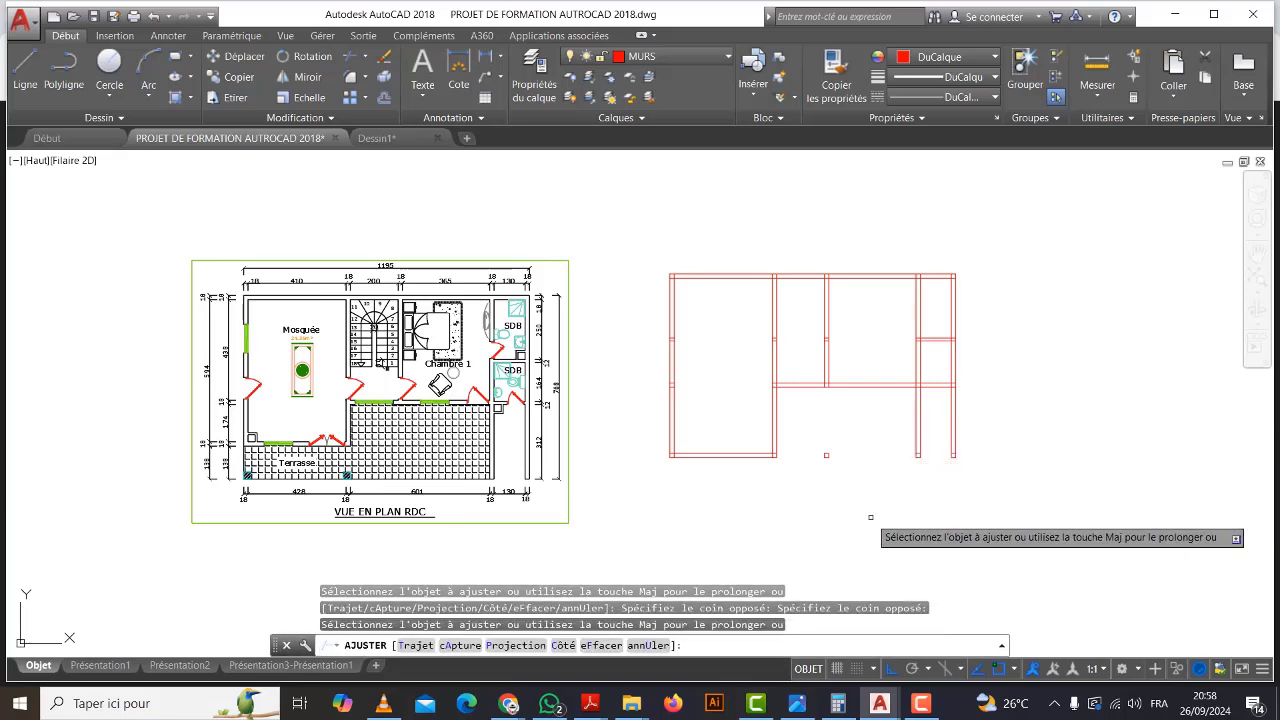
# End trimming and erase the leftover square on the terrace edge and the short line fragments inside the two interior vertical walls.
pyautogui.press('Escape')
pyautogui.click(822, 451)
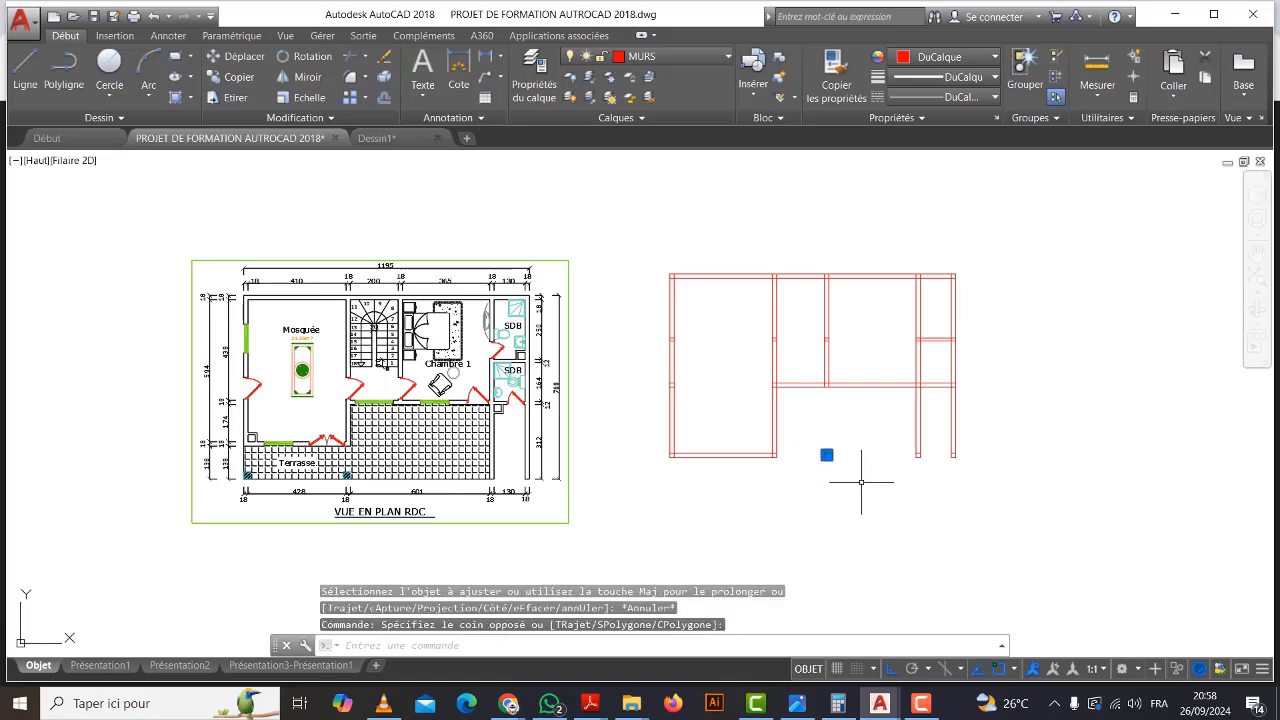
pyautogui.press('Delete')
pyautogui.click(748, 312)
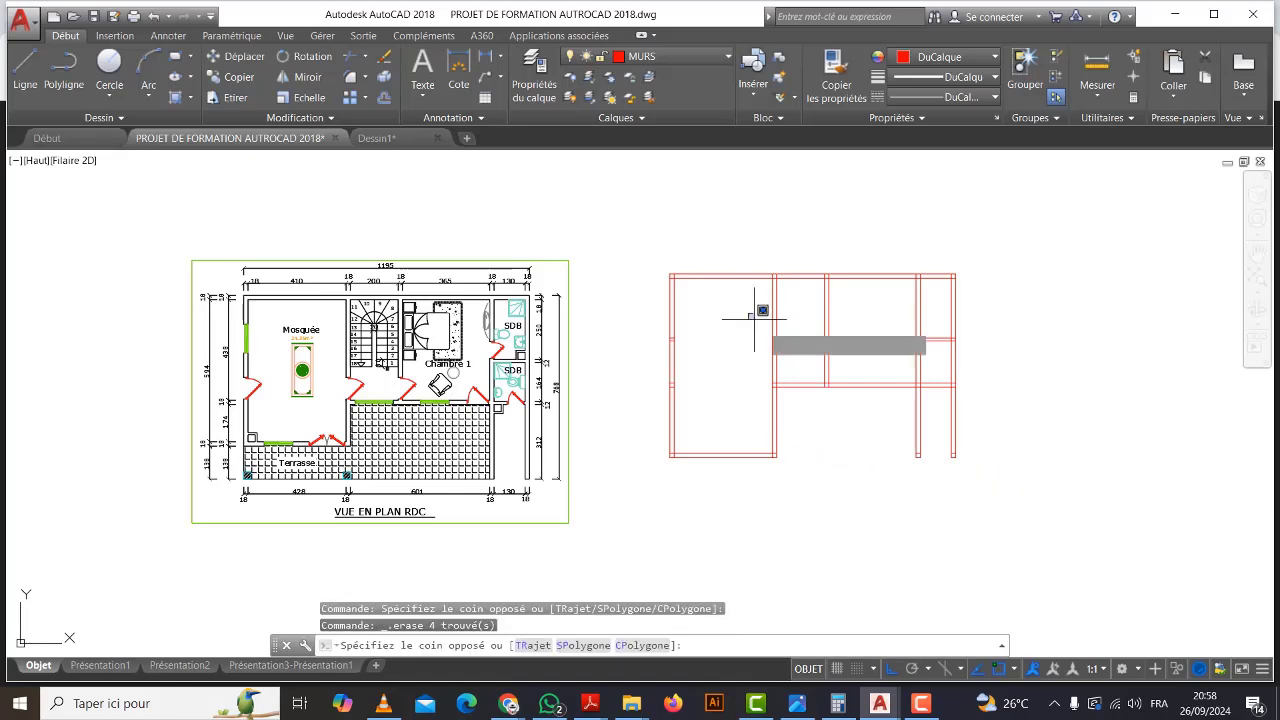
pyautogui.click(867, 363)
pyautogui.press('Delete')
pyautogui.click(639, 317)
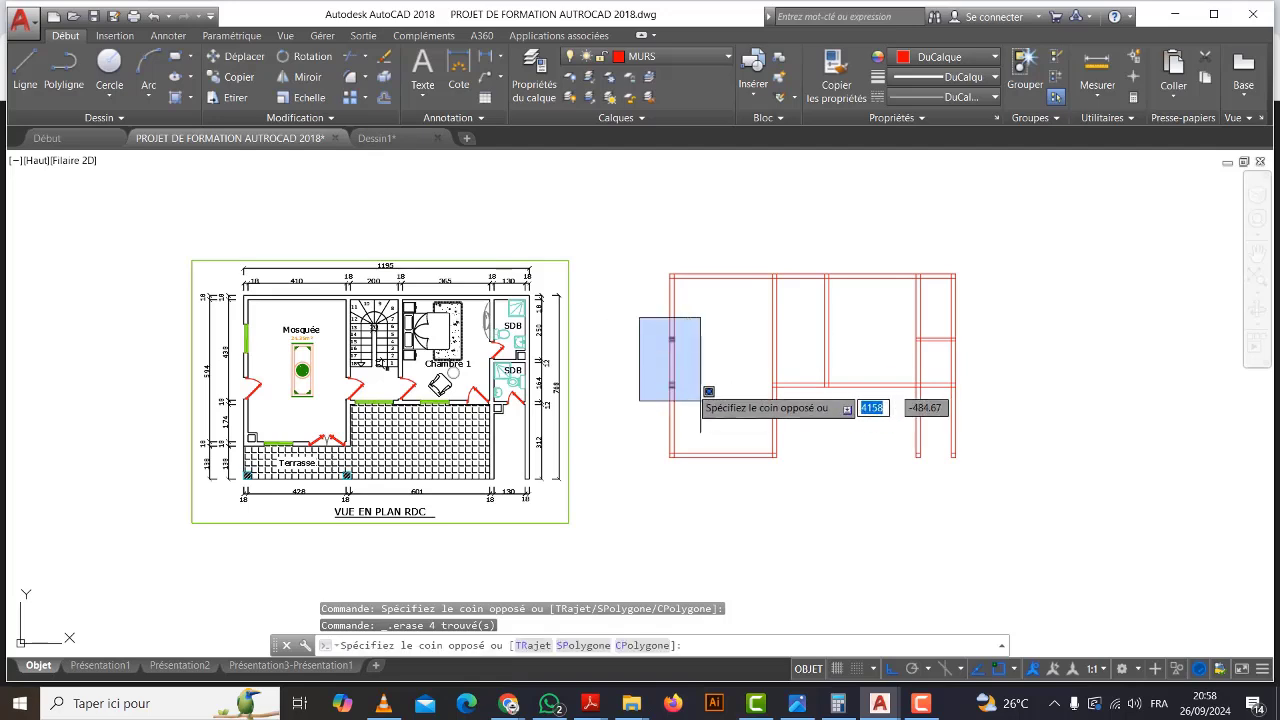
pyautogui.click(643, 337)
pyautogui.scroll(2, 640, 335)
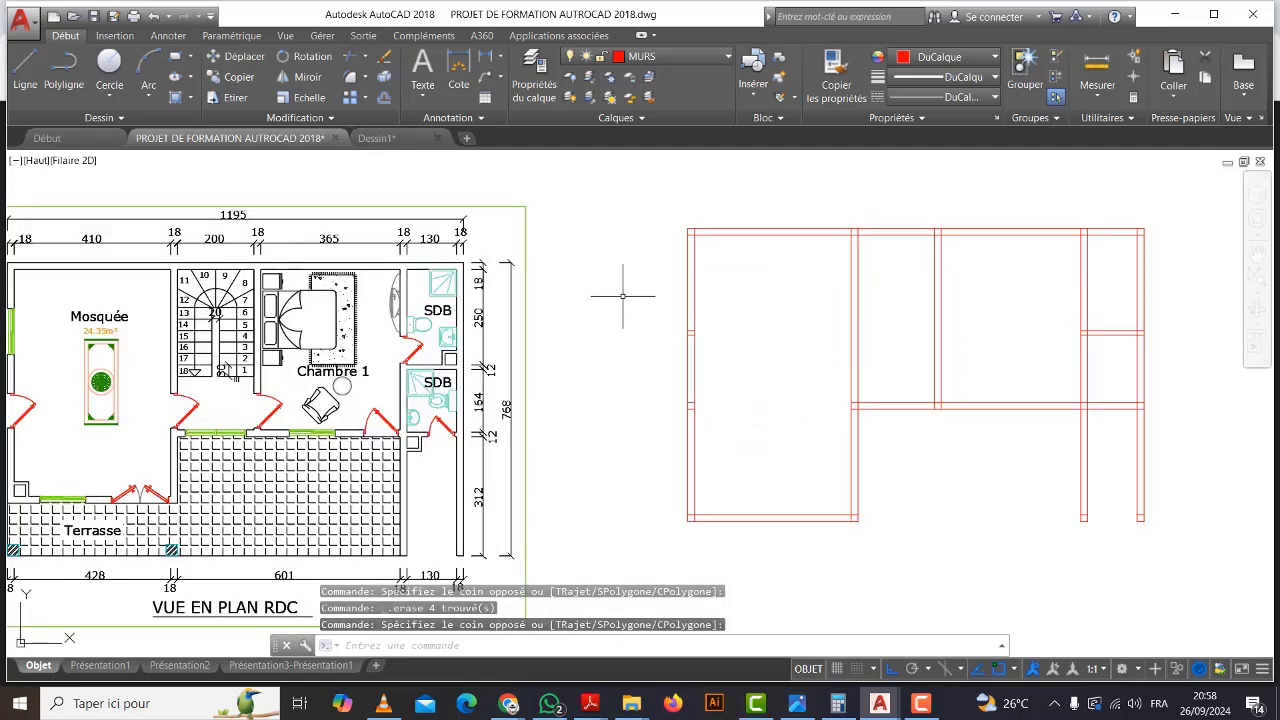
pyautogui.click(622, 296)
pyautogui.click(768, 453)
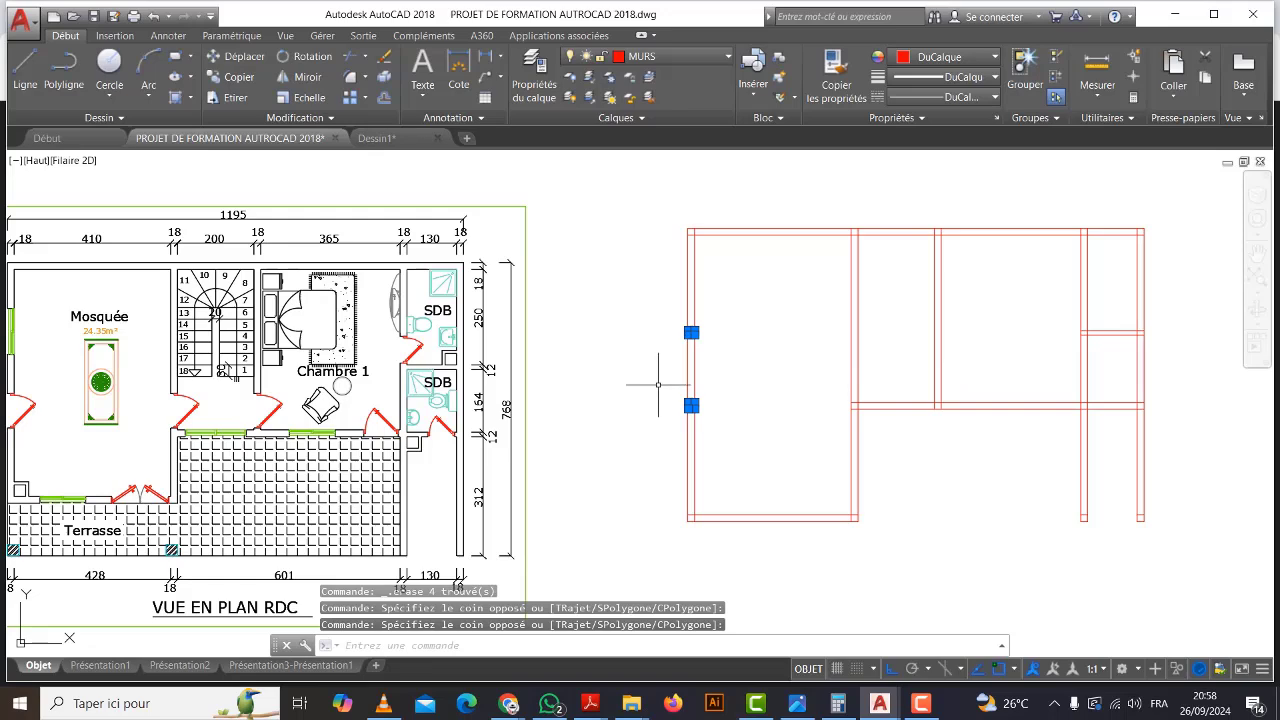
pyautogui.press('Escape')
pyautogui.scroll(-2, 657, 300)
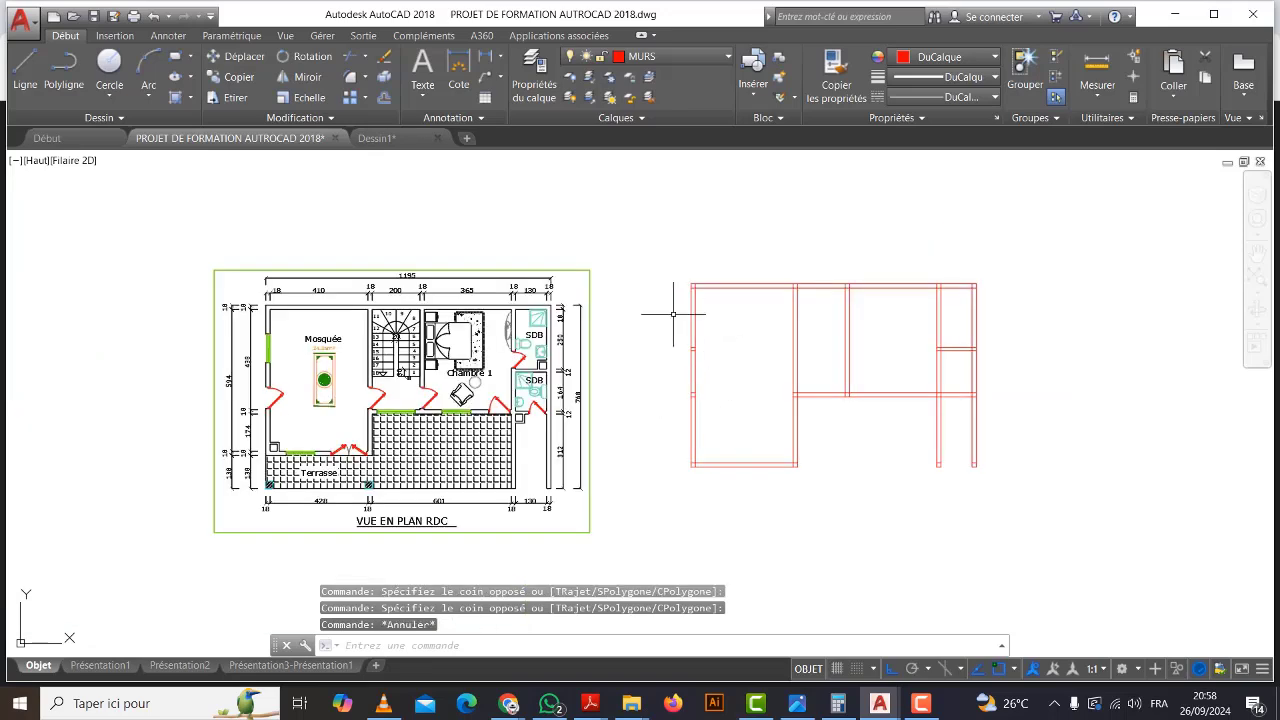
pyautogui.scroll(2, 737, 324)
pyautogui.scroll(-2, 737, 375)
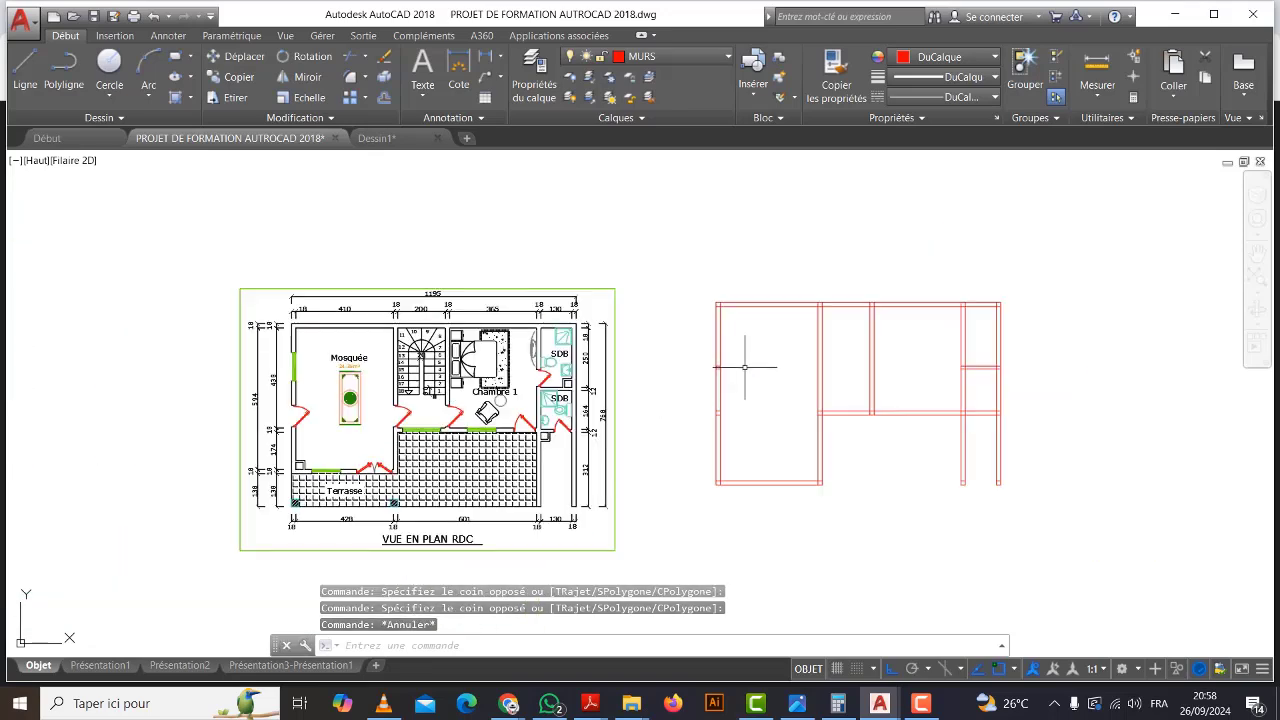
pyautogui.rightClick(684, 351)
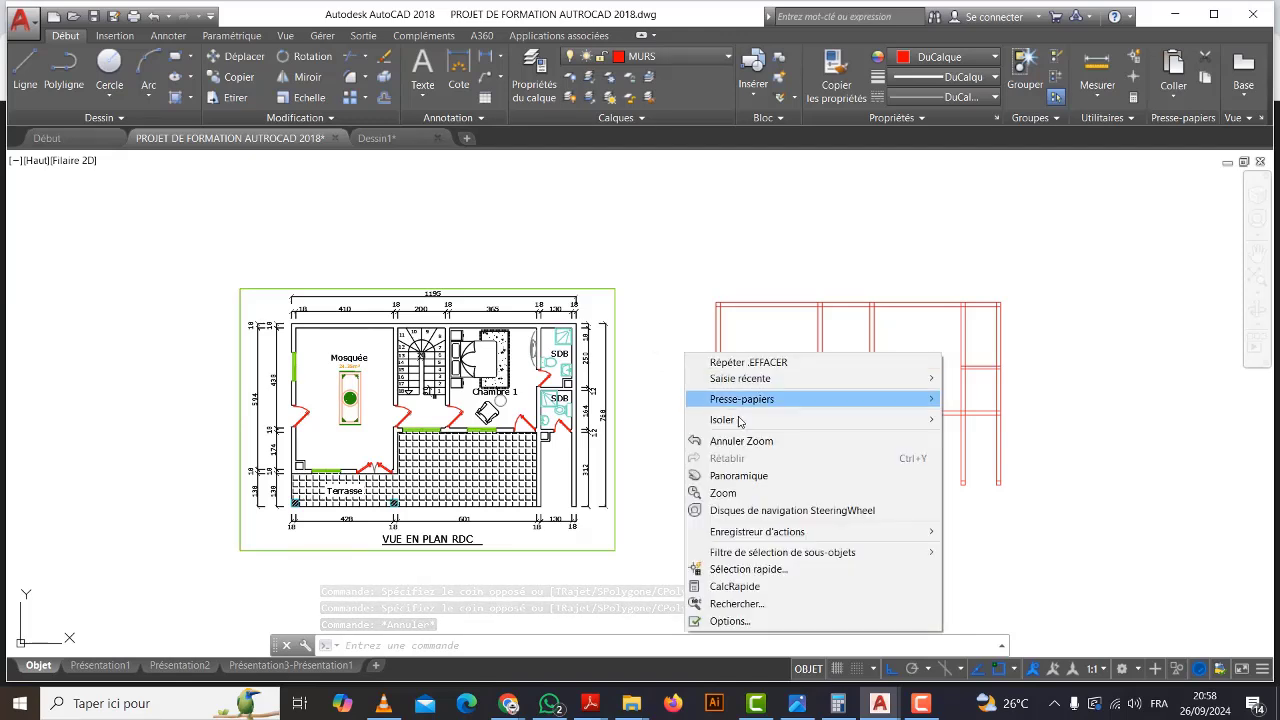
pyautogui.click(666, 357)
pyautogui.click(663, 351)
pyautogui.click(670, 344)
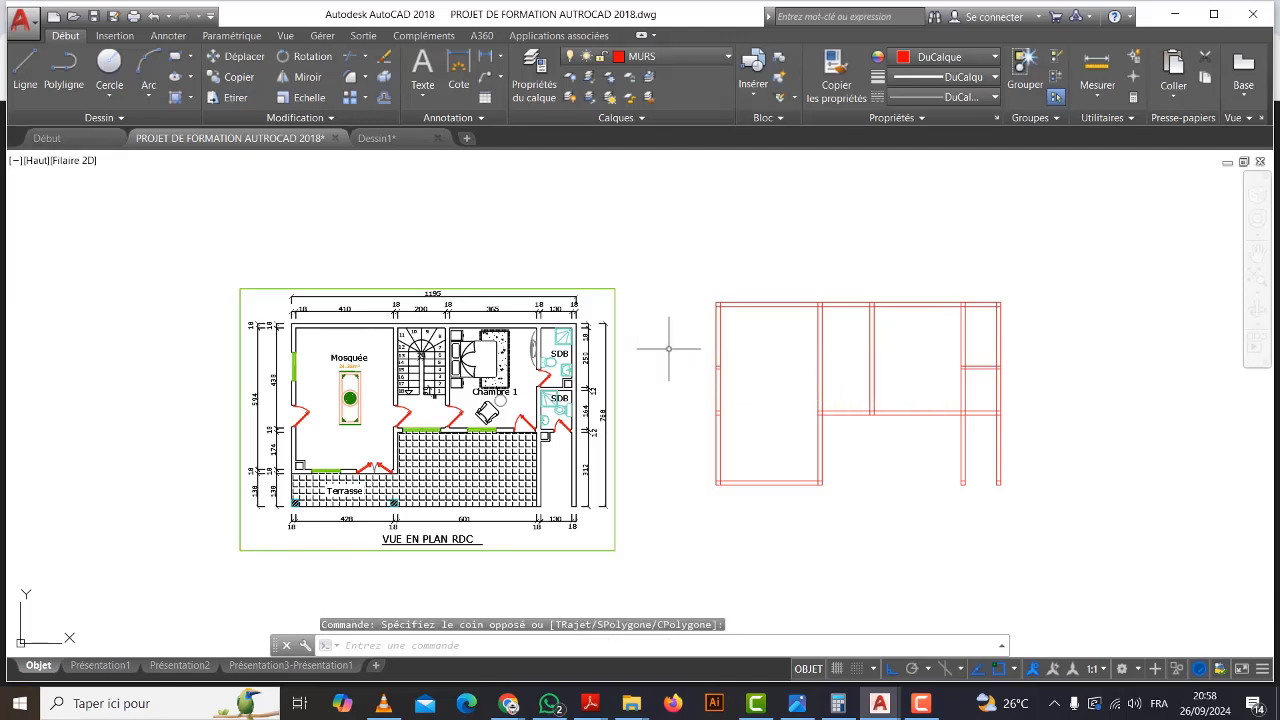
# Window-select the short line fragments inside the outer wall of the Mosquée room, and clear the selection.
pyautogui.click(660, 347)
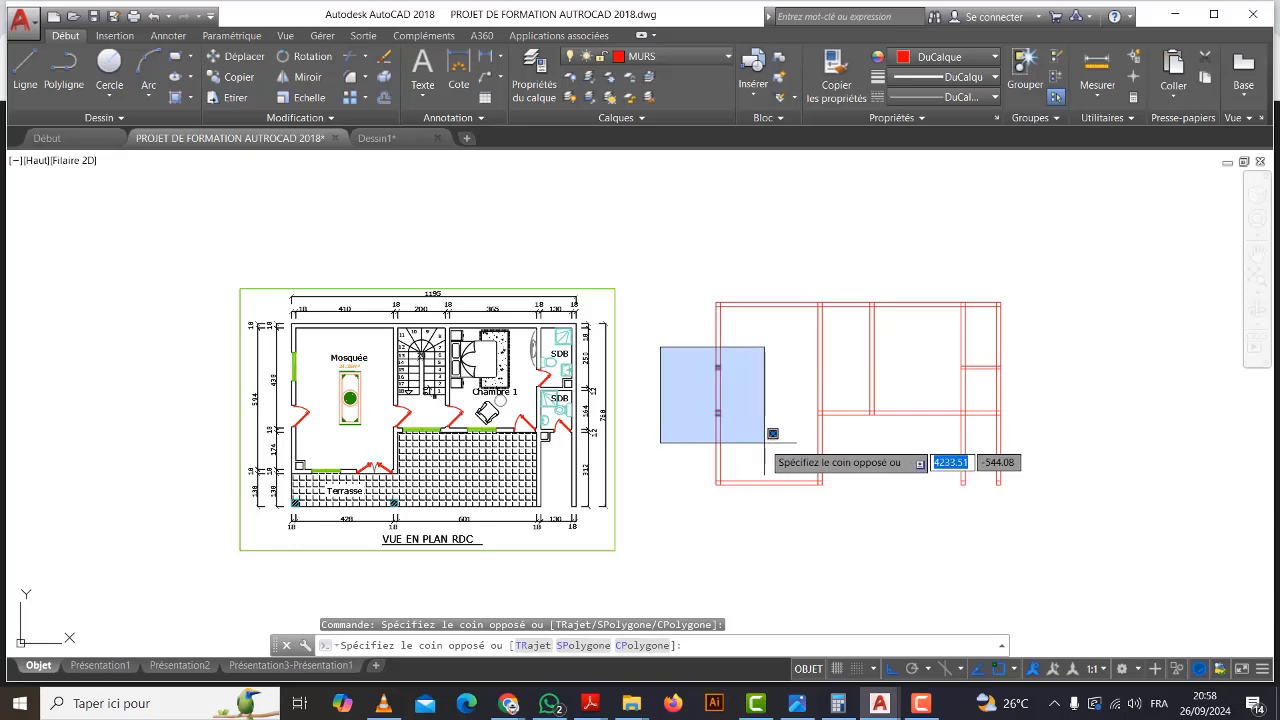
pyautogui.click(685, 383)
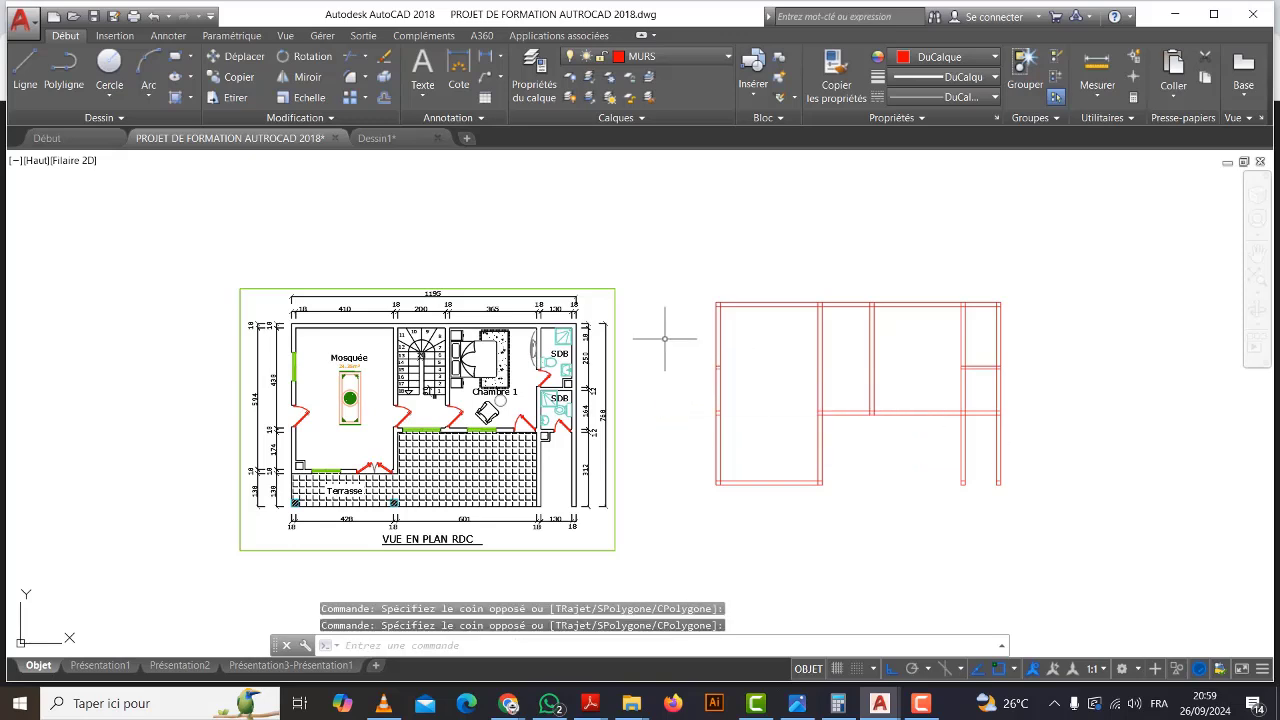
pyautogui.click(664, 338)
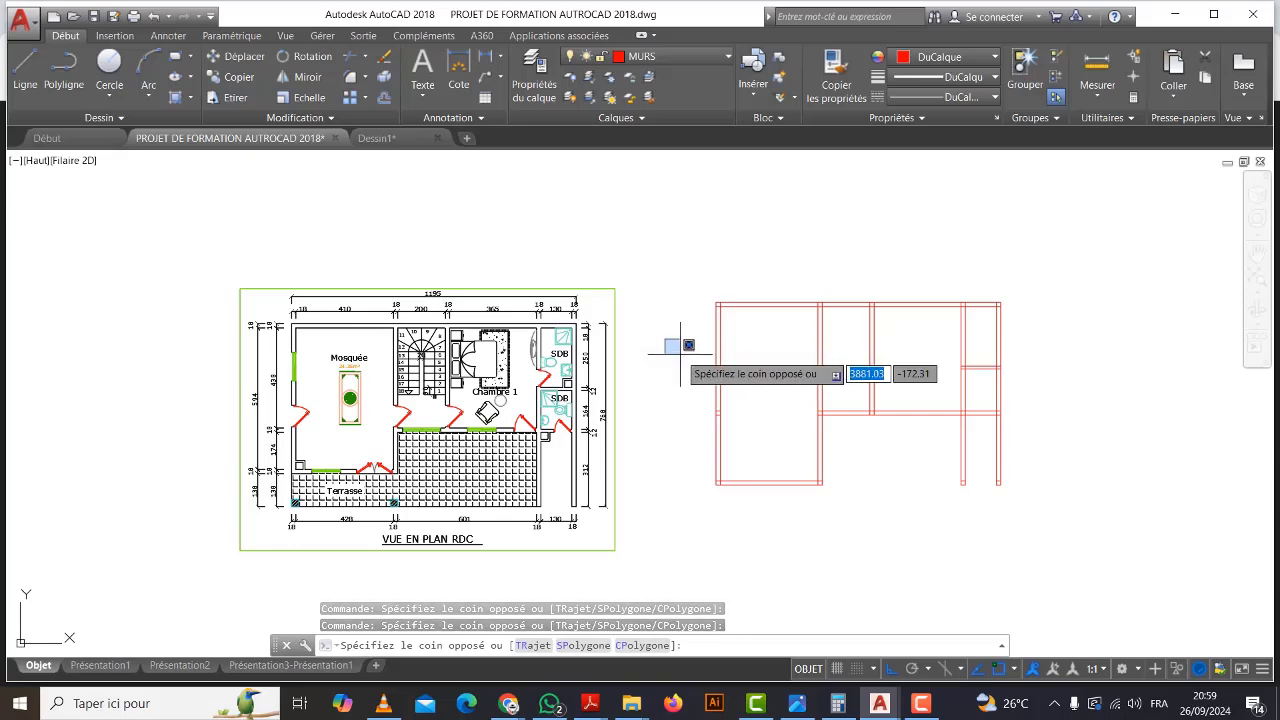
pyautogui.click(759, 434)
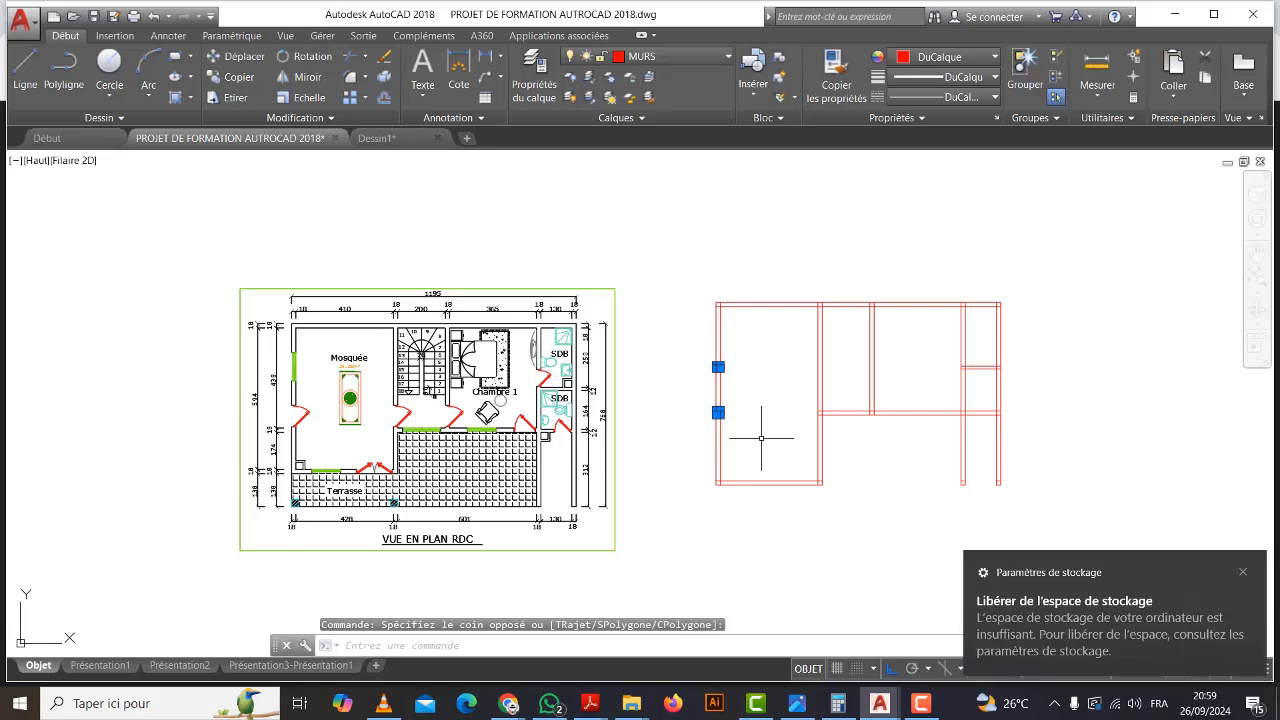
pyautogui.press('Escape')
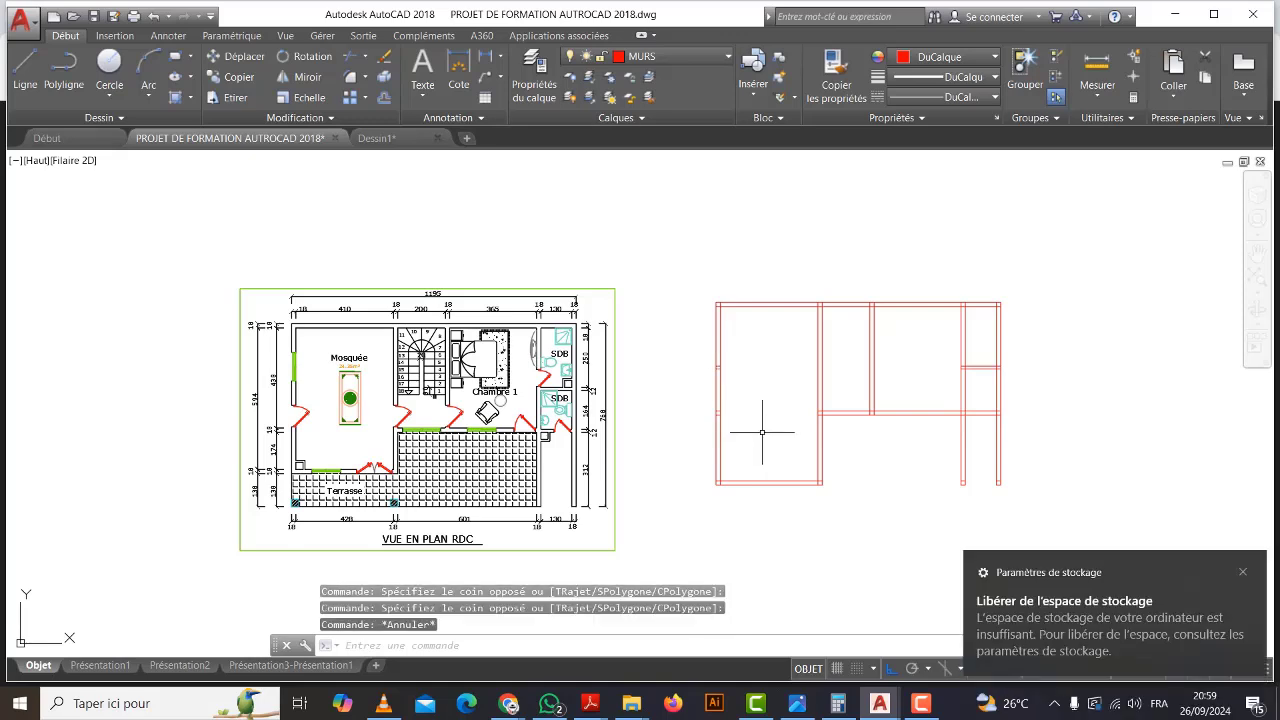
pyautogui.click(762, 432)
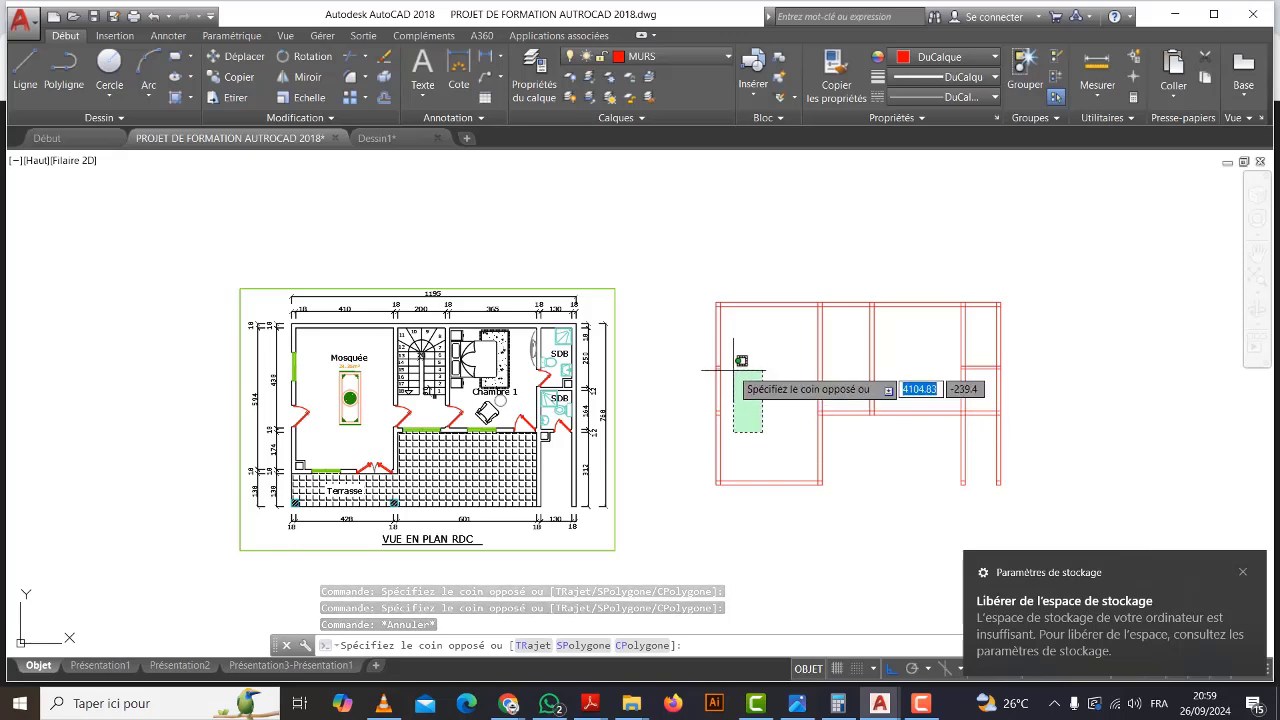
pyautogui.click(663, 312)
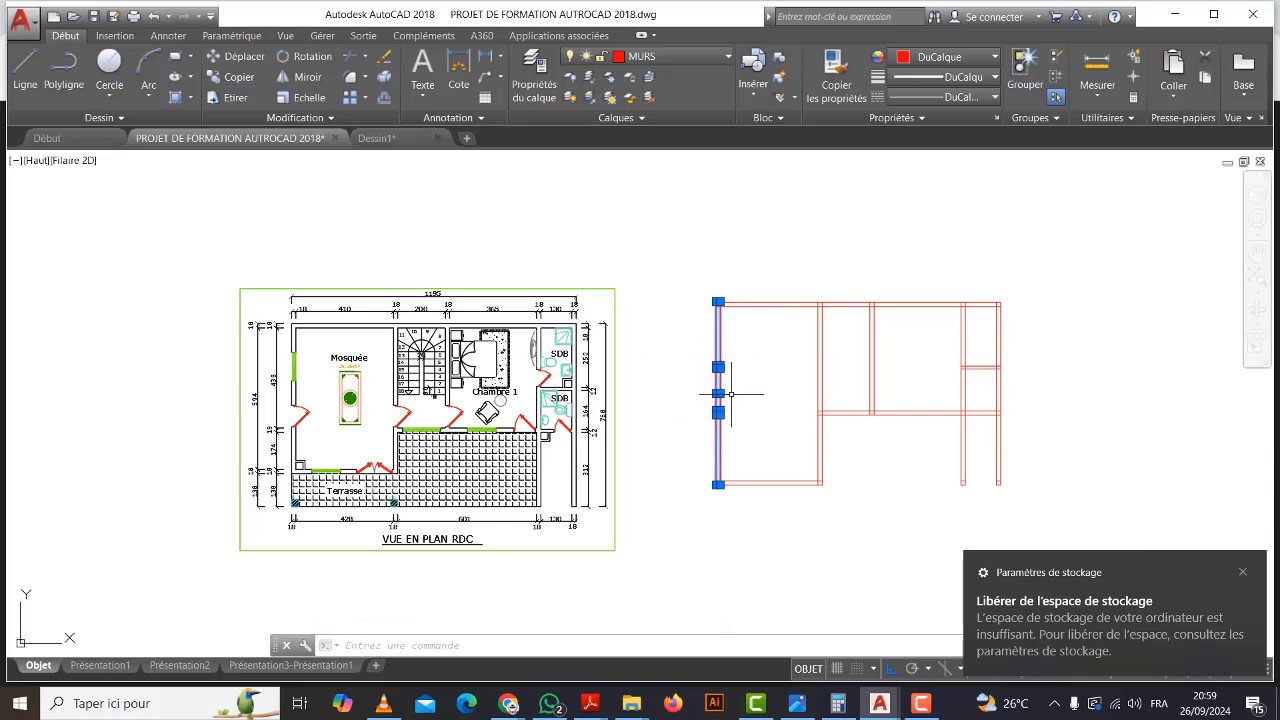
pyautogui.press('Escape')
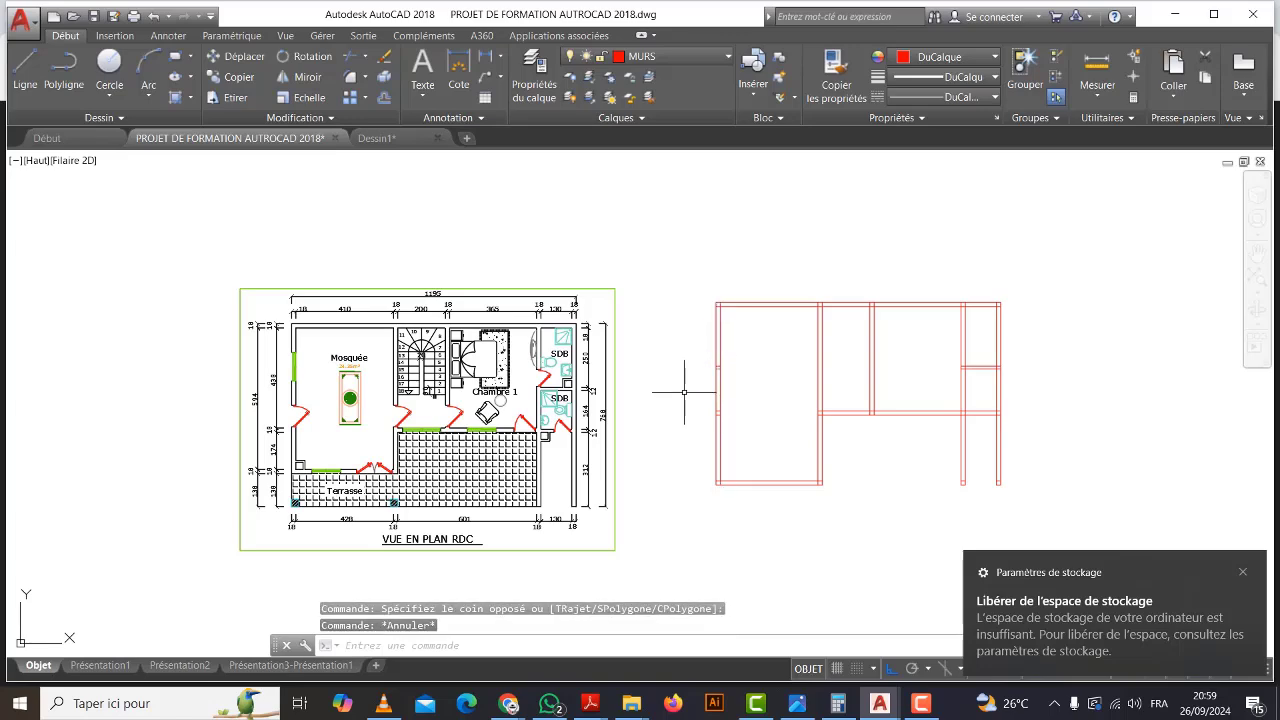
# Erase the short cross-line fragments left inside the outer side wall of the Mosquée room.
pyautogui.scroll(2, 725, 410)
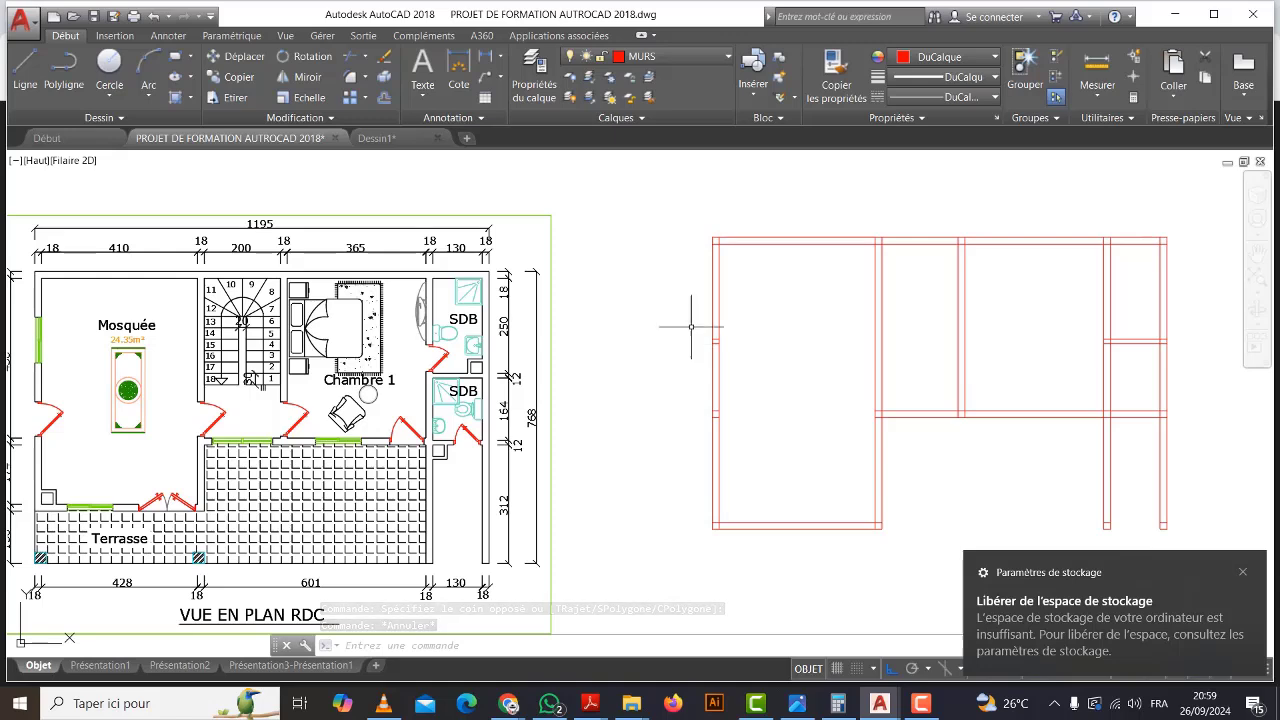
pyautogui.scroll(4, 737, 366)
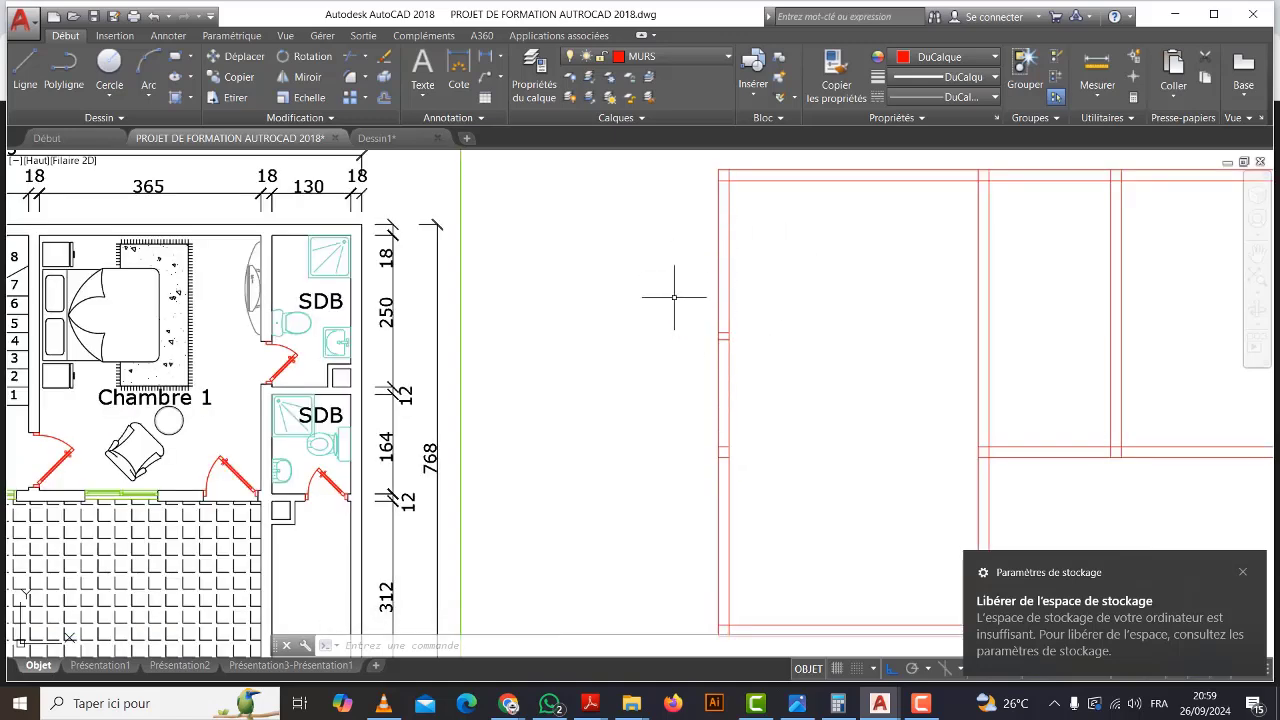
pyautogui.scroll(-2, 667, 322)
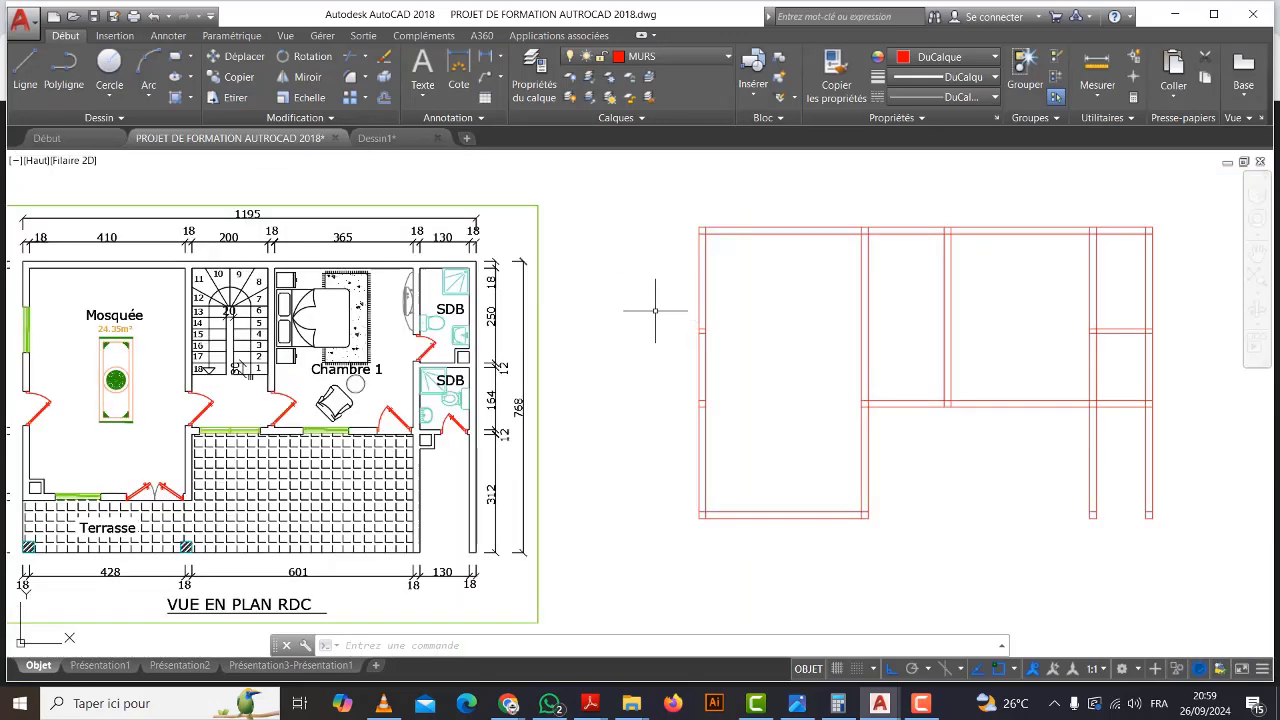
pyautogui.click(629, 286)
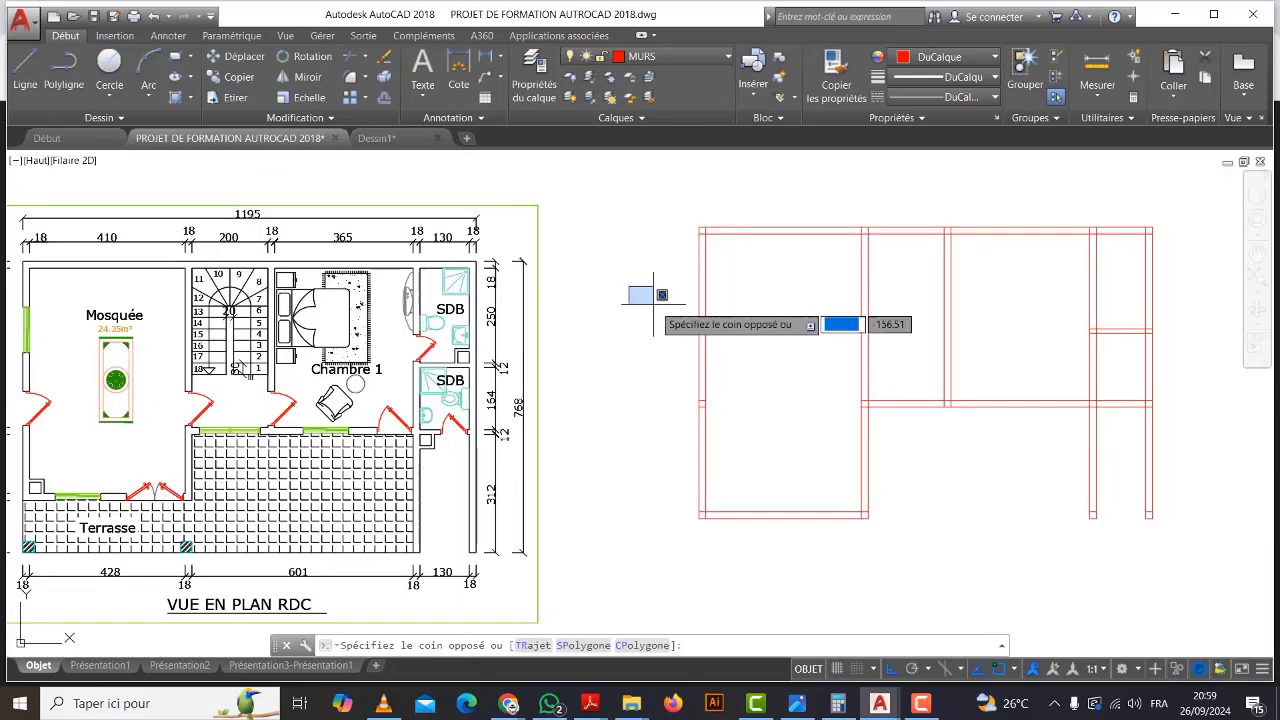
pyautogui.click(803, 435)
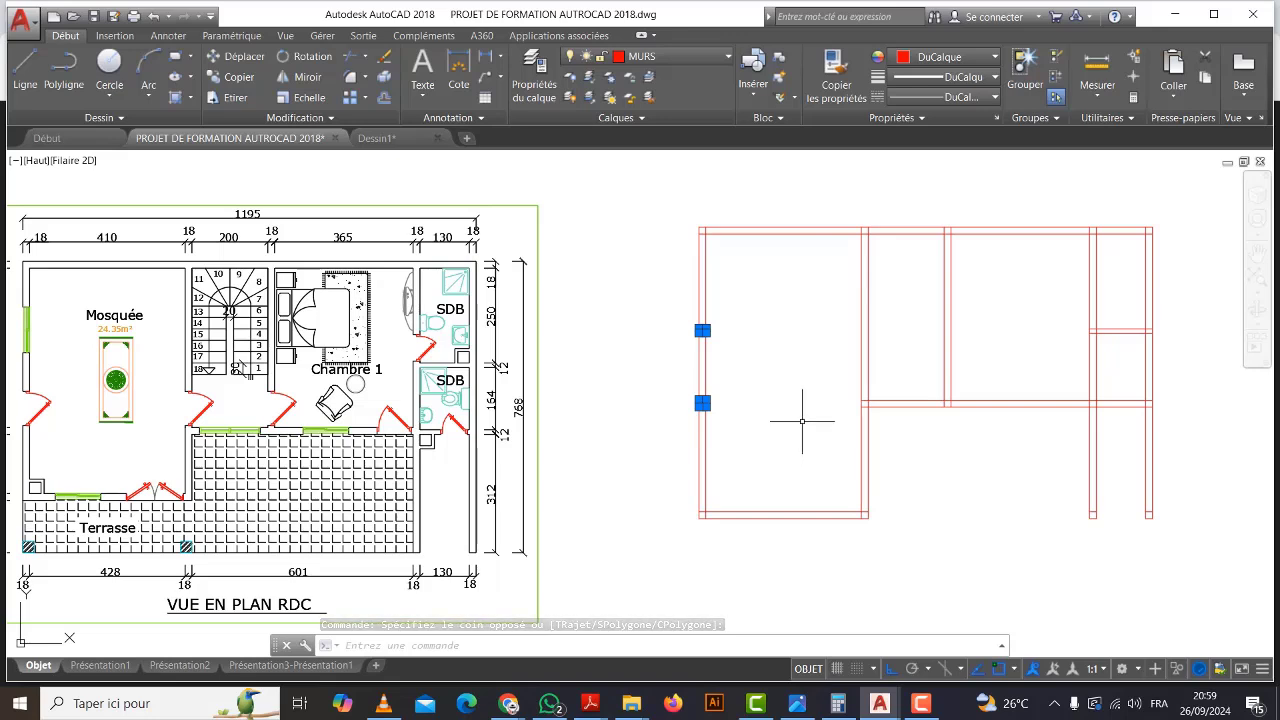
pyautogui.press('Delete')
pyautogui.scroll(-2, 715, 349)
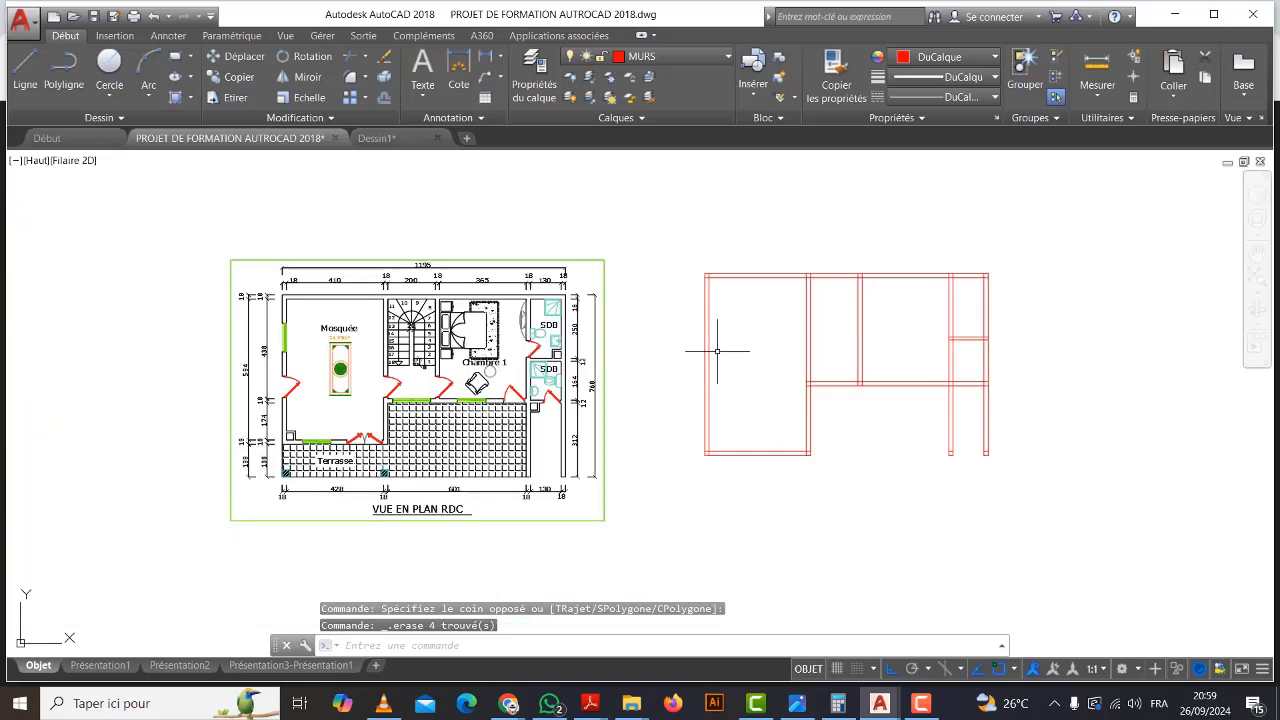
# Erase the short horizontal fragments inside the lower ends of the two walls bounding the narrow bathroom bay.
pyautogui.scroll(4, 896, 432)
pyautogui.click(890, 452)
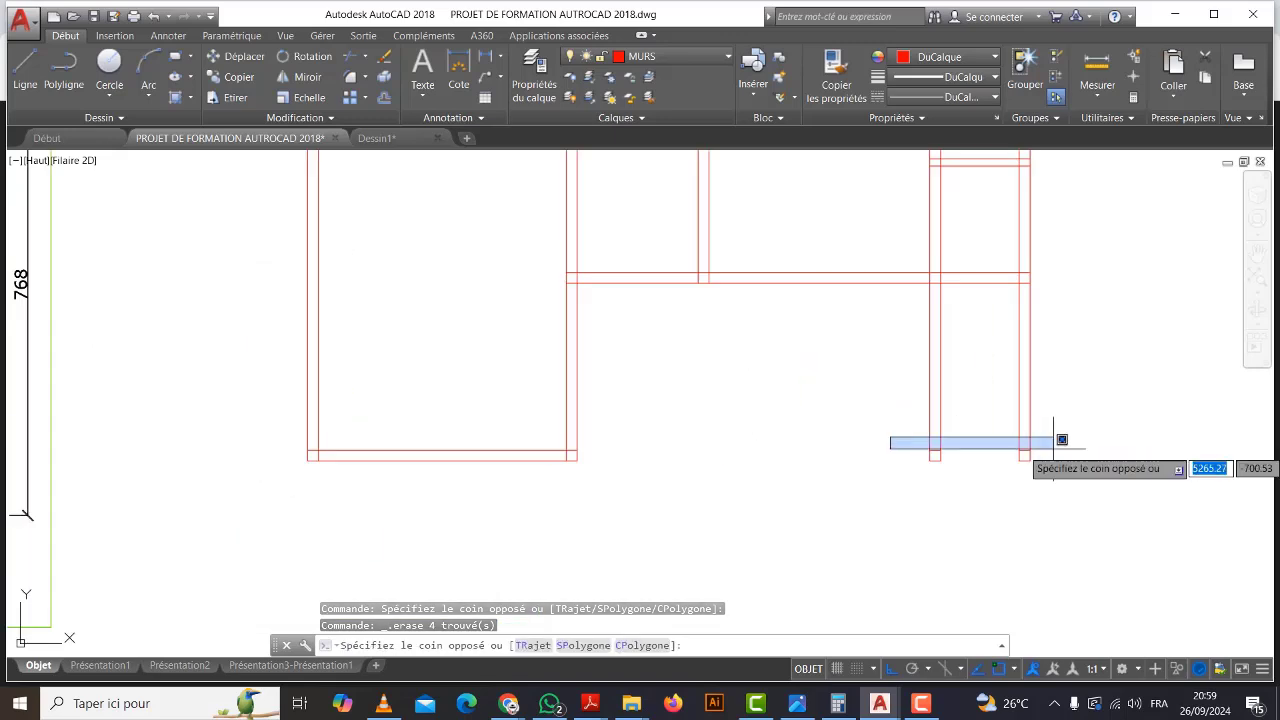
pyautogui.click(1061, 452)
pyautogui.press('Delete')
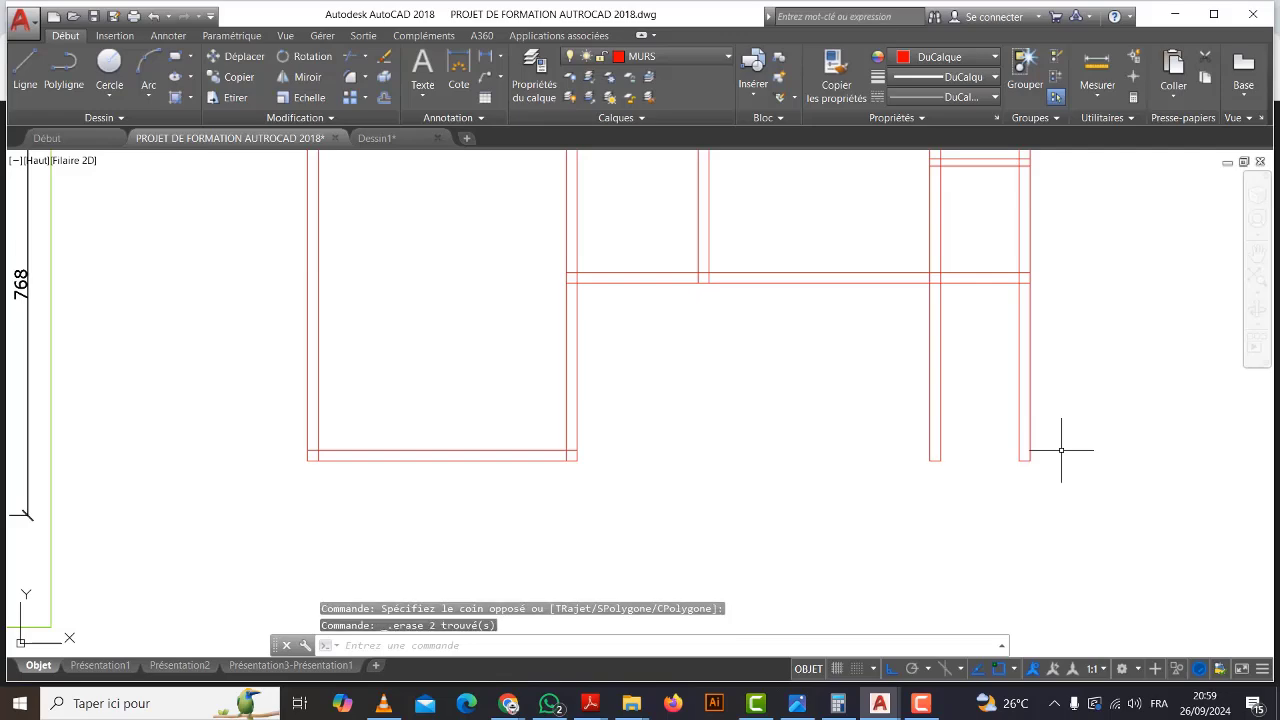
pyautogui.scroll(-4, 800, 405)
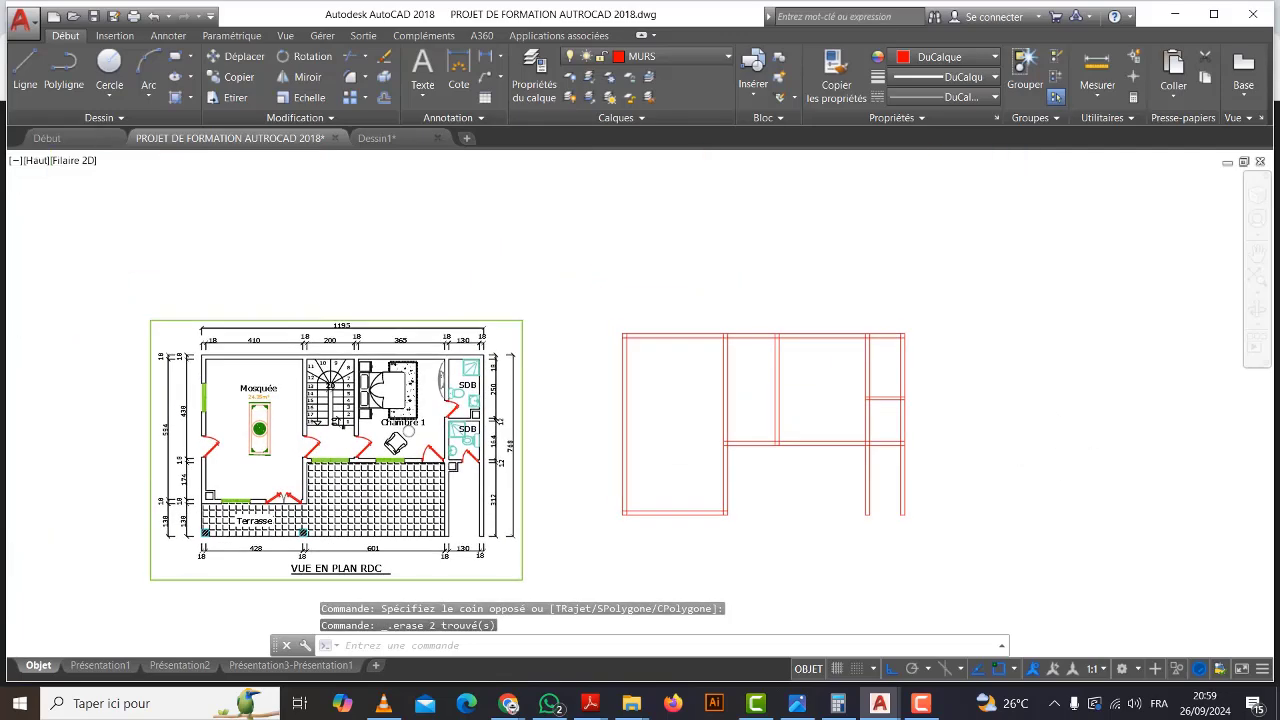
pyautogui.moveTo(768, 429); pyautogui.dragTo(830, 400, button='middle')
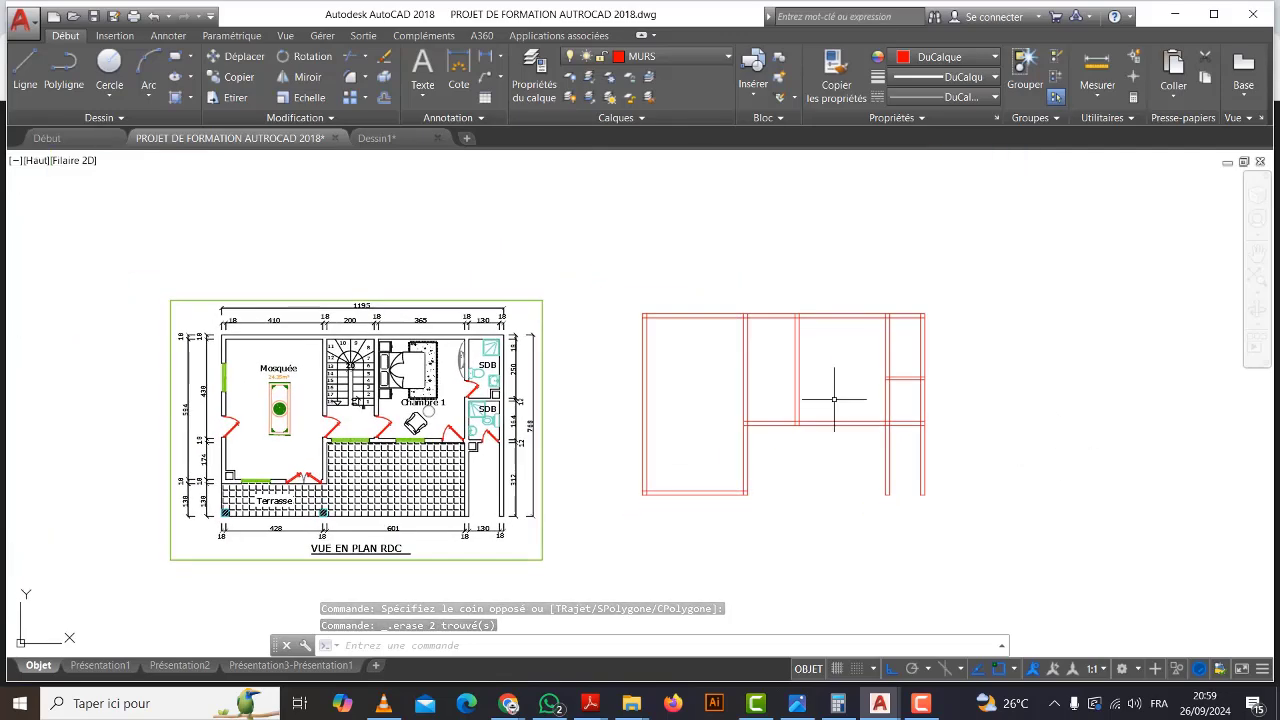
pyautogui.moveTo(874, 461); pyautogui.dragTo(867, 452, button='middle')
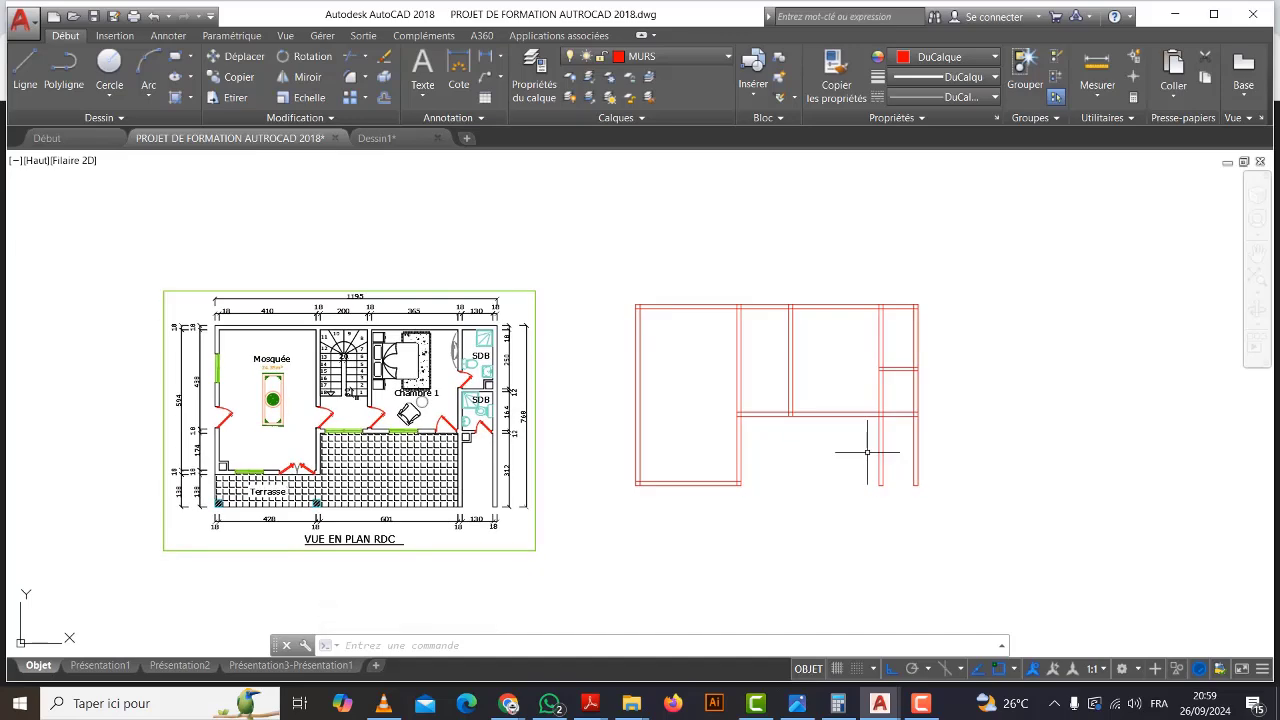
pyautogui.moveTo(798, 488); pyautogui.dragTo(814, 466, button='middle')
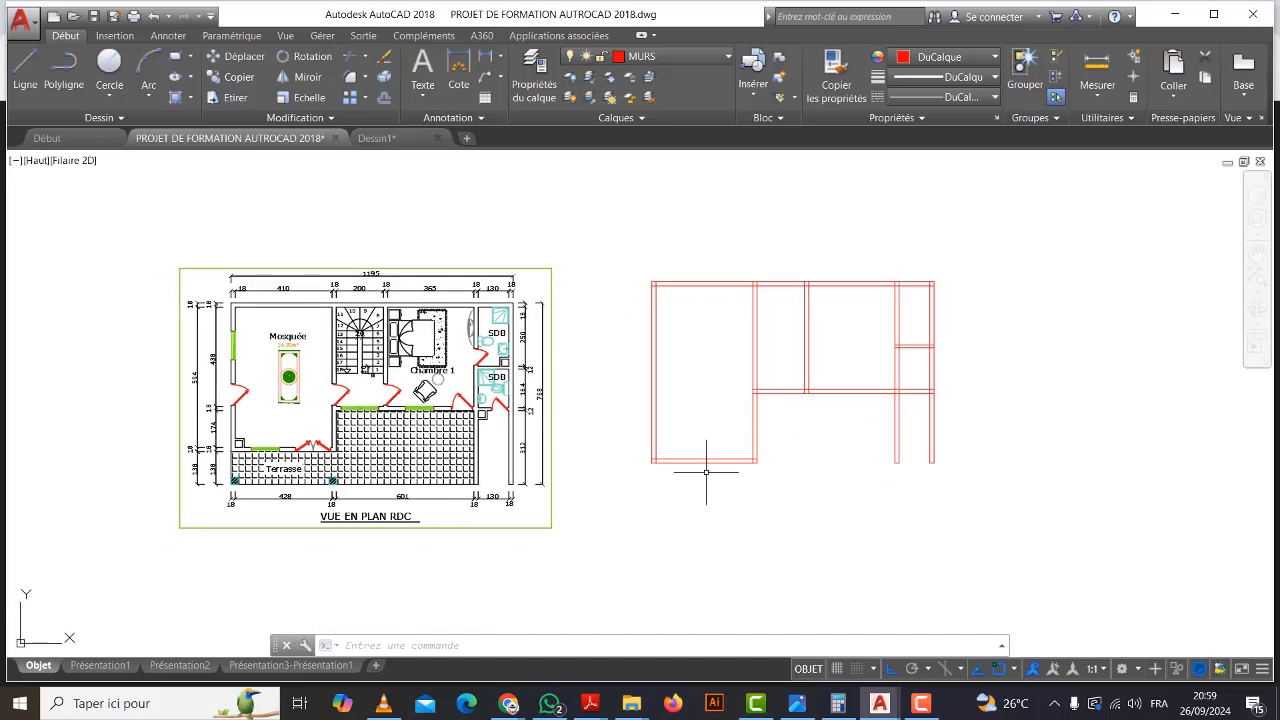
pyautogui.moveTo(663, 477); pyautogui.dragTo(684, 474, button='middle')
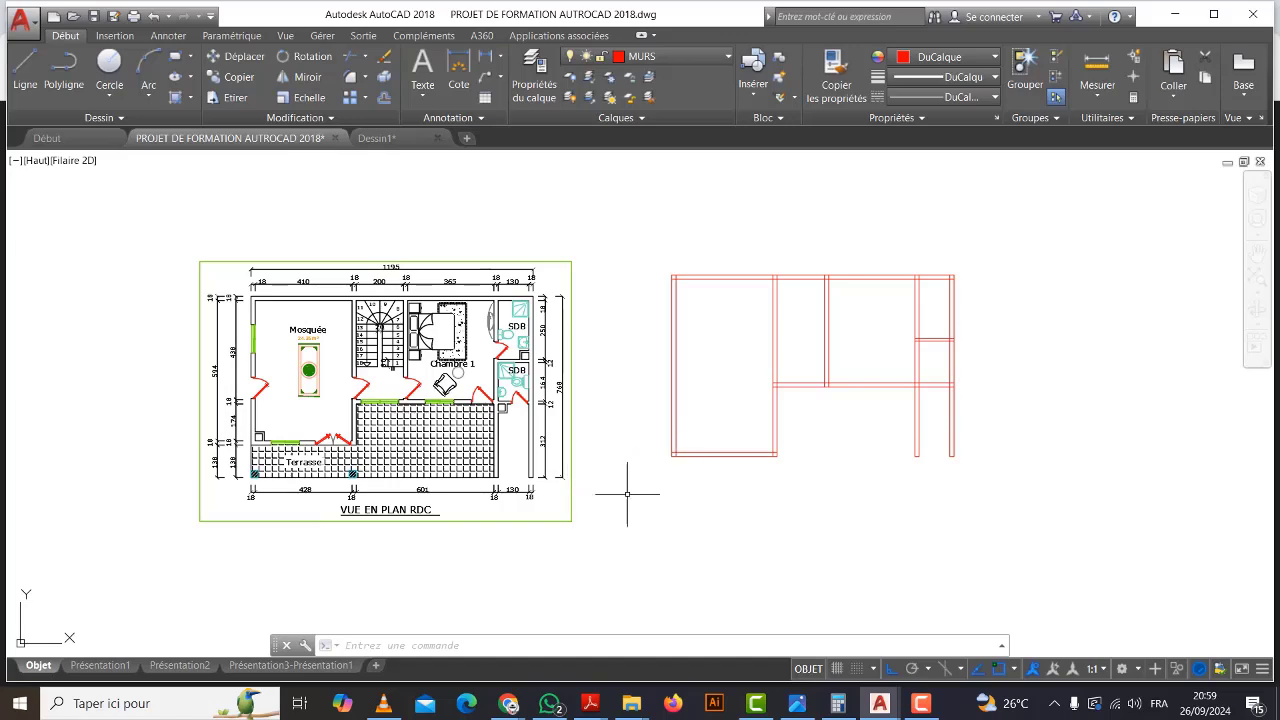
pyautogui.moveTo(766, 464); pyautogui.dragTo(783, 459, button='middle')
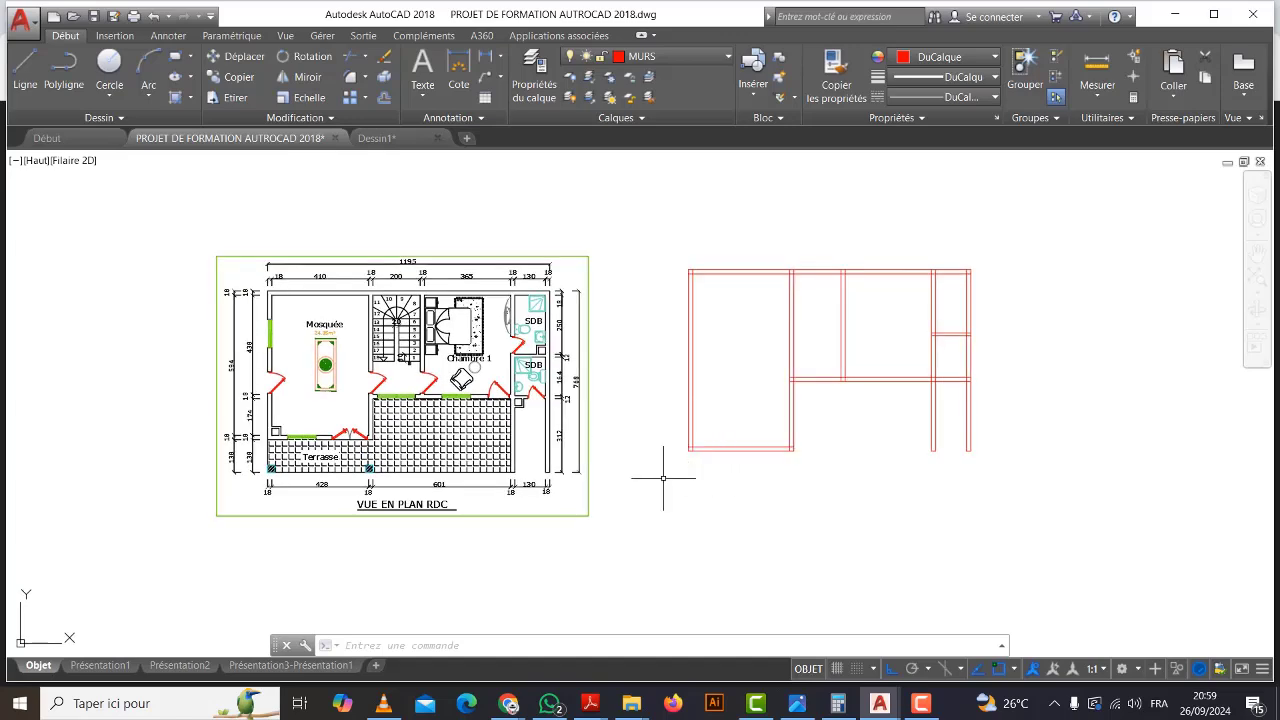
# Draw a horizontal line closing the terrace's lower edge, from the bathroom bay's inner wall end to the Mosquée room's lower outer corner.
pyautogui.click(25, 68)
pyautogui.moveTo(755, 482); pyautogui.dragTo(731, 481, button='middle')
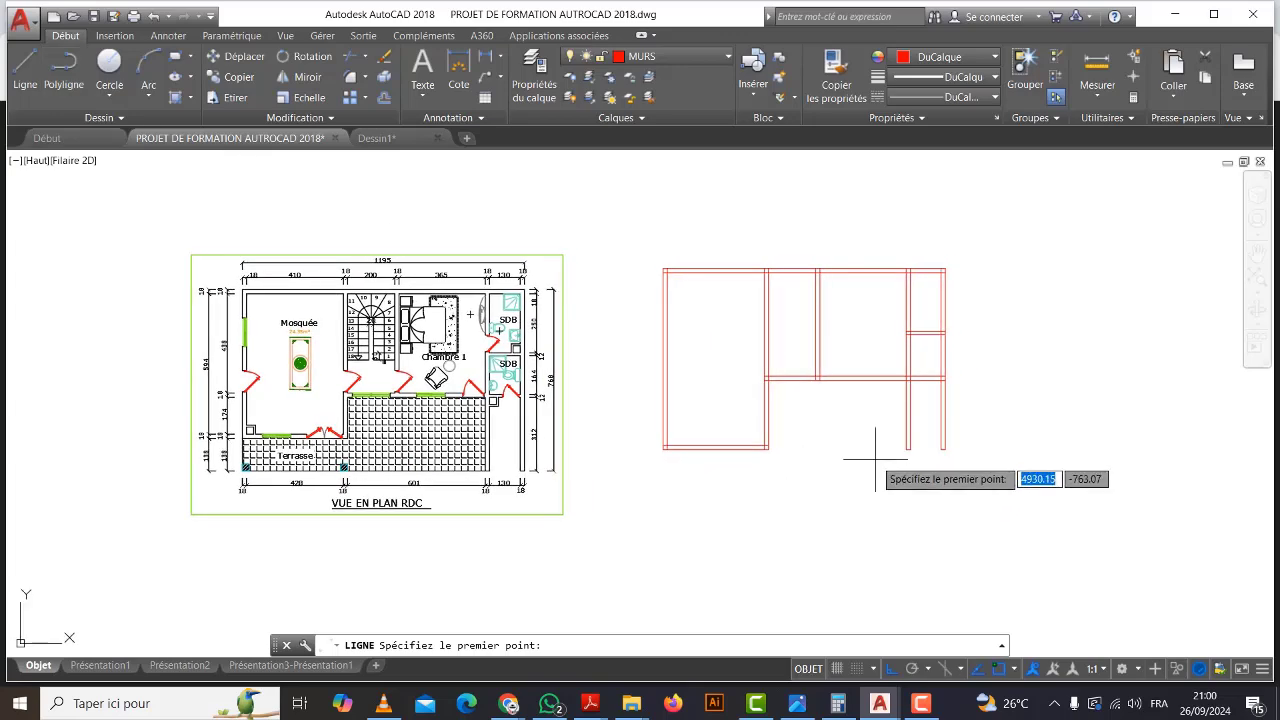
pyautogui.scroll(5, 857, 452)
pyautogui.click(1001, 425)
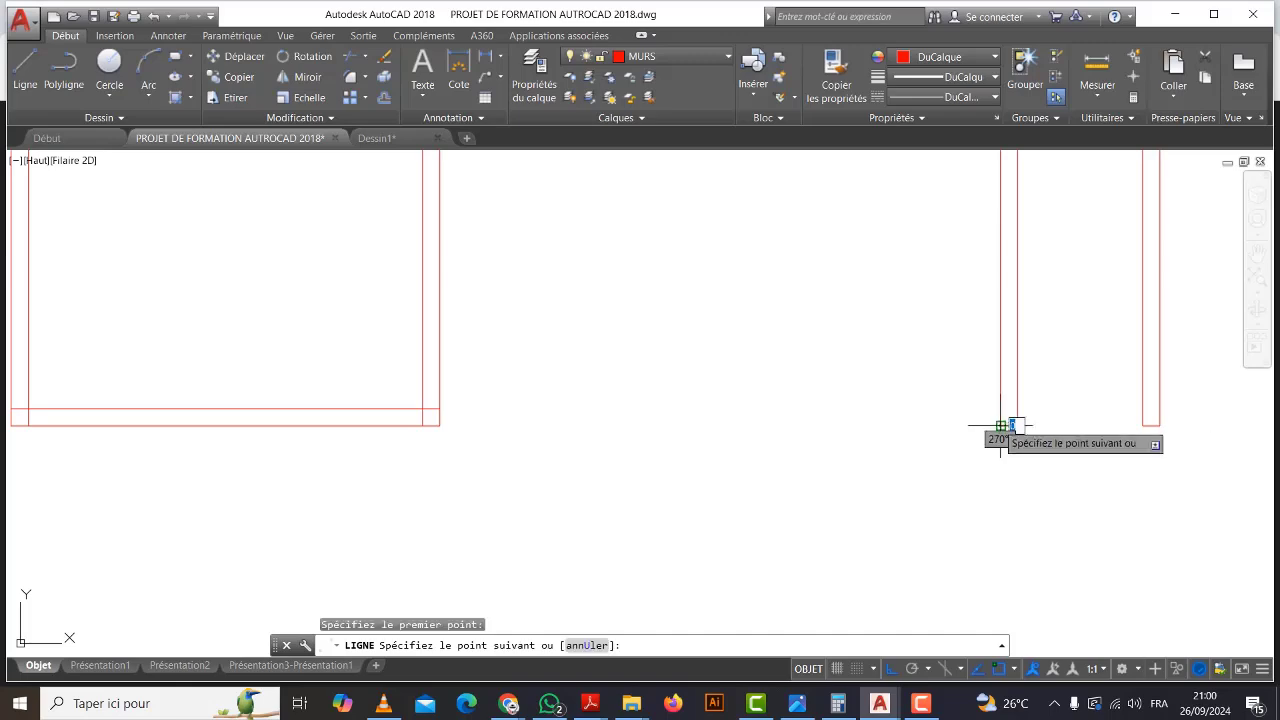
pyautogui.scroll(-3, 838, 433)
pyautogui.scroll(2, 768, 427)
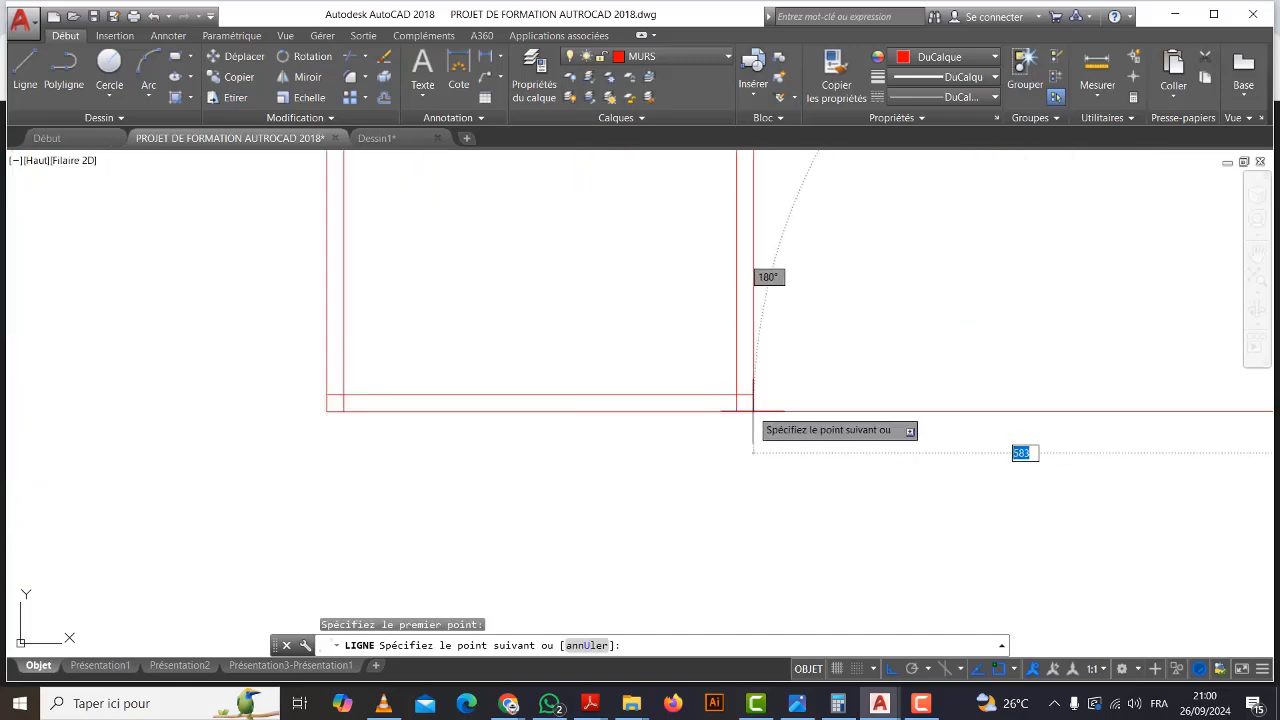
pyautogui.click(750, 418)
pyautogui.scroll(-4, 762, 428)
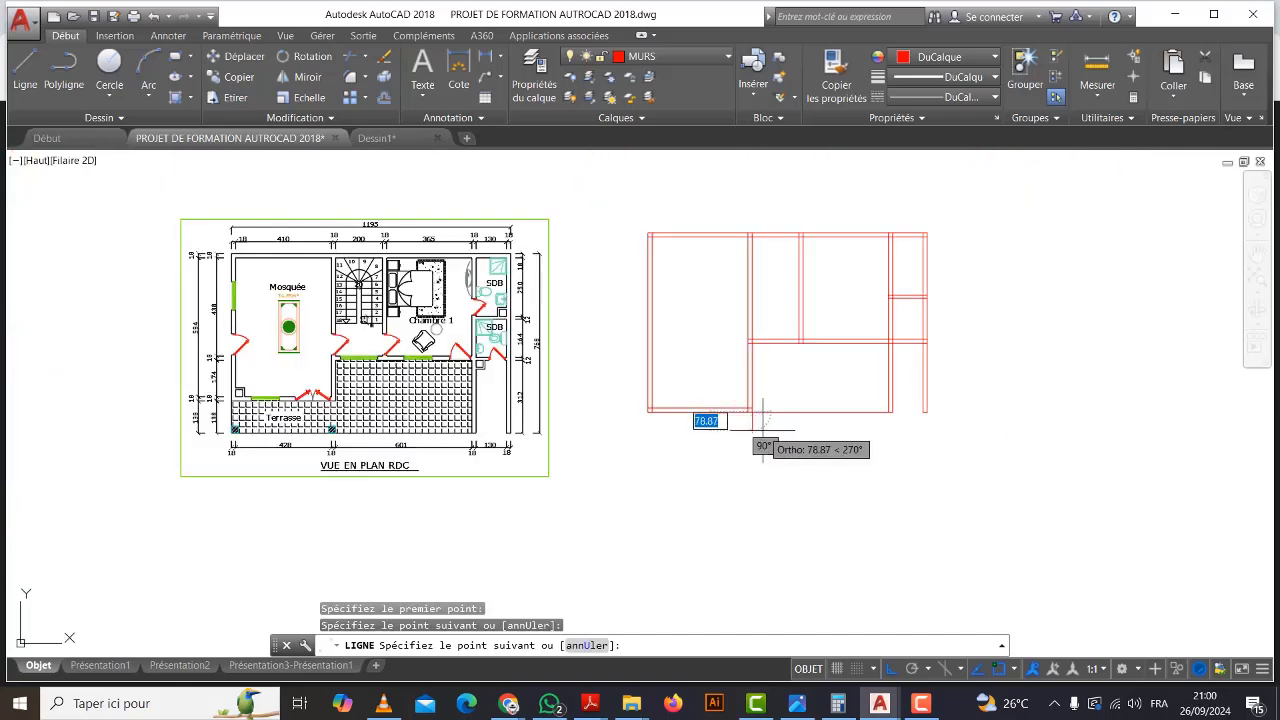
pyautogui.press('Escape')
# Examine the dimensions along the Mosquée side of the reference plan and compare them with the red wall layout.
pyautogui.moveTo(770, 420); pyautogui.dragTo(772, 462, button='middle')
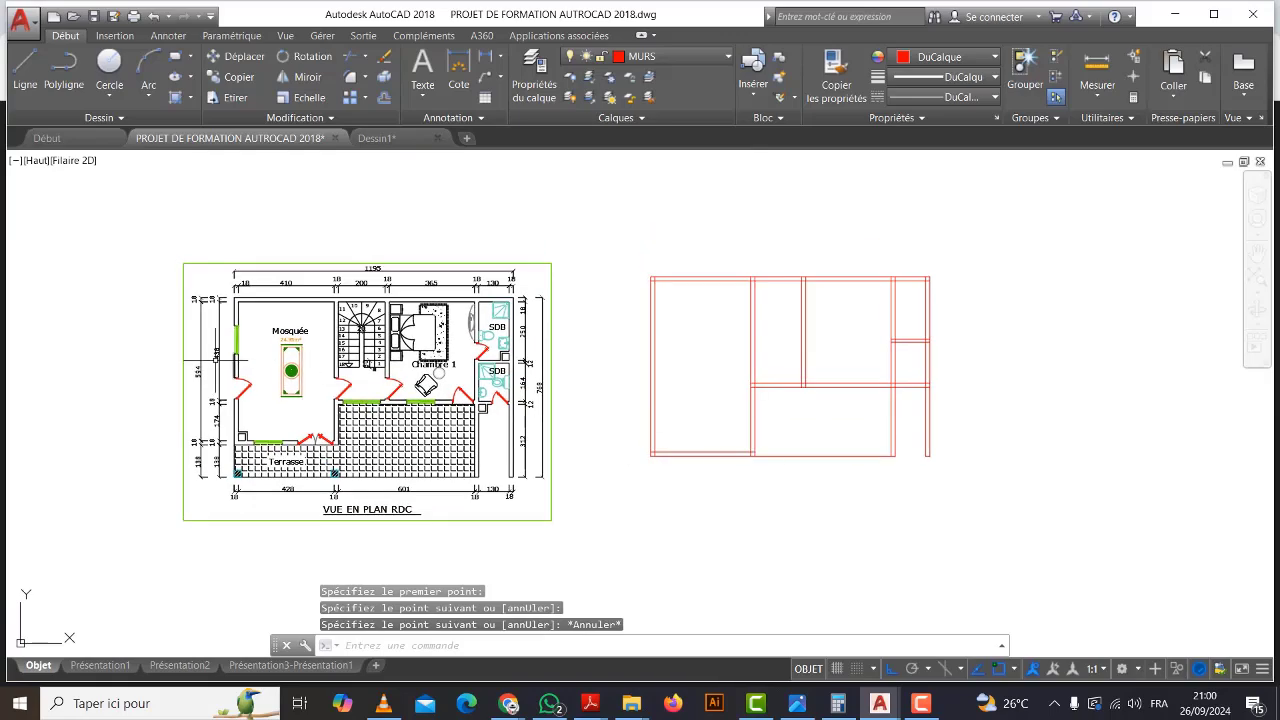
pyautogui.scroll(2, 216, 360)
pyautogui.moveTo(248, 423); pyautogui.dragTo(258, 410, button='middle')
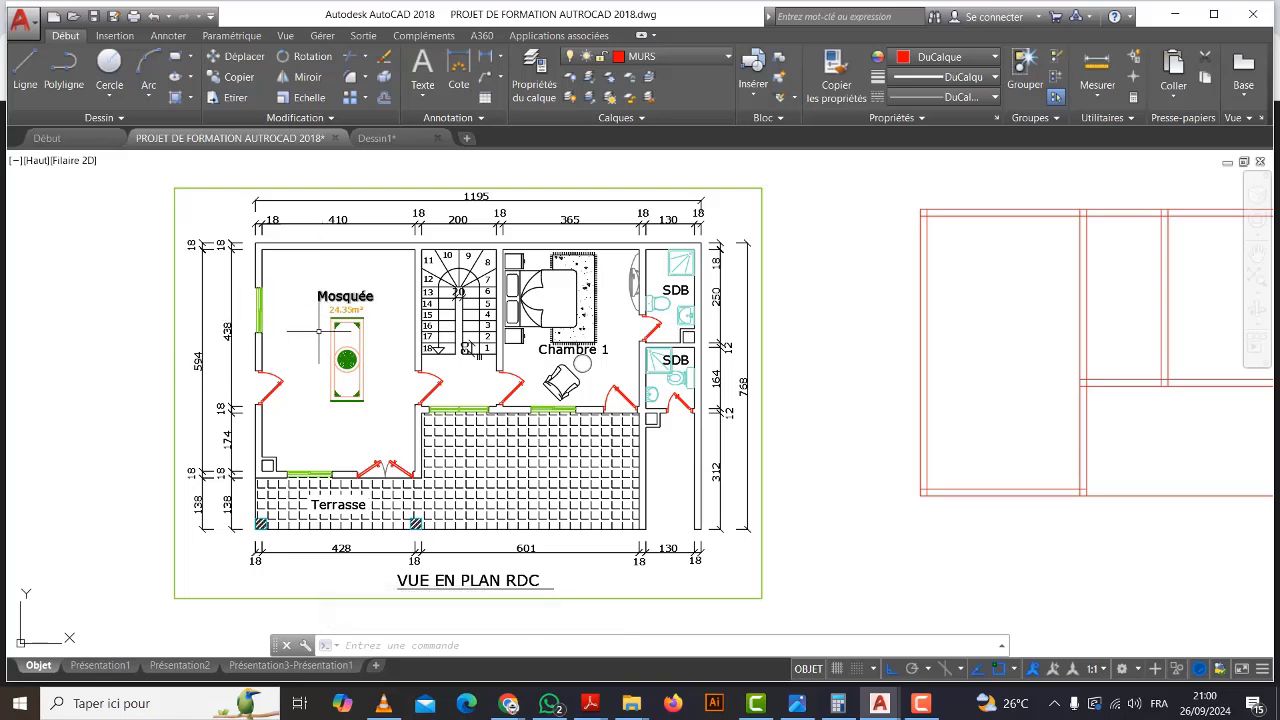
pyautogui.scroll(-2, 310, 400)
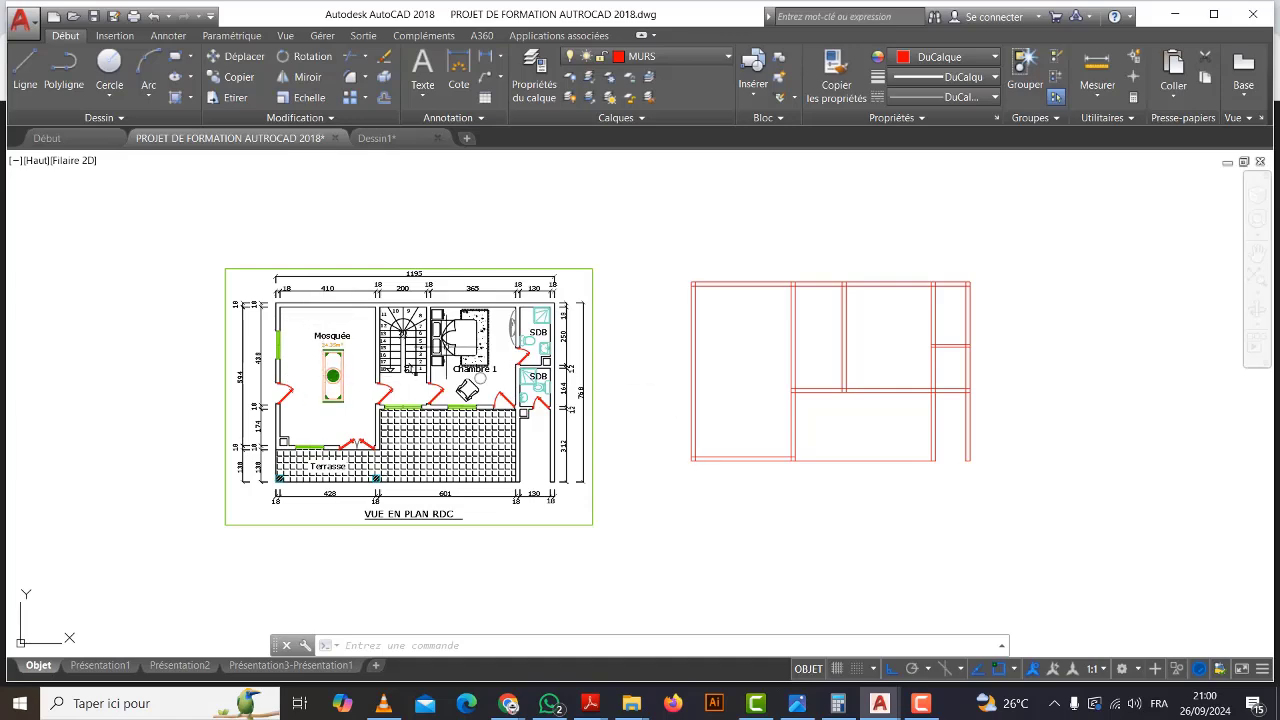
pyautogui.scroll(4, 250, 360)
pyautogui.scroll(-2, 363, 370)
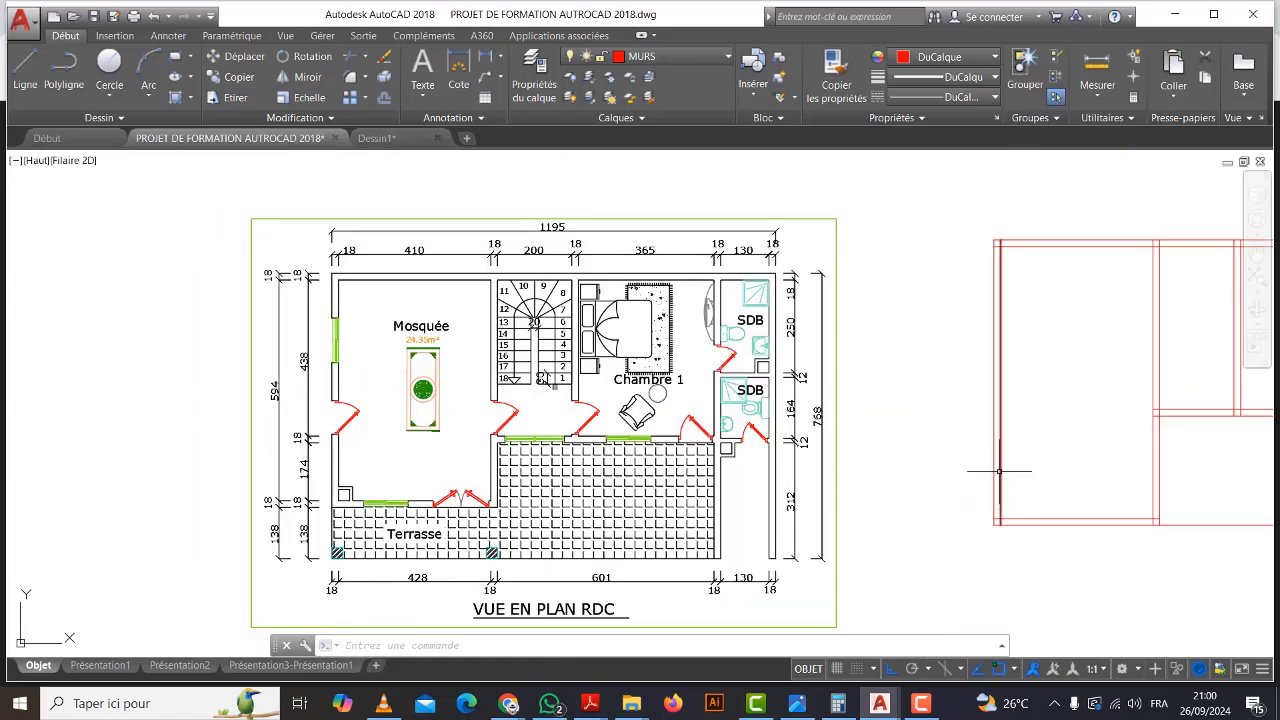
# Add a vertical linear dimension between the upper and lower inner corners of the Mosquée bay in the red wall layout.
pyautogui.moveTo(999, 471); pyautogui.dragTo(817, 434, button='middle')
pyautogui.click(167, 36)
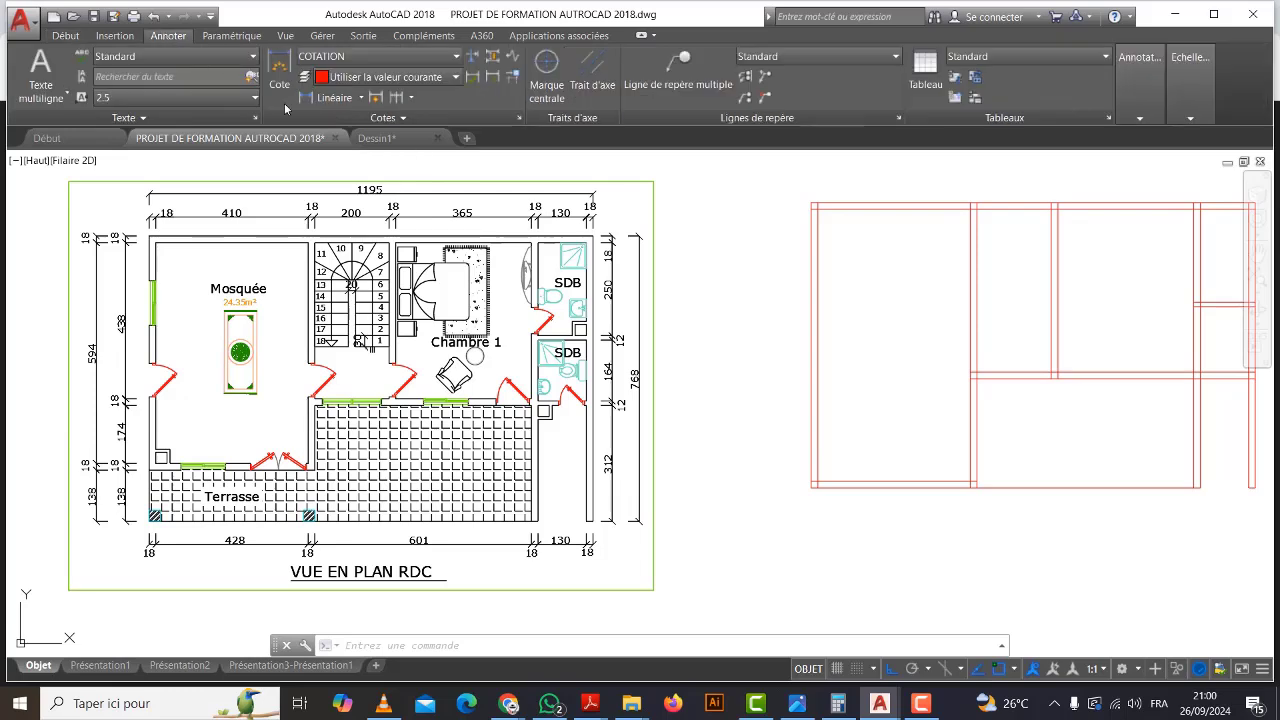
pyautogui.click(310, 99)
pyautogui.scroll(4, 855, 230)
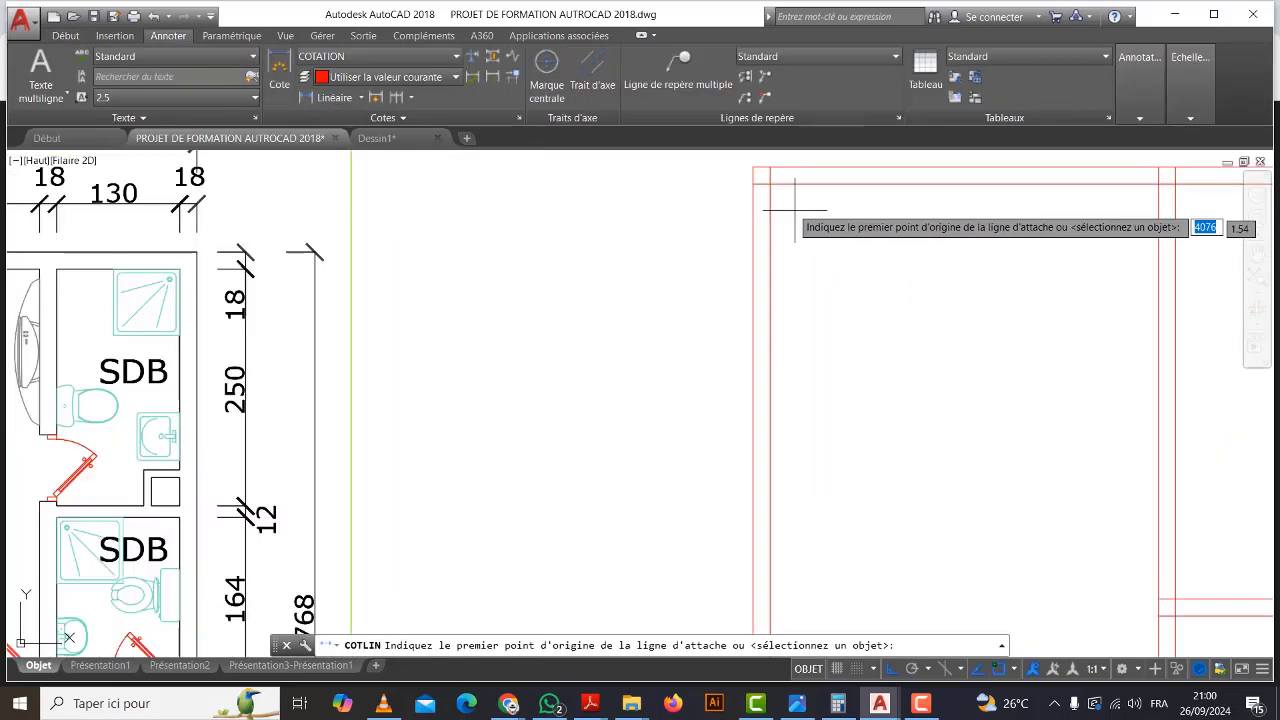
pyautogui.click(770, 183)
pyautogui.scroll(-4, 770, 185)
pyautogui.scroll(4, 766, 480)
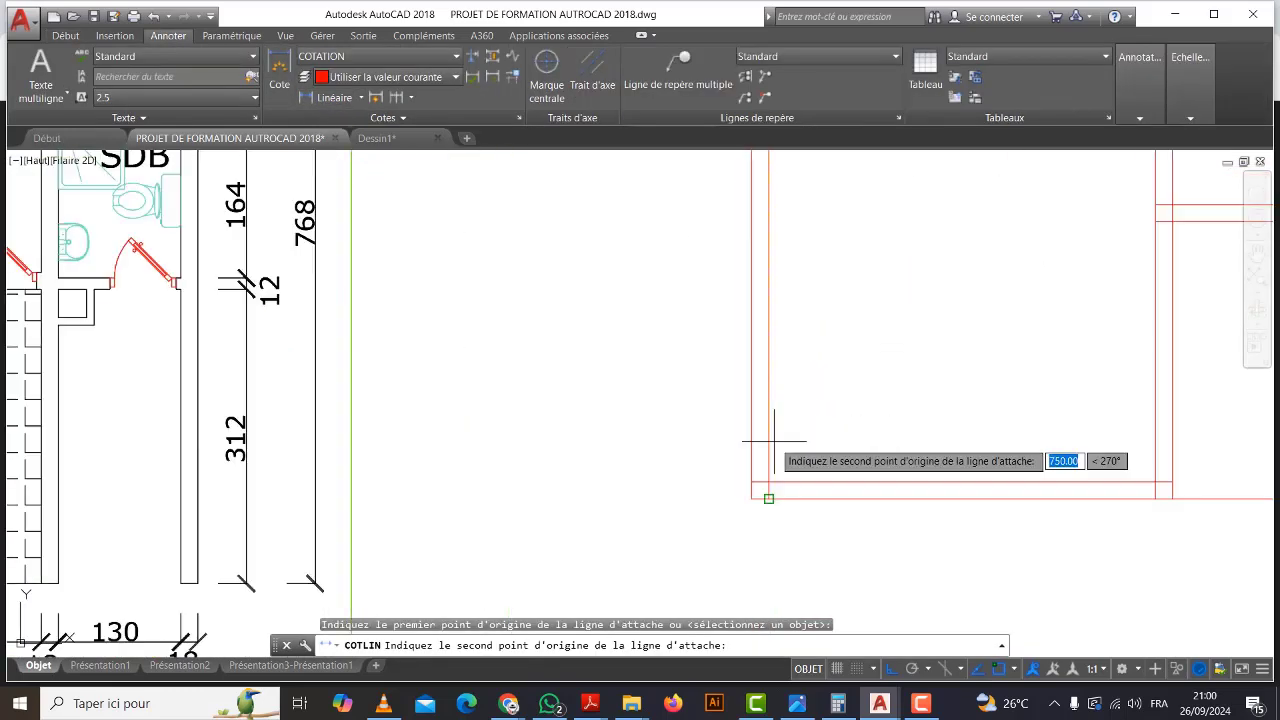
pyautogui.click(768, 481)
pyautogui.scroll(-4, 766, 478)
pyautogui.click(823, 380)
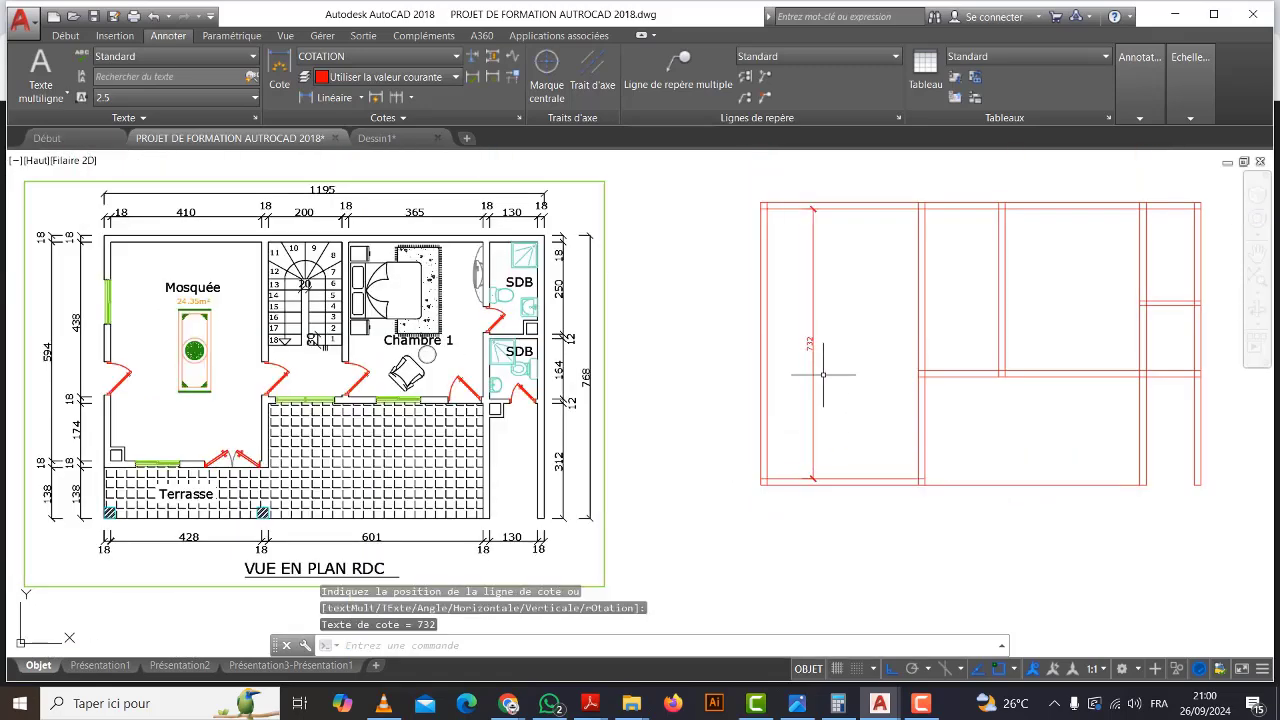
pyautogui.scroll(3, 816, 363)
pyautogui.moveTo(854, 381); pyautogui.dragTo(870, 375, button='middle')
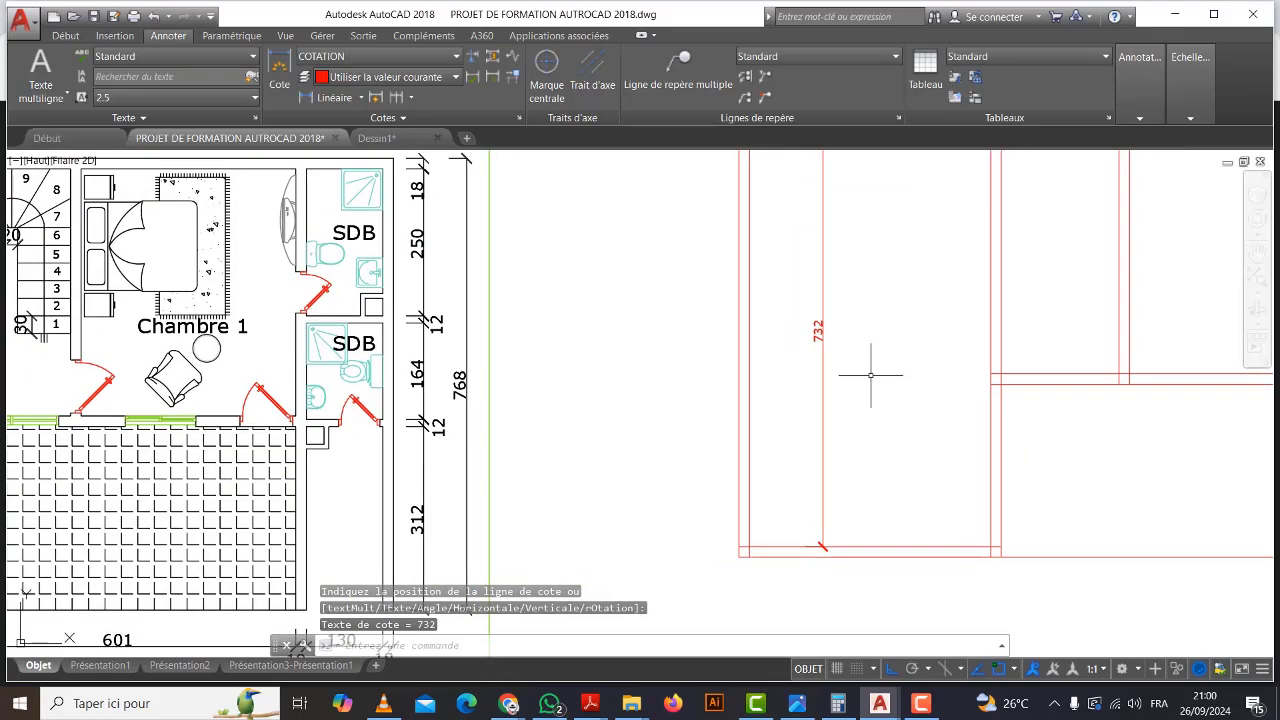
# Draw a horizontal line about 260 long outward across the Mosquée's outer side wall, starting 594 below the bay's upper inner corner.
pyautogui.scroll(-4, 840, 350)
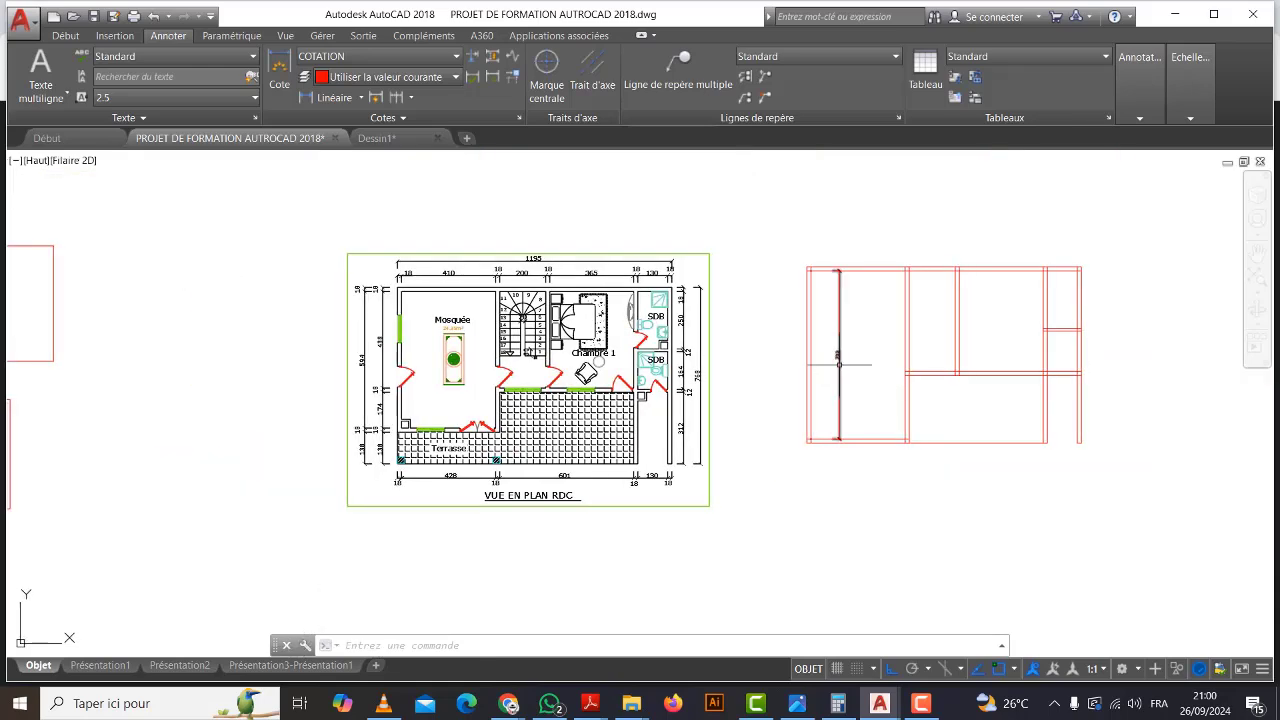
pyautogui.scroll(4, 370, 420)
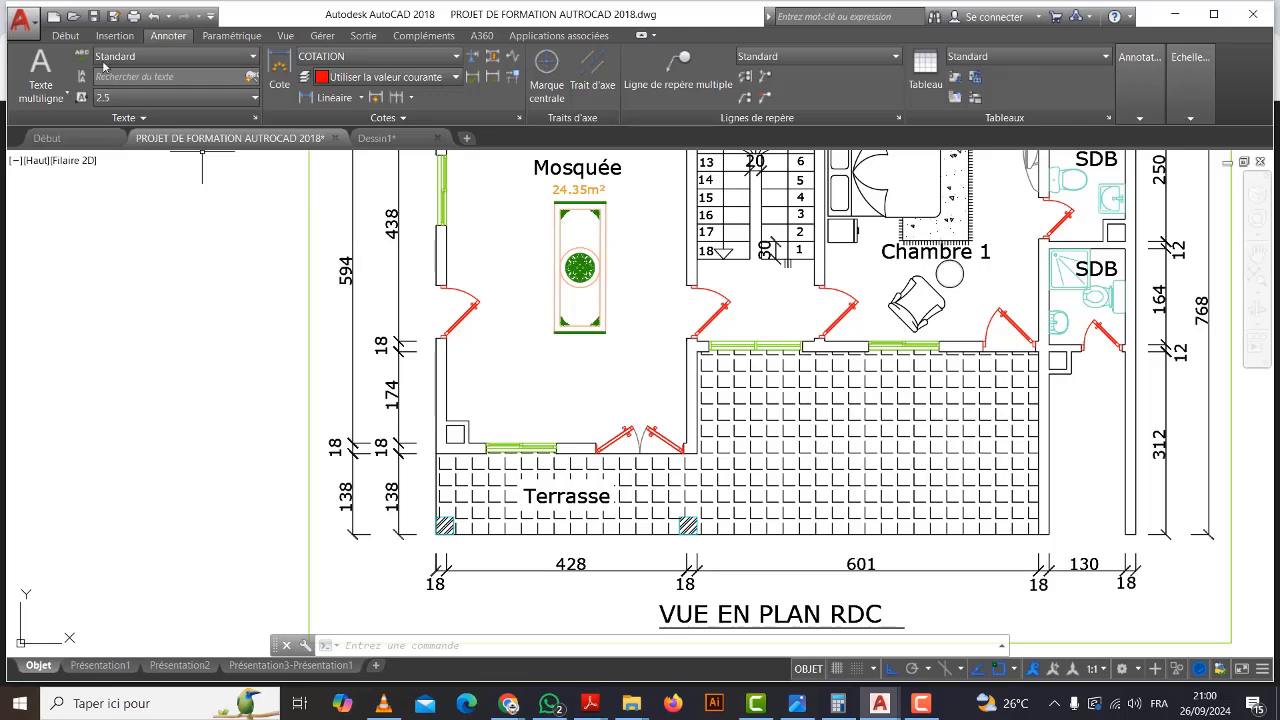
pyautogui.click(65, 36)
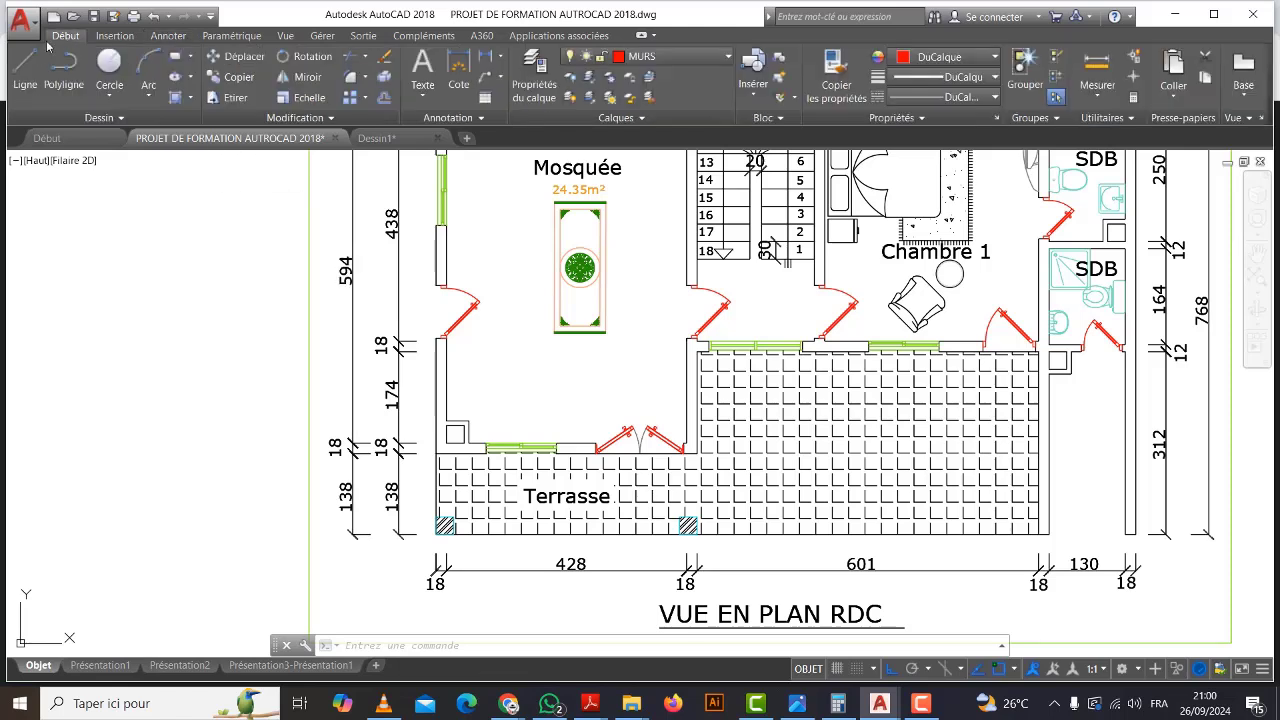
pyautogui.click(27, 67)
pyautogui.scroll(-3, 114, 371)
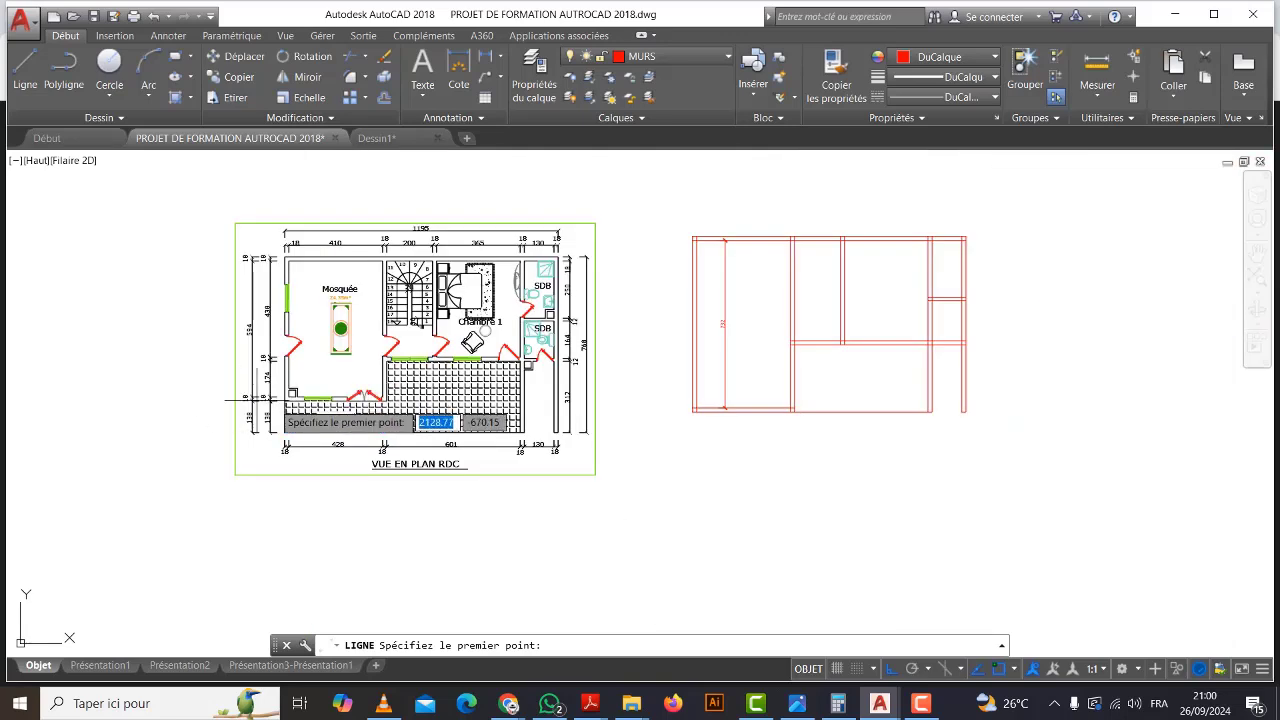
pyautogui.scroll(4, 700, 255)
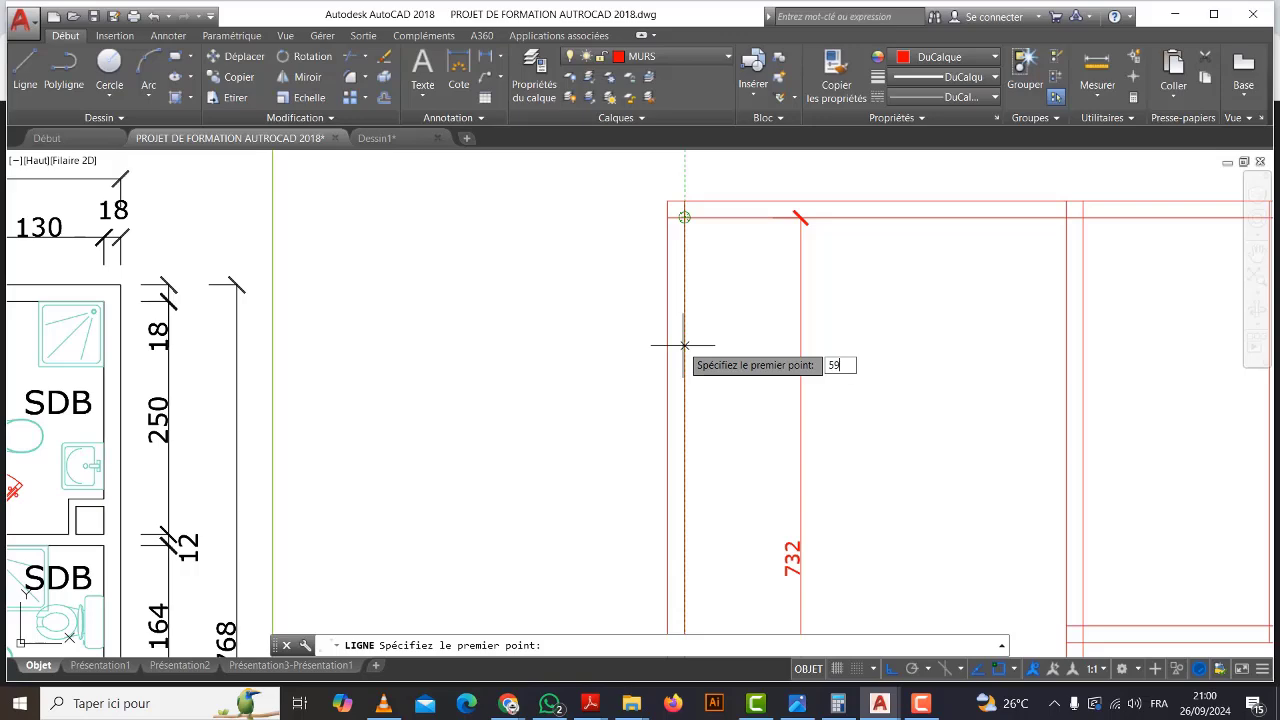
pyautogui.press('Return')
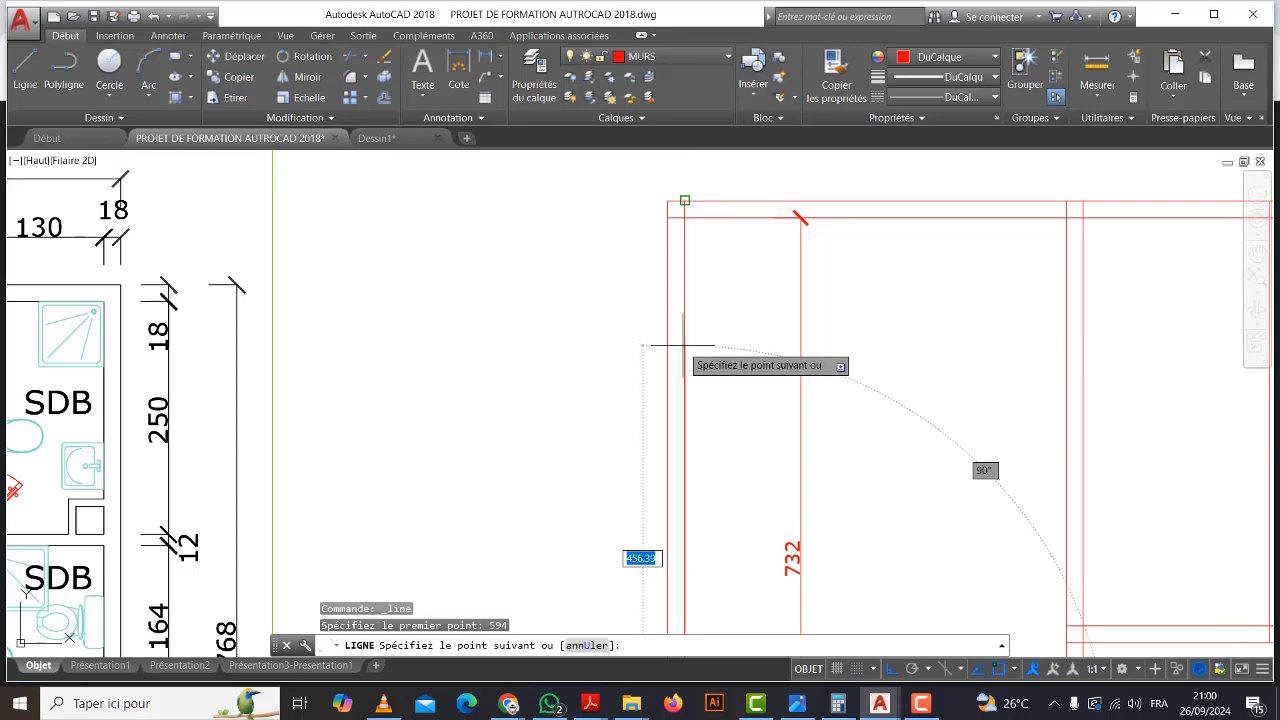
pyautogui.scroll(-5, 648, 466)
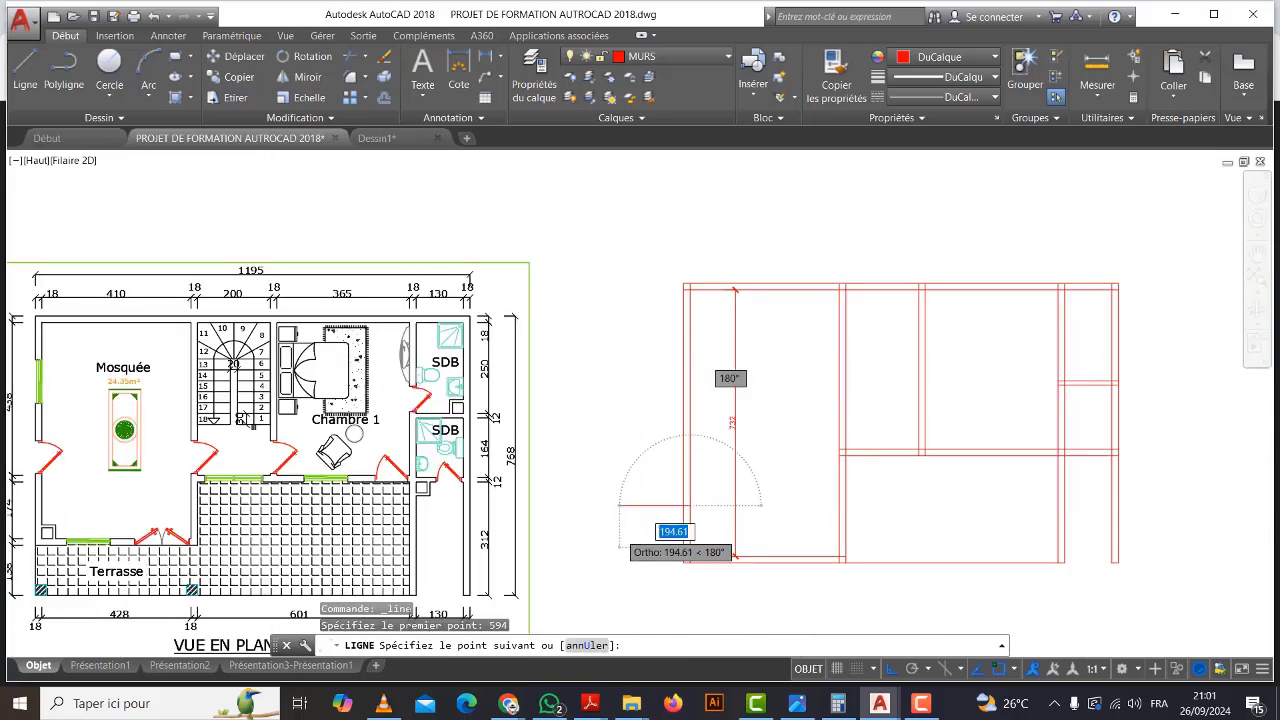
pyautogui.scroll(2, 605, 525)
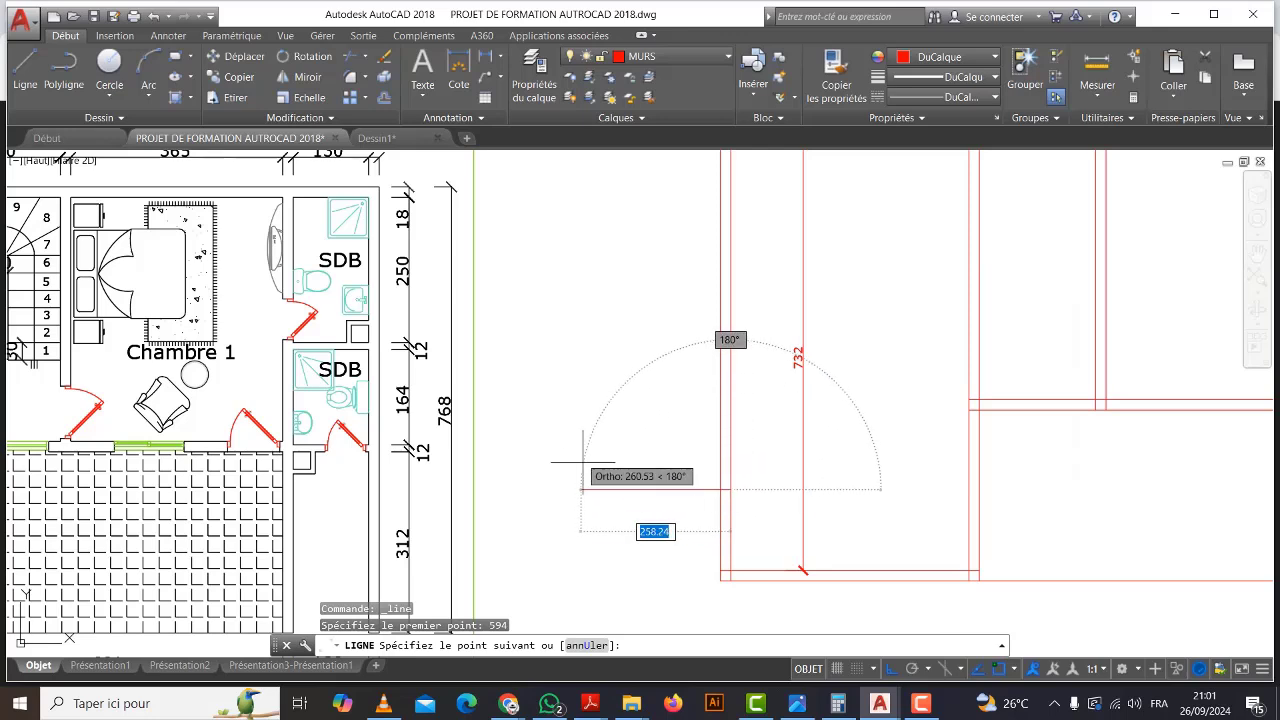
pyautogui.click(583, 463)
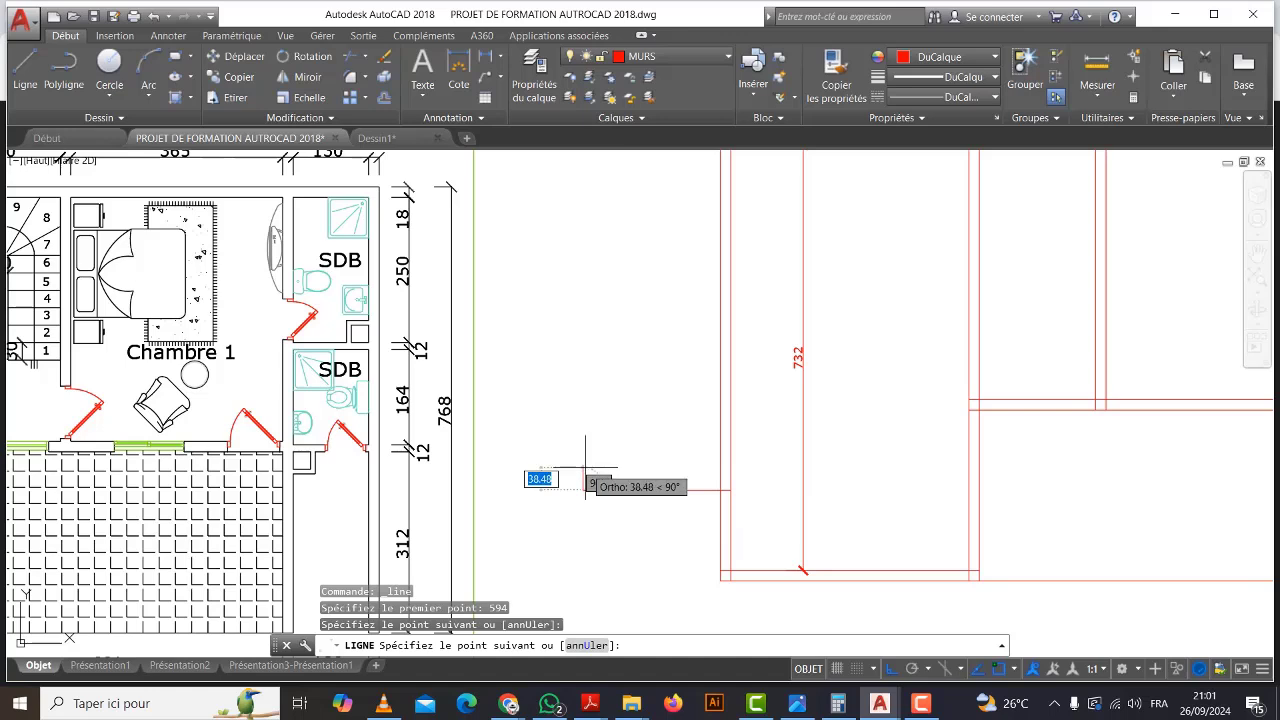
pyautogui.press('Escape')
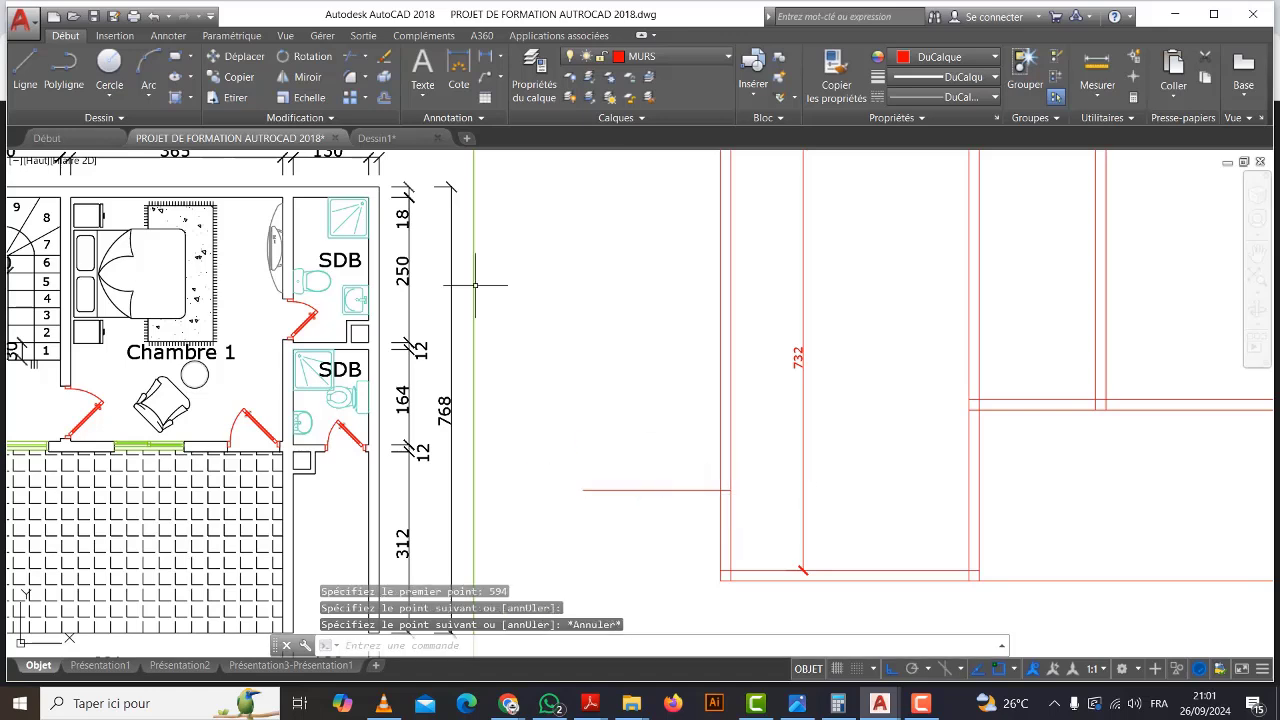
# Extend the new horizontal line across the Mosquée bay to the far face of the wall on the stair and terrace side.
pyautogui.click(367, 56)
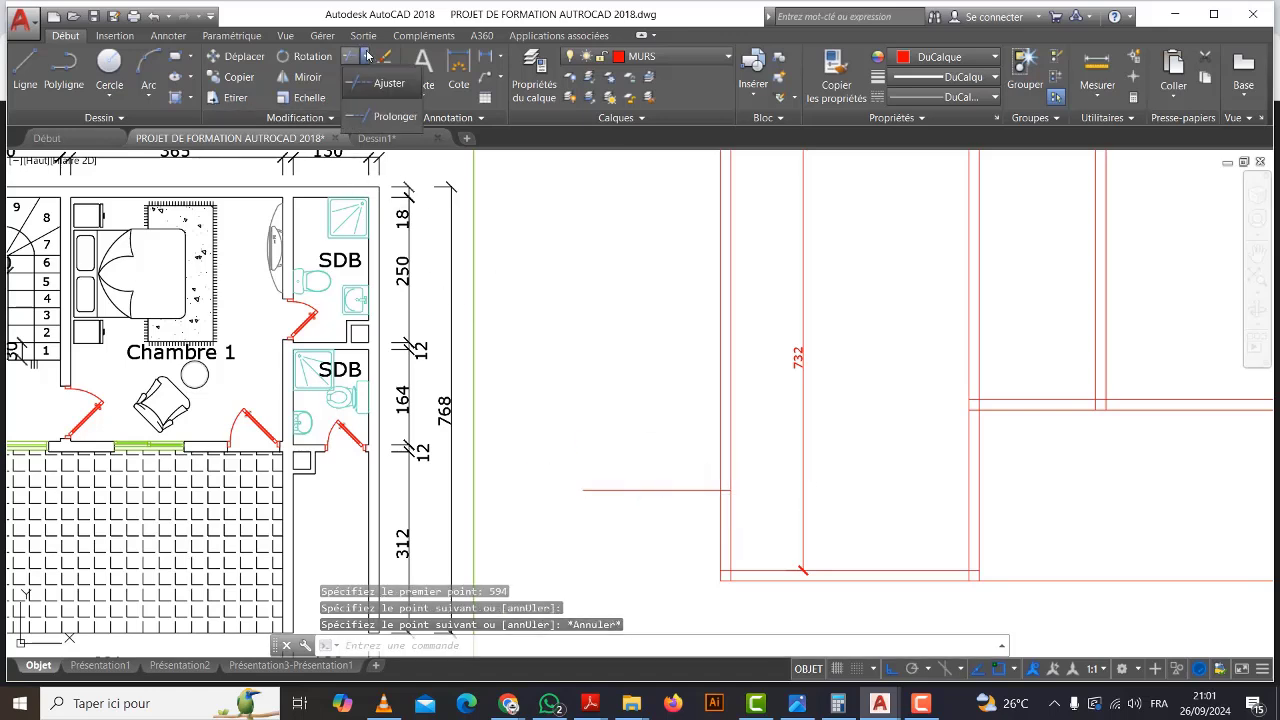
pyautogui.click(394, 117)
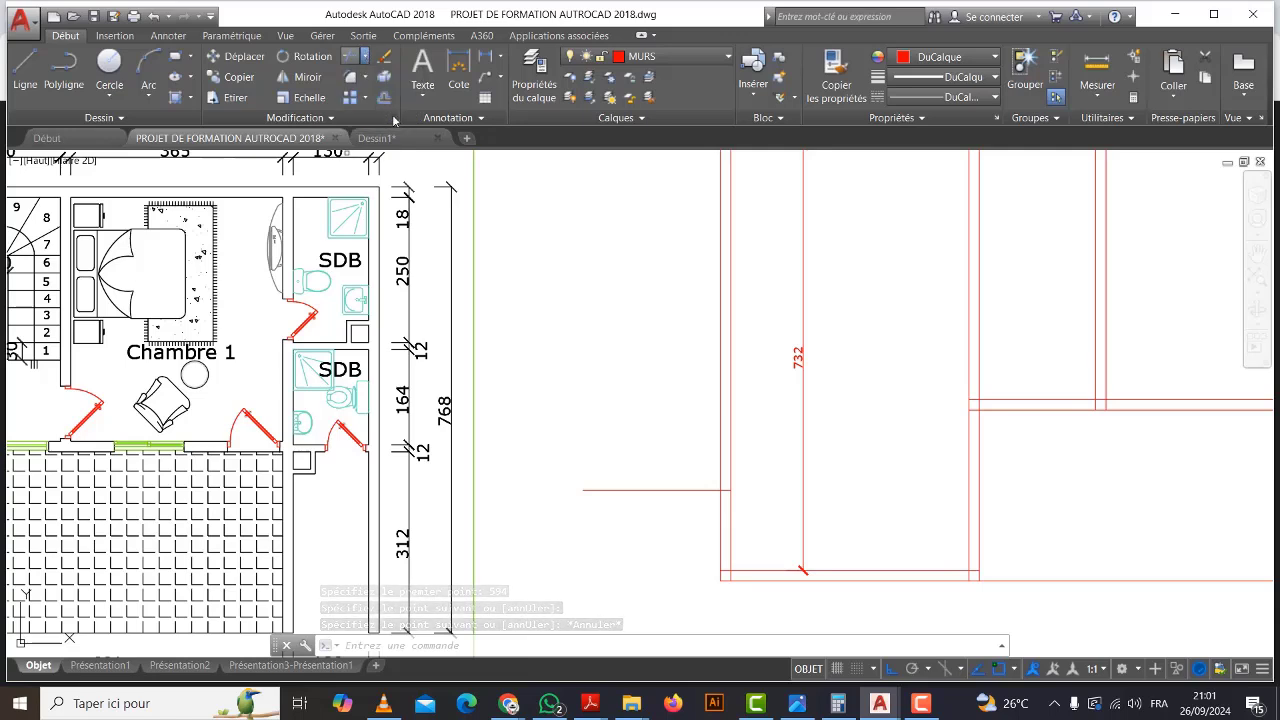
pyautogui.press('Return')
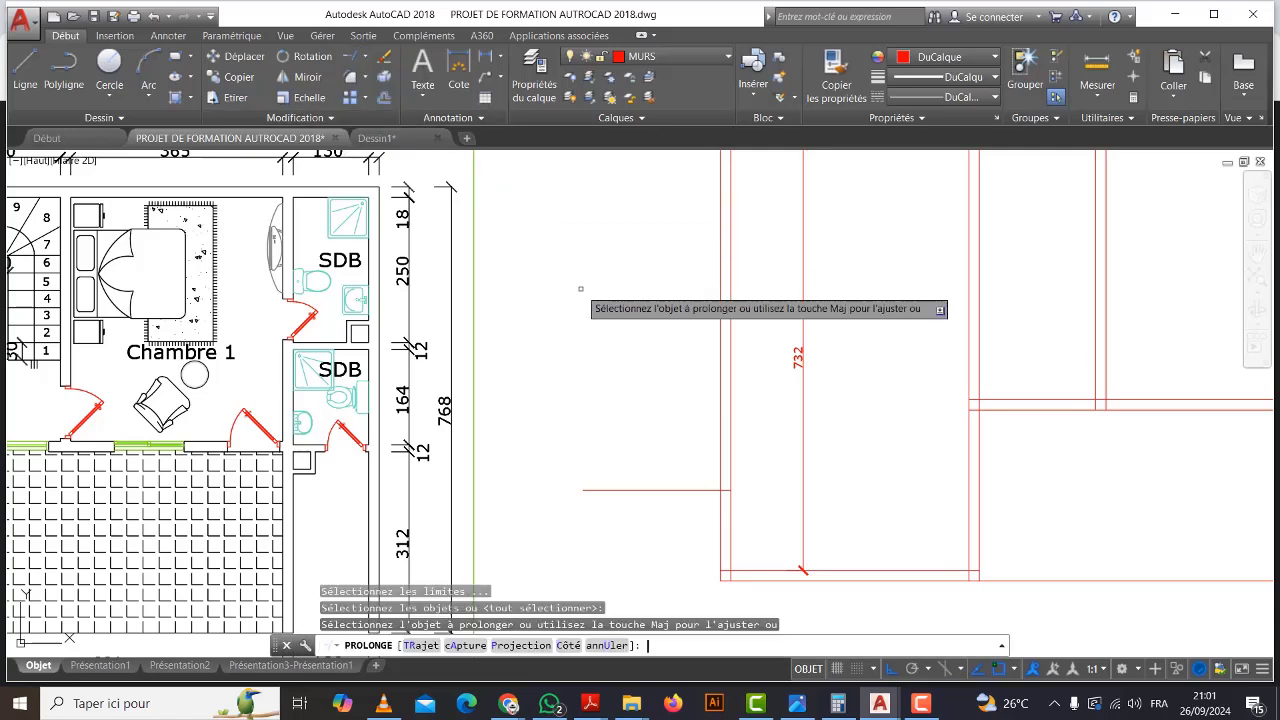
pyautogui.click(696, 490)
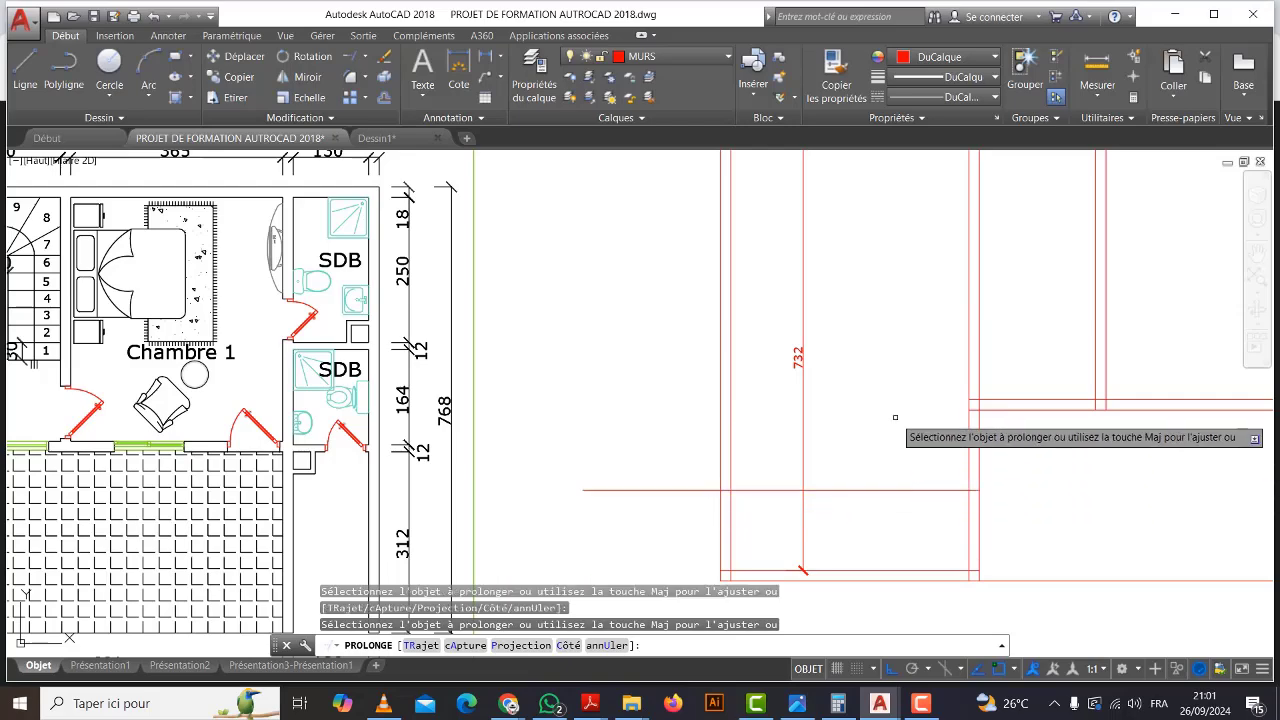
pyautogui.scroll(-5, 880, 405)
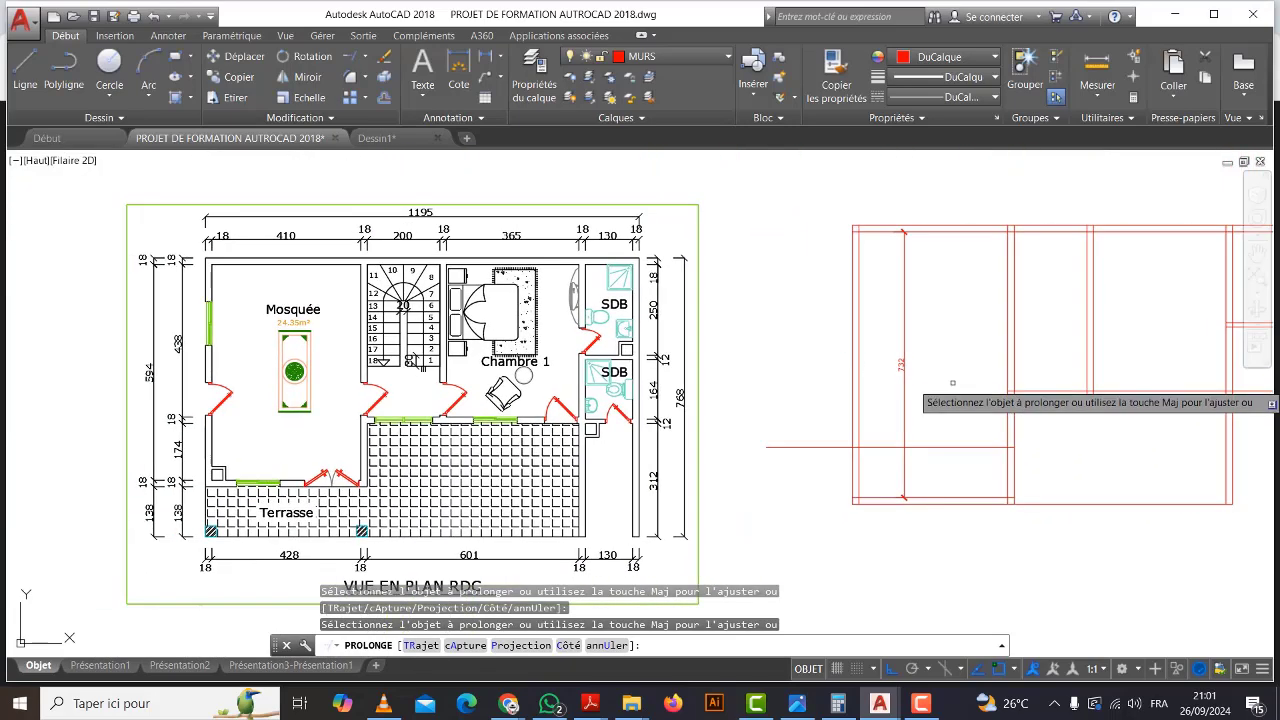
pyautogui.press('Escape')
pyautogui.moveTo(945, 449); pyautogui.dragTo(919, 449, button='middle')
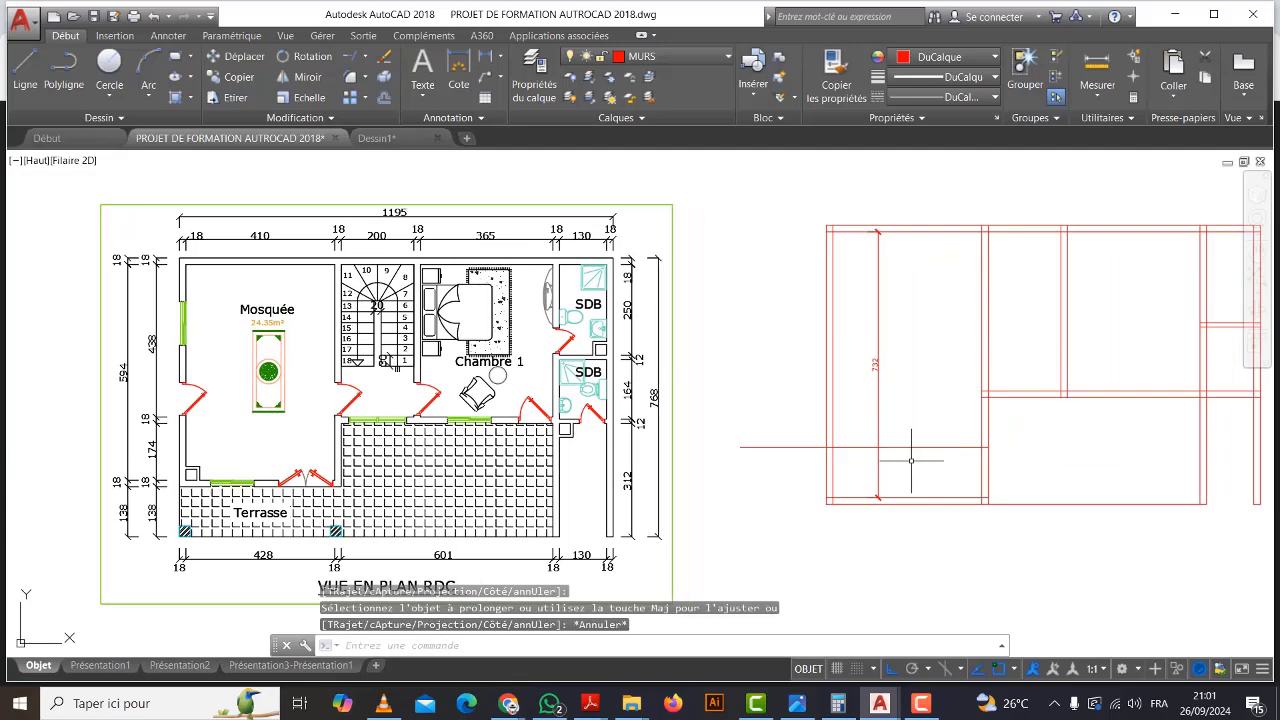
# Offset the Mosquée's new horizontal wall line 18 downward to form the second wall face.
pyautogui.scroll(2, 914, 437)
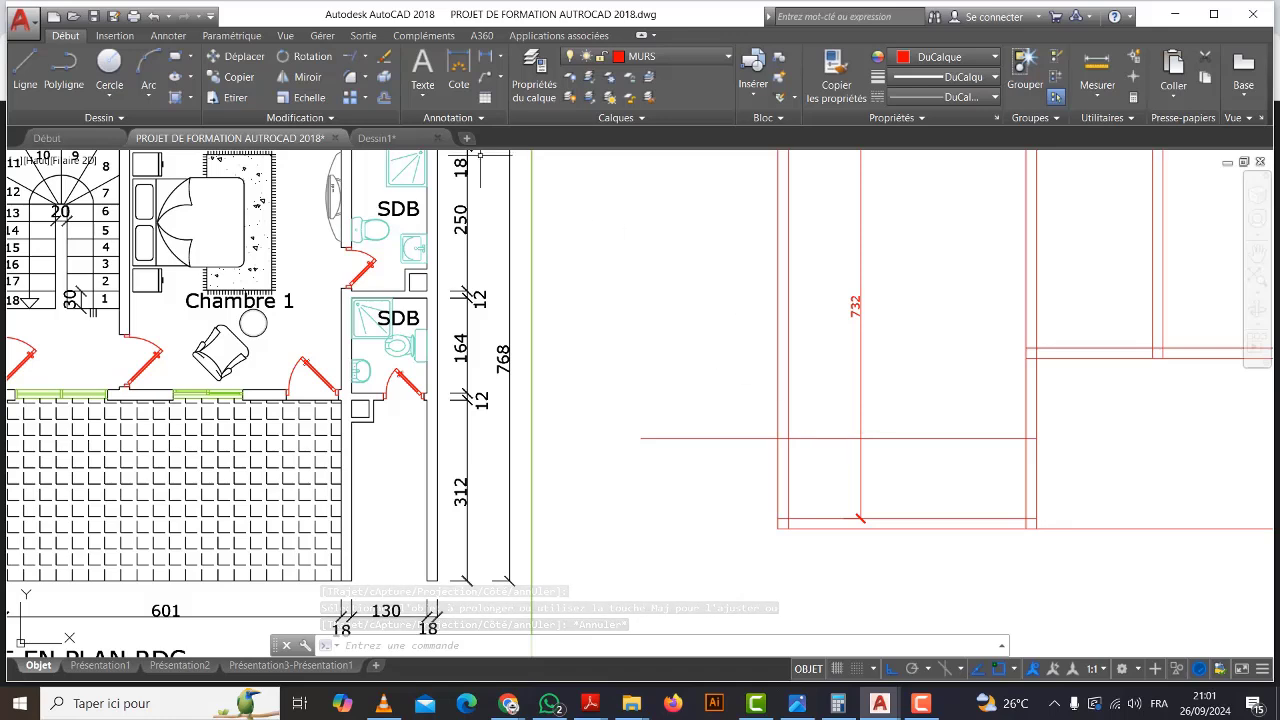
pyautogui.click(384, 100)
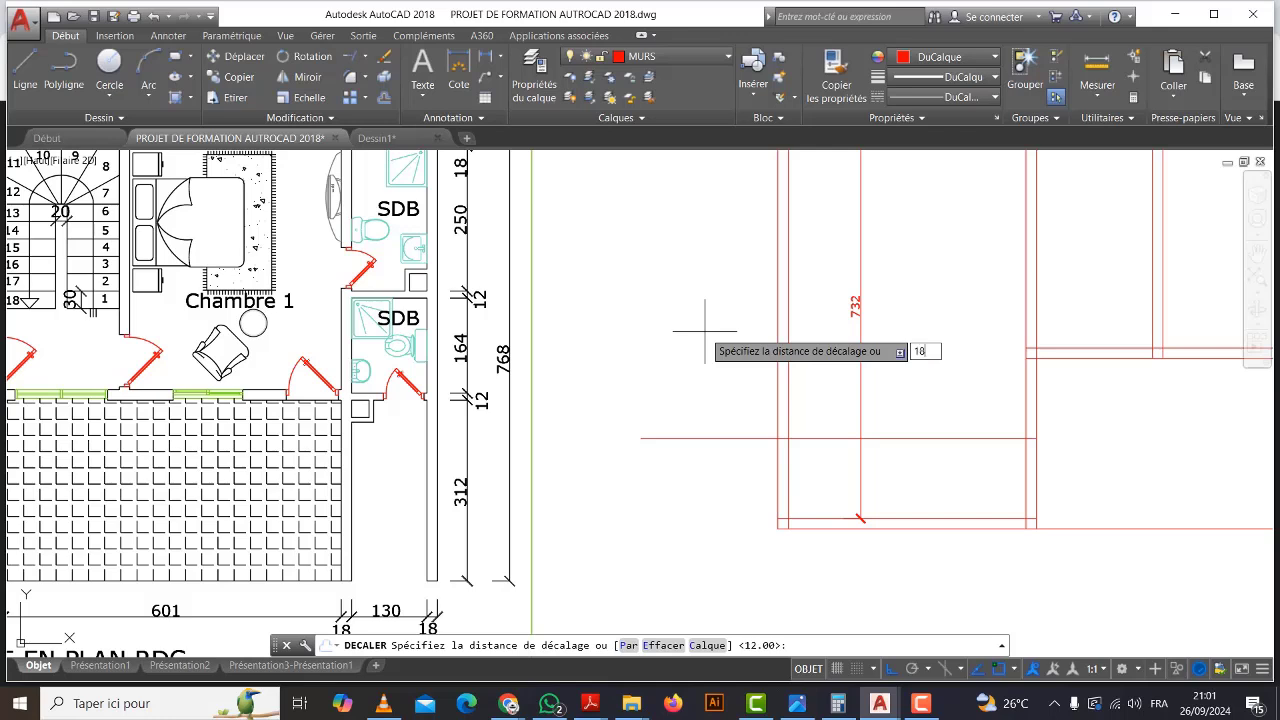
pyautogui.write('18')
pyautogui.press('Return')
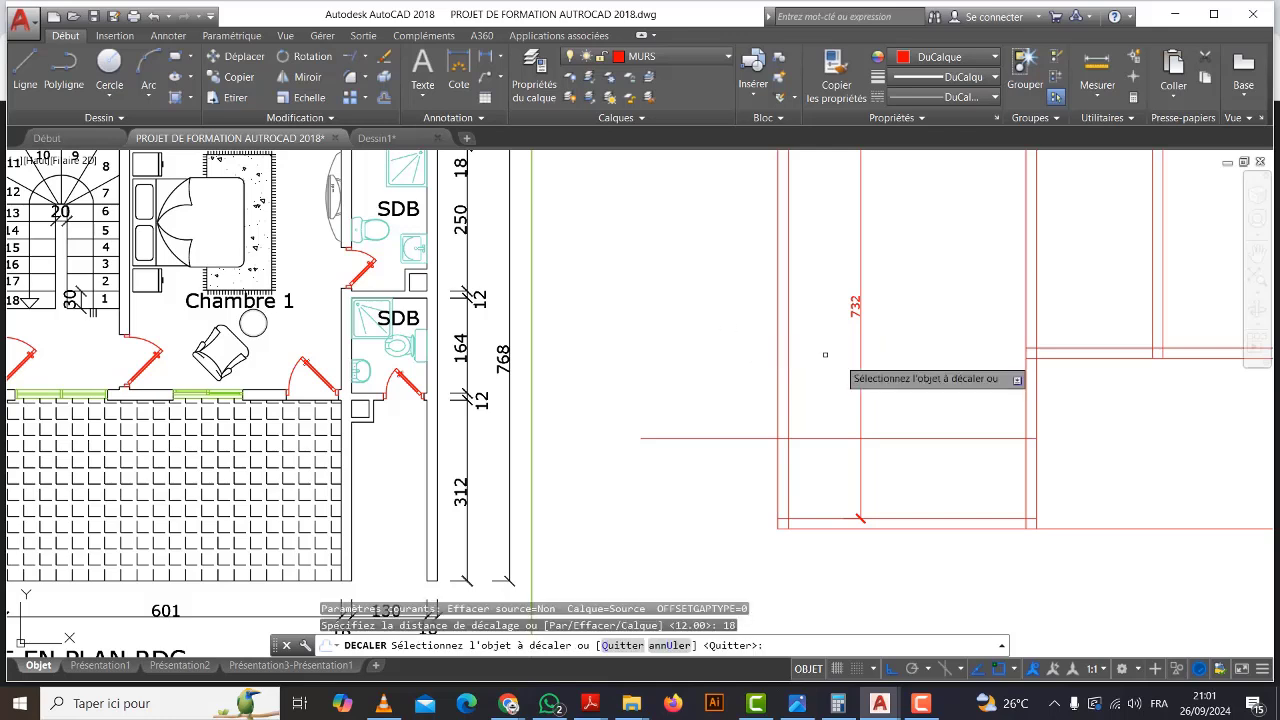
pyautogui.click(920, 437)
pyautogui.click(914, 448)
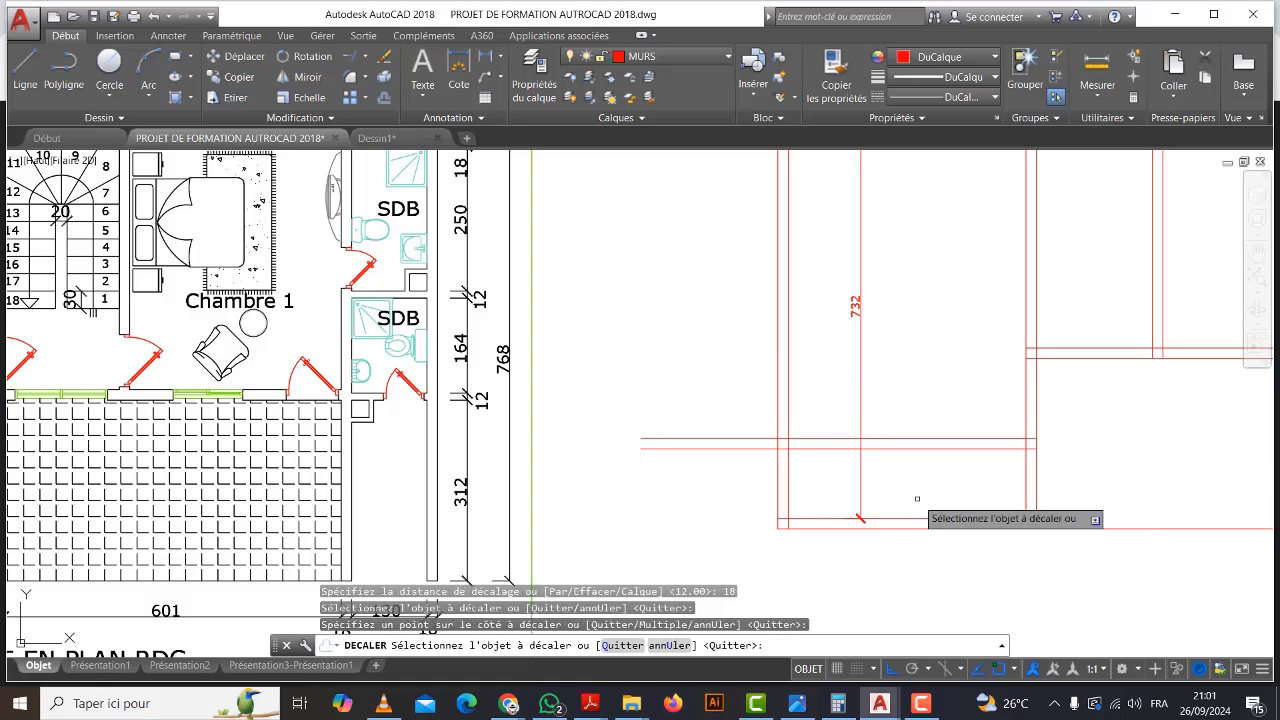
pyautogui.scroll(-5, 907, 478)
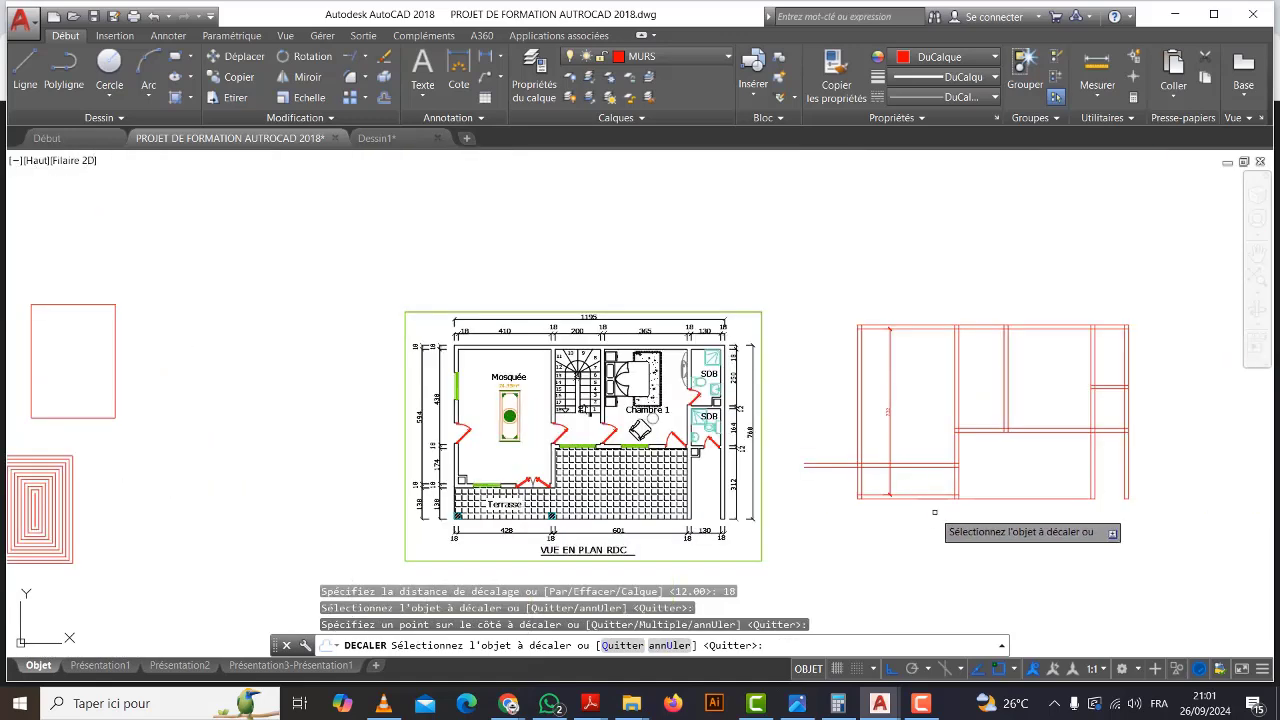
pyautogui.press('Escape')
# Trim the ends of the two new wall lines that overhang outside the Mosquée's outer side wall.
pyautogui.scroll(2, 945, 506)
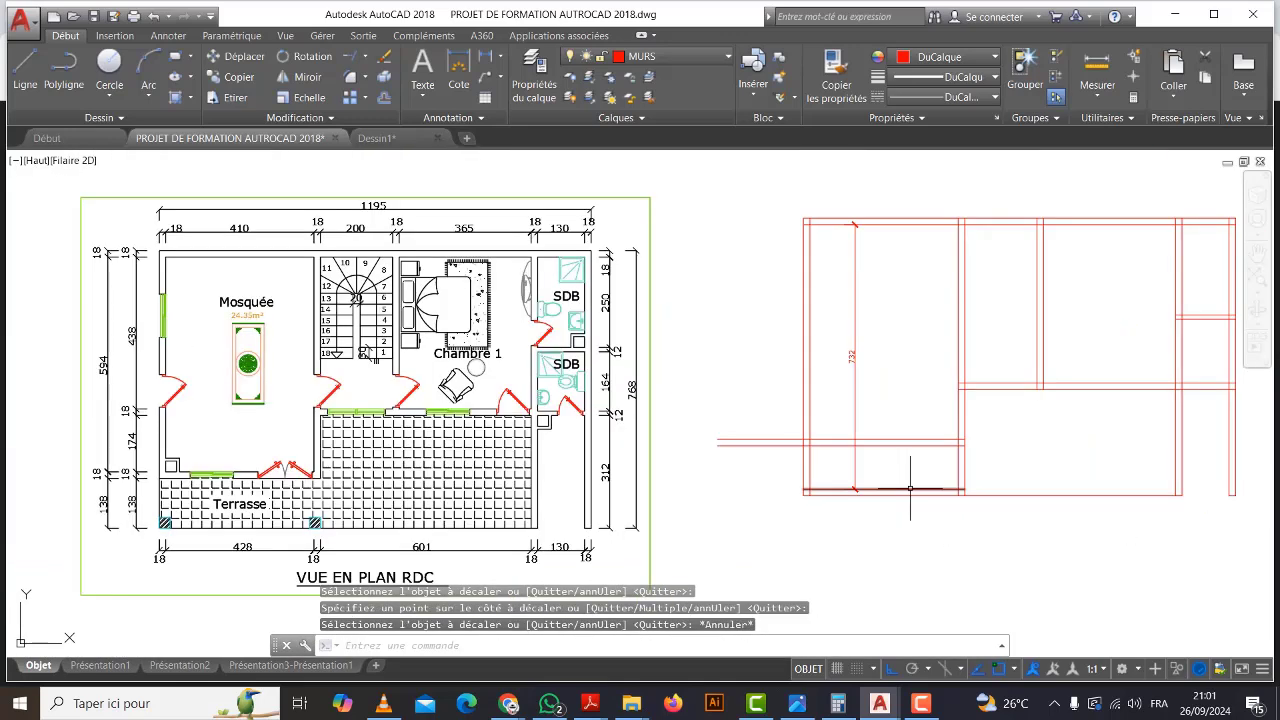
pyautogui.click(367, 57)
pyautogui.click(386, 84)
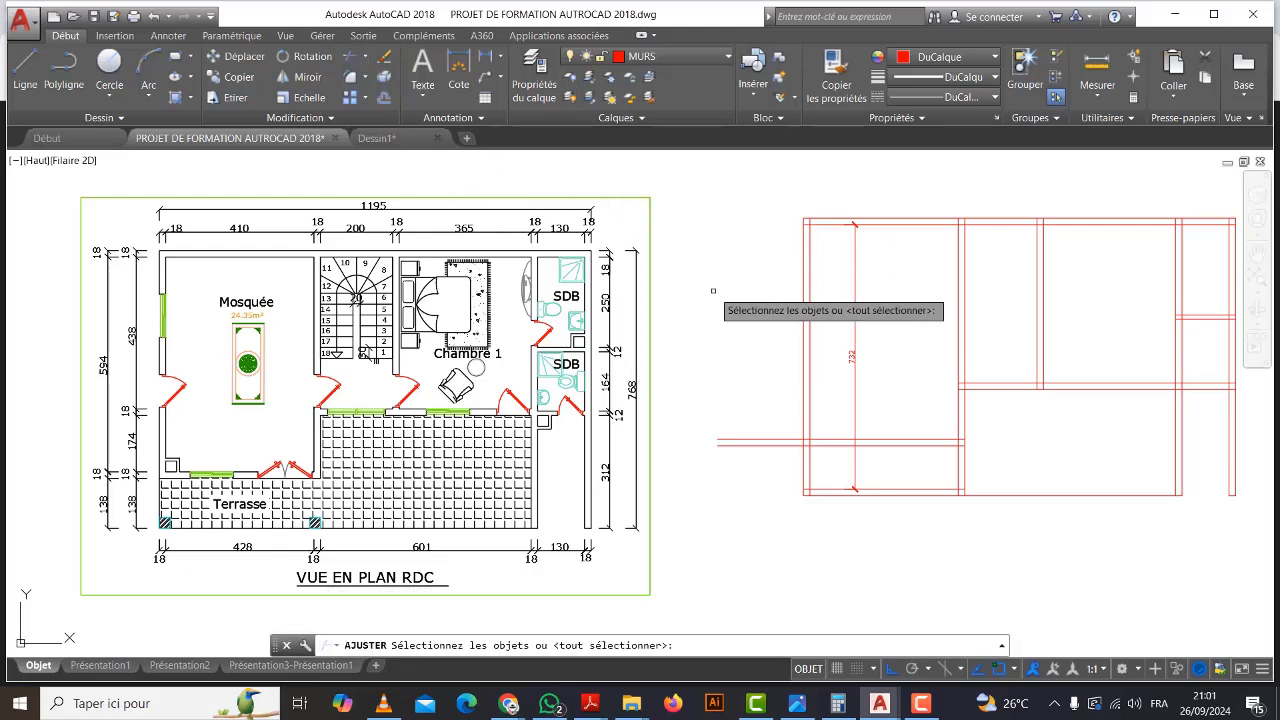
pyautogui.press('Return')
pyautogui.click(781, 462)
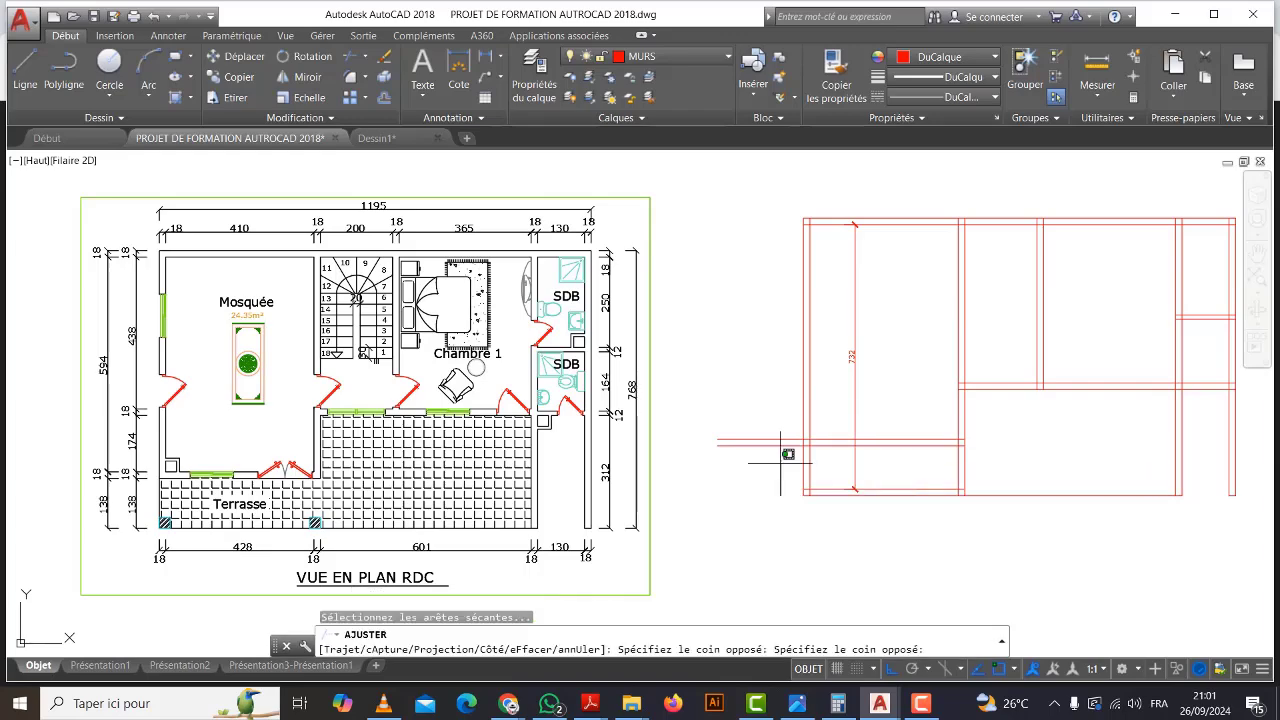
pyautogui.click(748, 392)
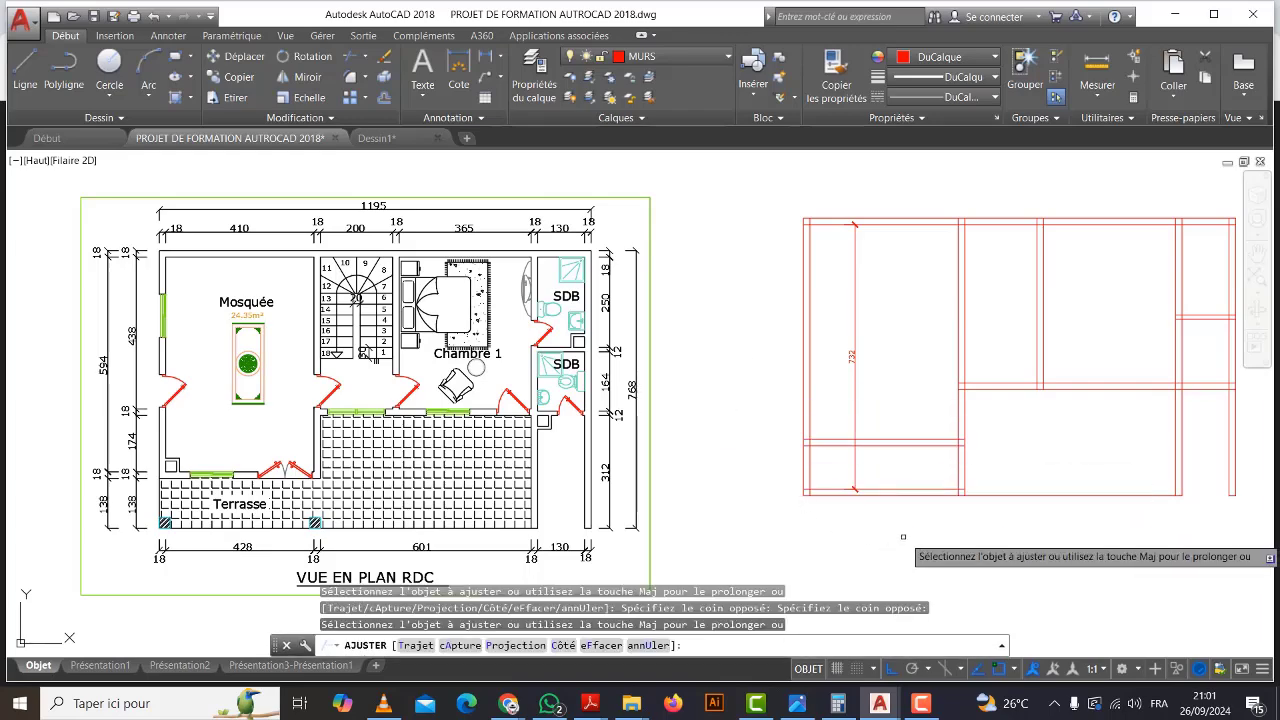
pyautogui.moveTo(903, 537)
pyautogui.mouseDown(button='middle')
pyautogui.moveTo(887, 528)
pyautogui.moveTo(904, 512)
pyautogui.mouseUp(button='middle')
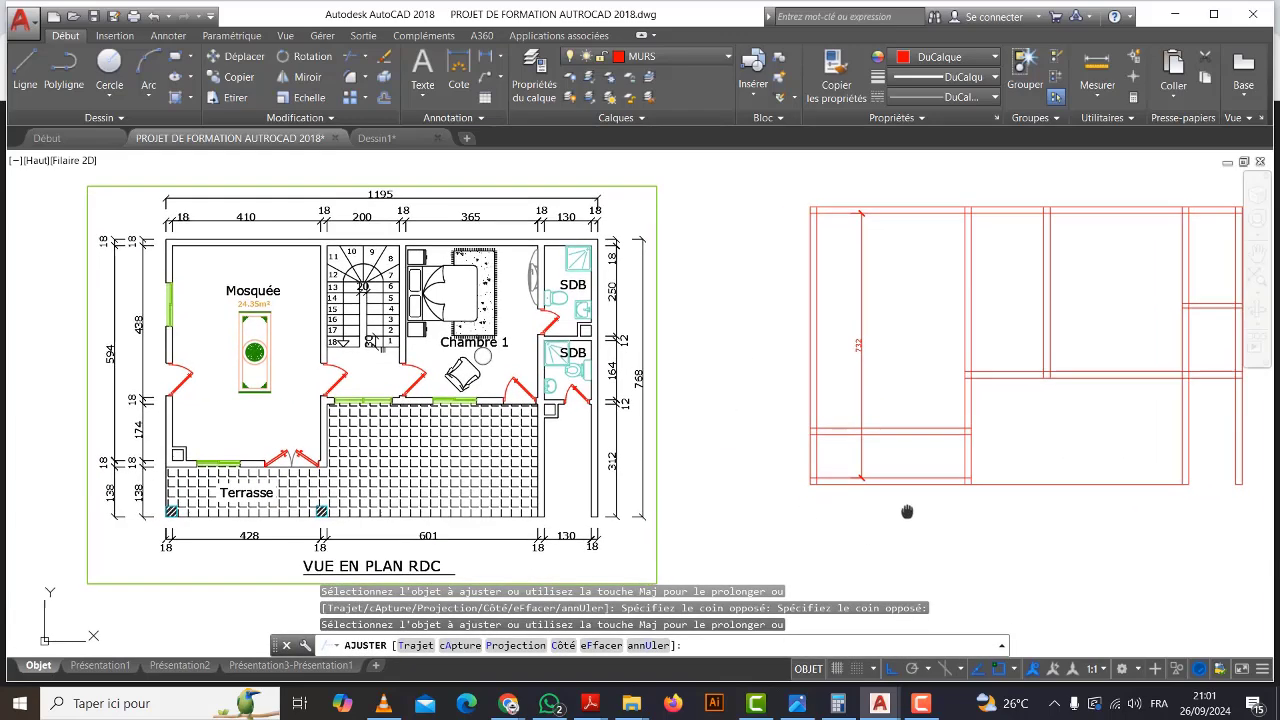
# Trim both side walls' vertical lines between the Mosquée's new lower wall and the terrace's lower edge band.
pyautogui.click(831, 457)
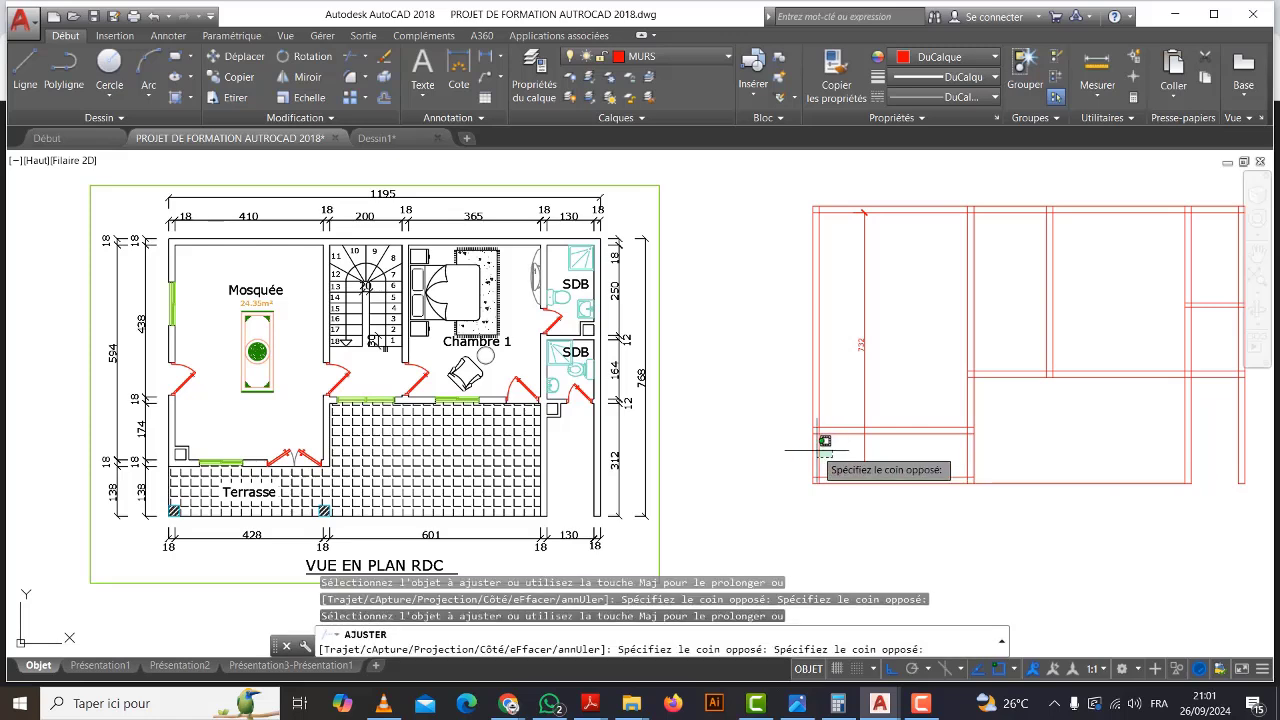
pyautogui.click(790, 440)
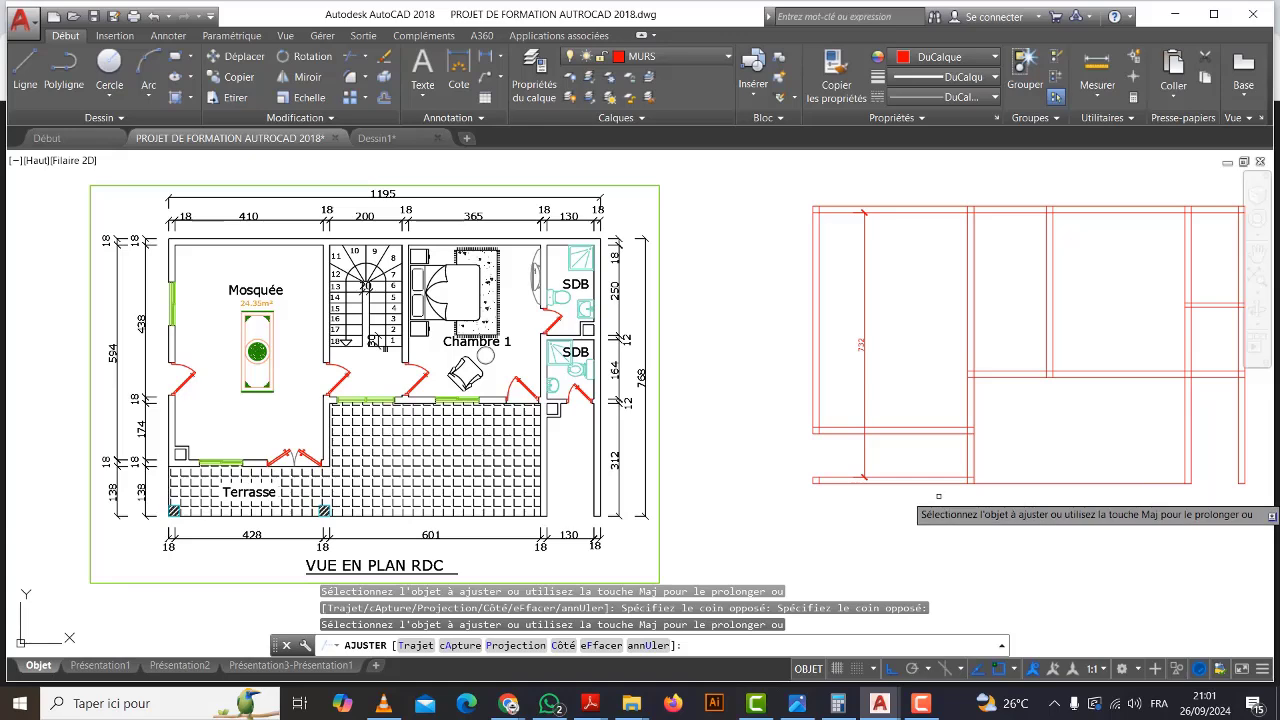
pyautogui.click(971, 449)
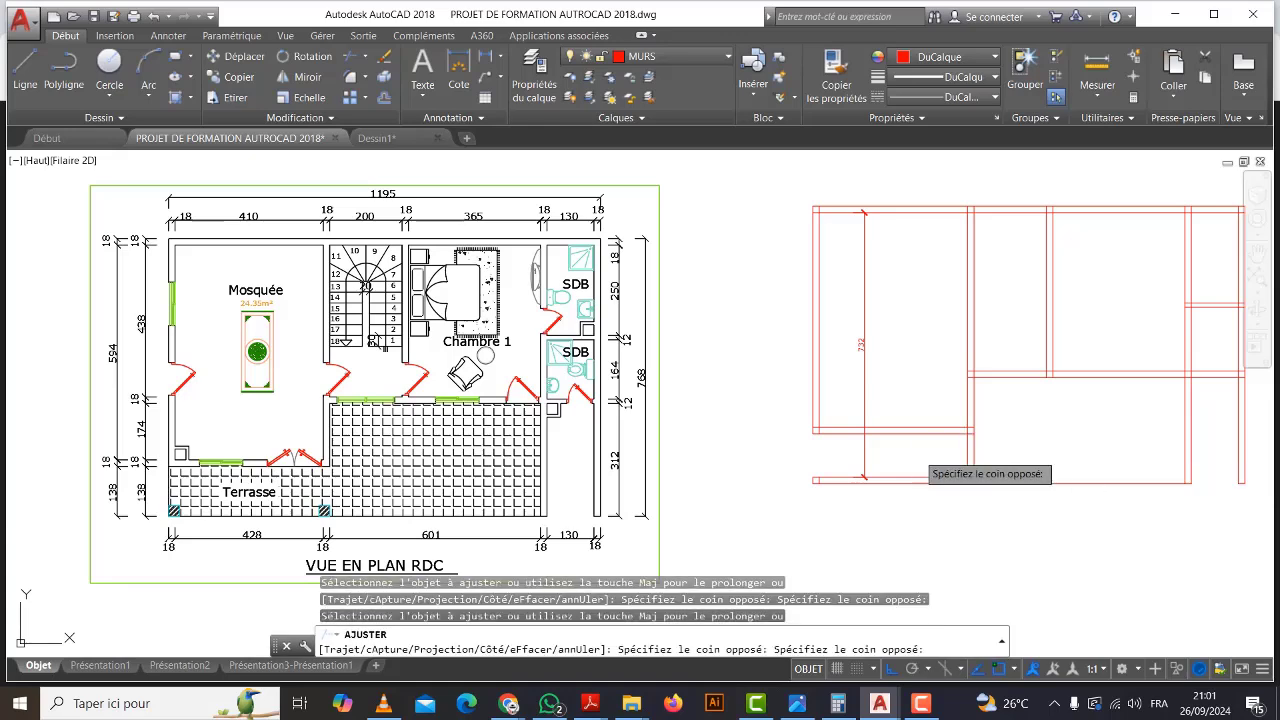
pyautogui.click(918, 454)
pyautogui.moveTo(906, 509); pyautogui.dragTo(884, 503, button='middle')
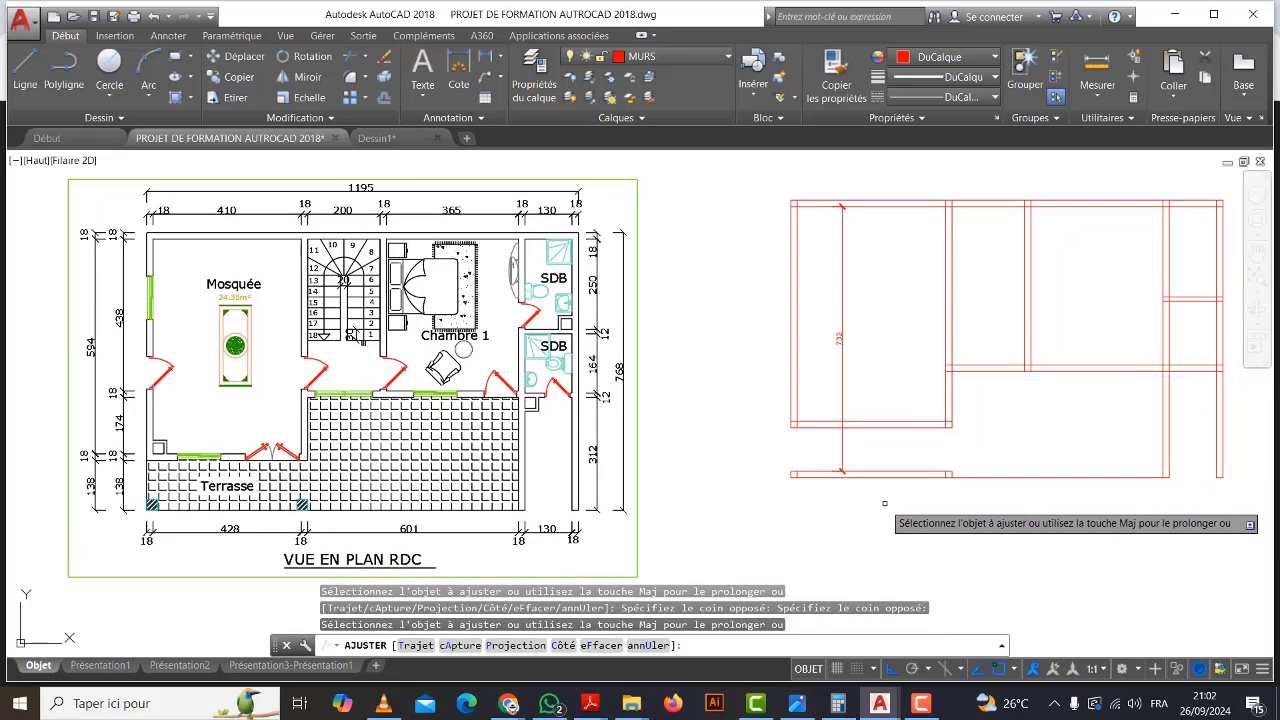
# Trim the two horizontal lines of the terrace's lower edge band between its end squares, leaving two separate square posts.
pyautogui.click(884, 503)
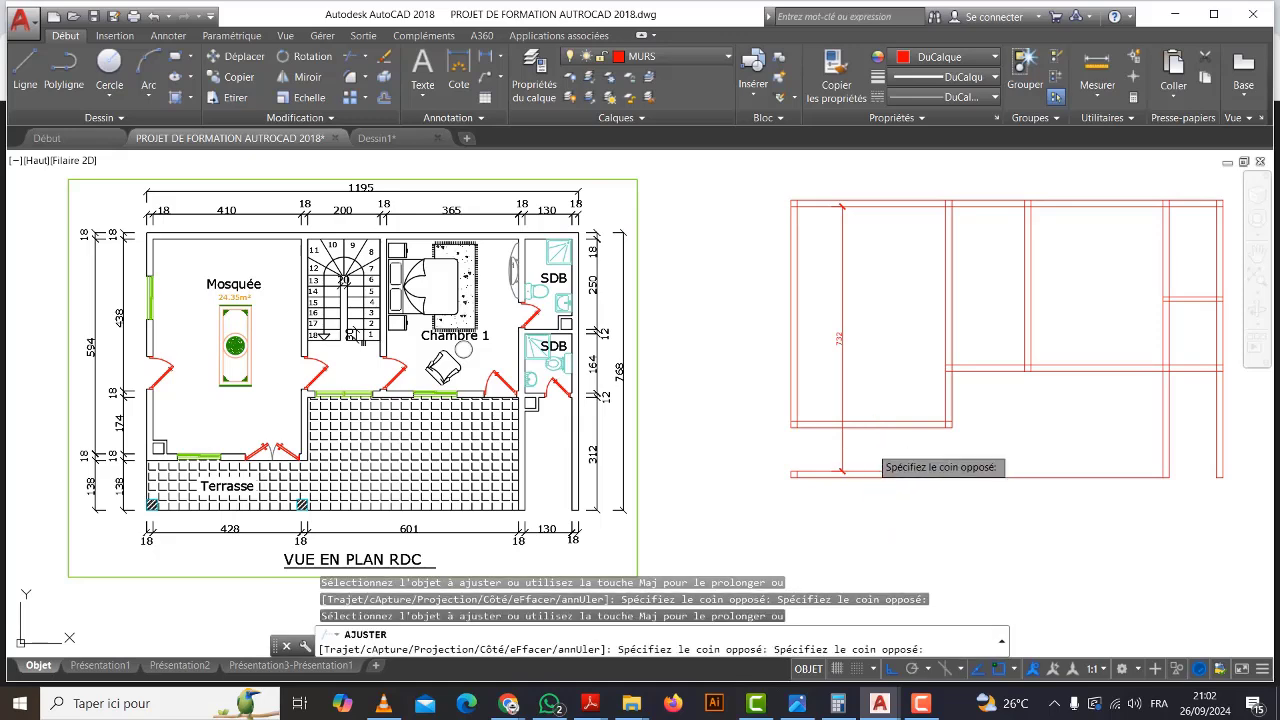
pyautogui.moveTo(870, 495); pyautogui.dragTo(881, 481, button='middle')
pyautogui.press('Escape')
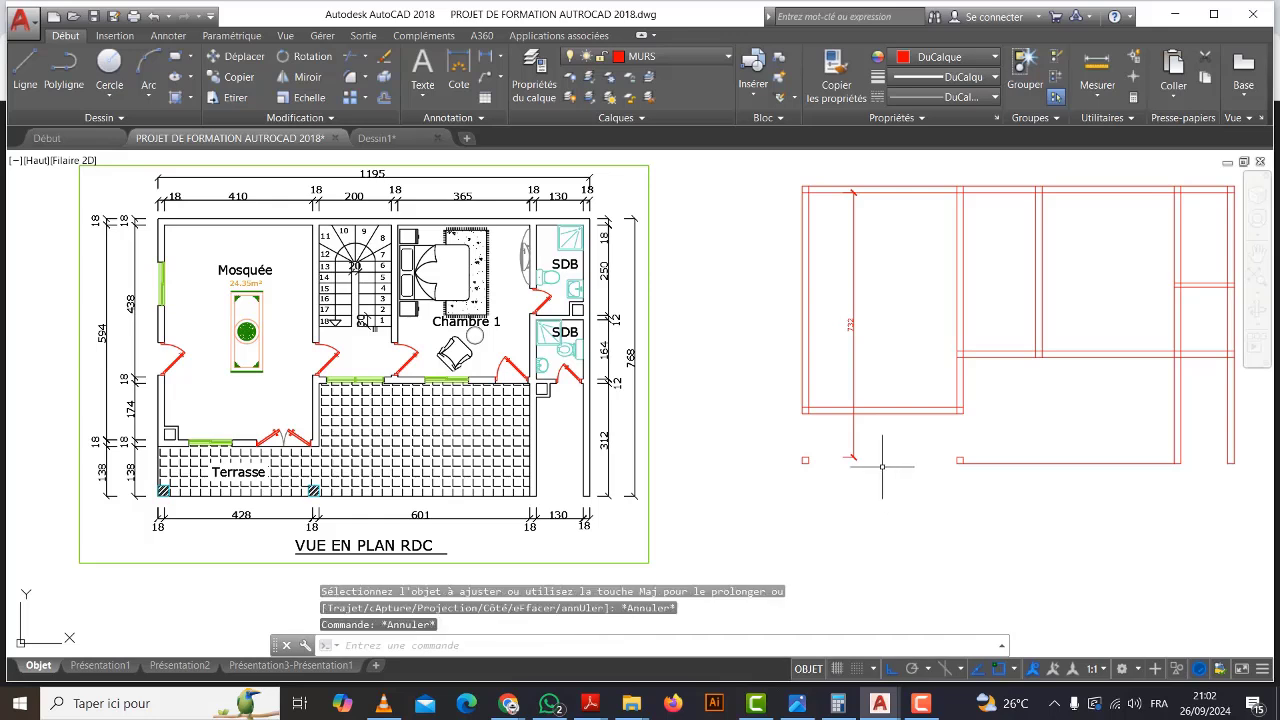
# Delete the vertical dimension inside the Mosquée bay.
pyautogui.click(879, 461)
pyautogui.click(848, 438)
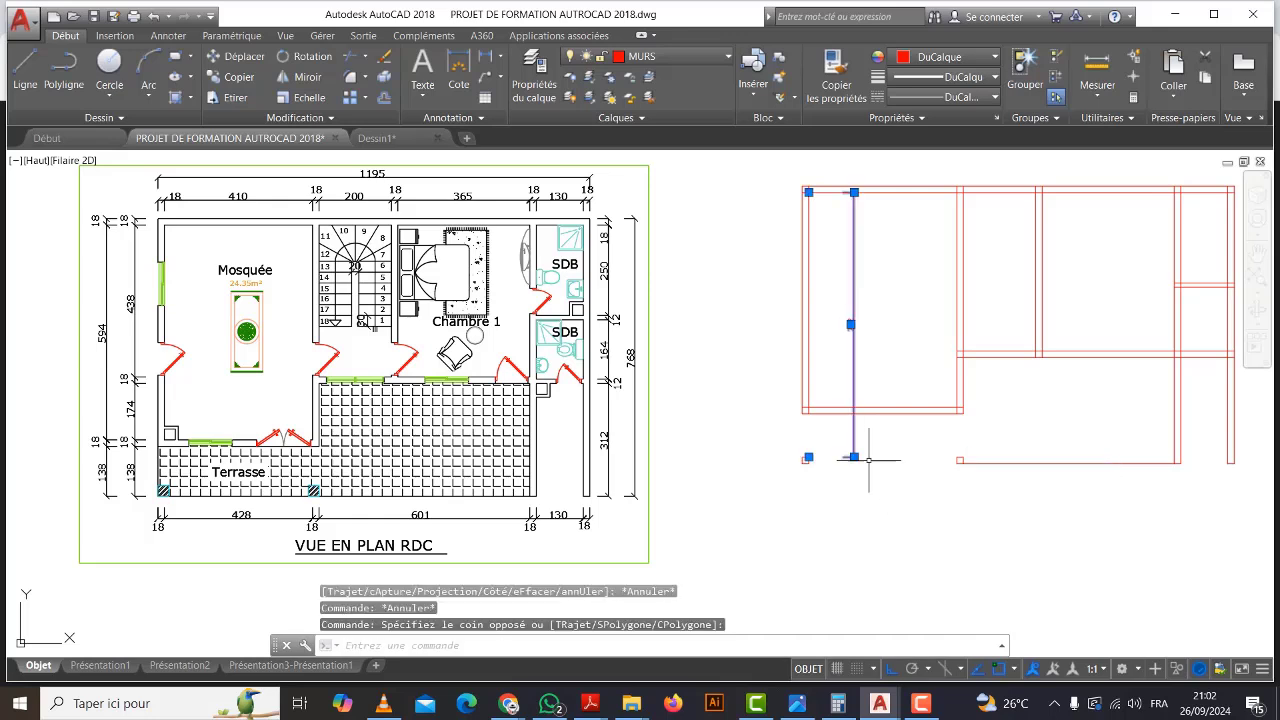
pyautogui.press('Delete')
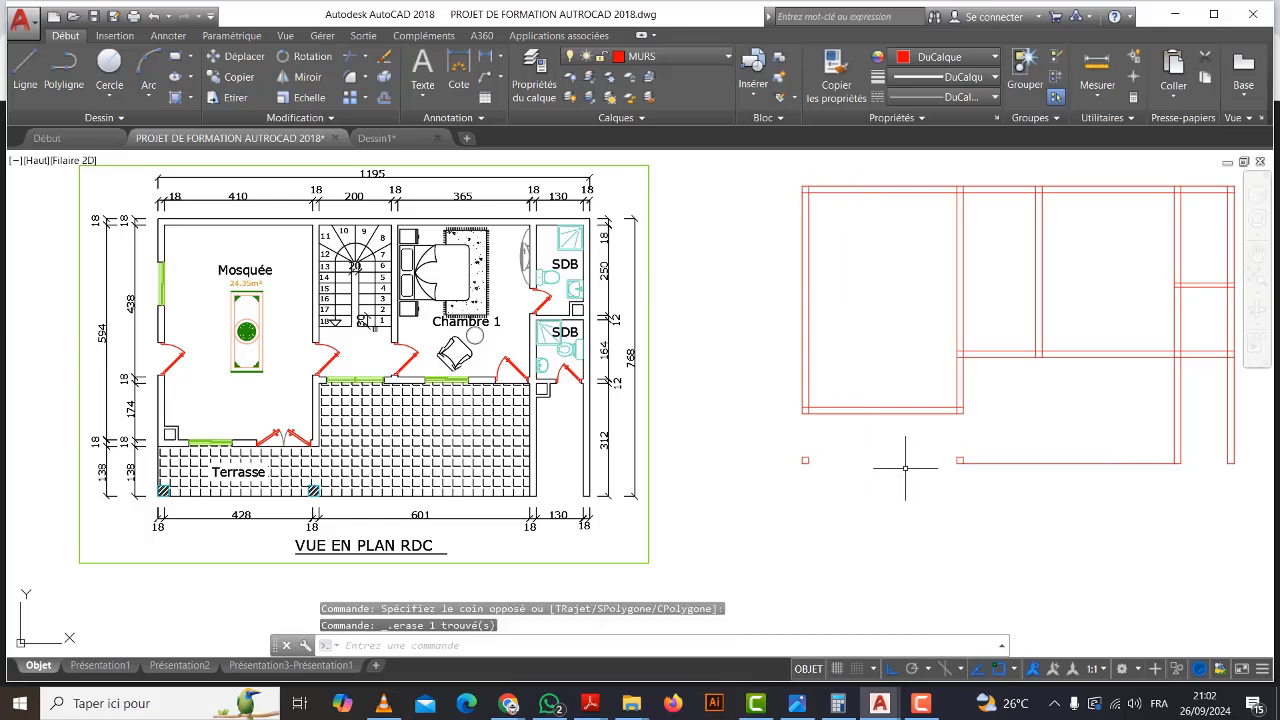
# Draw a vertical line from the Mosquée's outer lower-left corner down to the top of the left terrace post.
pyautogui.click(20, 75)
pyautogui.scroll(5, 771, 429)
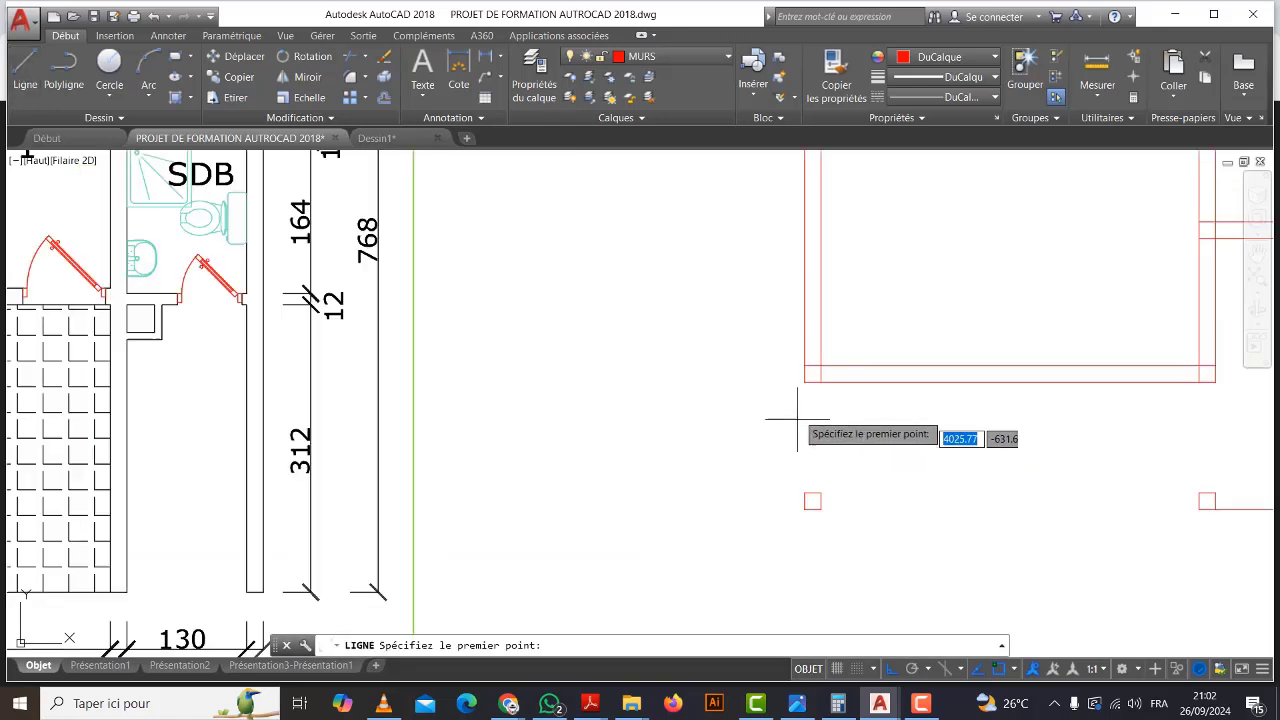
pyautogui.click(805, 376)
pyautogui.click(805, 493)
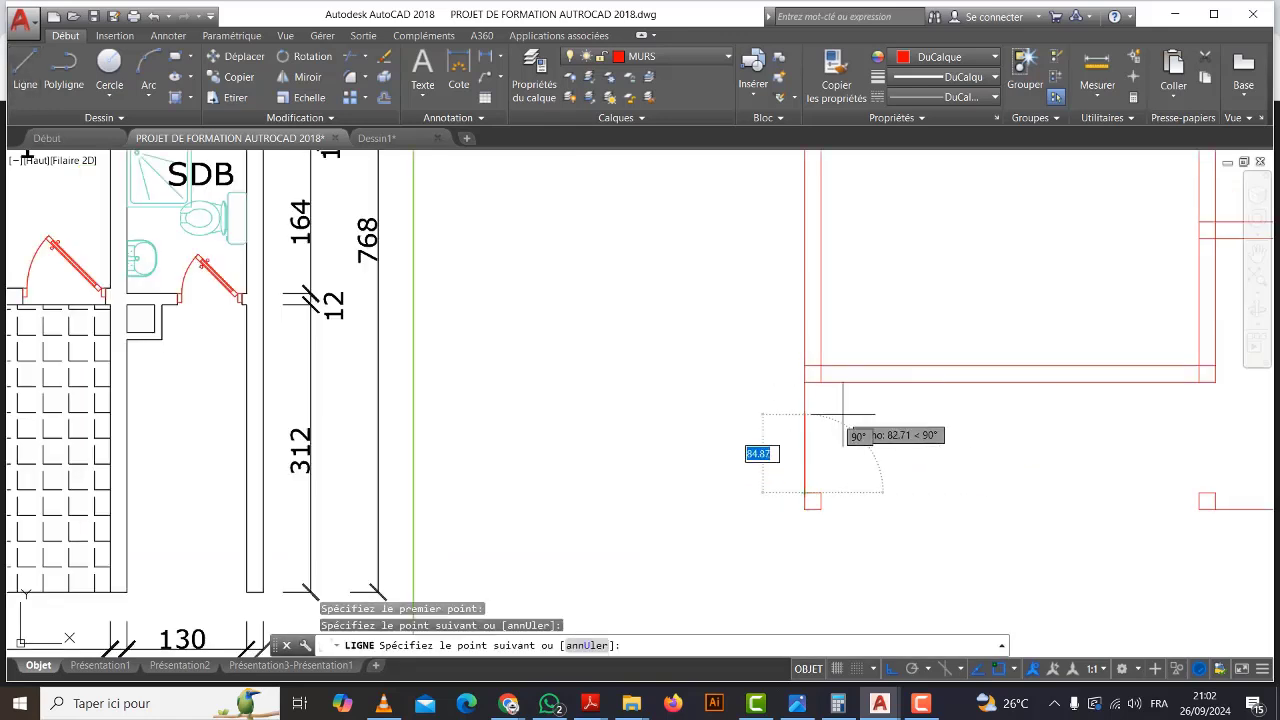
pyautogui.rightClick(846, 419)
pyautogui.click(893, 429)
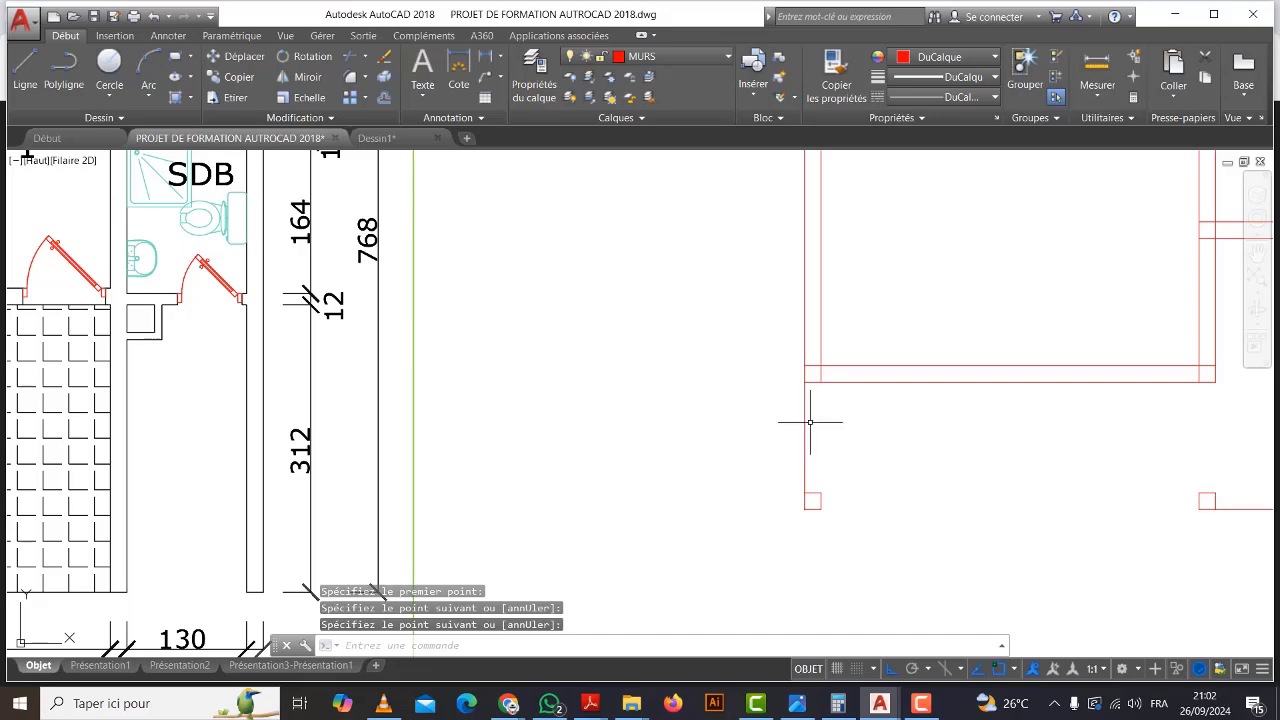
# Draw a horizontal line along the terrace's lower edge, joining the bottom corners of the two square posts.
pyautogui.scroll(-2, 811, 446)
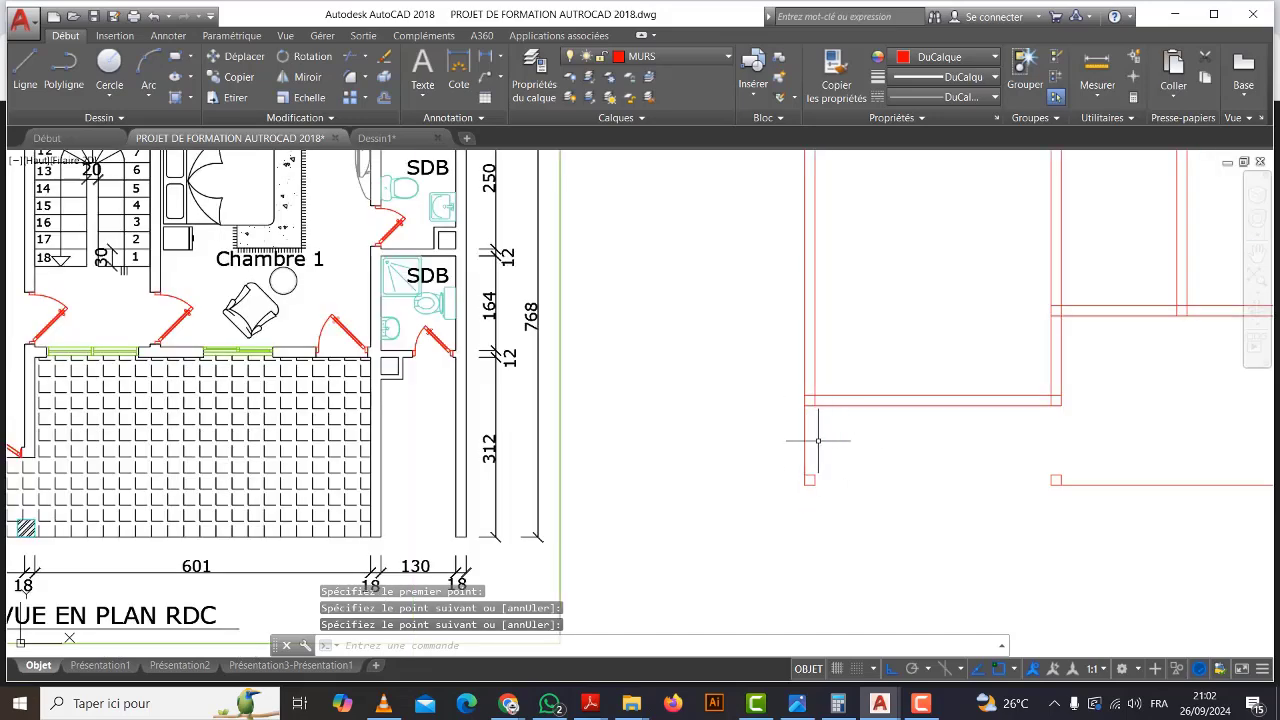
pyautogui.scroll(2, 822, 452)
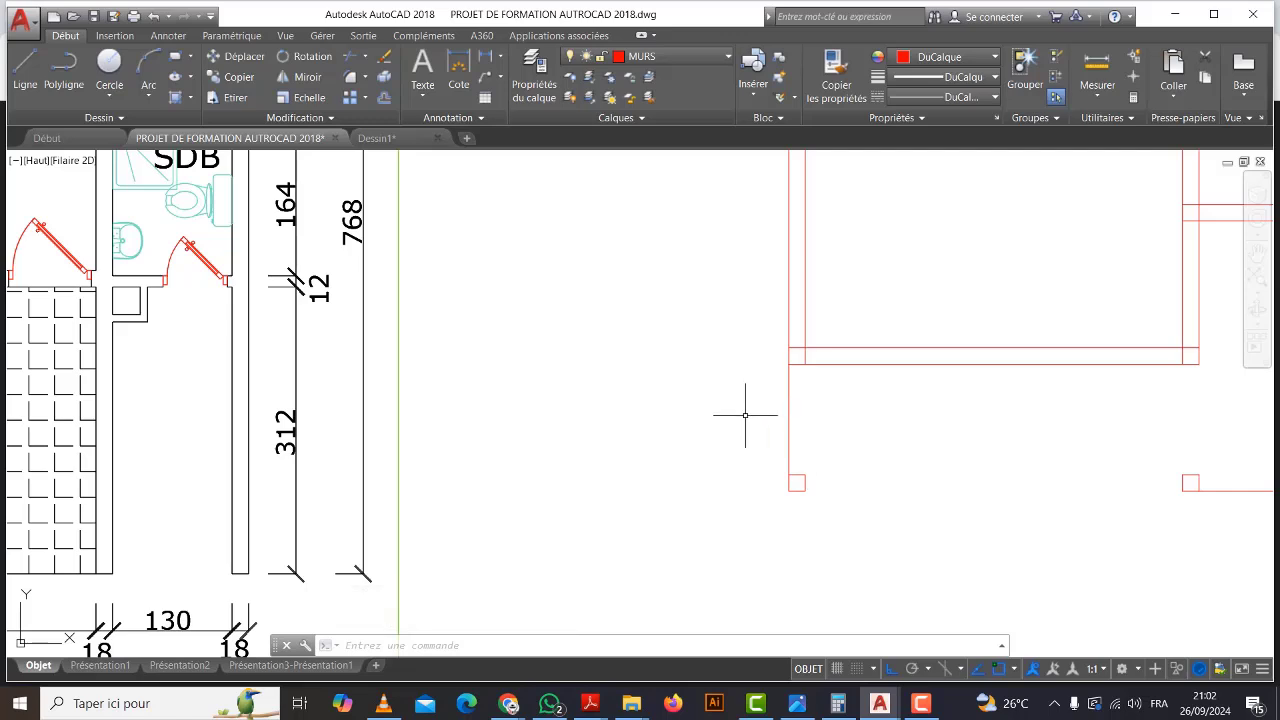
pyautogui.moveTo(855, 419); pyautogui.dragTo(831, 420, button='middle')
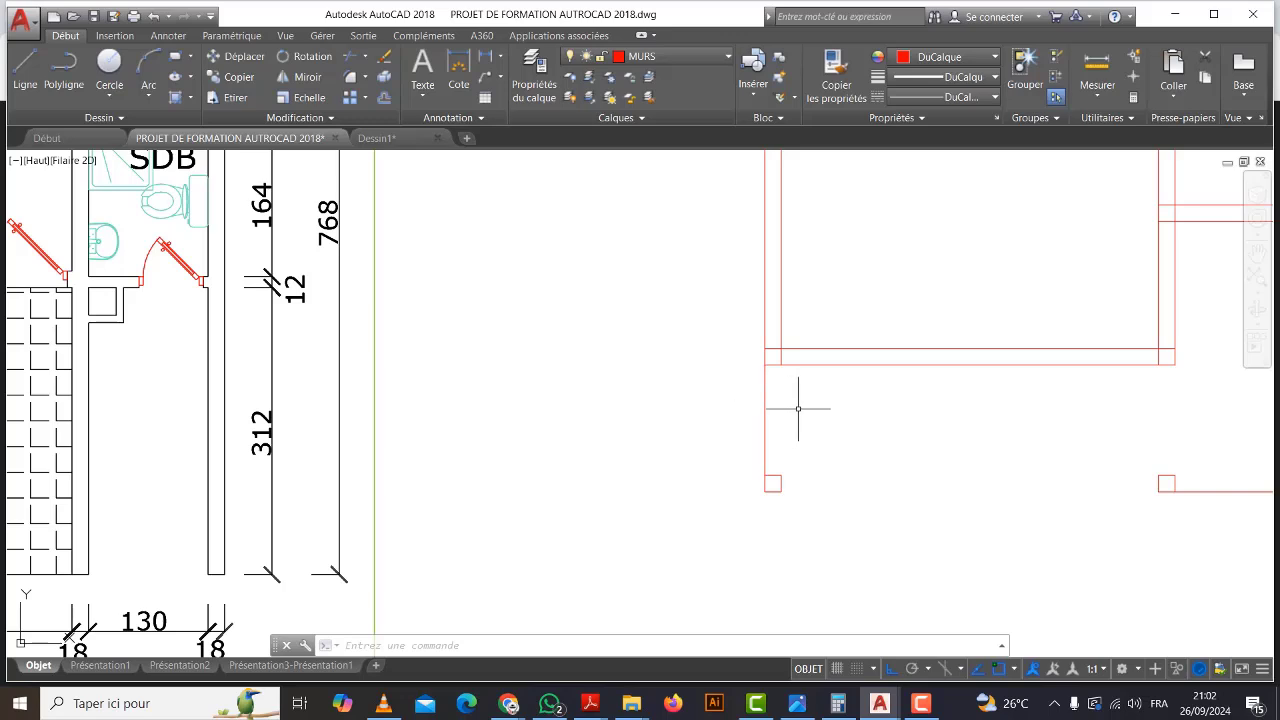
pyautogui.click(25, 72)
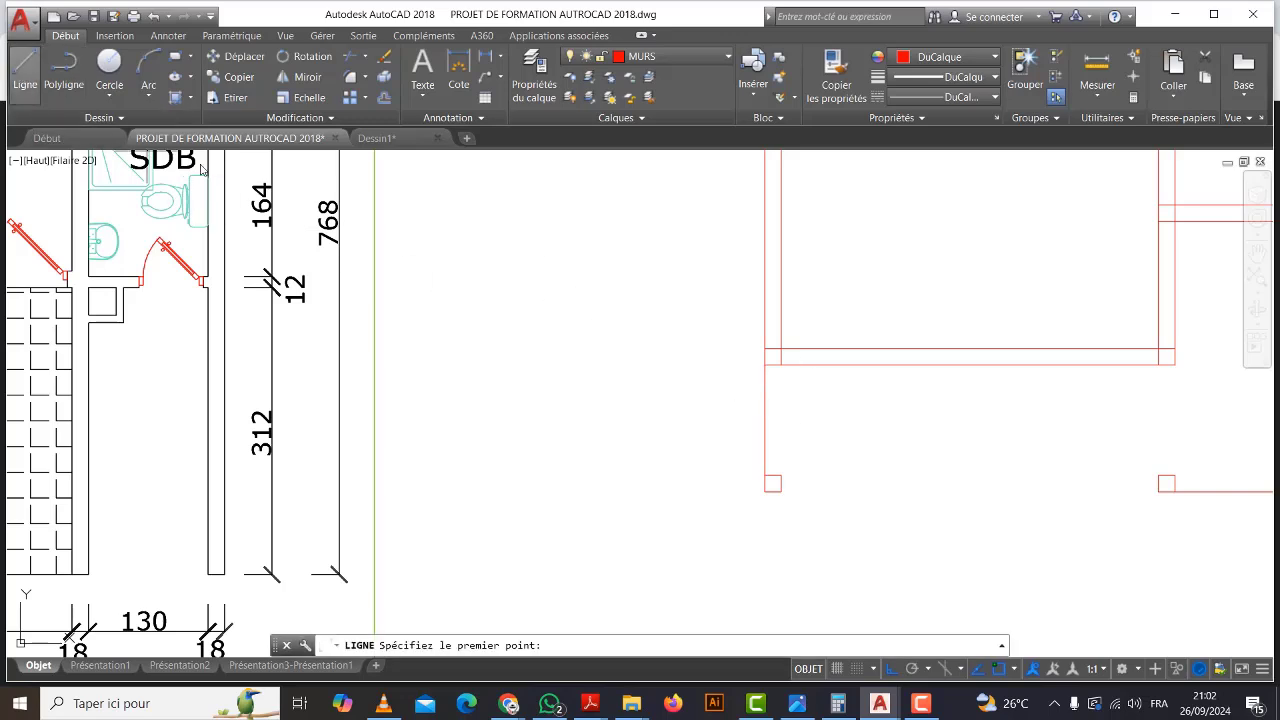
pyautogui.click(777, 491)
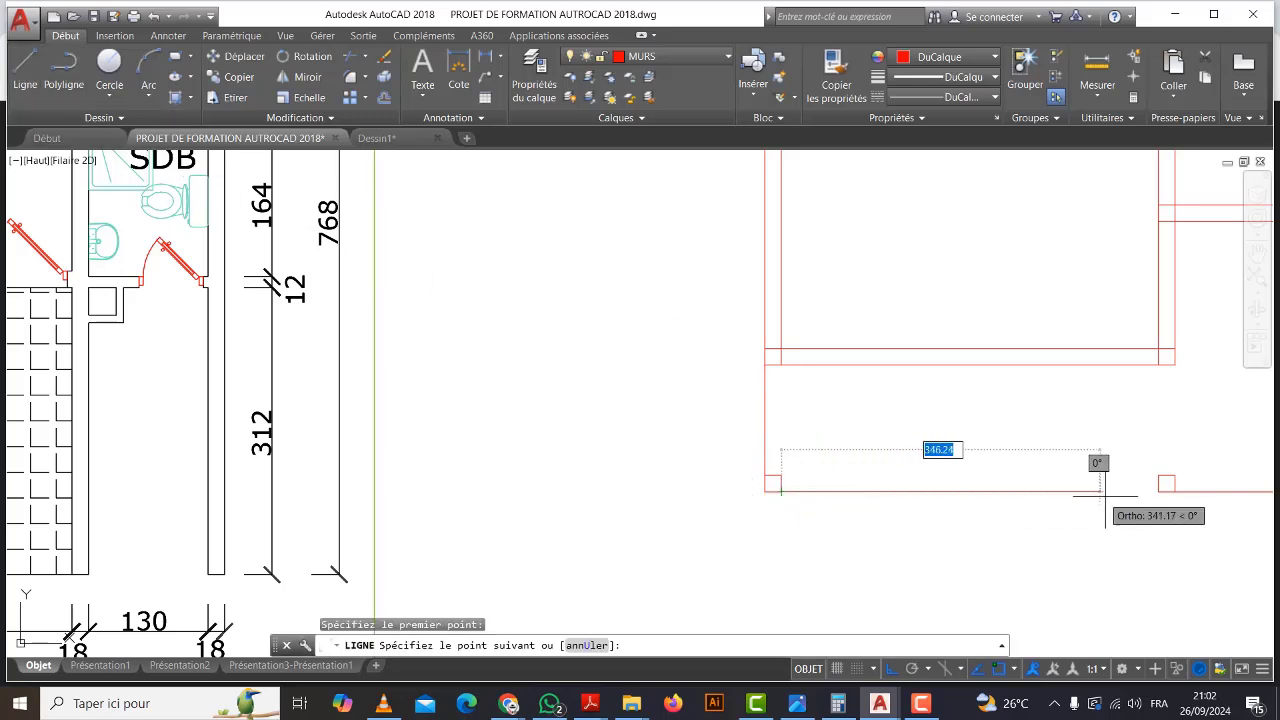
pyautogui.rightClick(985, 423)
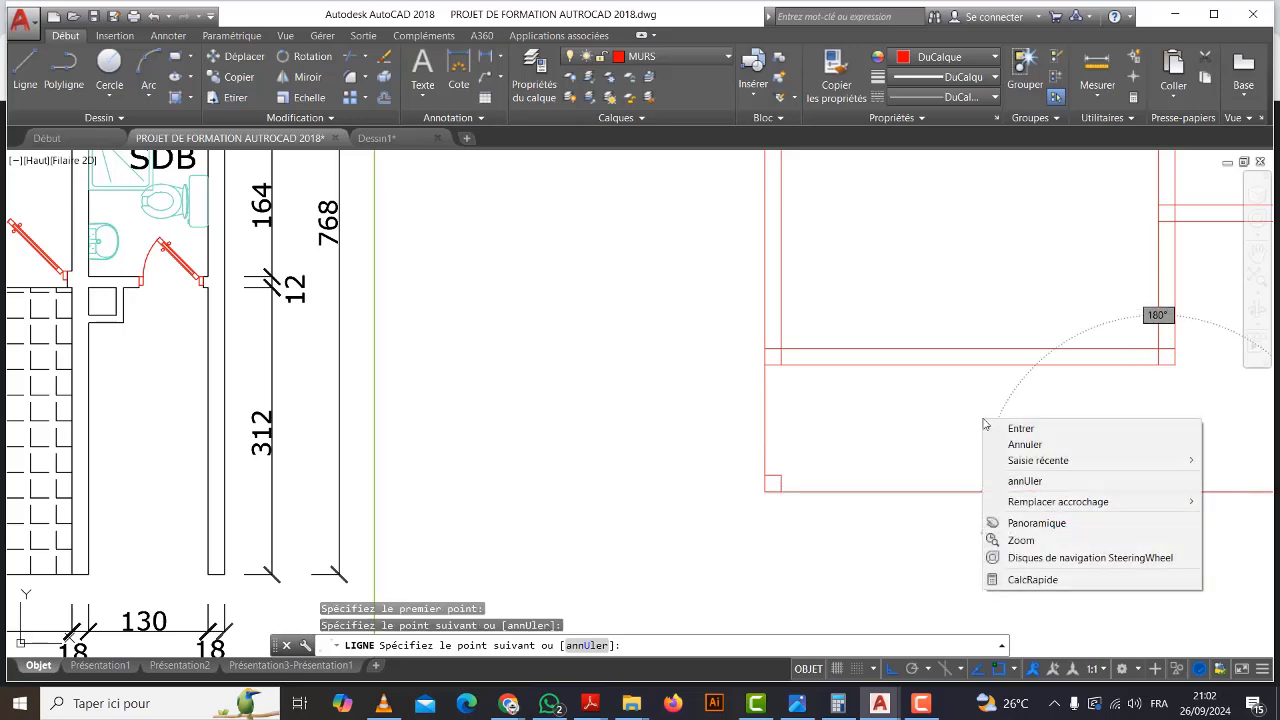
pyautogui.click(1018, 430)
# Compare the red layout's terrace edges and posts with the terrace of the reference ground-floor plan.
pyautogui.scroll(-4, 986, 460)
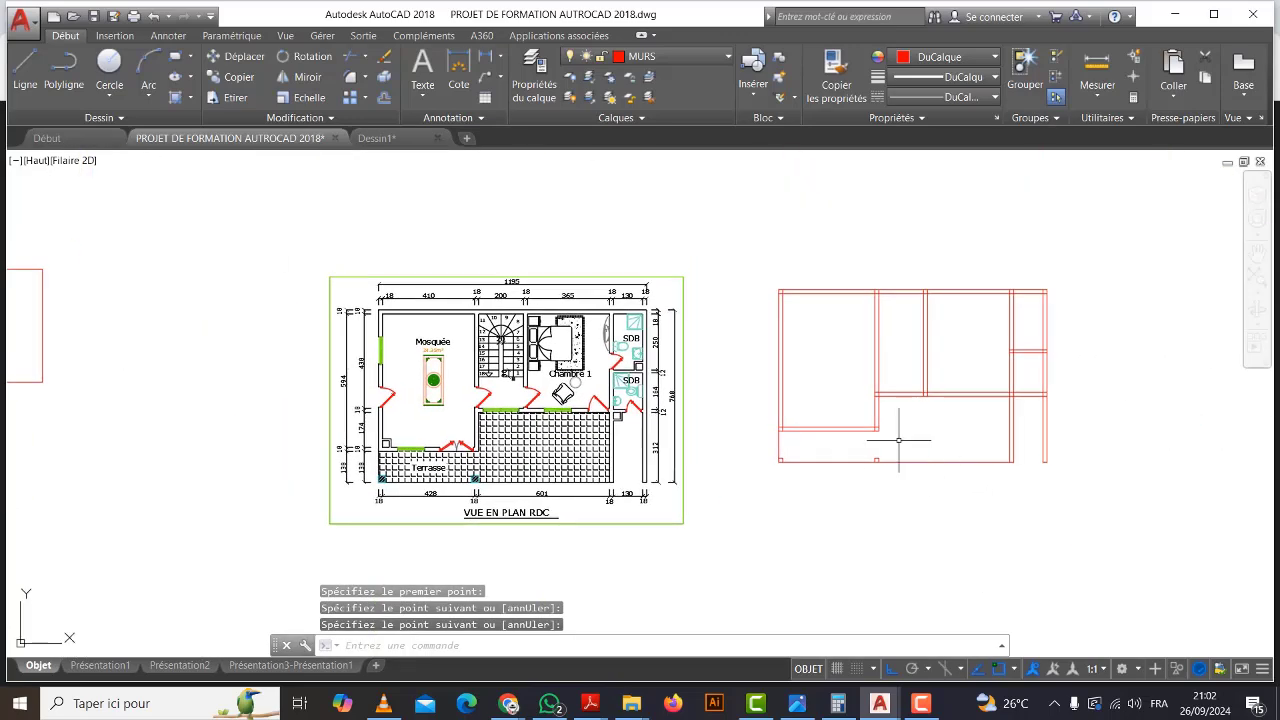
pyautogui.scroll(2, 847, 447)
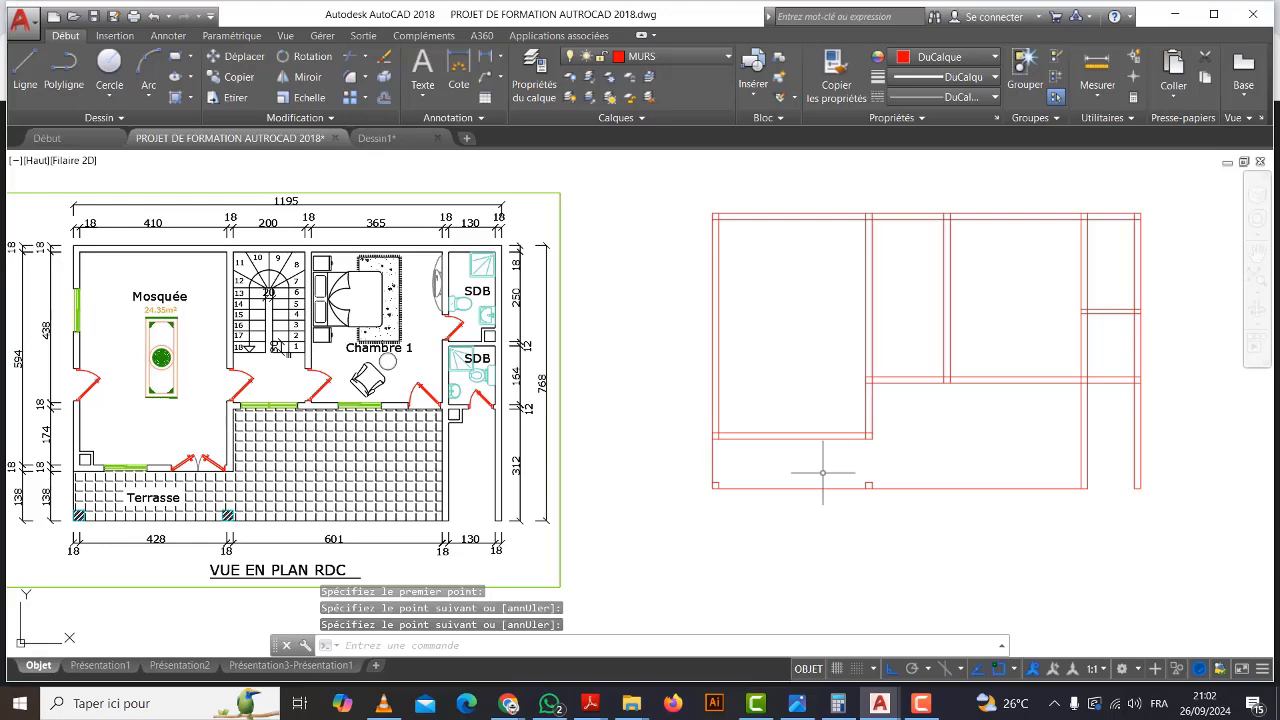
pyautogui.moveTo(822, 472); pyautogui.dragTo(869, 464, button='middle')
pyautogui.moveTo(900, 512); pyautogui.dragTo(930, 496, button='middle')
pyautogui.scroll(4, 153, 493)
pyautogui.scroll(-2, 160, 492)
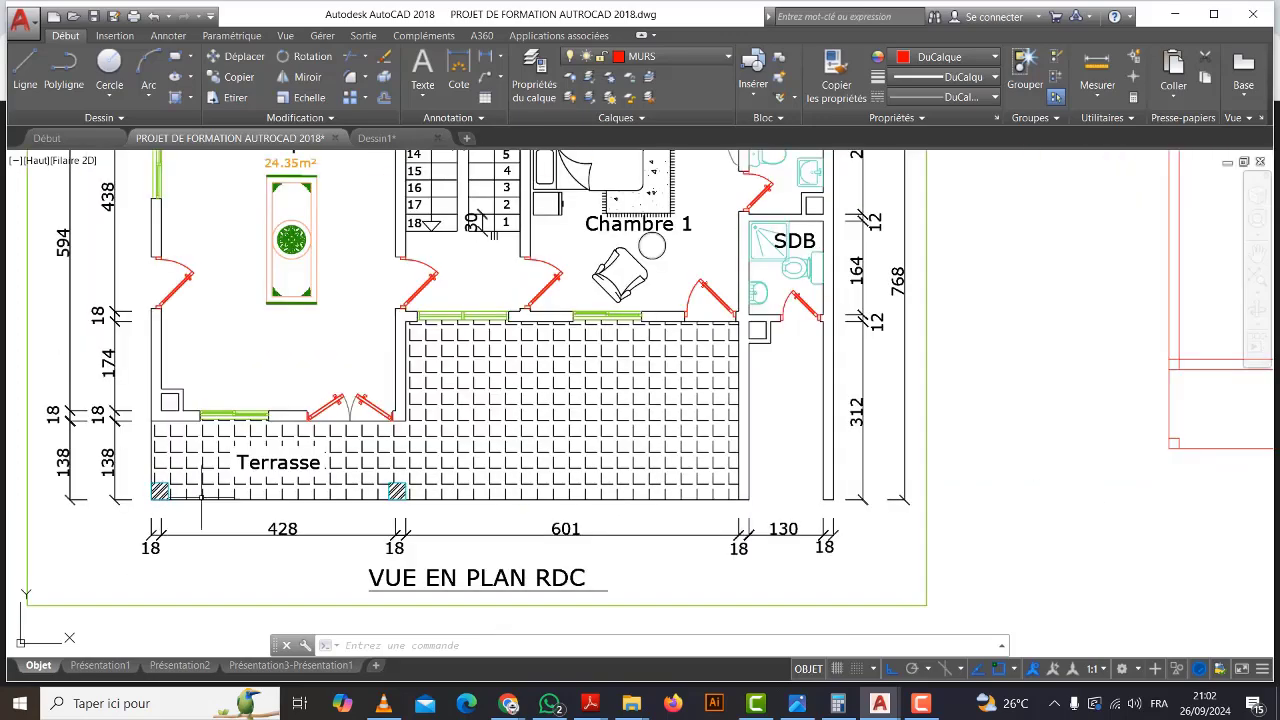
pyautogui.moveTo(394, 508); pyautogui.dragTo(426, 486, button='middle')
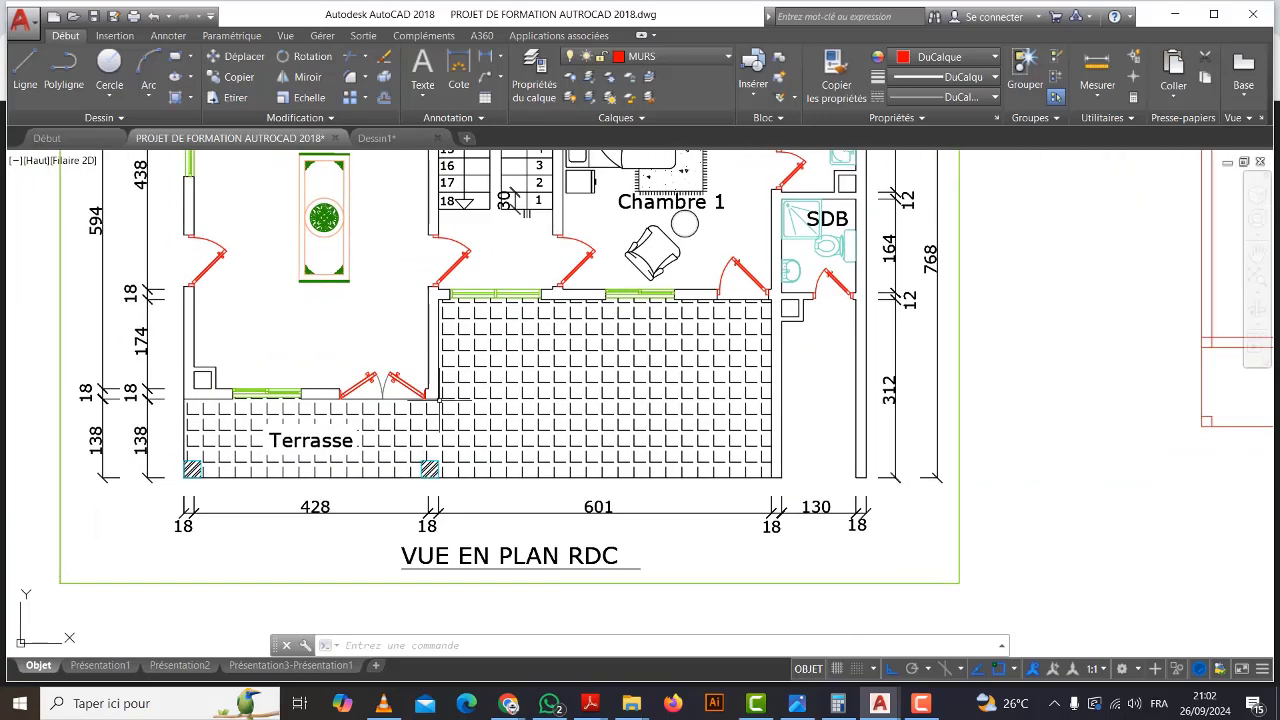
# Measure the lower edge of the reference plan's right hatched terrace post with a linear dimension, without placing it.
pyautogui.click(164, 36)
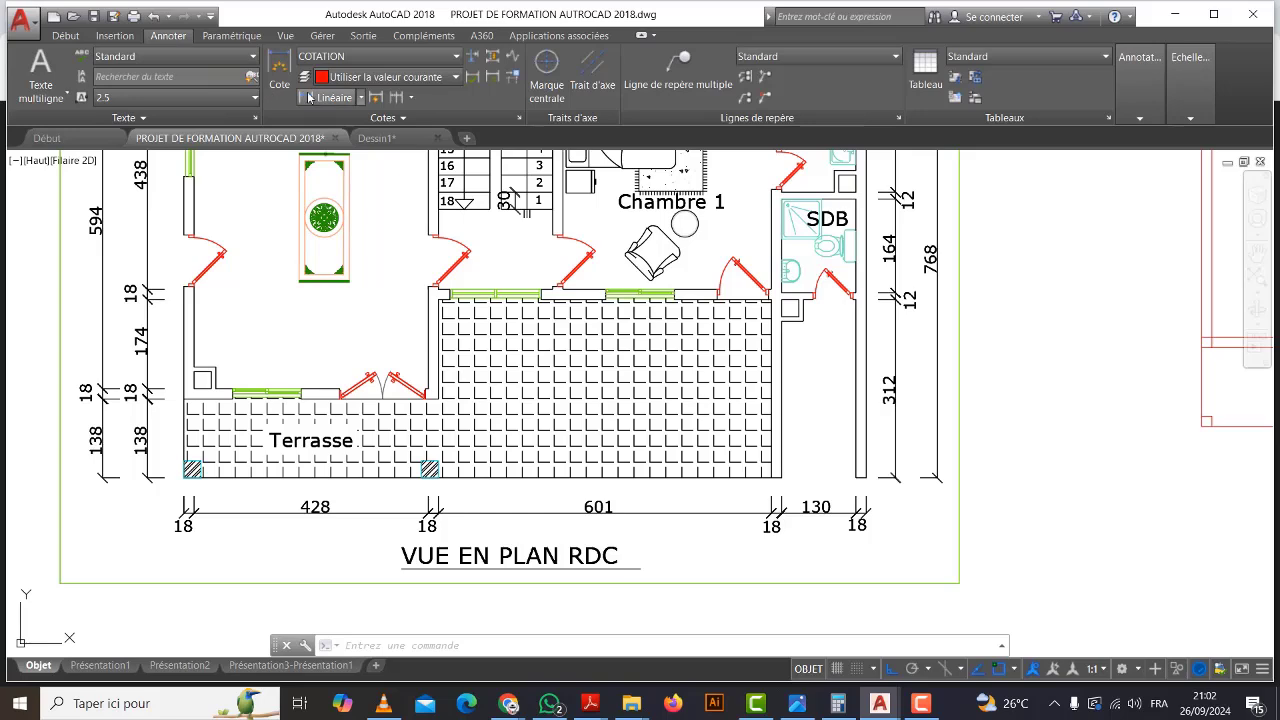
pyautogui.click(310, 97)
pyautogui.scroll(6, 412, 485)
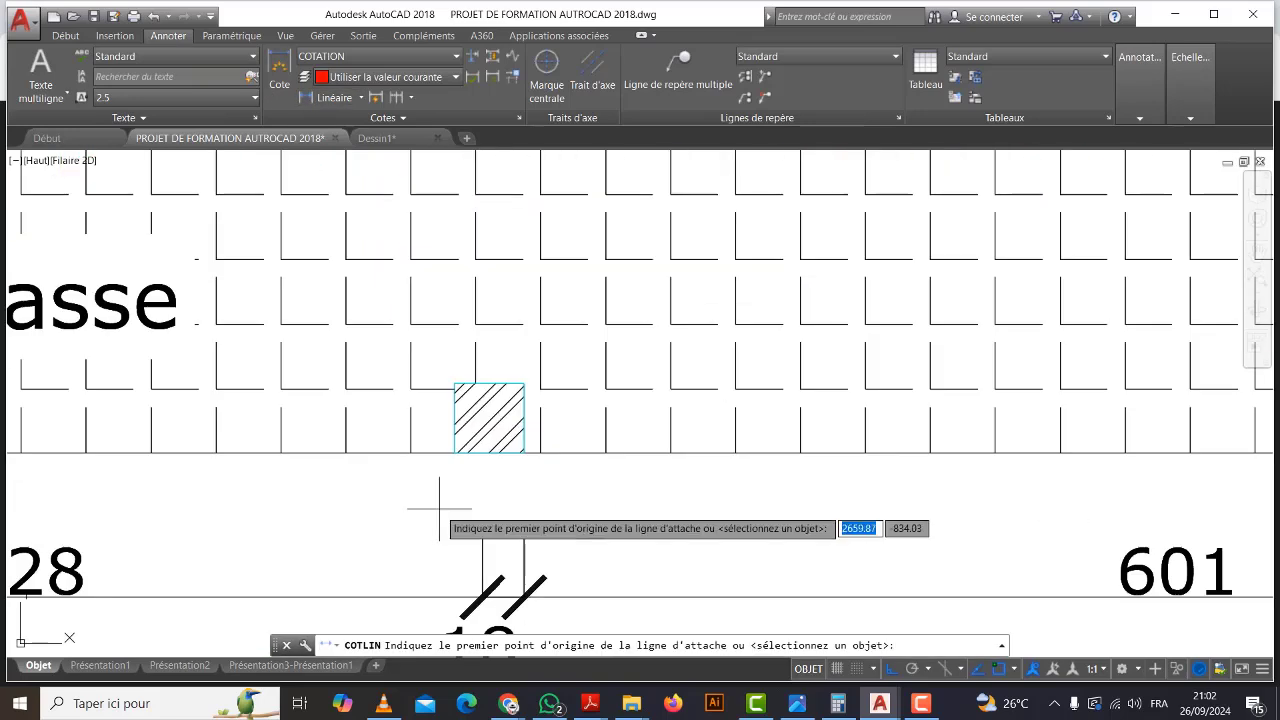
pyautogui.scroll(4, 456, 452)
pyautogui.click(459, 451)
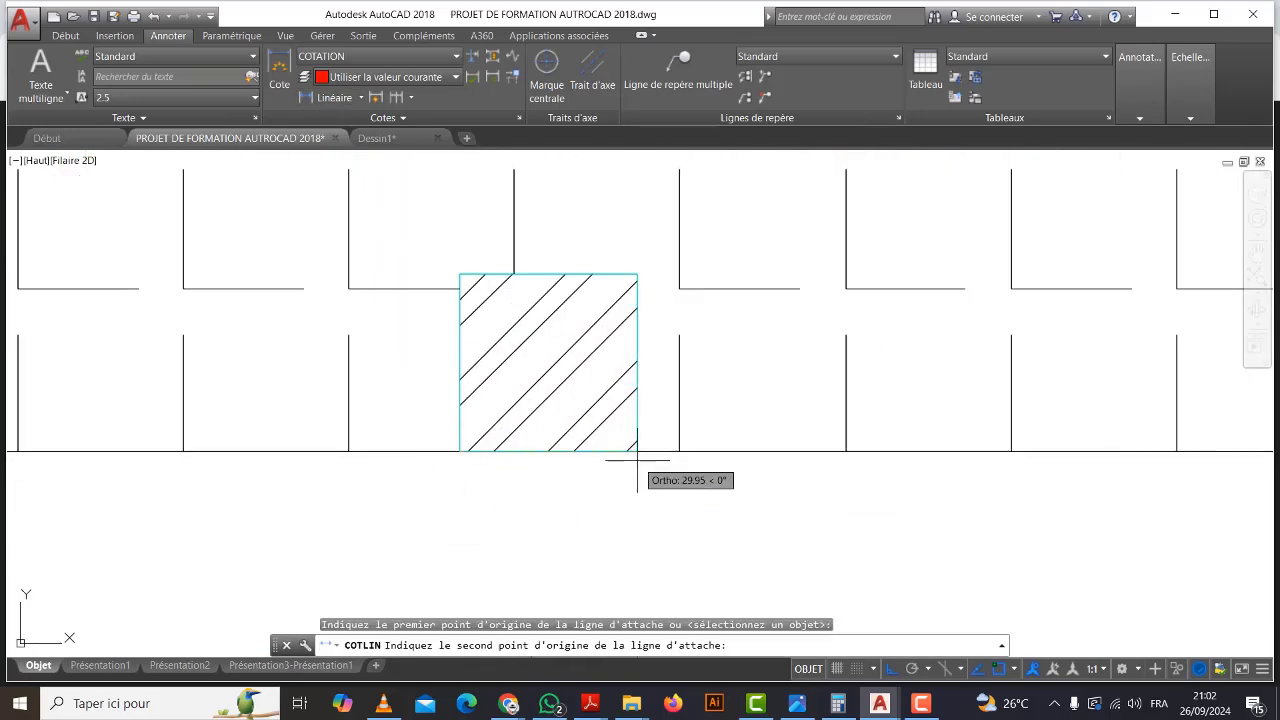
pyautogui.click(637, 460)
pyautogui.scroll(-5, 600, 515)
pyautogui.scroll(2, 598, 520)
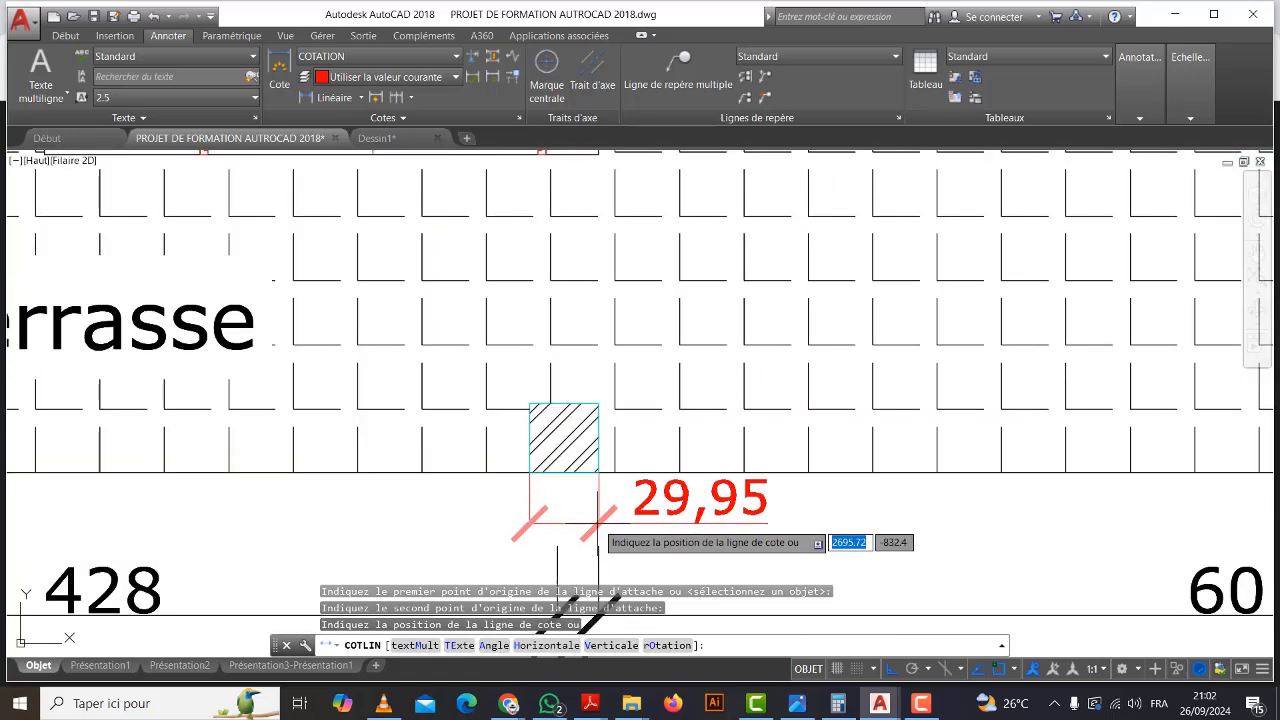
pyautogui.press('Escape')
# Measure the upper edge of the right hatched terrace post with a linear dimension, without placing it.
pyautogui.press('Return')
pyautogui.scroll(6, 518, 400)
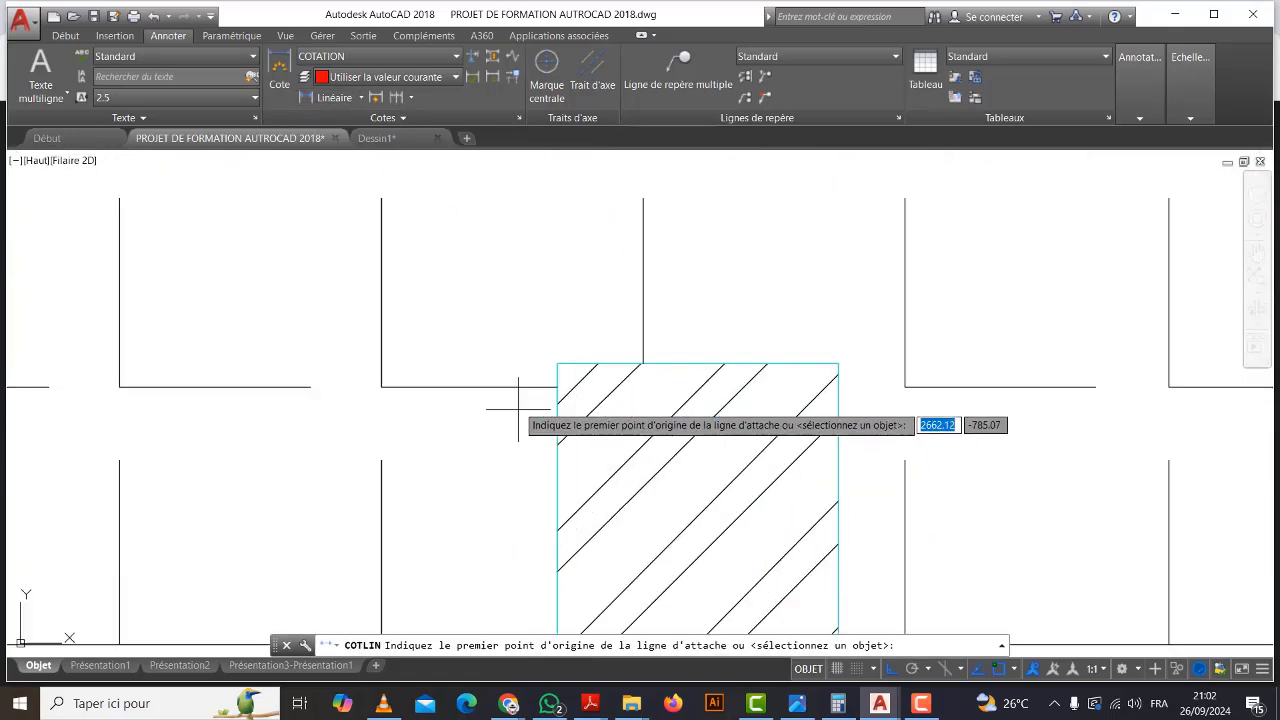
pyautogui.click(557, 363)
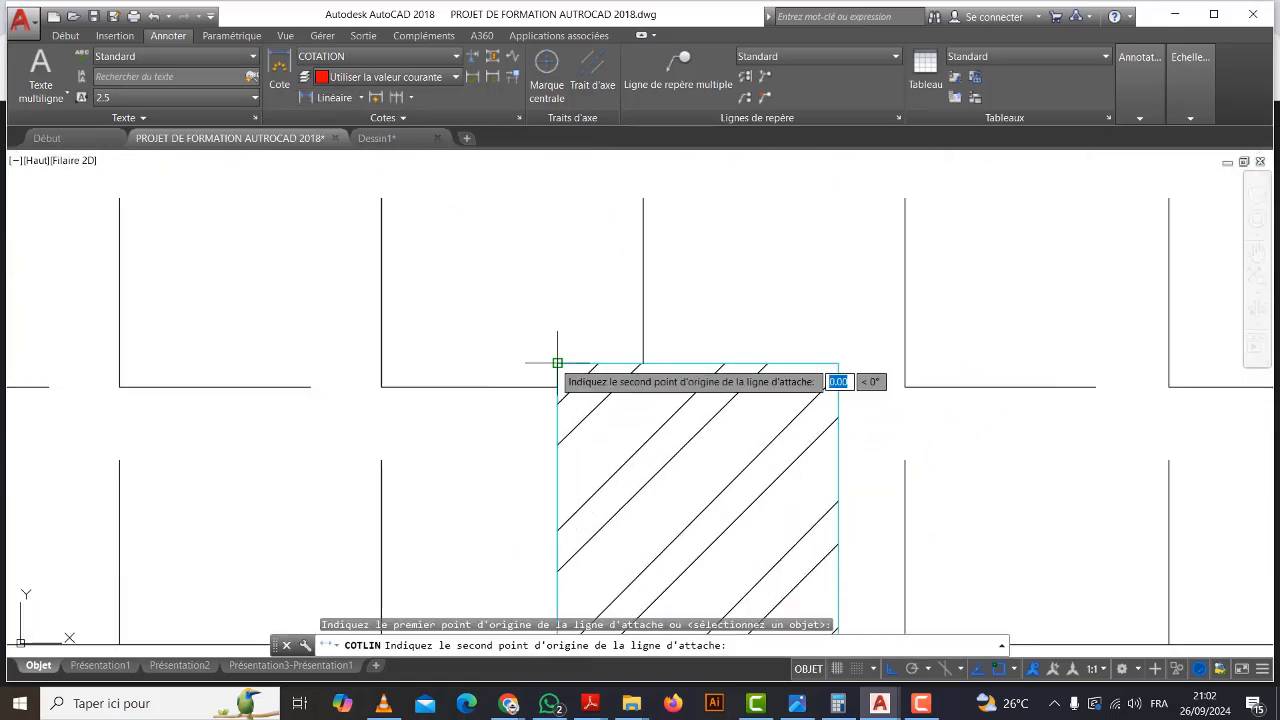
pyautogui.click(838, 363)
pyautogui.scroll(-6, 790, 295)
pyautogui.scroll(5, 790, 295)
pyautogui.scroll(-1, 730, 279)
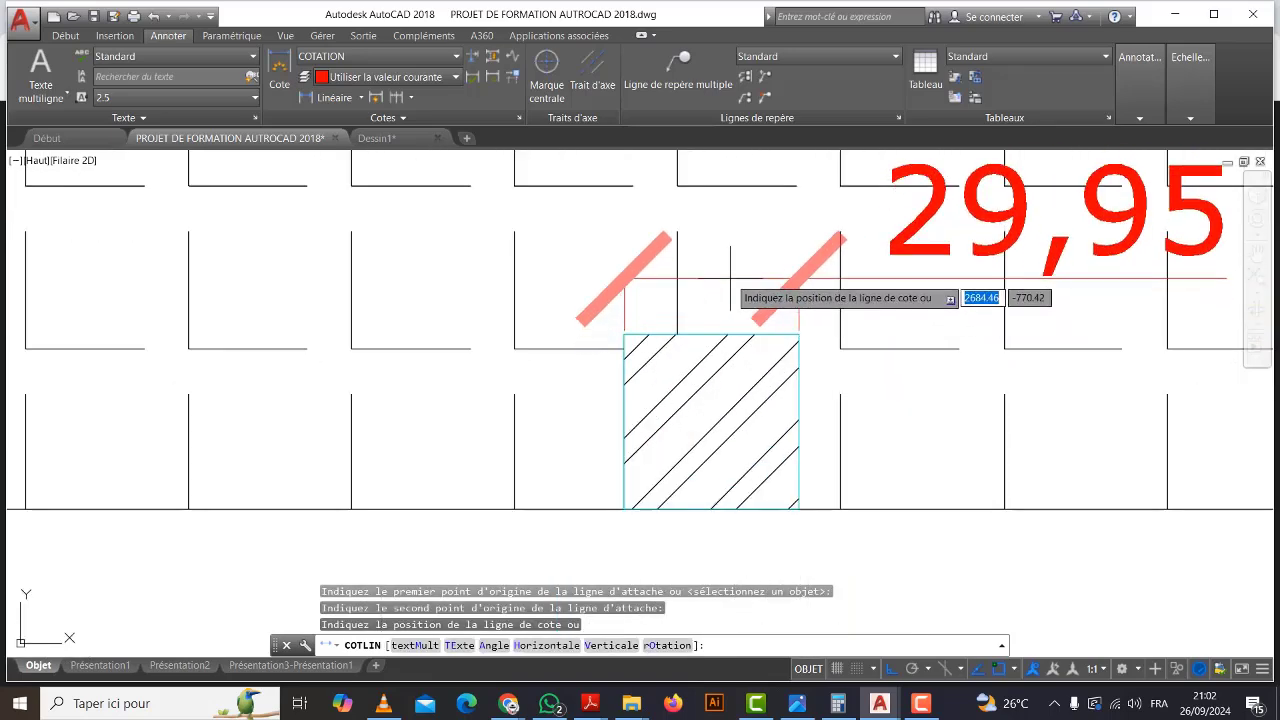
pyautogui.scroll(-6, 730, 279)
pyautogui.press('Escape')
# Measure the lower edge of the reference plan's left hatched terrace post with a linear dimension, without placing it.
pyautogui.press('Return')
pyautogui.scroll(10, 113, 335)
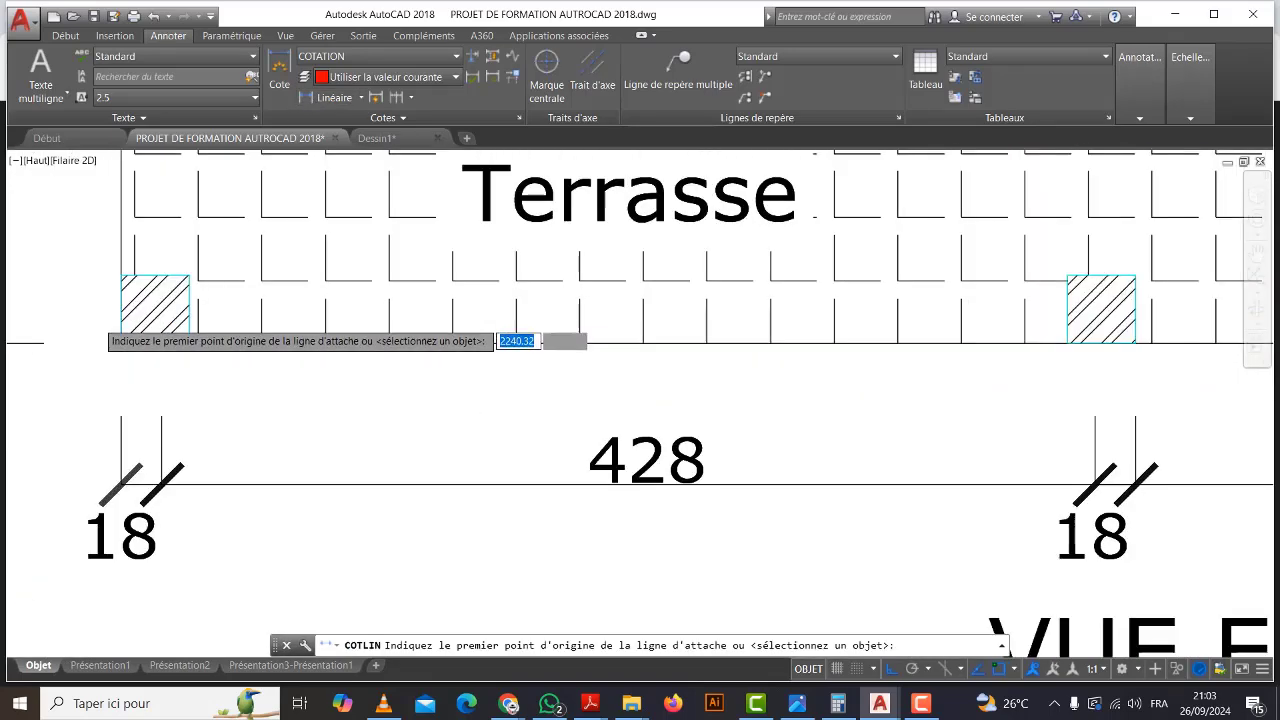
pyautogui.scroll(3, 205, 440)
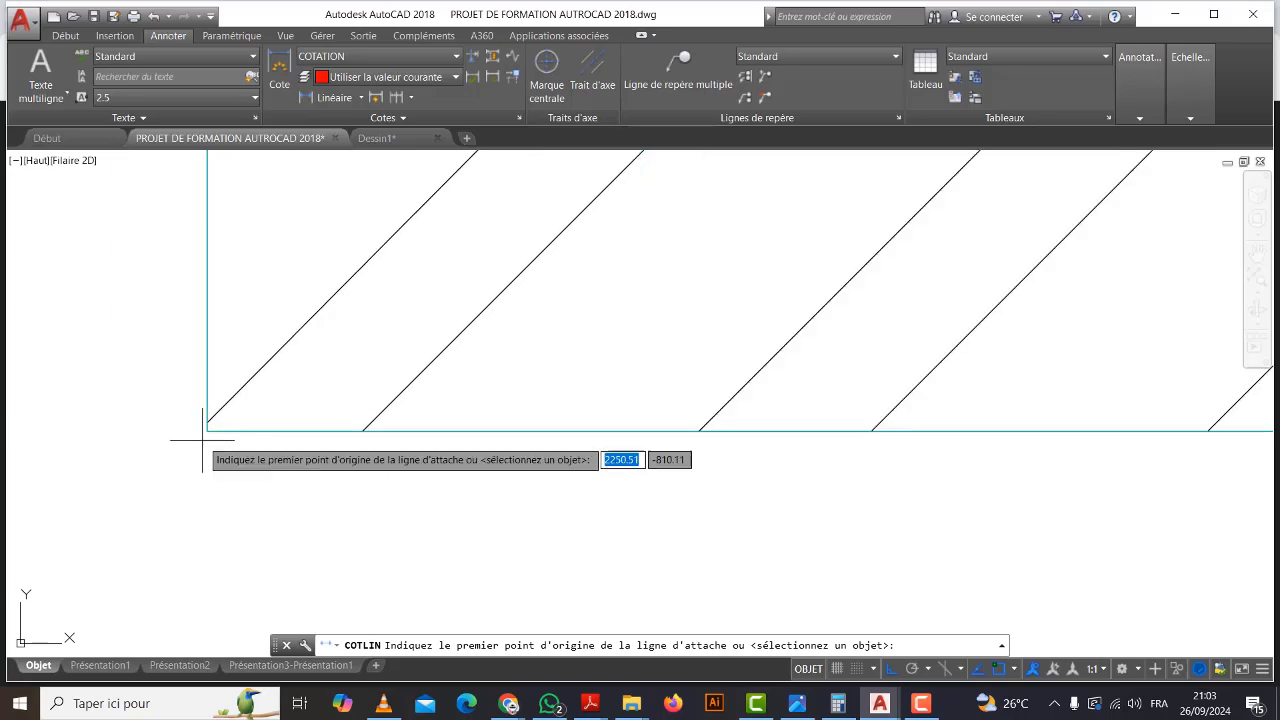
pyautogui.click(205, 438)
pyautogui.scroll(-4, 383, 471)
pyautogui.scroll(2, 670, 444)
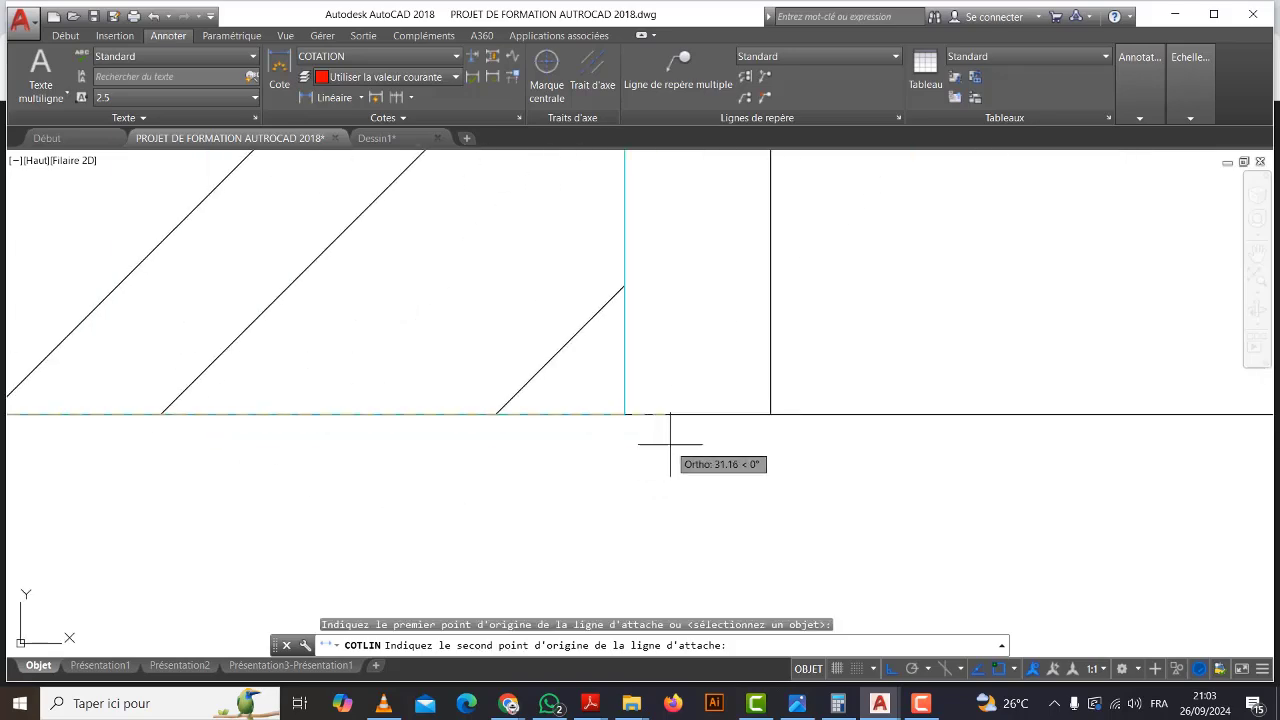
pyautogui.click(624, 414)
pyautogui.scroll(-4, 626, 420)
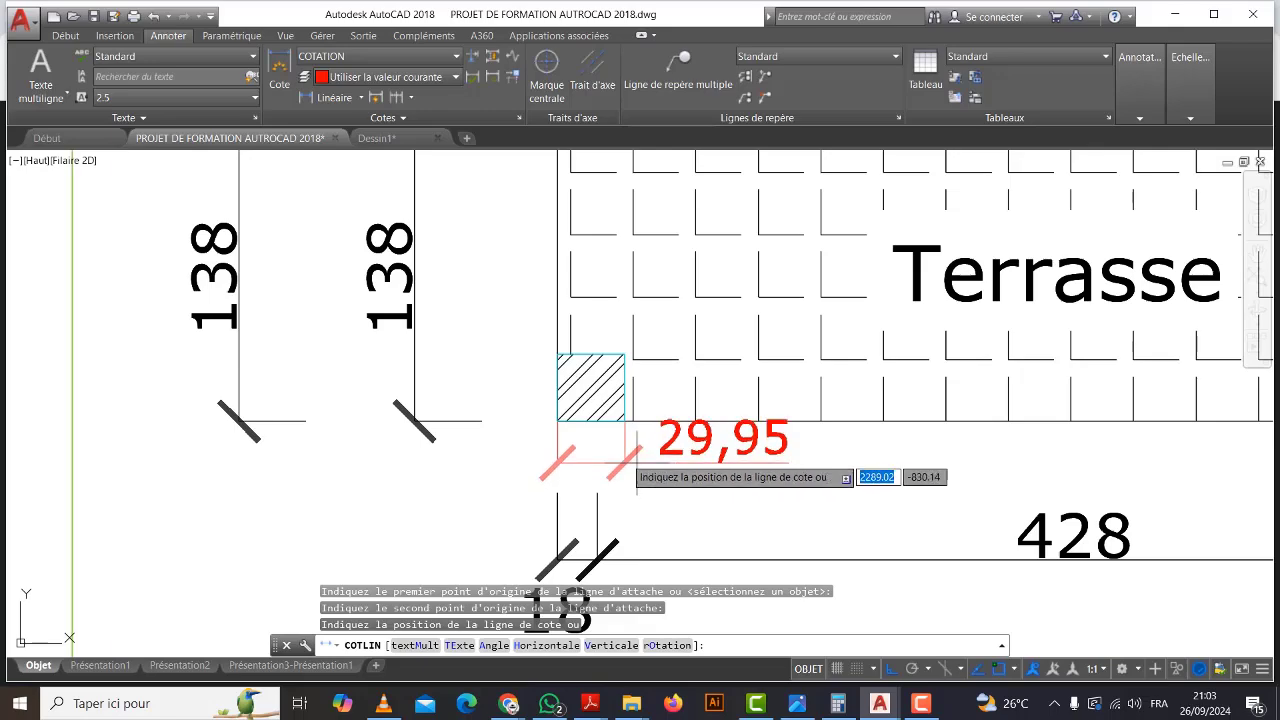
pyautogui.press('Escape')
# Examine the terrace's two square posts and edge lines on the red wall layout.
pyautogui.scroll(-5, 633, 480)
pyautogui.moveTo(1025, 441); pyautogui.dragTo(583, 441, button='middle')
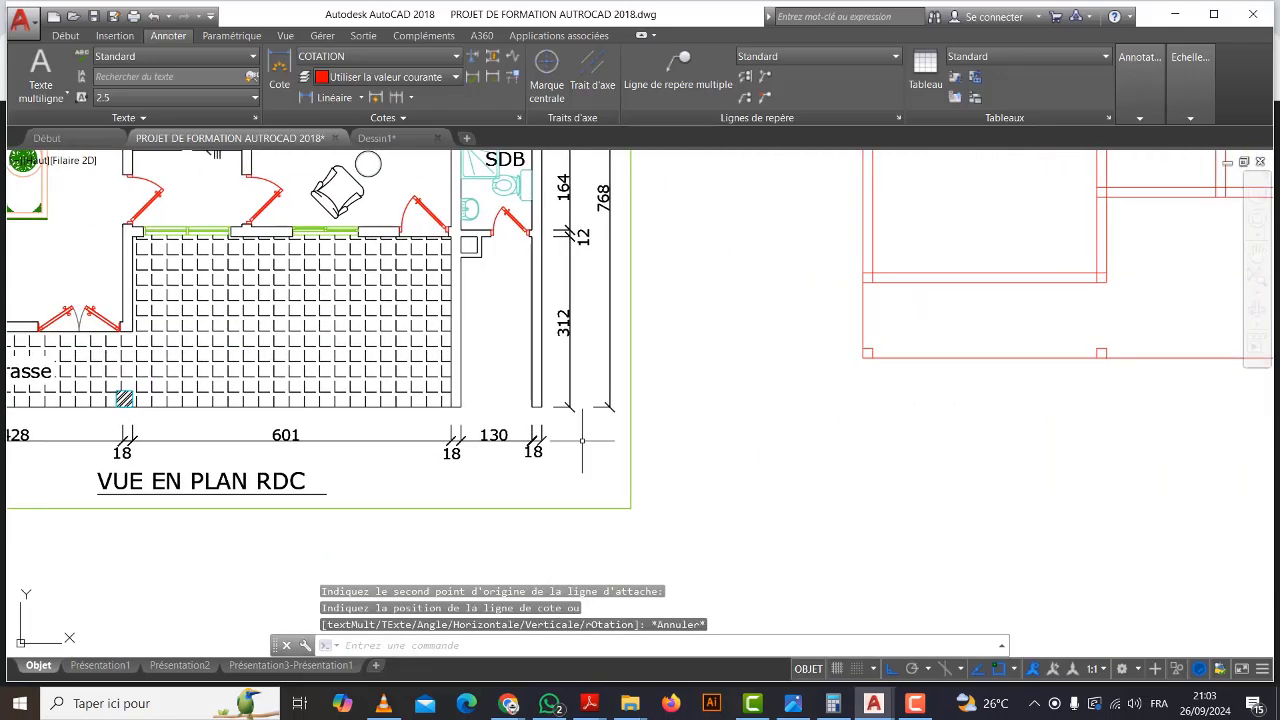
pyautogui.scroll(-4, 647, 430)
pyautogui.moveTo(803, 429); pyautogui.dragTo(780, 433, button='middle')
pyautogui.scroll(6, 705, 400)
pyautogui.scroll(-3, 777, 423)
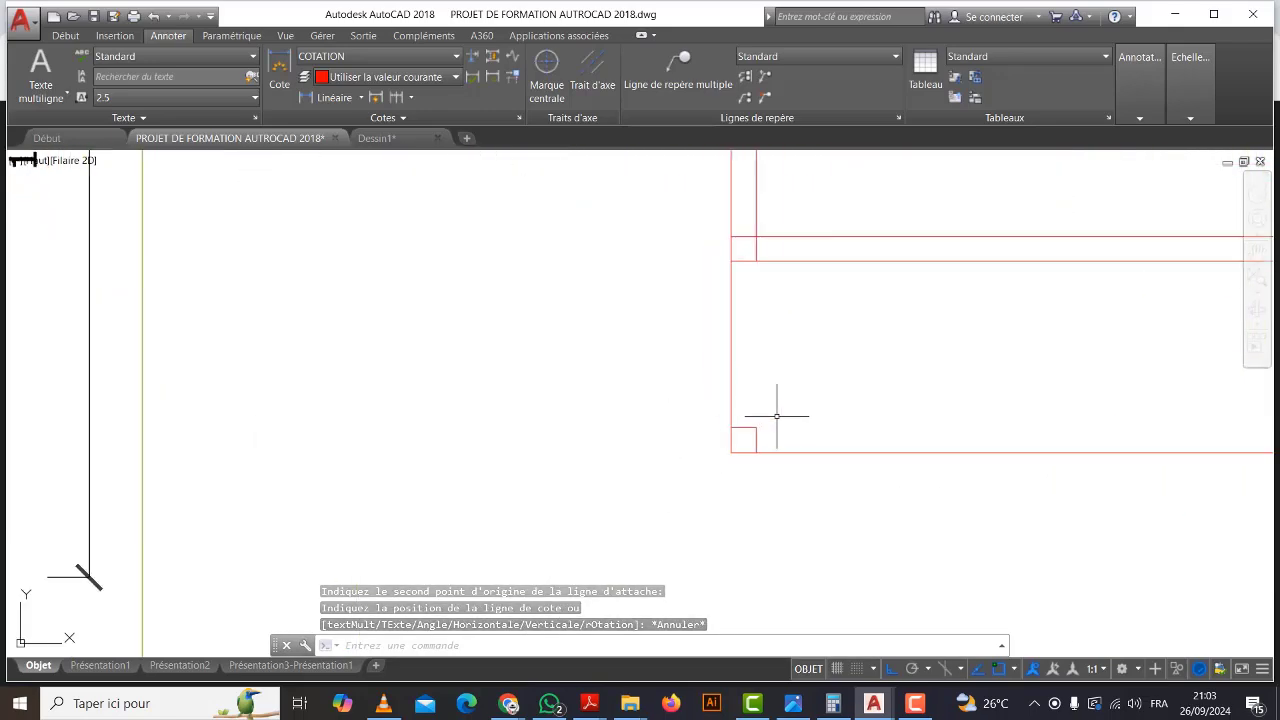
pyautogui.moveTo(766, 370); pyautogui.dragTo(757, 392, button='middle')
pyautogui.moveTo(875, 427)
pyautogui.mouseDown(button='middle')
pyautogui.moveTo(757, 434)
pyautogui.moveTo(839, 460)
pyautogui.mouseUp(button='middle')
pyautogui.scroll(-2, 757, 434)
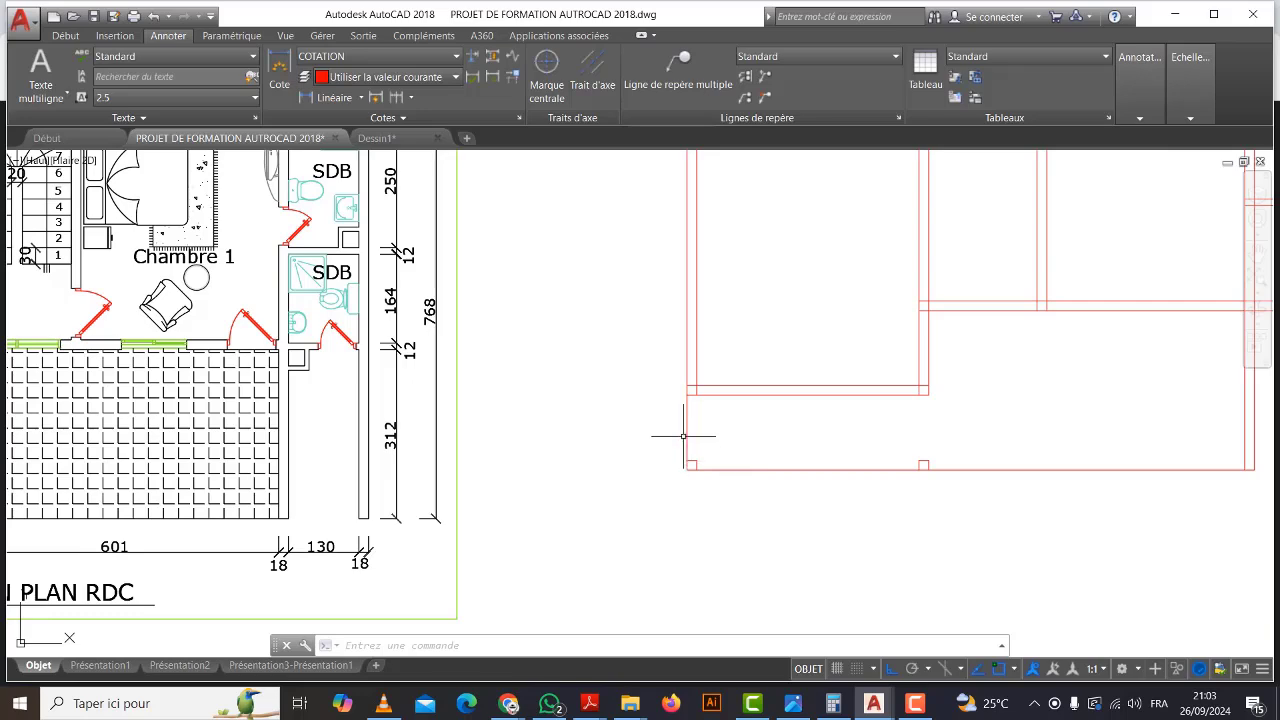
pyautogui.moveTo(696, 462); pyautogui.dragTo(716, 458, button='middle')
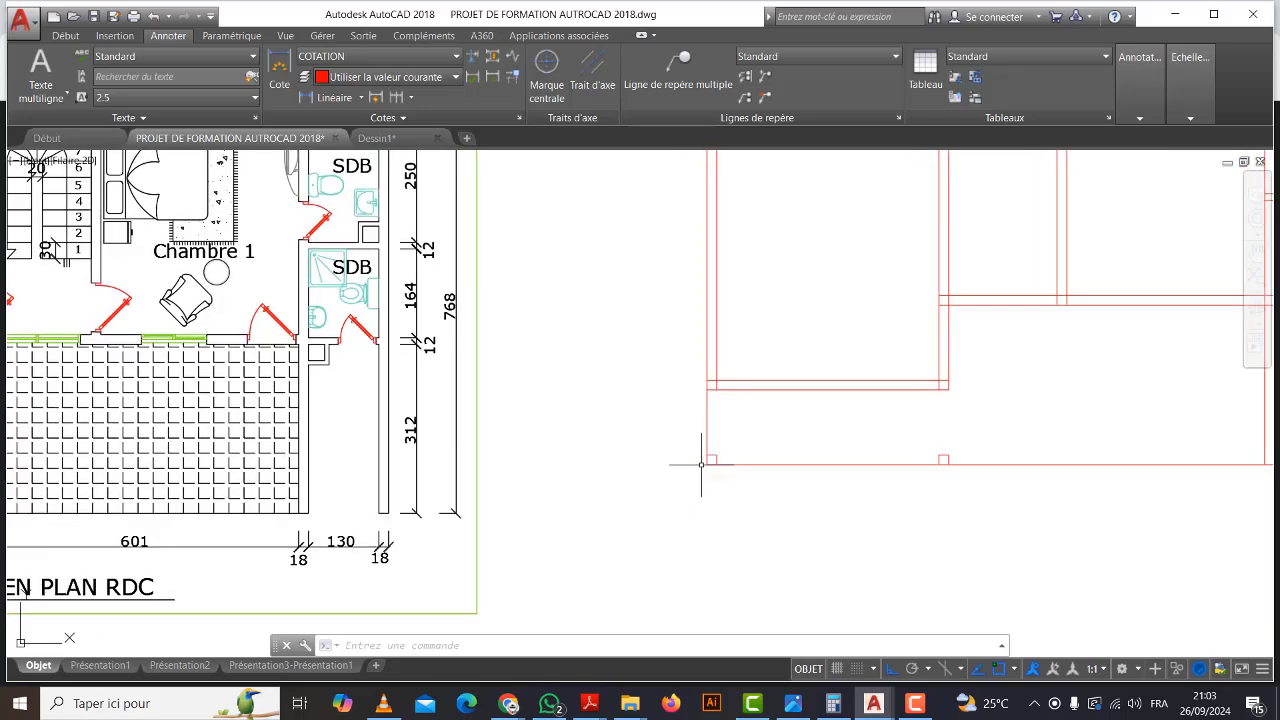
# Draw a 30 by 30 square in the empty area below the red layout's terrace using the rectangle's dimensions option.
pyautogui.click(66, 36)
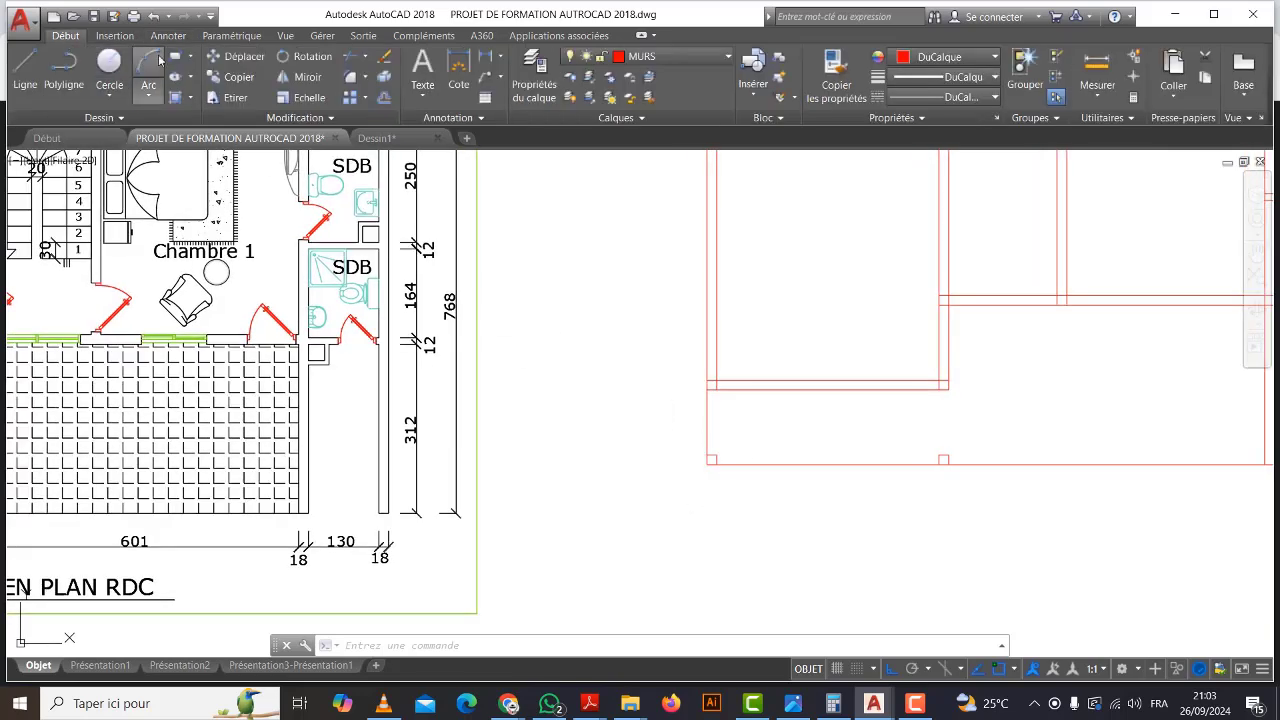
pyautogui.click(173, 59)
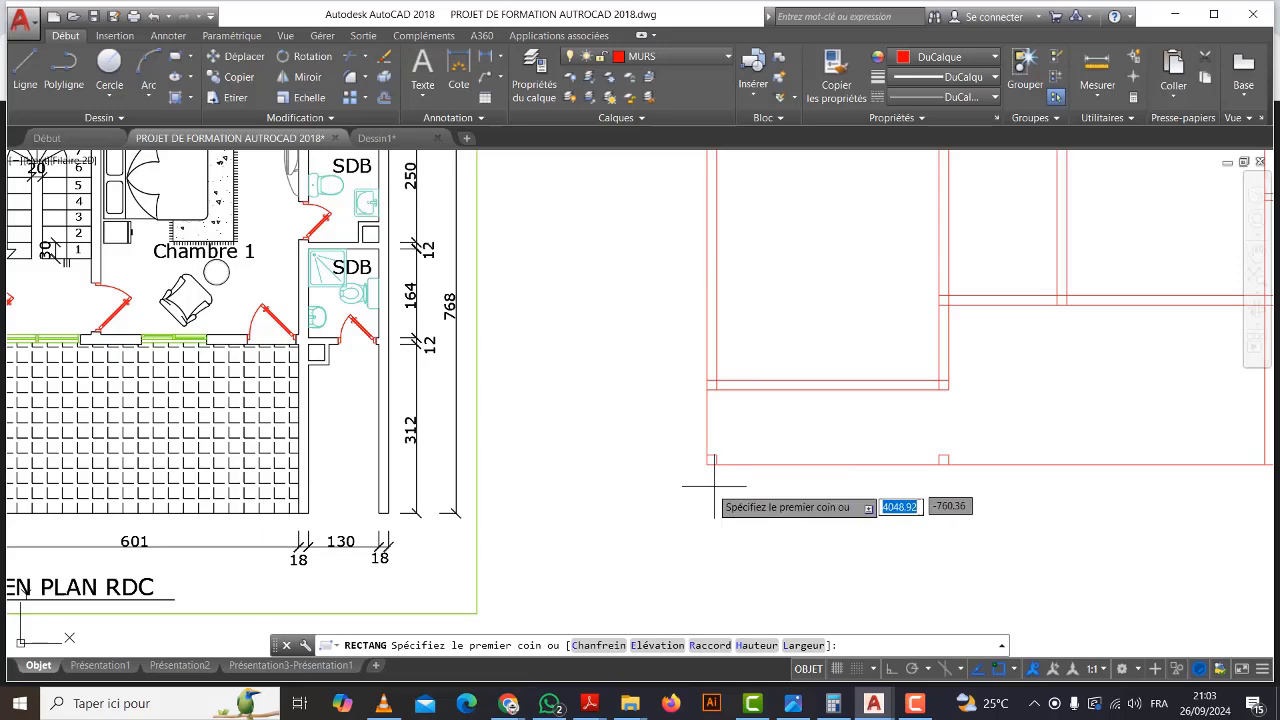
pyautogui.moveTo(710, 496); pyautogui.dragTo(676, 428, button='middle')
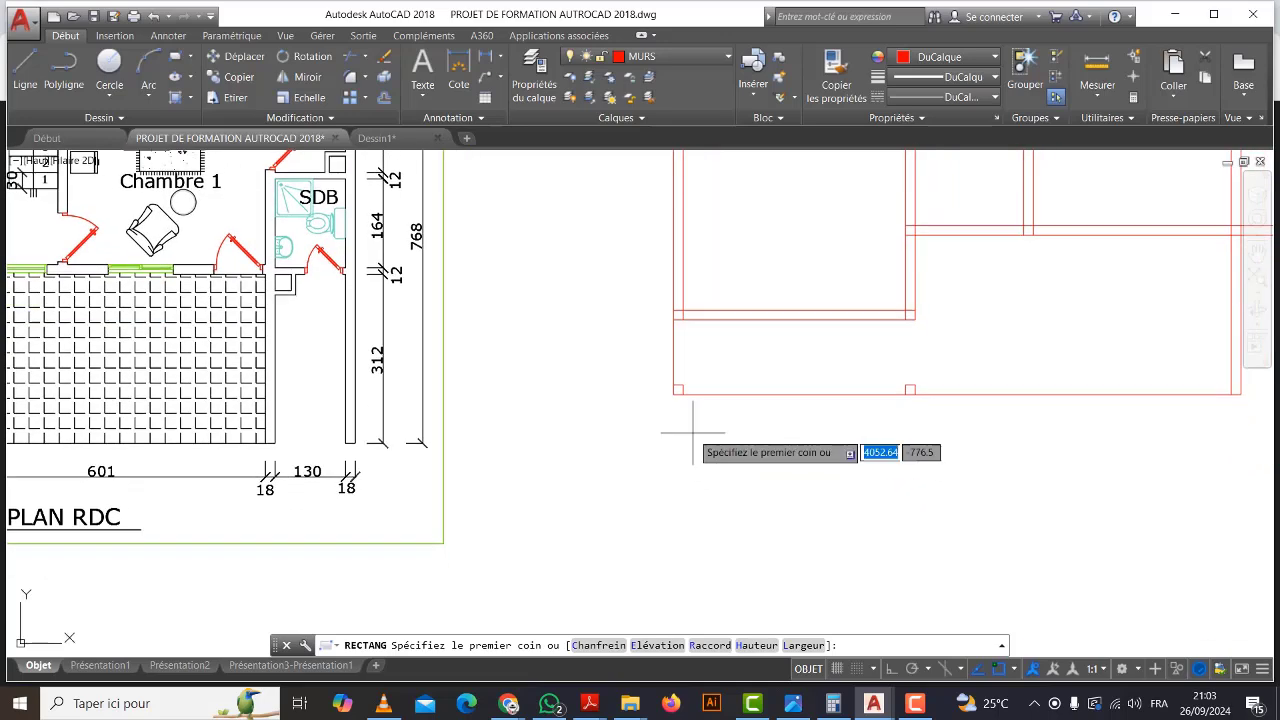
pyautogui.click(696, 530)
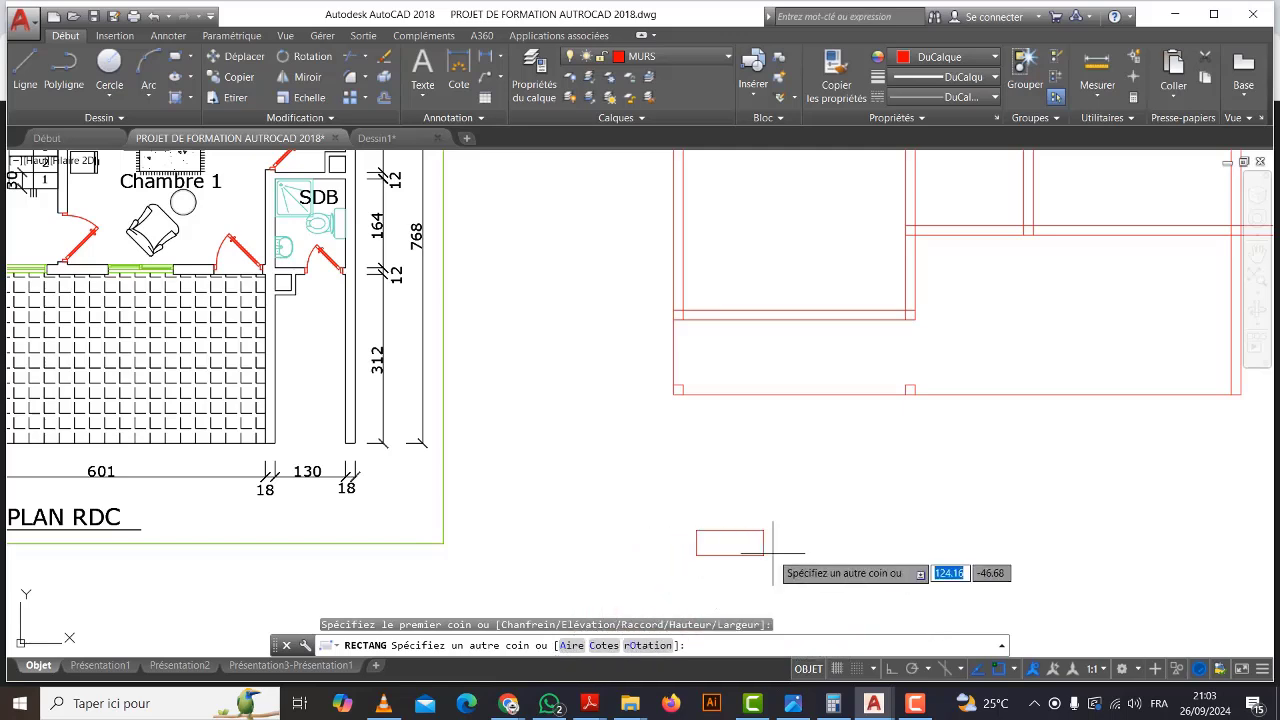
pyautogui.click(603, 646)
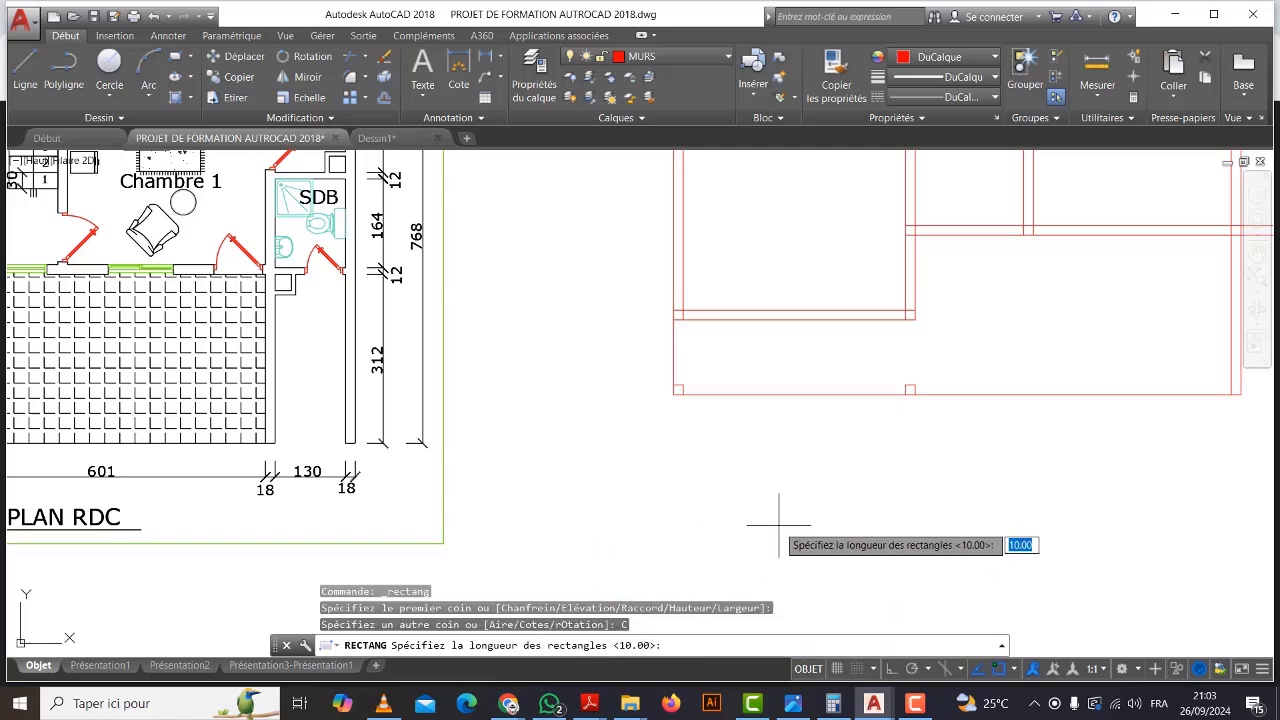
pyautogui.write('30')
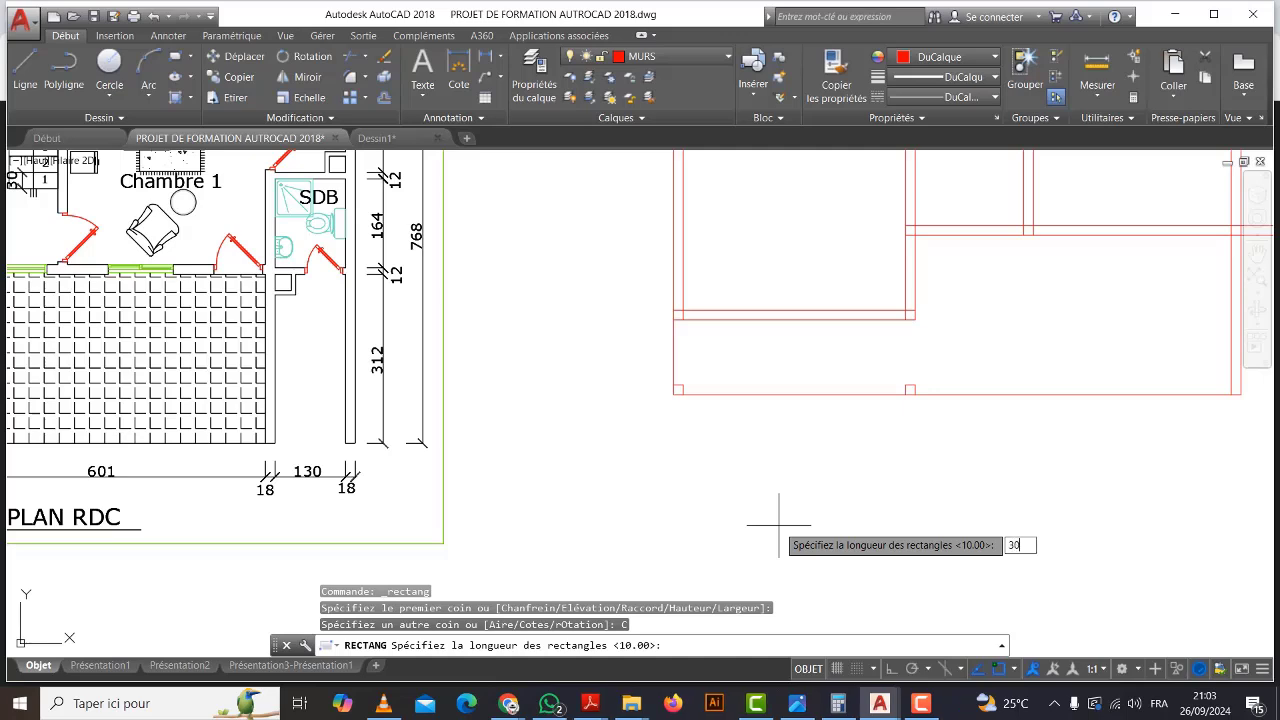
pyautogui.press('Return')
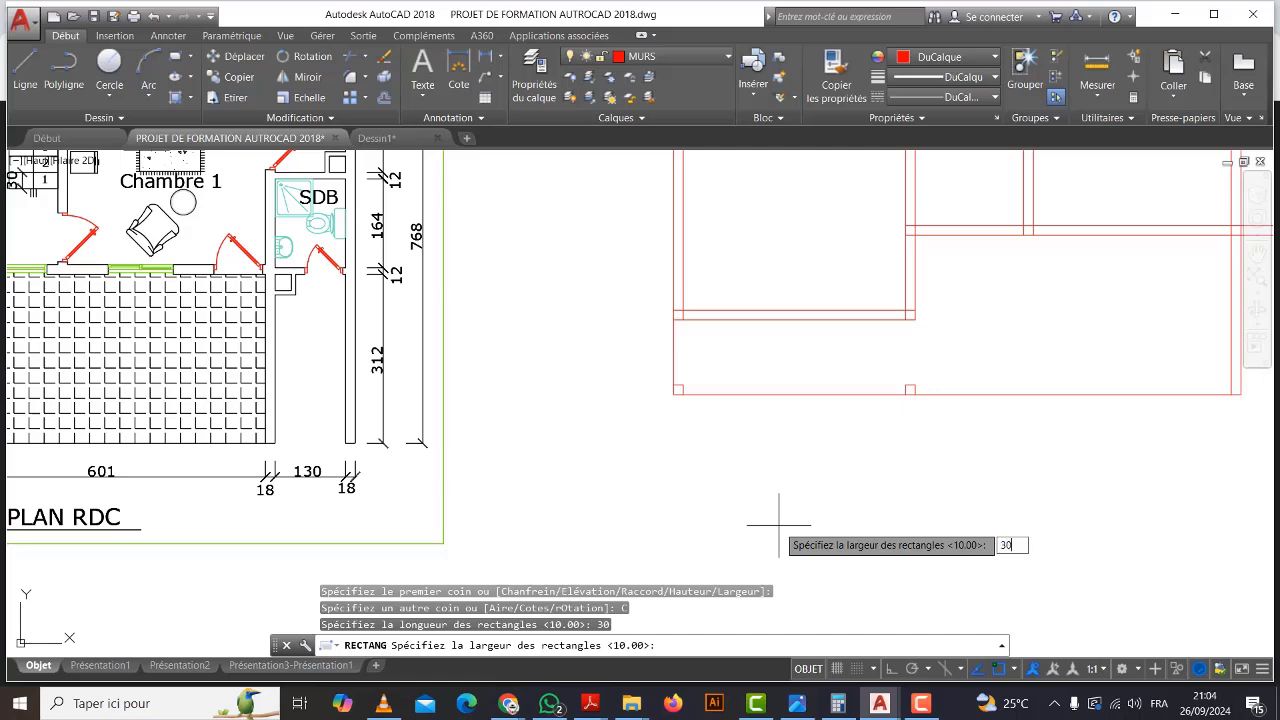
pyautogui.press('Return')
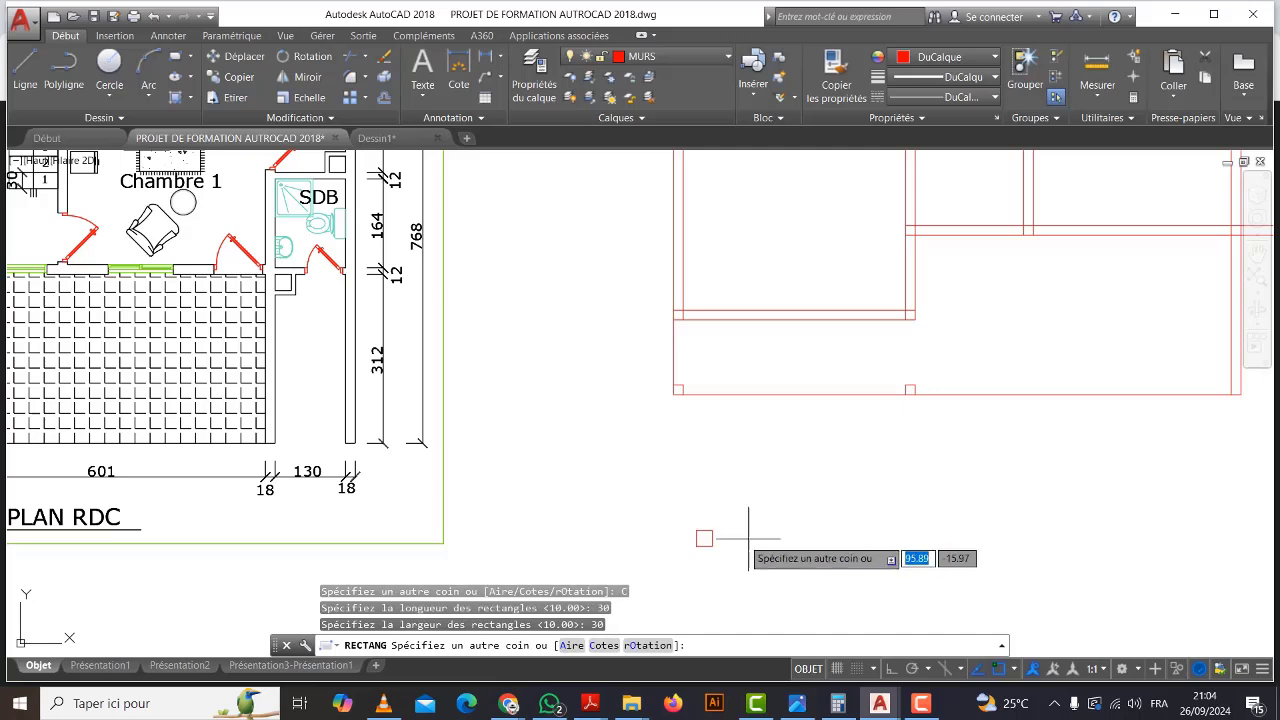
pyautogui.click(688, 477)
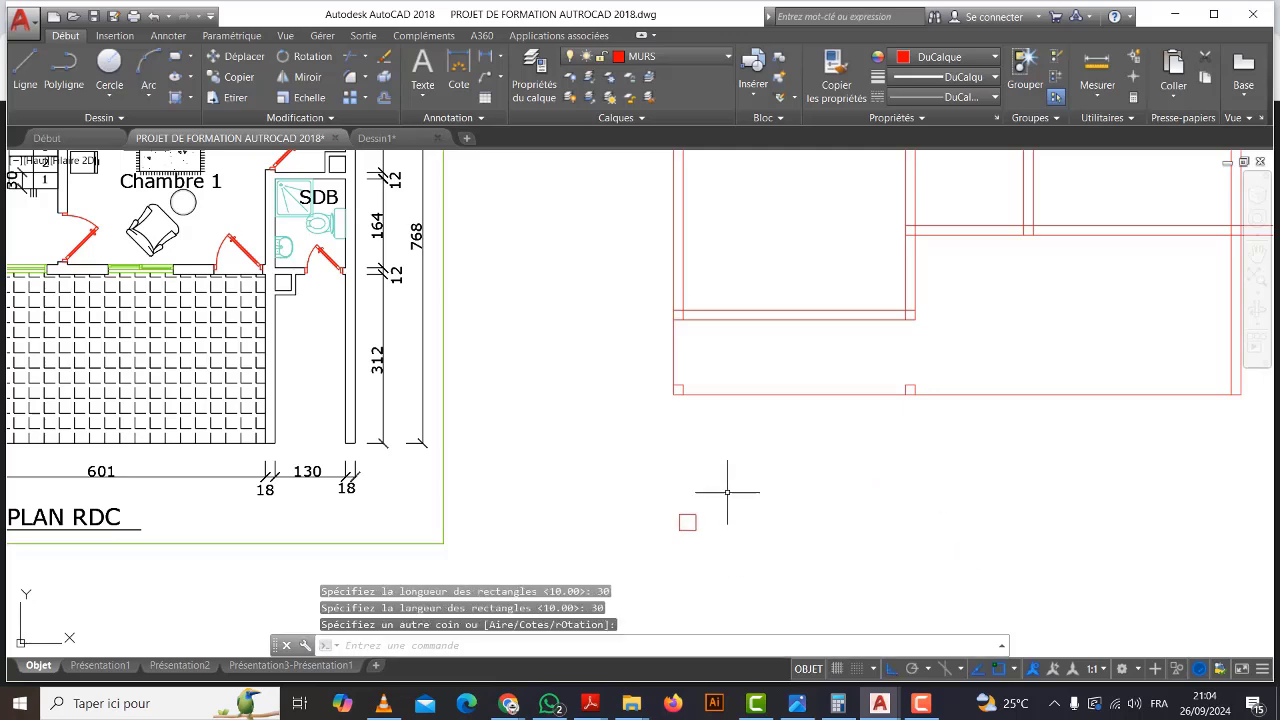
# Move the 30 by 30 square by its lower-left corner onto the terrace's lower-left corner.
pyautogui.scroll(3, 685, 538)
pyautogui.scroll(-3, 731, 529)
pyautogui.click(799, 545)
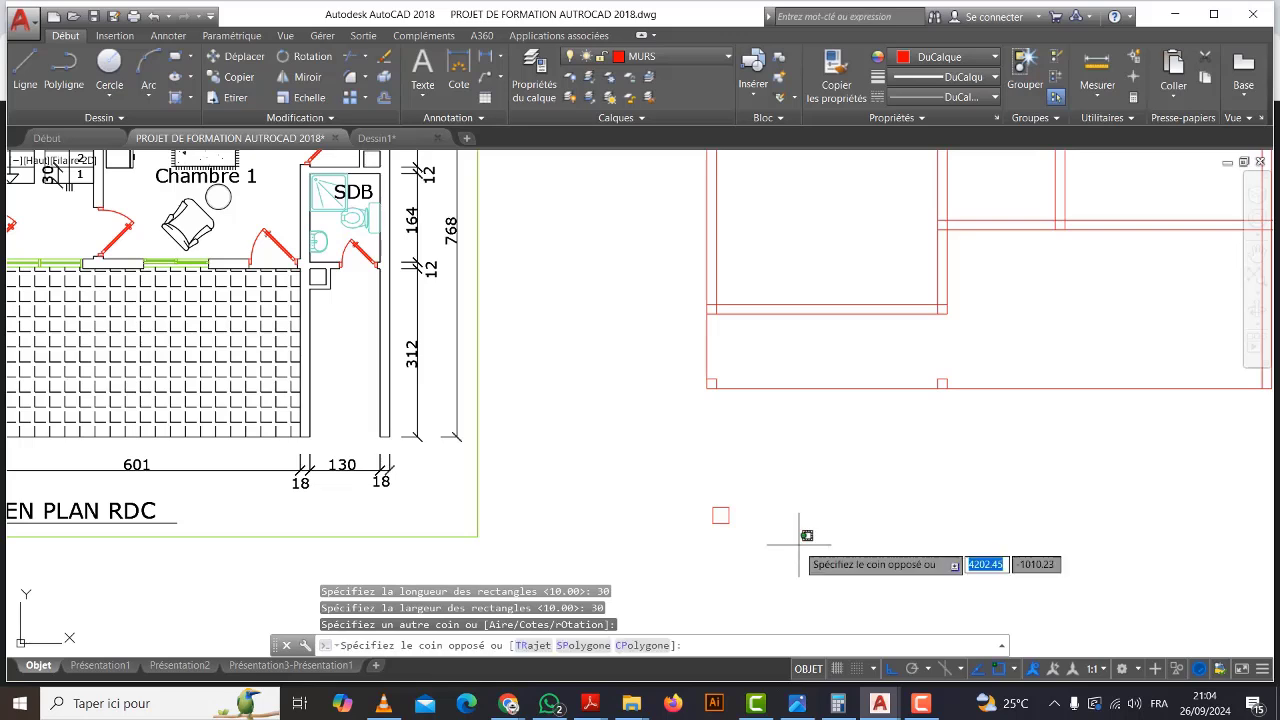
pyautogui.click(684, 489)
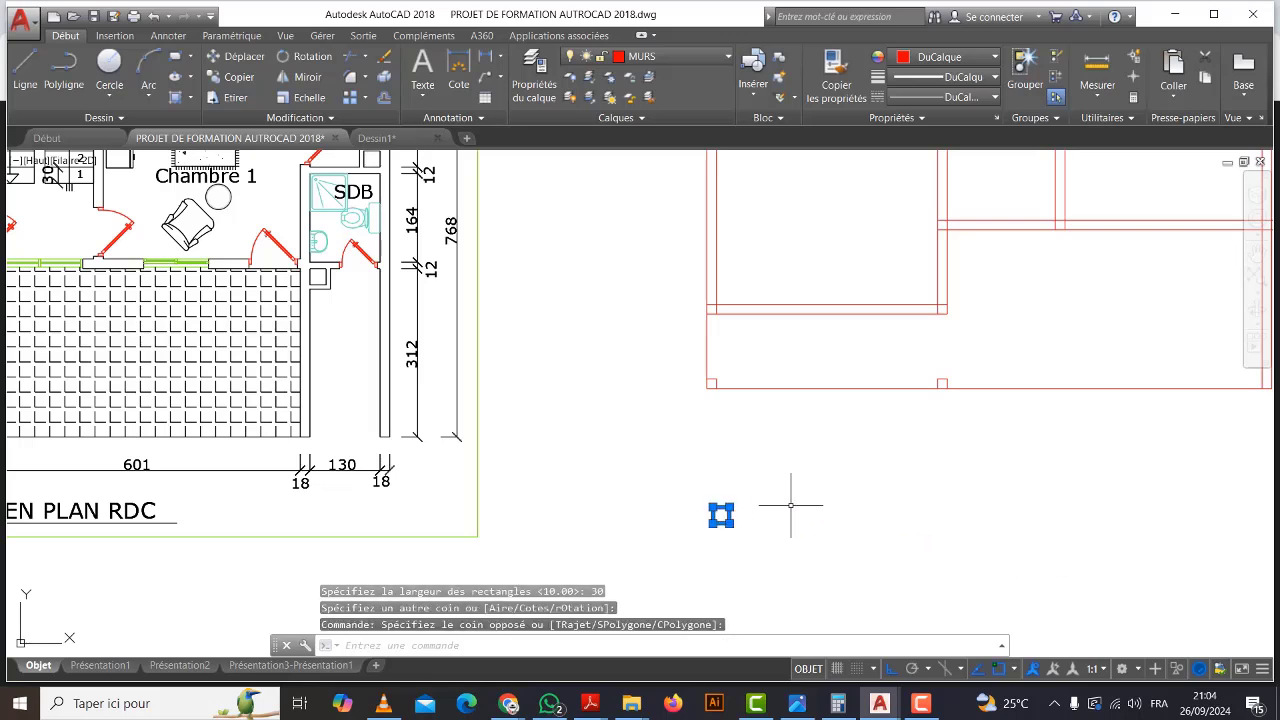
pyautogui.click(242, 57)
pyautogui.scroll(2, 715, 513)
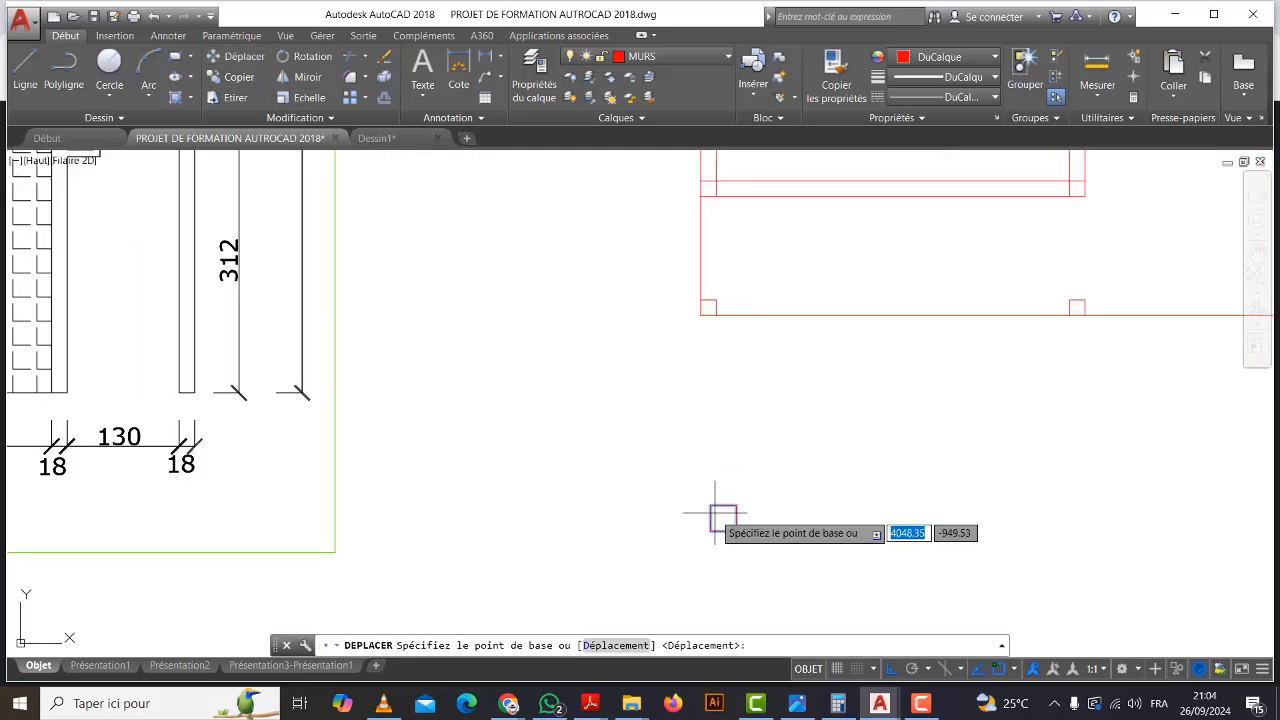
pyautogui.click(713, 522)
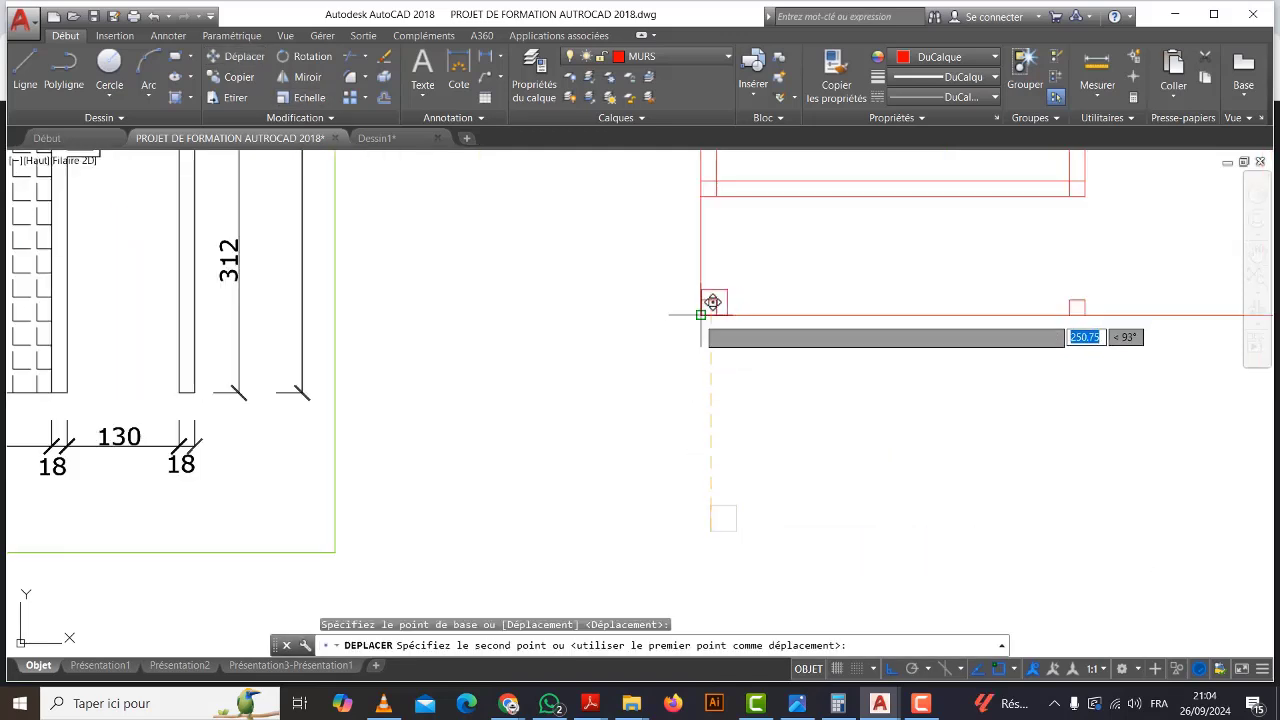
pyautogui.scroll(3, 709, 303)
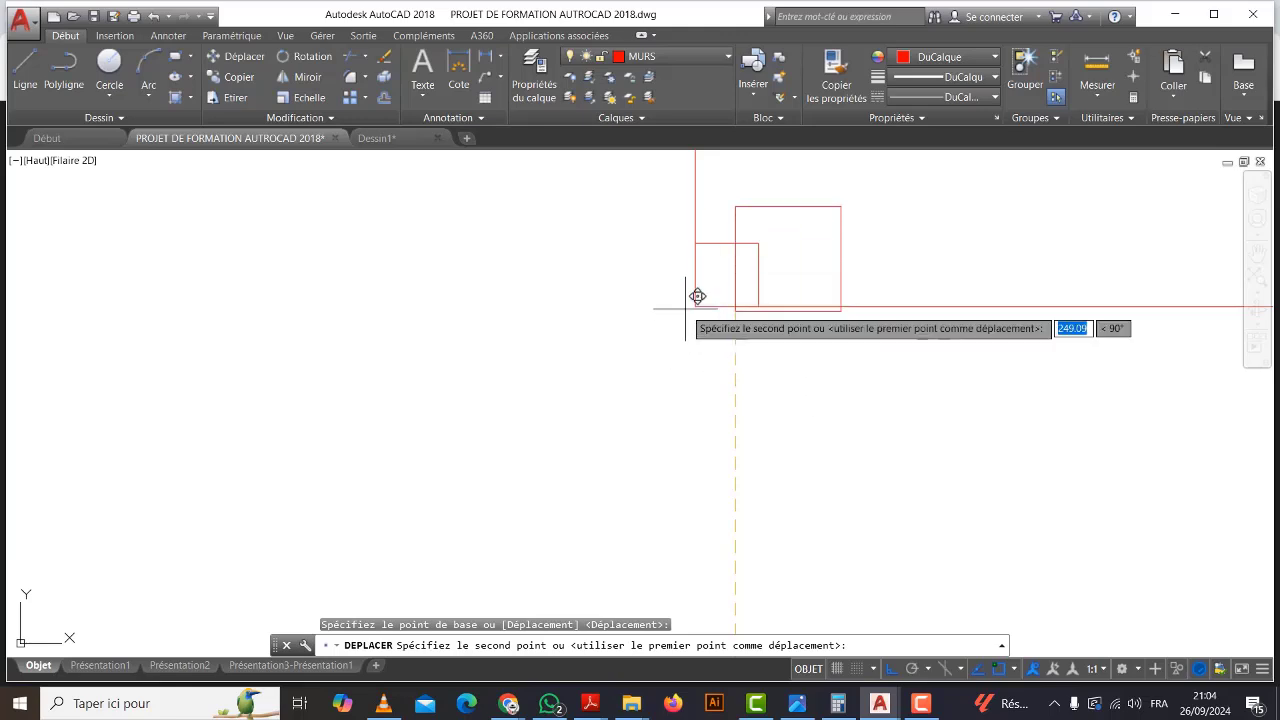
pyautogui.click(697, 296)
pyautogui.scroll(3, 740, 430)
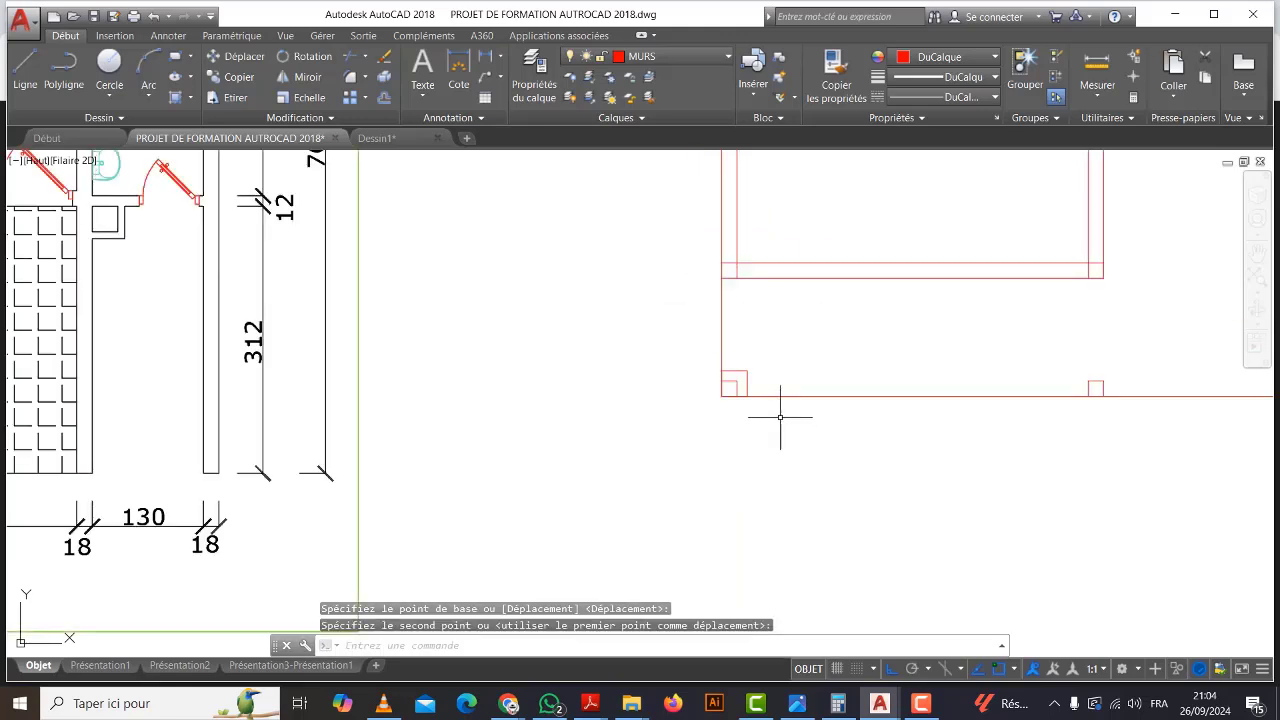
# Copy the 30 by 30 square by its lower-right corner onto the lower-right corner of the terrace's right post.
pyautogui.click(748, 370)
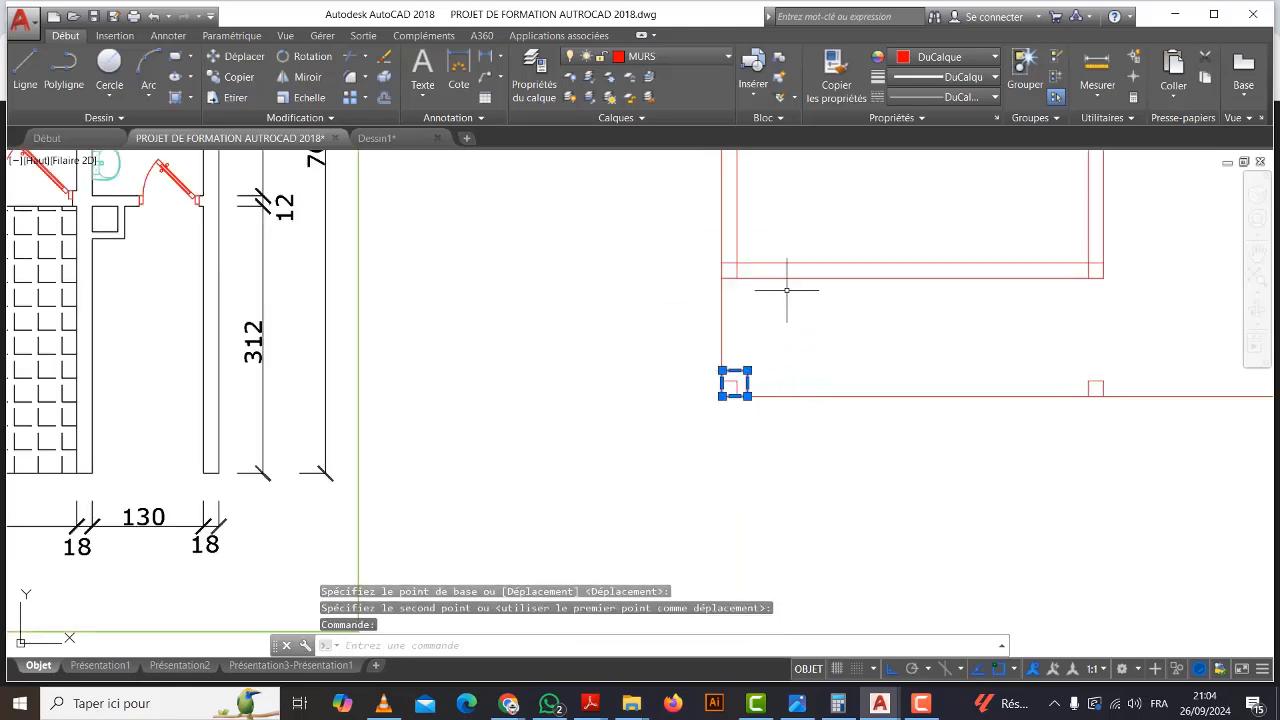
pyautogui.click(236, 78)
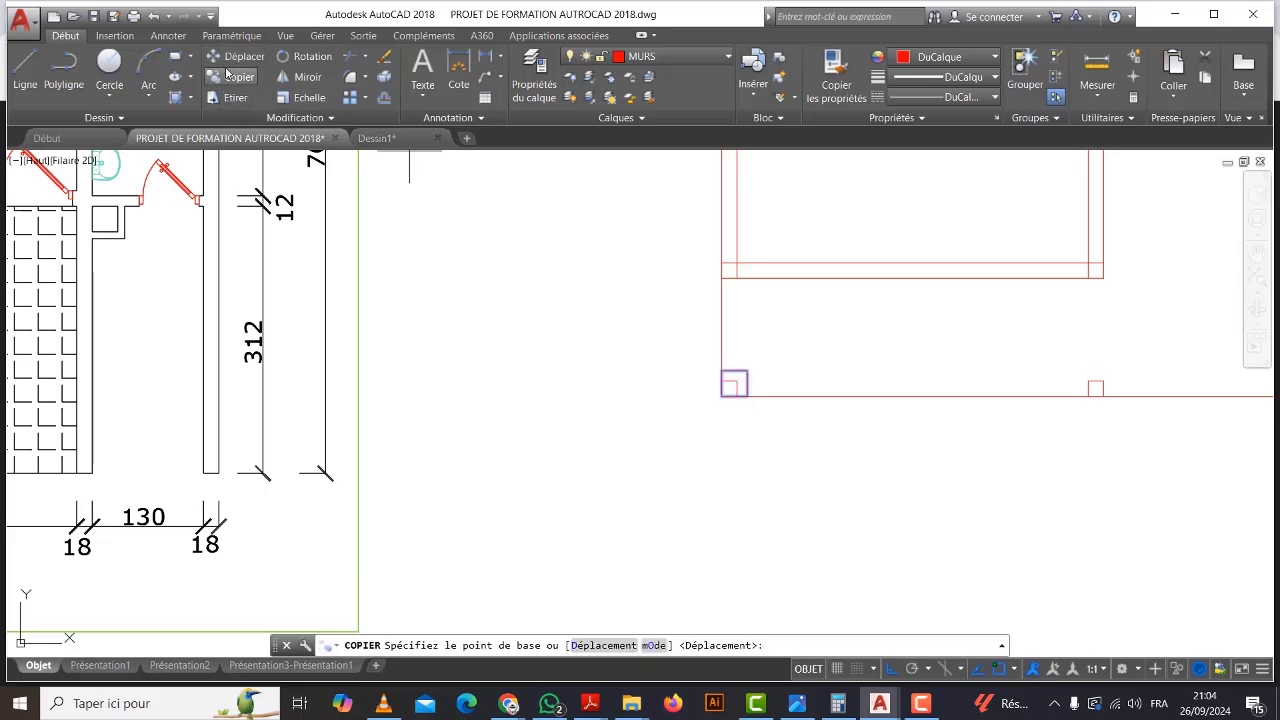
pyautogui.scroll(2, 815, 385)
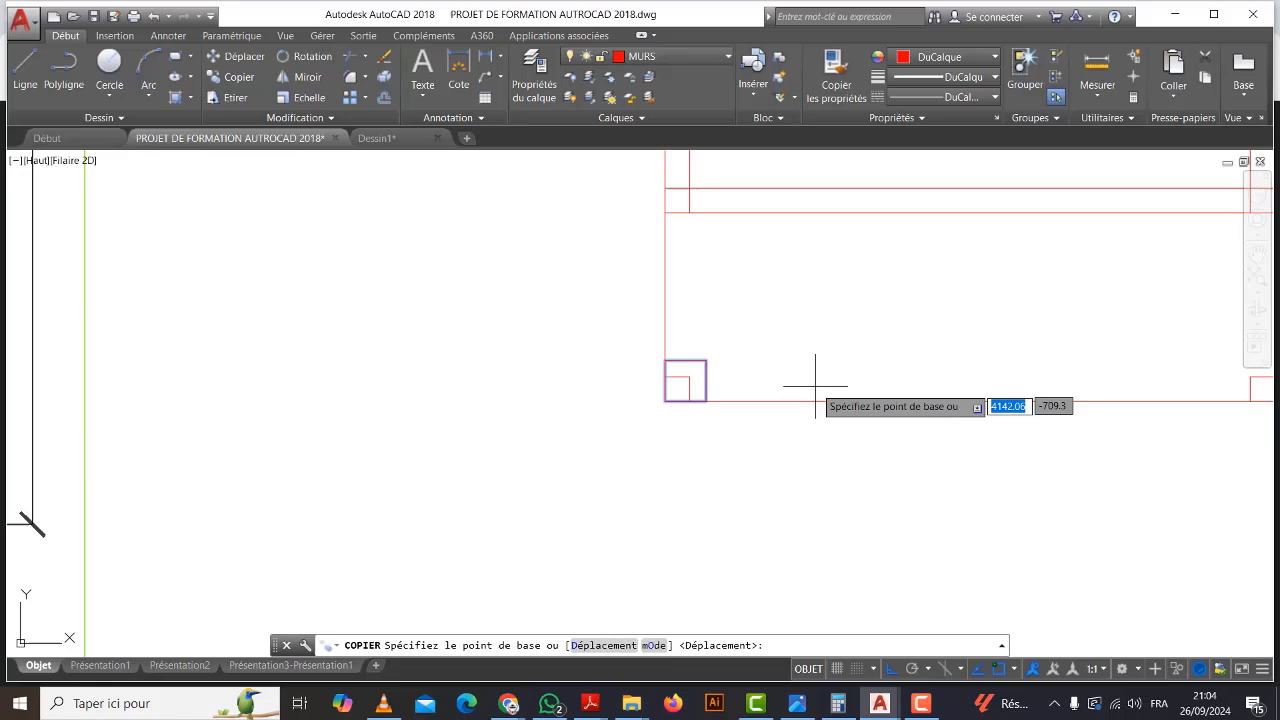
pyautogui.click(706, 401)
pyautogui.scroll(-3, 706, 401)
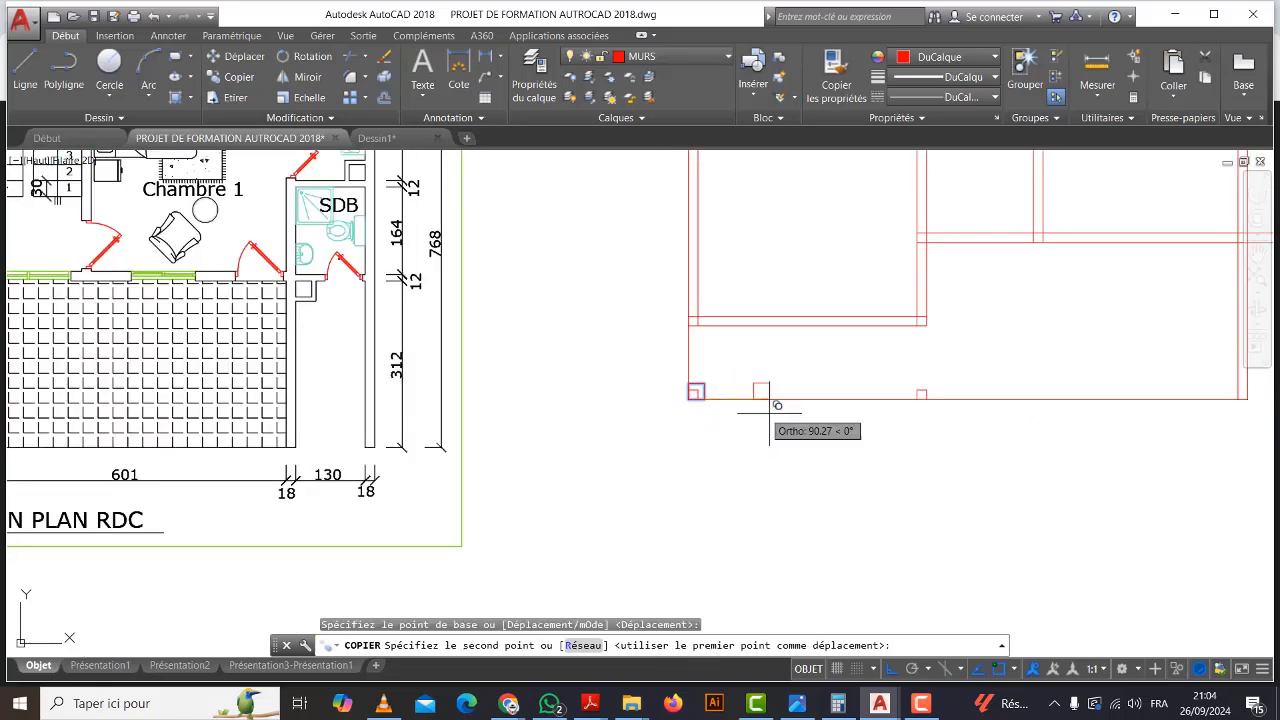
pyautogui.scroll(3, 930, 390)
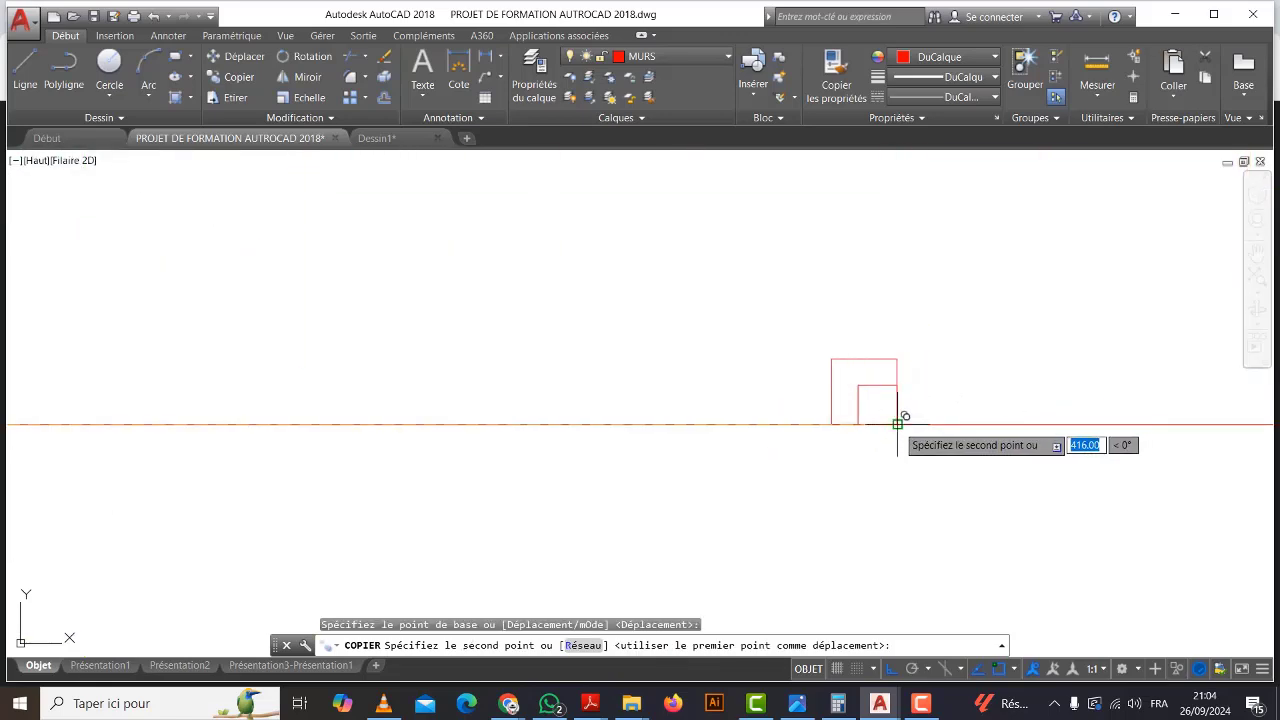
pyautogui.click(897, 424)
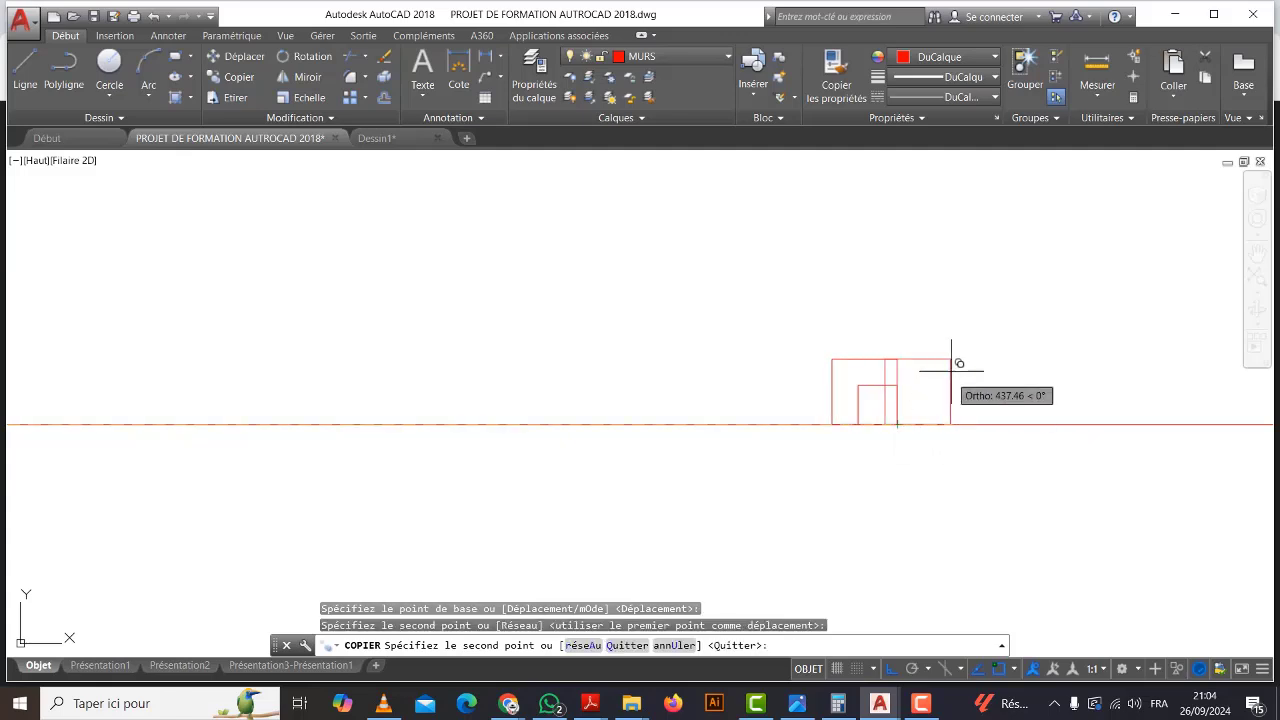
pyautogui.press('Escape')
pyautogui.scroll(-2, 916, 370)
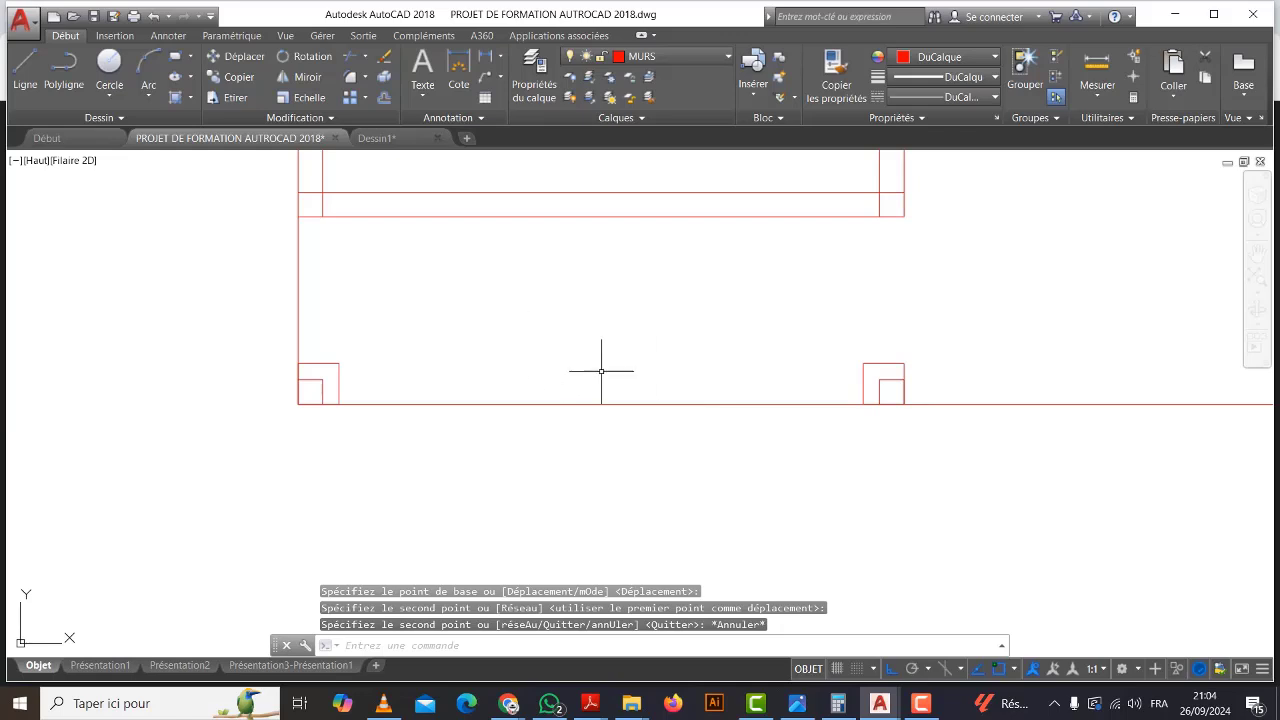
# Delete the four lines of the smaller square inside the terrace's right post.
pyautogui.scroll(2, 887, 394)
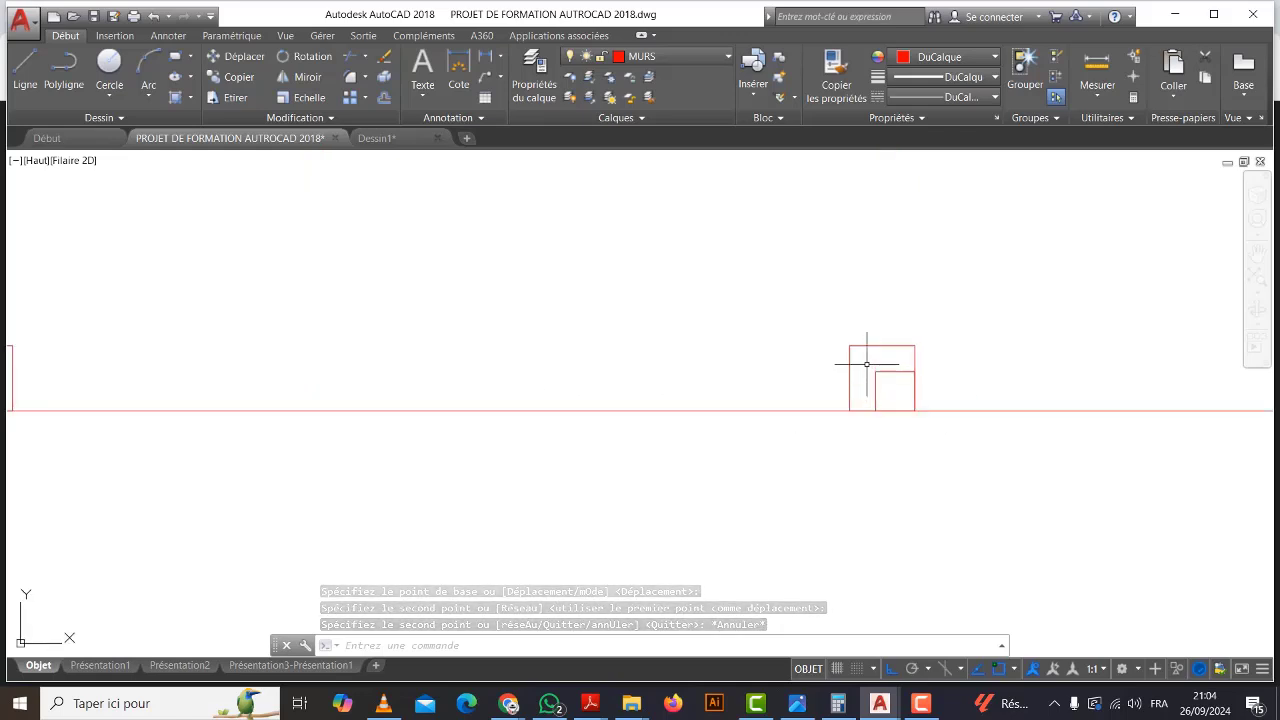
pyautogui.click(865, 362)
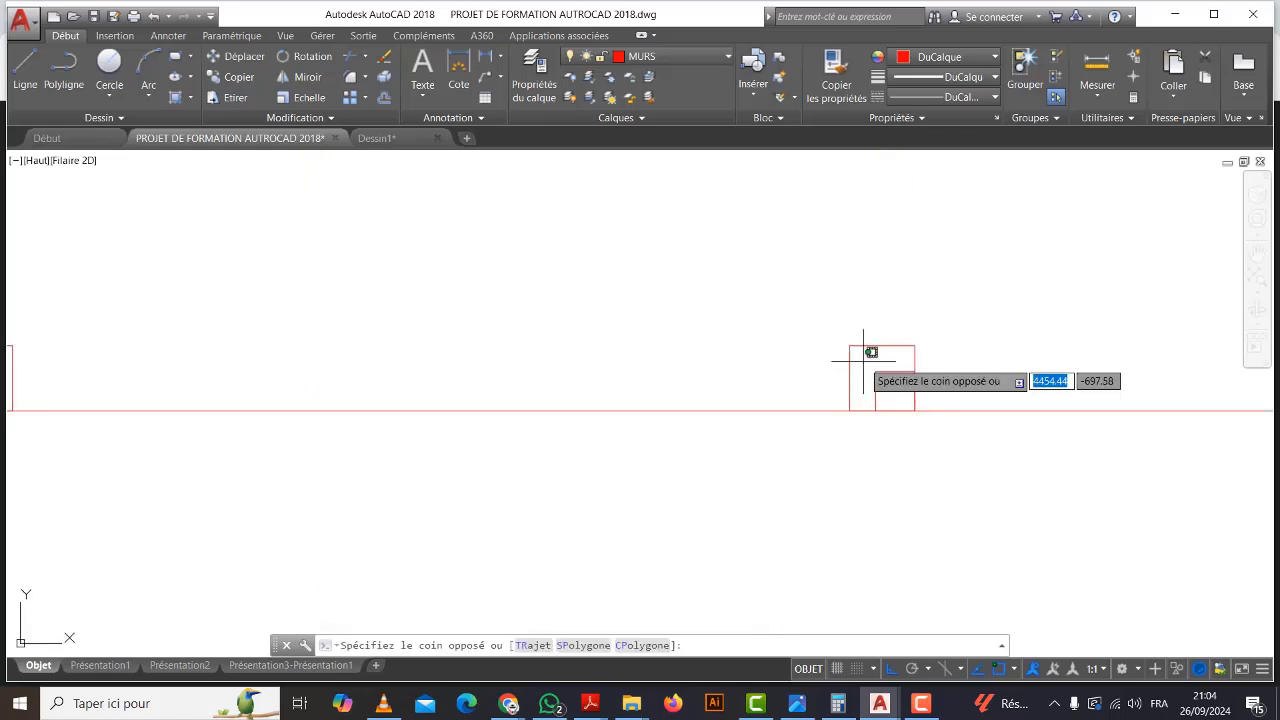
pyautogui.press('Escape')
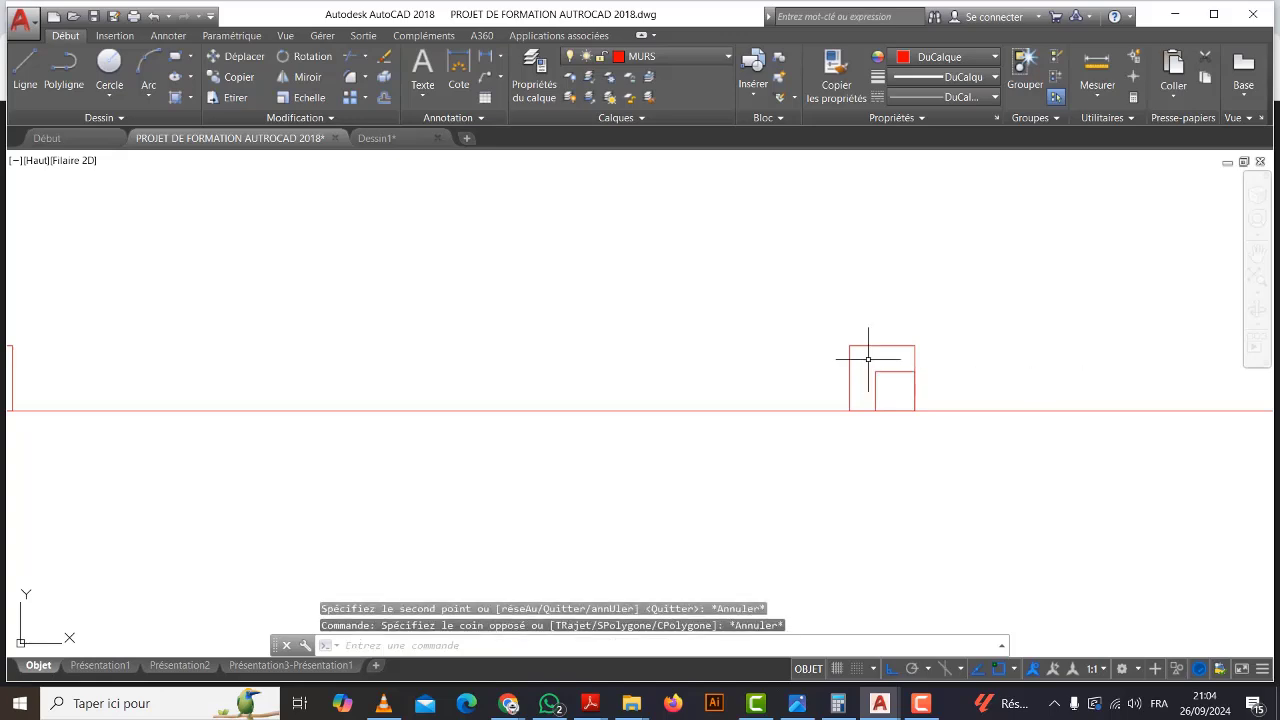
pyautogui.click(868, 358)
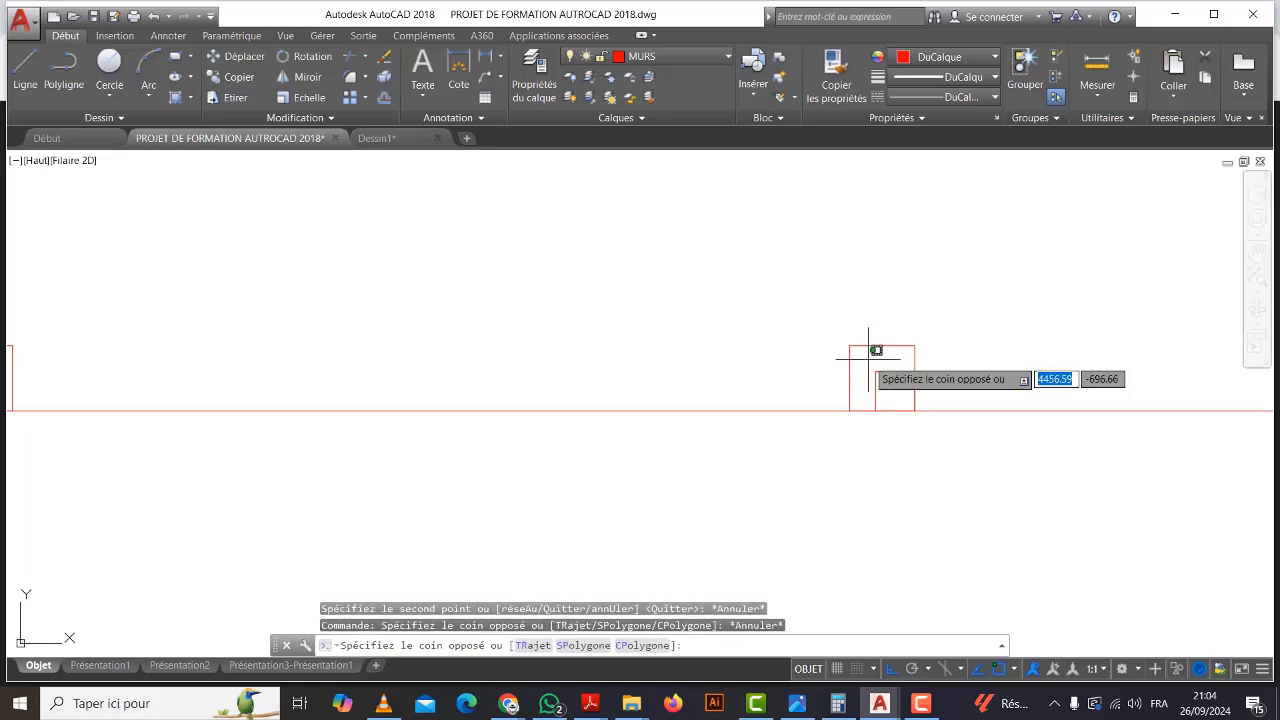
pyautogui.click(967, 444)
pyautogui.press('Delete')
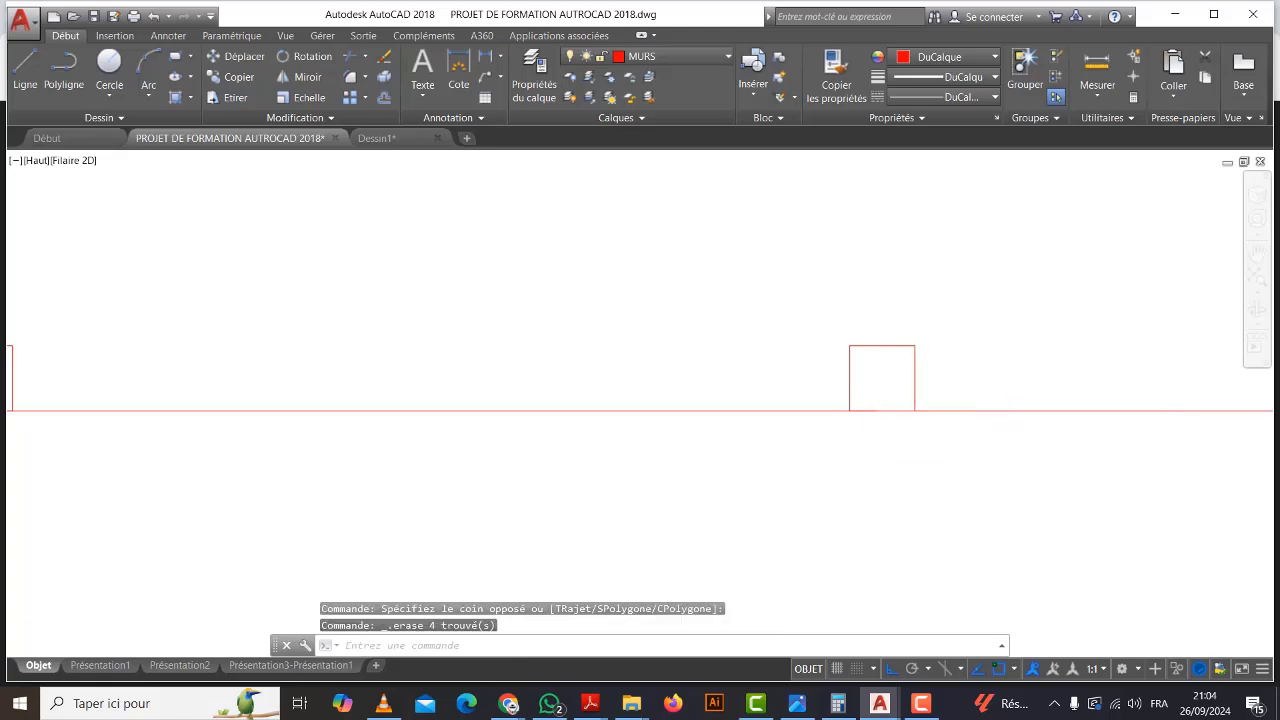
# Delete the four lines of the smaller square inside the post at the terrace's lower-left corner.
pyautogui.scroll(-3, 964, 360)
pyautogui.scroll(4, 591, 355)
pyautogui.click(586, 434)
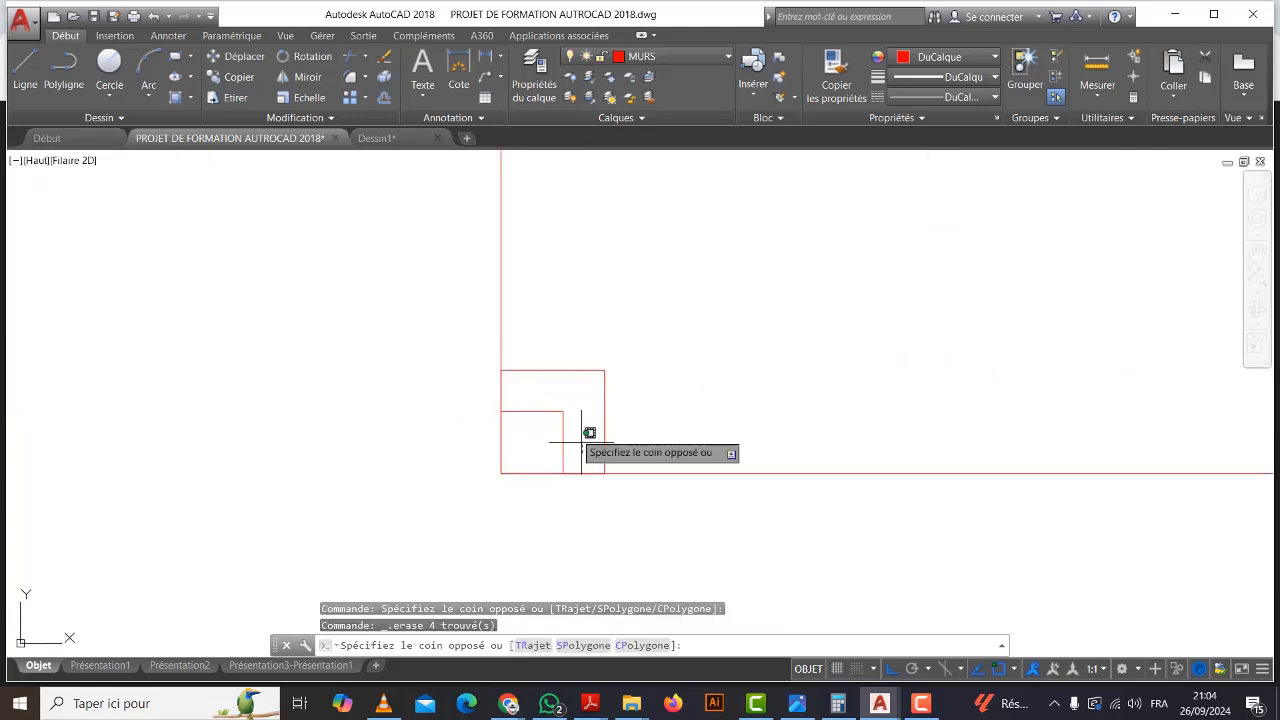
pyautogui.click(551, 392)
pyautogui.press('Delete')
pyautogui.click(469, 403)
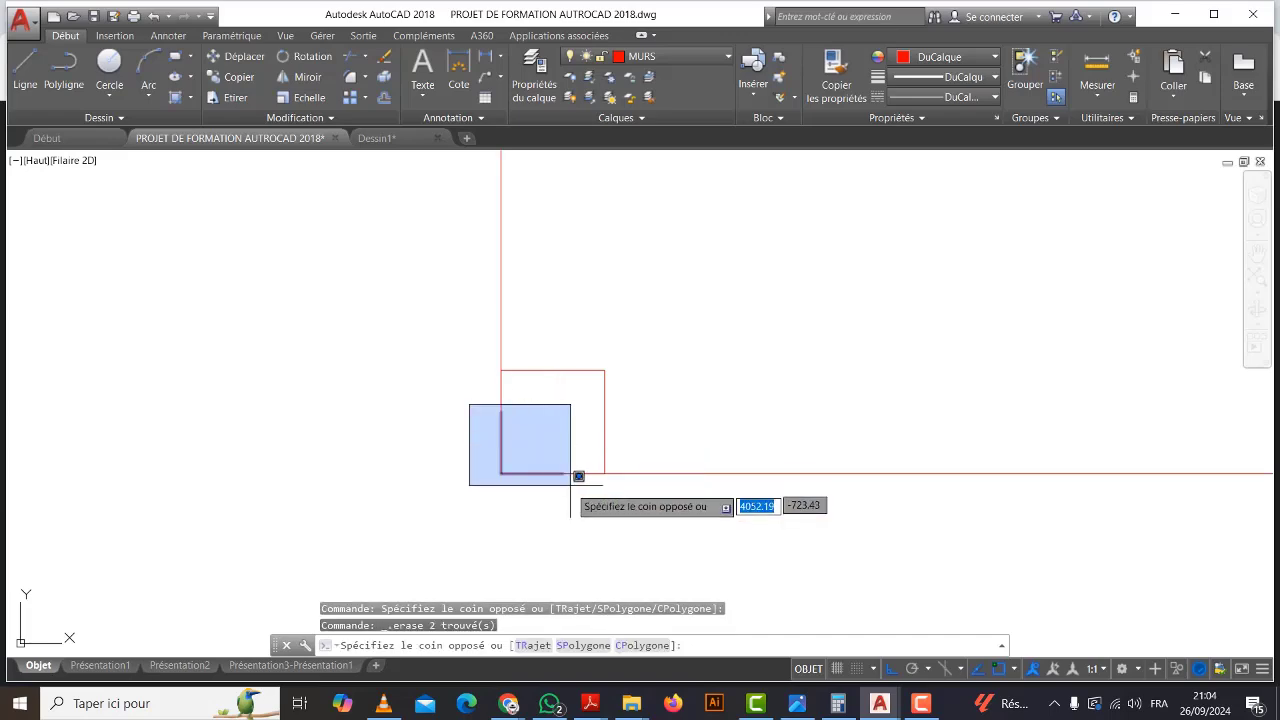
pyautogui.click(585, 495)
pyautogui.press('Delete')
pyautogui.scroll(-3, 616, 392)
pyautogui.scroll(-3, 829, 371)
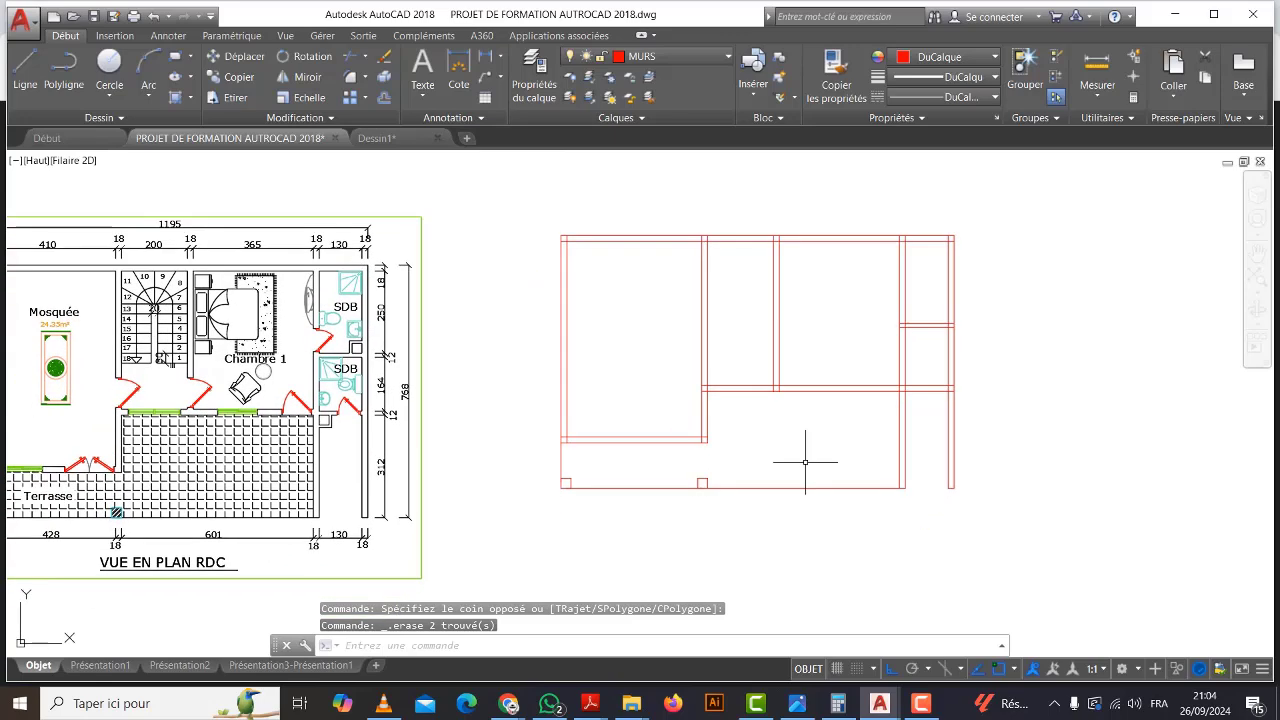
pyautogui.scroll(-2, 830, 470)
pyautogui.moveTo(850, 474)
pyautogui.mouseDown(button='middle')
pyautogui.moveTo(943, 494)
pyautogui.moveTo(899, 468)
pyautogui.mouseUp(button='middle')
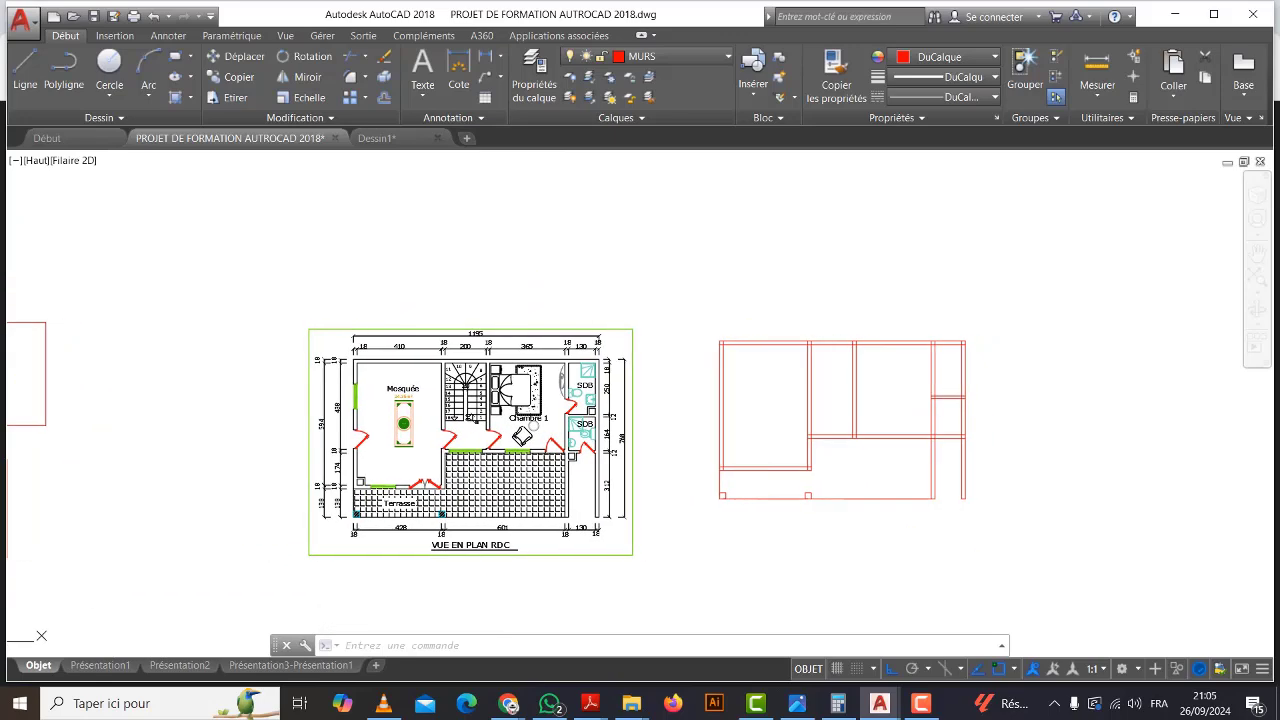
pyautogui.scroll(2, 694, 417)
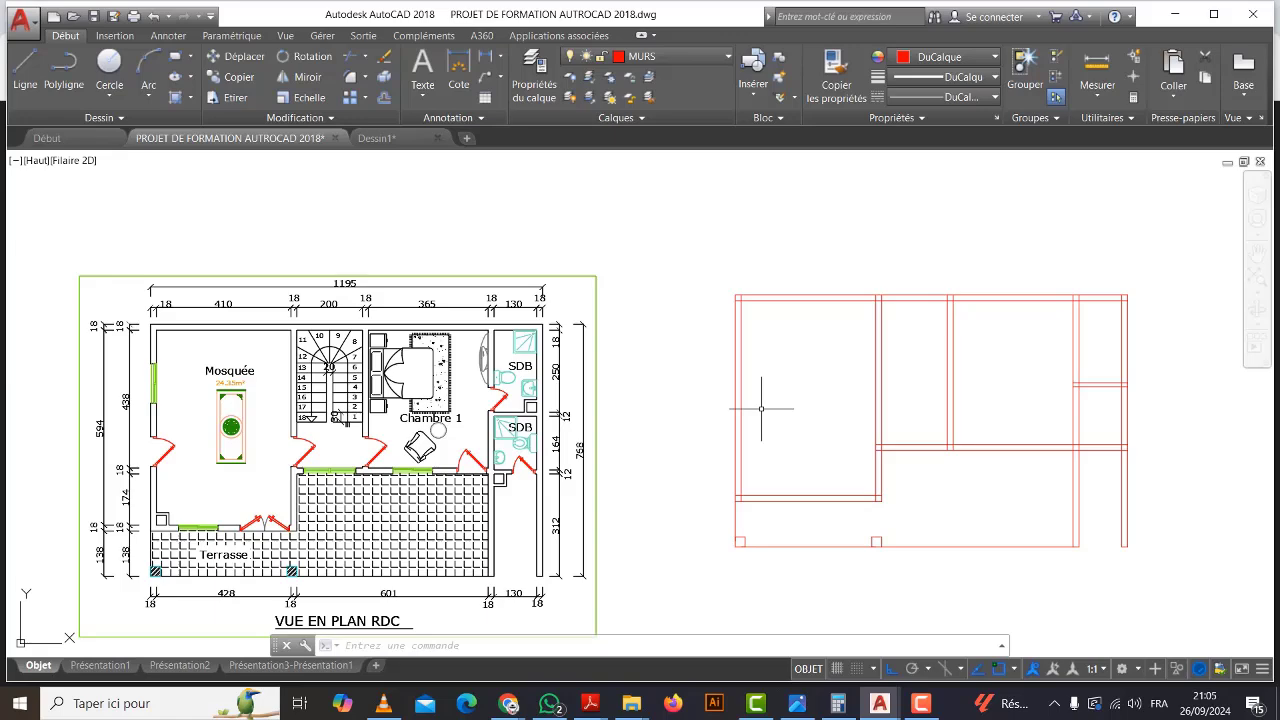
pyautogui.moveTo(743, 514)
pyautogui.mouseDown(button='middle')
pyautogui.moveTo(701, 472)
pyautogui.moveTo(772, 466)
pyautogui.mouseUp(button='middle')
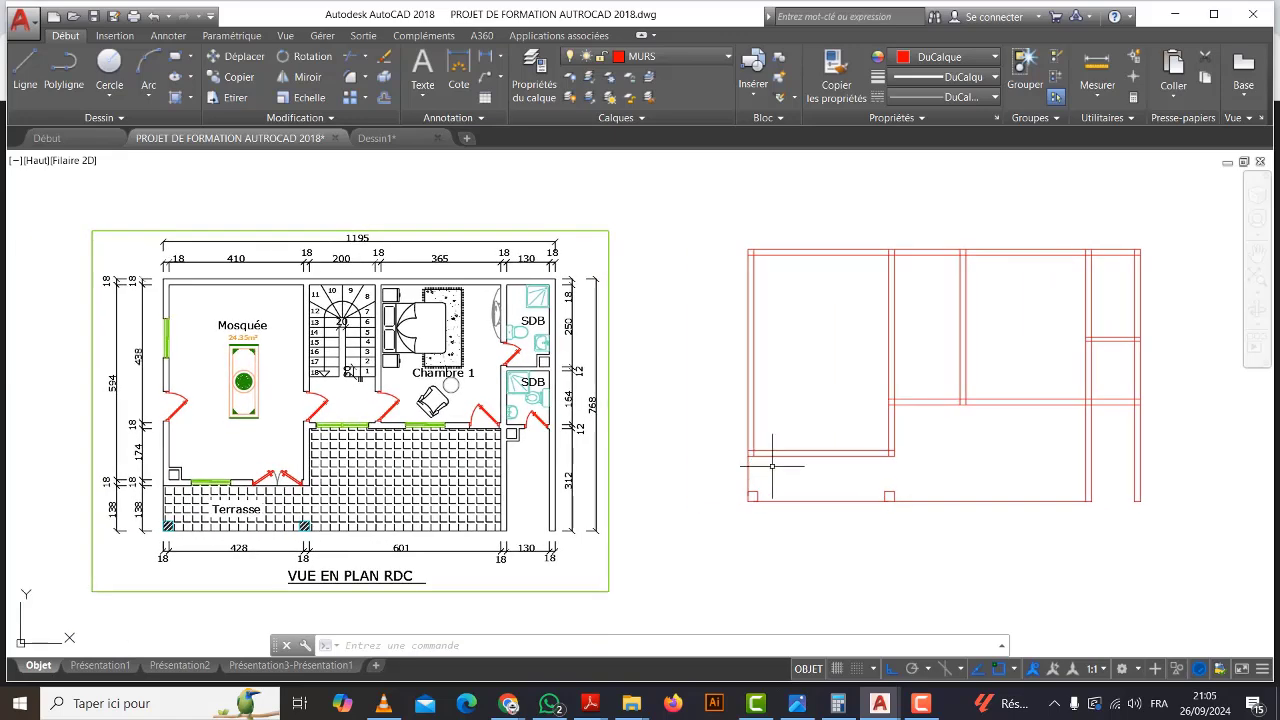
pyautogui.click(26, 70)
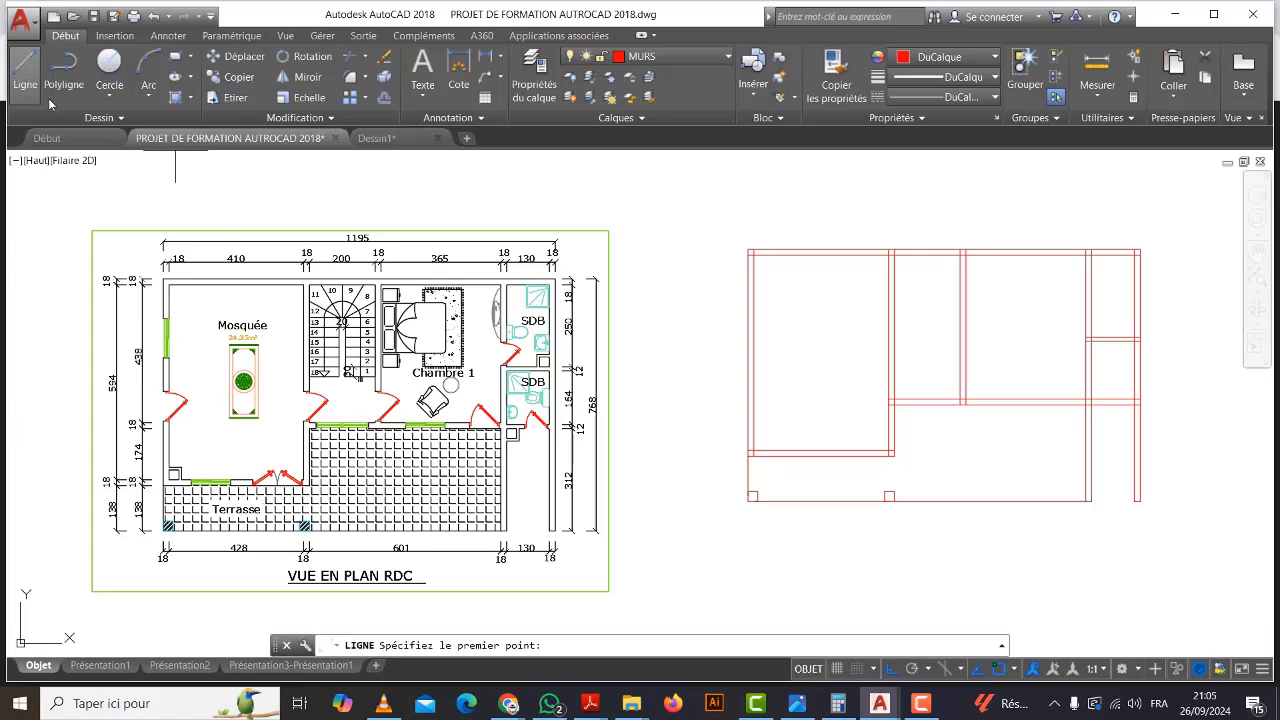
pyautogui.moveTo(256, 414); pyautogui.dragTo(424, 352, button='middle')
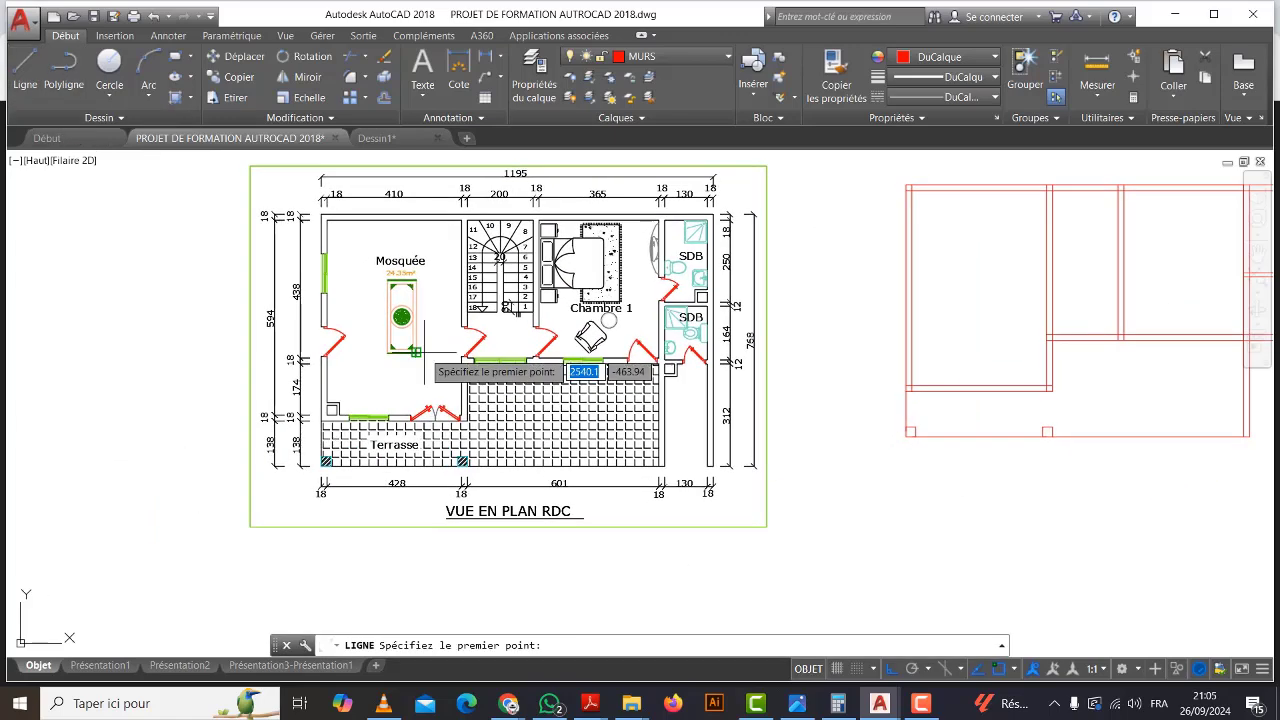
pyautogui.press('Escape')
# Measure the width of the double-door opening between the Mosquée and the terrace with a linear dimension, without placing it.
pyautogui.click(168, 35)
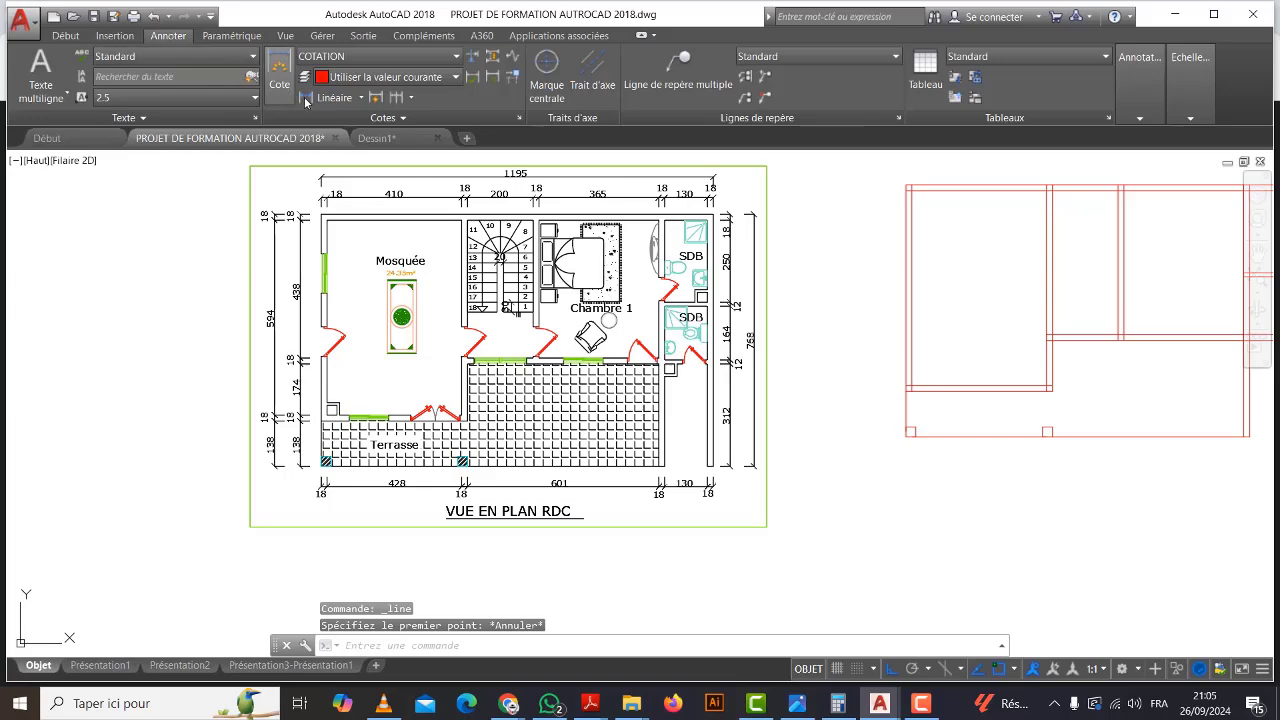
pyautogui.click(306, 97)
pyautogui.scroll(8, 458, 430)
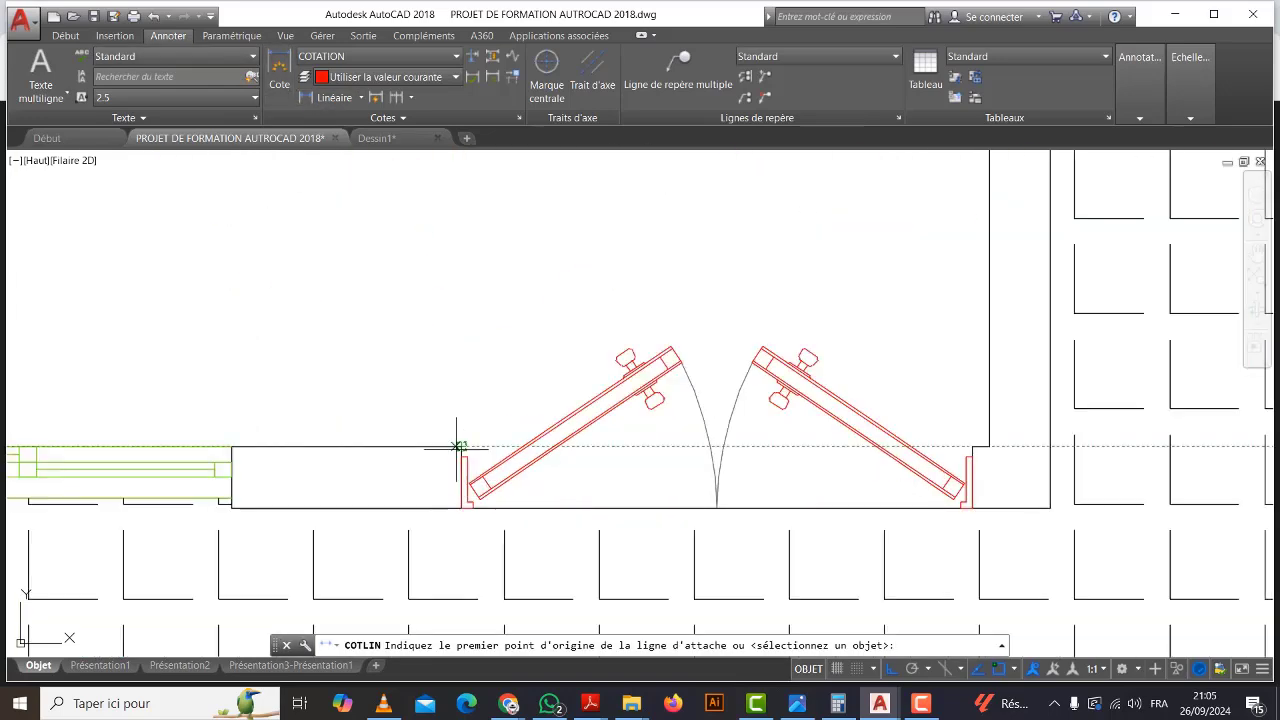
pyautogui.click(458, 446)
pyautogui.scroll(5, 945, 447)
pyautogui.click(948, 440)
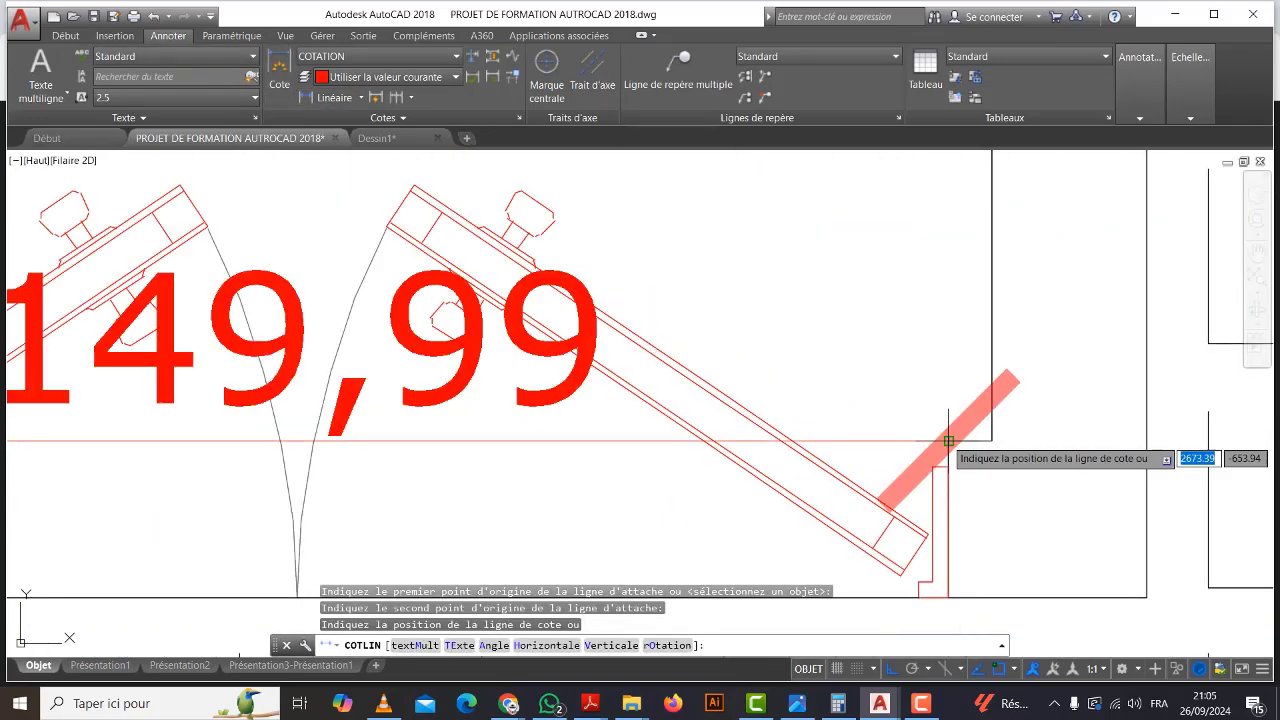
pyautogui.scroll(-5, 948, 440)
pyautogui.scroll(3, 890, 395)
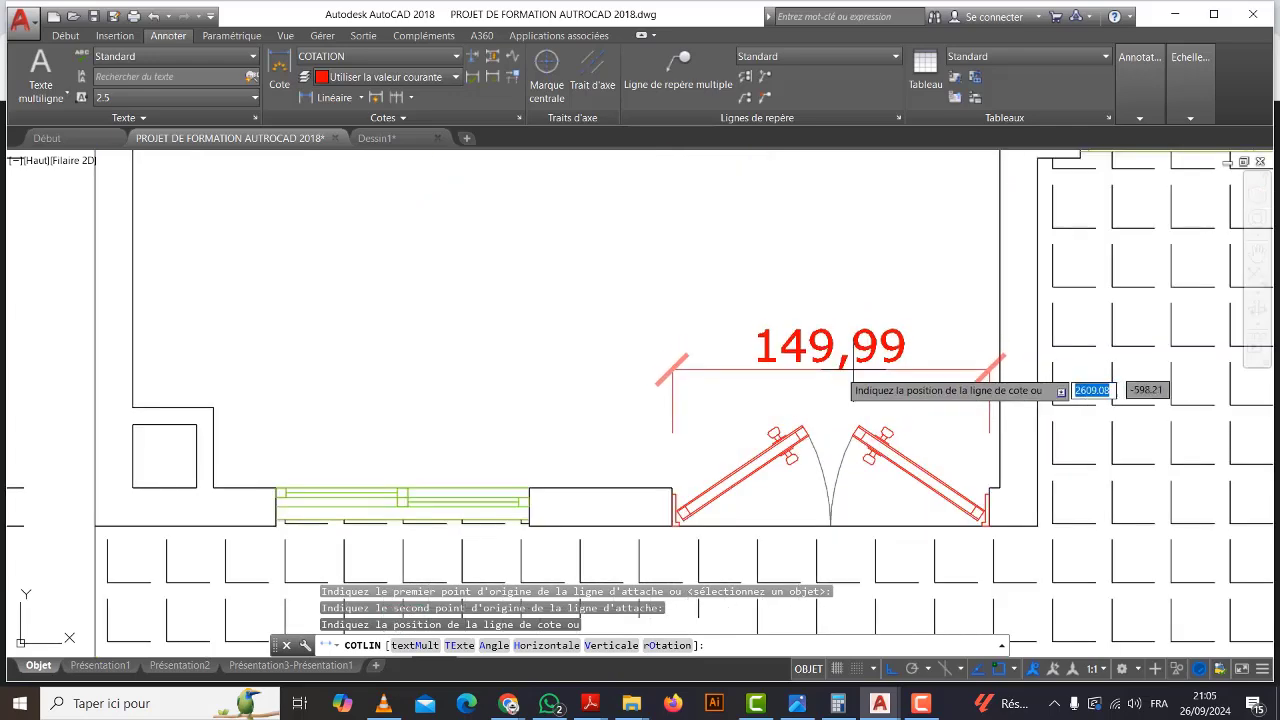
pyautogui.press('Escape')
# Examine the double door's position in the Mosquée's terrace-side wall on the reference plan and compare it with the red wall layout.
pyautogui.scroll(-5, 660, 394)
pyautogui.scroll(4, 670, 425)
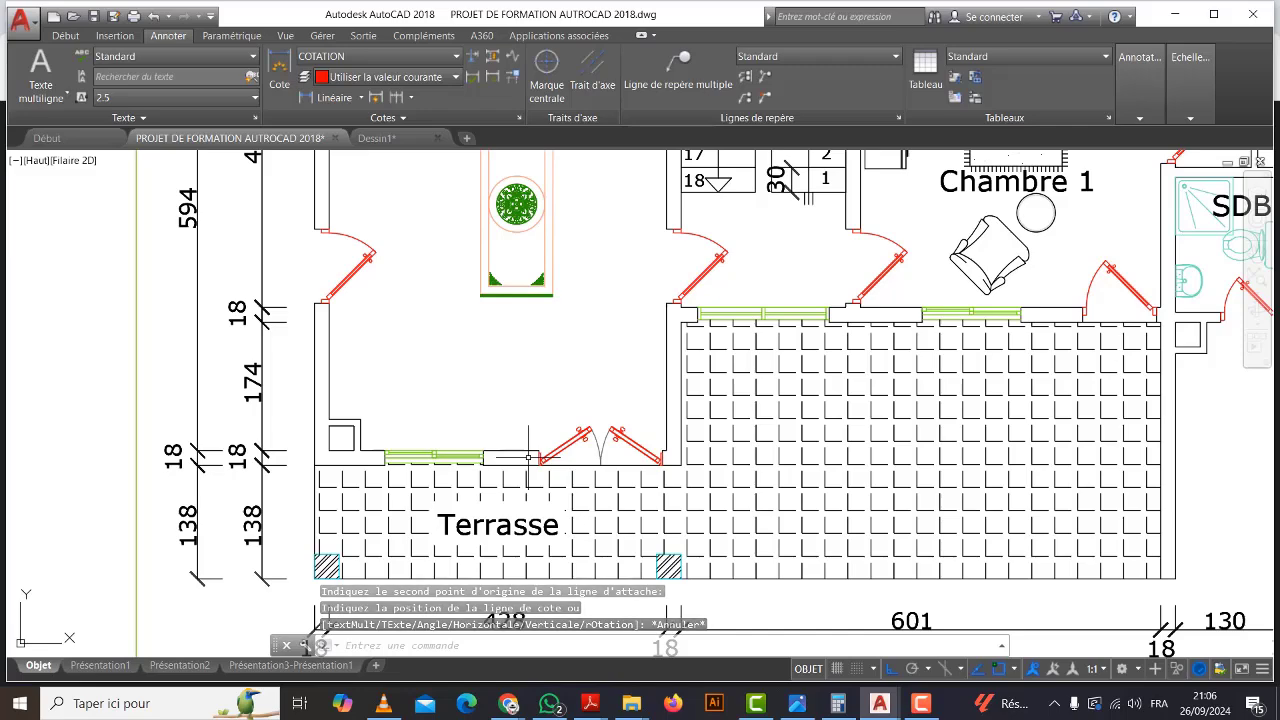
pyautogui.scroll(-6, 527, 457)
pyautogui.scroll(4, 544, 455)
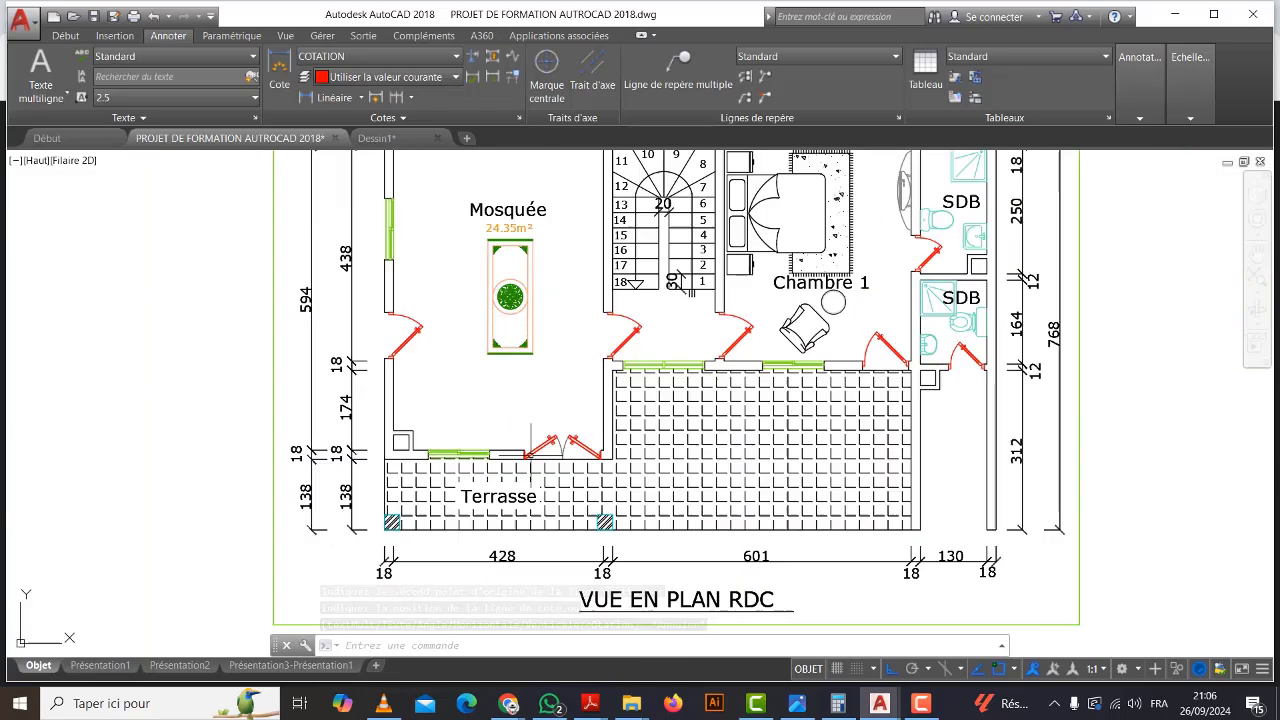
pyautogui.scroll(5, 533, 453)
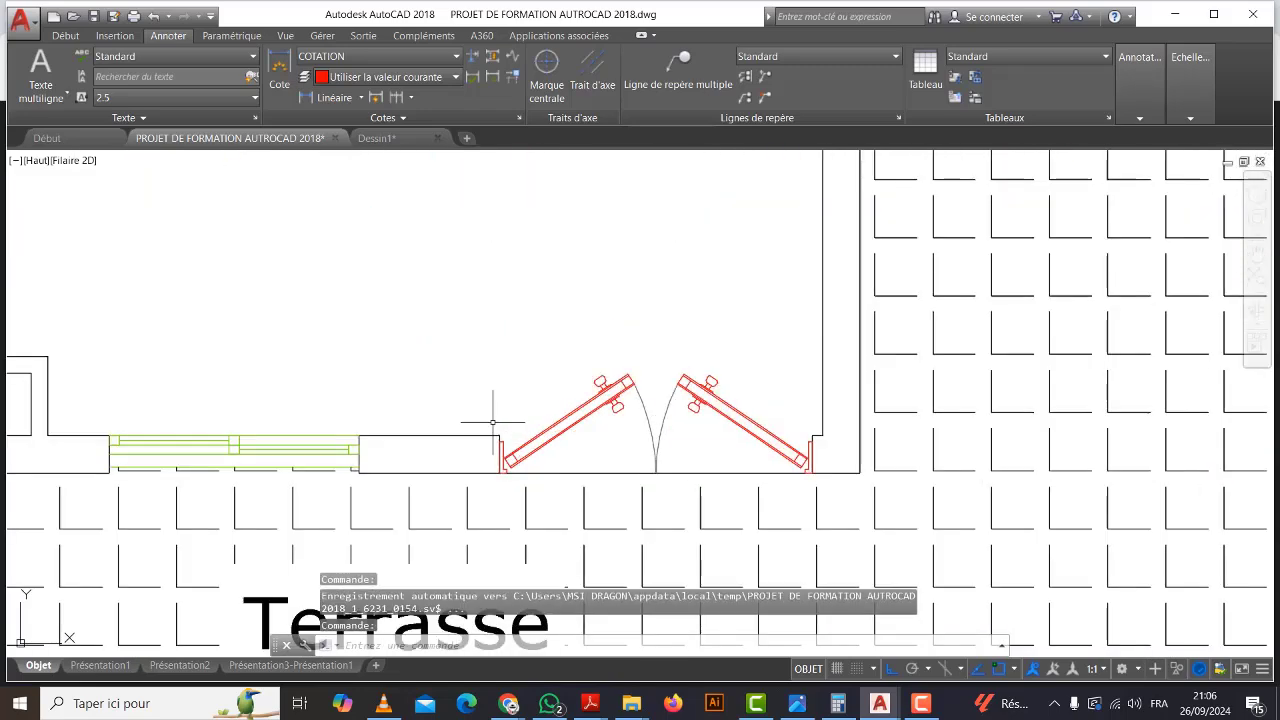
pyautogui.scroll(-4, 520, 420)
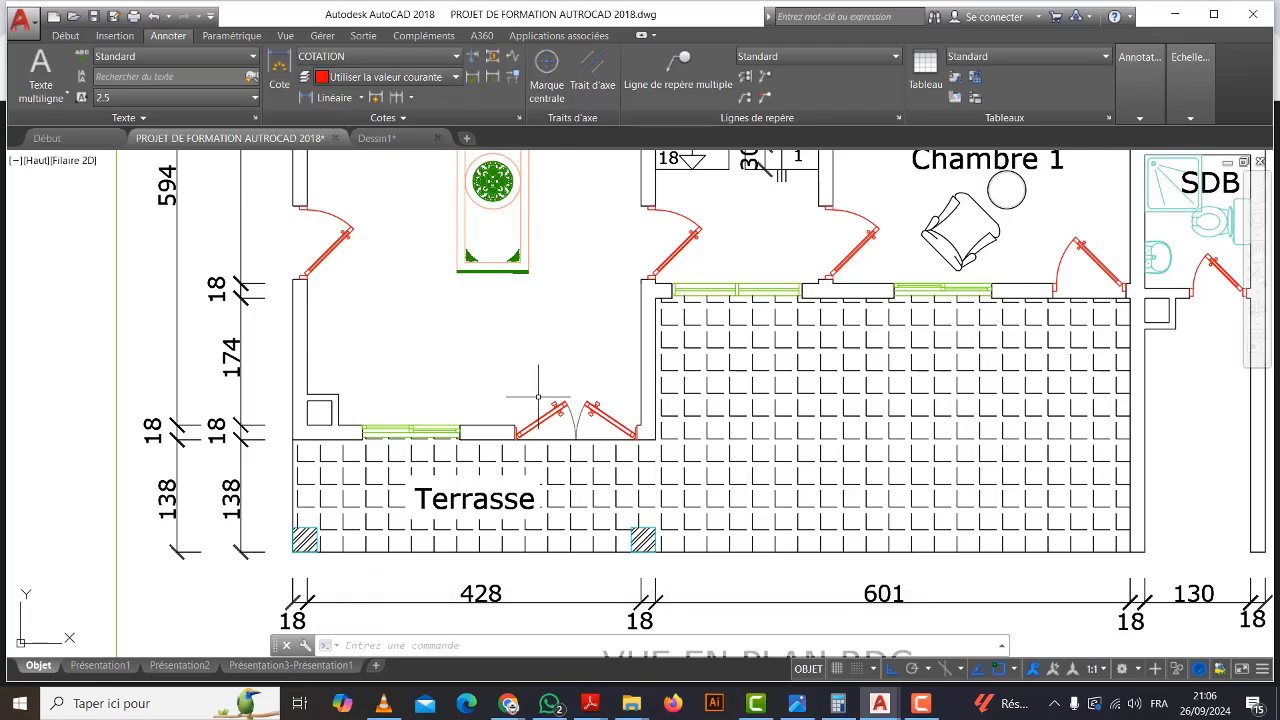
pyautogui.scroll(-5, 538, 397)
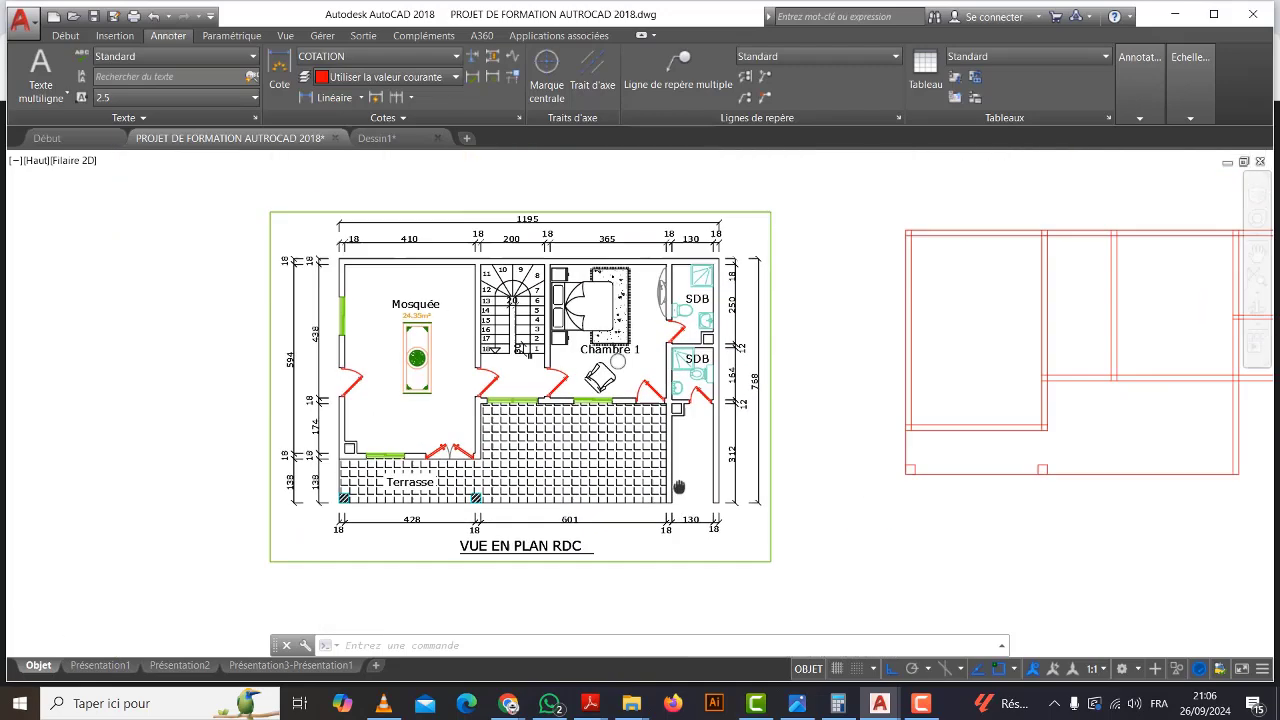
pyautogui.moveTo(793, 489); pyautogui.dragTo(838, 479, button='middle')
pyautogui.scroll(5, 490, 450)
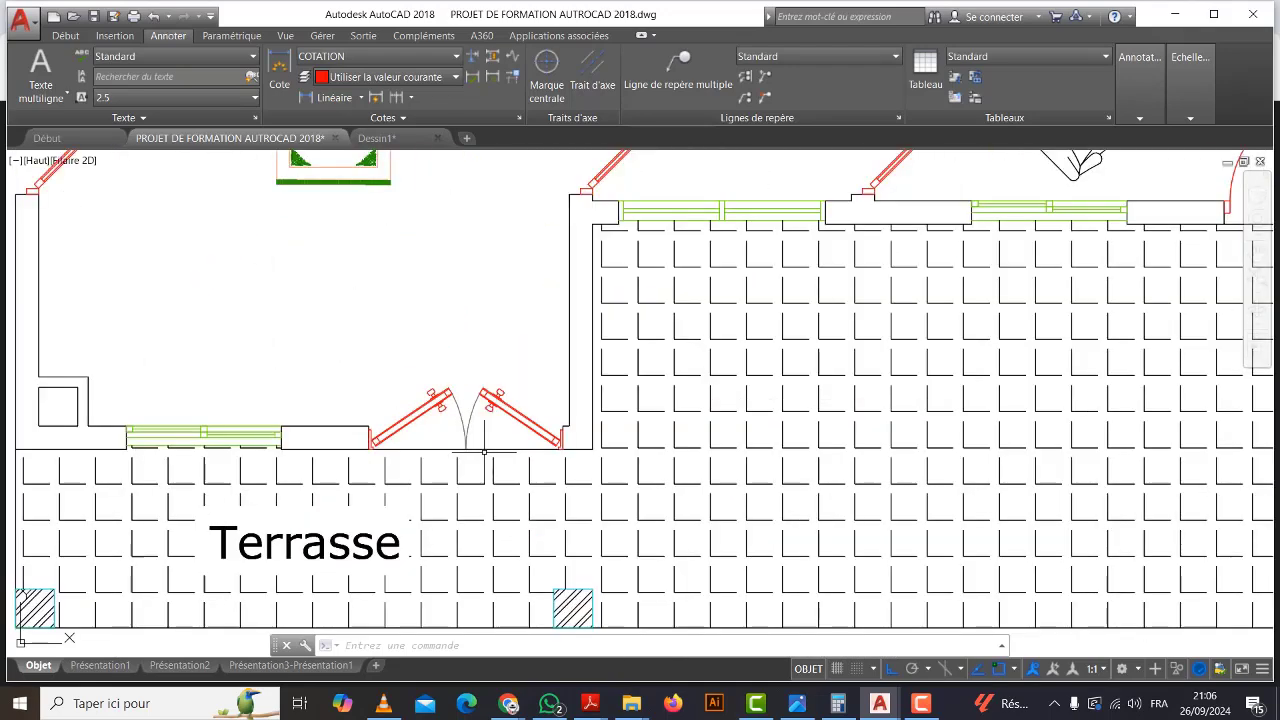
pyautogui.scroll(-3, 370, 410)
pyautogui.scroll(5, 399, 421)
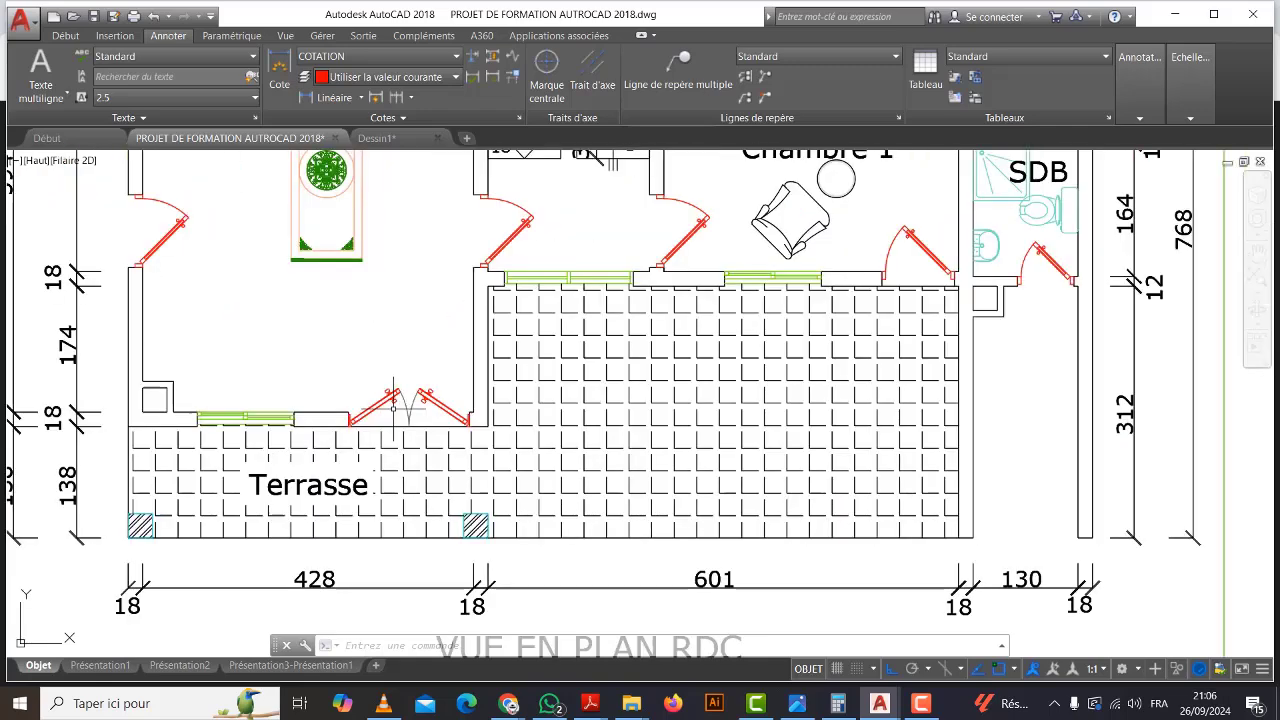
pyautogui.scroll(-5, 384, 418)
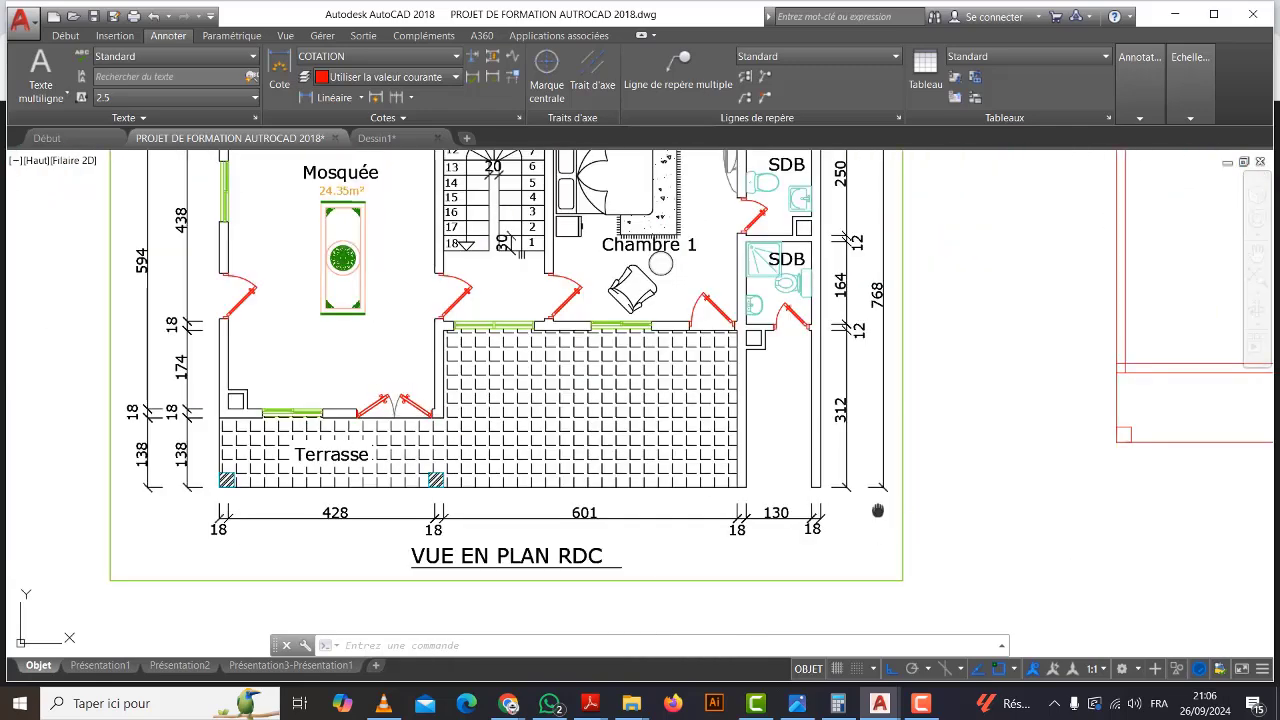
pyautogui.moveTo(1047, 599); pyautogui.dragTo(884, 568, button='middle')
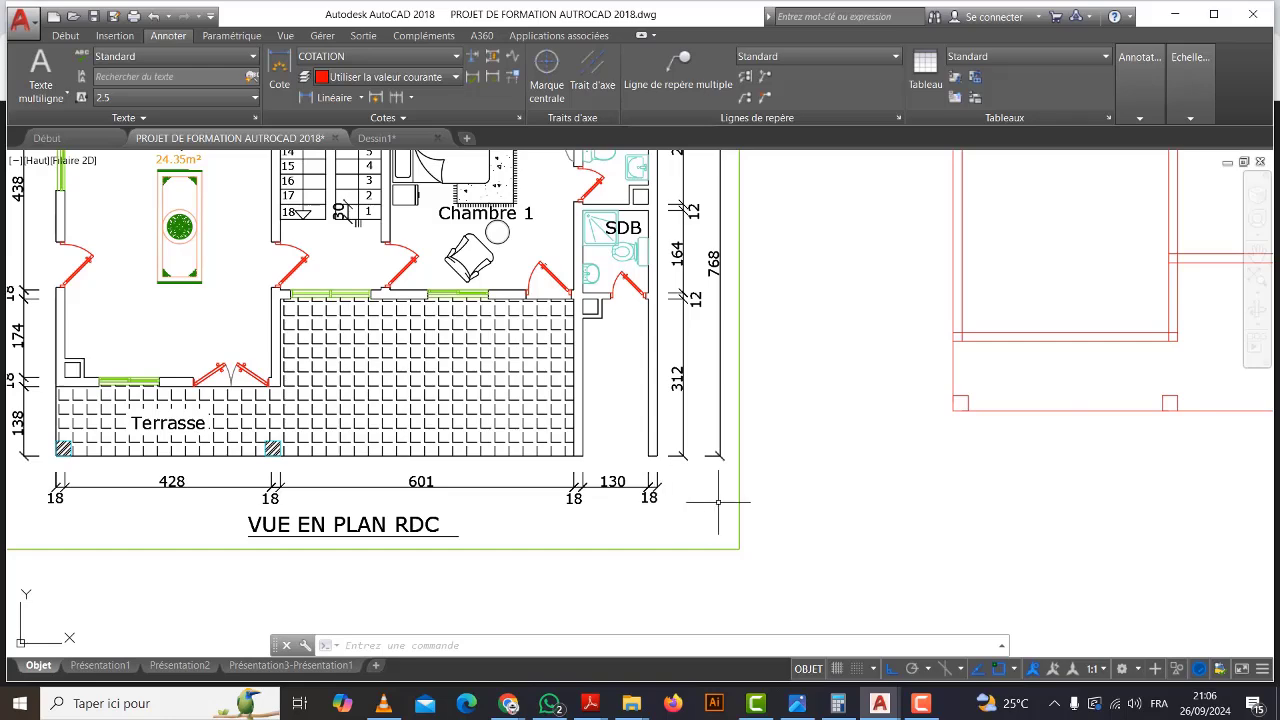
pyautogui.scroll(-2, 807, 466)
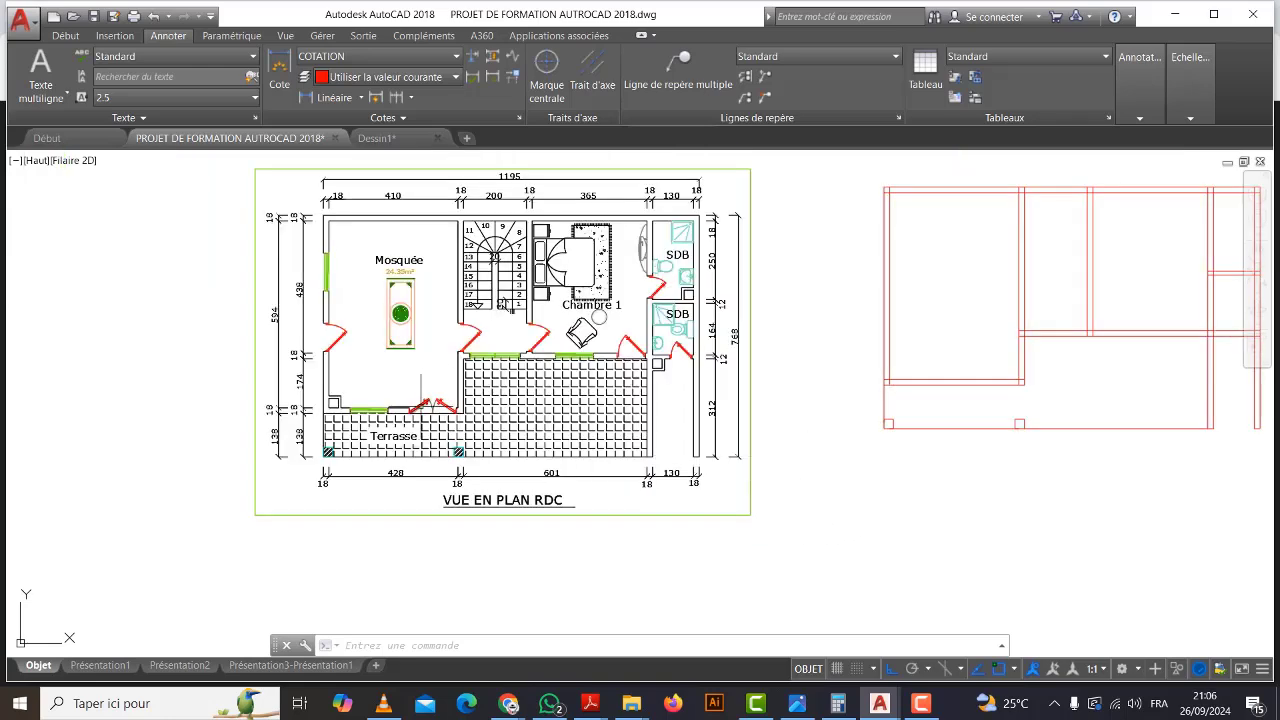
pyautogui.scroll(2, 421, 390)
pyautogui.scroll(-2, 940, 489)
pyautogui.moveTo(940, 489); pyautogui.dragTo(700, 480, button='middle')
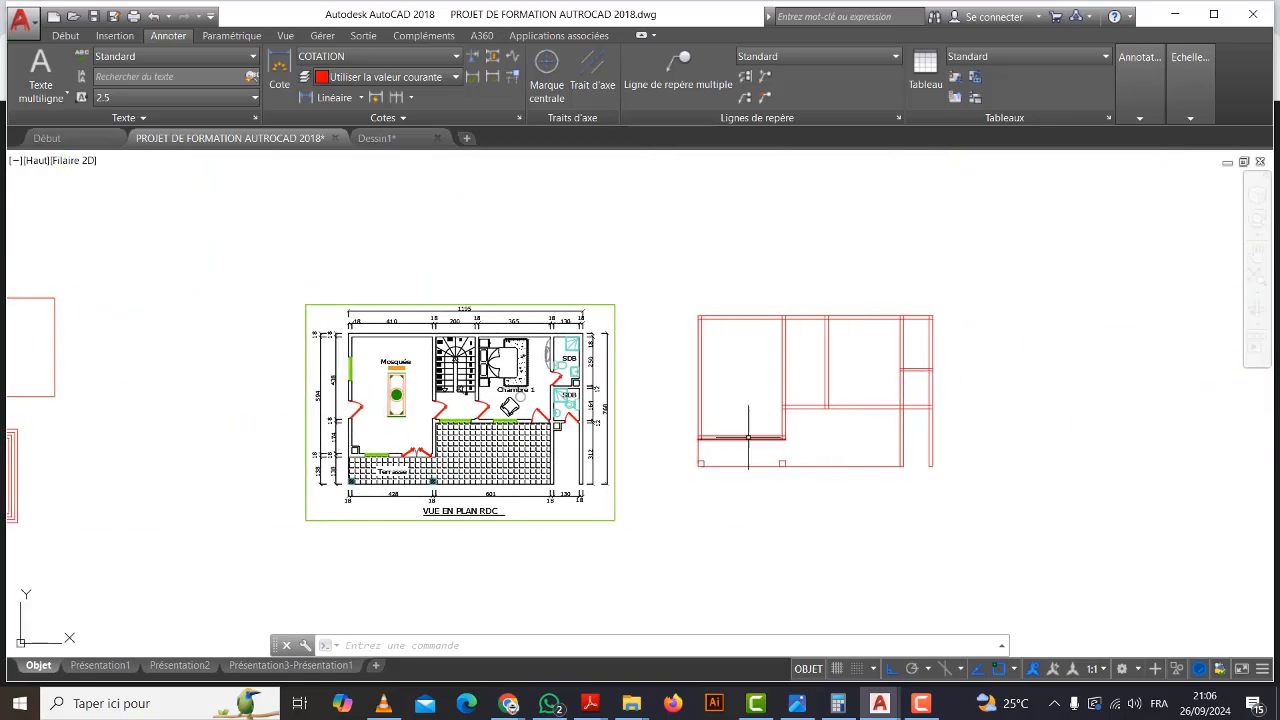
pyautogui.scroll(2, 757, 452)
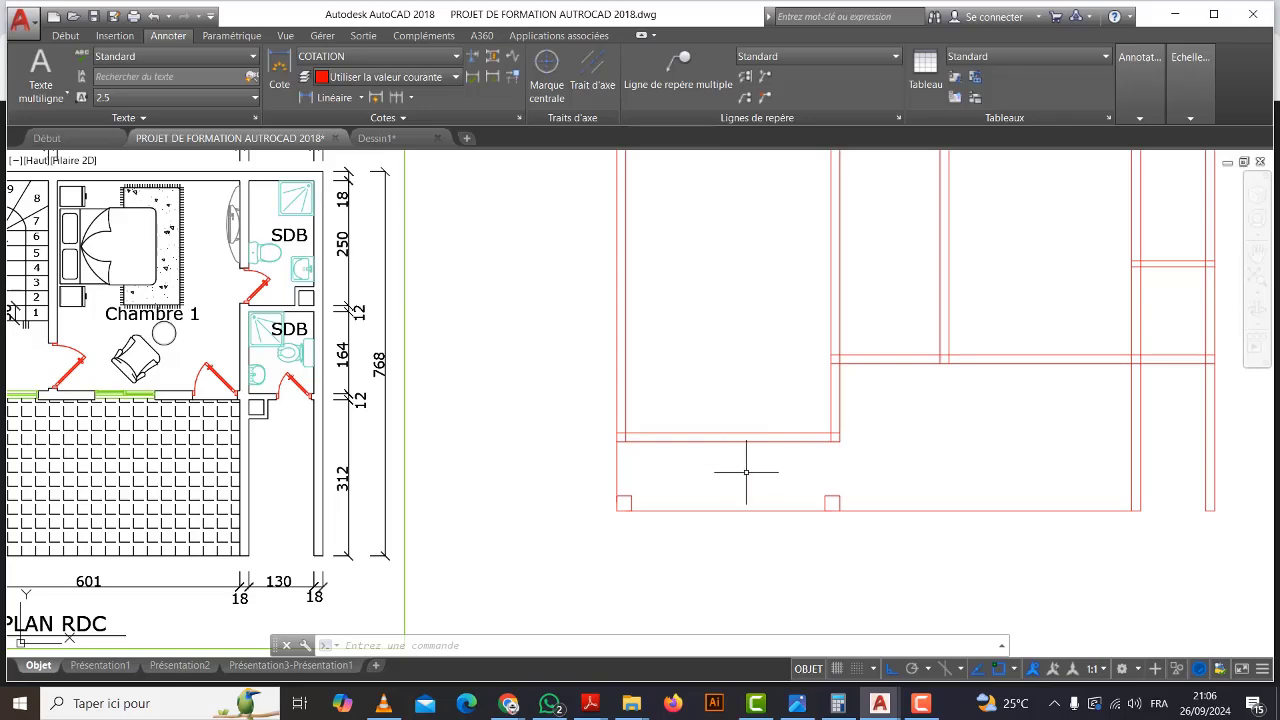
pyautogui.scroll(-2, 746, 472)
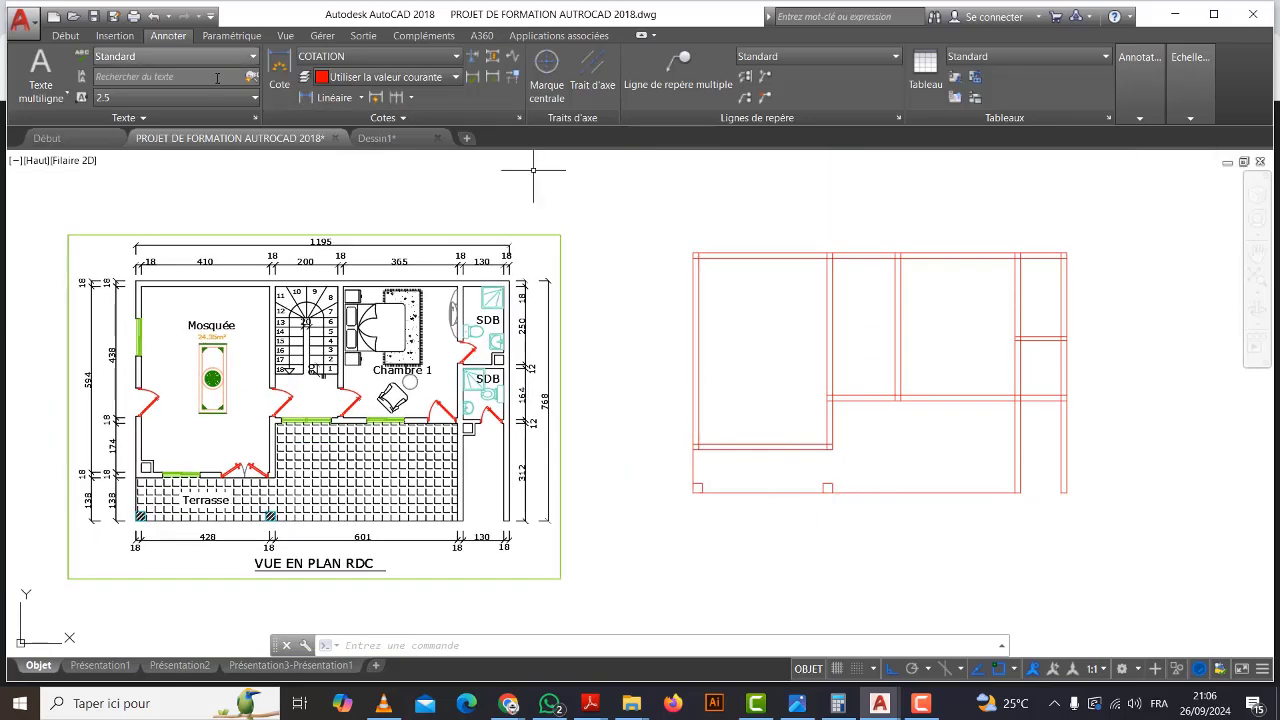
# Draw a vertical line up from the large room's bottom wall, starting 5 units left of the right wall's inner face.
pyautogui.click(66, 35)
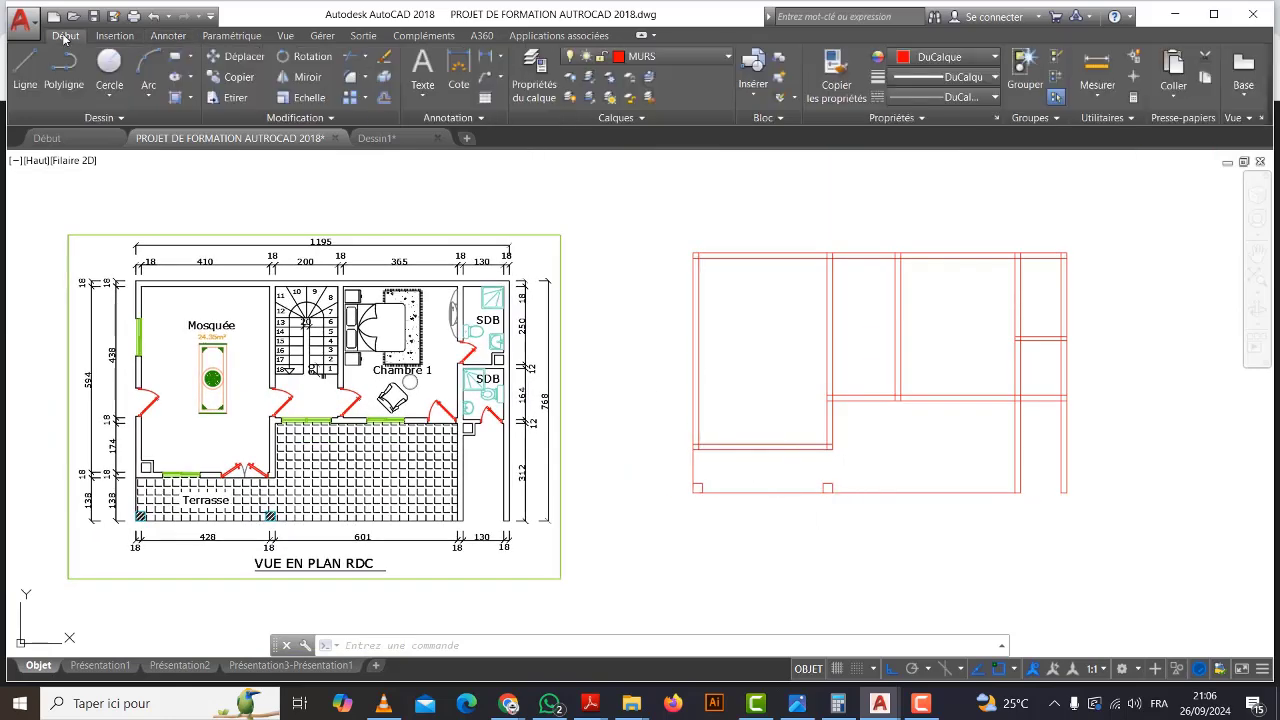
pyautogui.click(25, 70)
pyautogui.scroll(6, 830, 445)
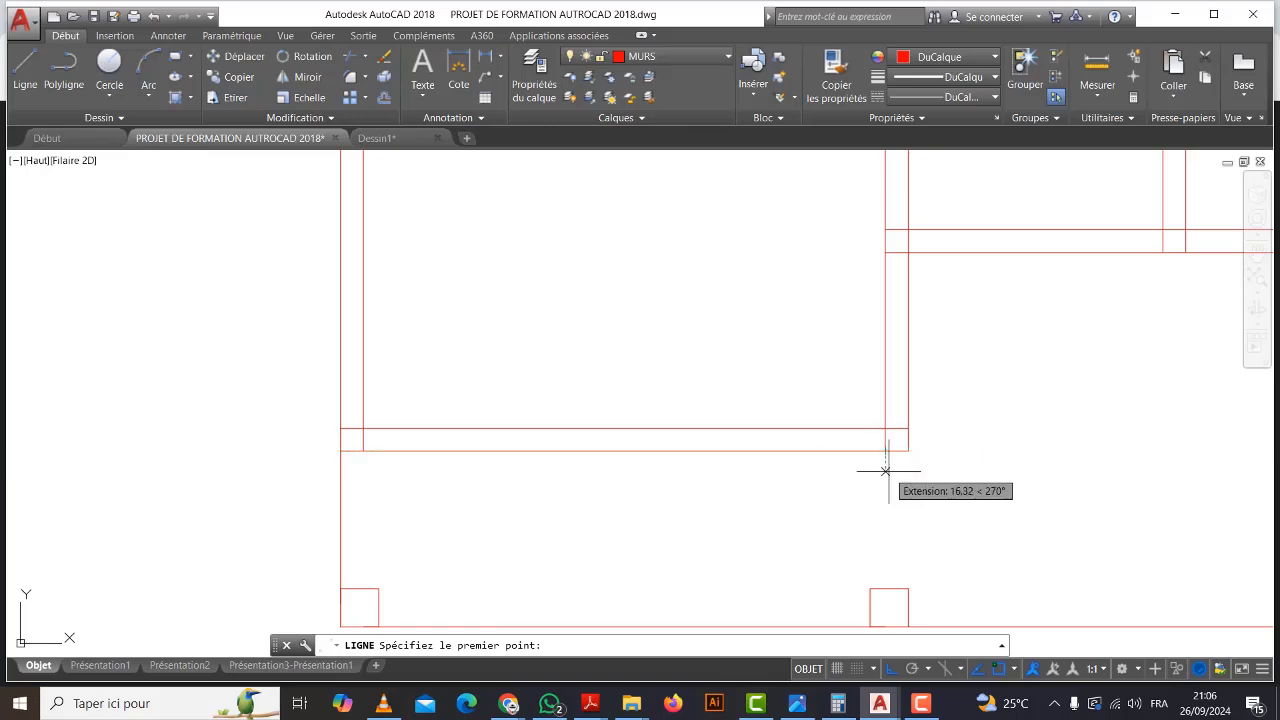
pyautogui.press('Escape')
pyautogui.click(18, 66)
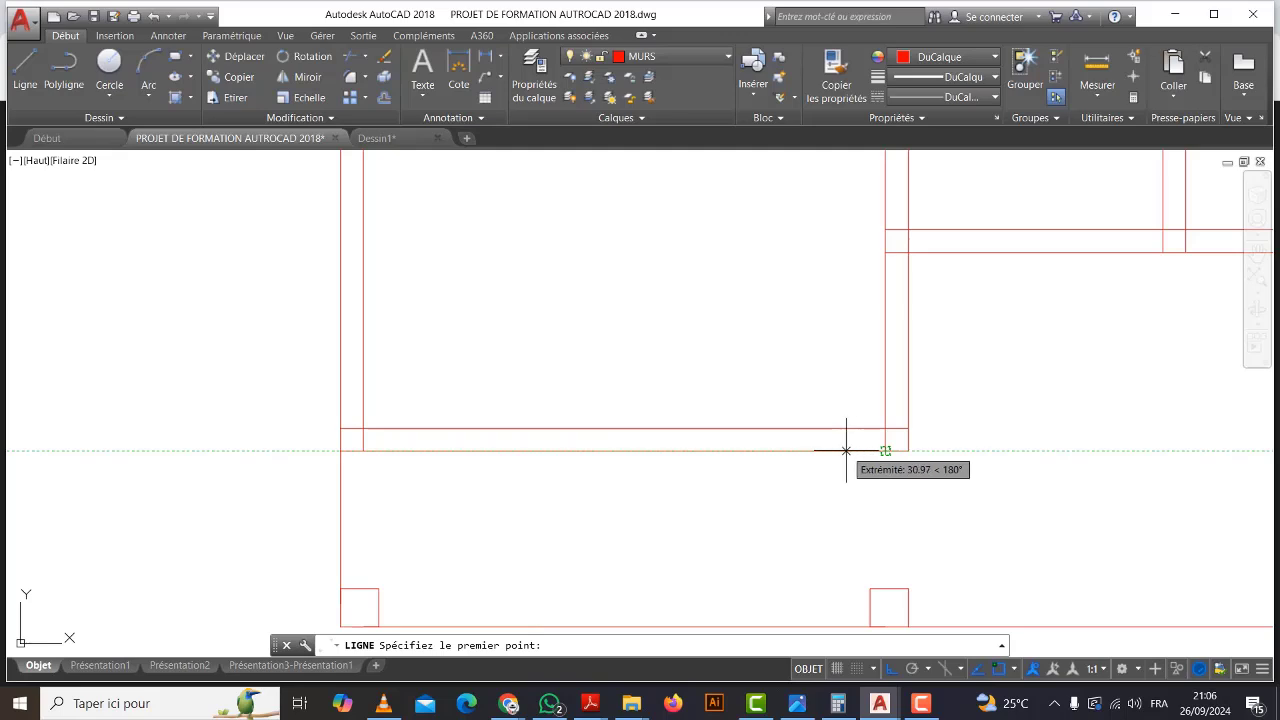
pyautogui.write('5')
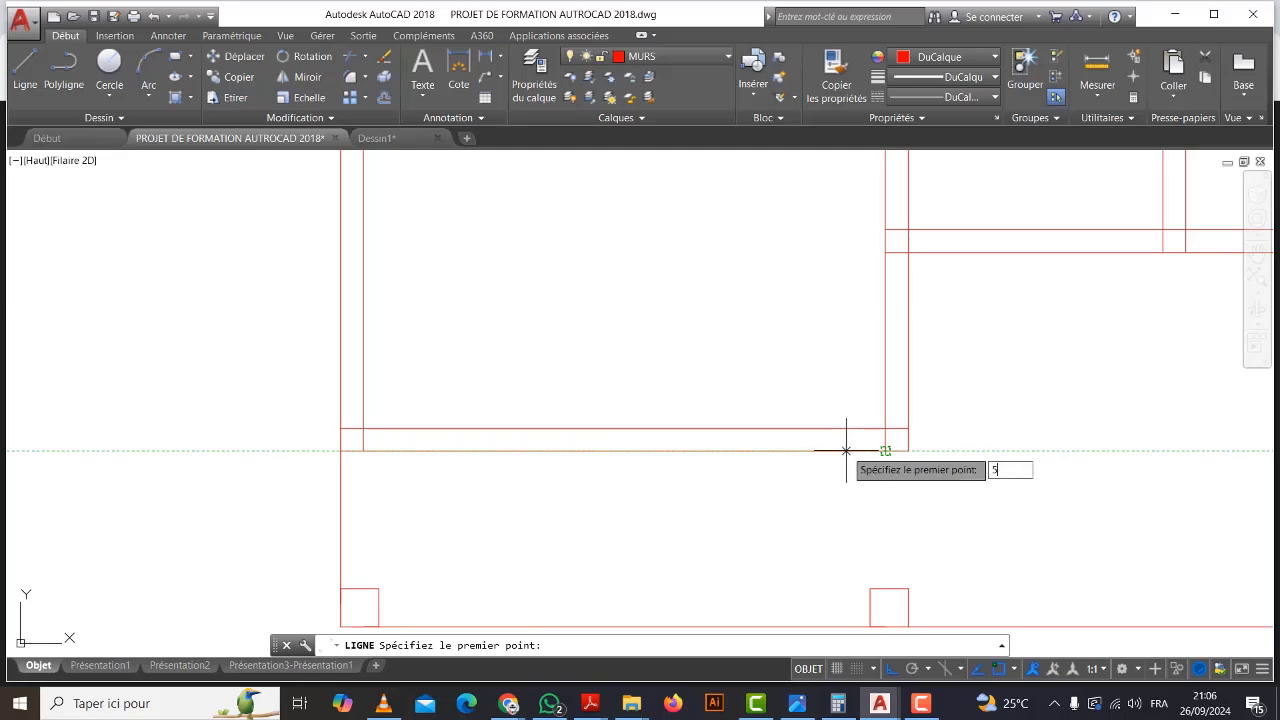
pyautogui.press('Return')
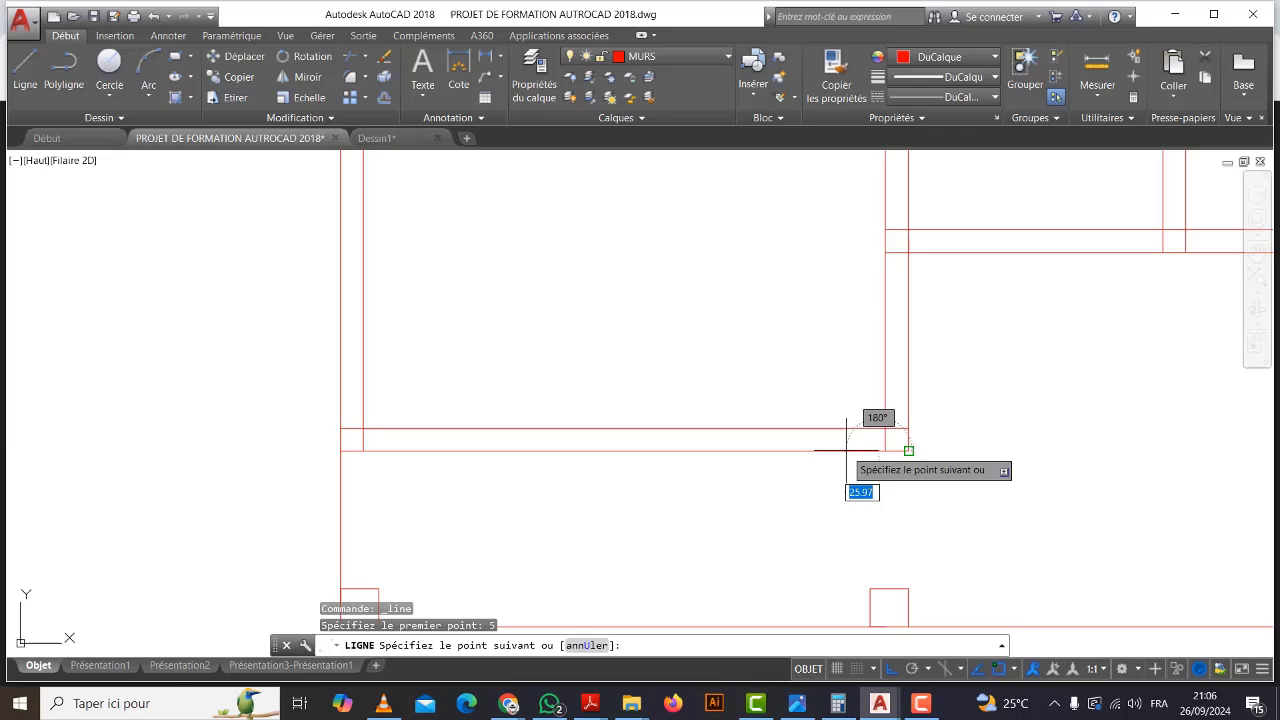
pyautogui.click(818, 269)
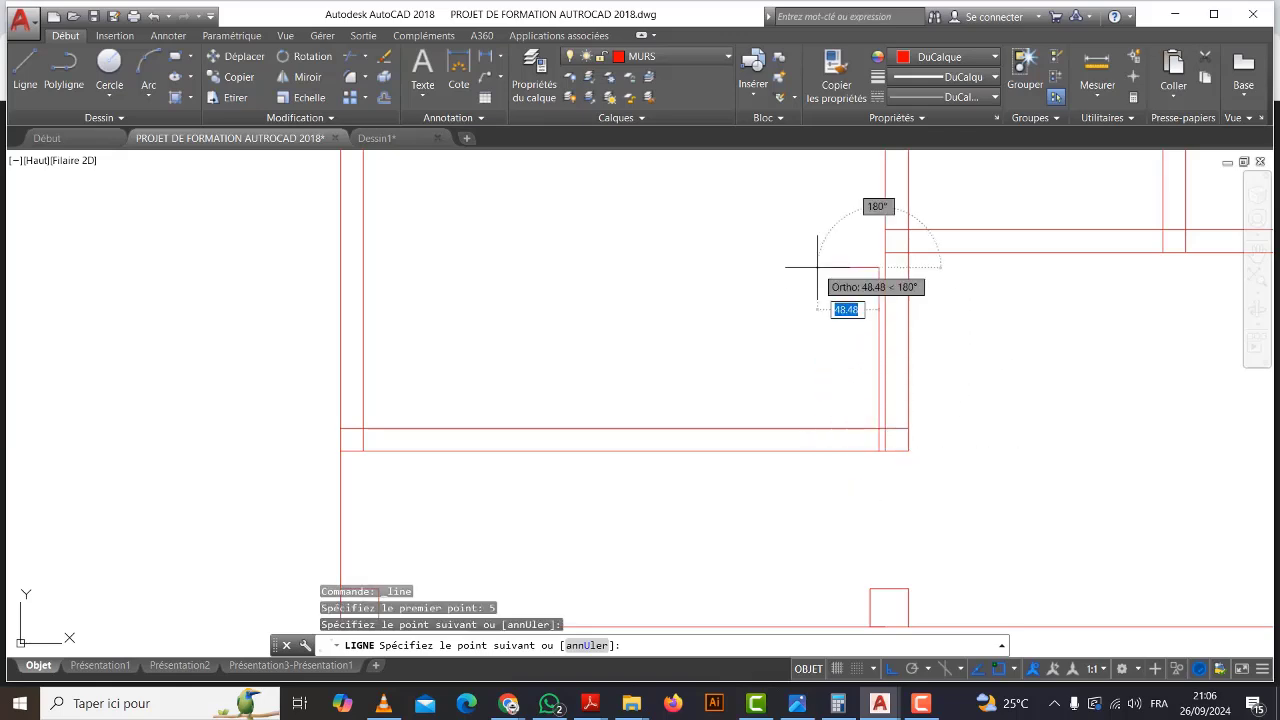
pyautogui.press('Escape')
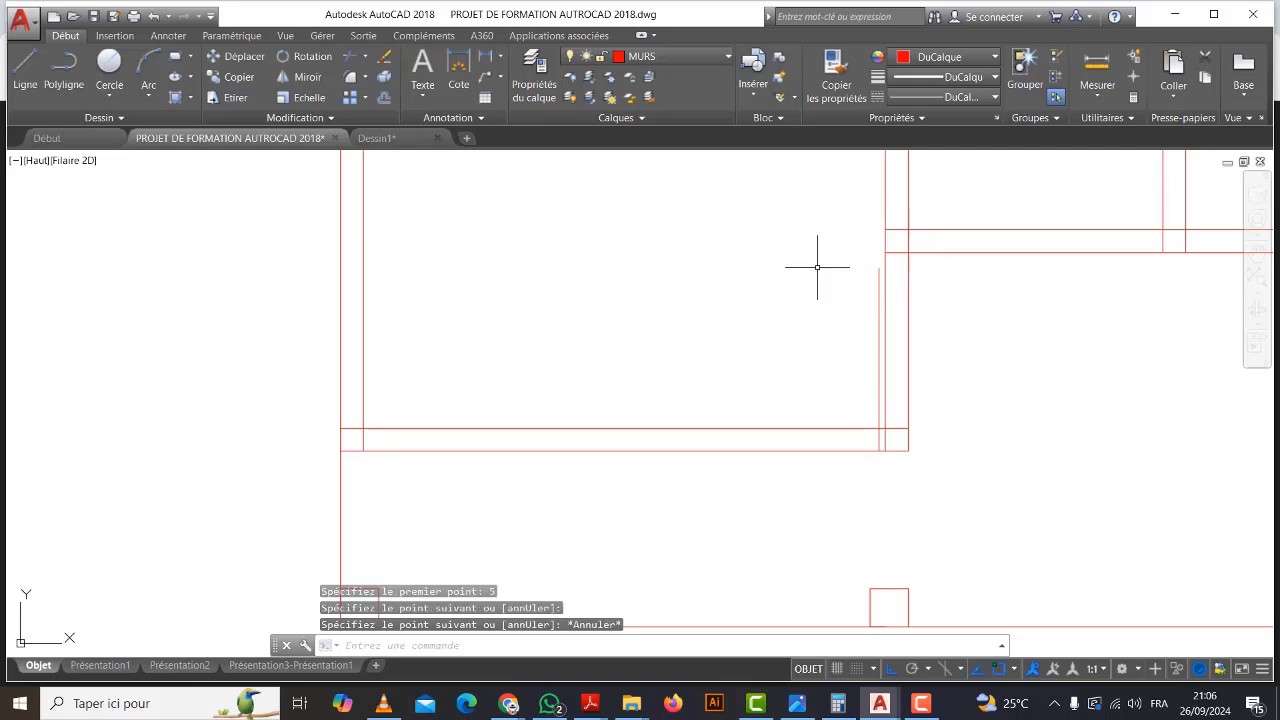
# Offset the new vertical line 150 units to the left to mark the other side of the double-door opening.
pyautogui.click(383, 100)
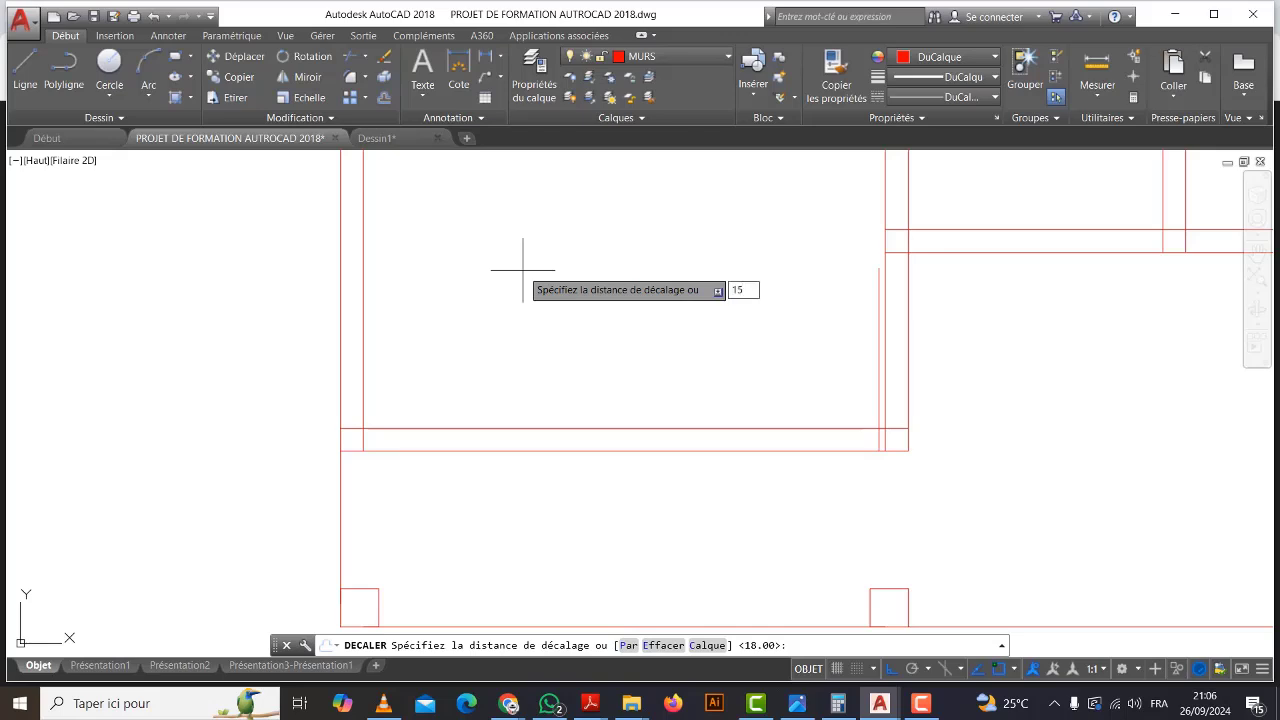
pyautogui.press('Return')
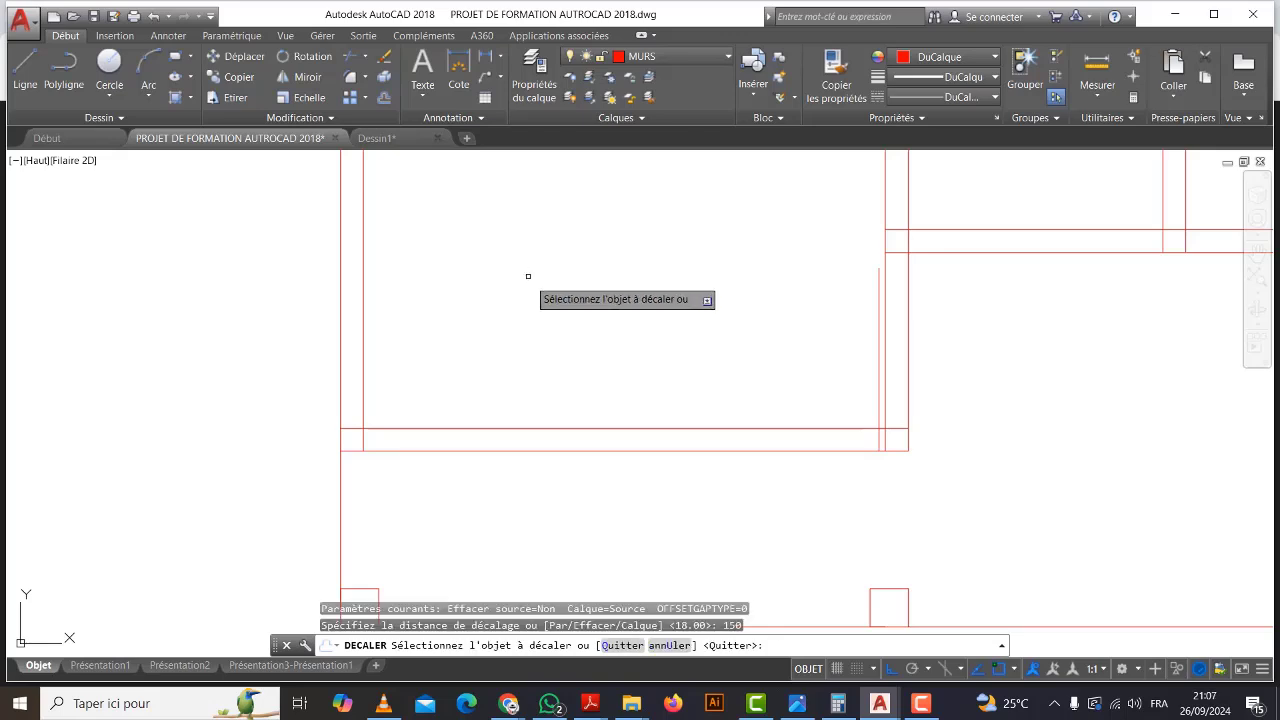
pyautogui.click(877, 345)
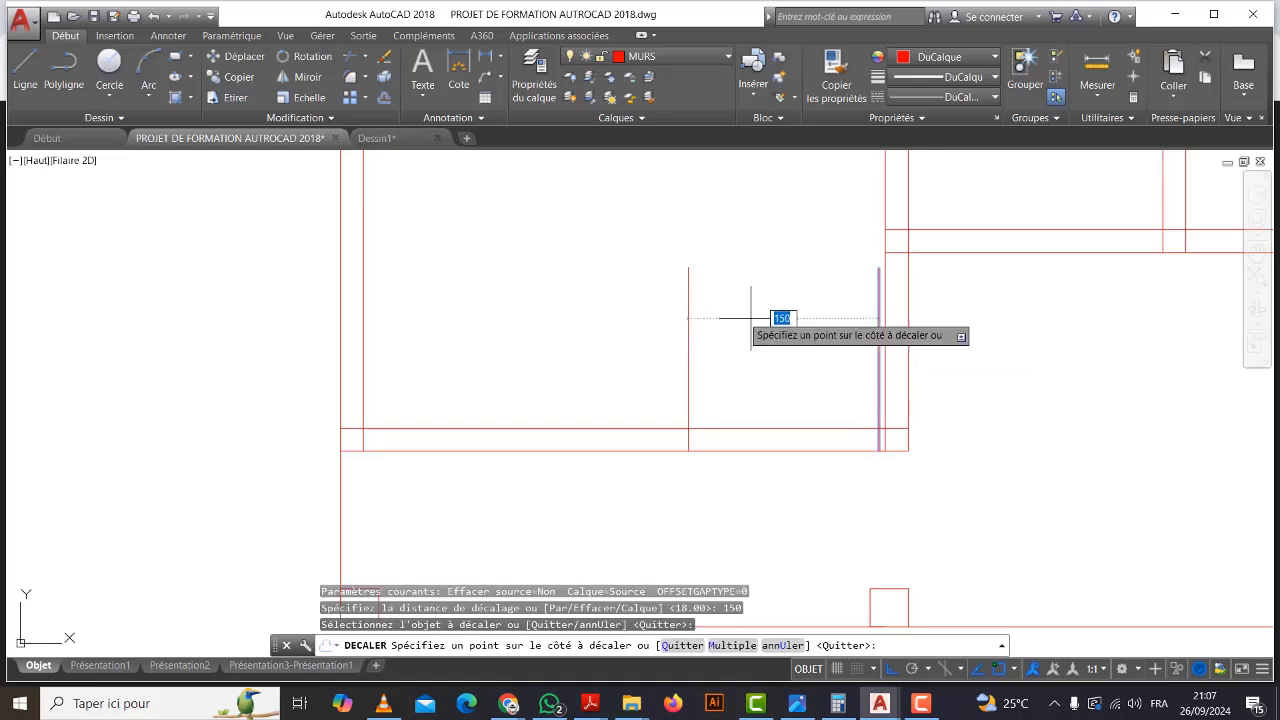
pyautogui.click(591, 291)
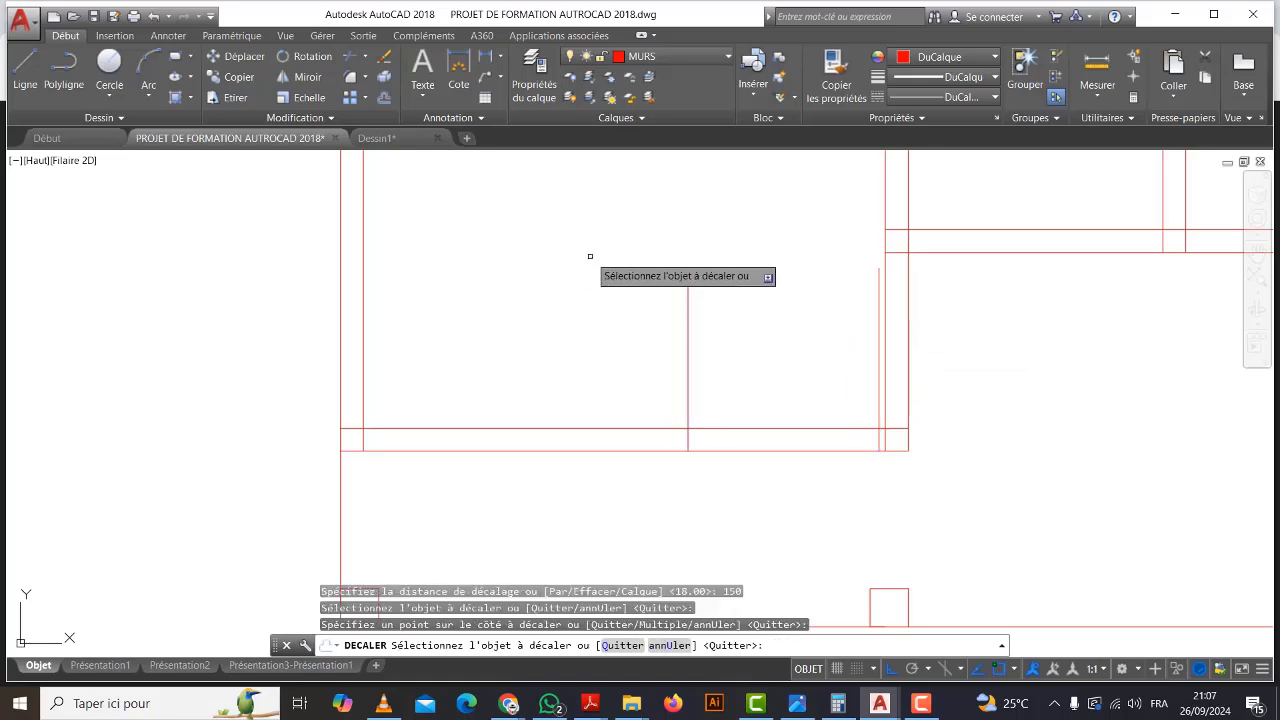
pyautogui.press('Escape')
pyautogui.scroll(-3, 623, 286)
pyautogui.moveTo(623, 286)
pyautogui.mouseDown(button='middle')
pyautogui.moveTo(837, 471)
pyautogui.moveTo(801, 433)
pyautogui.moveTo(801, 408)
pyautogui.mouseUp(button='middle')
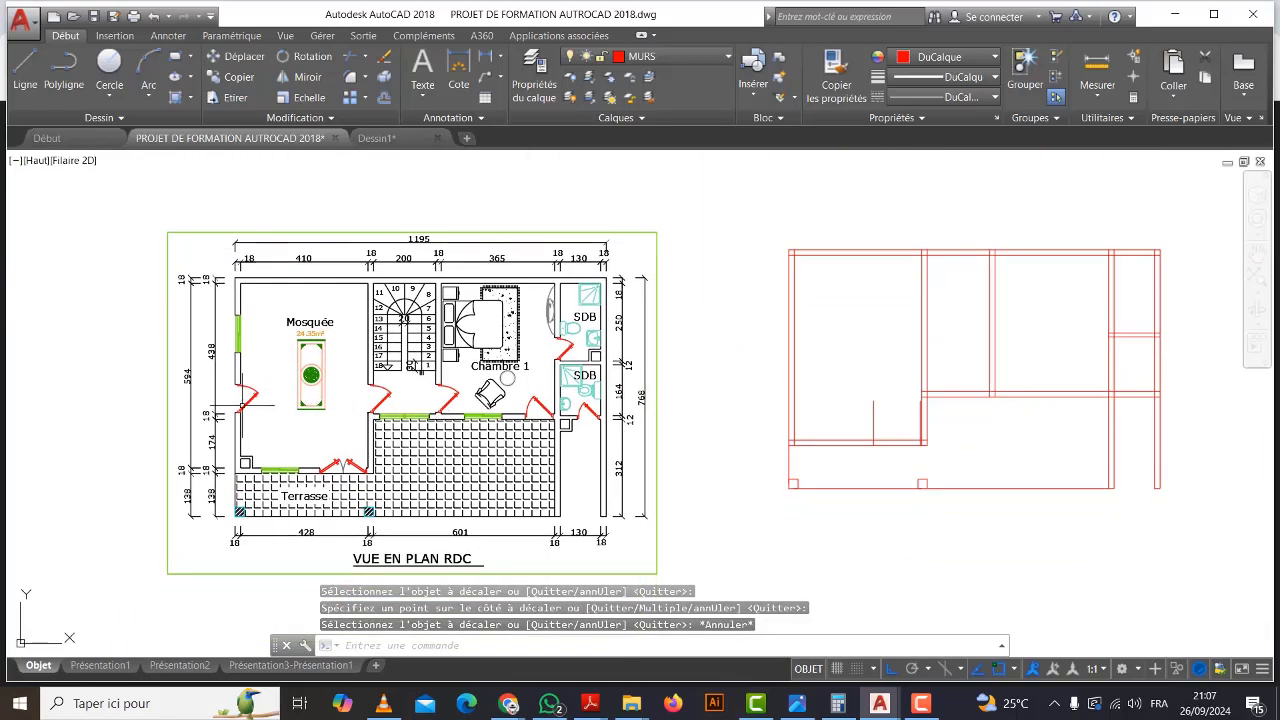
pyautogui.moveTo(258, 393); pyautogui.dragTo(268, 384, button='middle')
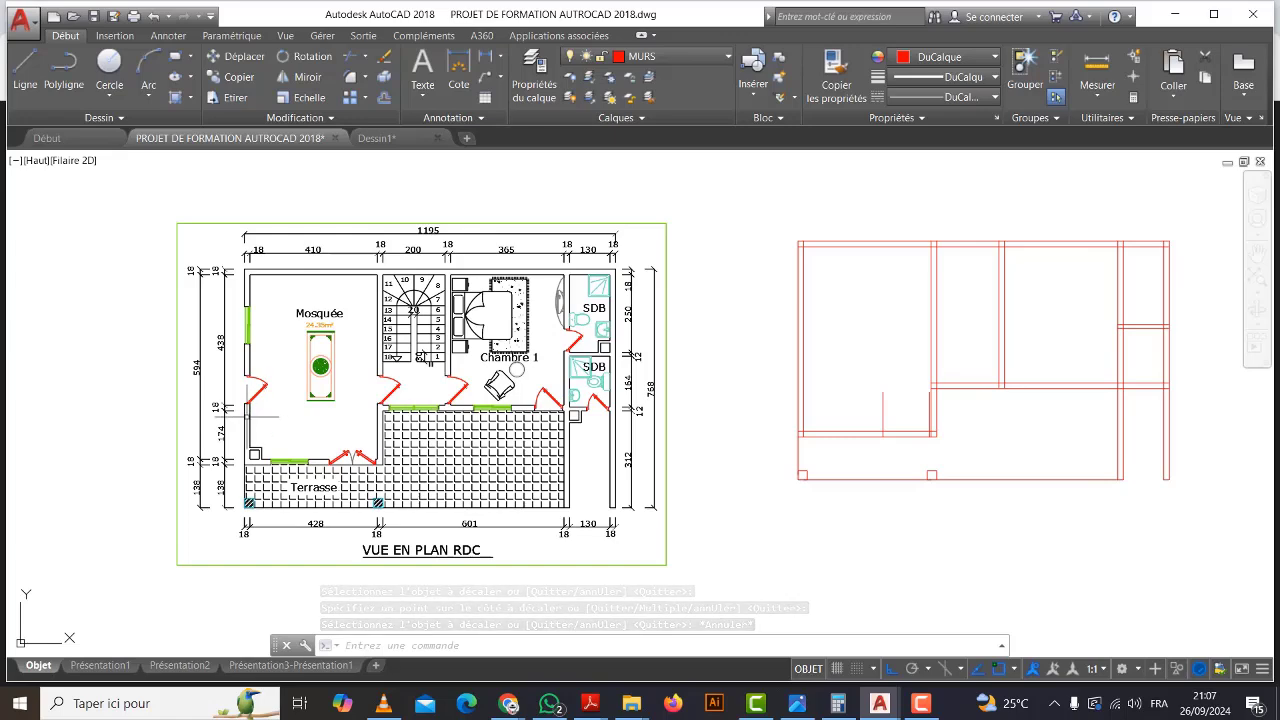
# Examine the door positions in the walls around the staircase on the reference plan and compare them with the red wall layout.
pyautogui.scroll(2, 264, 410)
pyautogui.moveTo(325, 413); pyautogui.dragTo(362, 414, button='middle')
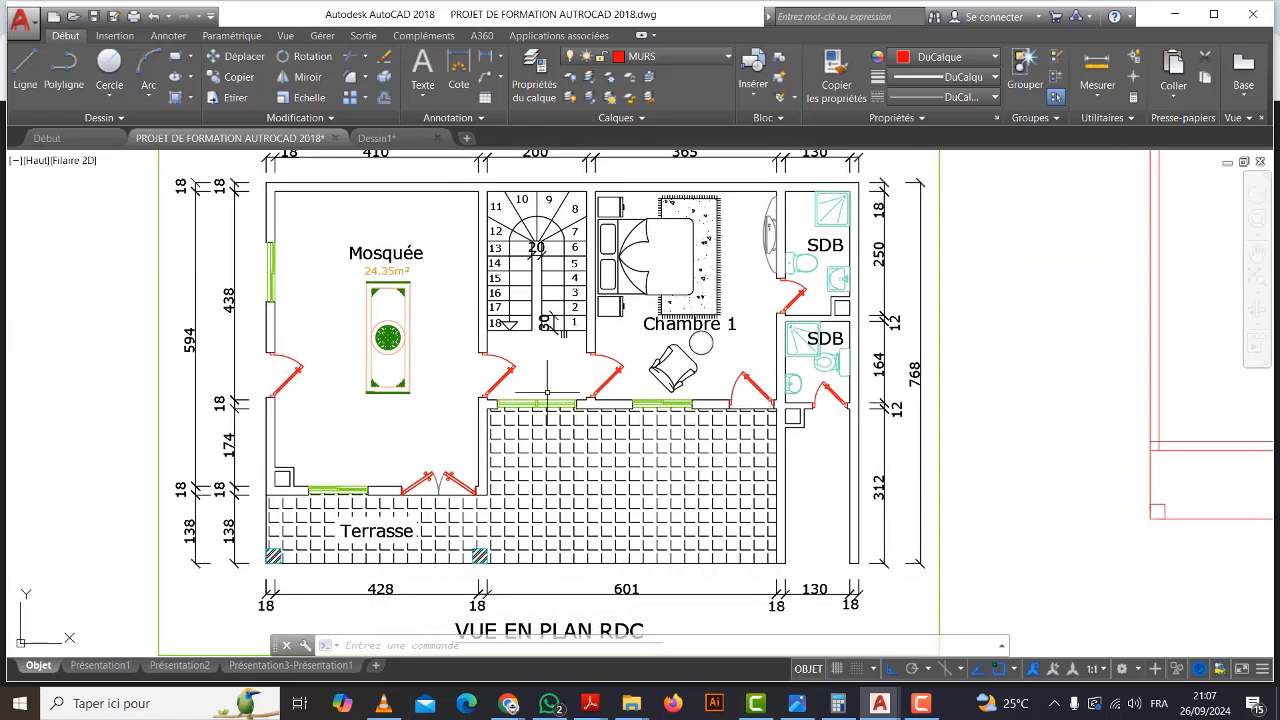
pyautogui.scroll(-2, 299, 405)
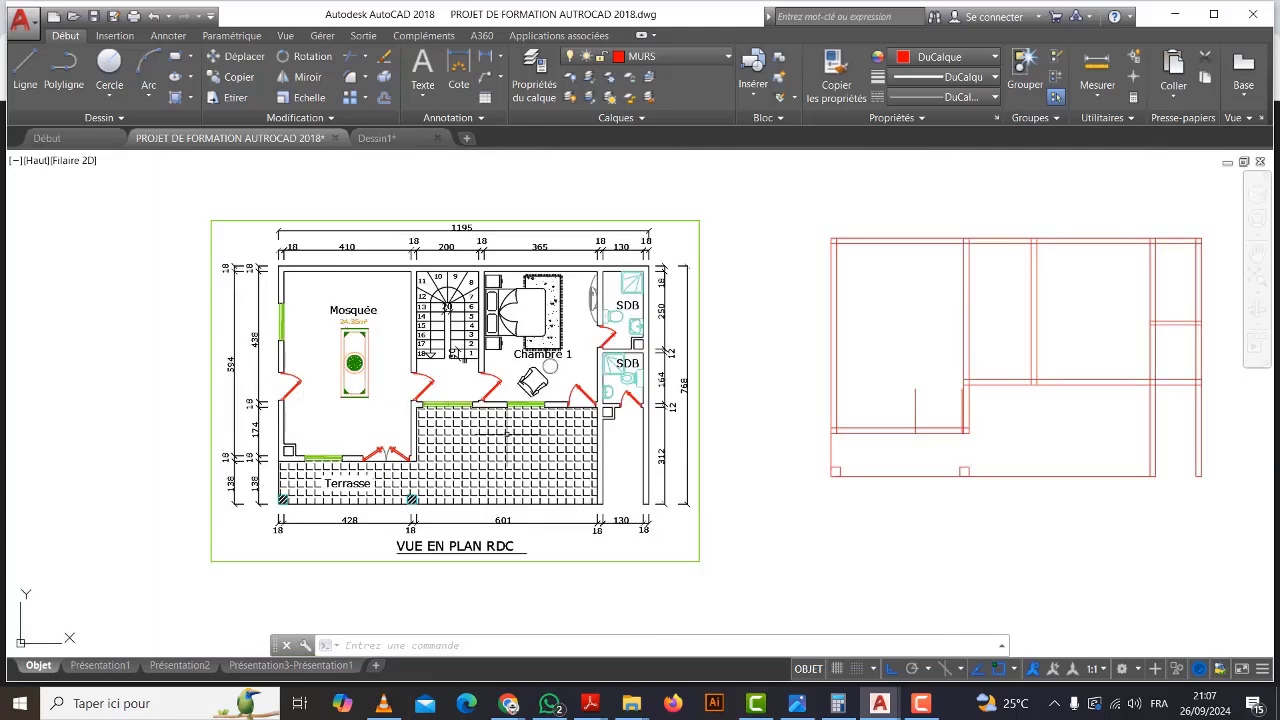
pyautogui.moveTo(821, 469); pyautogui.dragTo(739, 486, button='middle')
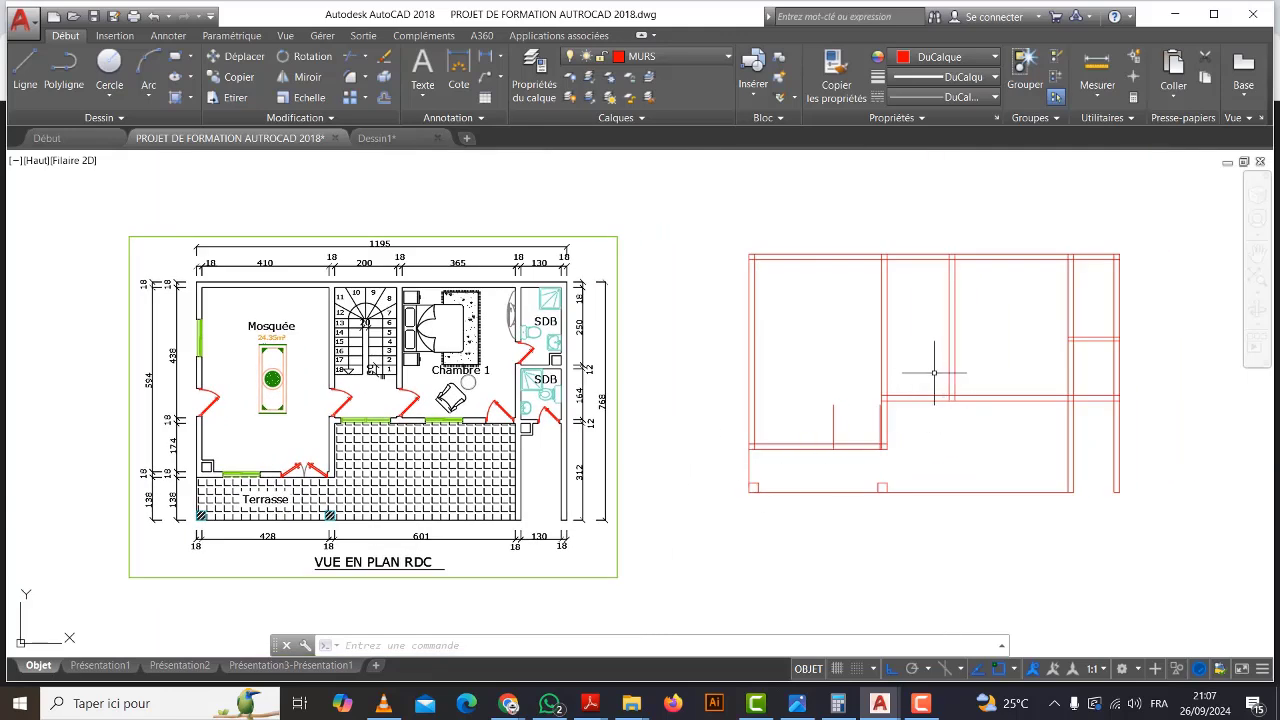
pyautogui.scroll(-1, 929, 389)
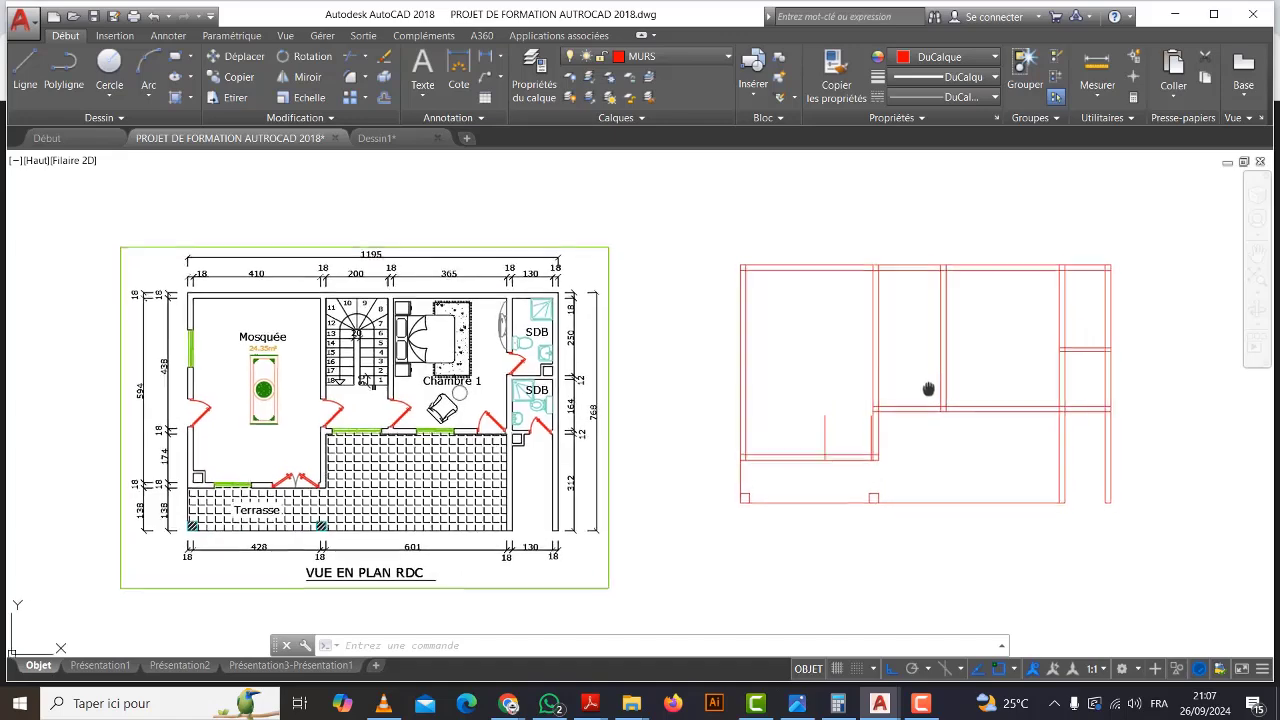
pyautogui.scroll(3, 894, 400)
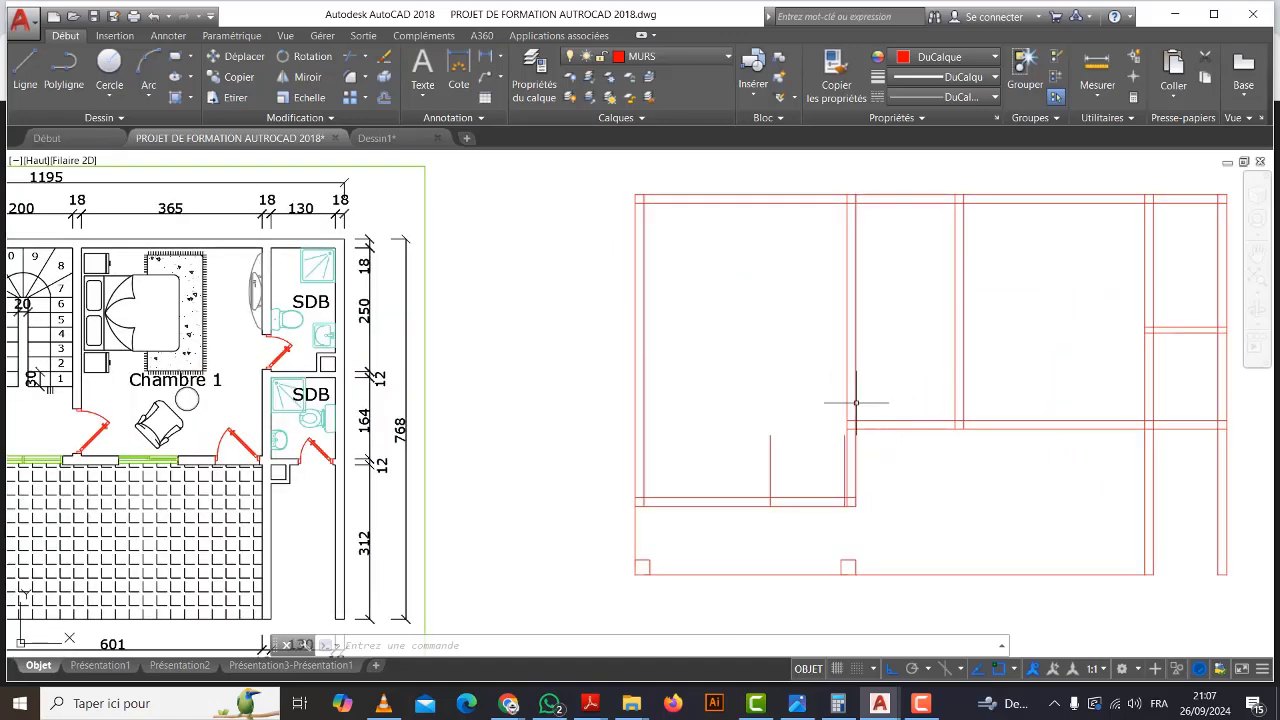
pyautogui.scroll(-2, 930, 396)
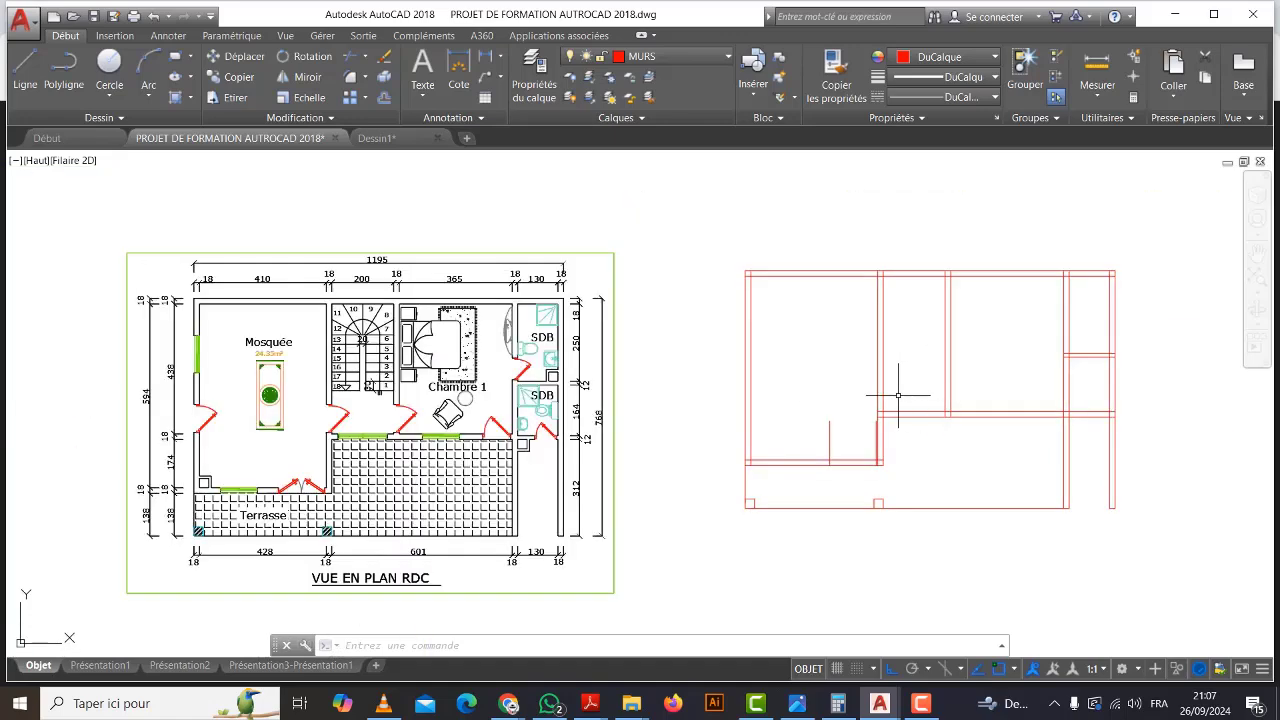
# Draw a horizontal line 5 units above the lower wall's inner face, from the Mosquée–staircase wall rightward past the staircase–Chambre 1 wall.
pyautogui.click(25, 72)
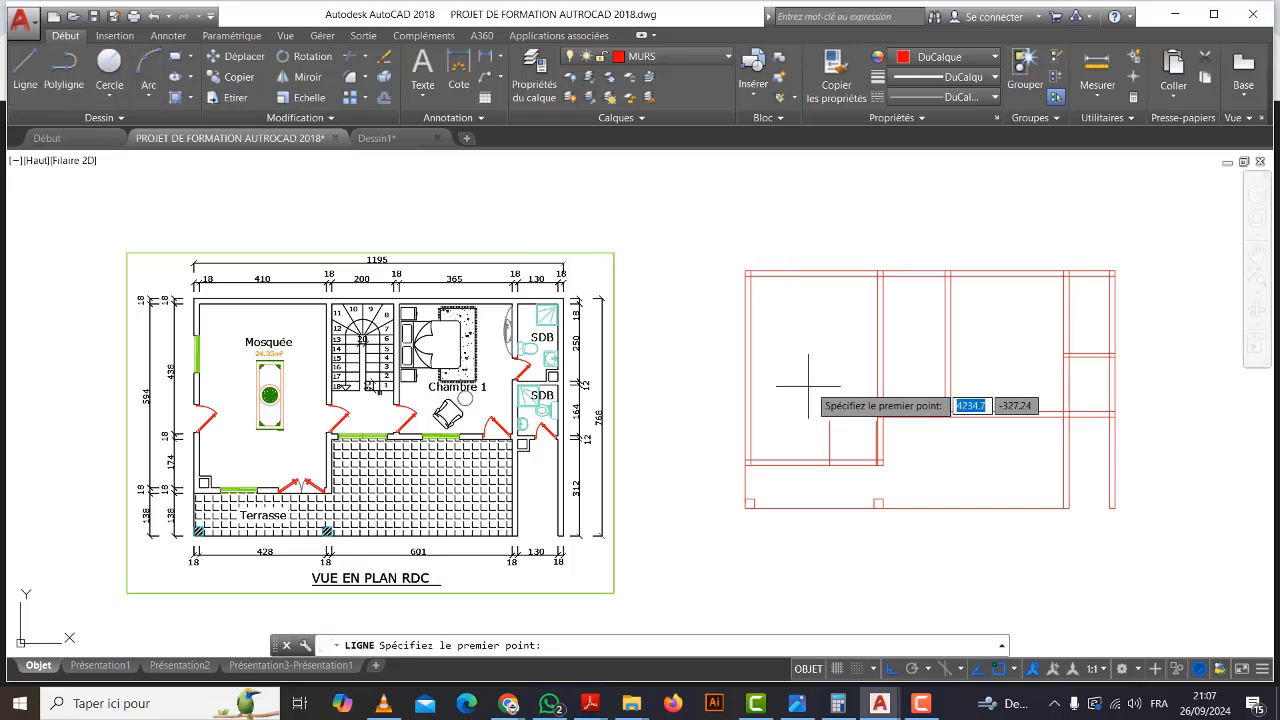
pyautogui.scroll(4, 845, 405)
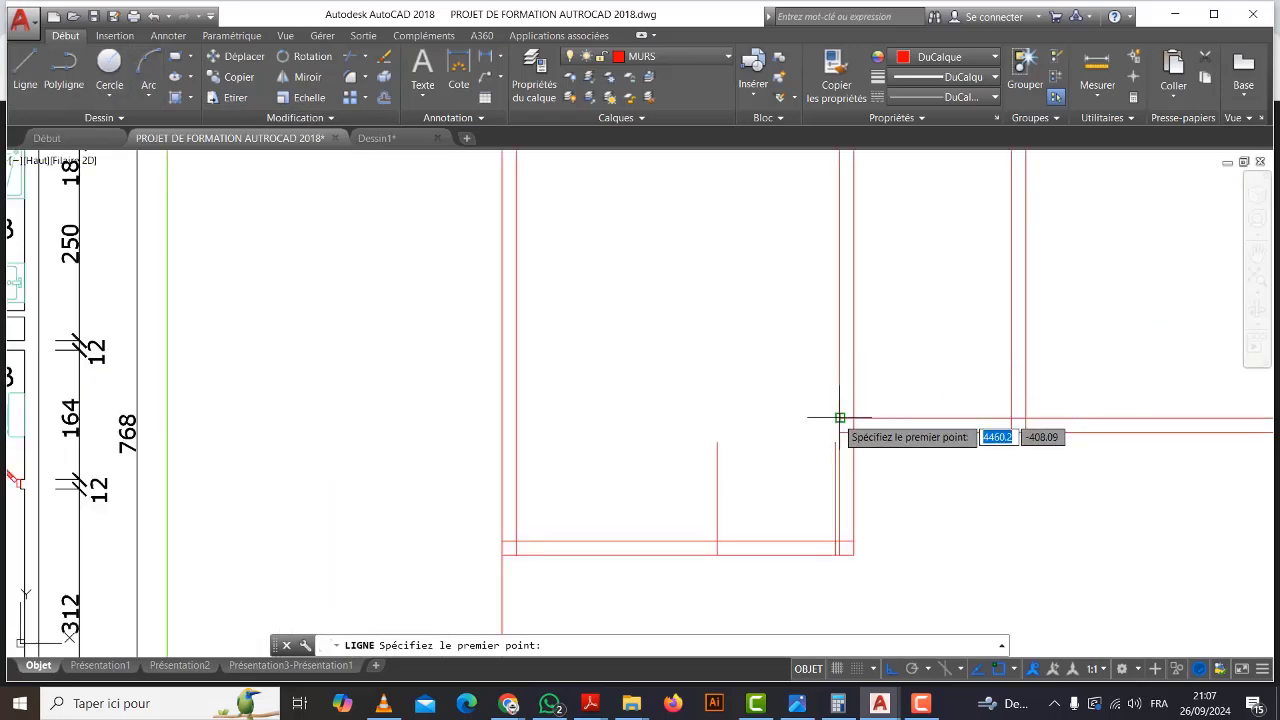
pyautogui.scroll(2, 840, 418)
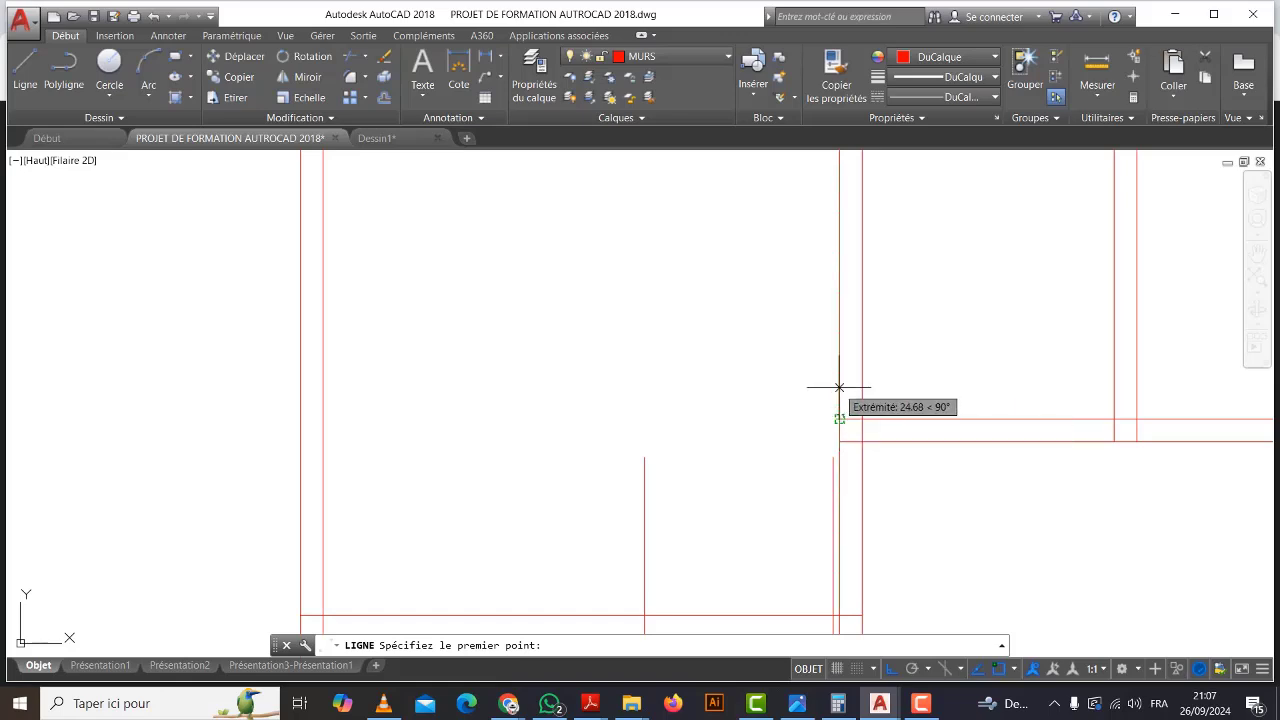
pyautogui.write('5')
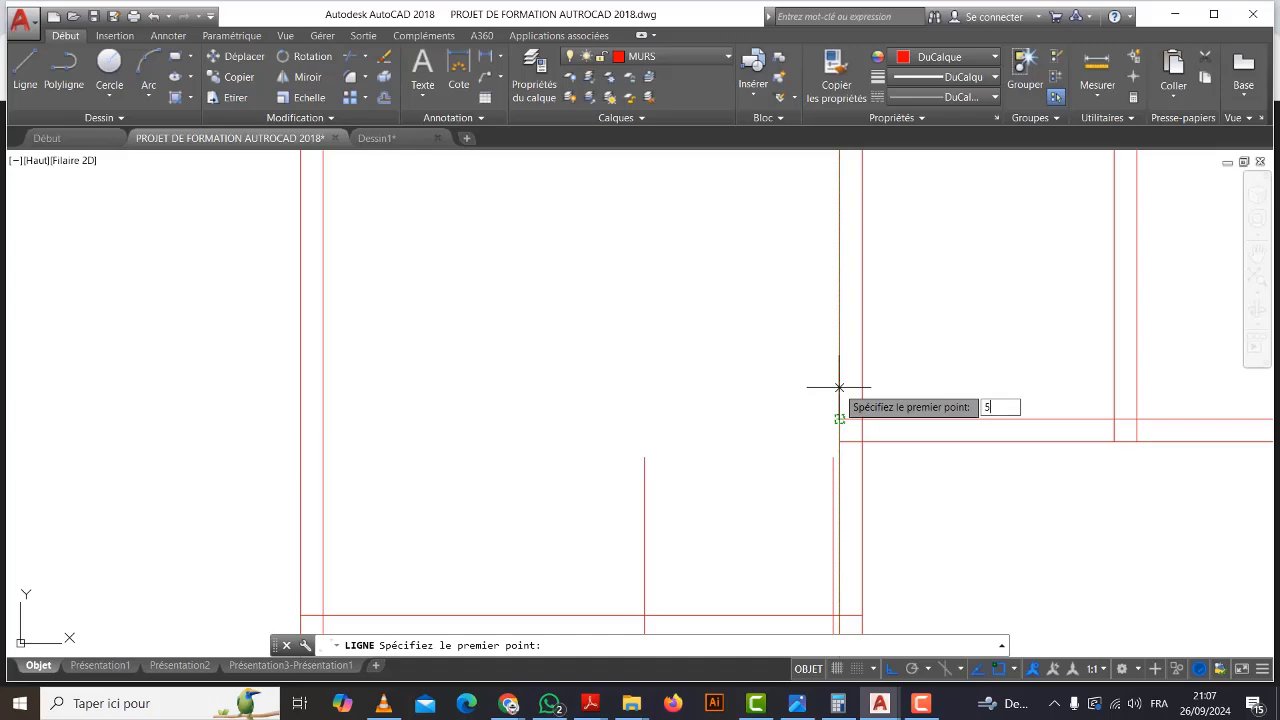
pyautogui.press('Return')
pyautogui.scroll(-4, 840, 382)
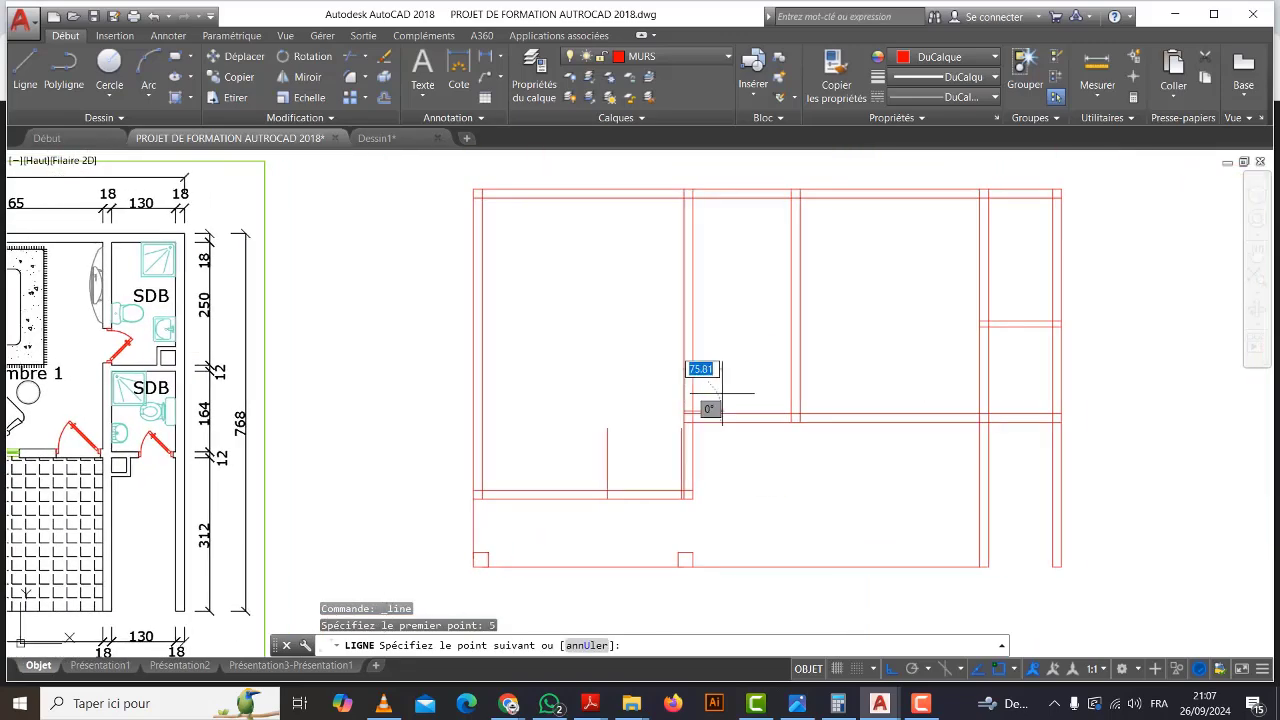
pyautogui.click(883, 377)
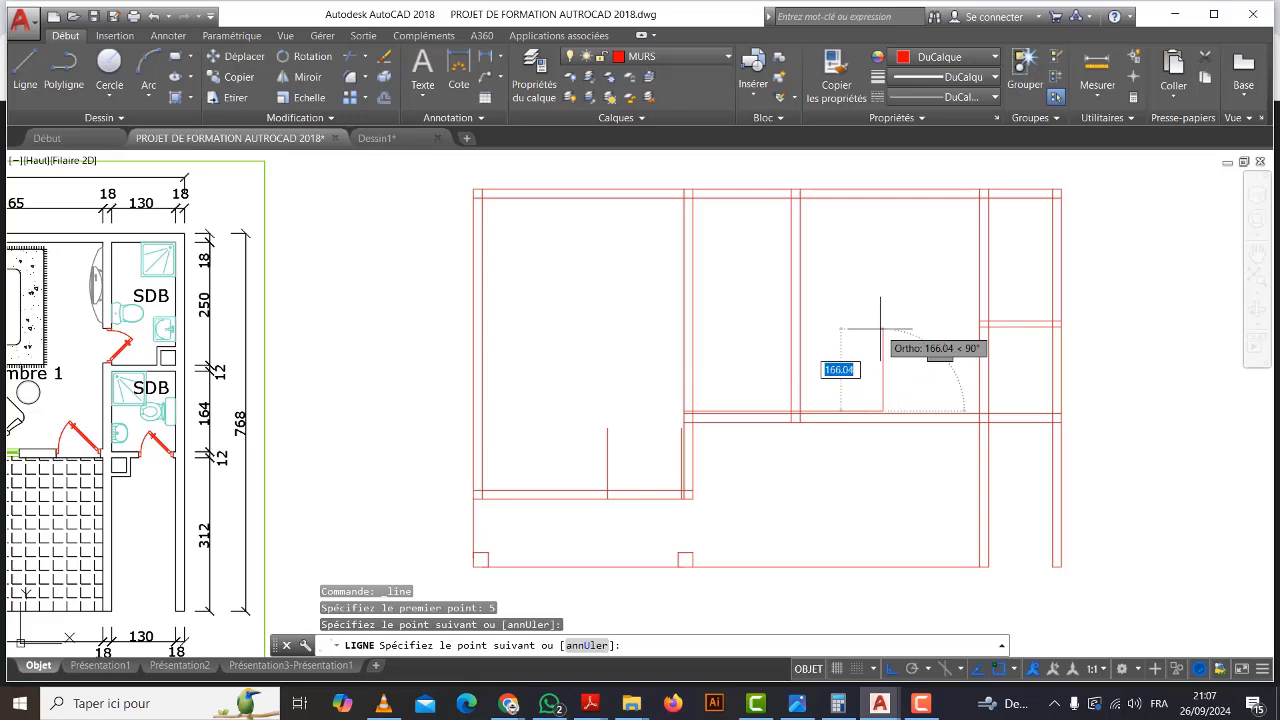
pyautogui.rightClick(881, 329)
pyautogui.click(911, 341)
# Offset the new horizontal line 90 units upward to mark the other side of the door openings in the two staircase walls.
pyautogui.scroll(5, 686, 414)
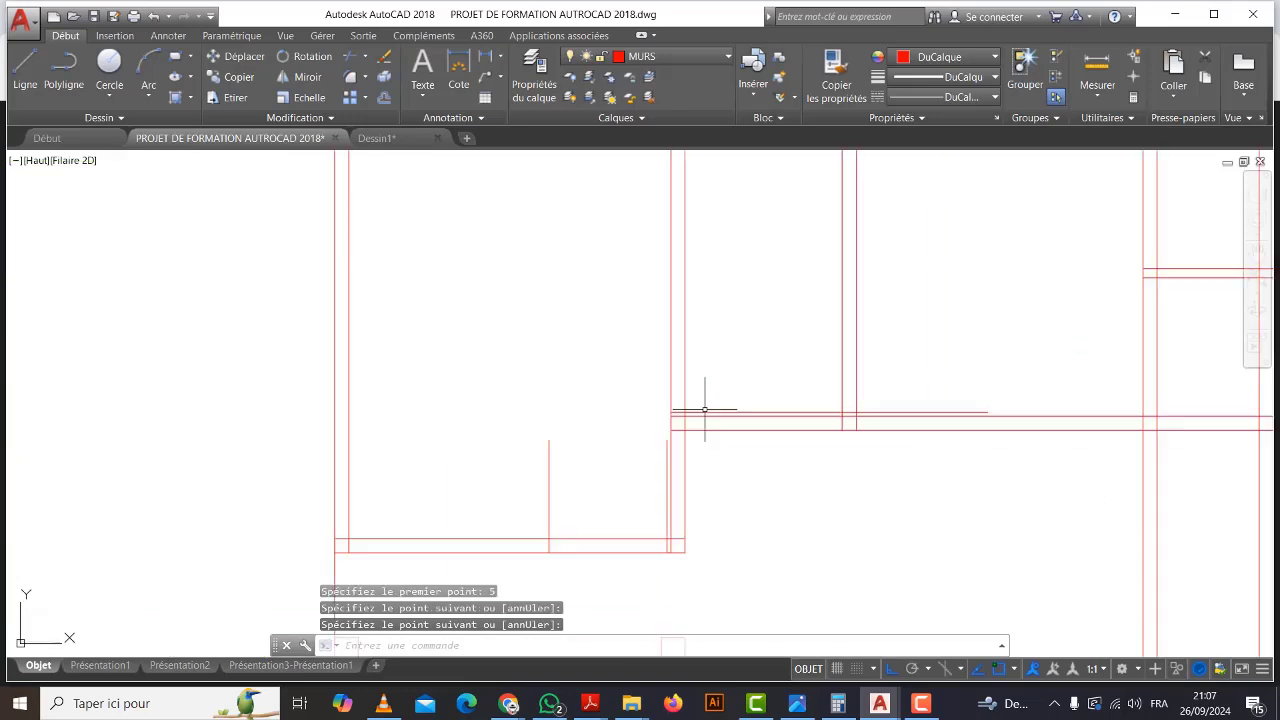
pyautogui.scroll(-5, 709, 411)
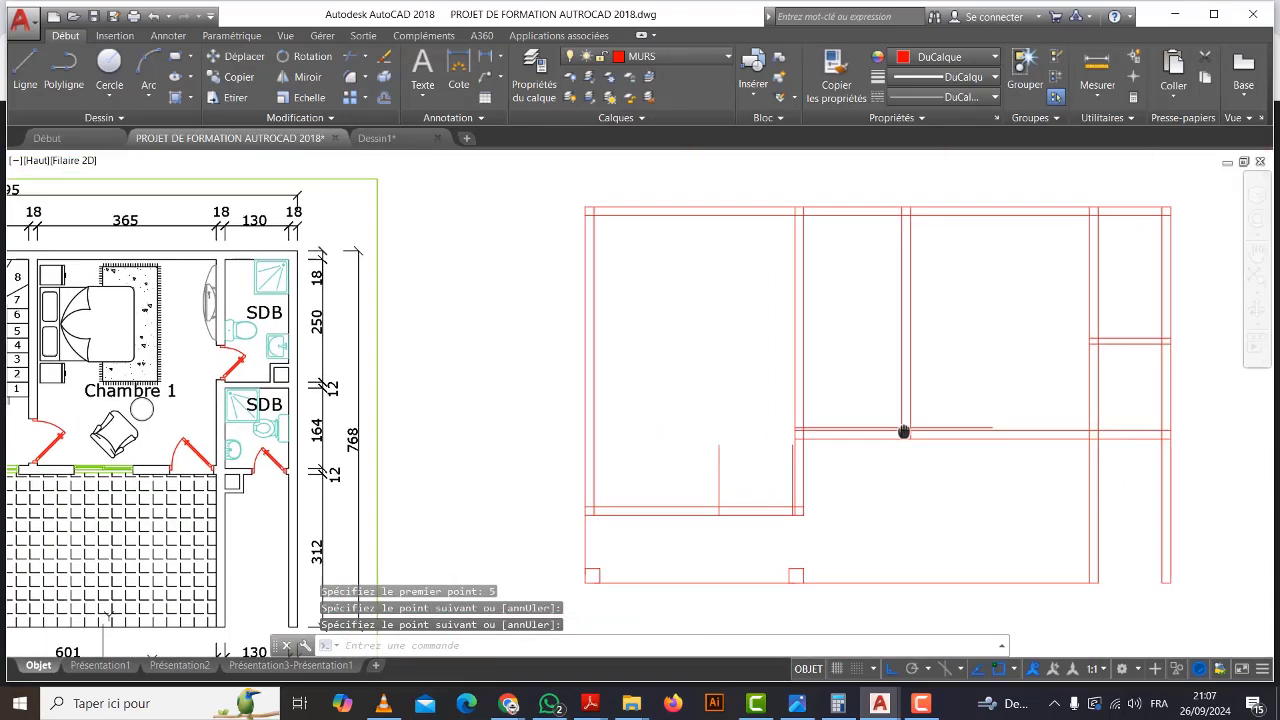
pyautogui.click(385, 99)
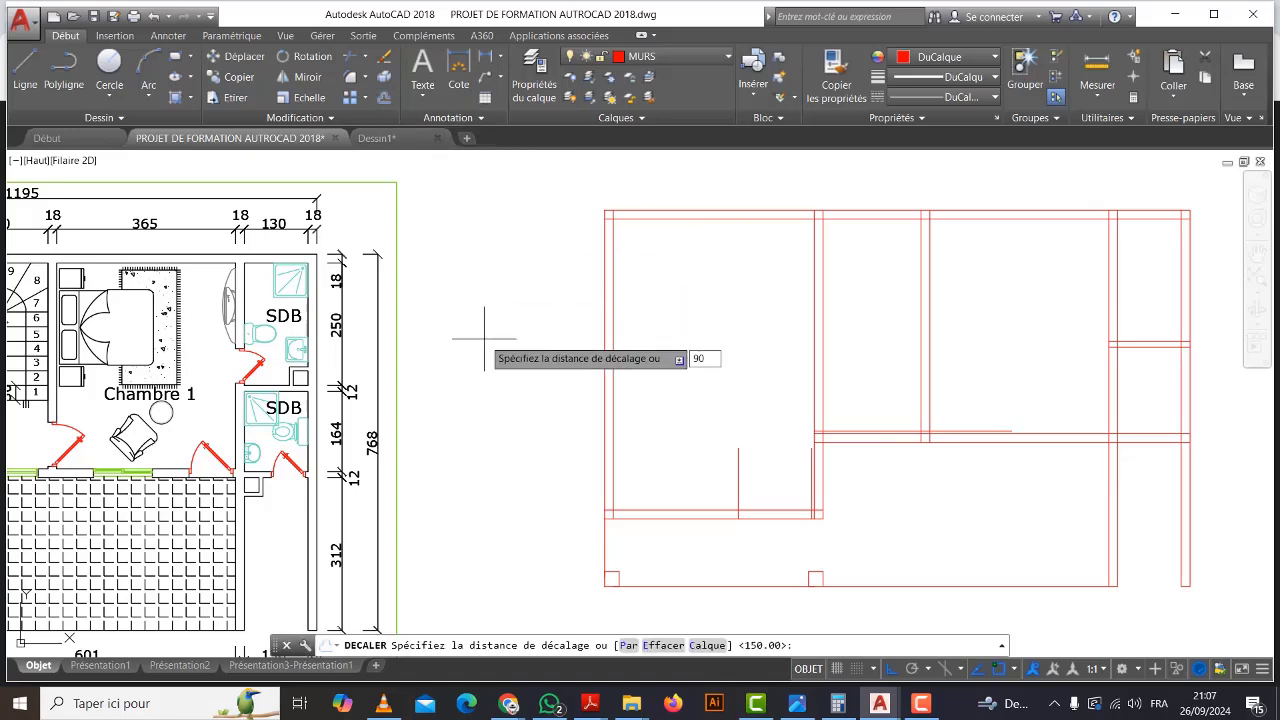
pyautogui.press('Return')
pyautogui.scroll(2, 869, 423)
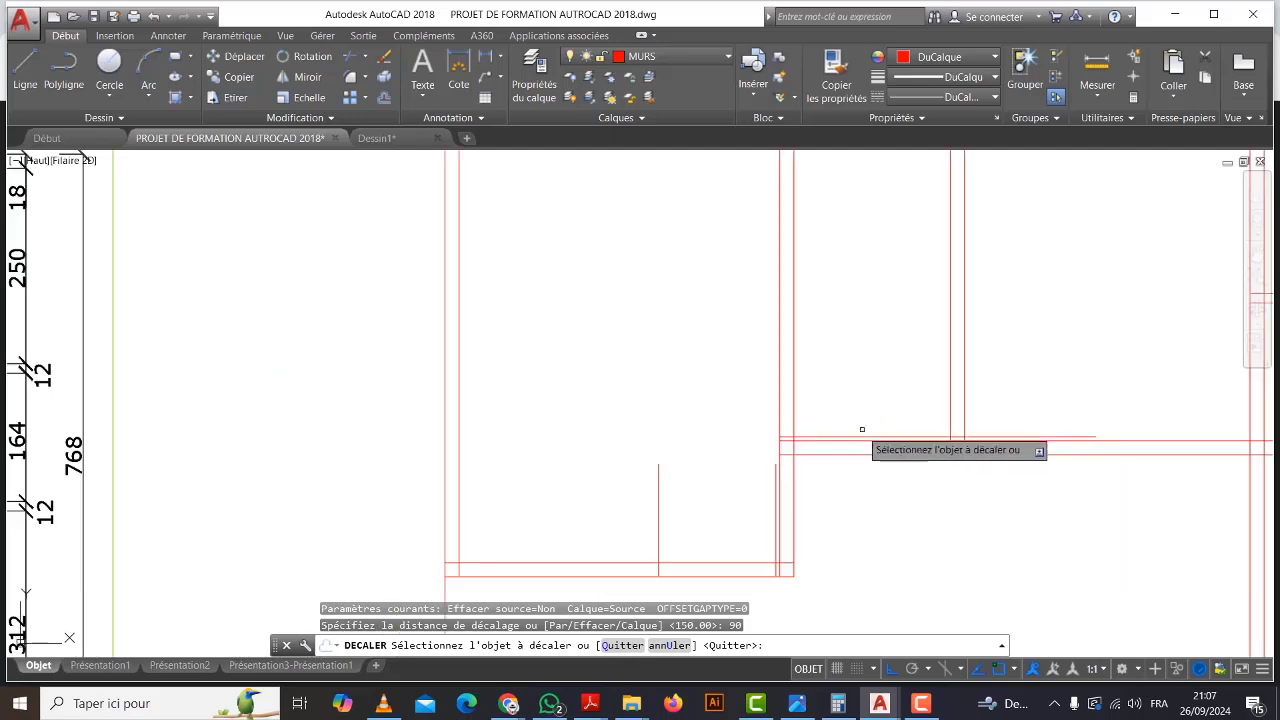
pyautogui.click(855, 435)
pyautogui.click(842, 300)
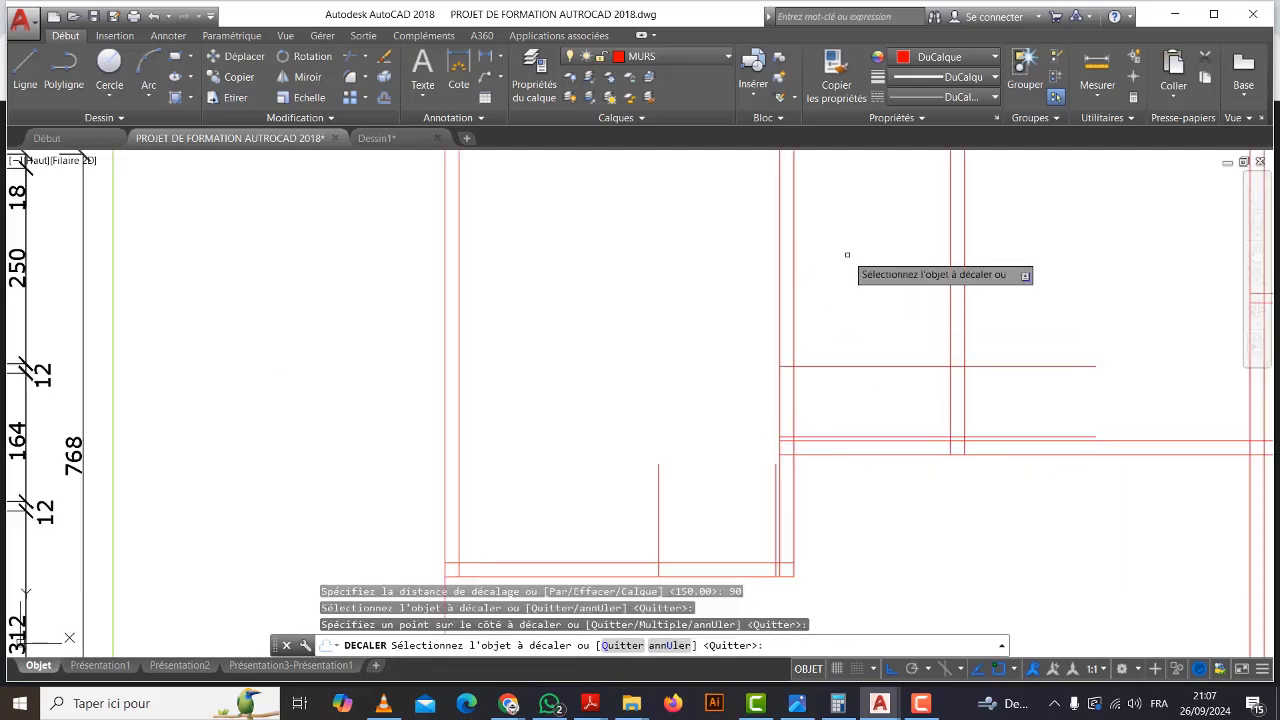
pyautogui.scroll(-2, 847, 254)
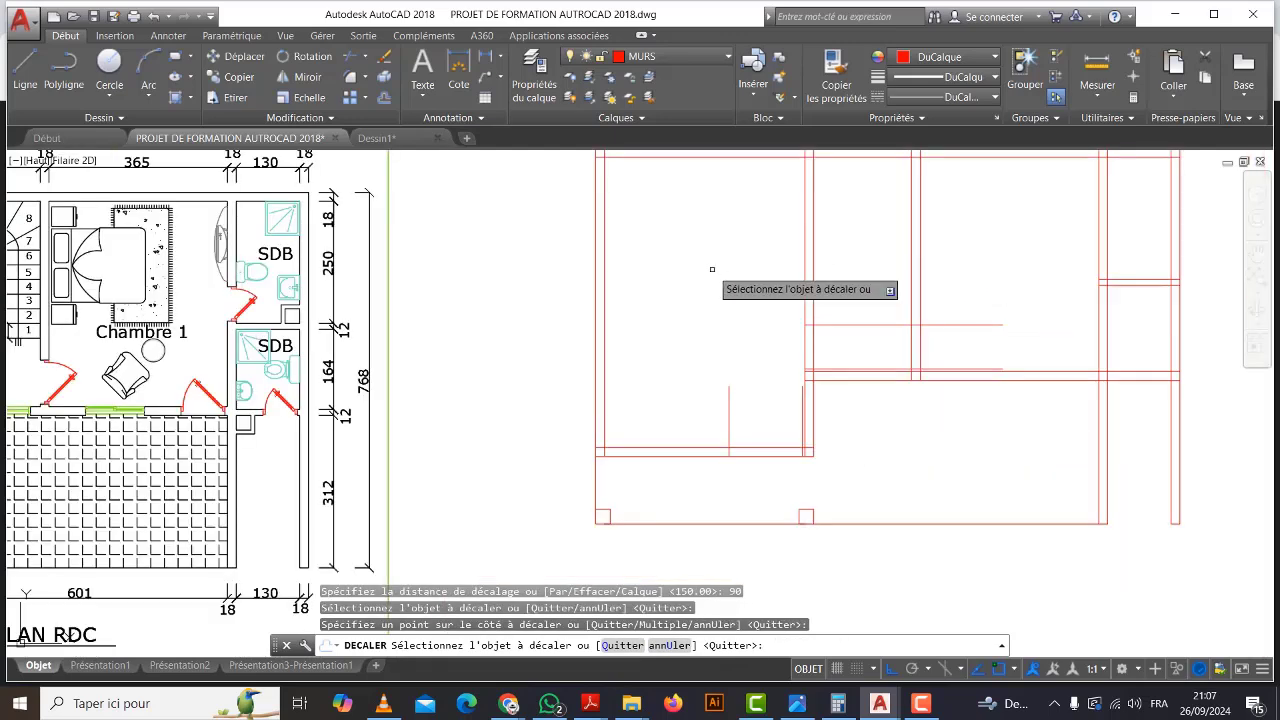
pyautogui.rightClick(712, 267)
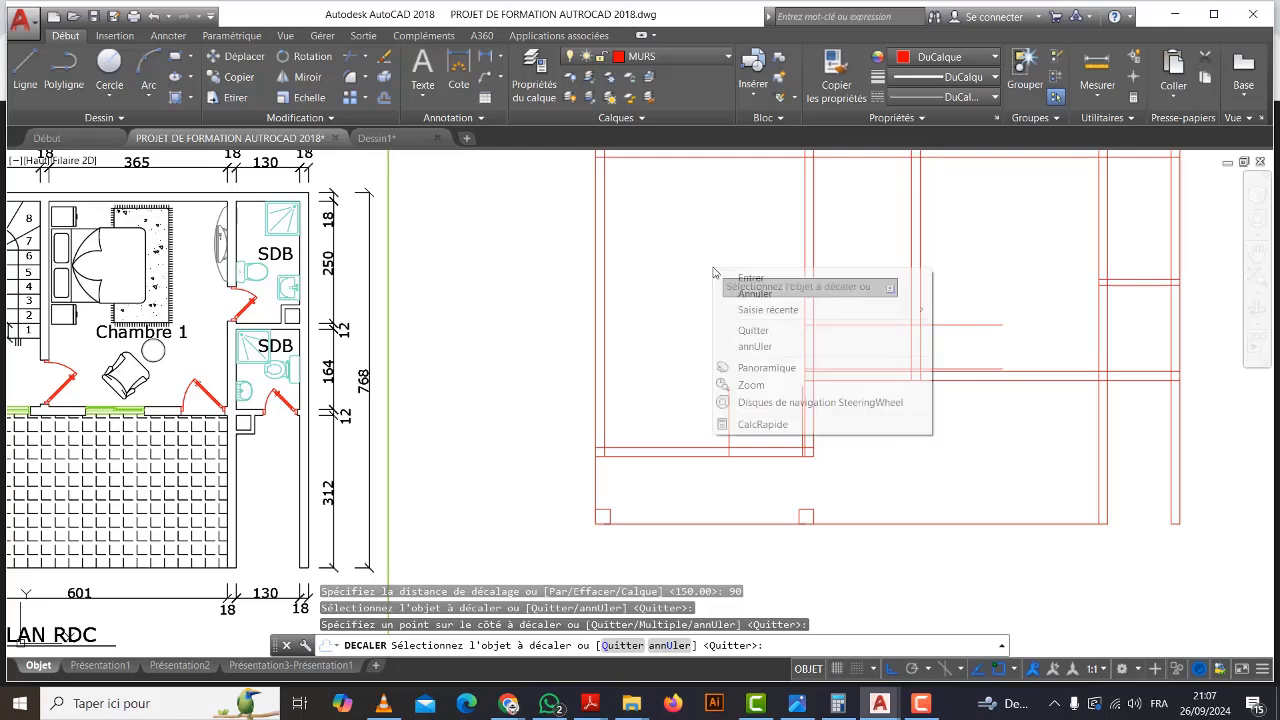
pyautogui.click(750, 278)
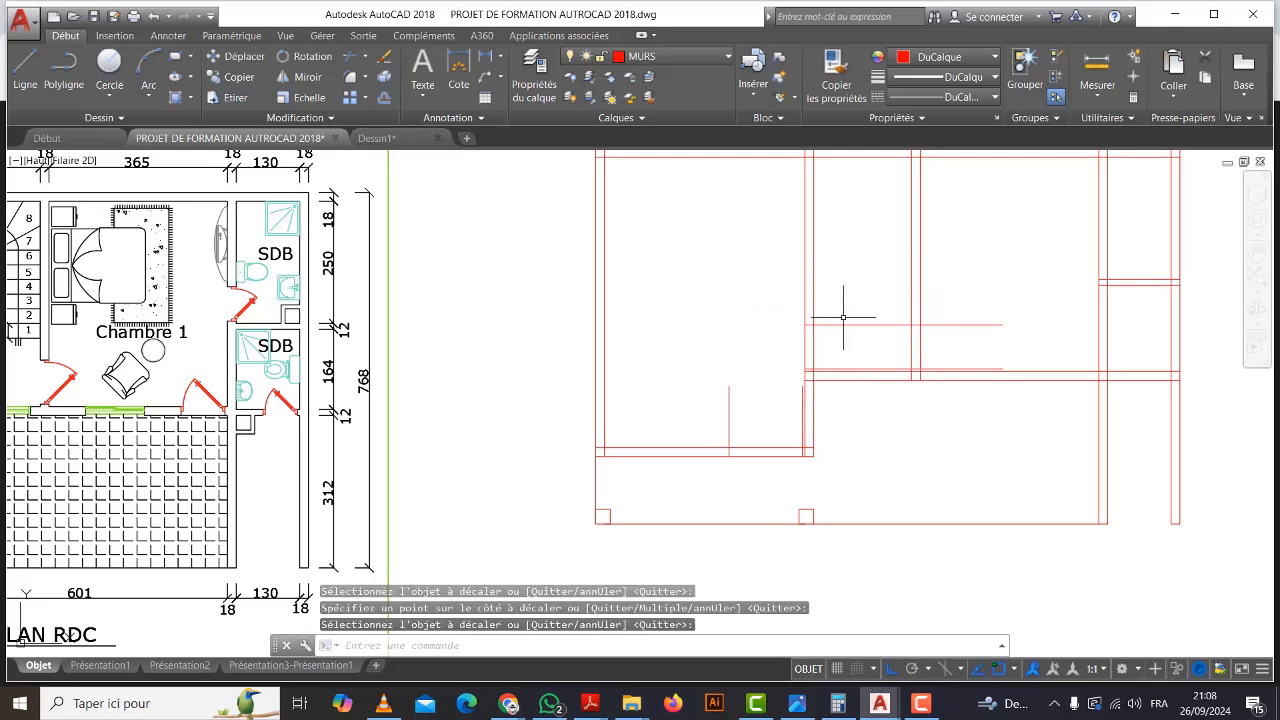
# Start trimming the red wall layout at the door guide lines, using all objects as cutting edges.
pyautogui.moveTo(955, 340); pyautogui.dragTo(904, 370, button='middle')
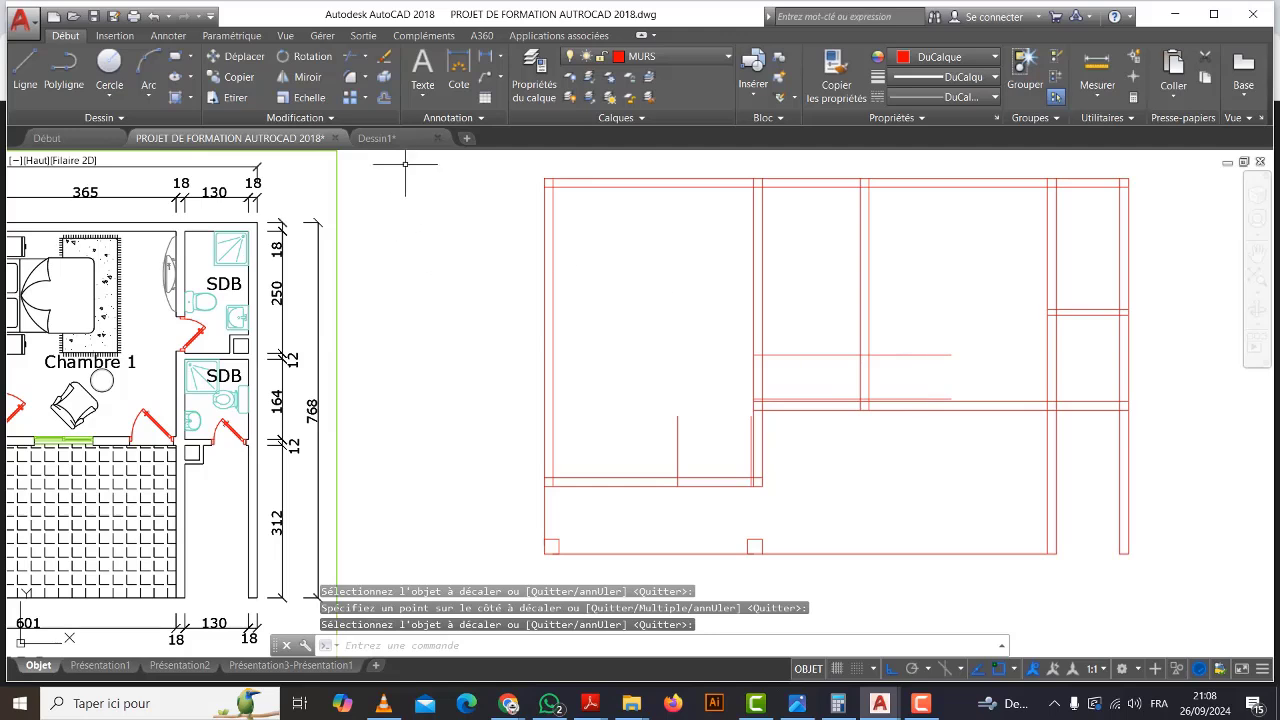
pyautogui.click(366, 57)
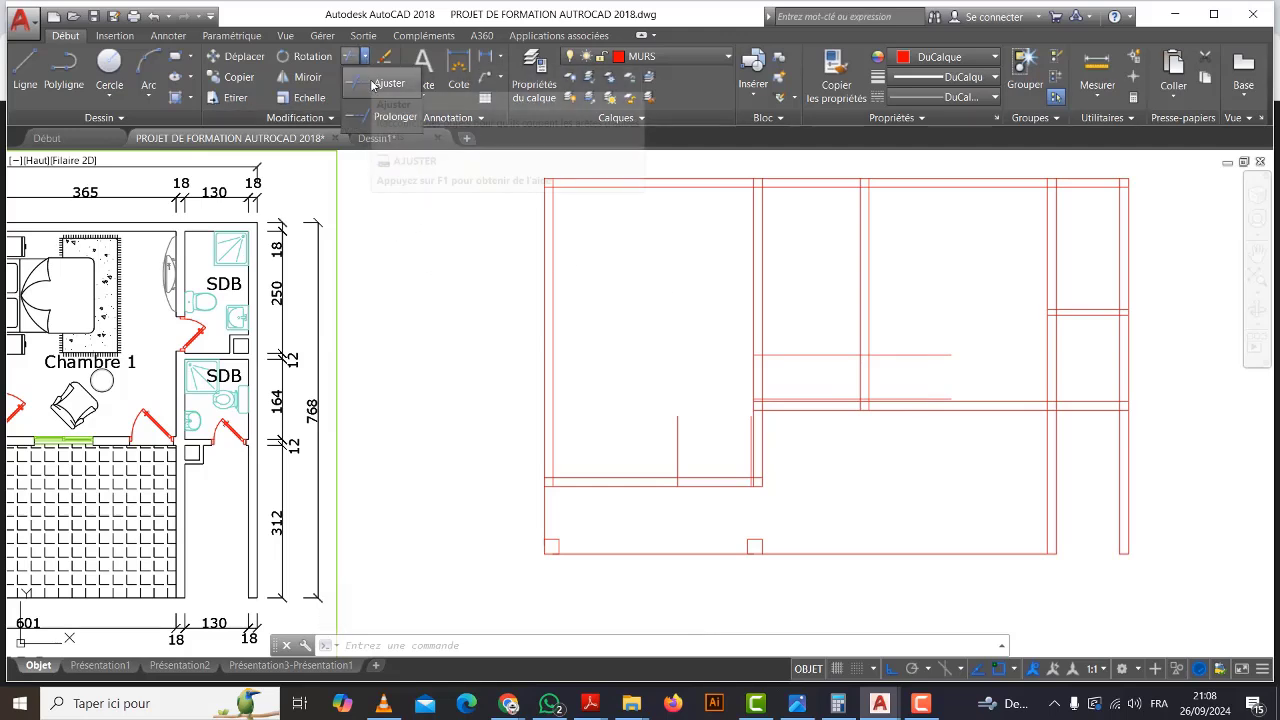
pyautogui.click(374, 84)
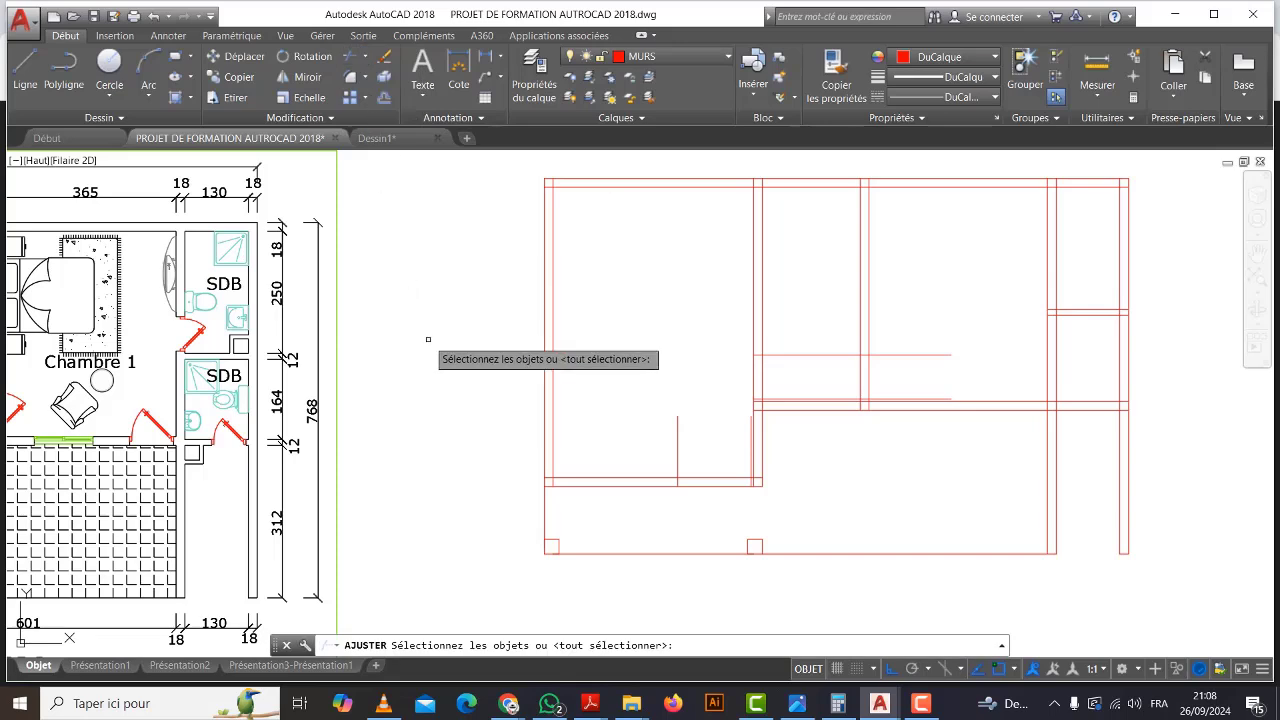
pyautogui.press('Return')
pyautogui.scroll(3, 906, 374)
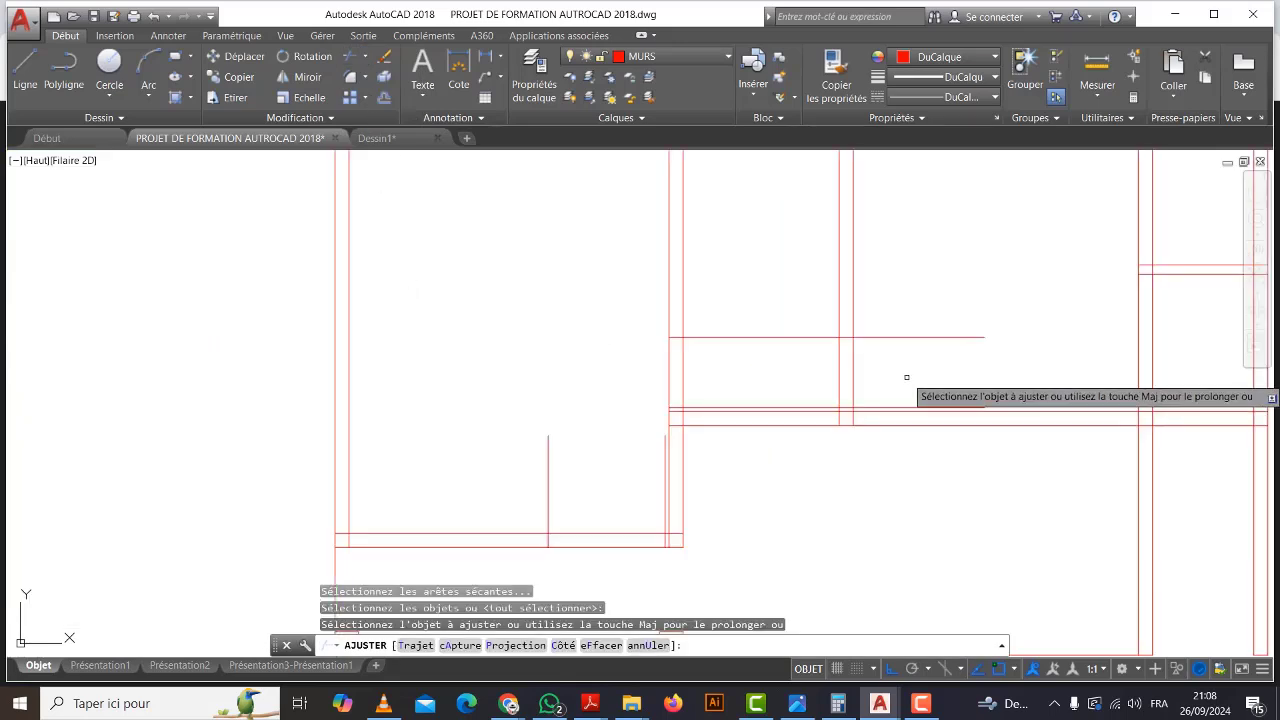
# Trim the two interior vertical walls between the horizontal guide lines to open their doorways, and trim away the excess guide lines.
pyautogui.click(913, 371)
pyautogui.click(617, 358)
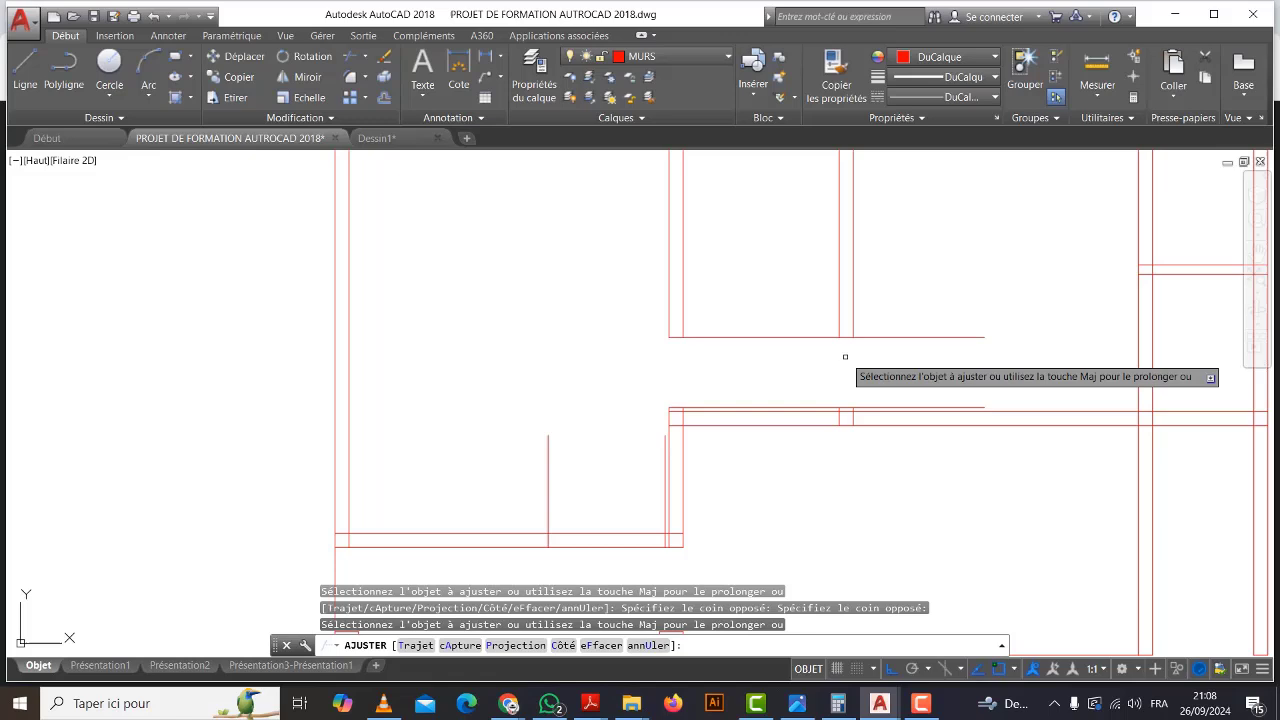
pyautogui.click(771, 365)
pyautogui.click(748, 295)
pyautogui.click(905, 376)
pyautogui.click(886, 309)
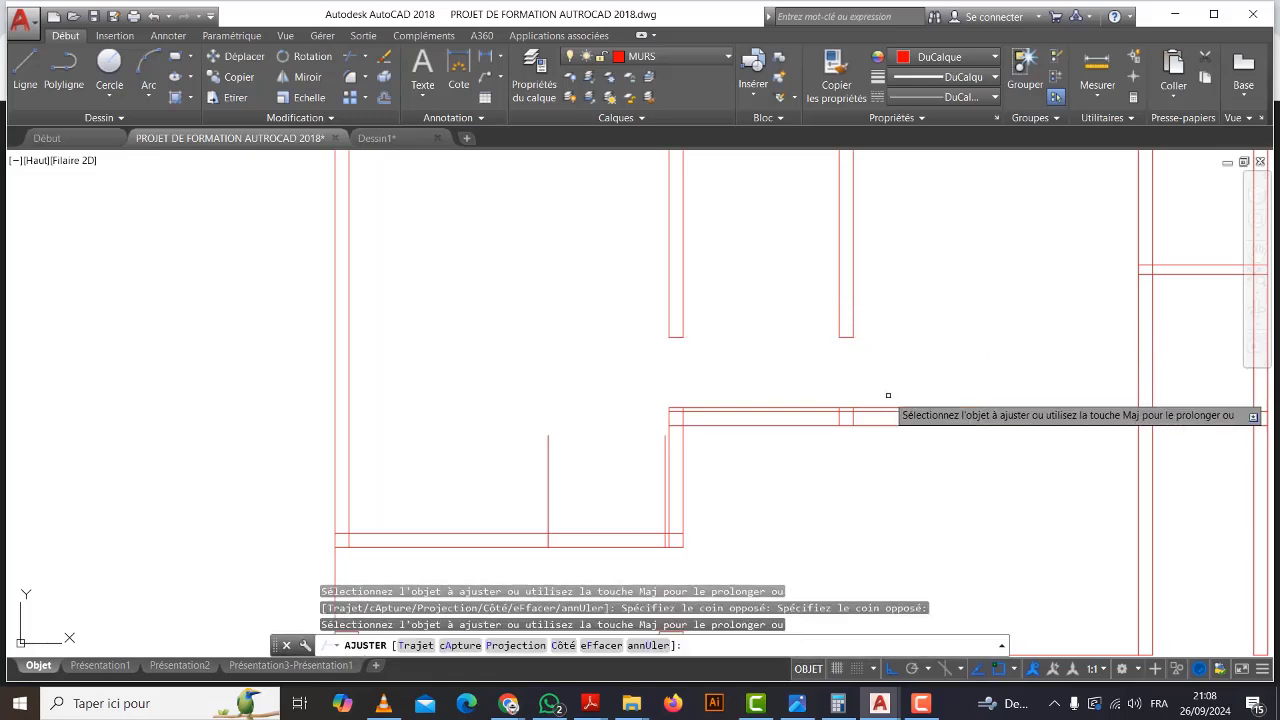
pyautogui.click(766, 406)
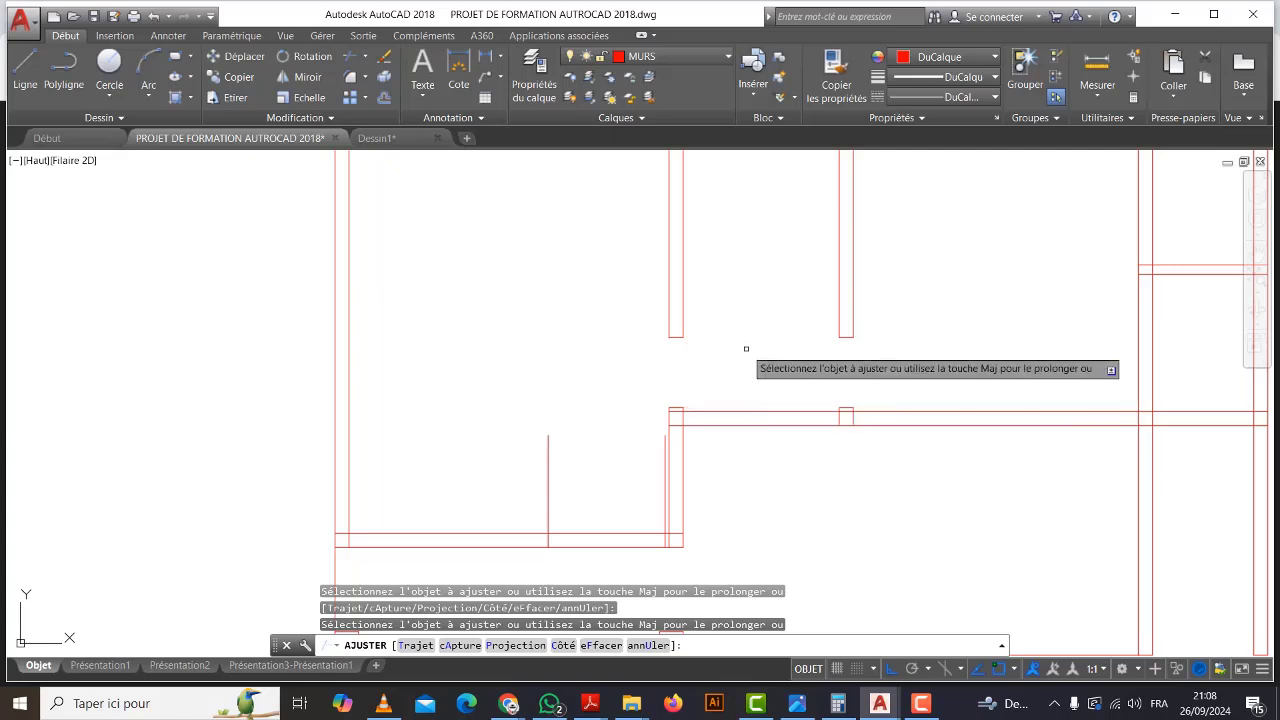
# Trim the lower-left room's bottom wall between the two vertical guide lines to open its doorway, and trim the protruding guide ends.
pyautogui.scroll(-2, 746, 350)
pyautogui.click(661, 492)
pyautogui.click(643, 446)
pyautogui.click(623, 440)
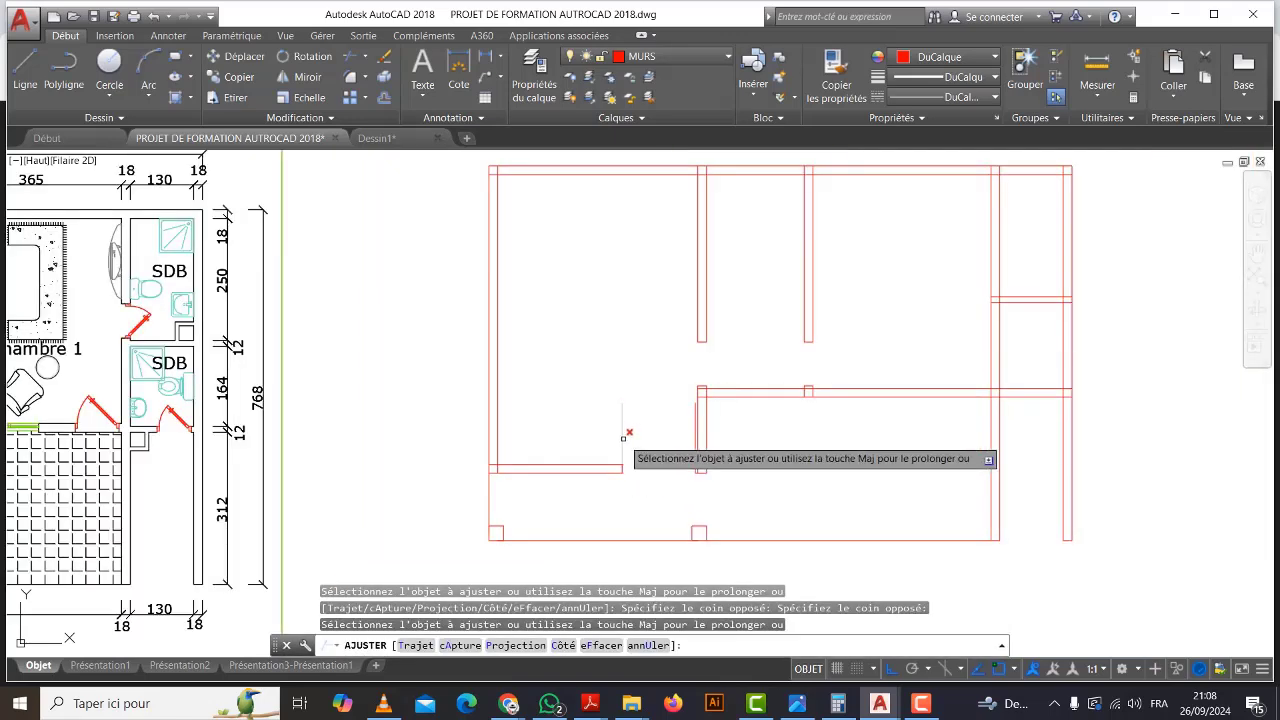
pyautogui.scroll(4, 693, 430)
pyautogui.scroll(-5, 694, 430)
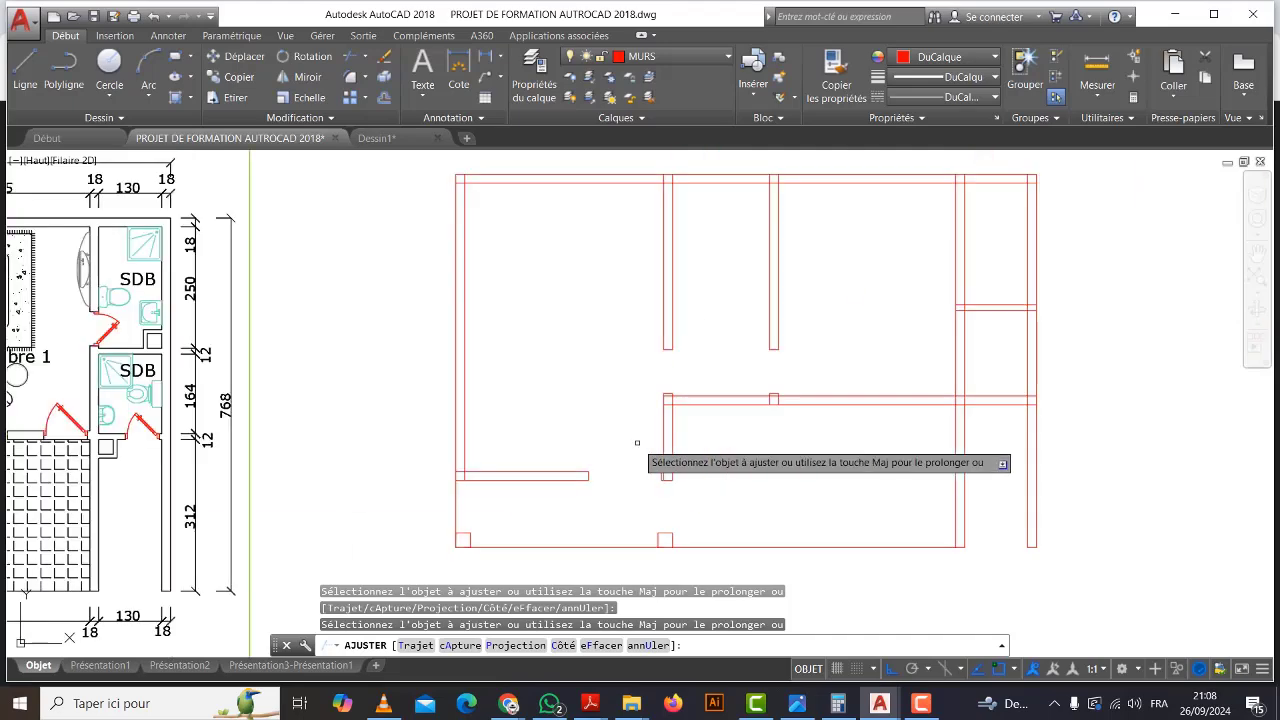
pyautogui.moveTo(754, 452); pyautogui.dragTo(922, 443, button='middle')
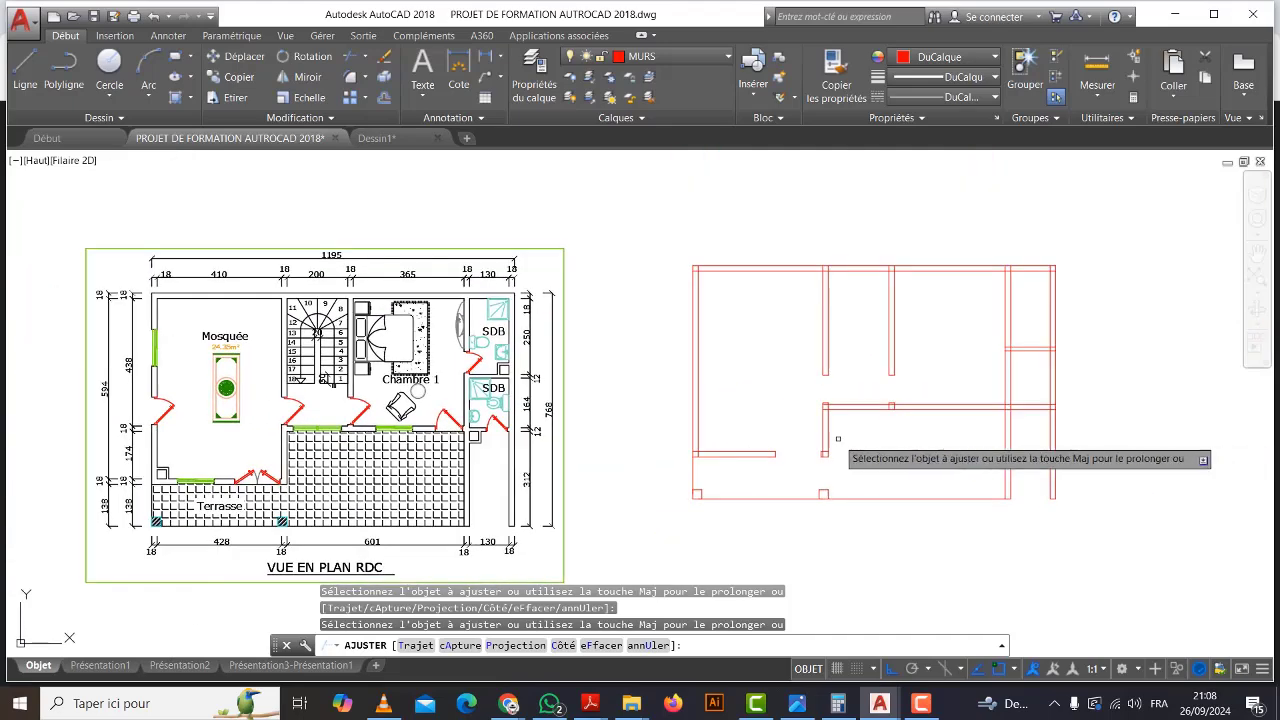
pyautogui.press('Escape')
# Draw a horizontal guide line from the lower-left end corner of the first interior vertical wall leftward across the left exterior wall.
pyautogui.moveTo(707, 421); pyautogui.dragTo(753, 411, button='middle')
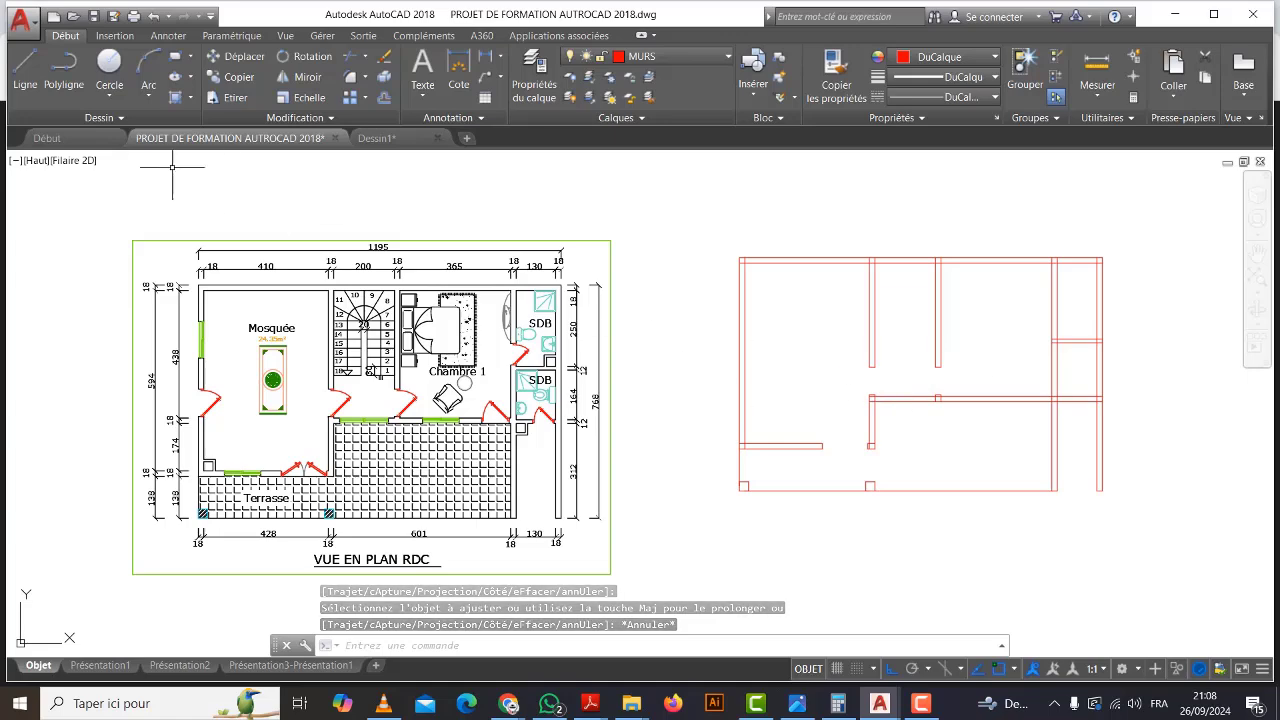
pyautogui.click(25, 70)
pyautogui.scroll(4, 838, 376)
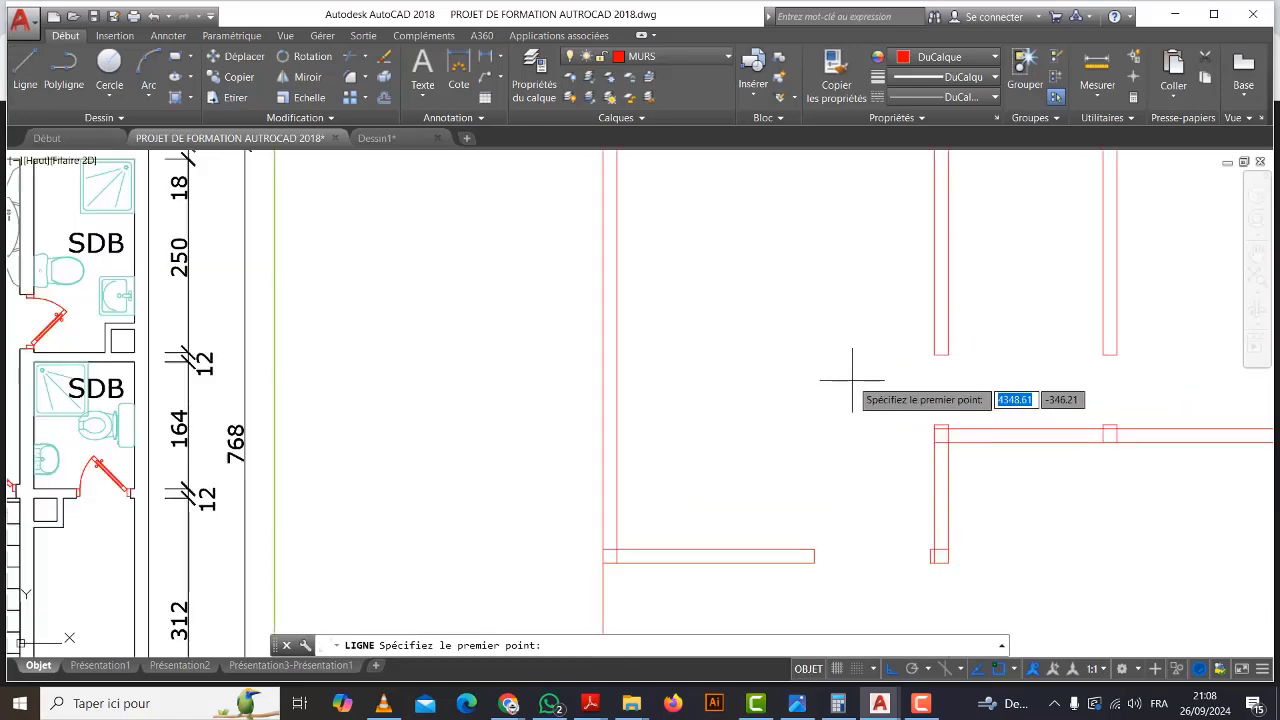
pyautogui.click(934, 354)
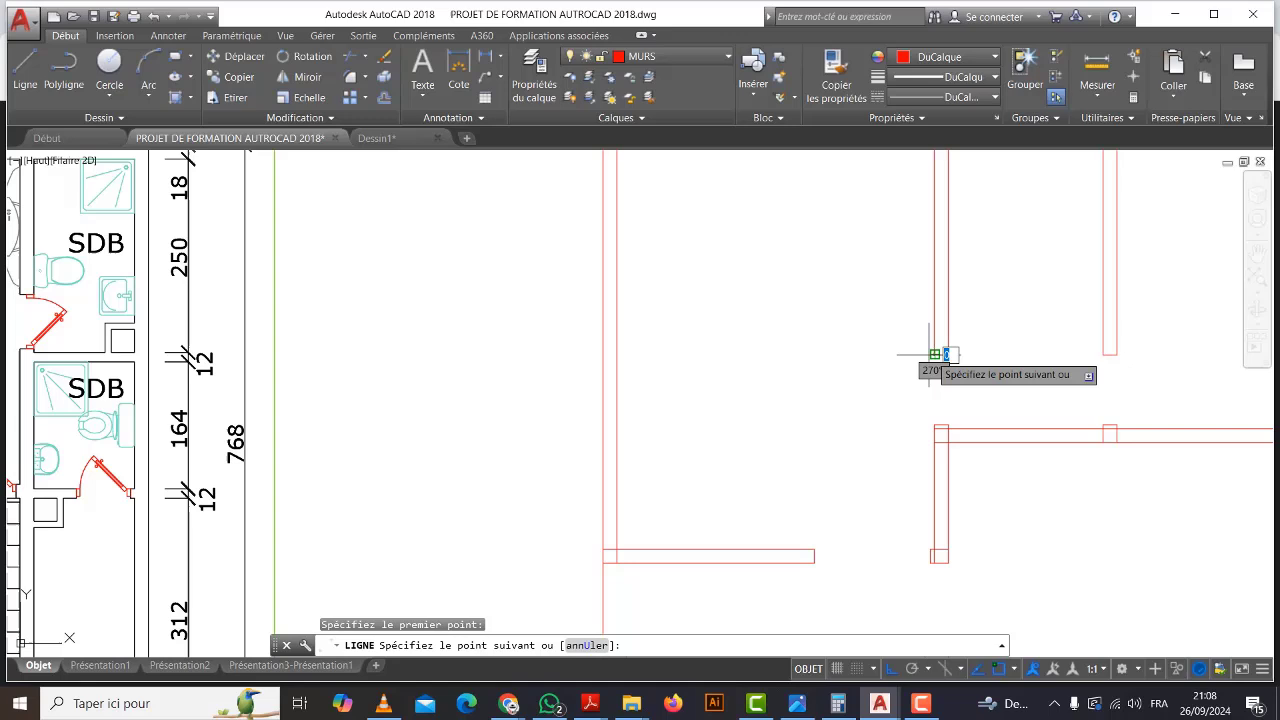
pyautogui.click(443, 354)
pyautogui.press('Escape')
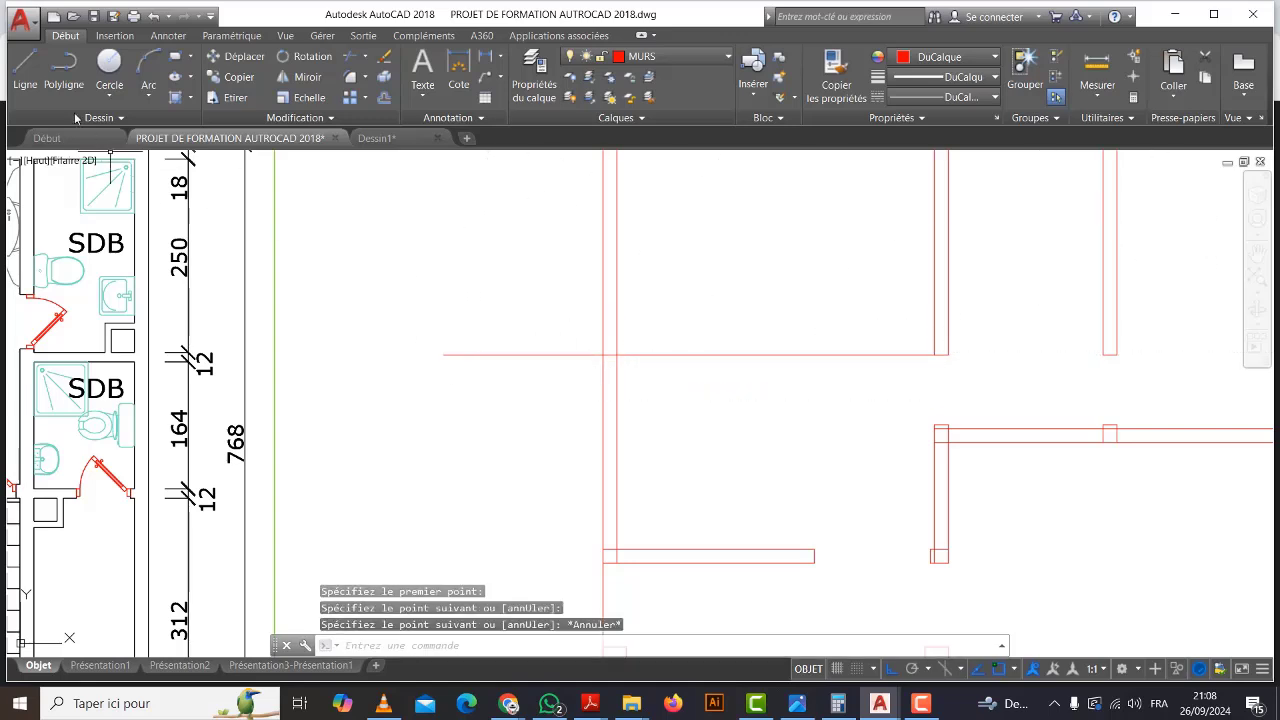
# Draw a second horizontal guide line, about 566 long, from the doorway's lower jamb corner leftward across the left exterior wall.
pyautogui.click(25, 70)
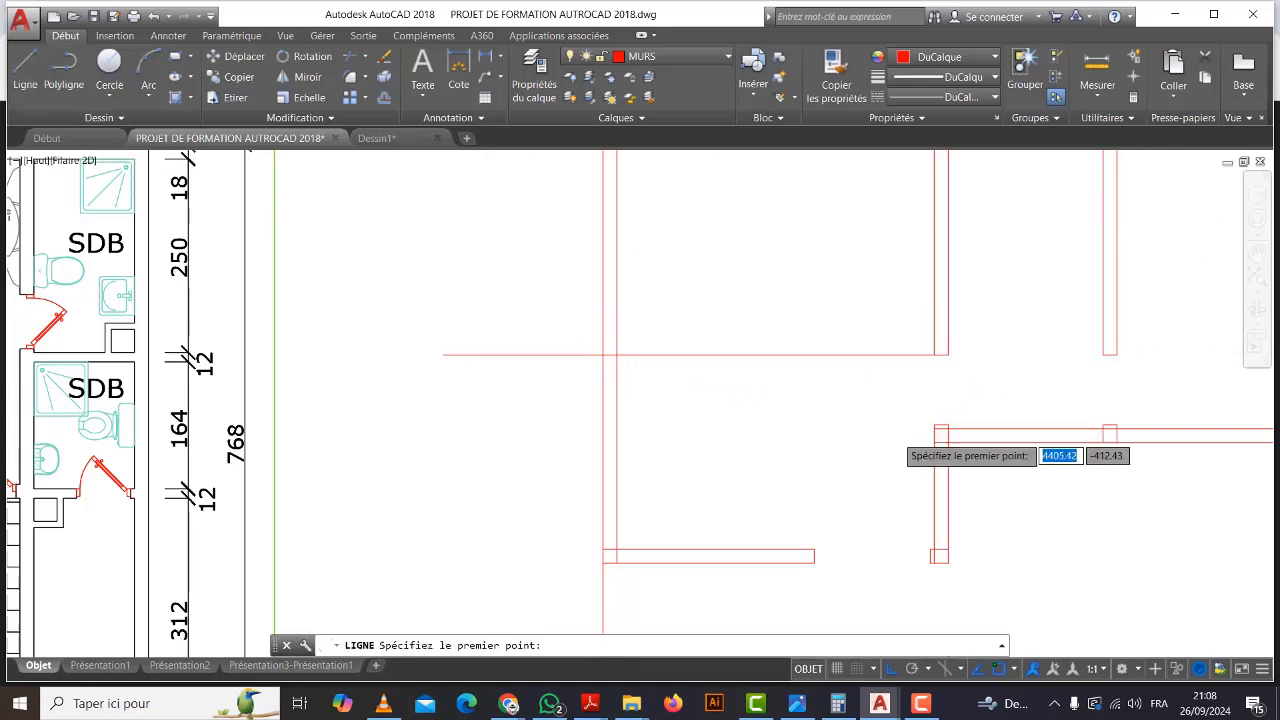
pyautogui.scroll(3, 955, 415)
pyautogui.click(984, 410)
pyautogui.scroll(-2, 984, 410)
pyautogui.scroll(-3, 523, 434)
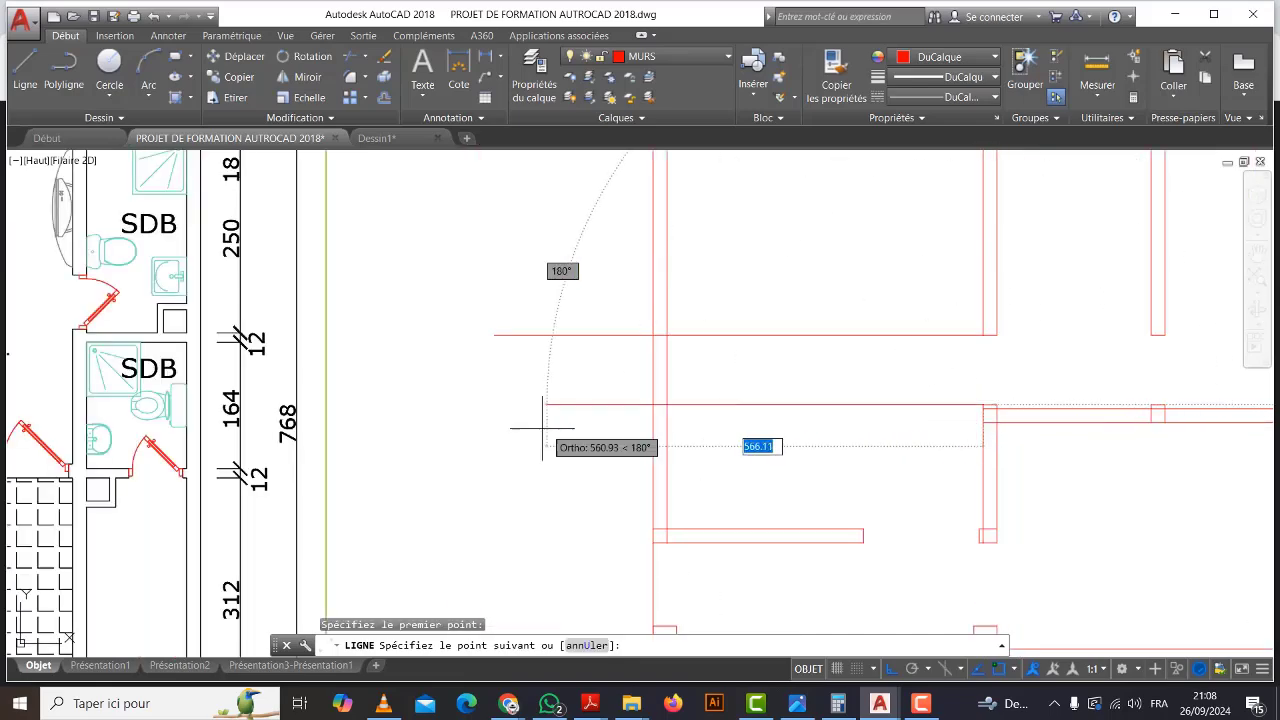
pyautogui.press('Escape')
pyautogui.scroll(-4, 565, 385)
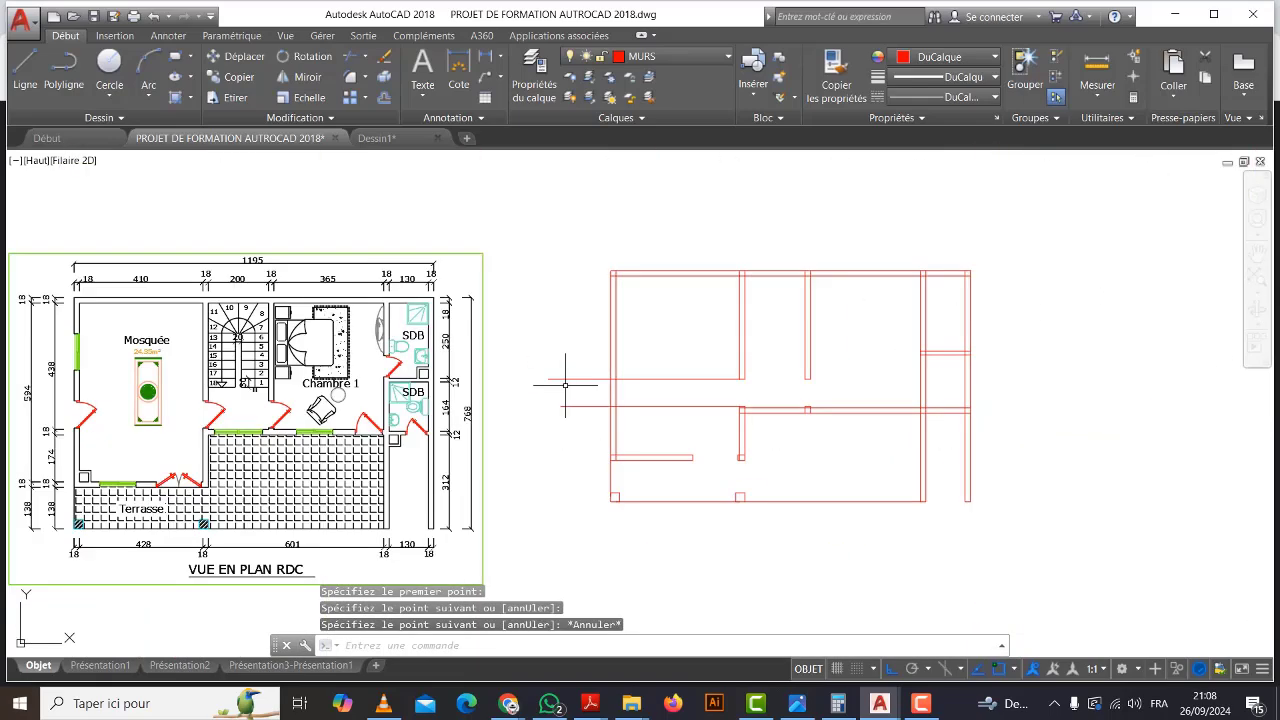
# Trim the guide lines on both sides of the left exterior wall and cut the wall between them to open a doorway.
pyautogui.click(366, 56)
pyautogui.click(377, 86)
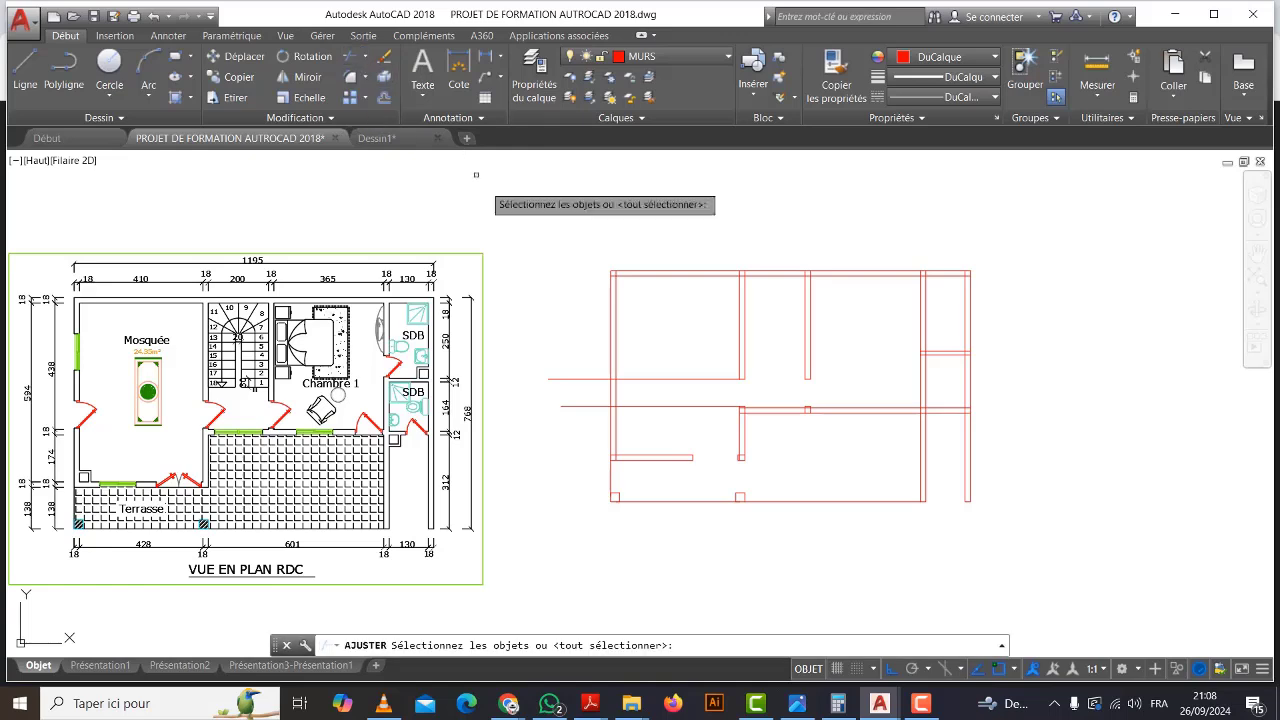
pyautogui.press('Return')
pyautogui.click(716, 422)
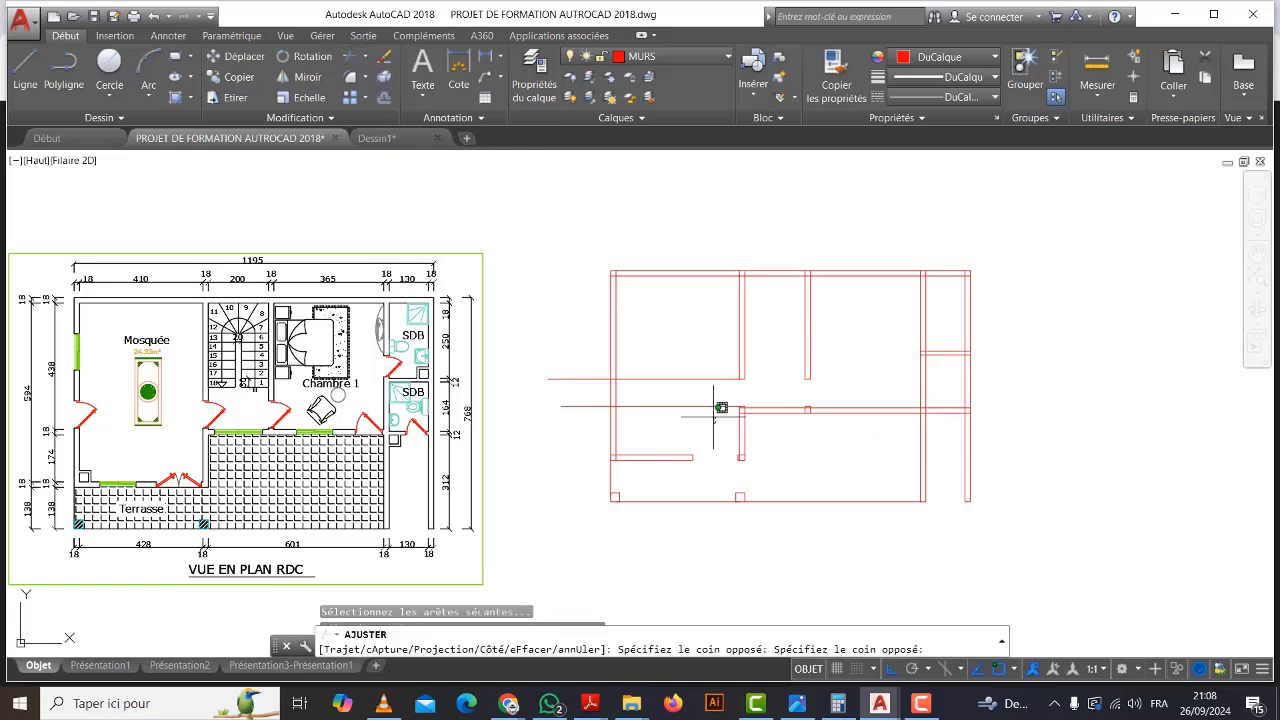
pyautogui.click(685, 353)
pyautogui.click(591, 415)
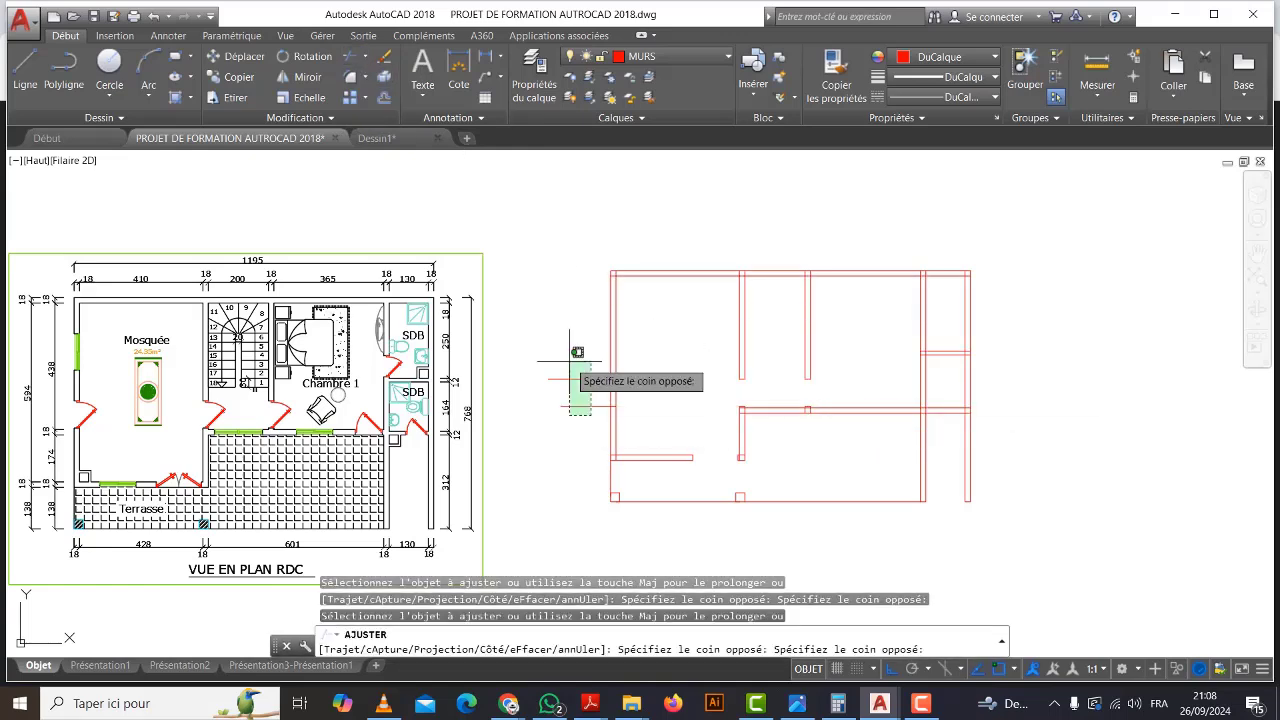
pyautogui.click(577, 358)
pyautogui.scroll(6, 625, 397)
pyautogui.click(645, 379)
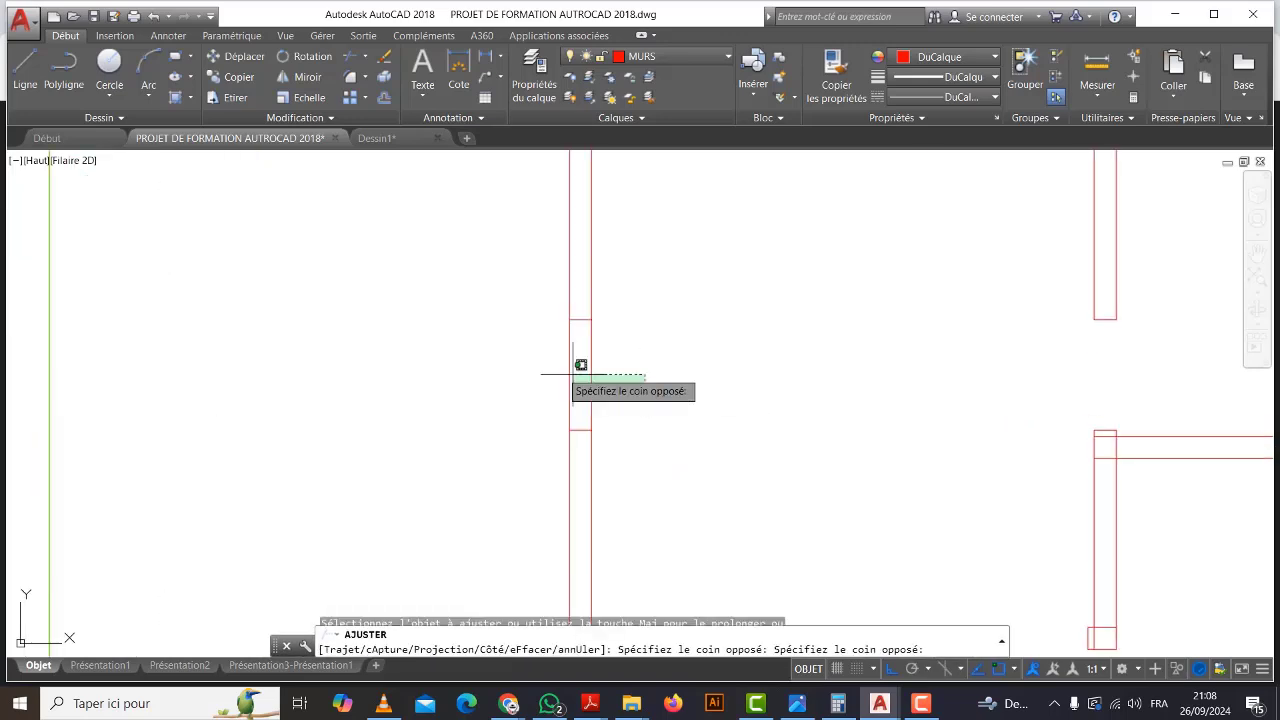
pyautogui.click(558, 371)
pyautogui.scroll(-6, 660, 360)
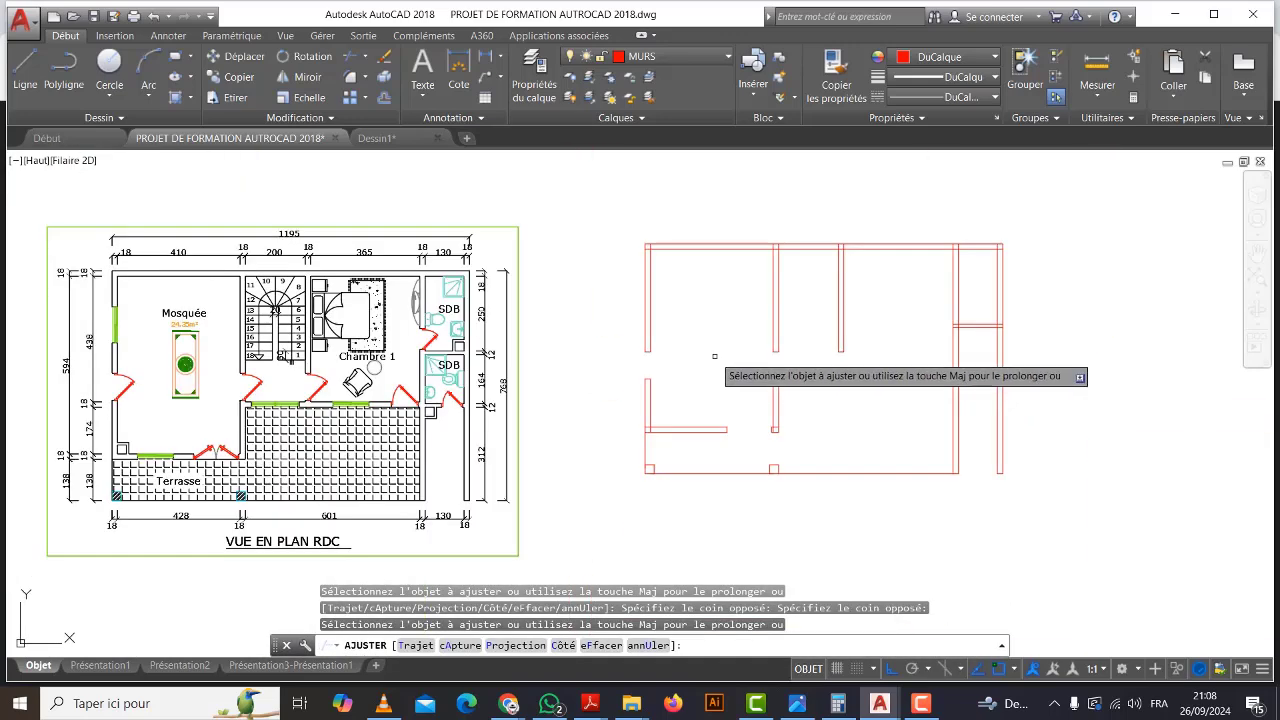
pyautogui.press('Escape')
# Draw a vertical guide line downward from the midpoint of the upper edge of the left room's short bottom wall.
pyautogui.moveTo(728, 351); pyautogui.dragTo(822, 347, button='middle')
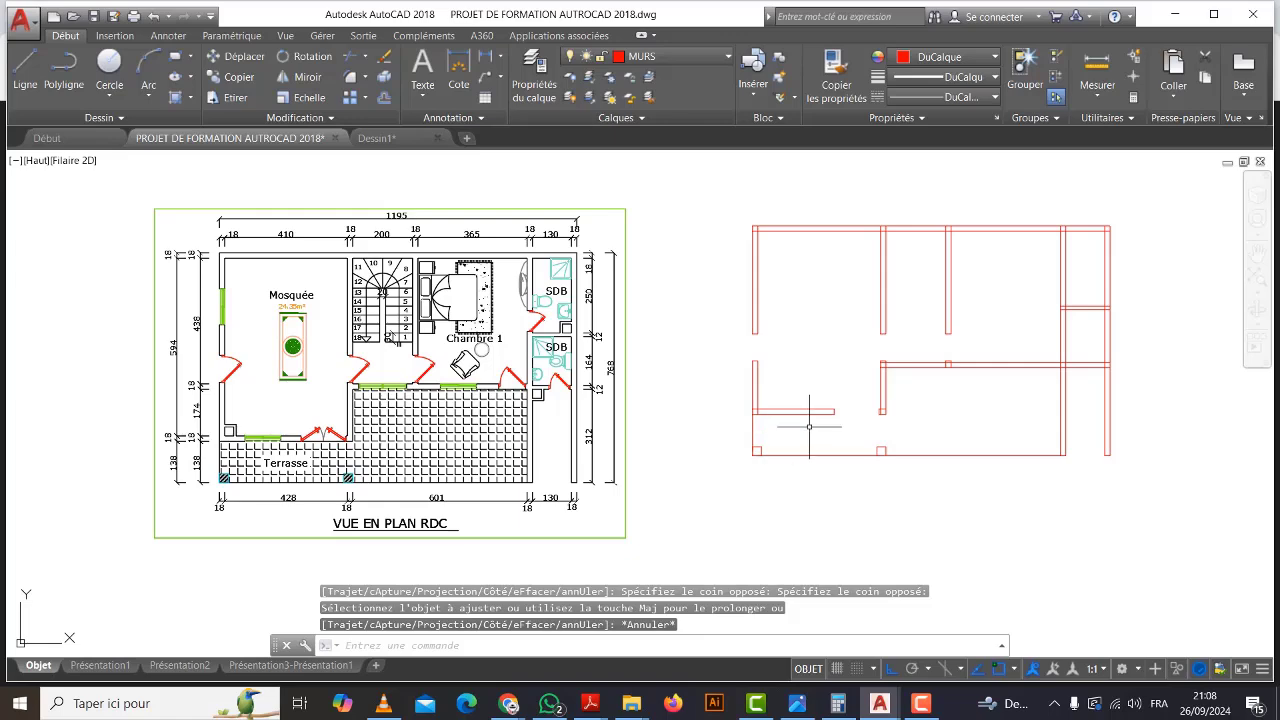
pyautogui.scroll(2, 809, 426)
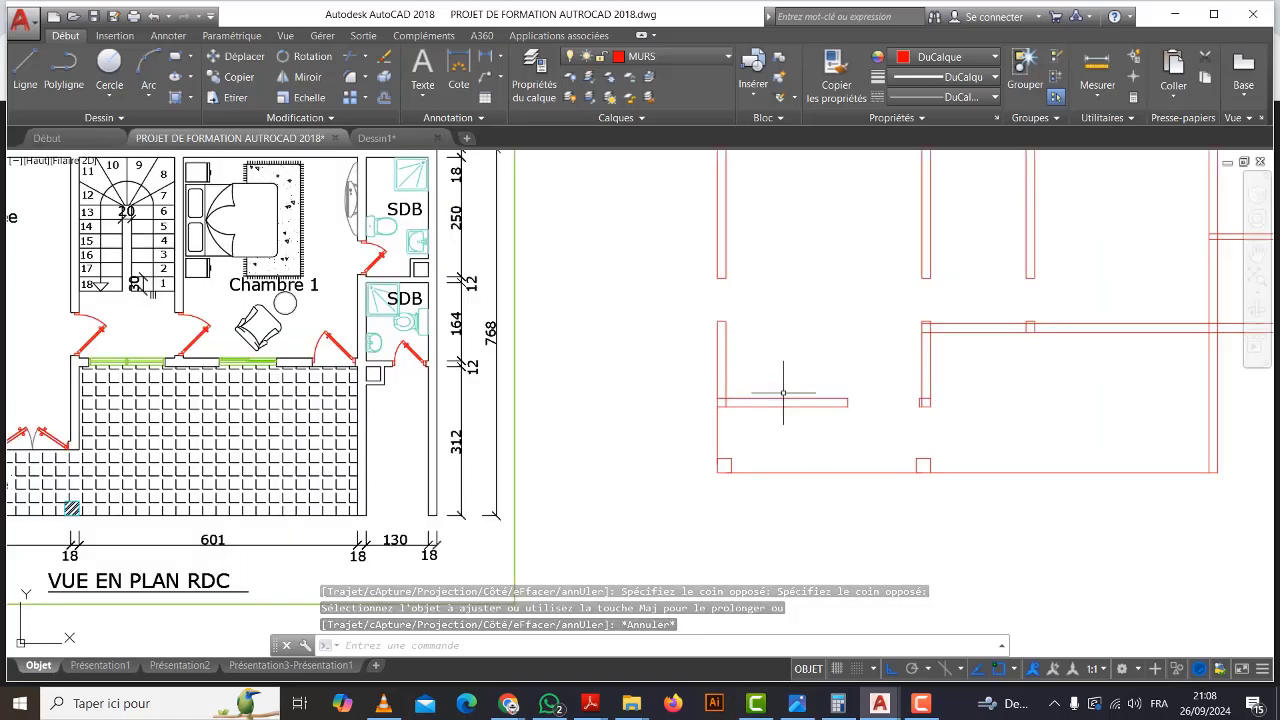
pyautogui.click(25, 68)
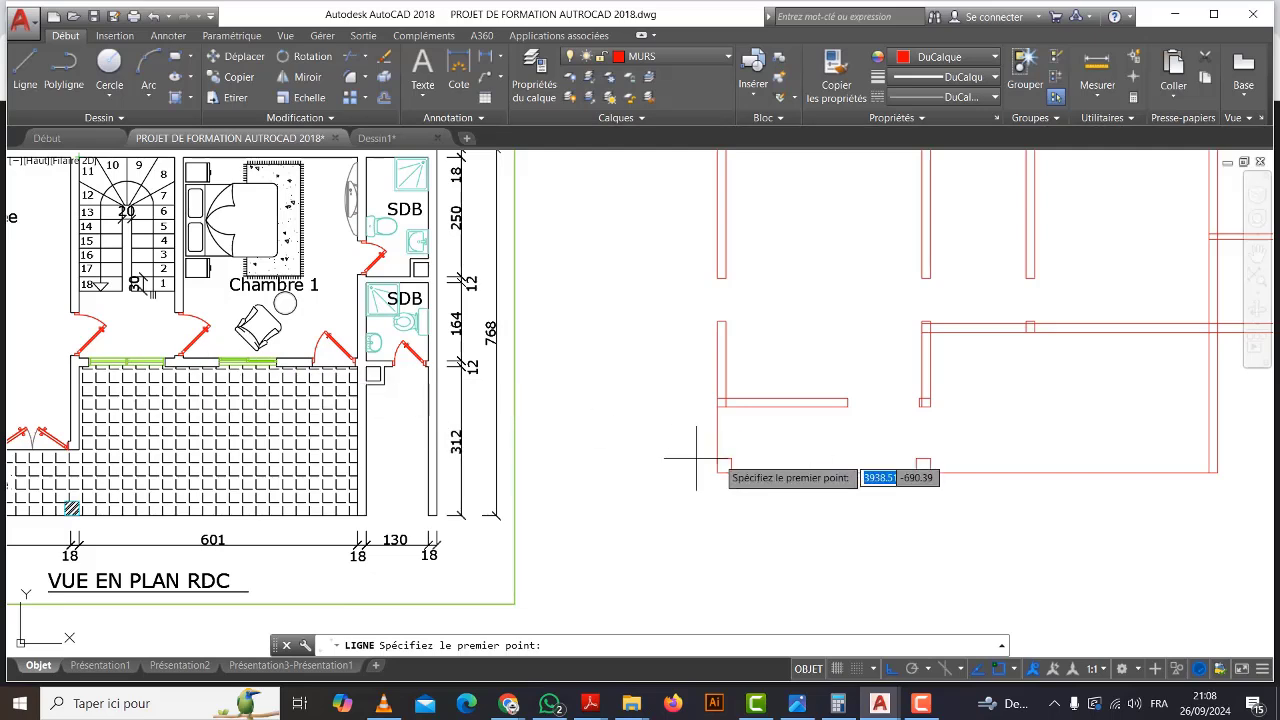
pyautogui.scroll(2, 786, 418)
pyautogui.scroll(2, 786, 418)
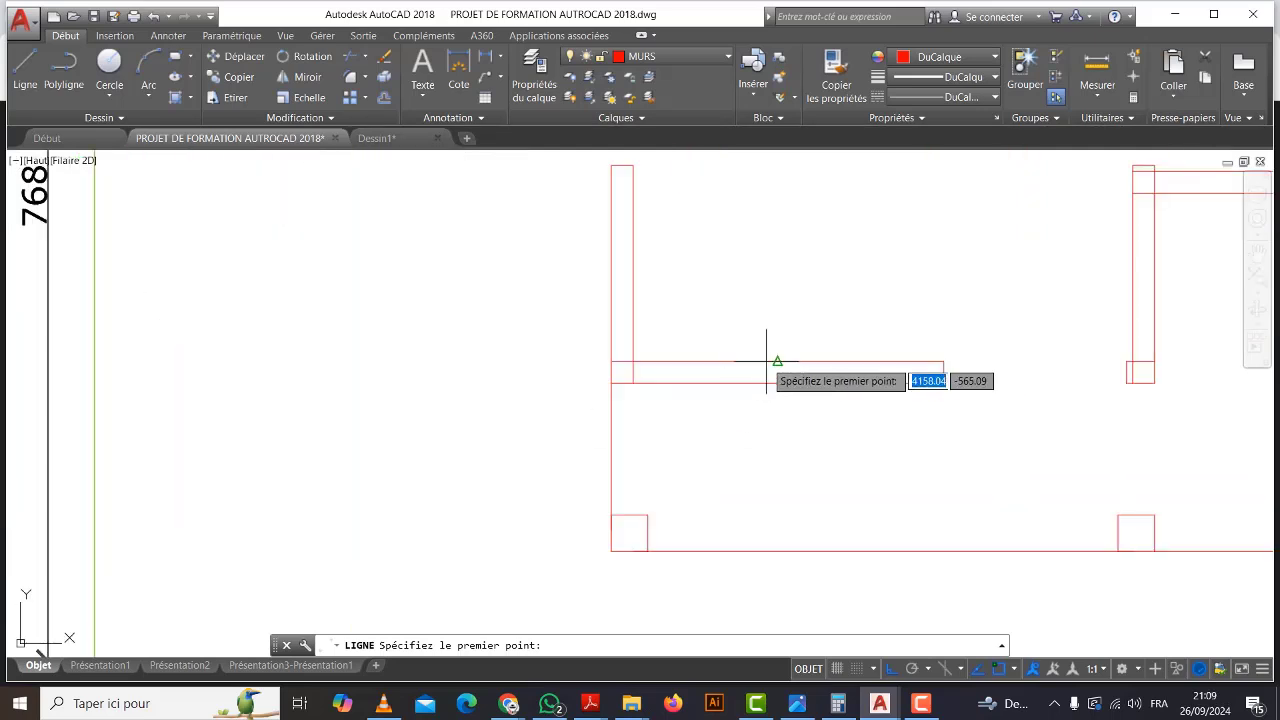
pyautogui.click(777, 362)
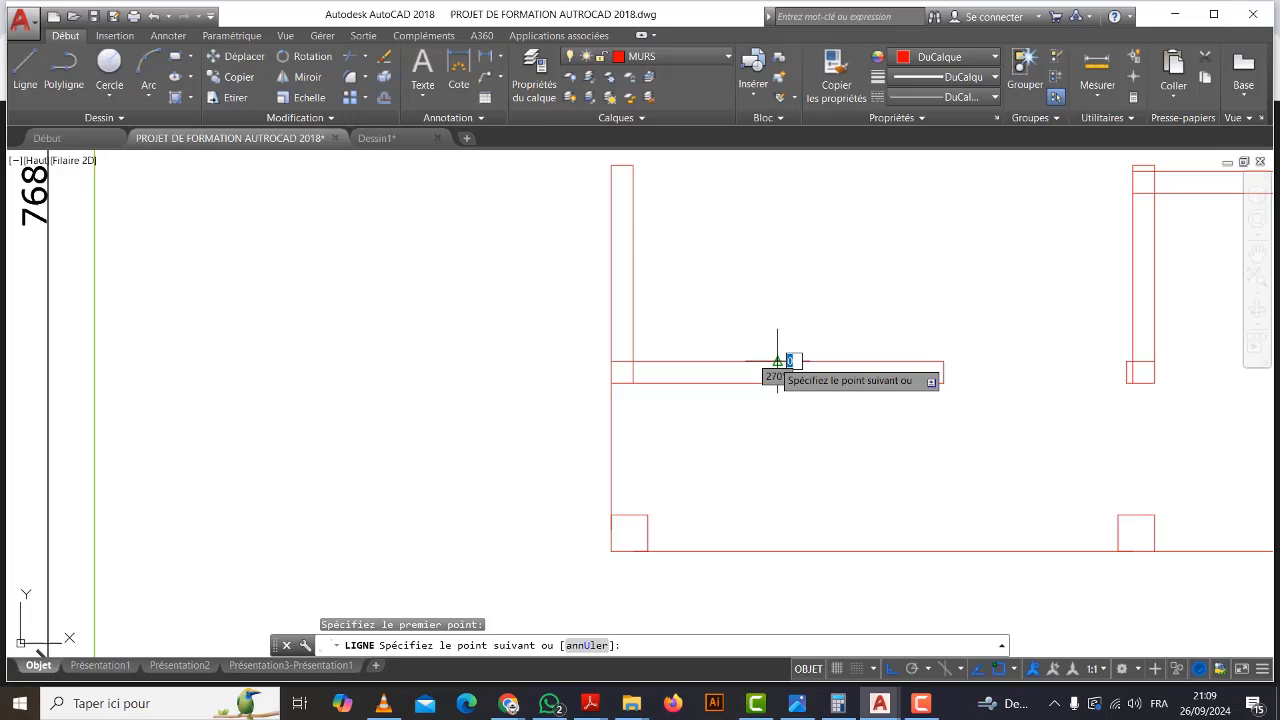
pyautogui.click(786, 458)
pyautogui.press('Escape')
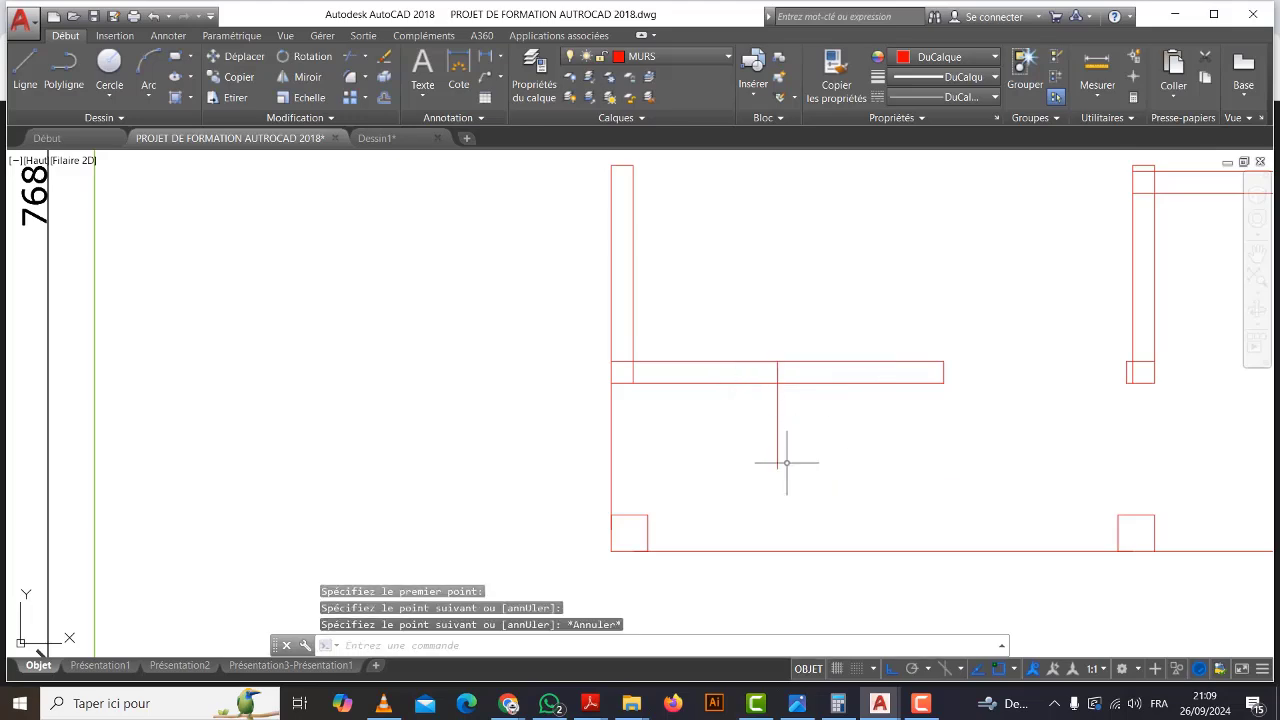
# Offset the vertical midpoint guide line by 60 to both its right and left sides.
pyautogui.click(384, 98)
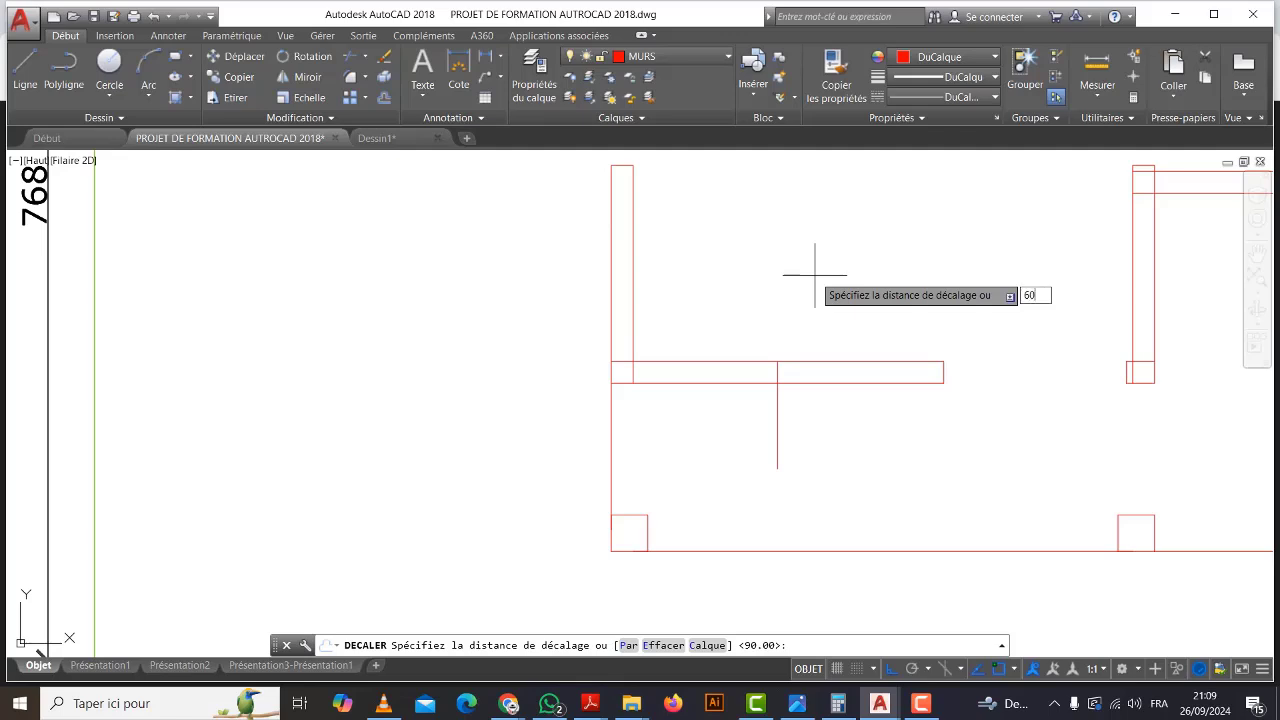
pyautogui.press('Return')
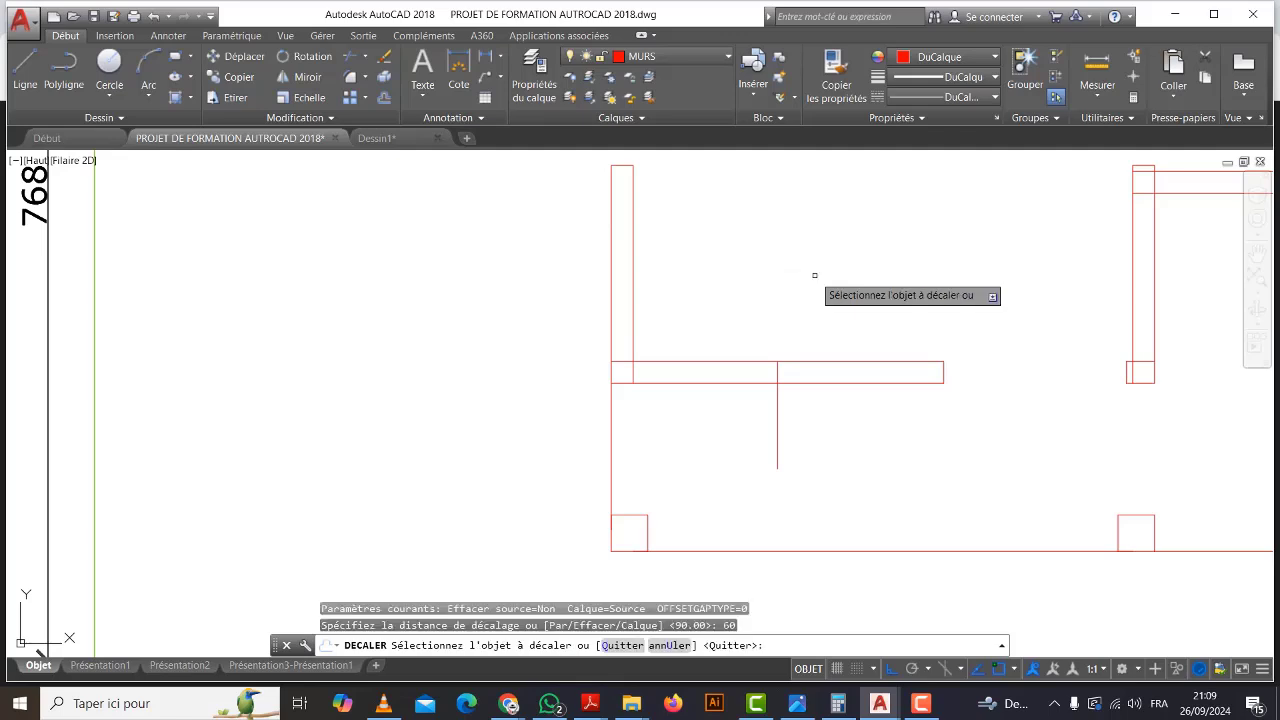
pyautogui.click(778, 399)
pyautogui.click(943, 409)
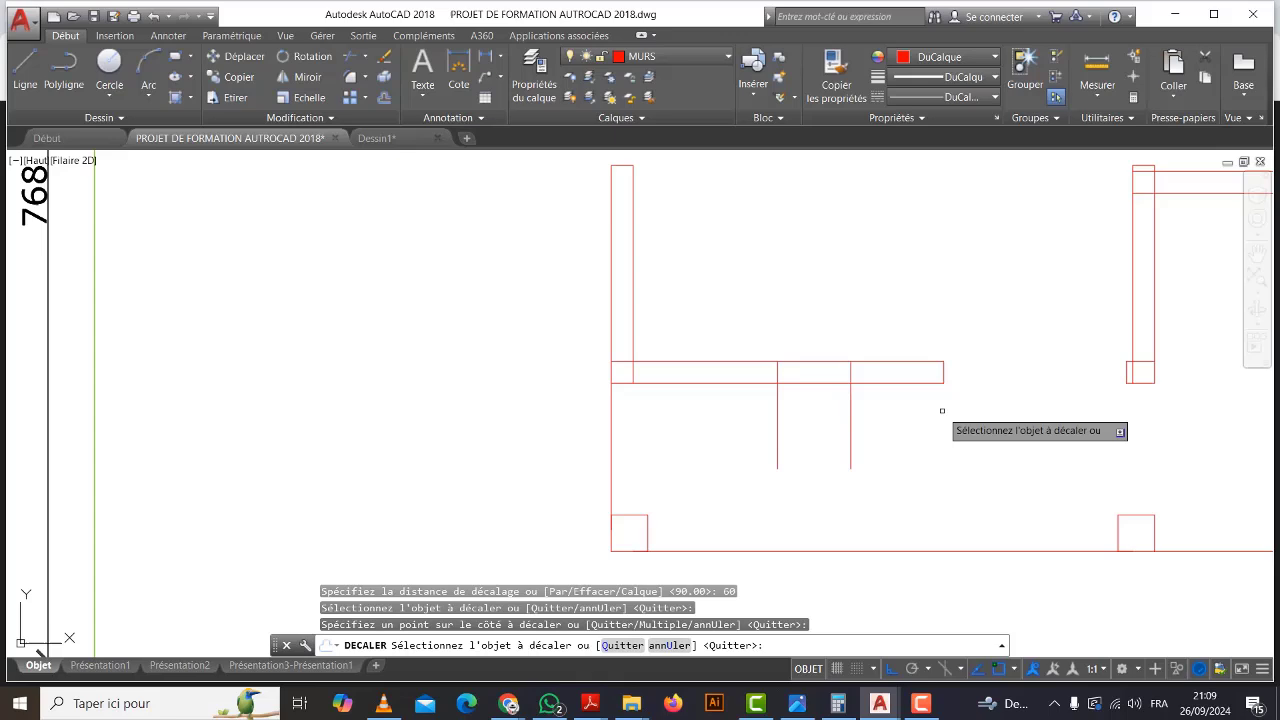
pyautogui.click(778, 402)
pyautogui.click(627, 415)
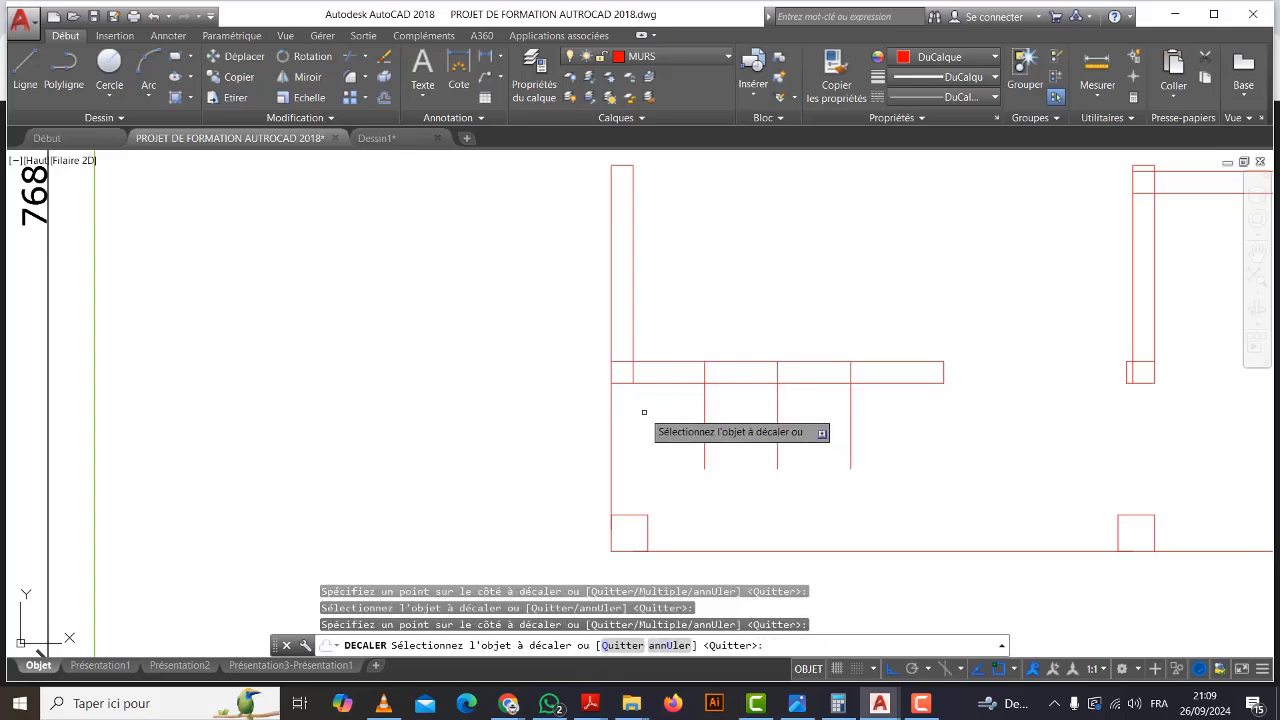
pyautogui.press('Escape')
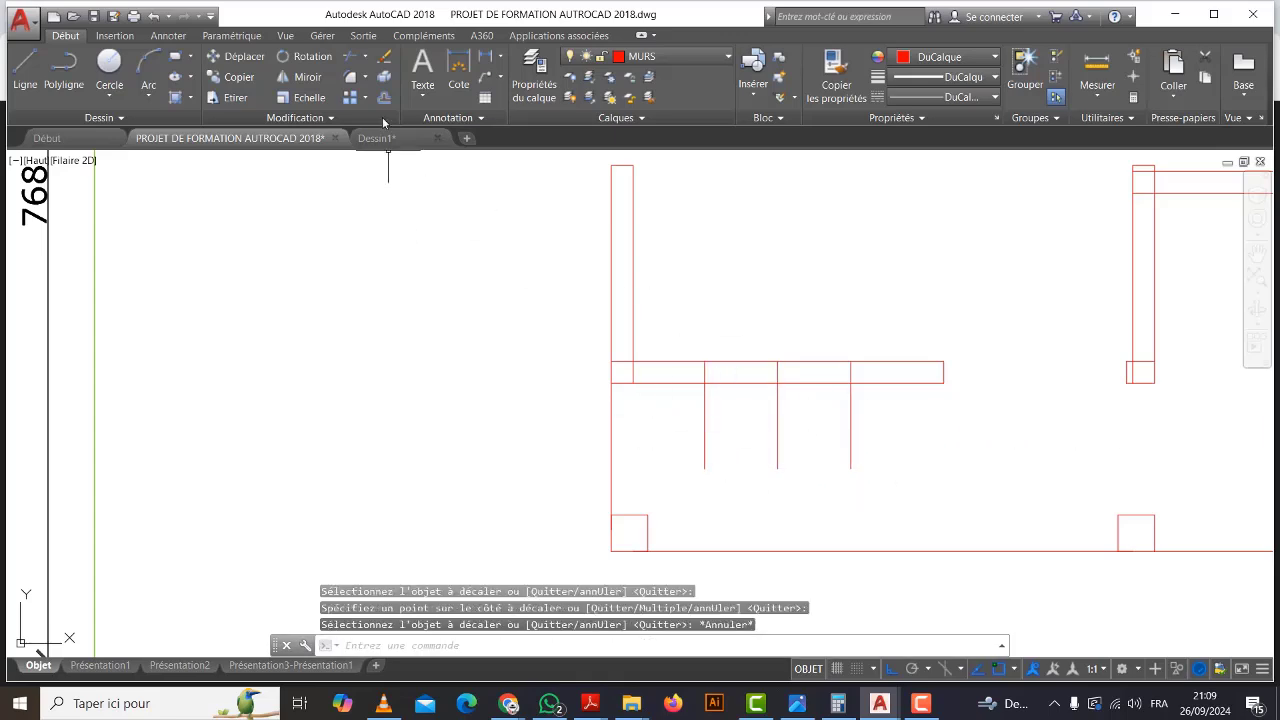
# Trim the guide lines below the bottom wall and cut the wall between the two offset lines to form the window opening.
pyautogui.click(386, 83)
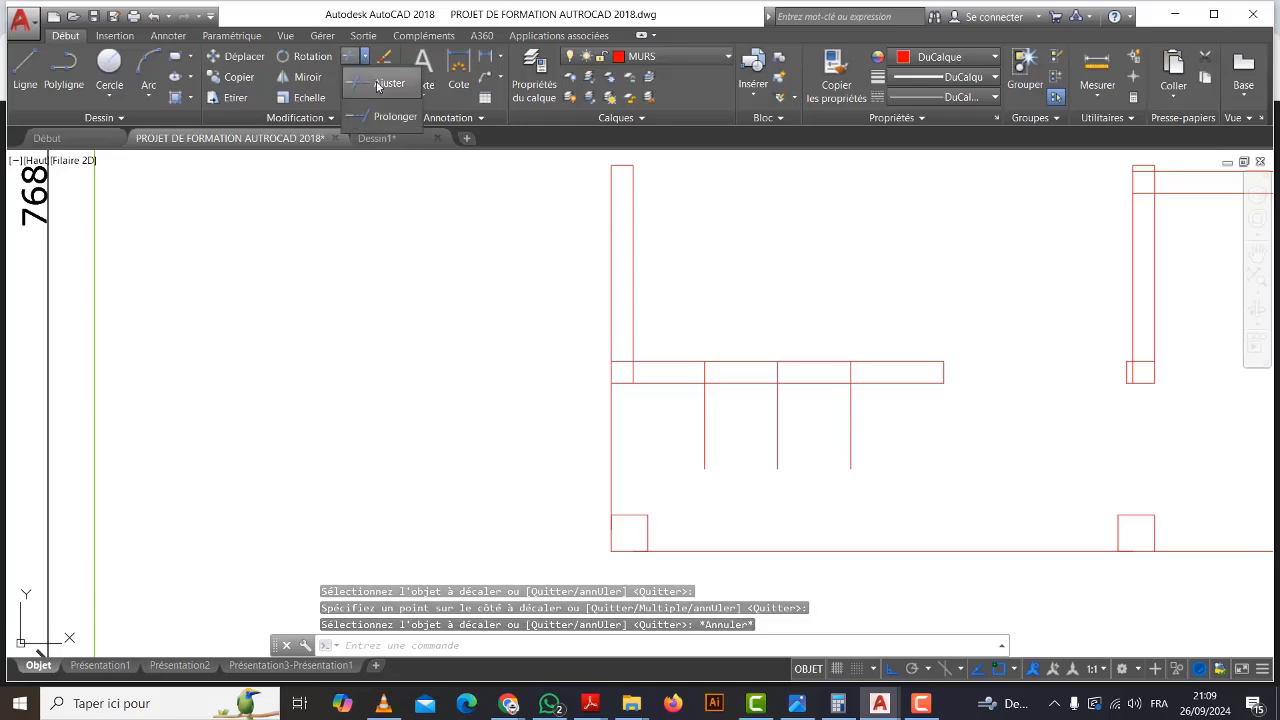
pyautogui.press('Return')
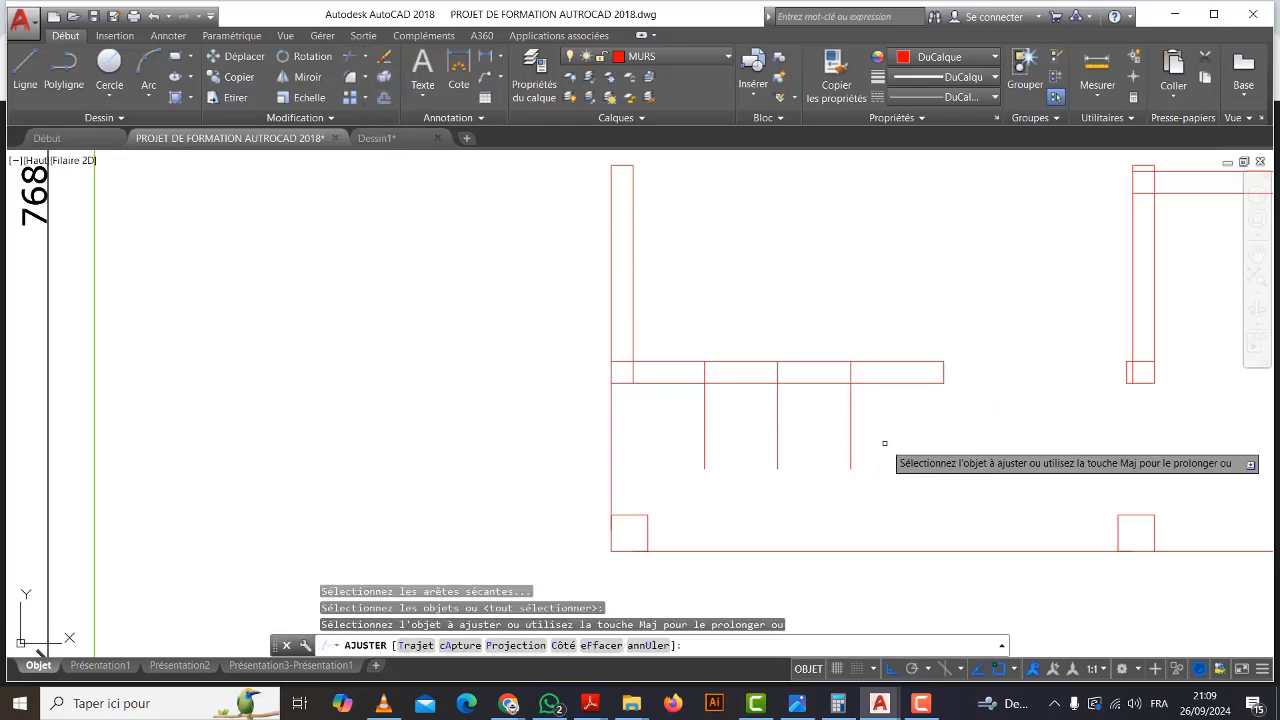
pyautogui.click(914, 438)
pyautogui.click(680, 422)
pyautogui.click(802, 414)
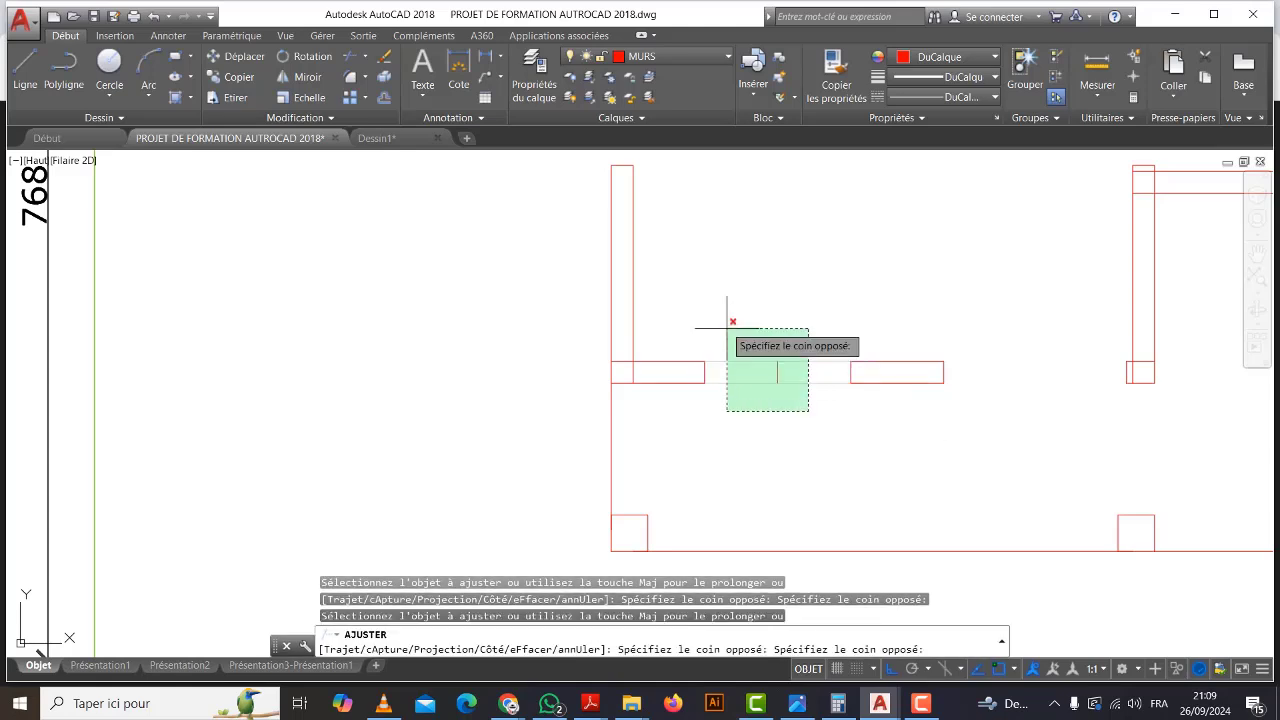
pyautogui.click(729, 323)
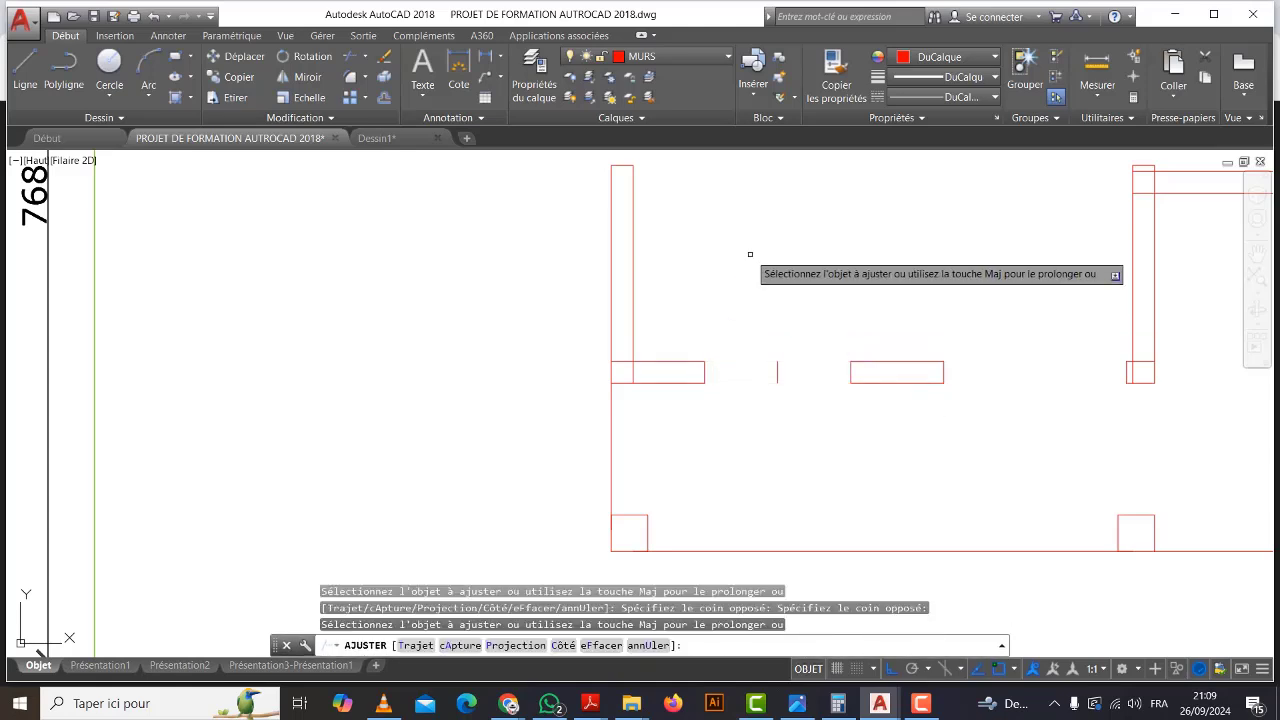
pyautogui.press('Escape')
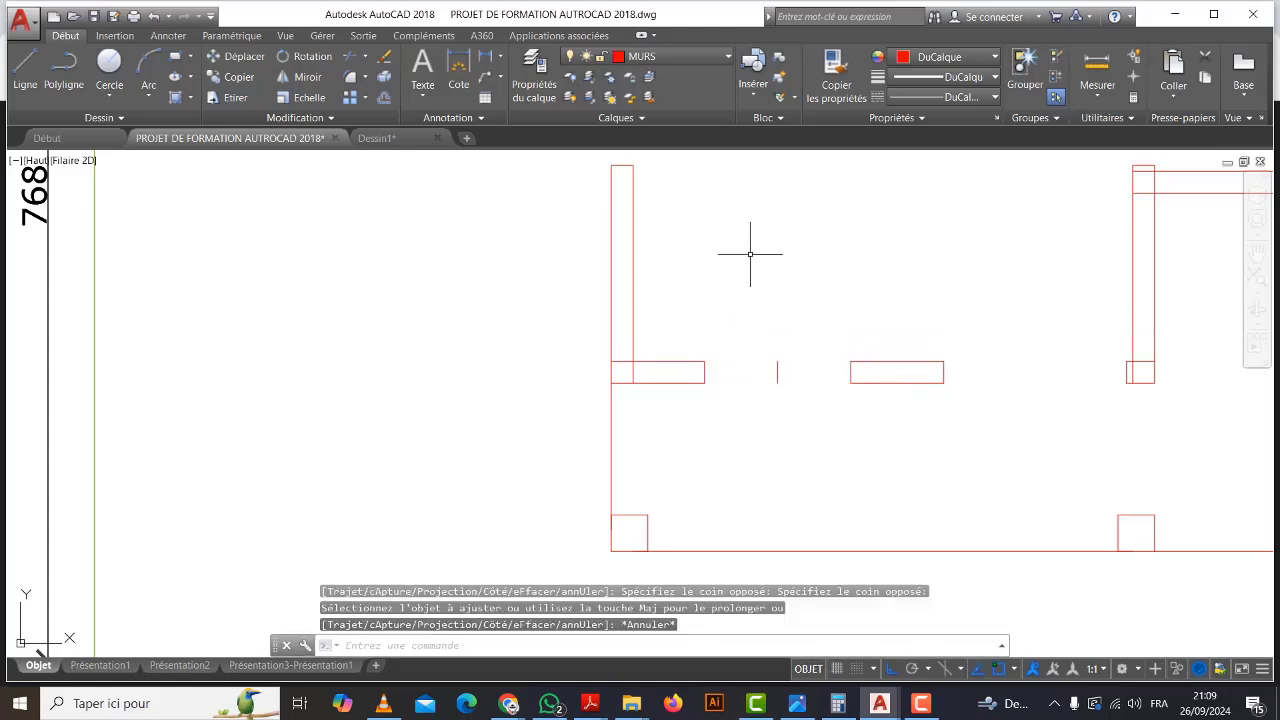
# Erase the leftover piece of the middle guide line inside the window opening.
pyautogui.click(793, 409)
pyautogui.click(749, 300)
pyautogui.press('Delete')
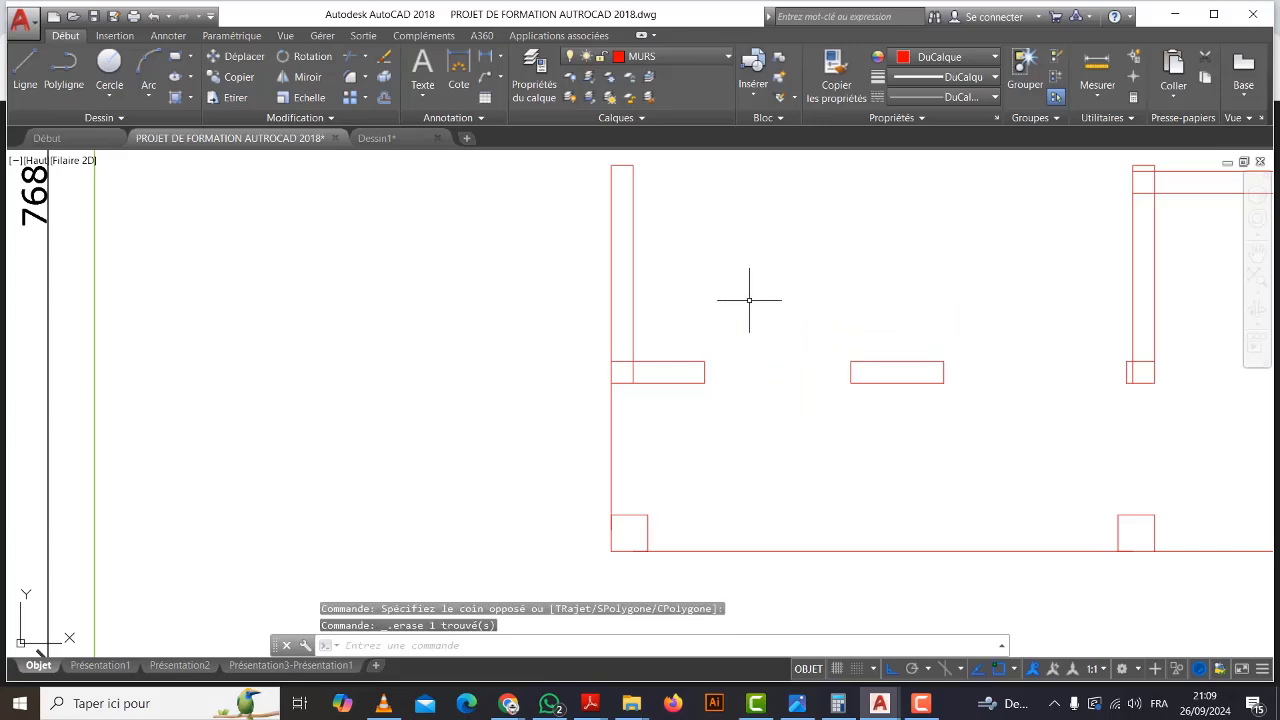
# Draw a horizontal guide line about 179 long leftward from the midpoint of the inner edge of the left room's upper outer wall.
pyautogui.scroll(-6, 749, 296)
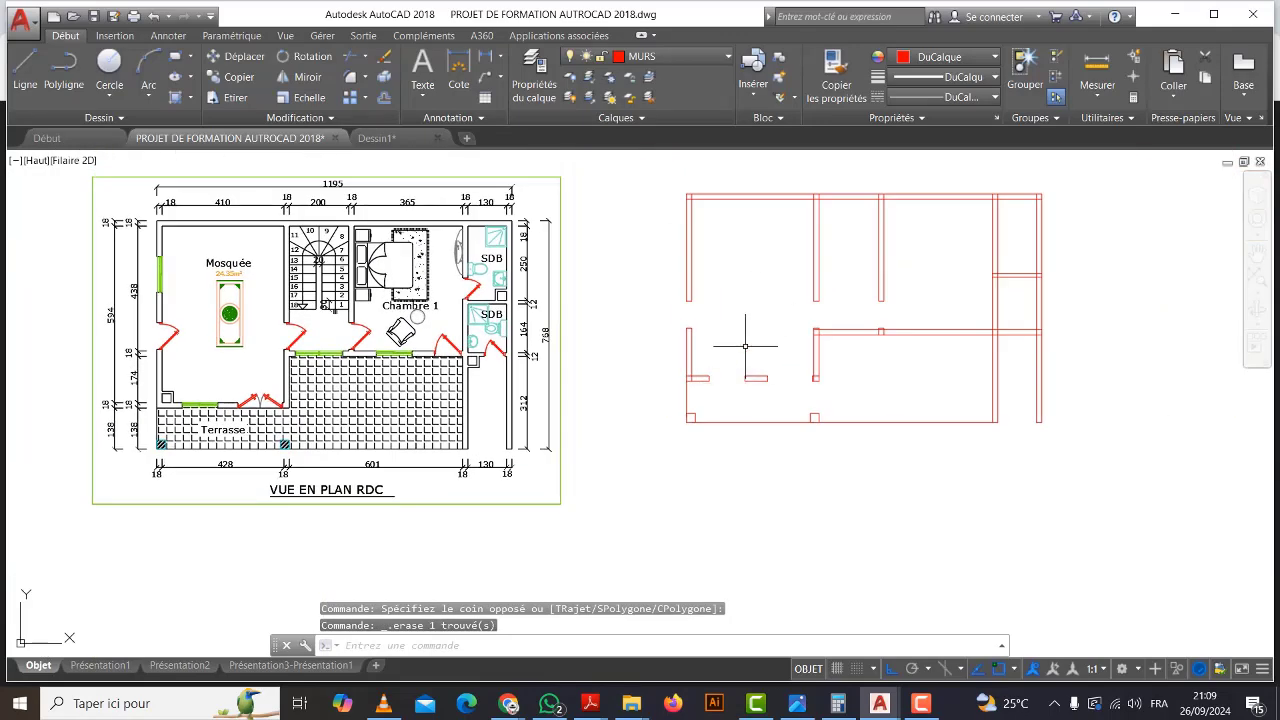
pyautogui.moveTo(740, 346)
pyautogui.mouseDown(button='middle')
pyautogui.moveTo(718, 398)
pyautogui.moveTo(744, 426)
pyautogui.mouseUp(button='middle')
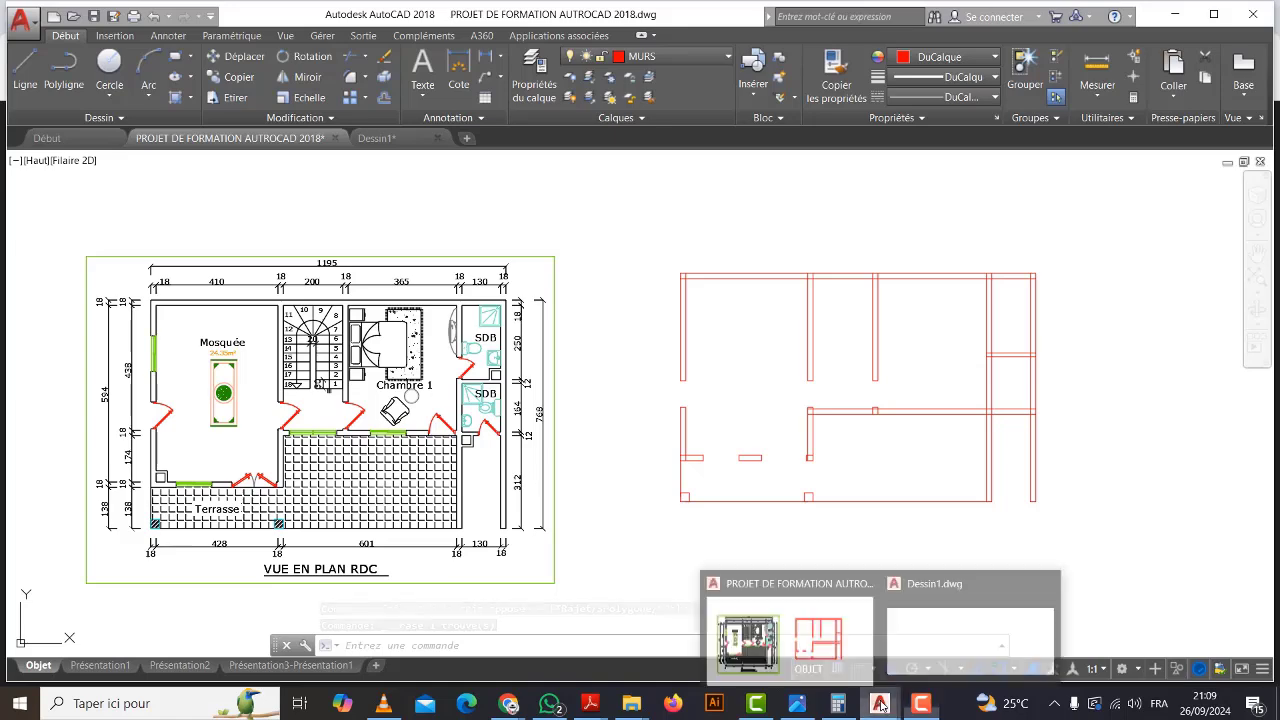
pyautogui.moveTo(696, 372); pyautogui.dragTo(705, 350, button='middle')
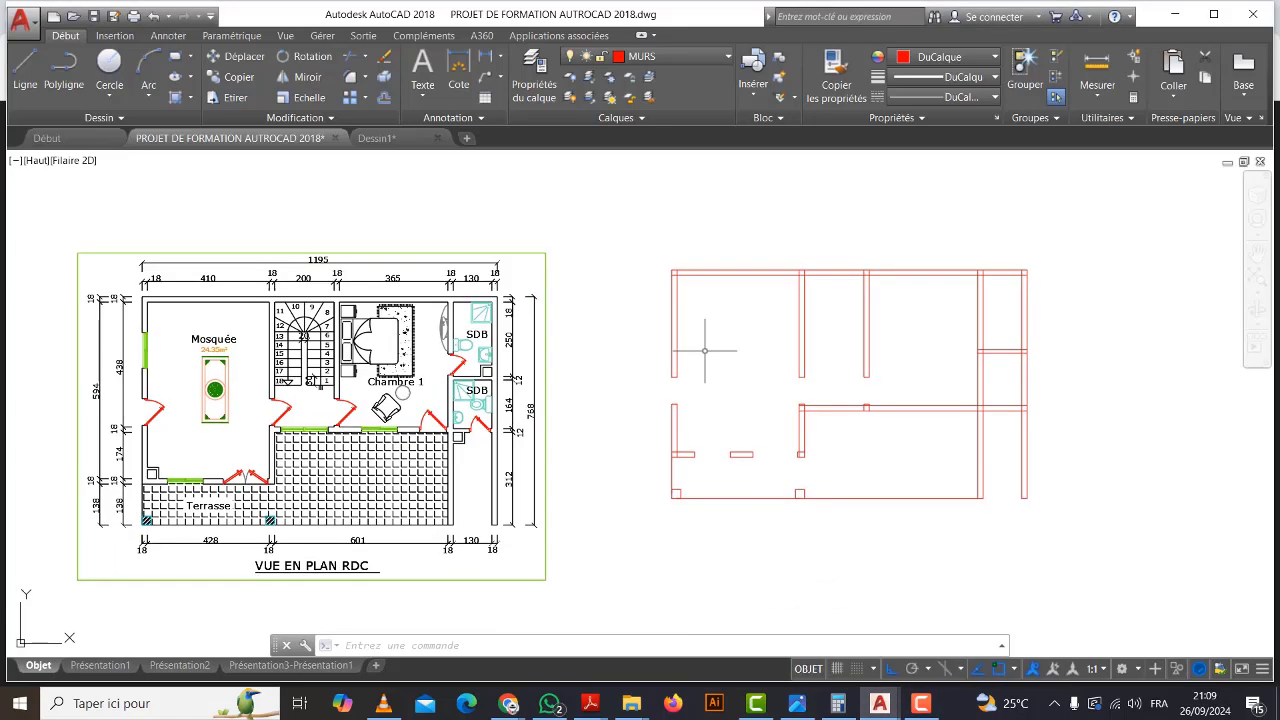
pyautogui.scroll(2, 680, 328)
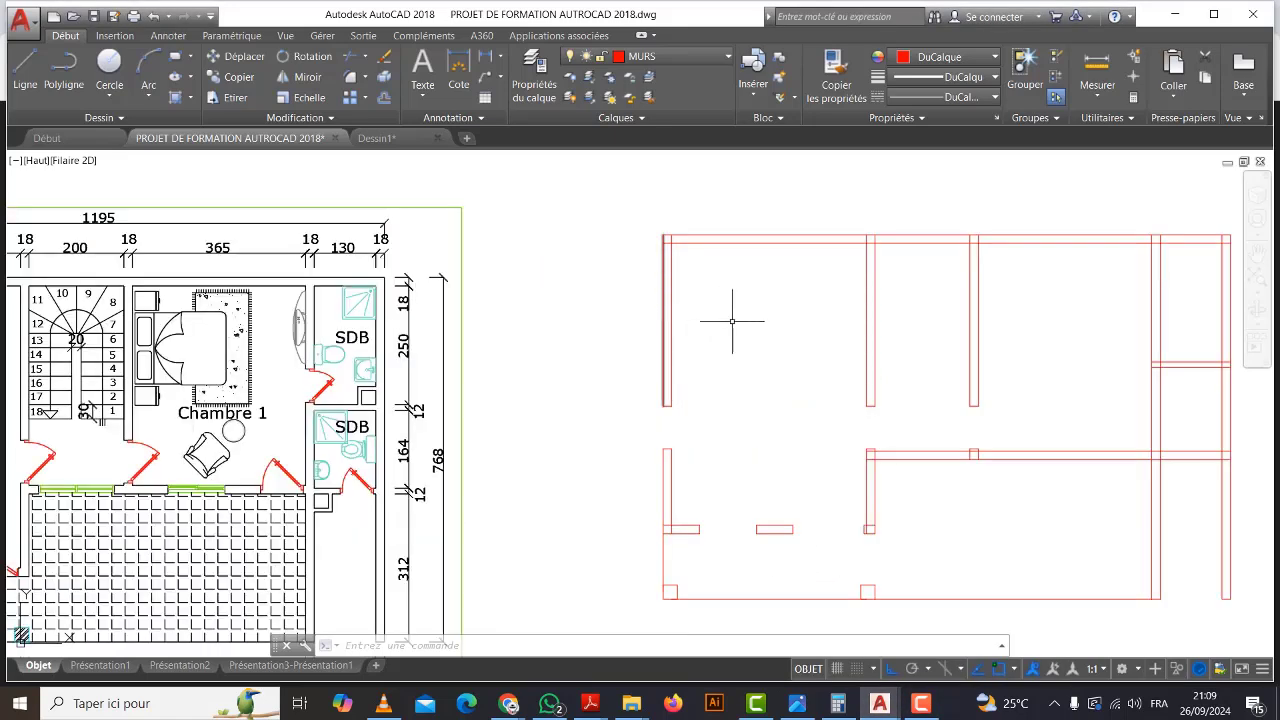
pyautogui.scroll(-2, 732, 321)
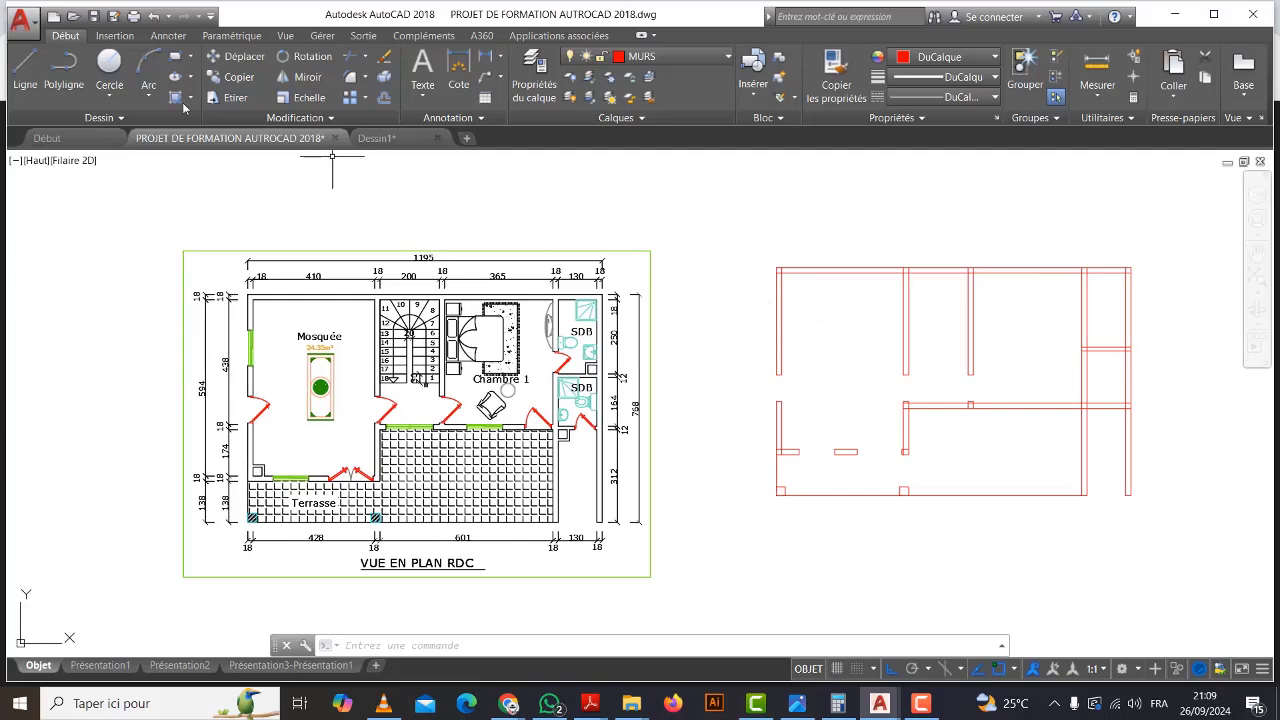
pyautogui.click(25, 67)
pyautogui.scroll(2, 735, 325)
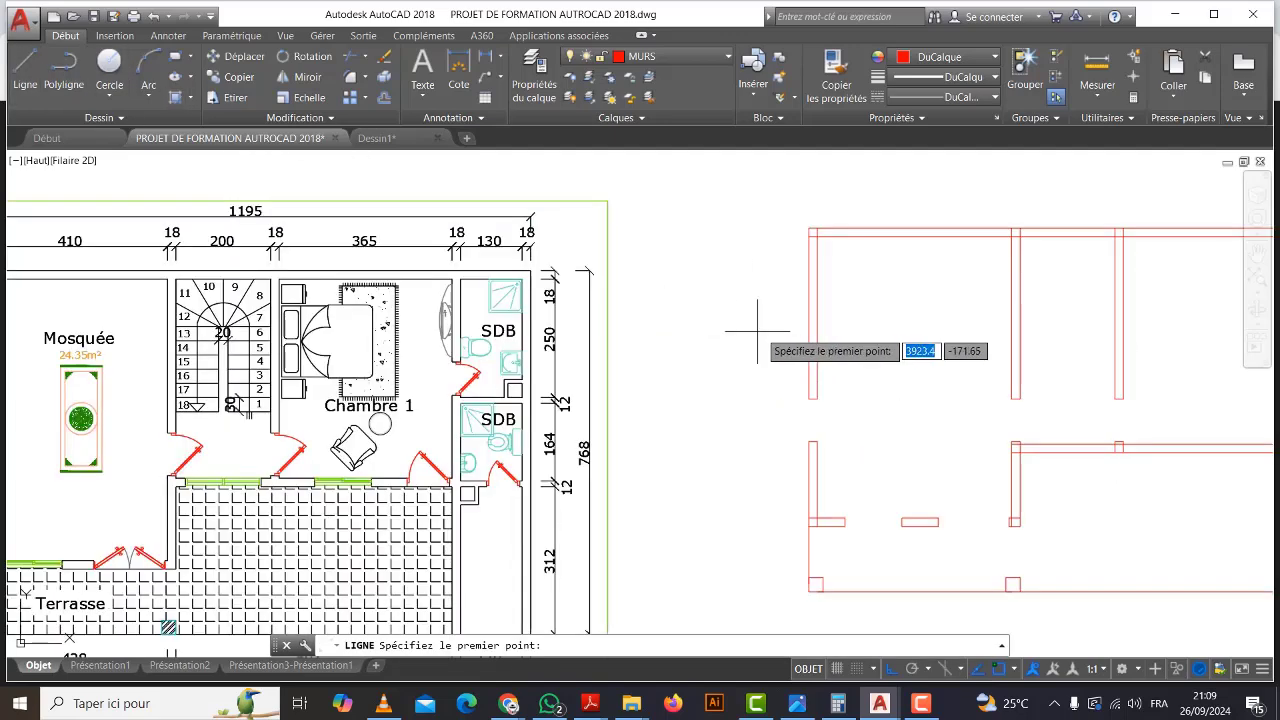
pyautogui.click(817, 313)
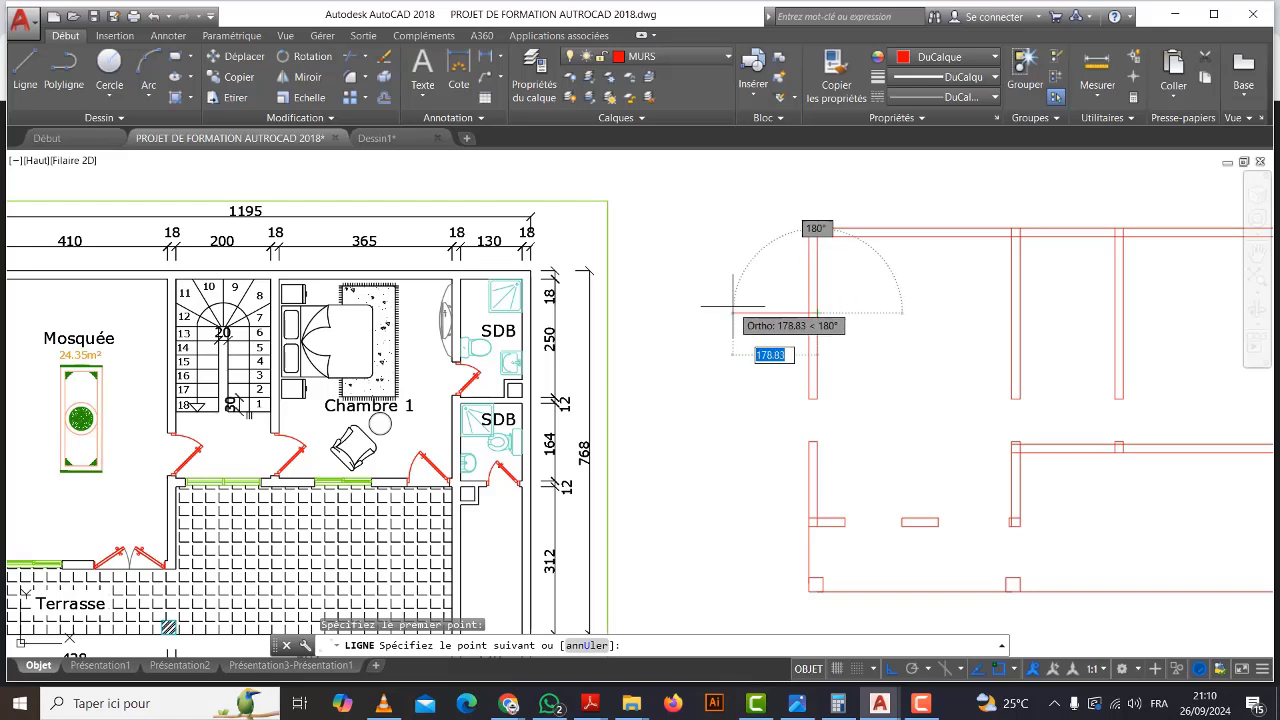
pyautogui.press('Escape')
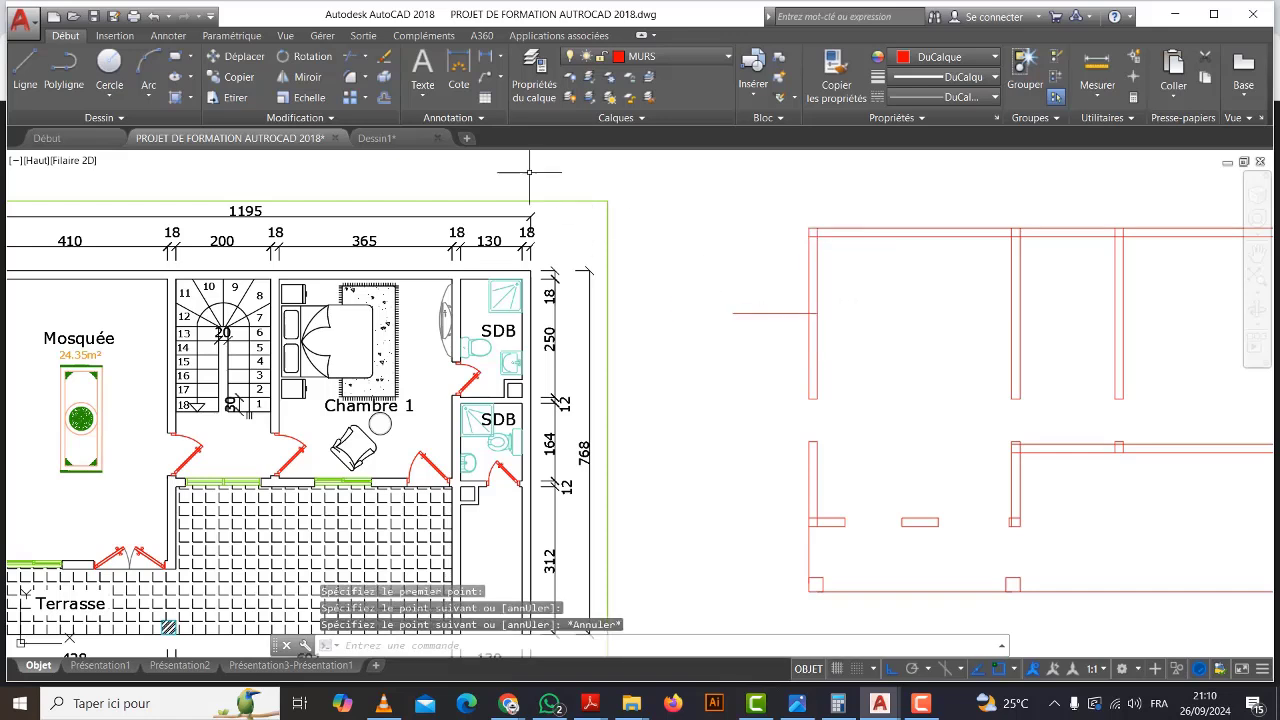
# Offset the horizontal midpoint guide line by 60 both above and below it.
pyautogui.click(383, 98)
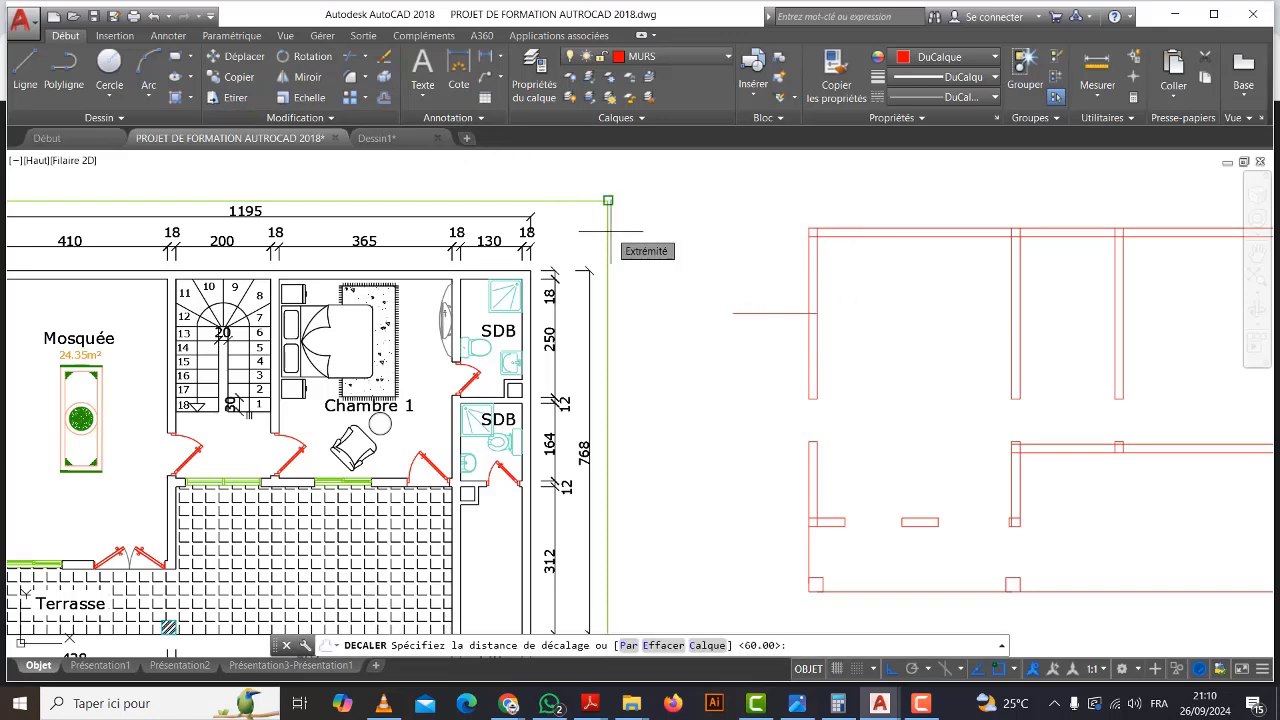
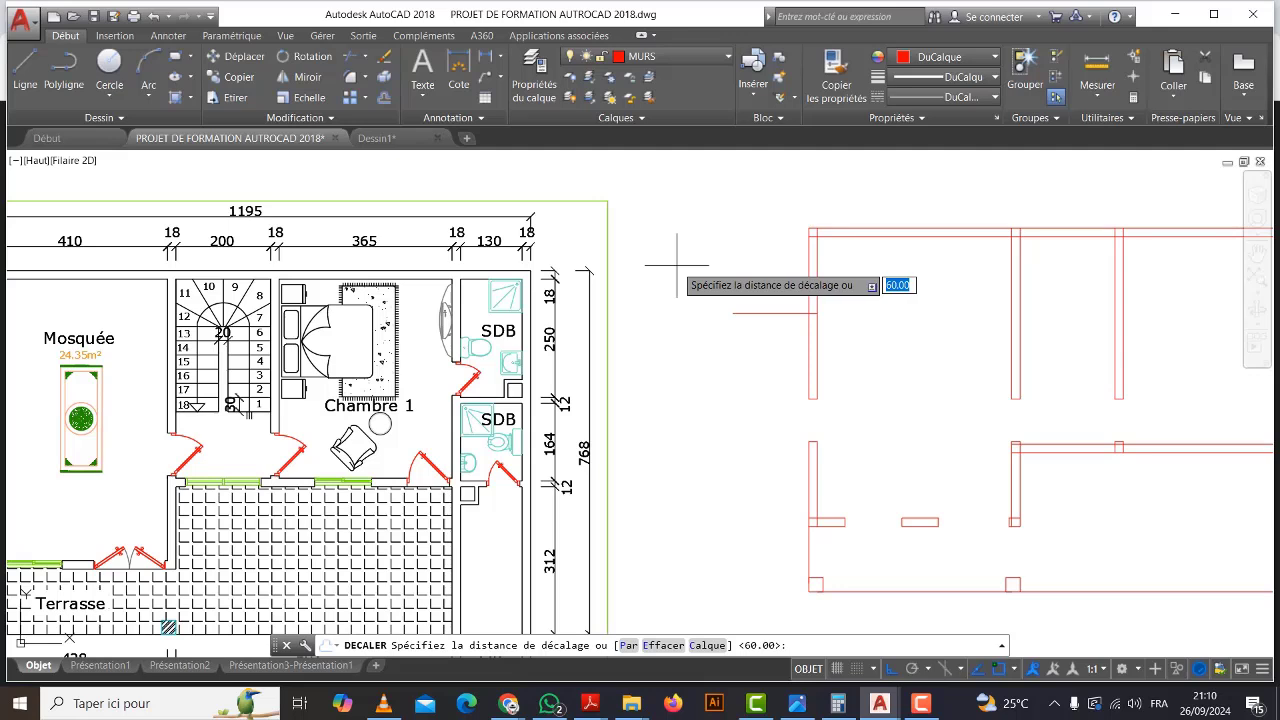
pyautogui.press('Return')
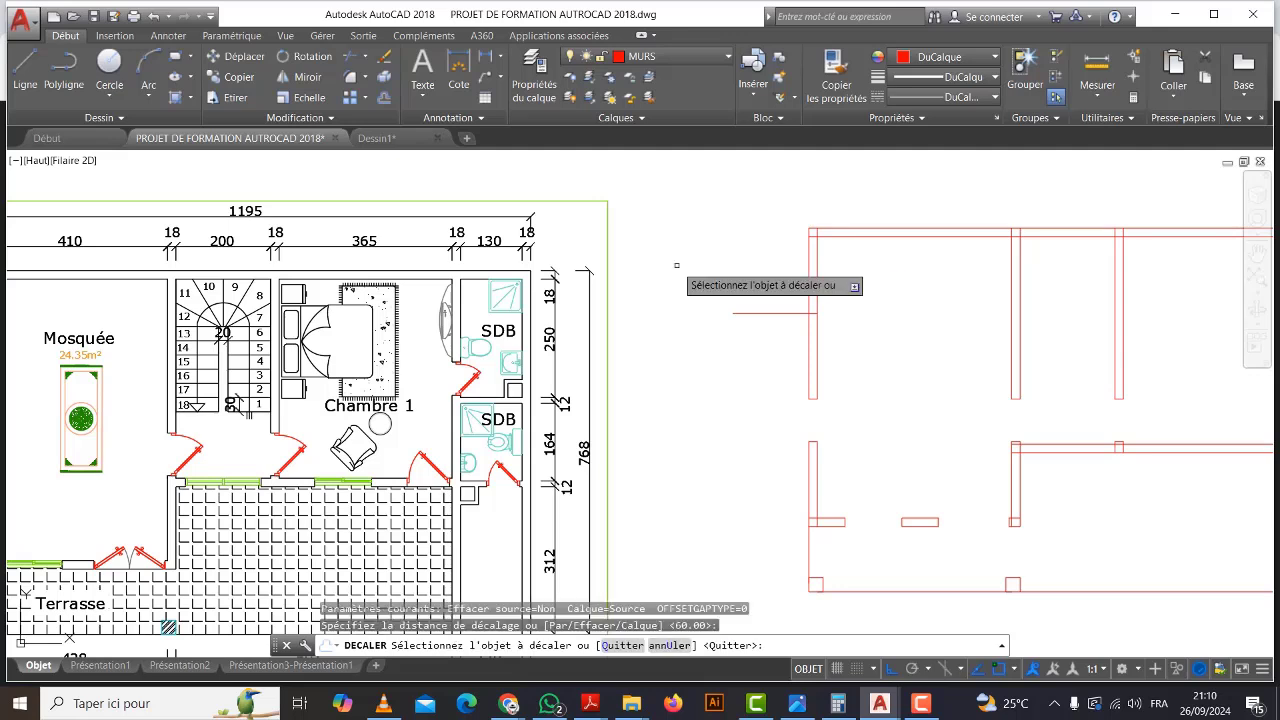
pyautogui.click(755, 313)
pyautogui.click(767, 270)
pyautogui.click(772, 313)
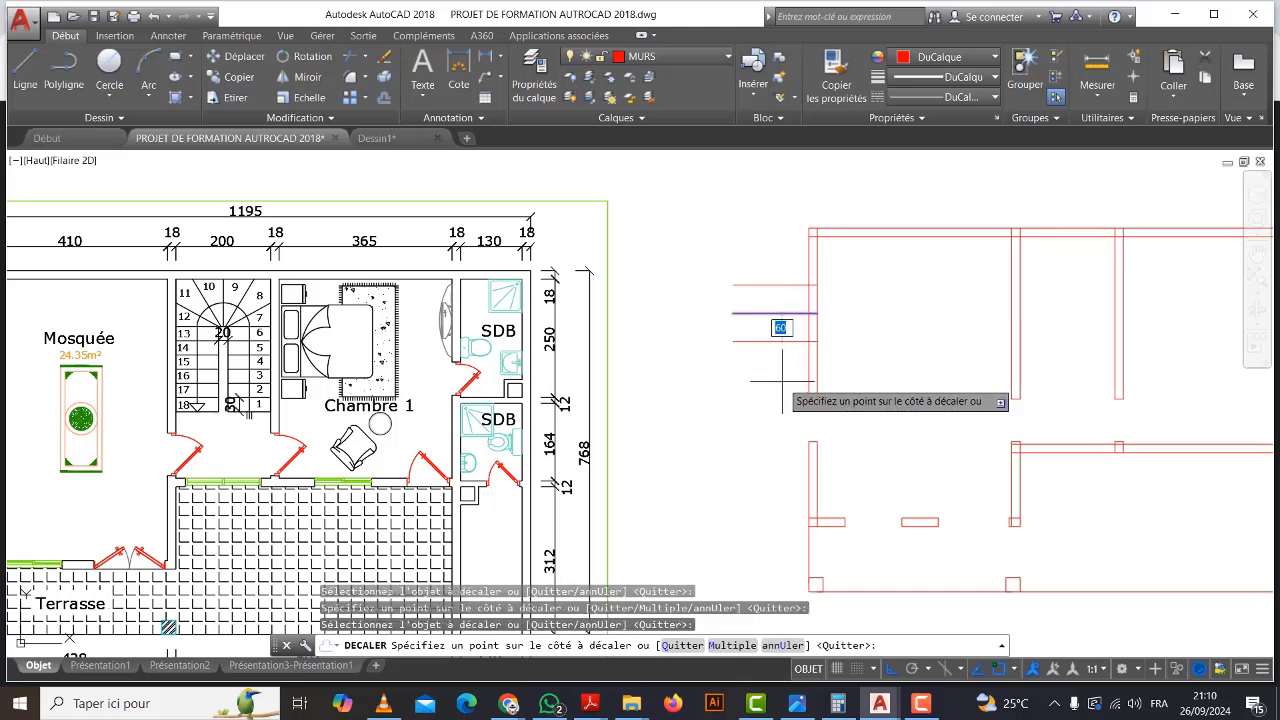
pyautogui.click(761, 367)
pyautogui.press('Escape')
# Erase the middle guide line between the two offset lines at the left outer wall.
pyautogui.click(772, 315)
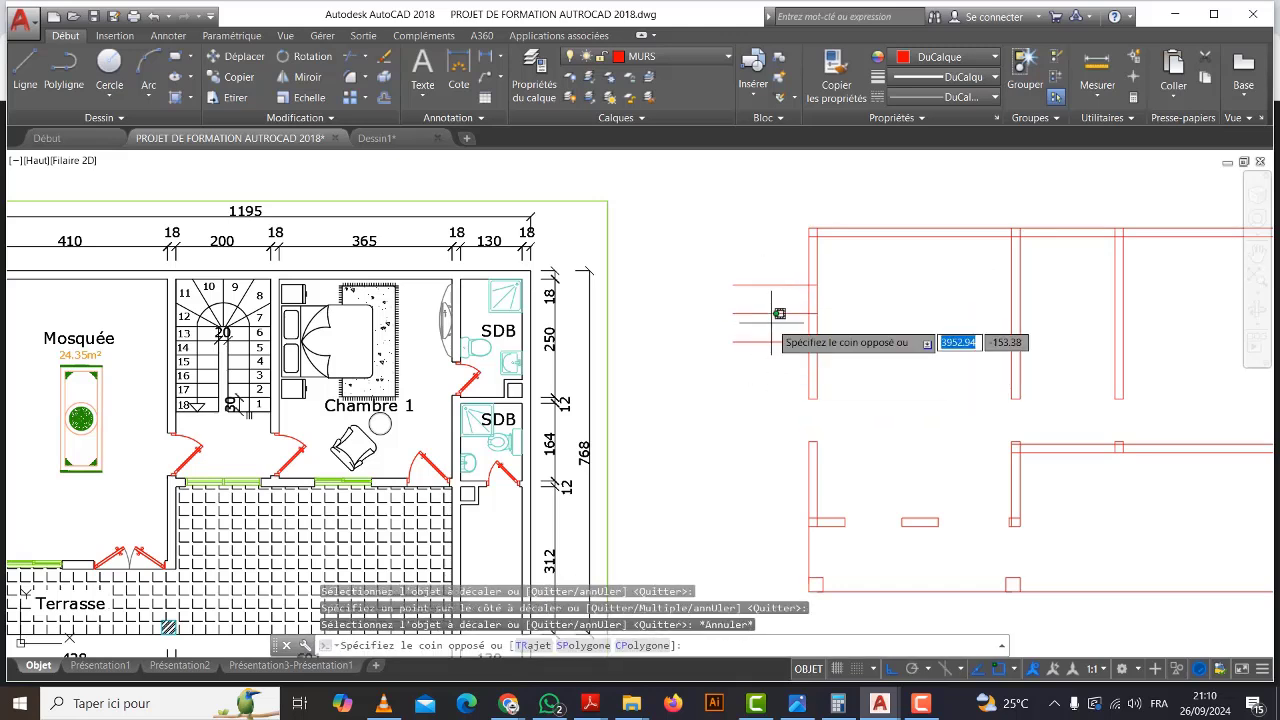
pyautogui.press('Escape')
pyautogui.click(756, 320)
pyautogui.click(720, 290)
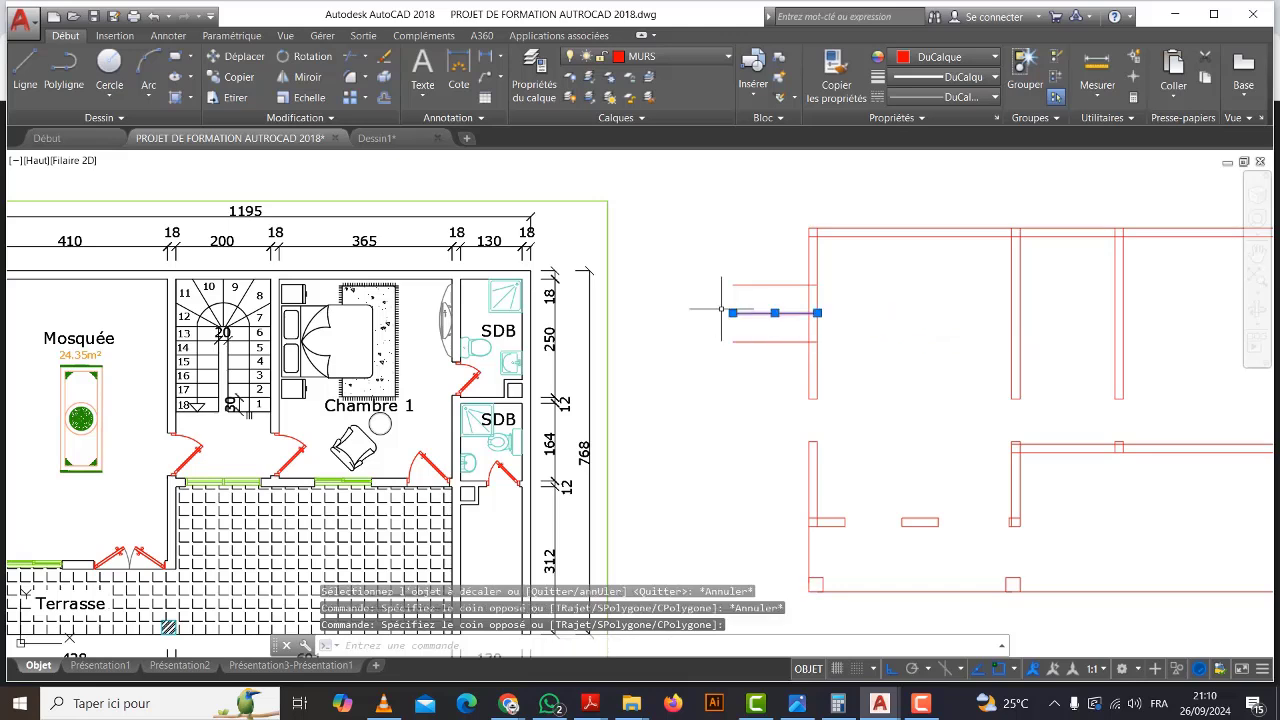
pyautogui.press('Delete')
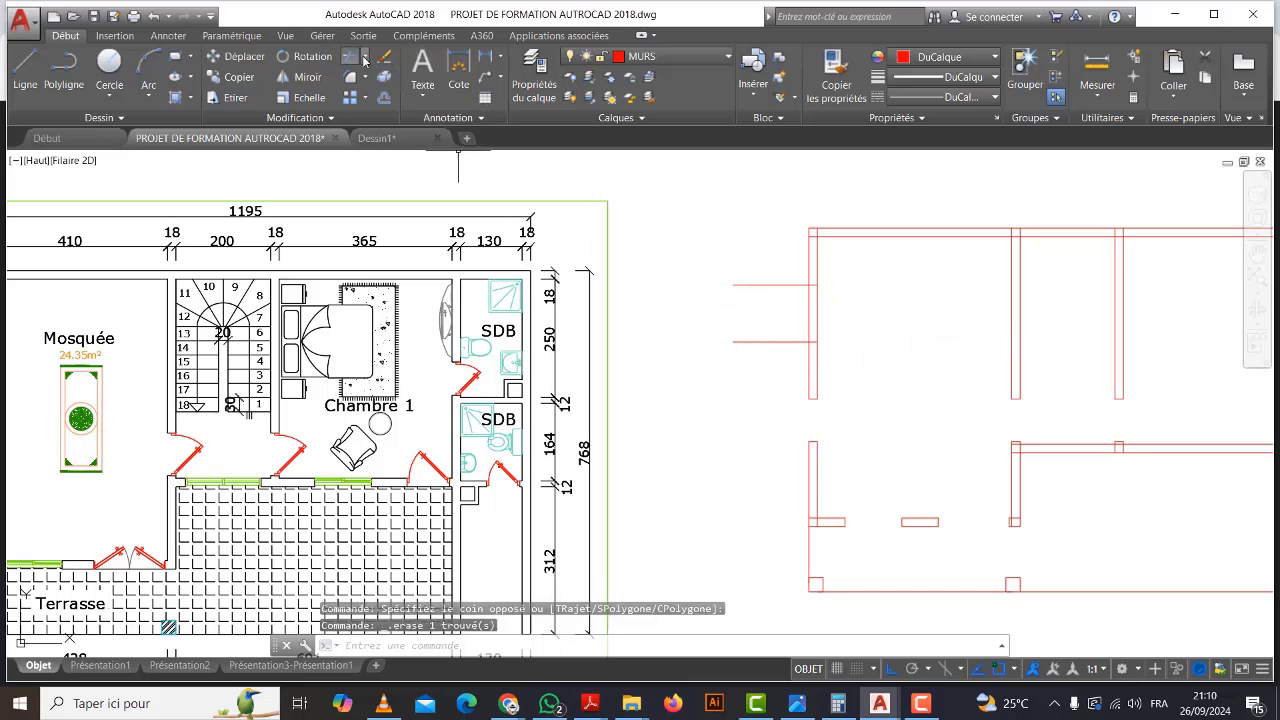
# Trim the left outer wall between the two offset lines and cut off their overhangs to form the window opening.
pyautogui.click(388, 83)
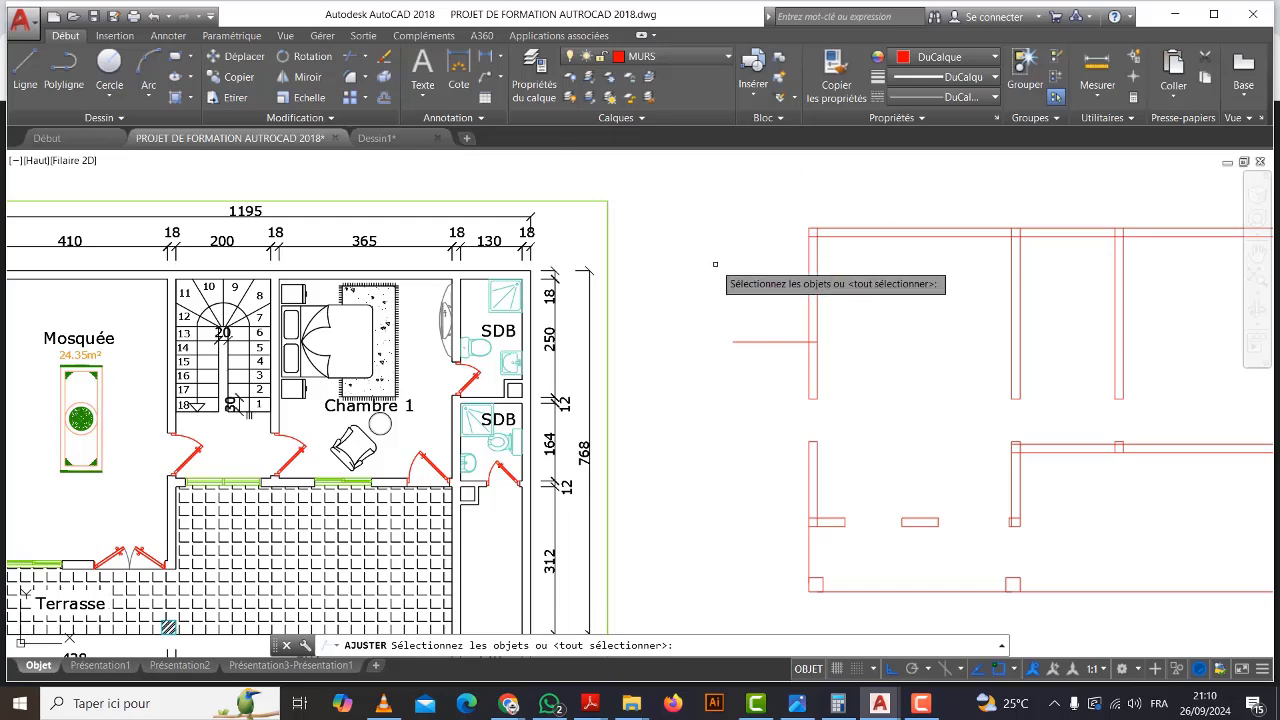
pyautogui.press('Return')
pyautogui.click(766, 358)
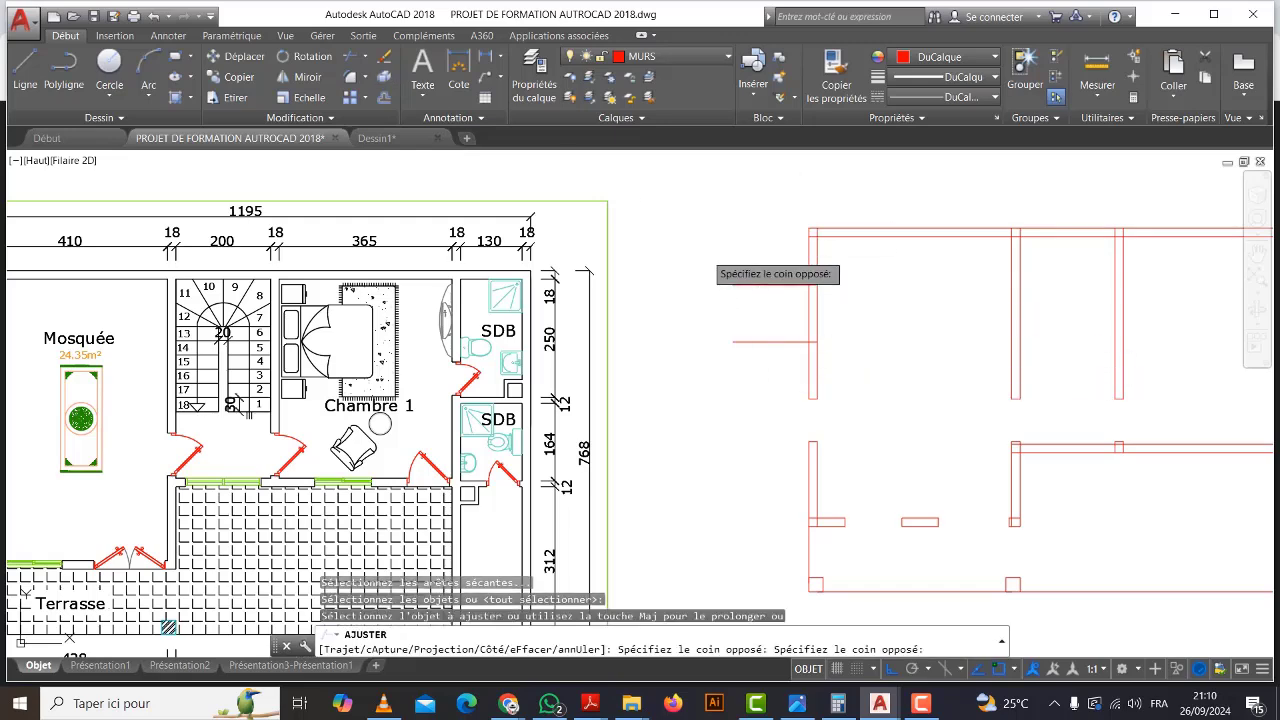
pyautogui.click(706, 254)
pyautogui.click(868, 315)
pyautogui.click(760, 302)
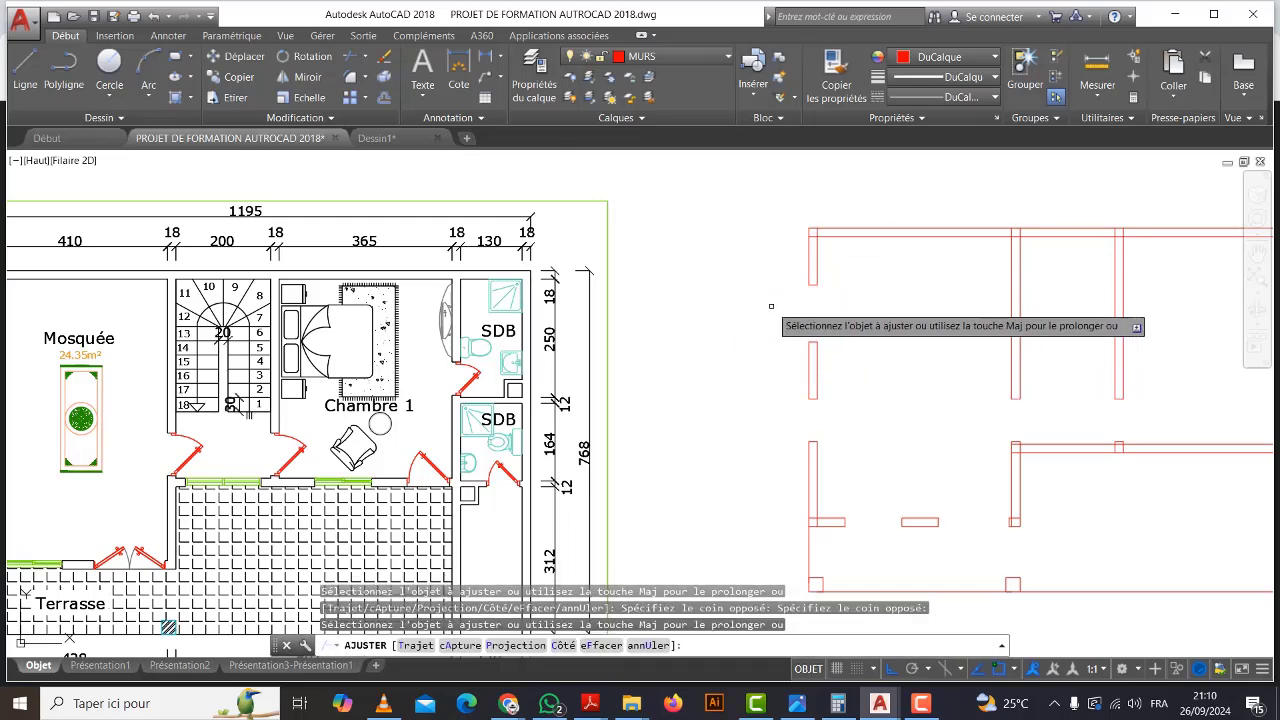
pyautogui.press('Escape')
pyautogui.scroll(-2, 814, 414)
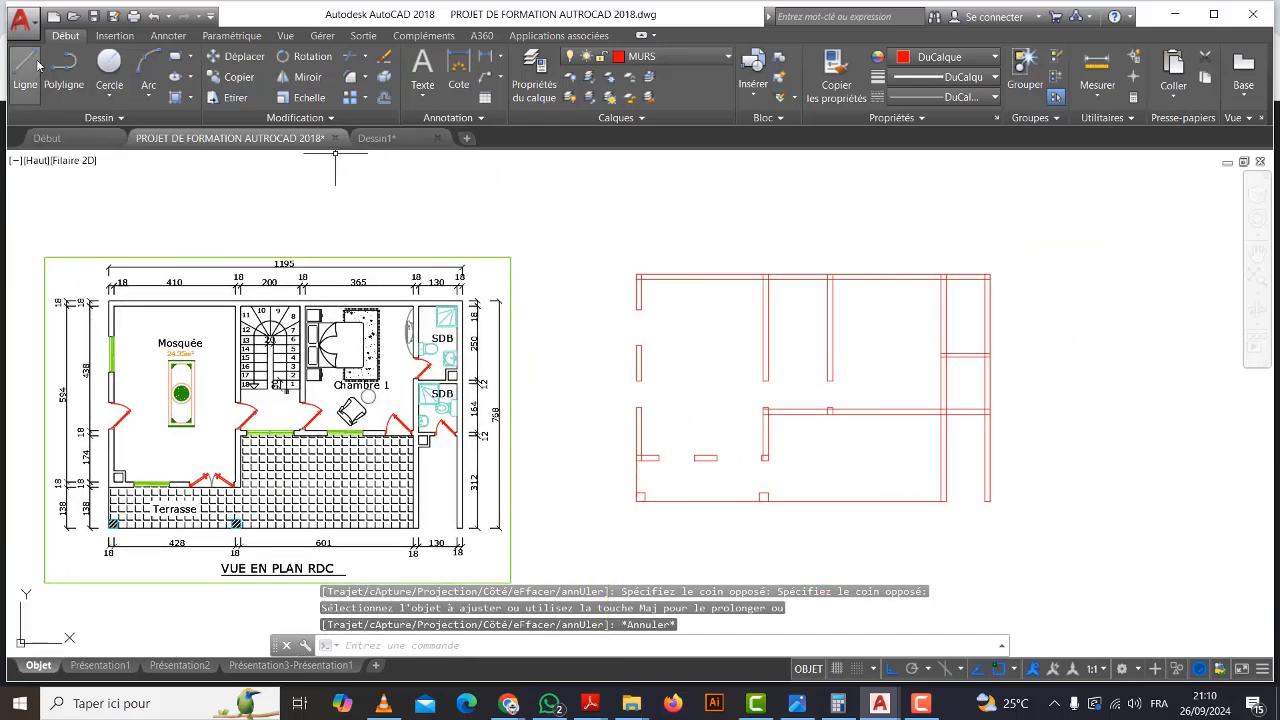
# Draw a horizontal guide line across the upper bathroom's left wall, starting 5 above the partition between the two bathrooms.
pyautogui.click(24, 72)
pyautogui.scroll(4, 908, 312)
pyautogui.moveTo(1057, 420); pyautogui.dragTo(730, 413, button='middle')
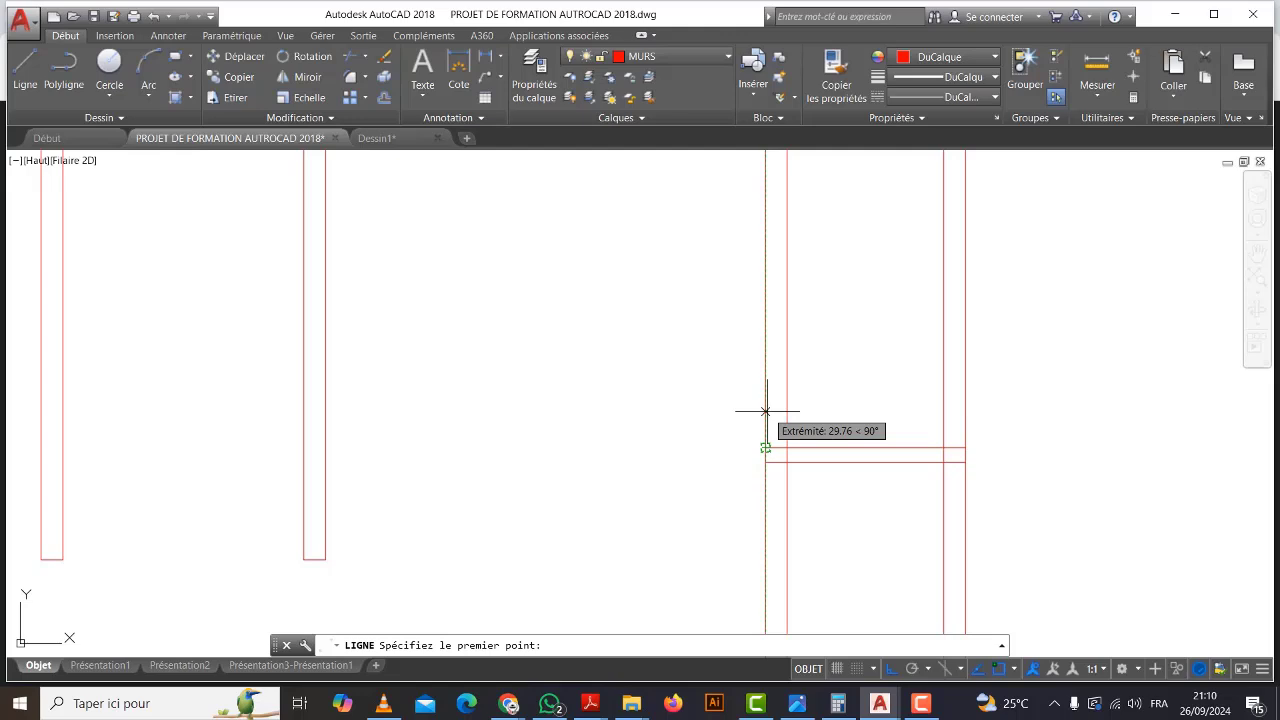
pyautogui.write('5')
pyautogui.press('Return')
pyautogui.click(843, 395)
pyautogui.press('Escape')
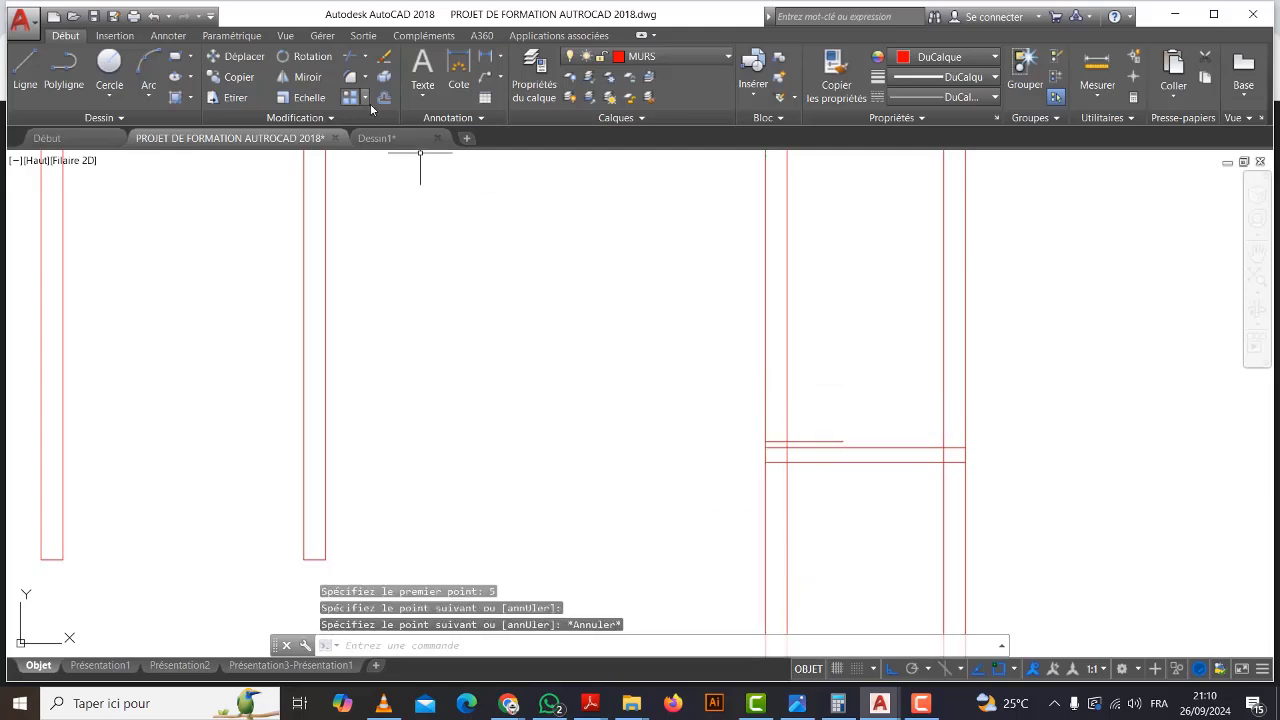
# Offset the guide line on the upper bathroom's left wall upward by 75.
pyautogui.click(385, 102)
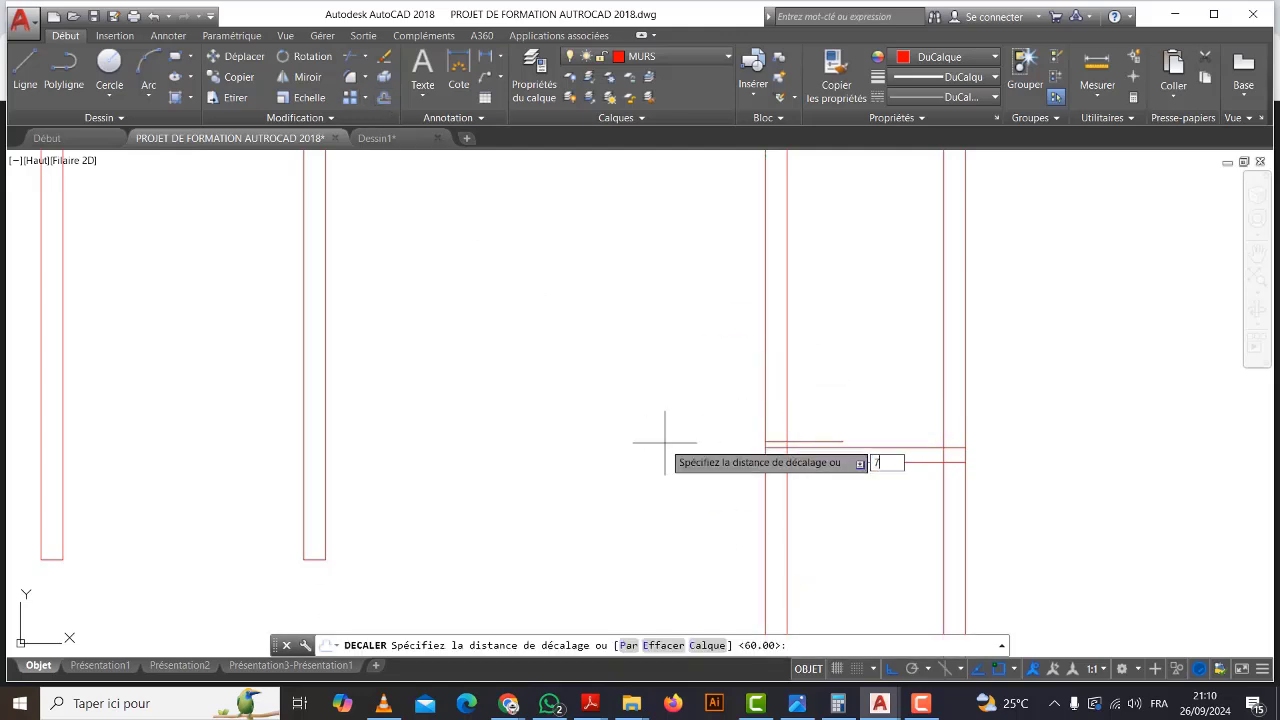
pyautogui.press('Return')
pyautogui.click(832, 441)
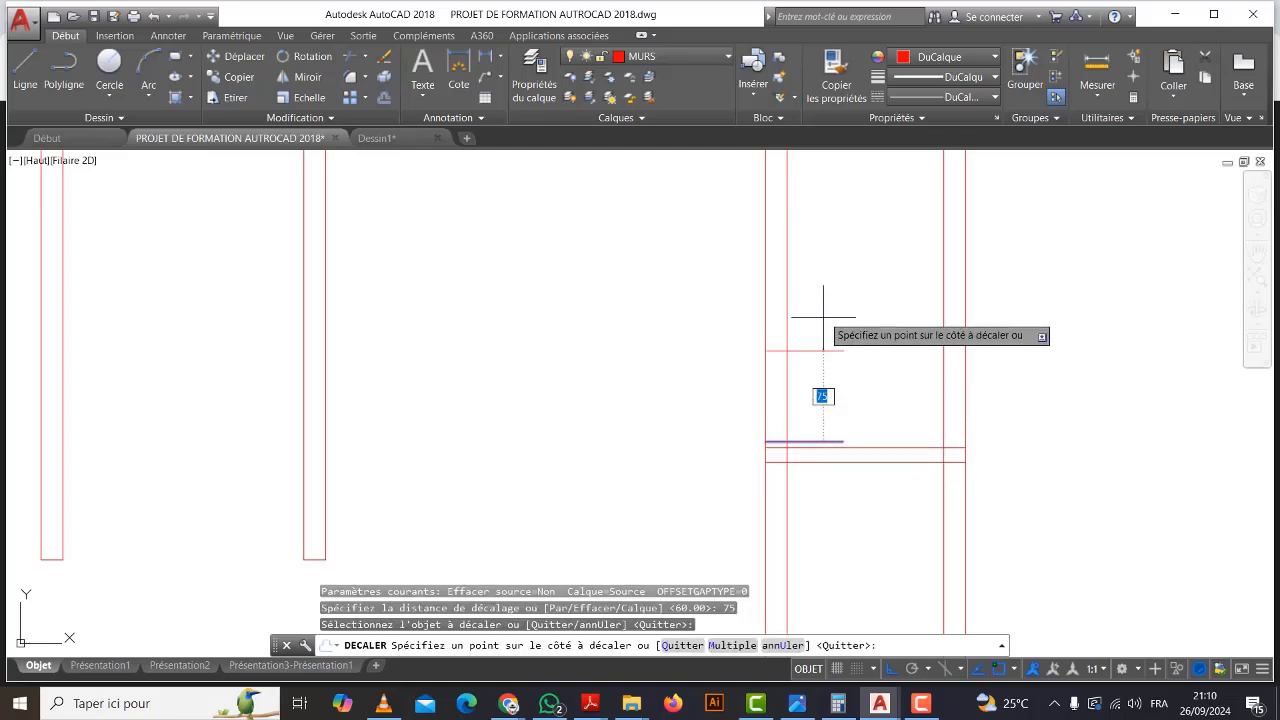
pyautogui.click(823, 308)
pyautogui.scroll(-4, 823, 308)
pyautogui.press('Escape')
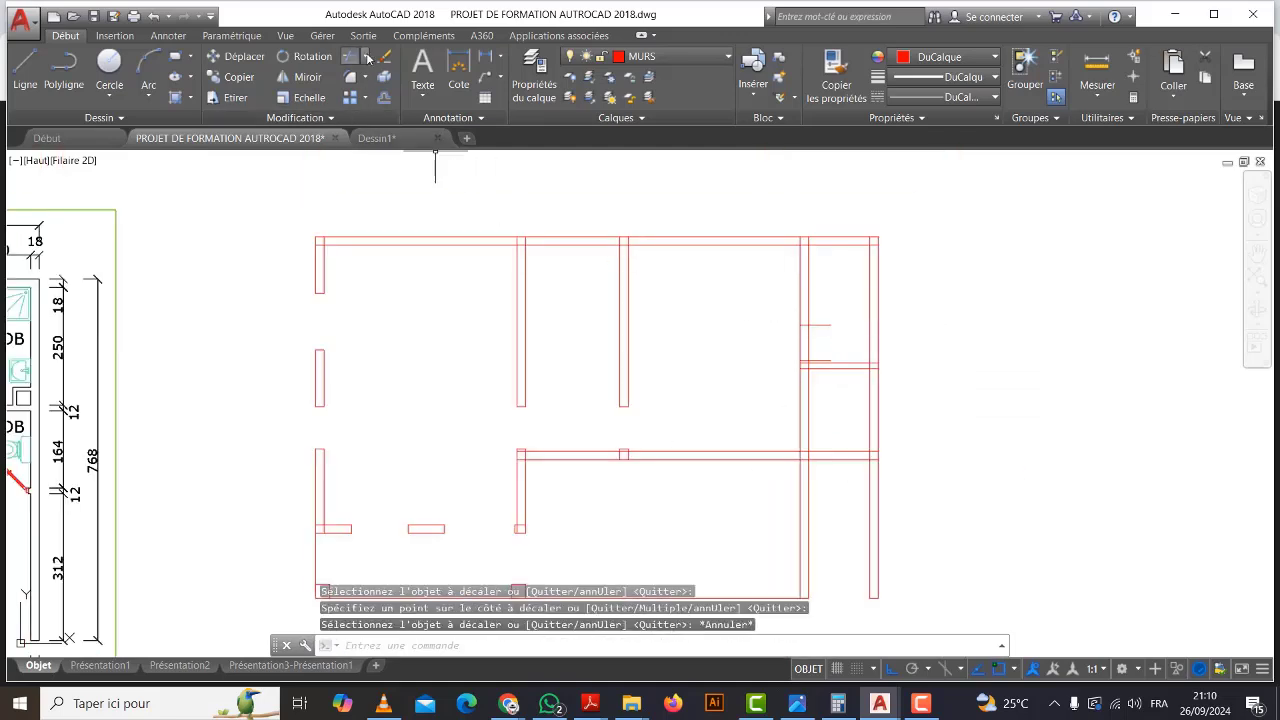
# Trim the upper bathroom's left wall between the two guide lines and remove their overhangs to form the door opening.
pyautogui.click(374, 95)
pyautogui.press('Return')
pyautogui.scroll(4, 816, 335)
pyautogui.click(819, 328)
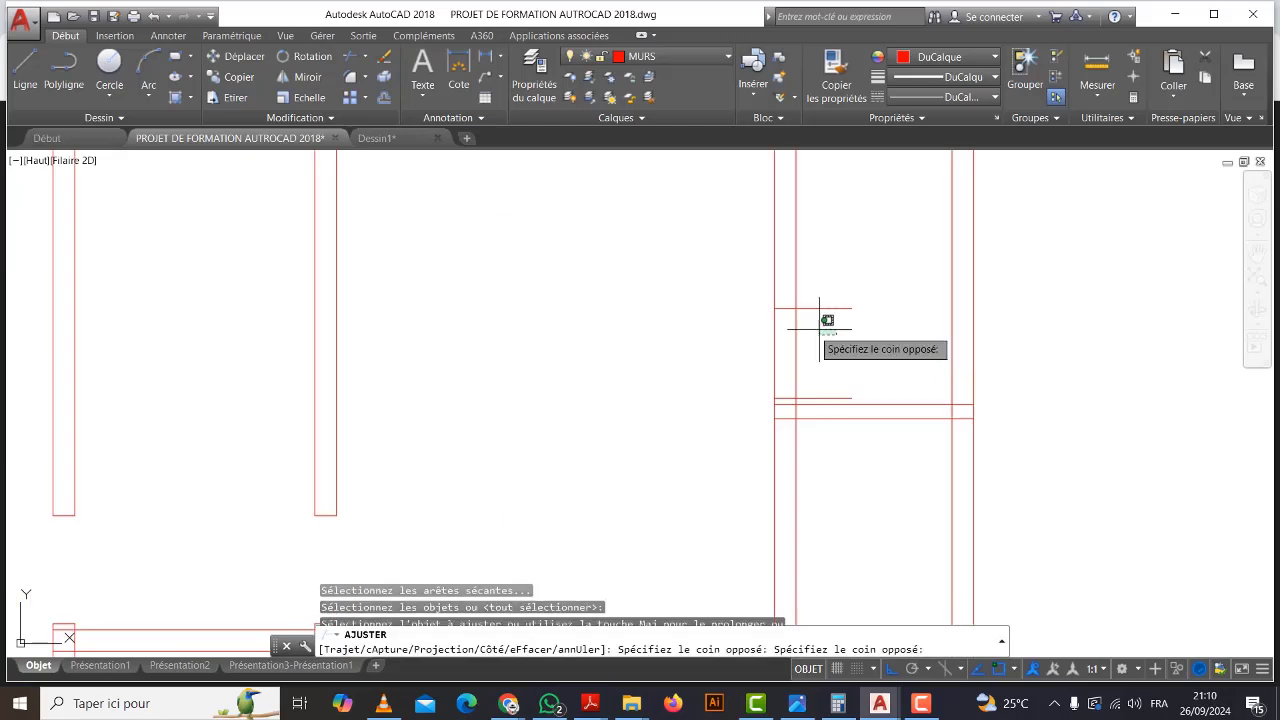
pyautogui.click(748, 350)
pyautogui.click(838, 396)
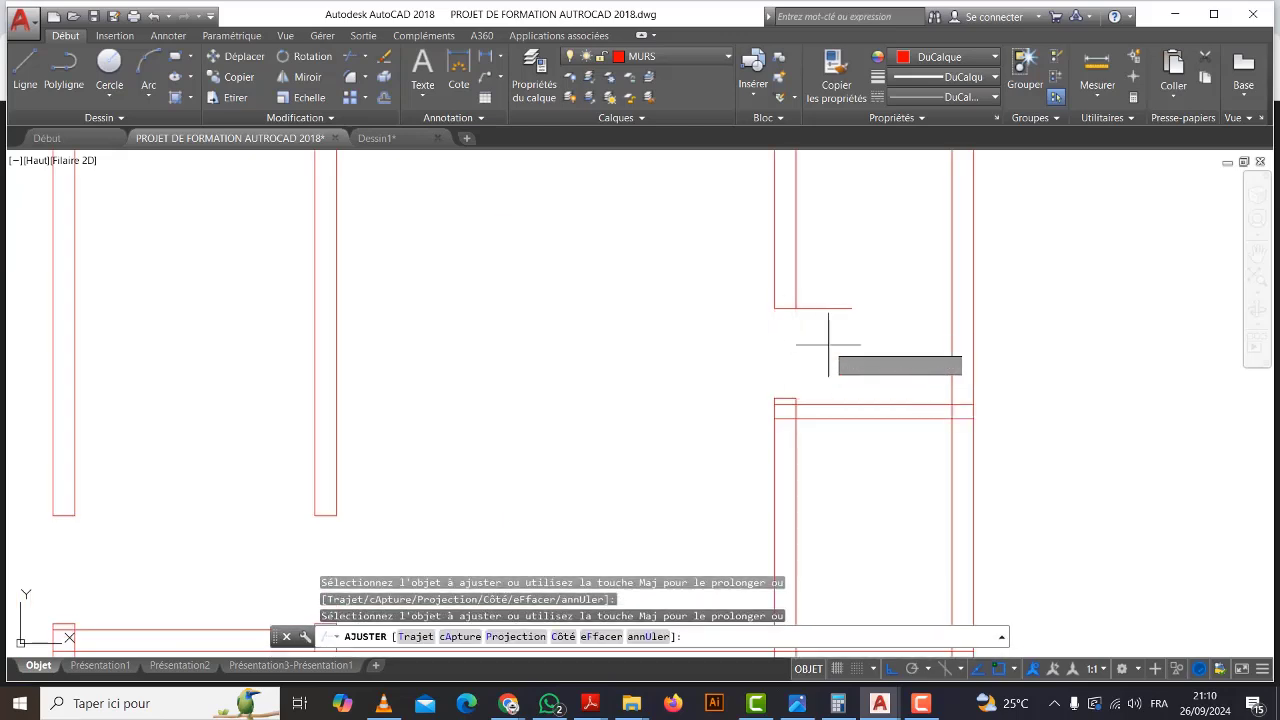
pyautogui.click(821, 309)
pyautogui.scroll(-4, 800, 365)
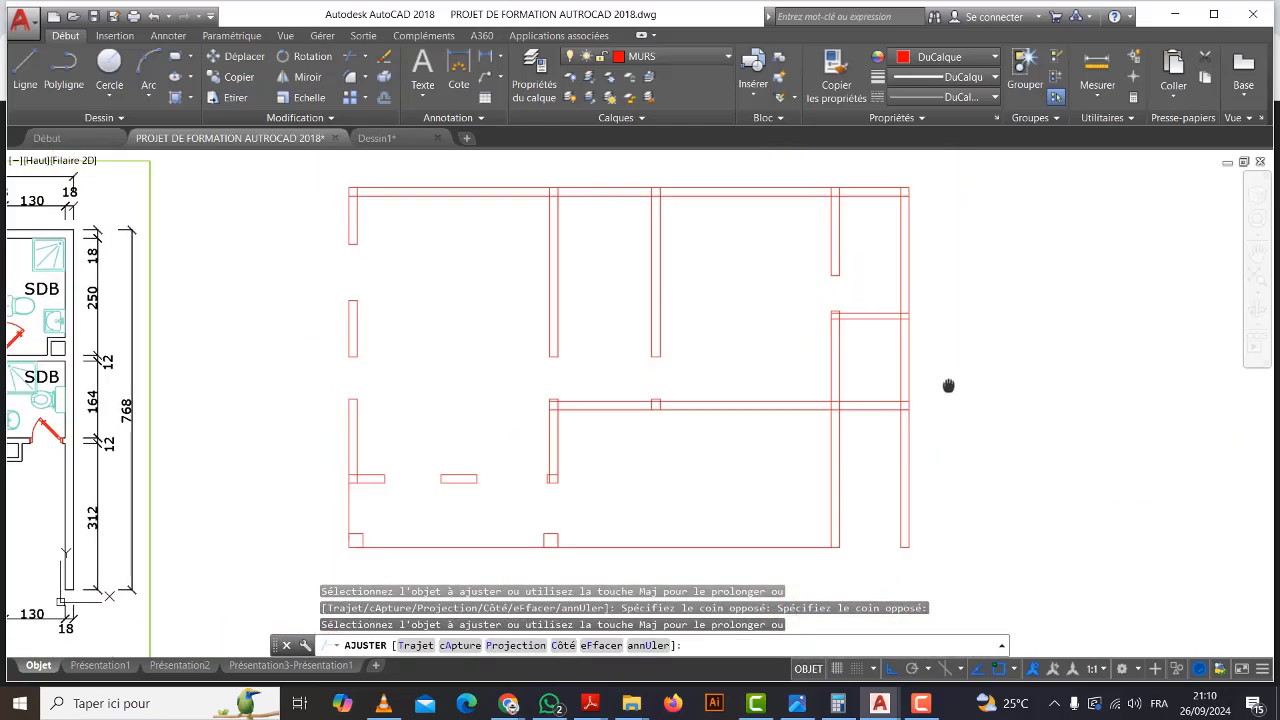
pyautogui.scroll(-3, 948, 369)
pyautogui.press('Escape')
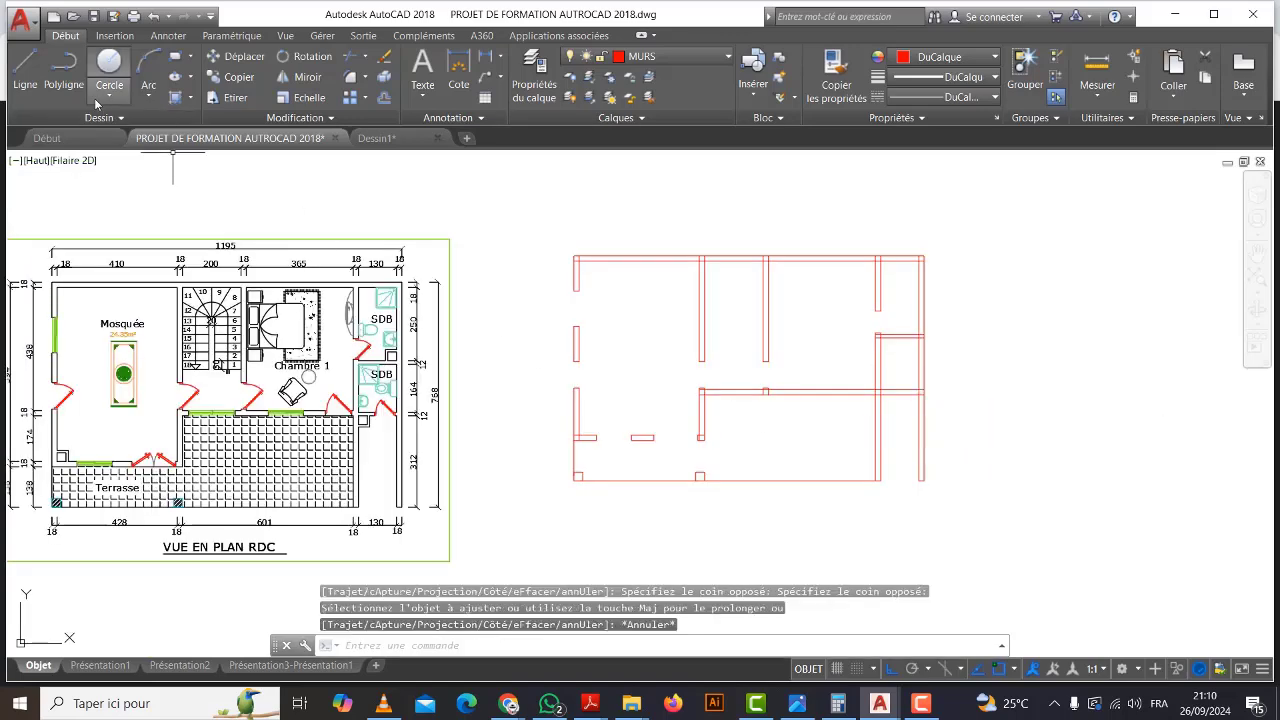
pyautogui.moveTo(770, 416); pyautogui.dragTo(778, 418, button='middle')
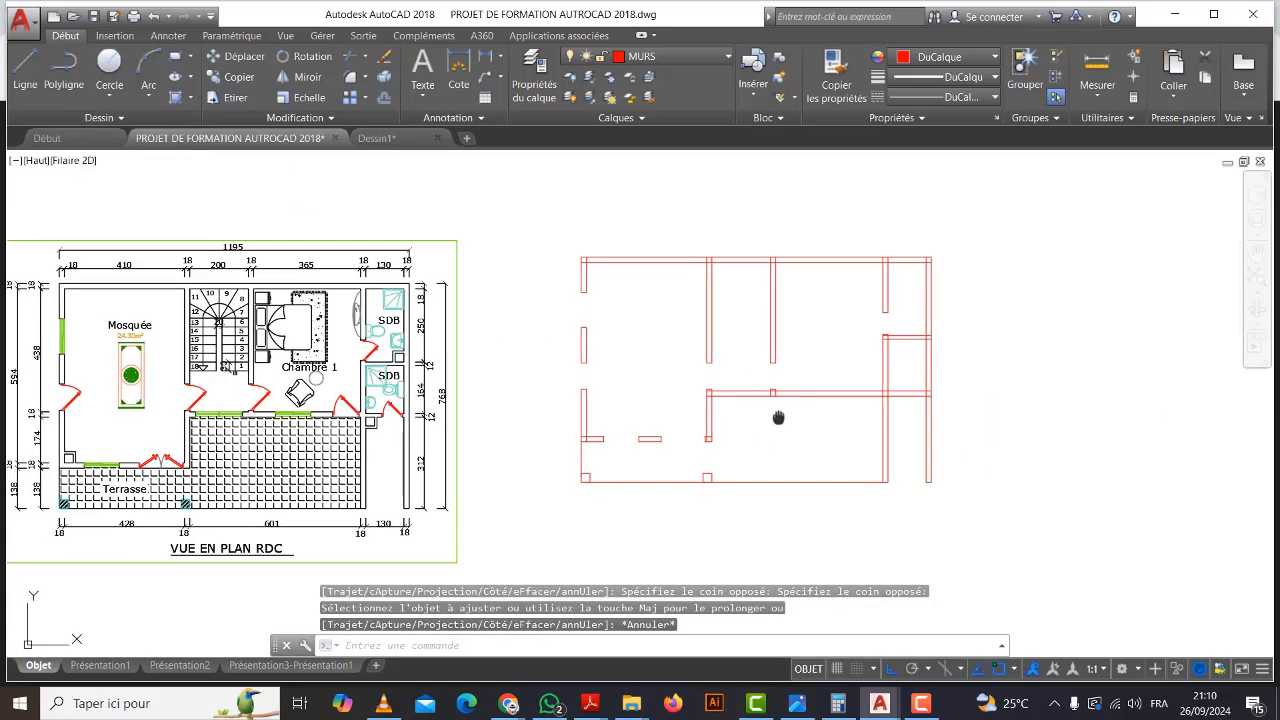
pyautogui.click(25, 87)
pyautogui.scroll(5, 890, 363)
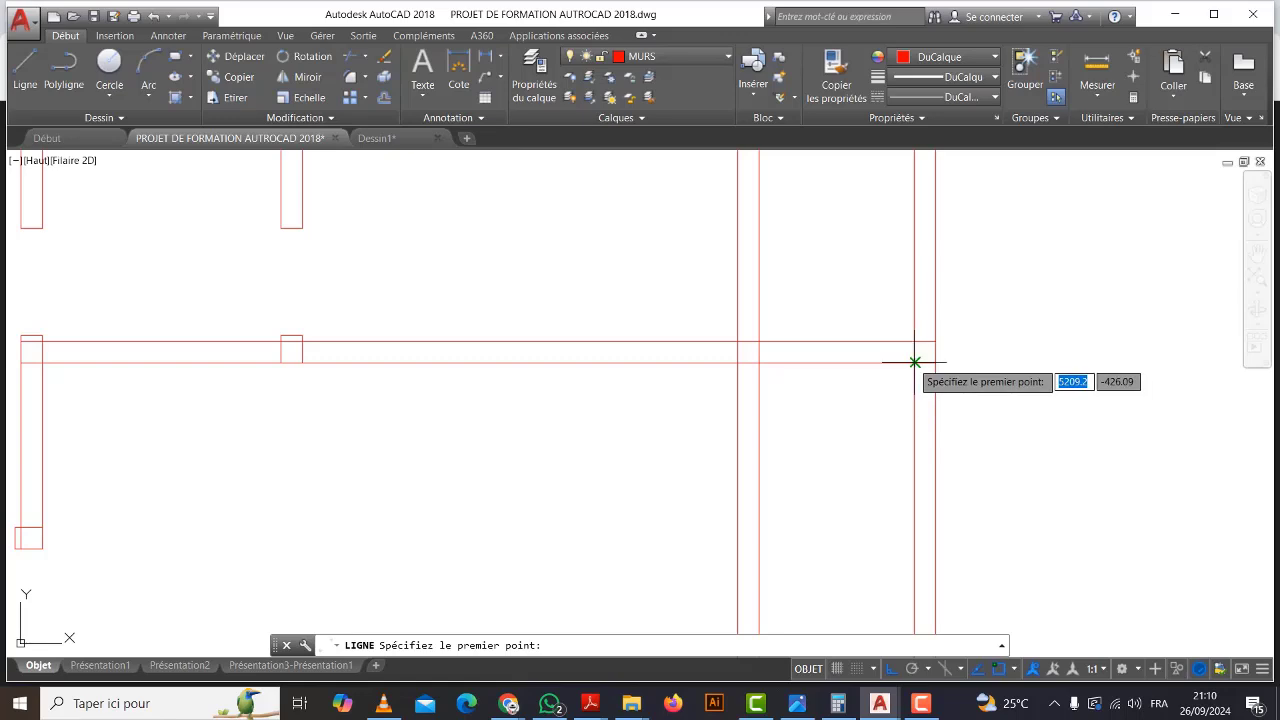
pyautogui.press('Escape')
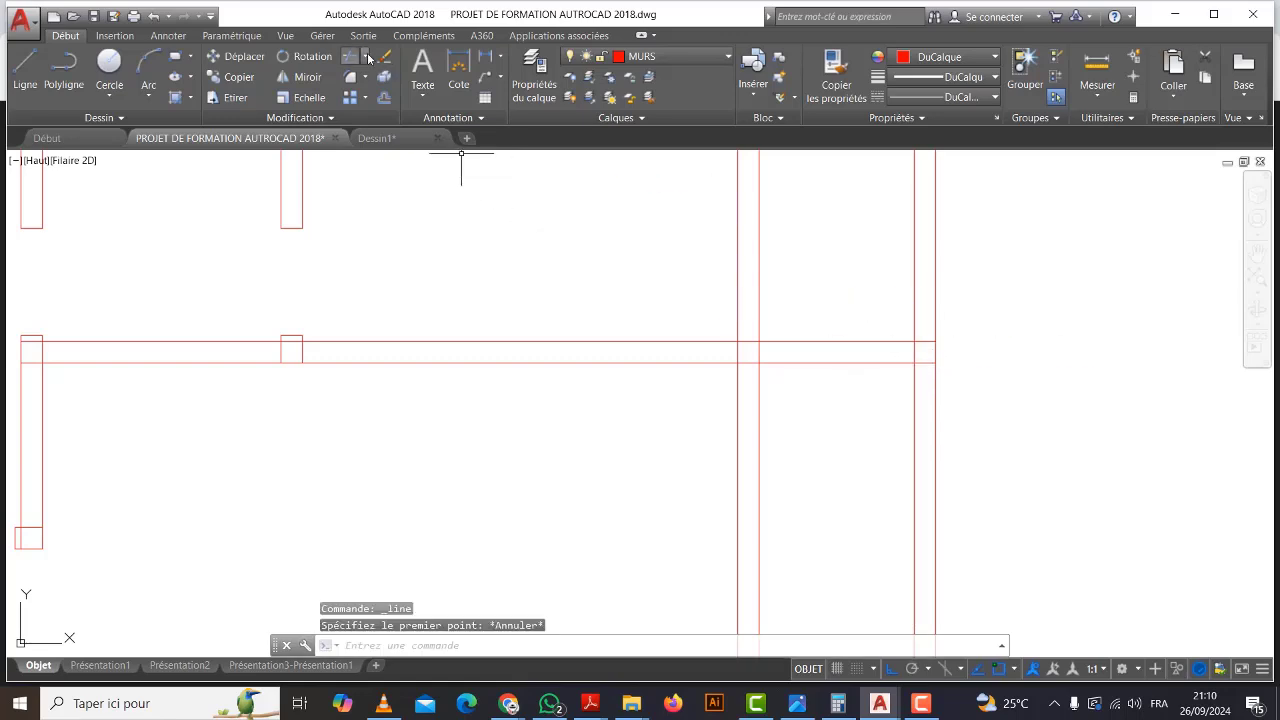
# Trim the upper line of the lower bathroom's bottom wall between its two side walls.
pyautogui.click(350, 56)
pyautogui.press('Return')
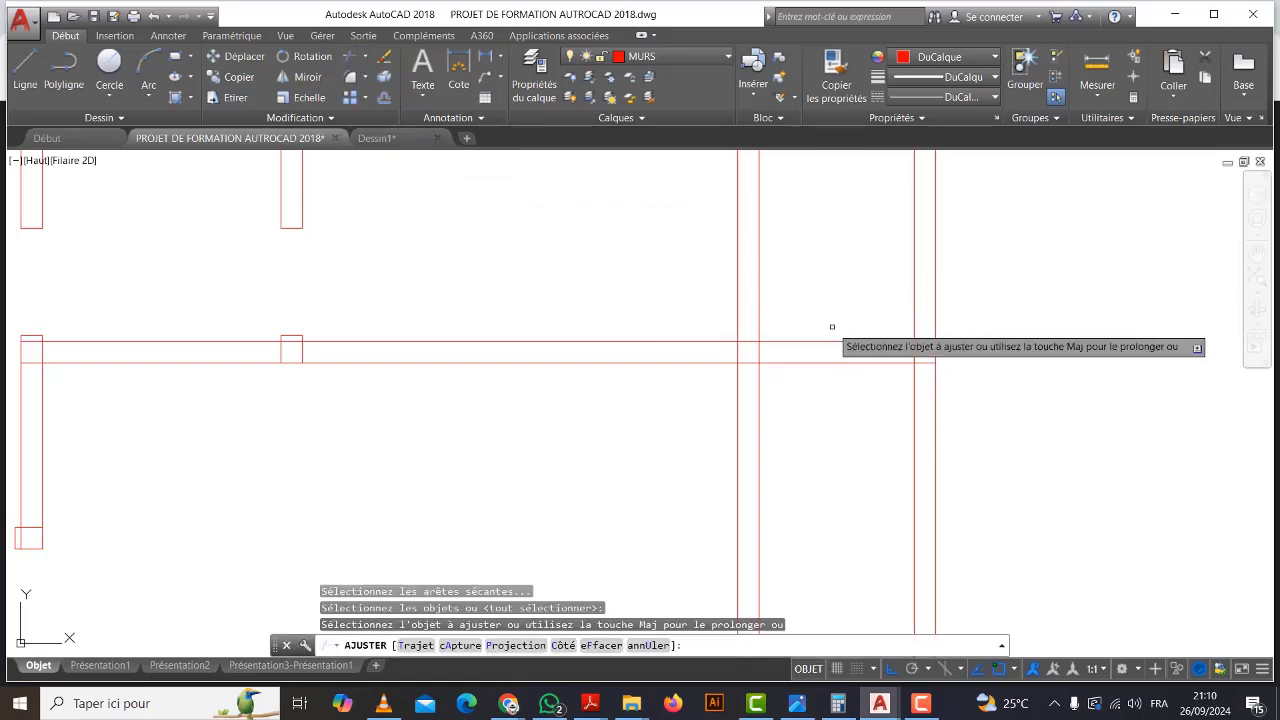
pyautogui.click(850, 341)
pyautogui.press('Escape')
pyautogui.scroll(-5, 860, 410)
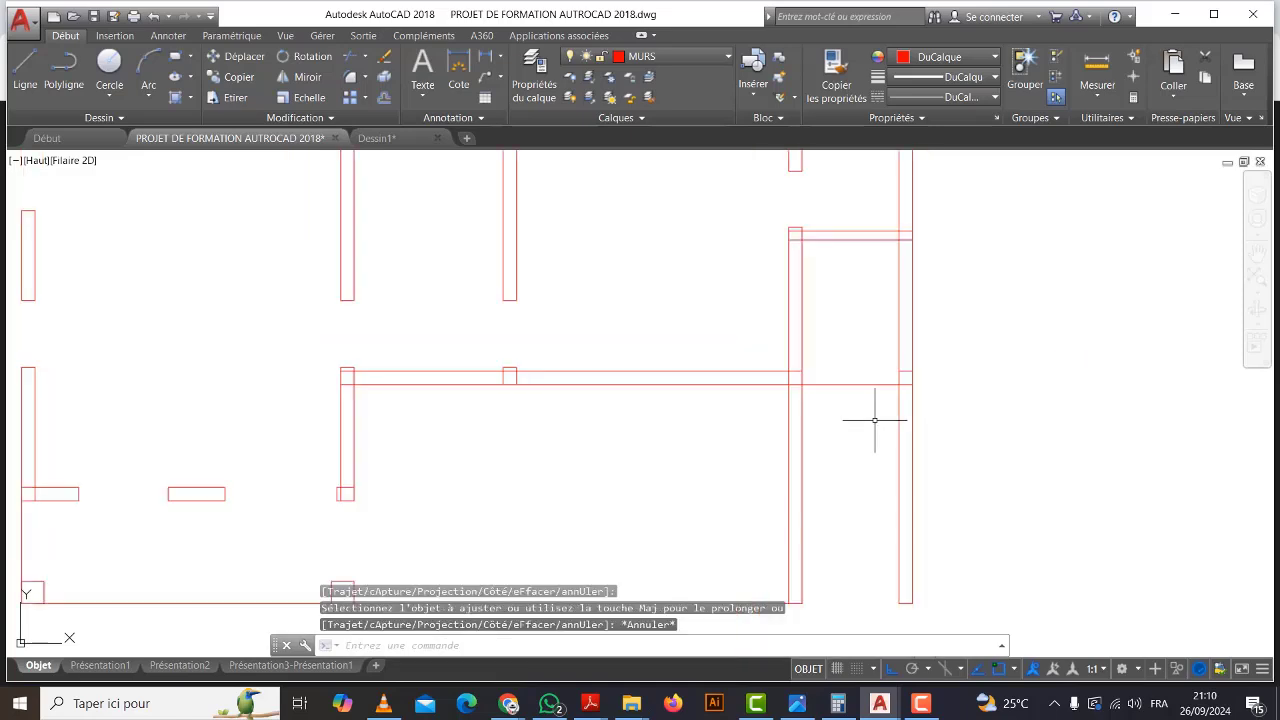
# Draw a horizontal line across the lower bathroom, starting on its right wall 12 above the bottom wall's lower line and ending inside the left wall.
pyautogui.click(18, 62)
pyautogui.scroll(6, 878, 392)
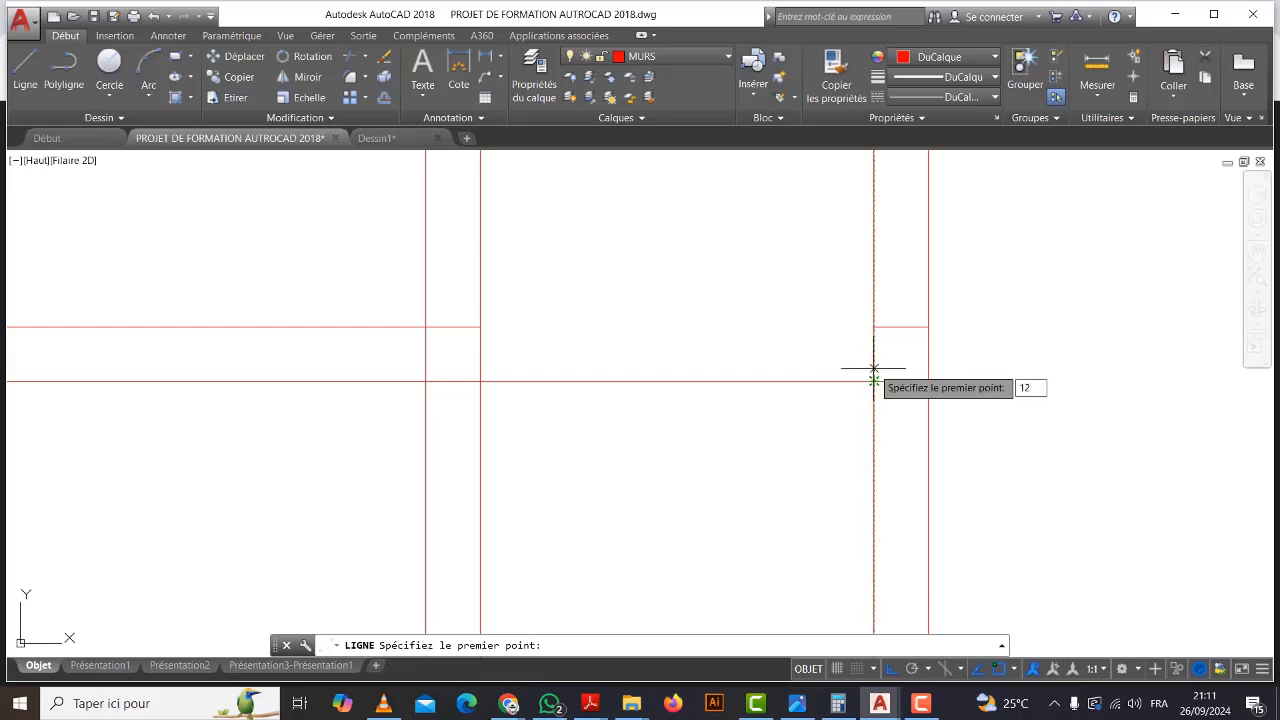
pyautogui.write('12')
pyautogui.press('Return')
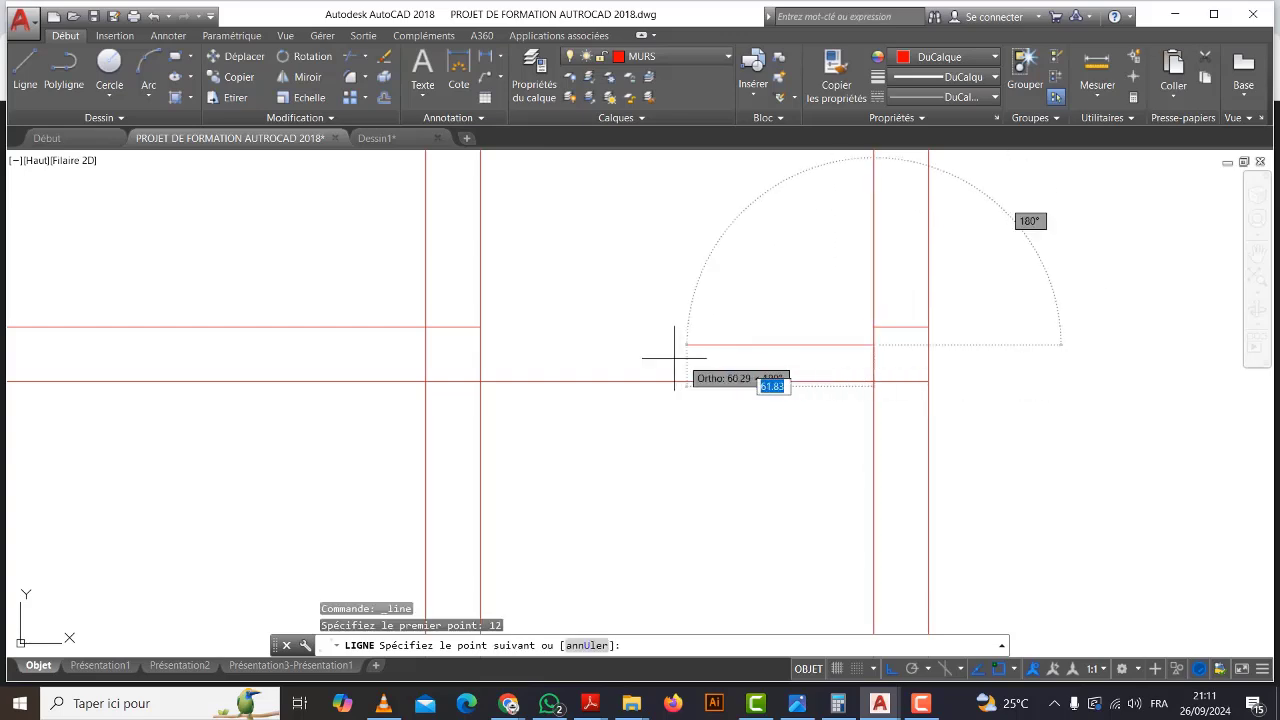
pyautogui.click(457, 345)
pyautogui.press('Escape')
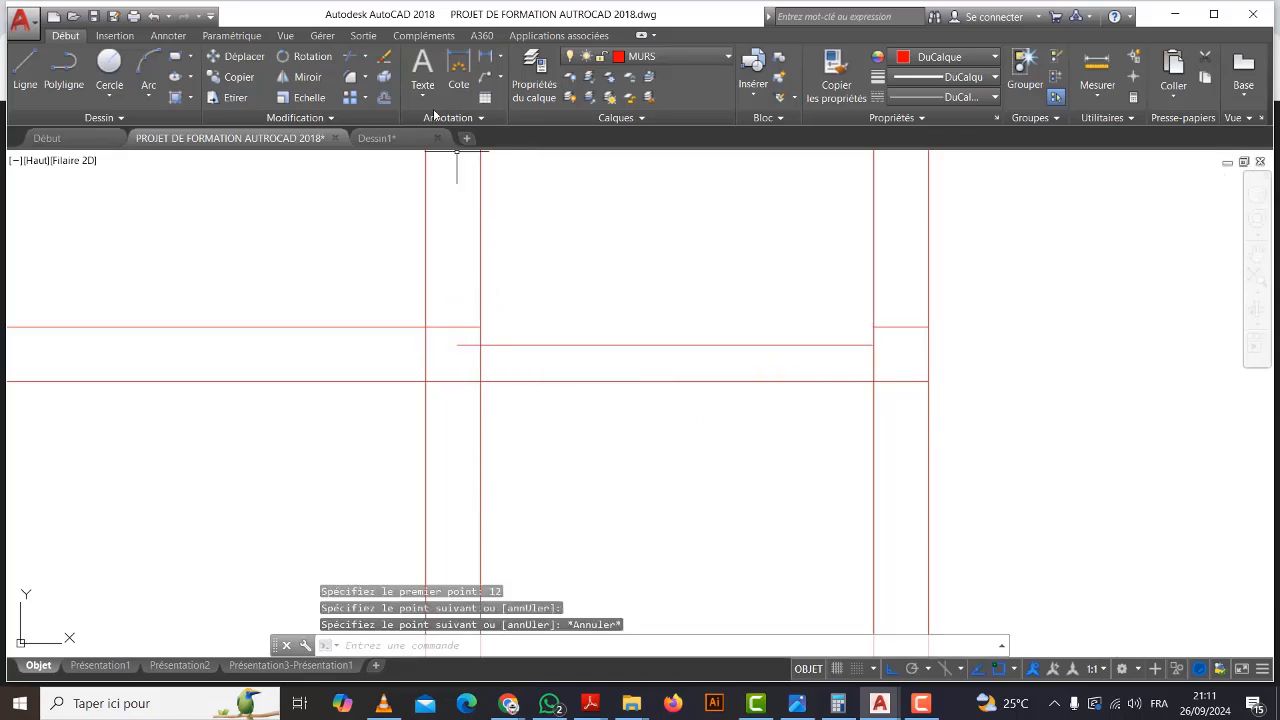
# Trim the new line's overhang inside the lower bathroom's left wall and erase the leftover short segment inside the right wall.
pyautogui.click(371, 82)
pyautogui.press('Return')
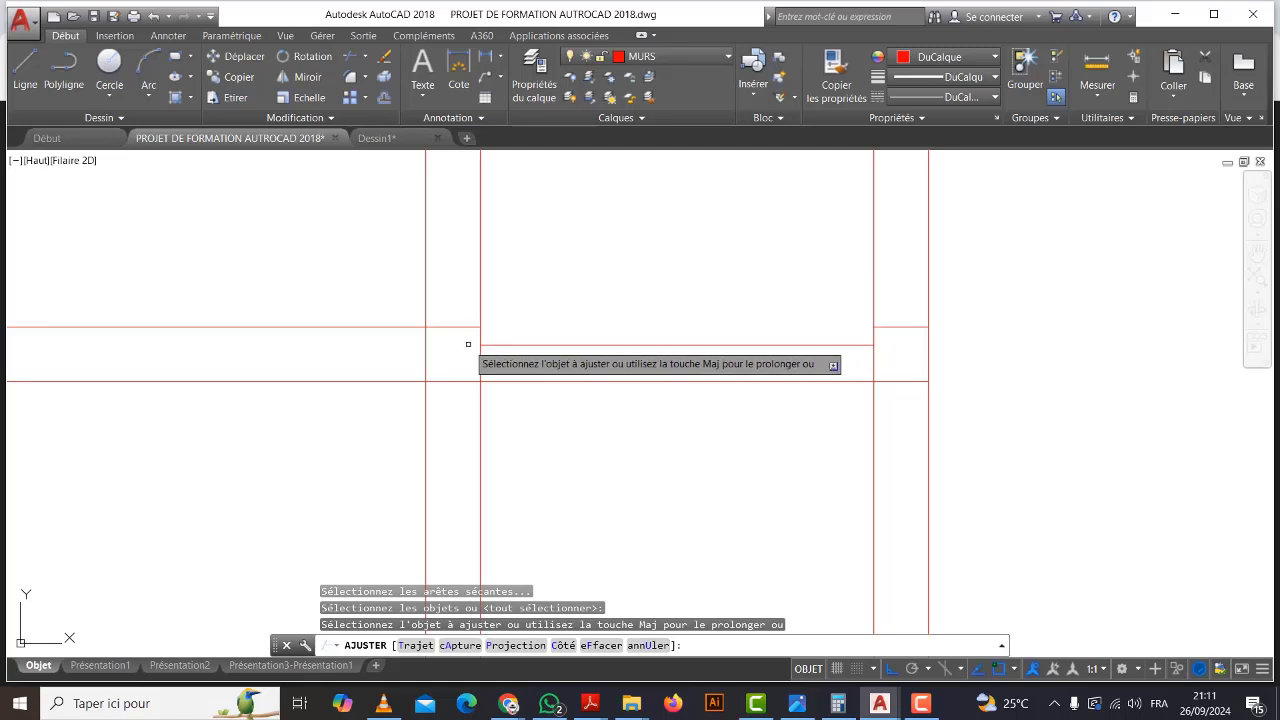
pyautogui.scroll(-2, 692, 328)
pyautogui.press('Escape')
pyautogui.click(749, 277)
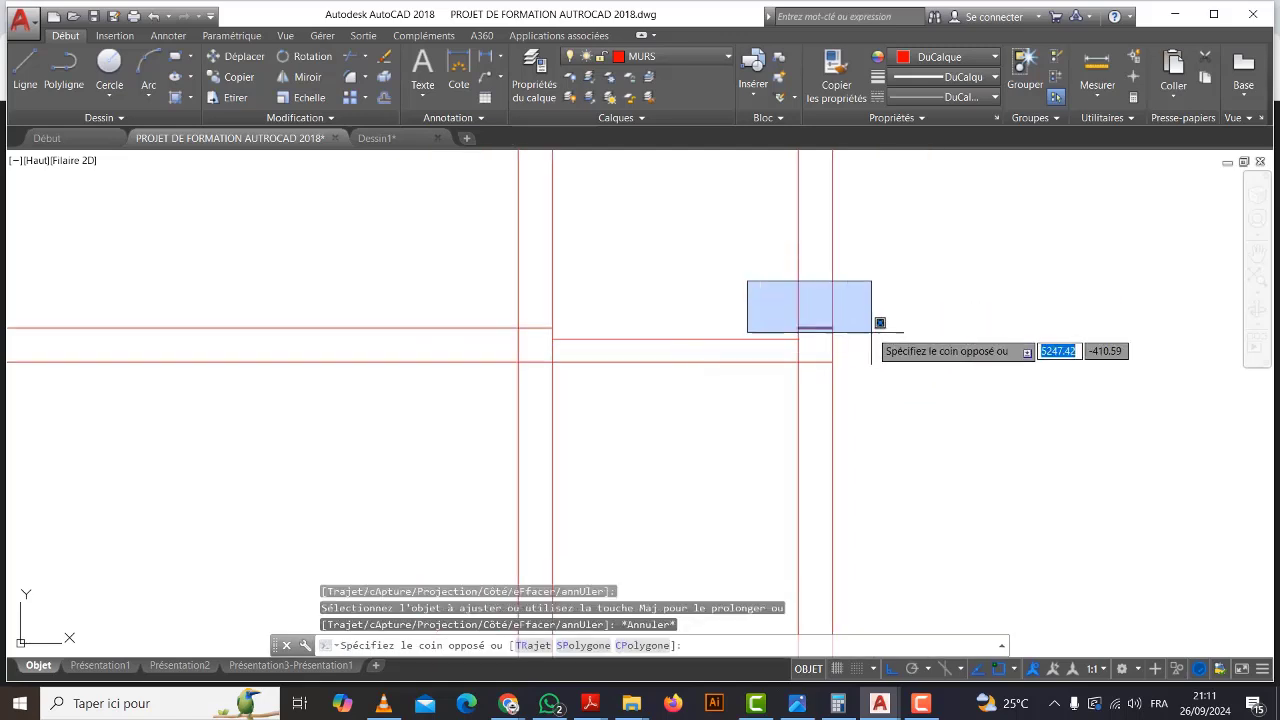
pyautogui.click(871, 329)
pyautogui.press('Delete')
pyautogui.scroll(-5, 933, 383)
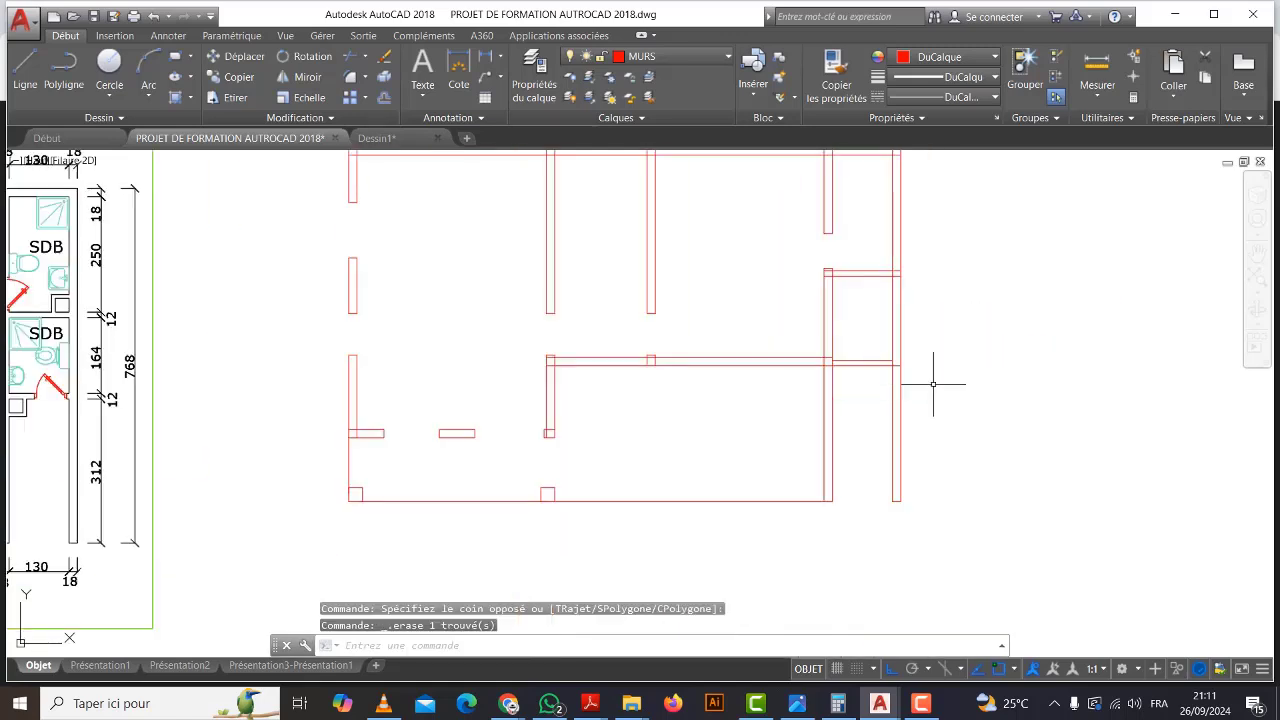
pyautogui.moveTo(911, 387); pyautogui.dragTo(1002, 401, button='middle')
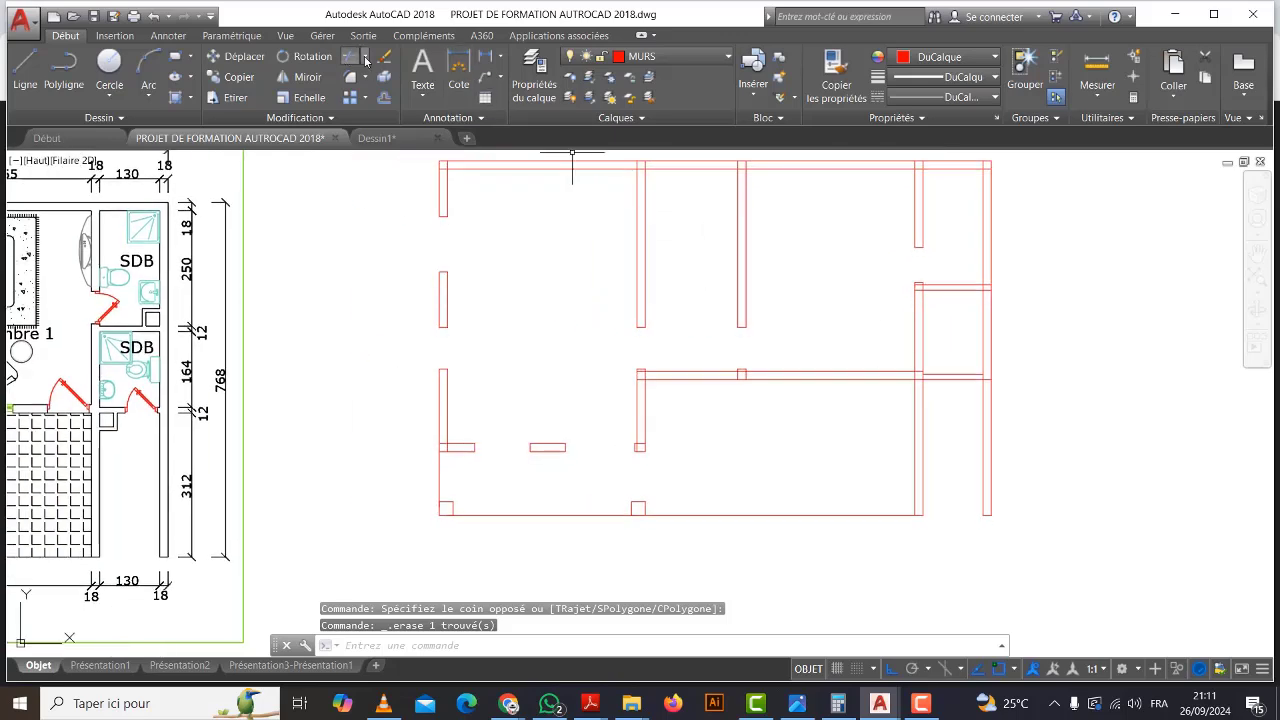
# Draw a vertical guide line across the lower bathroom's bottom wall, starting 5 from the inner face of the right wall.
pyautogui.click(25, 68)
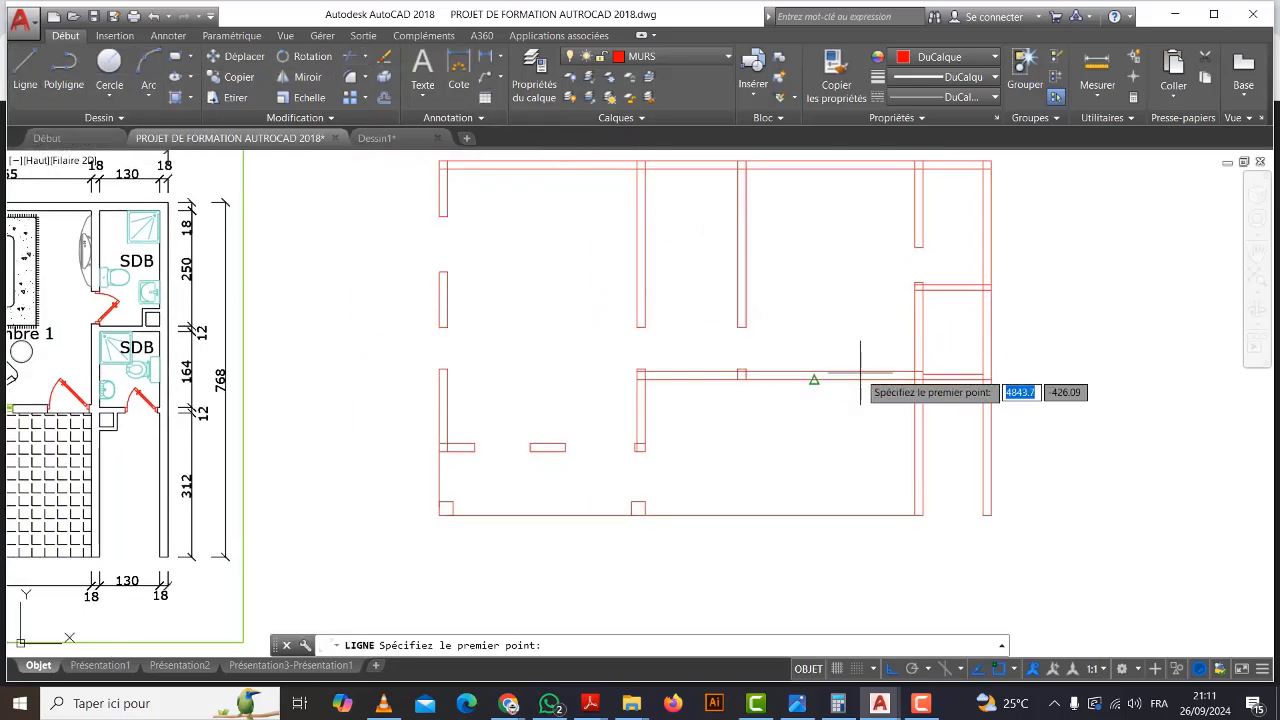
pyautogui.scroll(7, 1020, 389)
pyautogui.scroll(2, 945, 355)
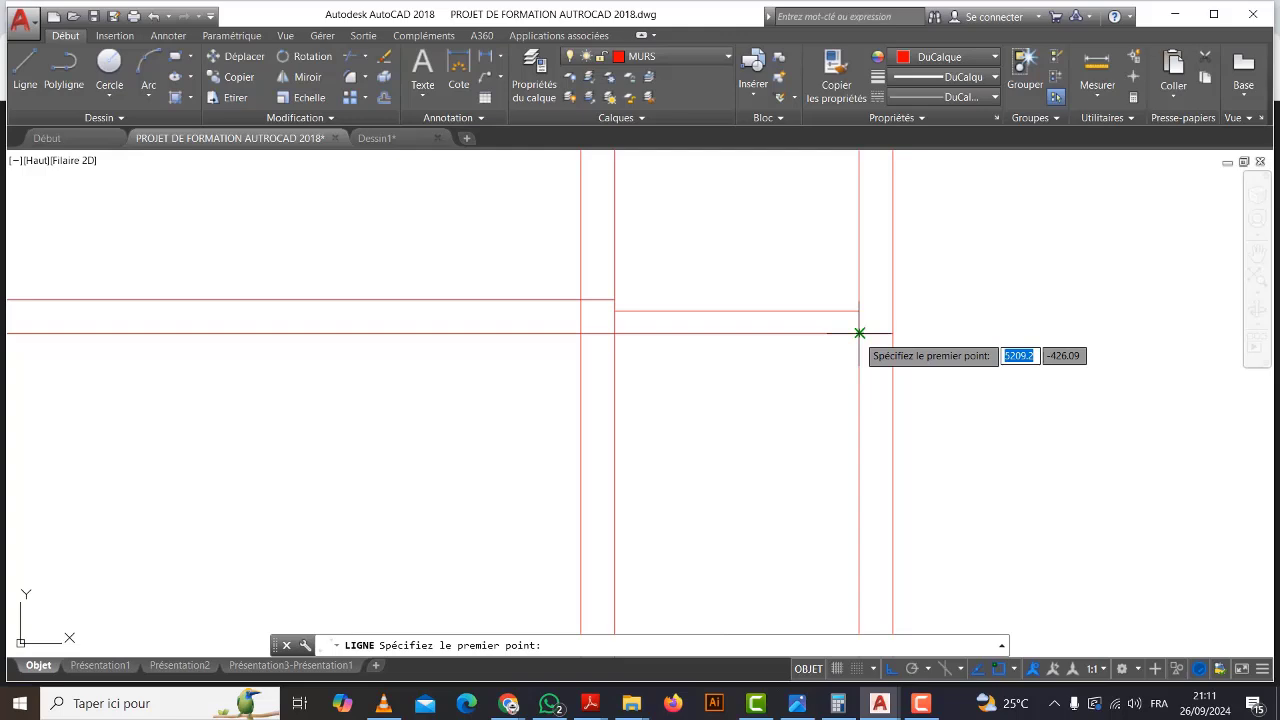
pyautogui.write('5')
pyautogui.press('Return')
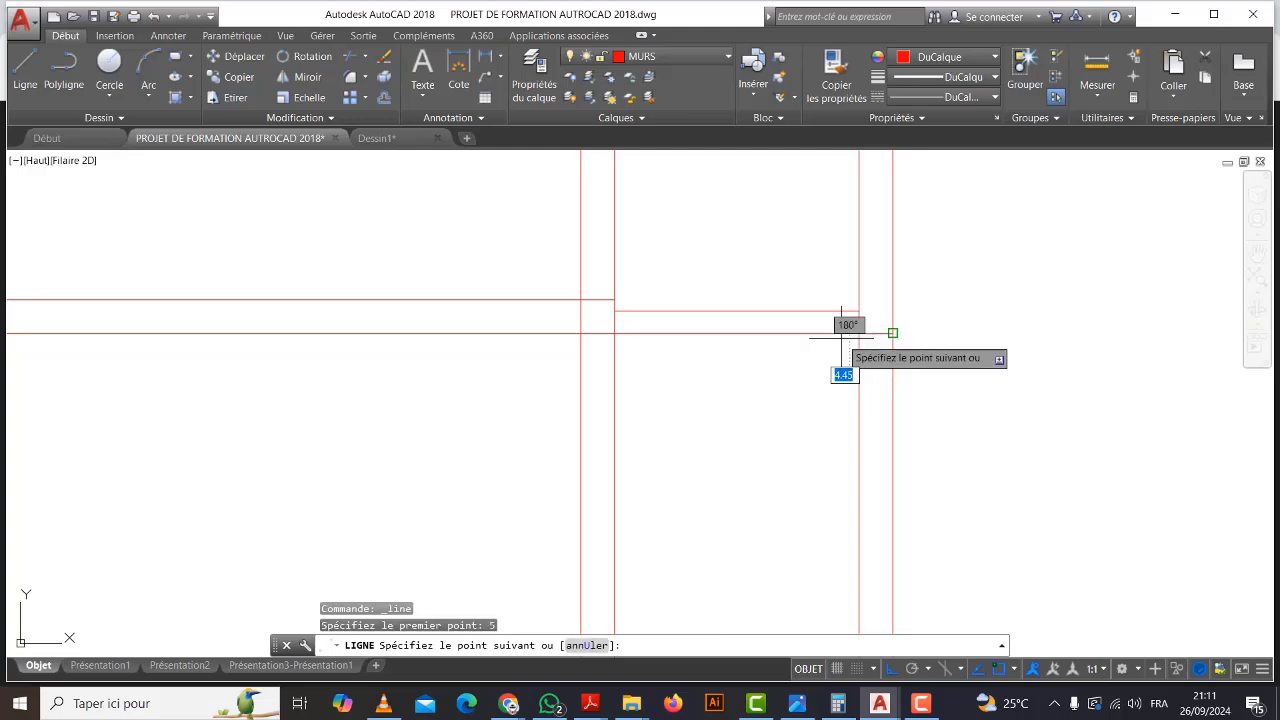
pyautogui.press('Escape')
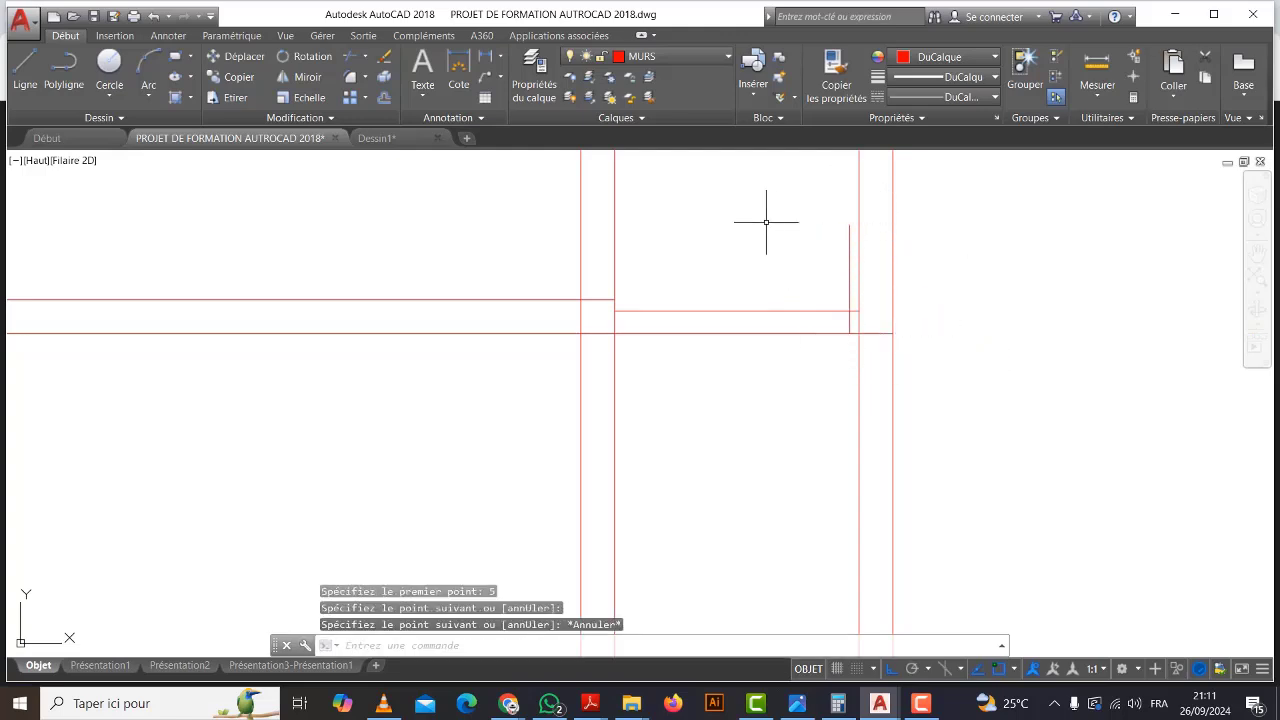
# Offset the guide line on the lower bathroom's bottom wall to the left by 75.
pyautogui.click(386, 99)
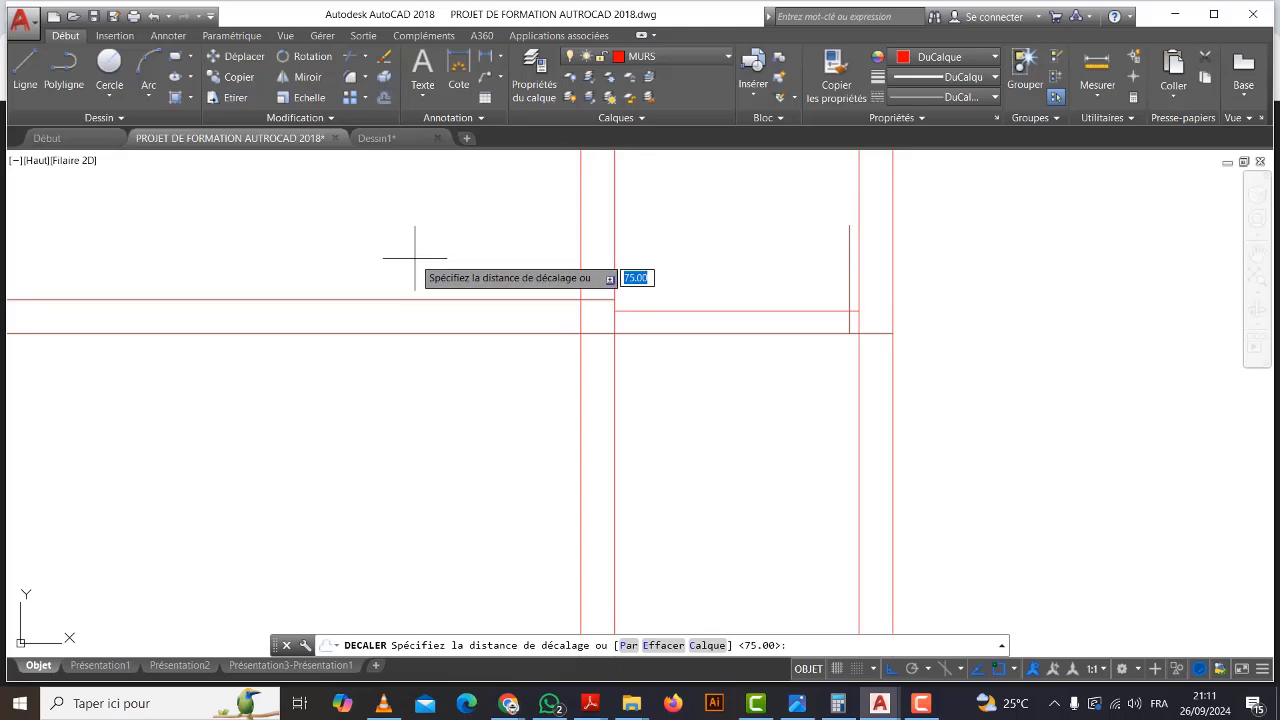
pyautogui.press('Return')
pyautogui.click(849, 252)
pyautogui.click(740, 240)
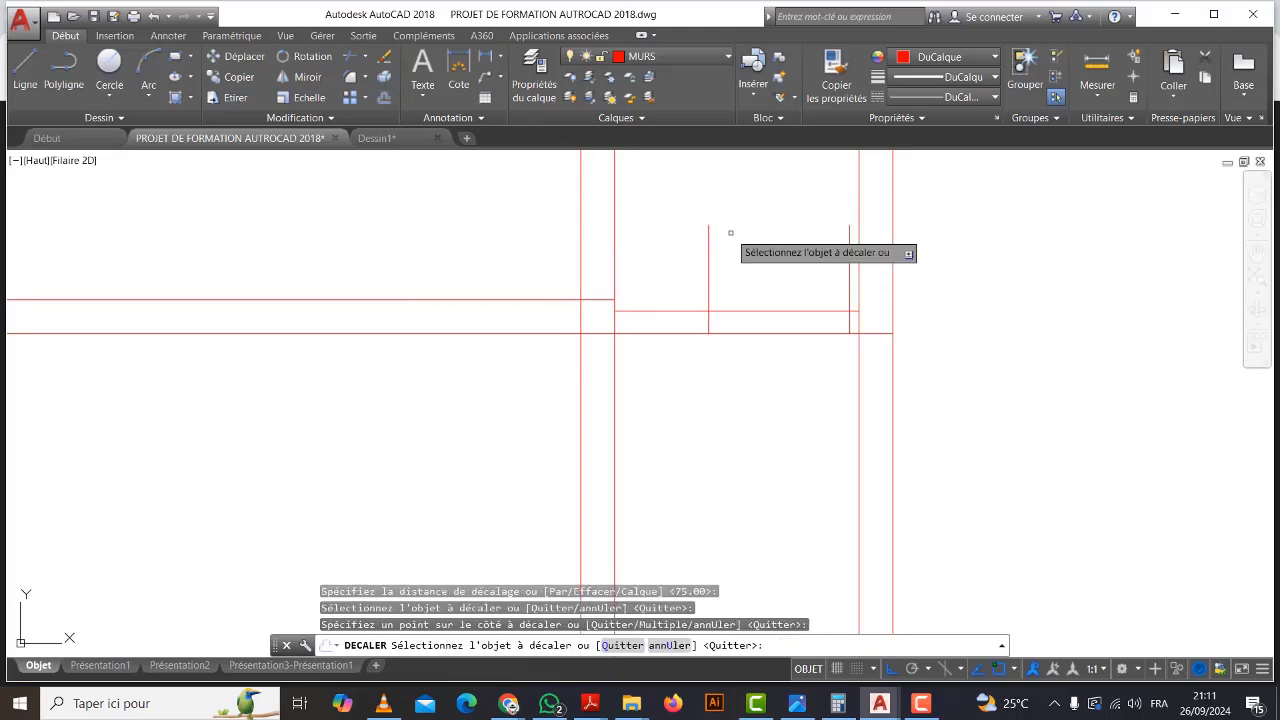
pyautogui.press('Escape')
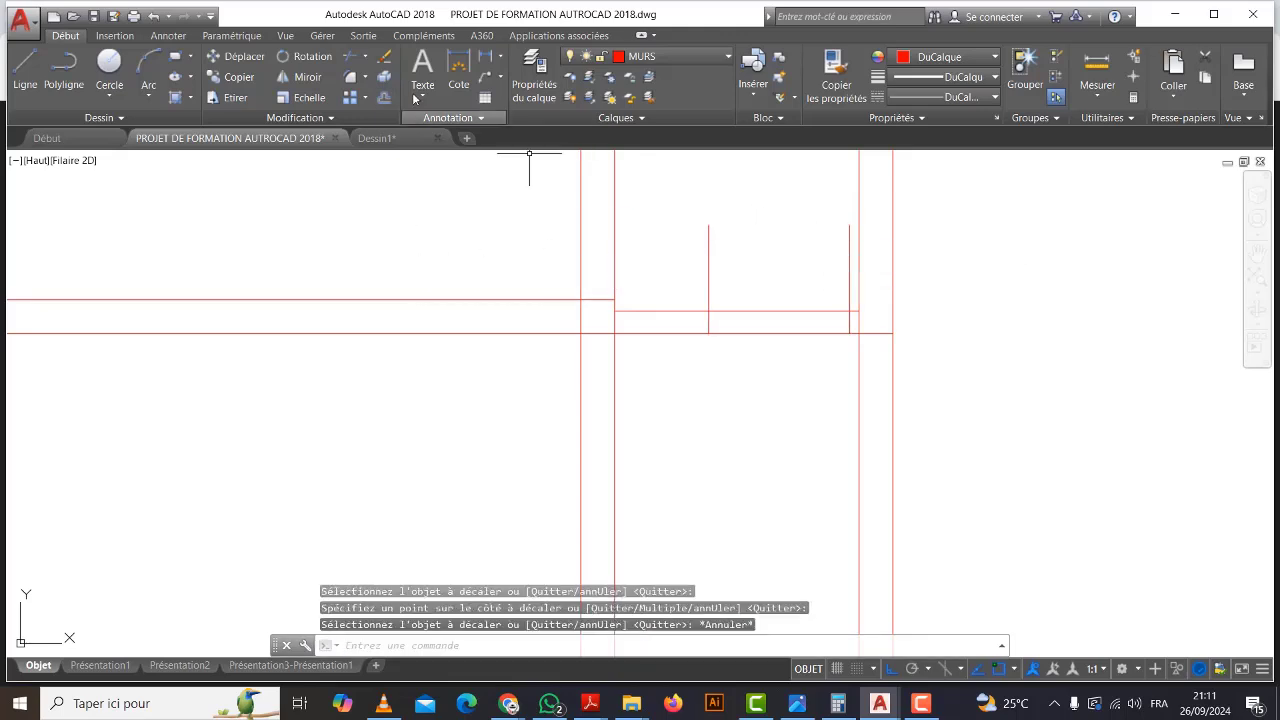
# Trim the lower bathroom's bottom wall between the two guide lines and remove their overhangs to form the door opening.
pyautogui.click(369, 58)
pyautogui.click(376, 83)
pyautogui.press('Return')
pyautogui.click(791, 397)
pyautogui.click(764, 294)
pyautogui.click(762, 292)
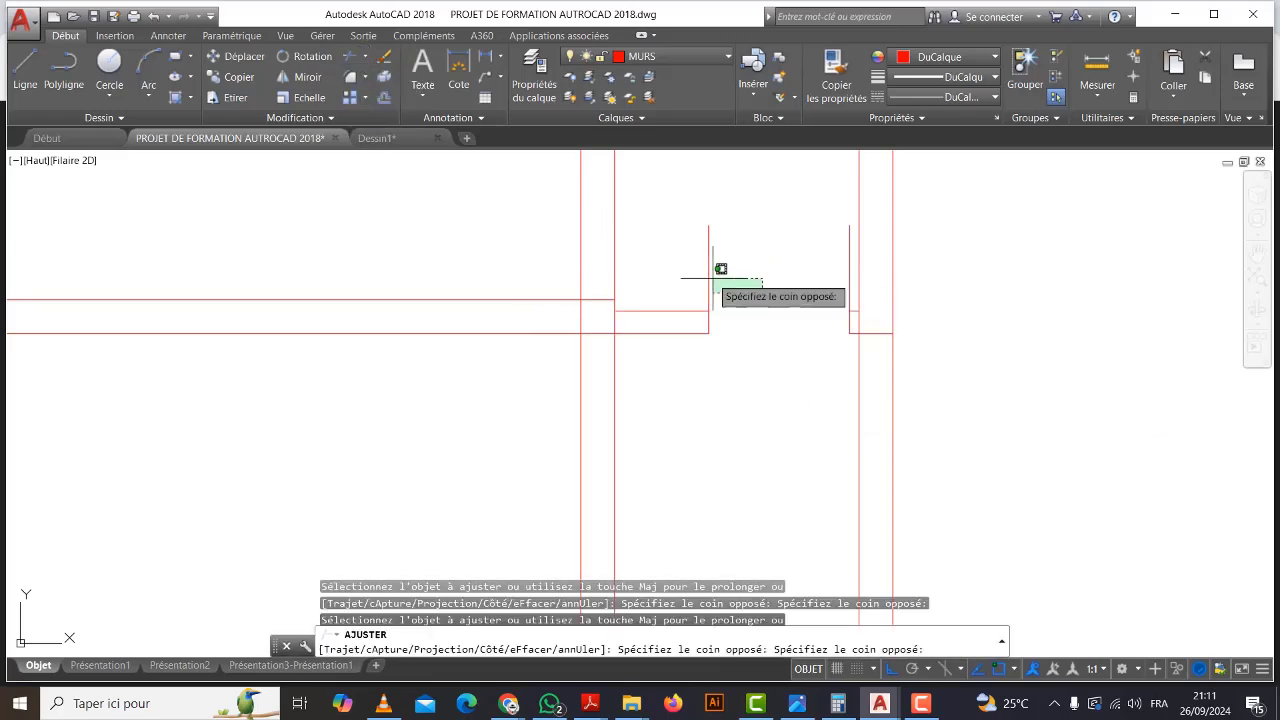
pyautogui.click(720, 275)
pyautogui.scroll(-5, 867, 386)
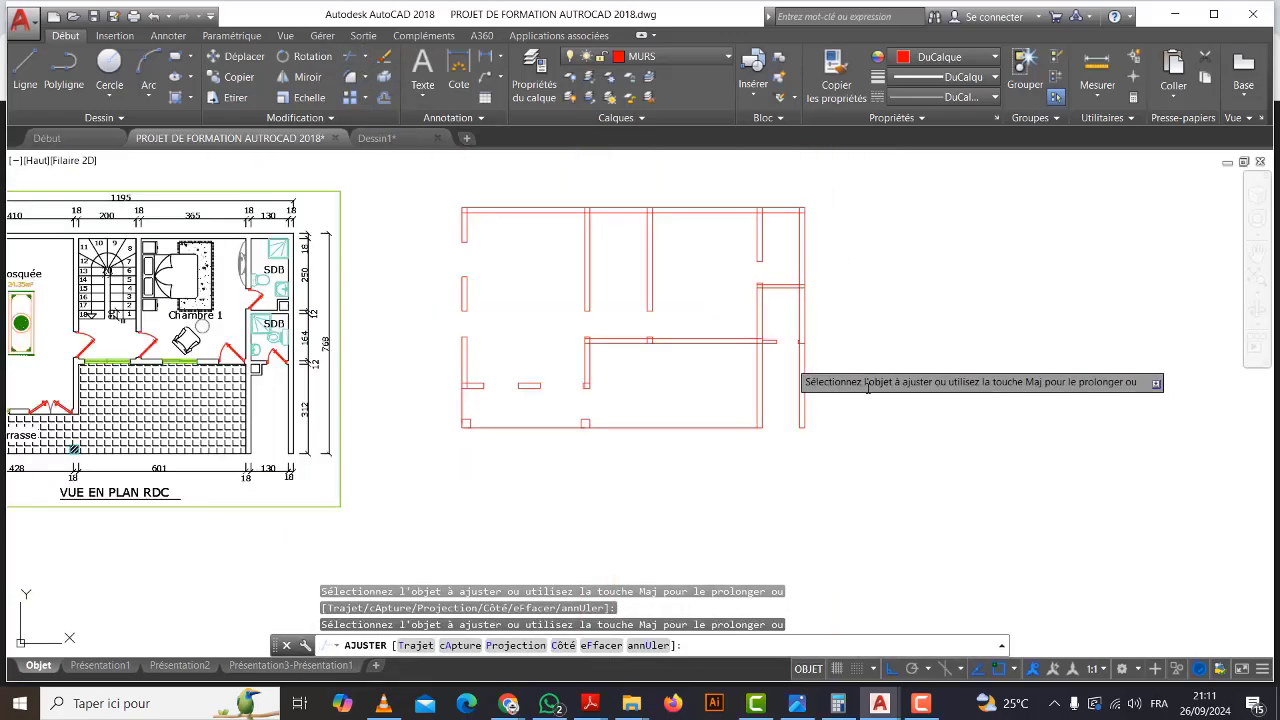
pyautogui.moveTo(873, 389)
pyautogui.mouseDown(button='middle')
pyautogui.moveTo(966, 403)
pyautogui.moveTo(1006, 374)
pyautogui.mouseUp(button='middle')
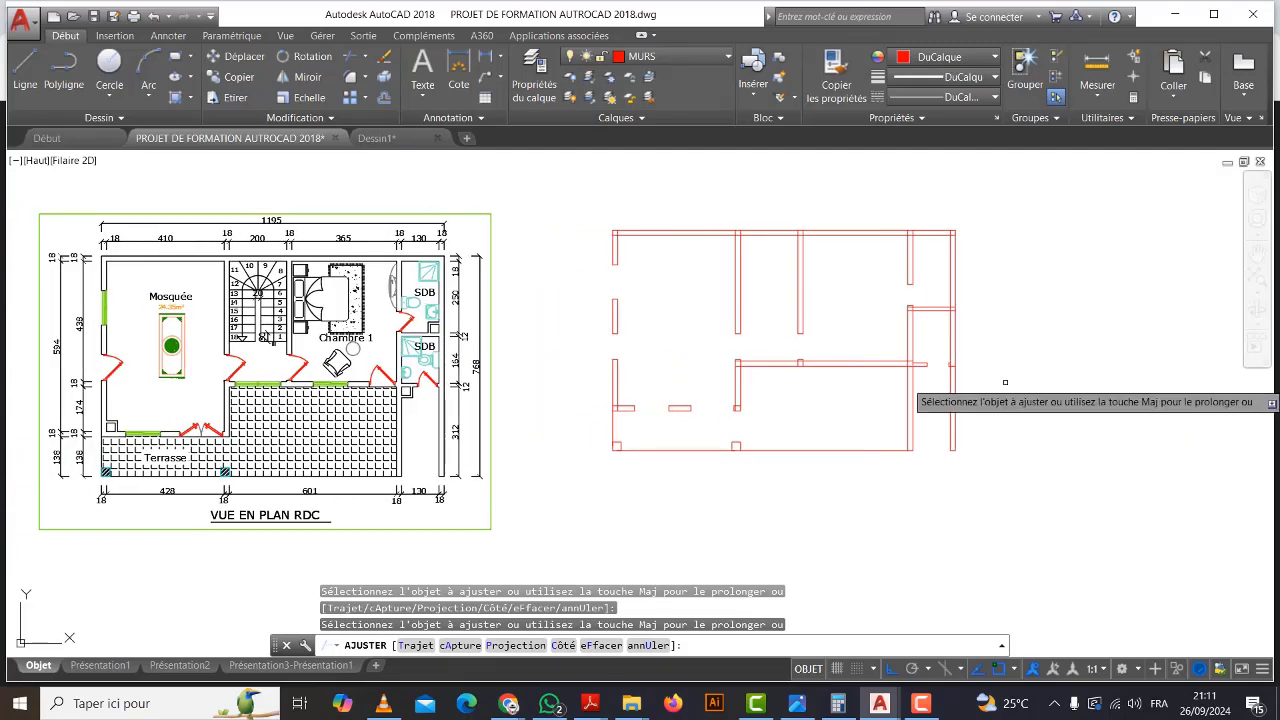
pyautogui.press('Escape')
pyautogui.moveTo(826, 403); pyautogui.dragTo(845, 398, button='middle')
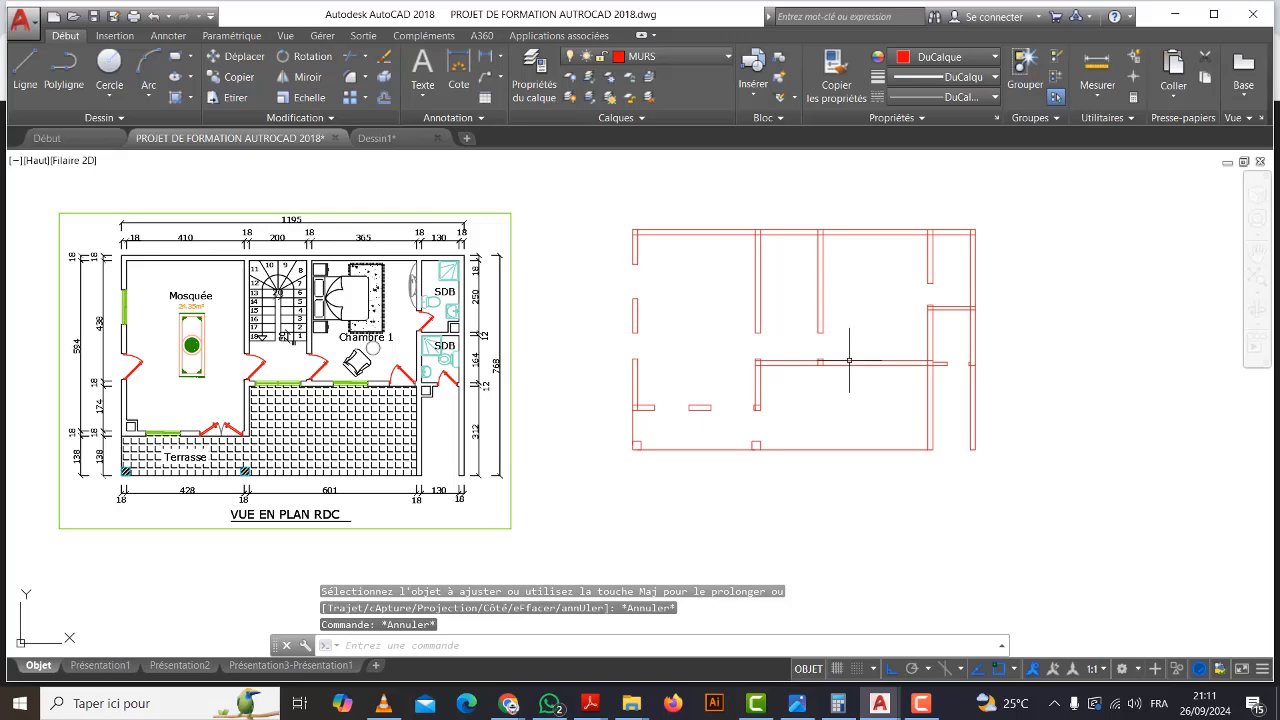
pyautogui.click(24, 57)
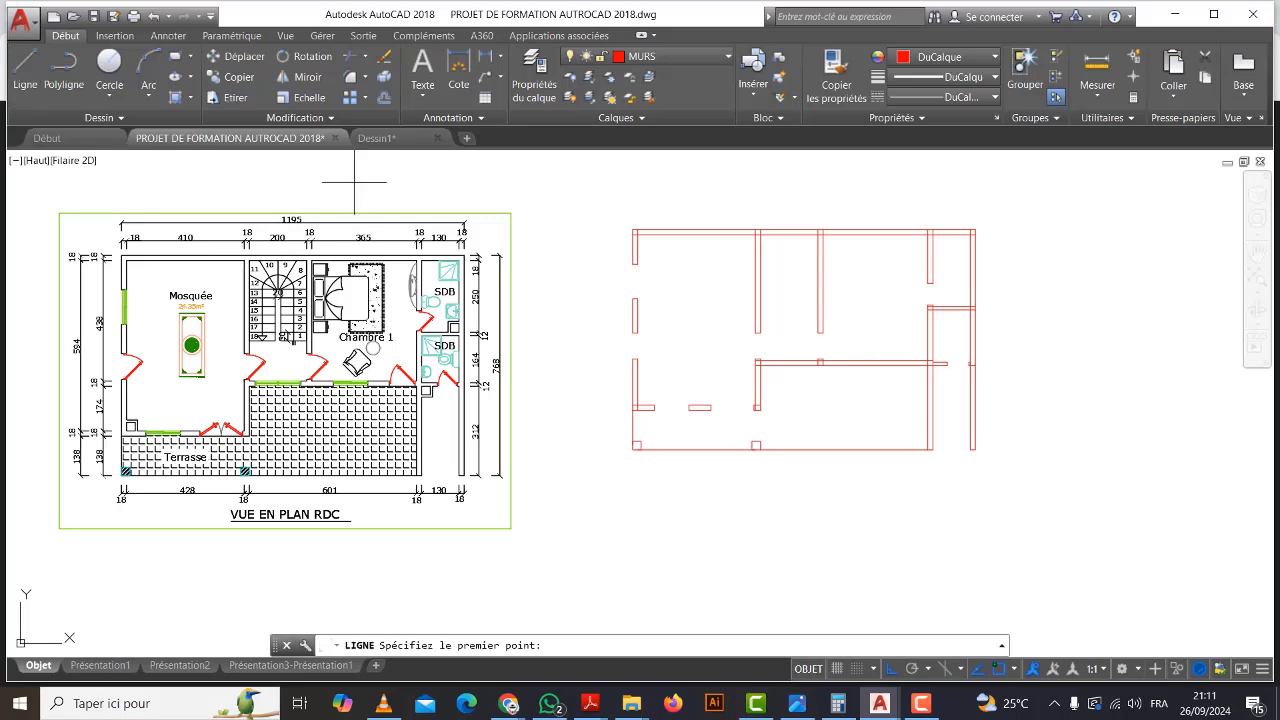
pyautogui.scroll(4, 829, 363)
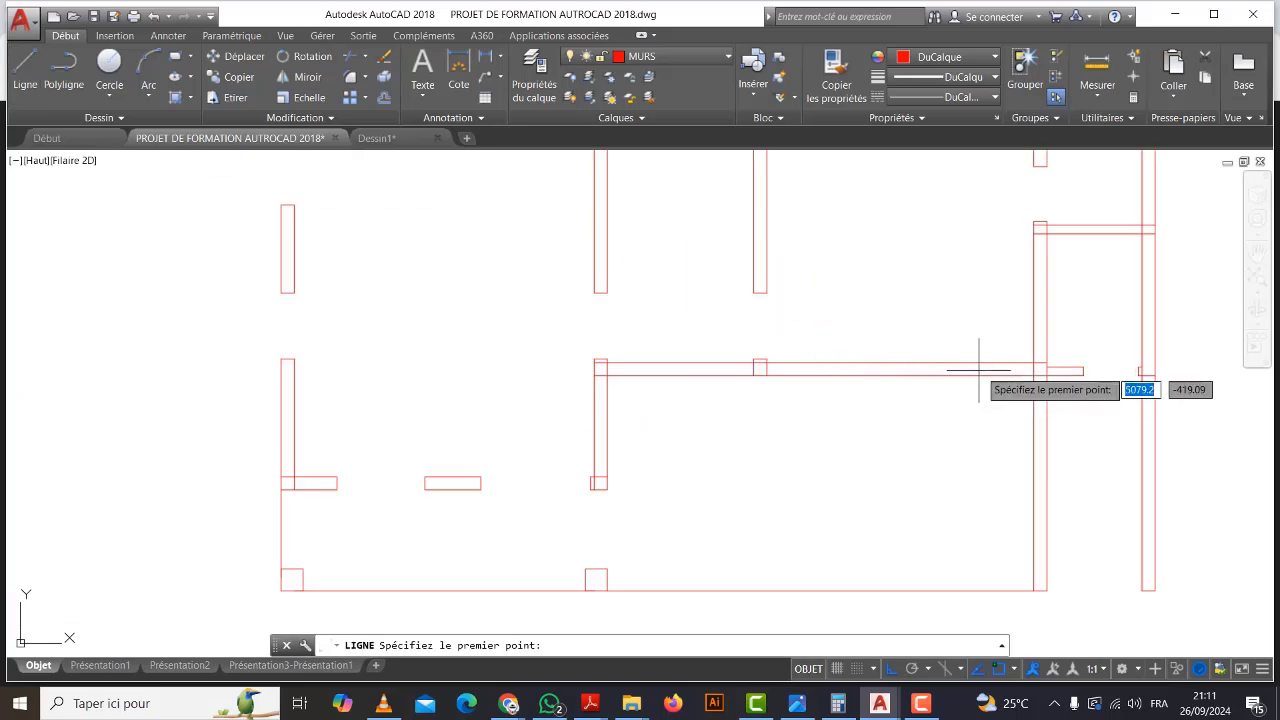
pyautogui.press('Escape')
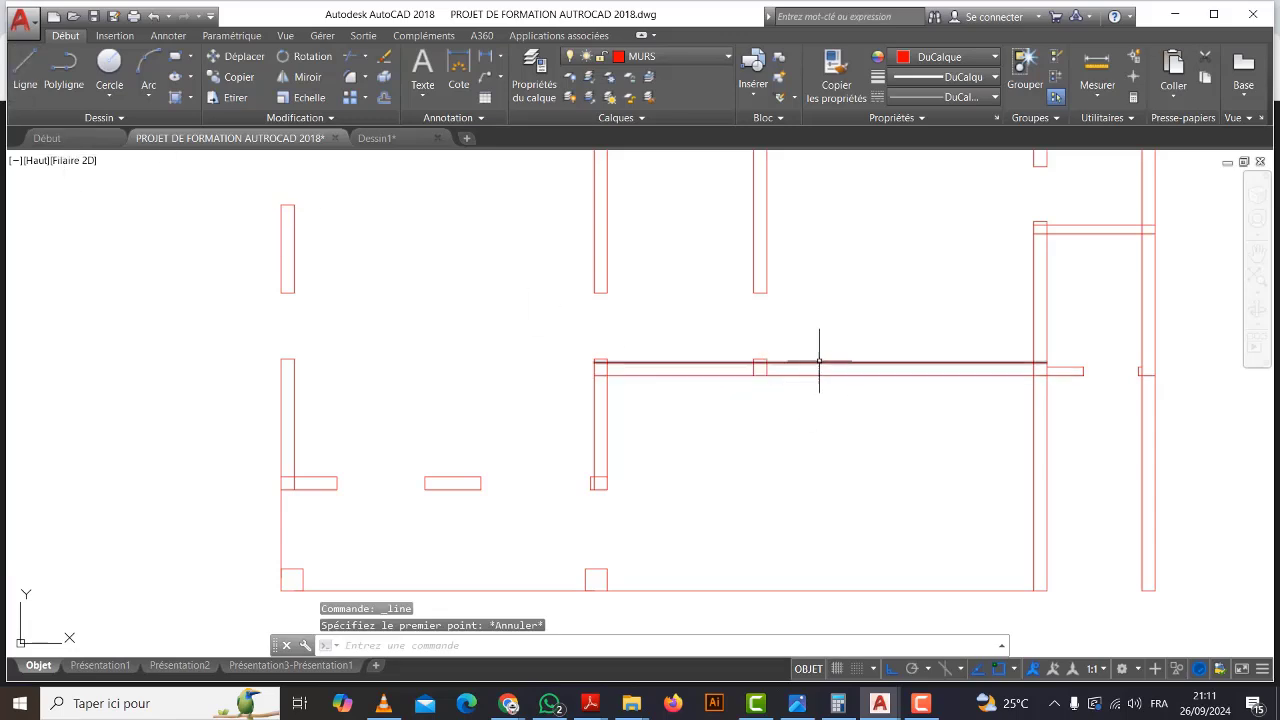
pyautogui.click(820, 362)
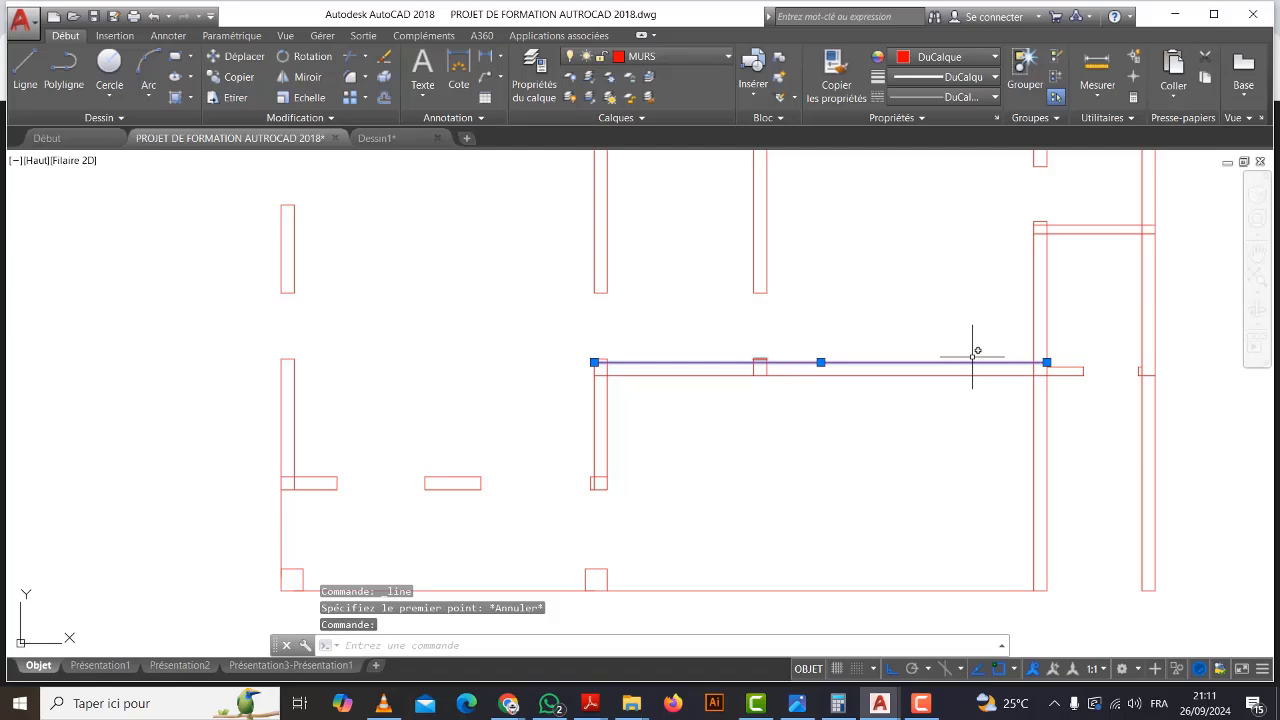
pyautogui.press('Escape')
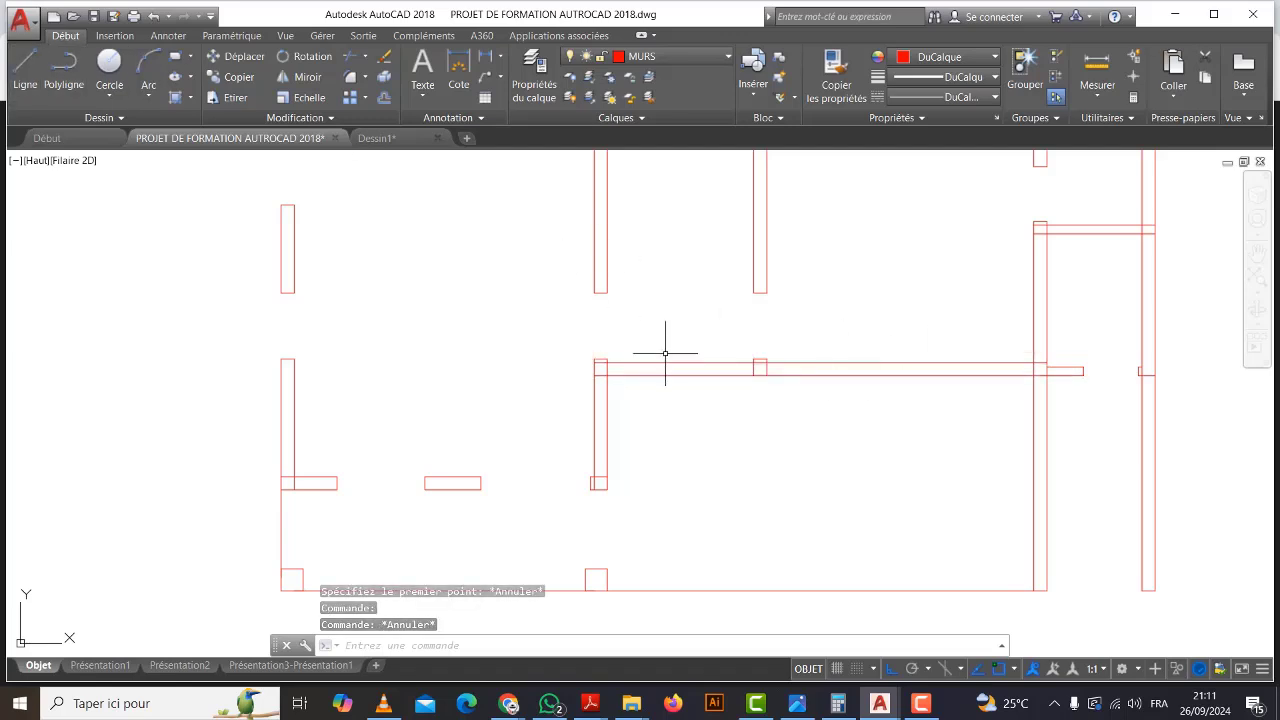
# Draw a 365 line along the upper edge of Chambre 1's bottom wall, between the inner faces of its two side walls.
pyautogui.click(25, 70)
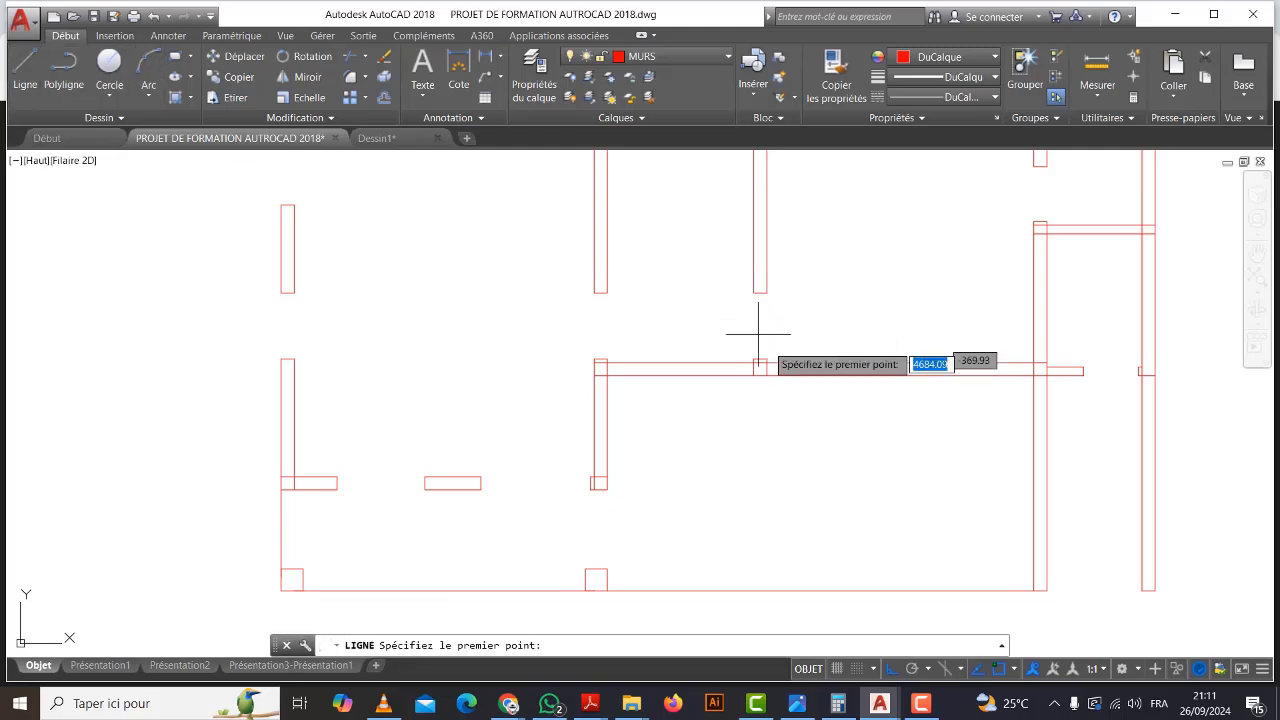
pyautogui.scroll(4, 745, 360)
pyautogui.click(722, 366)
pyautogui.scroll(-3, 719, 372)
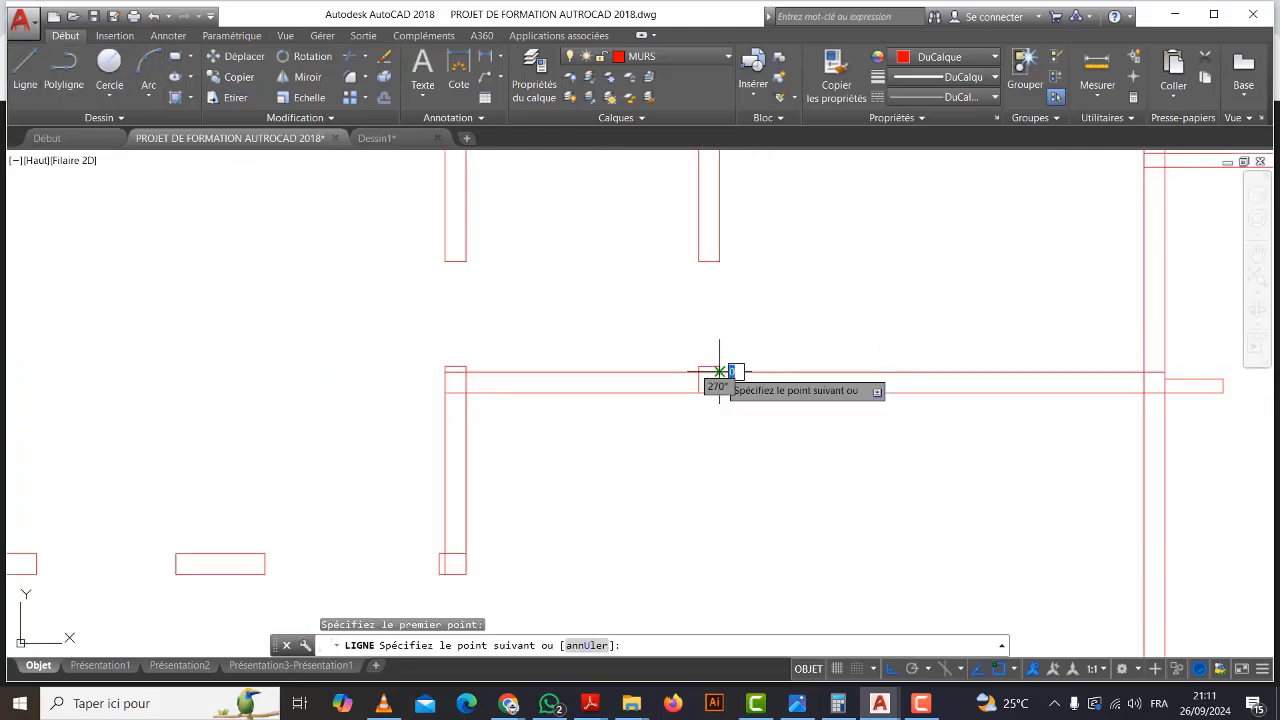
pyautogui.scroll(2, 1129, 372)
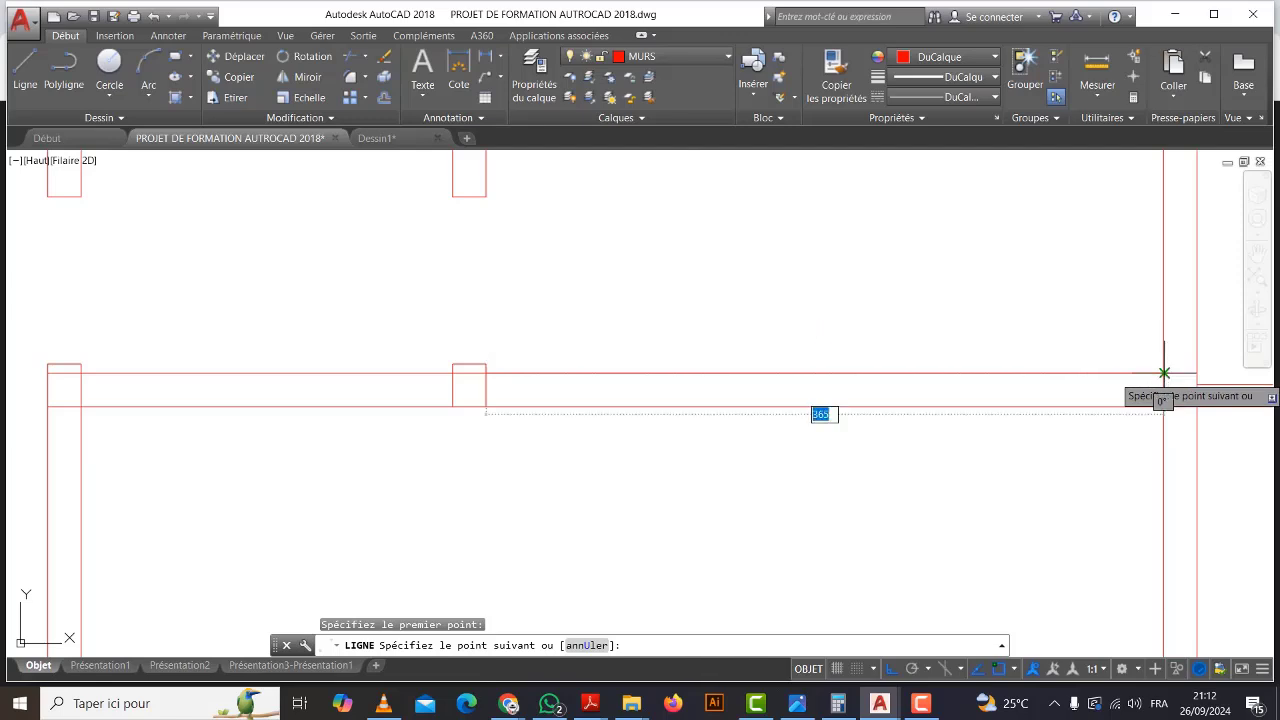
pyautogui.click(1164, 373)
pyautogui.press('Escape')
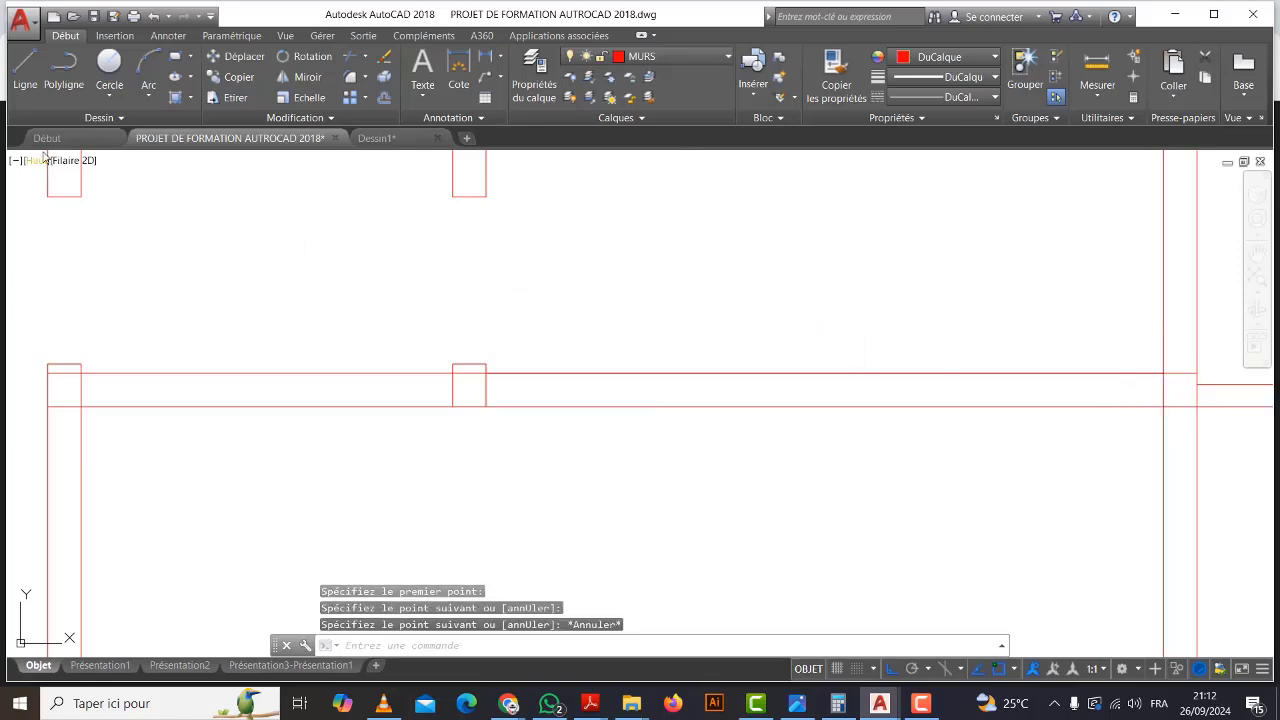
# Draw a vertical guide line downward across Chambre 1's bottom wall from the midpoint of its upper edge.
pyautogui.click(14, 72)
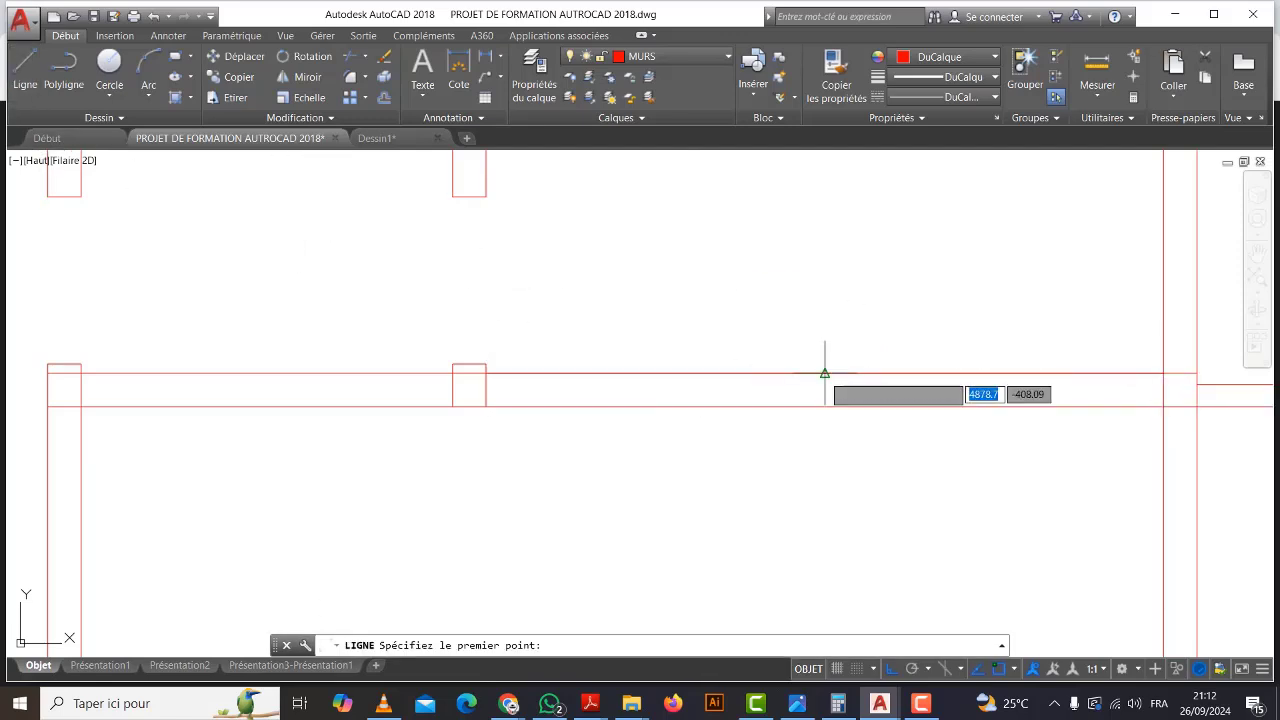
pyautogui.click(824, 373)
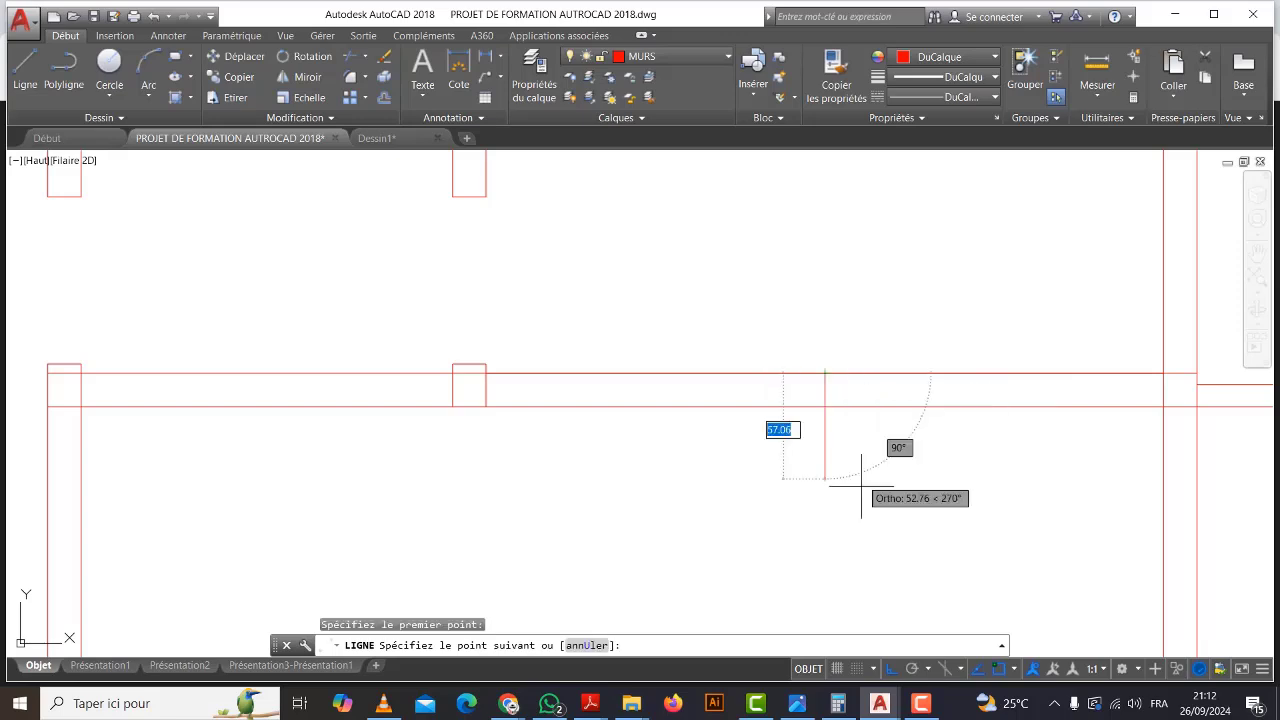
pyautogui.click(824, 535)
pyautogui.press('Escape')
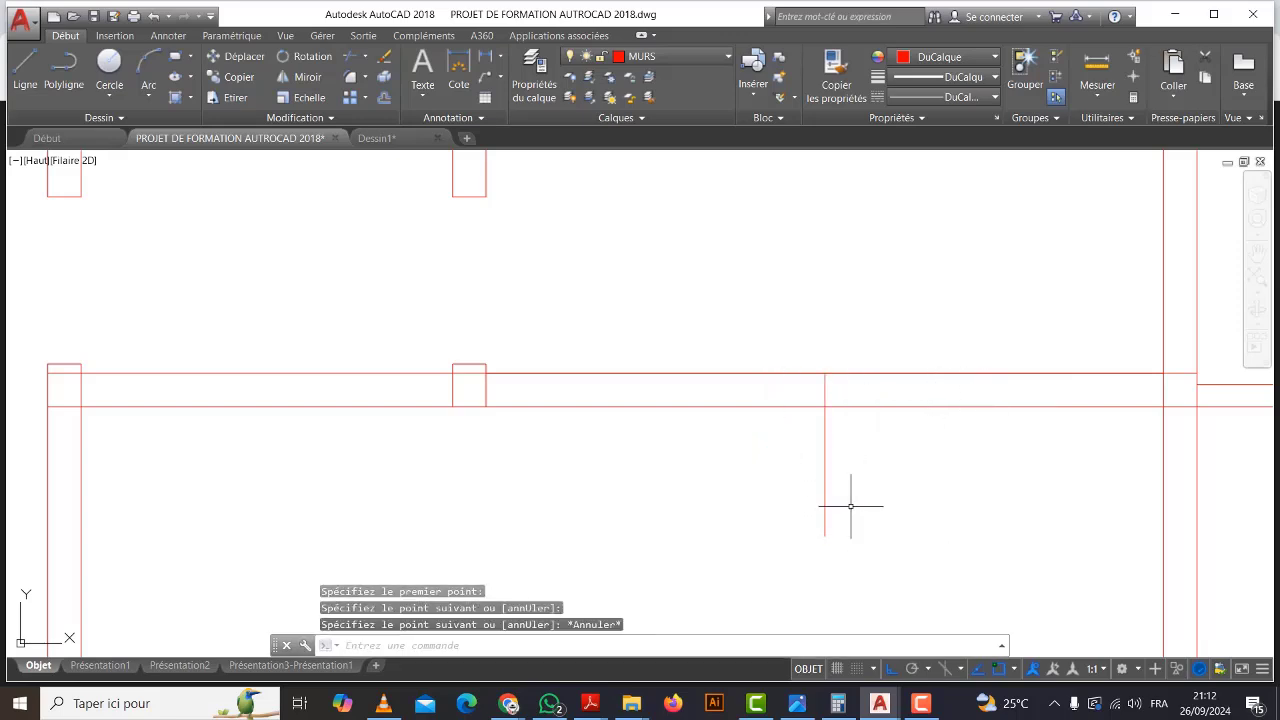
pyautogui.scroll(-3, 849, 509)
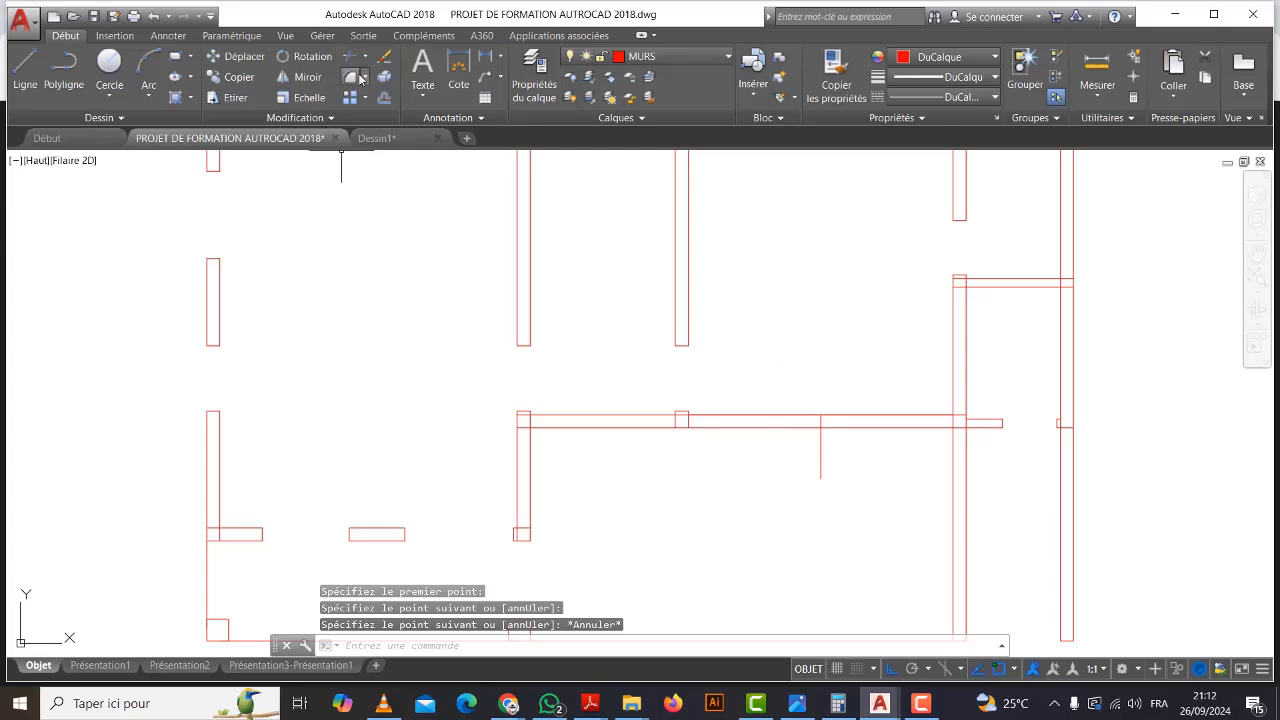
# Offset the midpoint guide line on Chambre 1's bottom wall by 60 to both the left and the right.
pyautogui.click(384, 97)
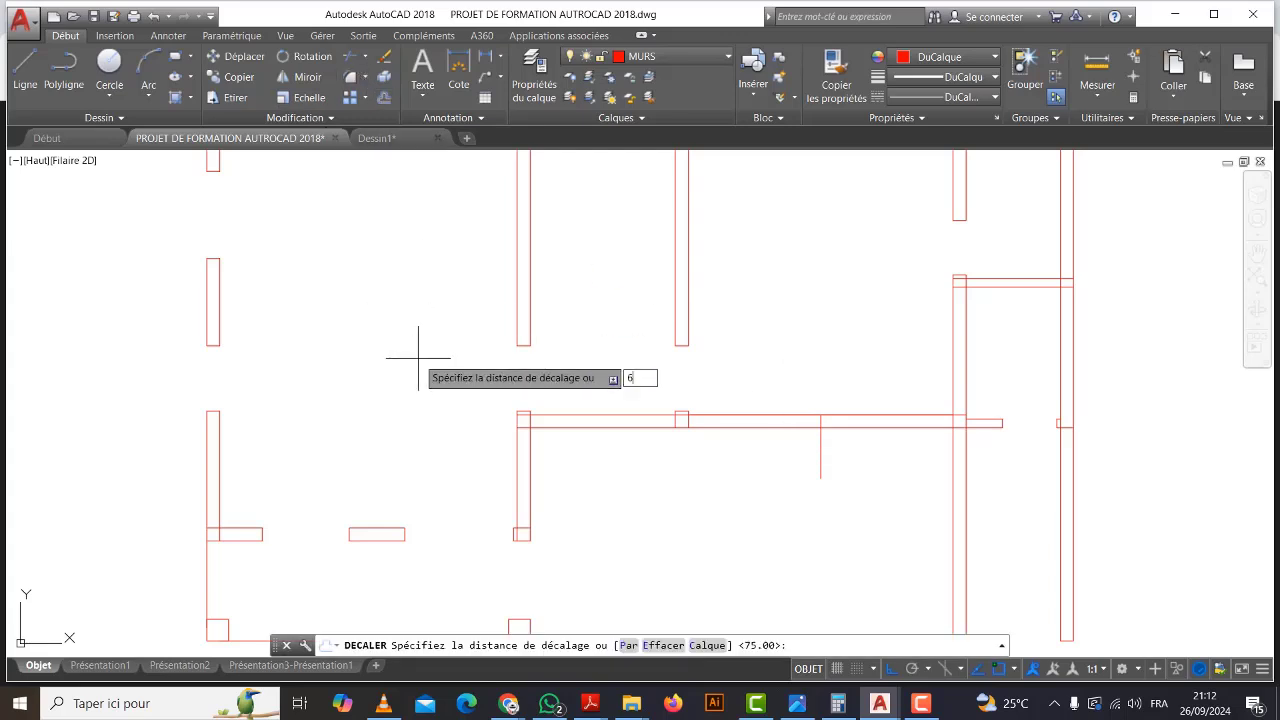
pyautogui.press('Return')
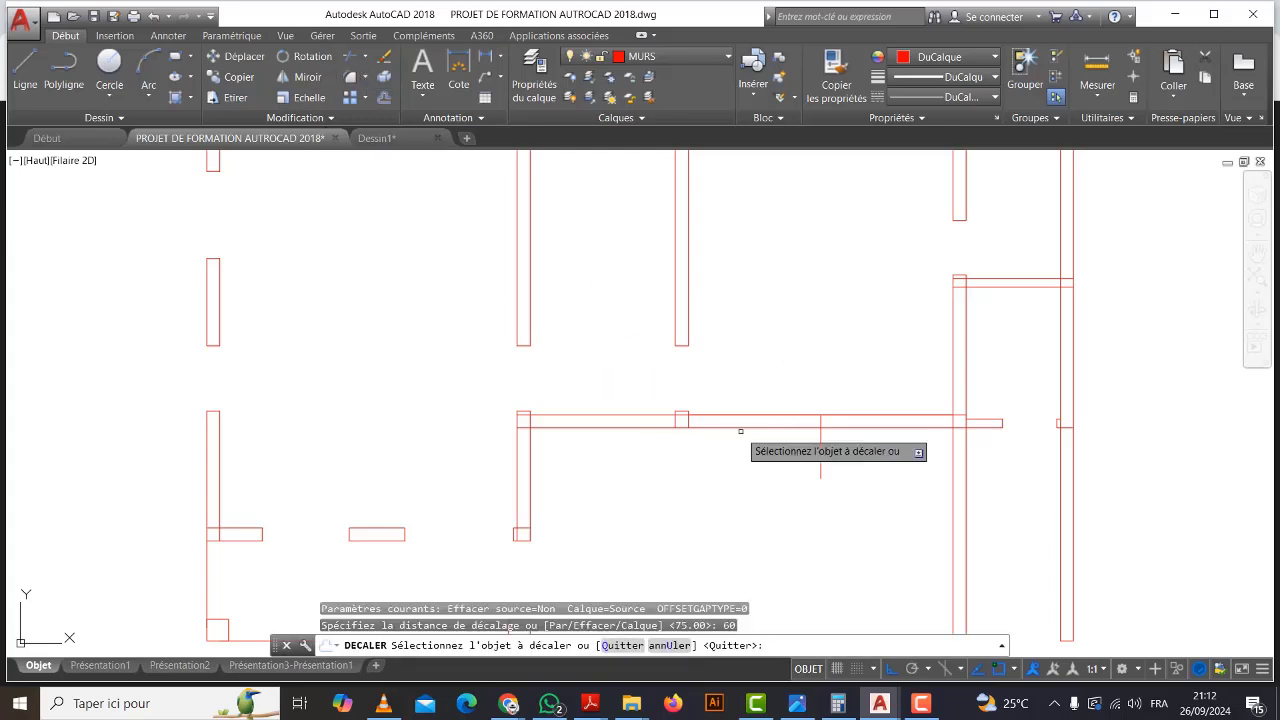
pyautogui.click(820, 447)
pyautogui.click(738, 452)
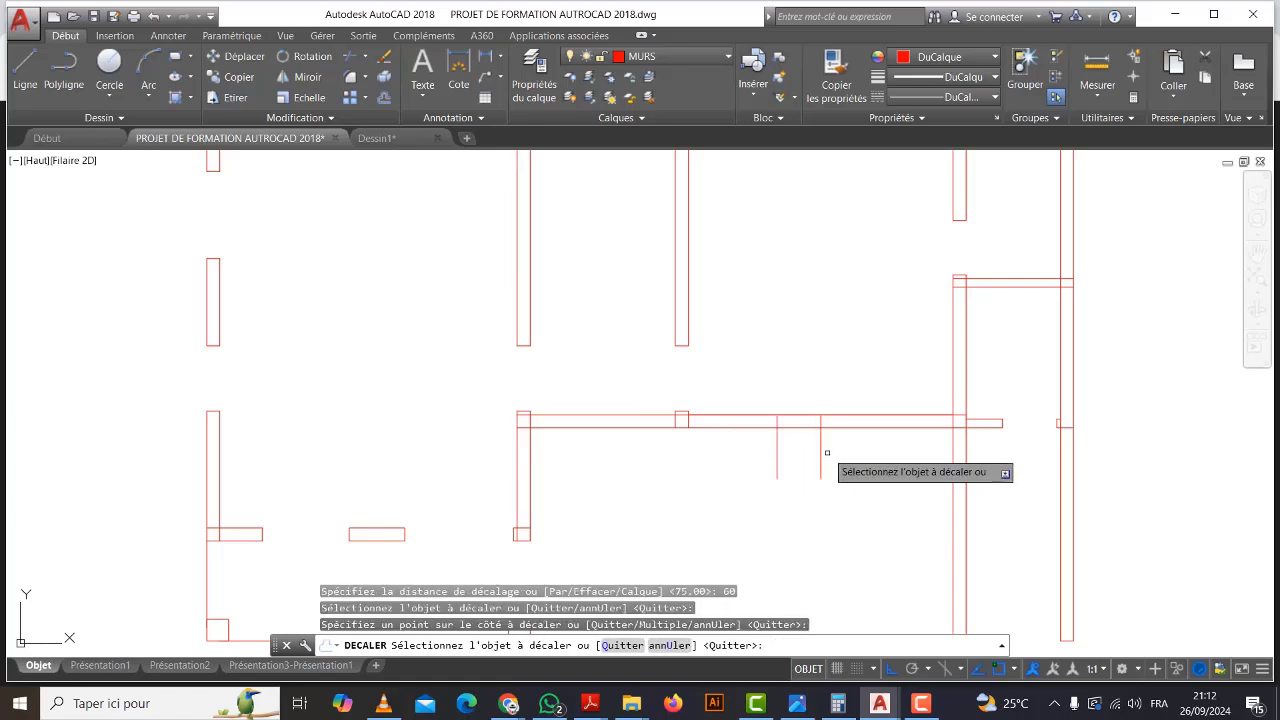
pyautogui.click(821, 447)
pyautogui.click(892, 454)
pyautogui.press('Escape')
# Delete the middle guide line on Chambre 1's bottom wall, keeping the two offset guides.
pyautogui.click(850, 487)
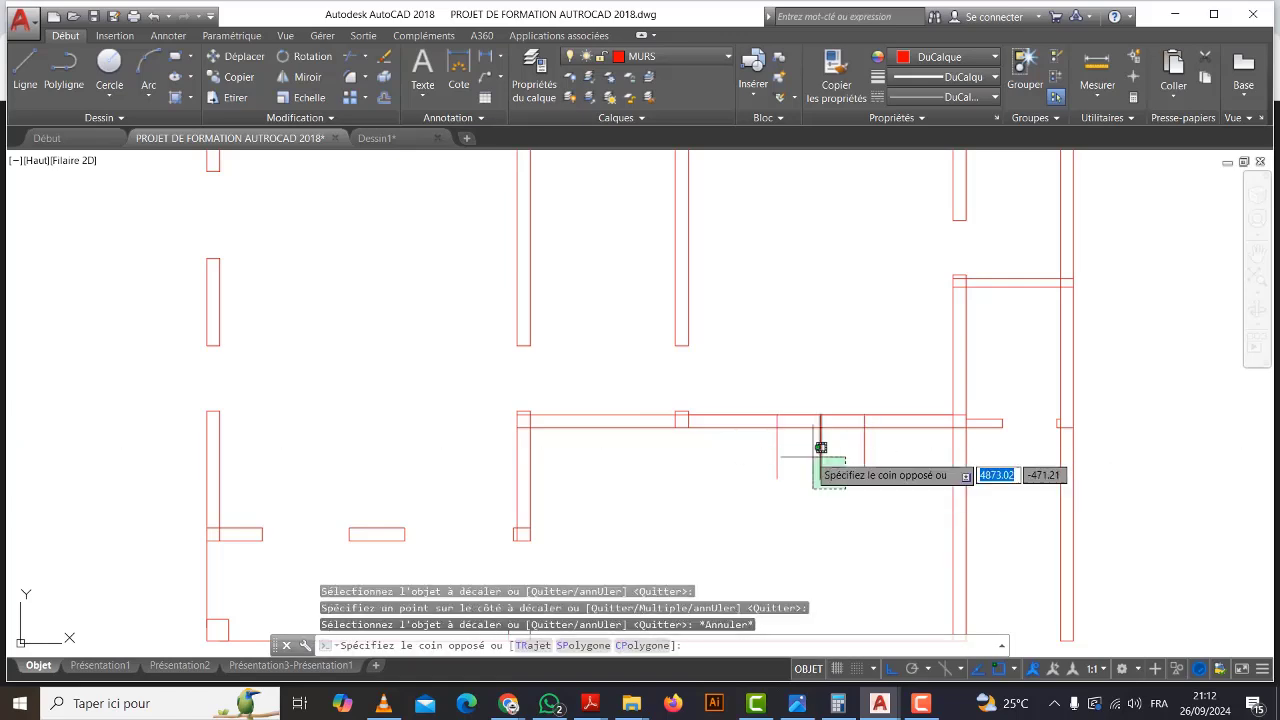
pyautogui.click(818, 442)
pyautogui.press('Delete')
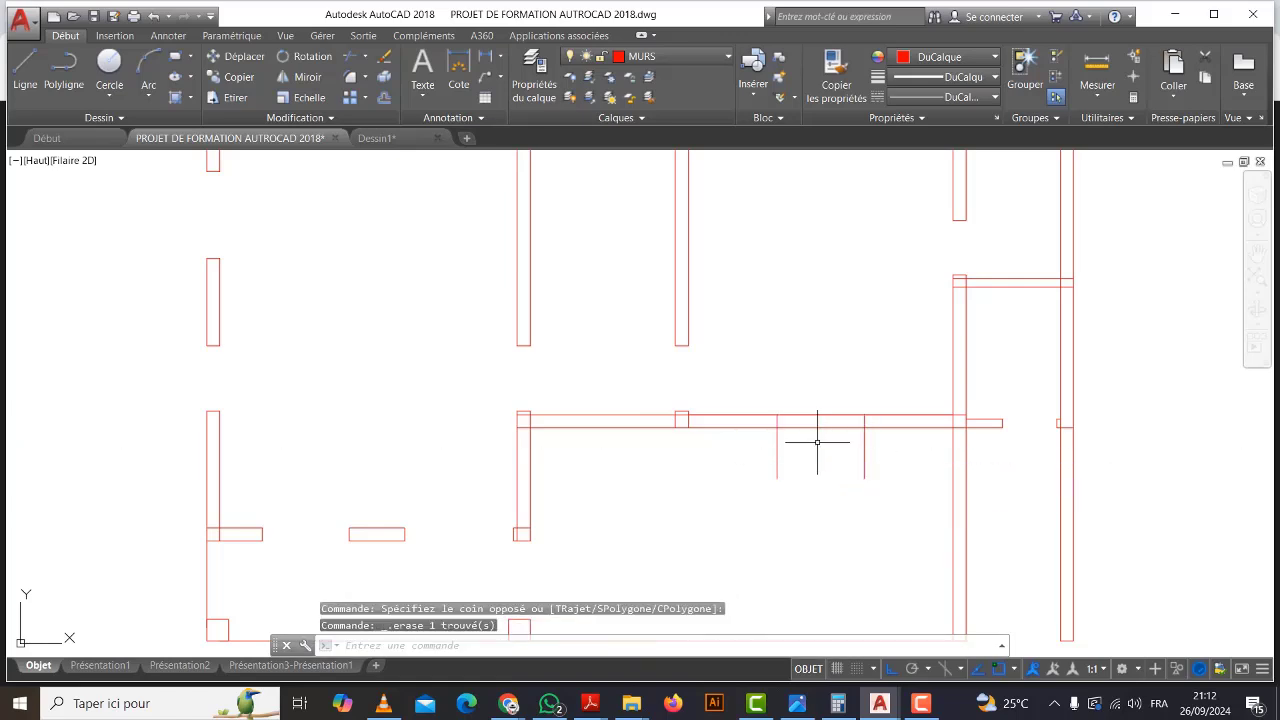
# Trim Chambre 1's bottom wall between the two offset guides and remove their overhangs to form the window opening.
pyautogui.click(351, 57)
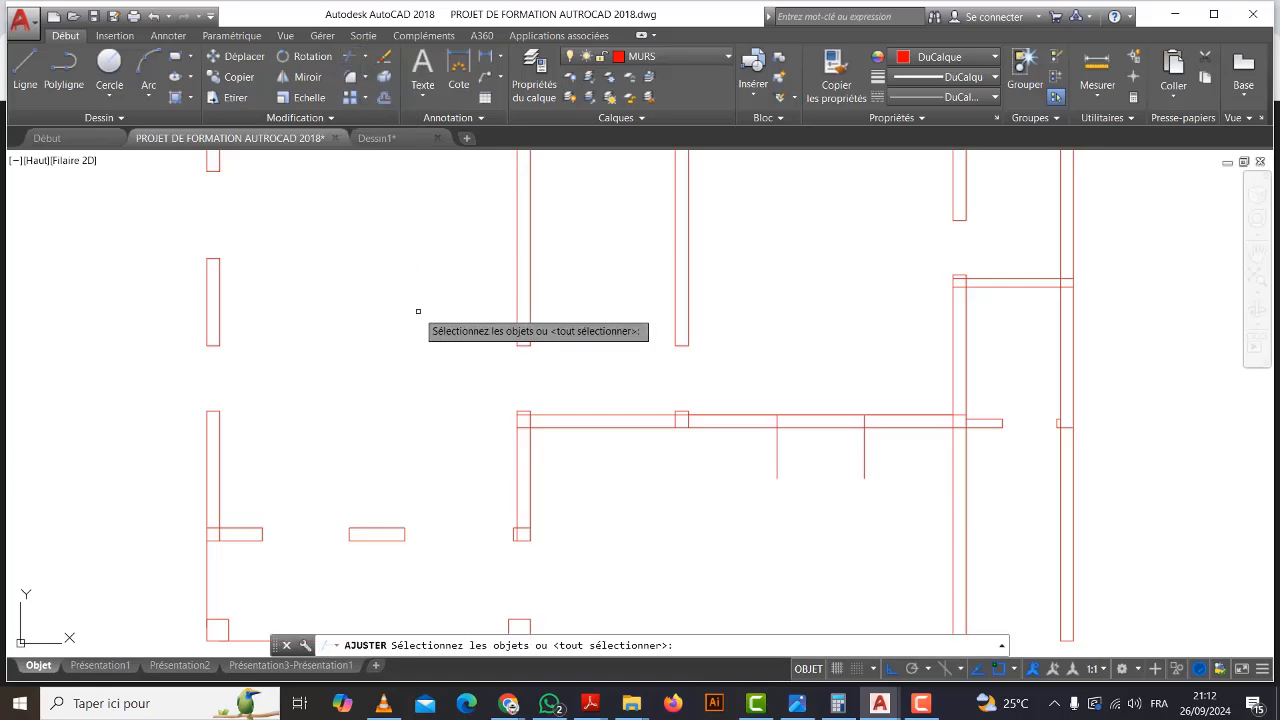
pyautogui.press('Return')
pyautogui.click(840, 478)
pyautogui.click(812, 376)
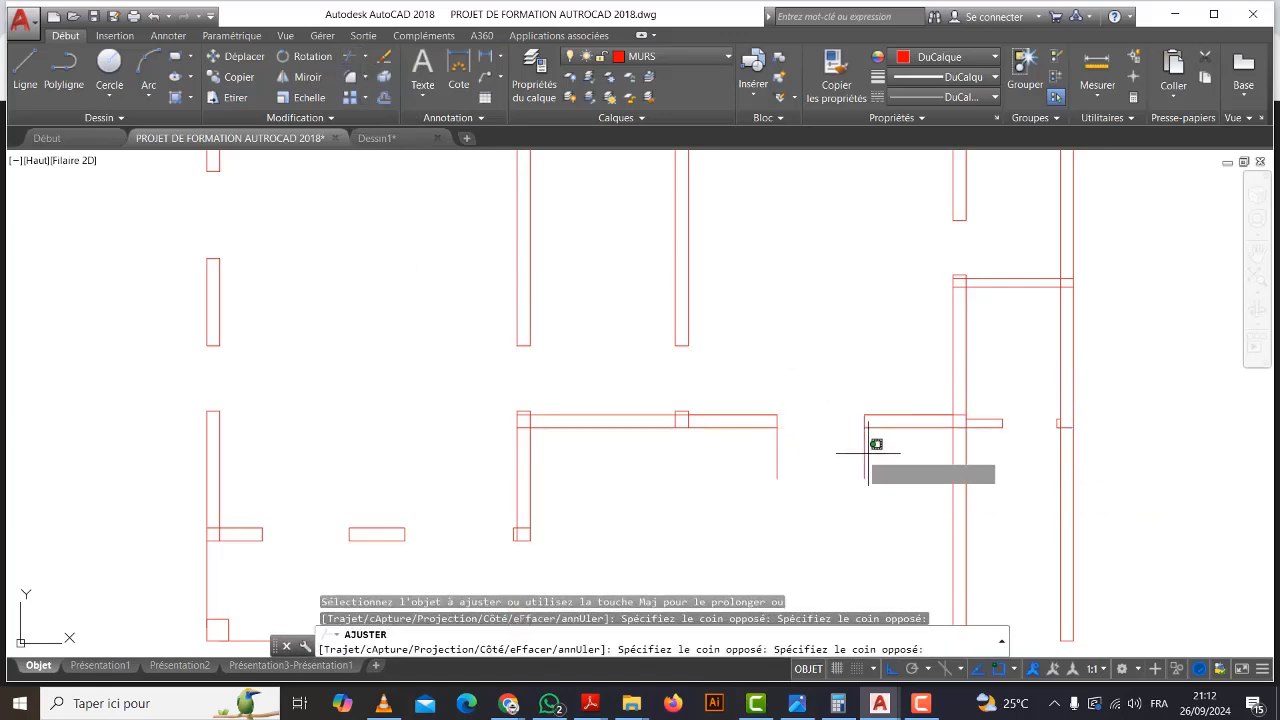
pyautogui.scroll(-6, 795, 458)
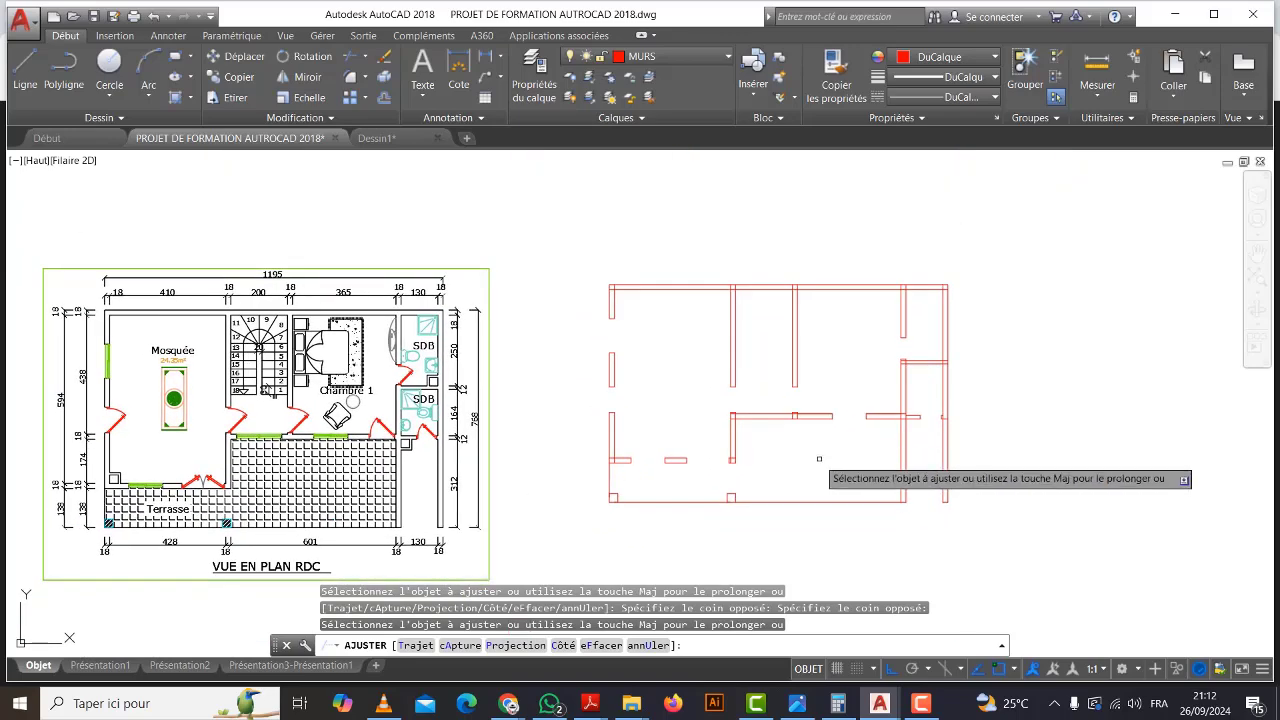
pyautogui.moveTo(819, 459); pyautogui.dragTo(833, 435, button='middle')
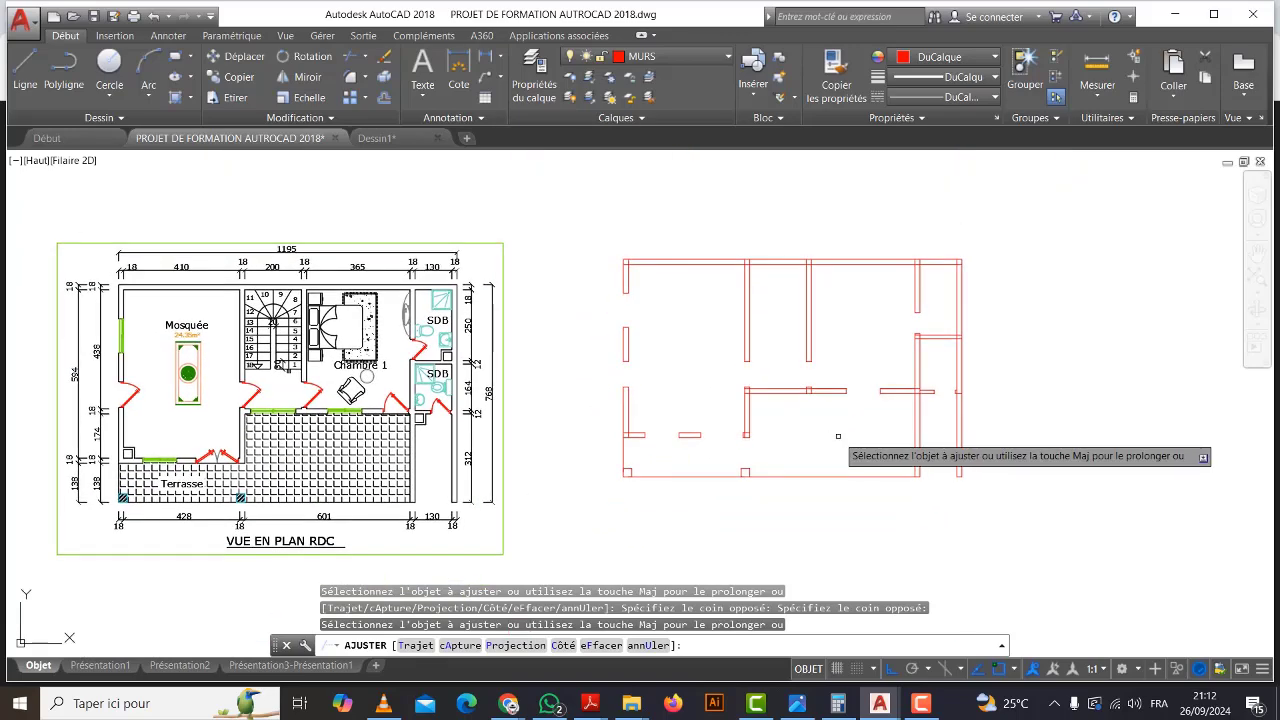
pyautogui.press('Escape')
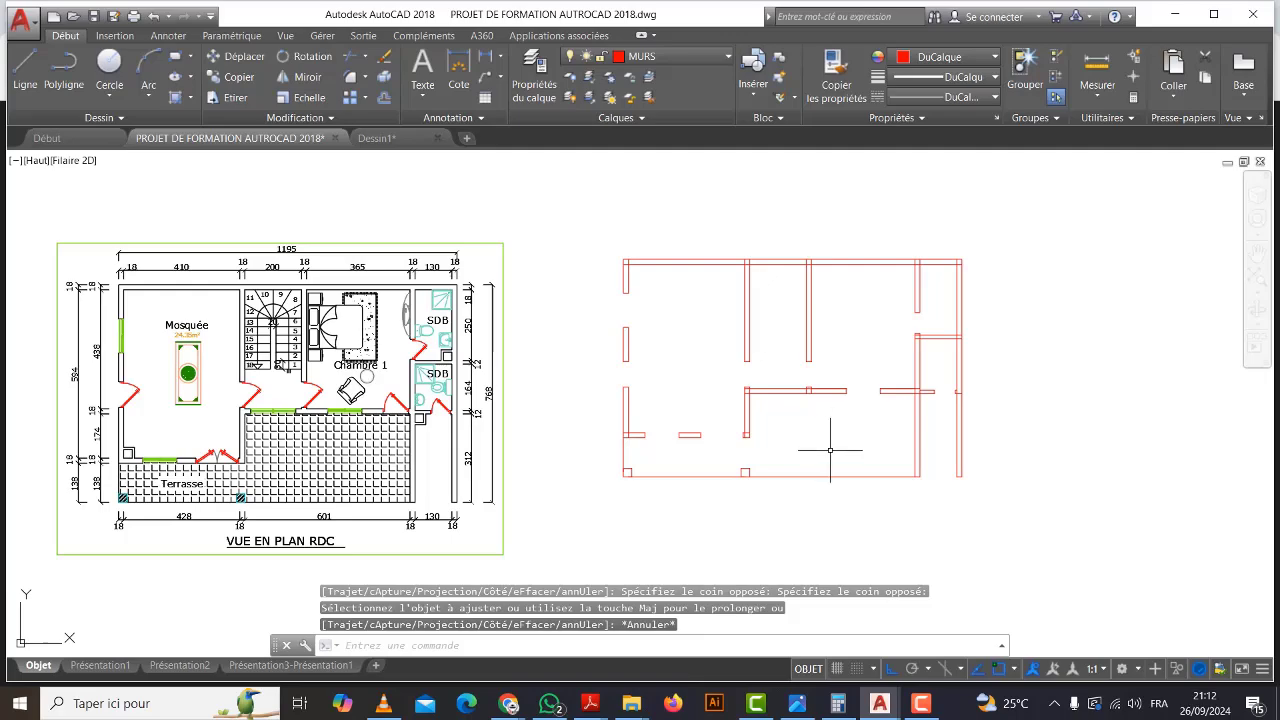
# Examine the stairwell's bottom wall and its window in the reference plan VUE EN PLAN RDC.
pyautogui.moveTo(561, 450)
pyautogui.mouseDown(button='middle')
pyautogui.moveTo(586, 449)
pyautogui.moveTo(580, 434)
pyautogui.mouseUp(button='middle')
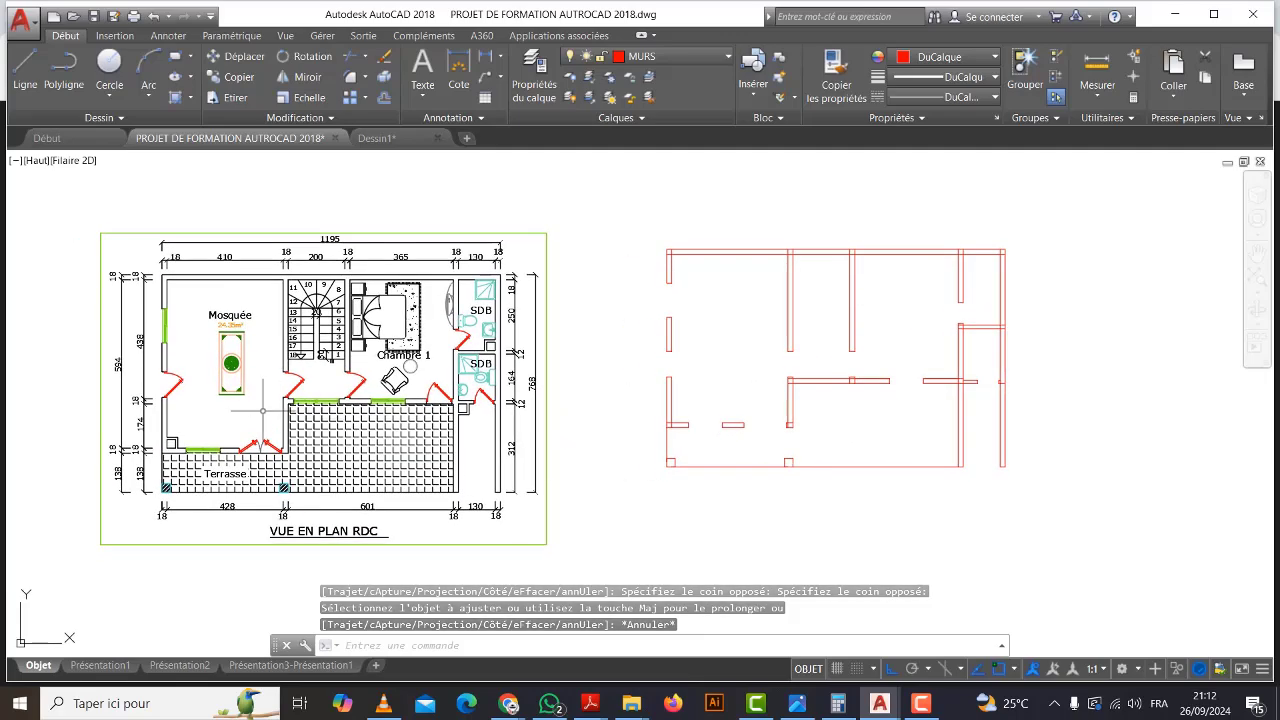
pyautogui.scroll(4, 303, 397)
pyautogui.scroll(-5, 303, 397)
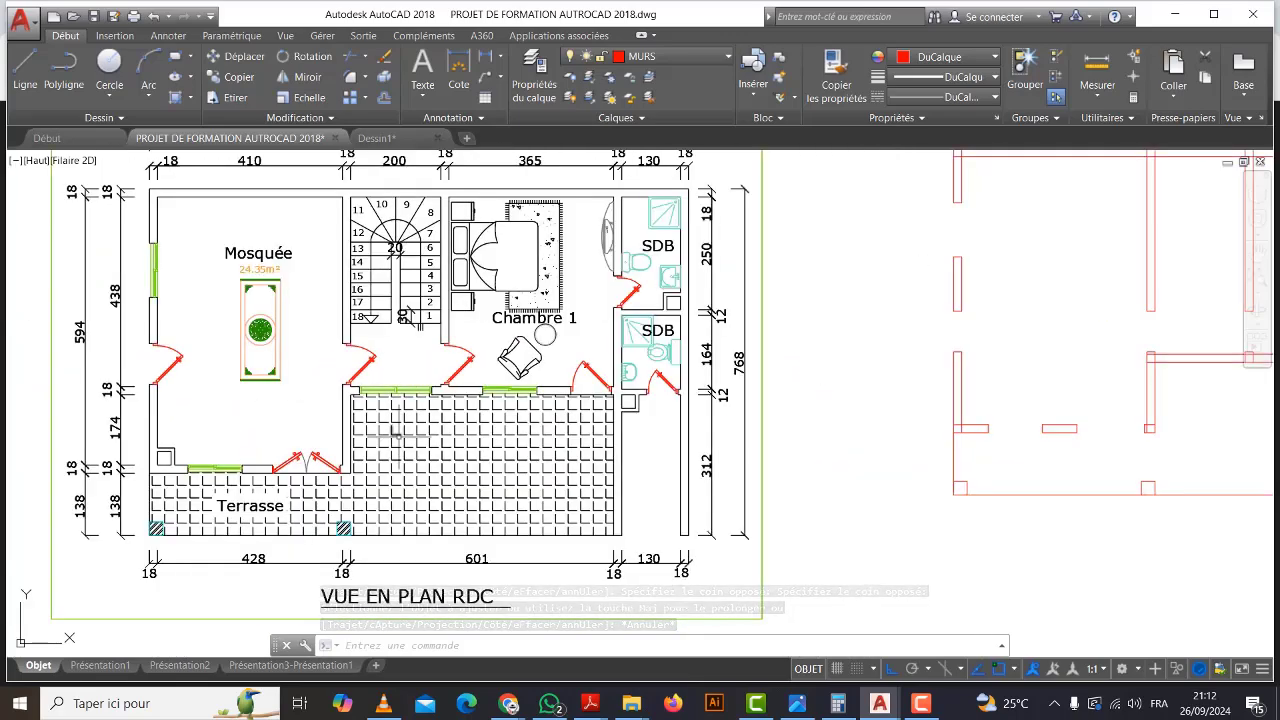
pyautogui.scroll(-3, 380, 400)
pyautogui.scroll(2, 409, 409)
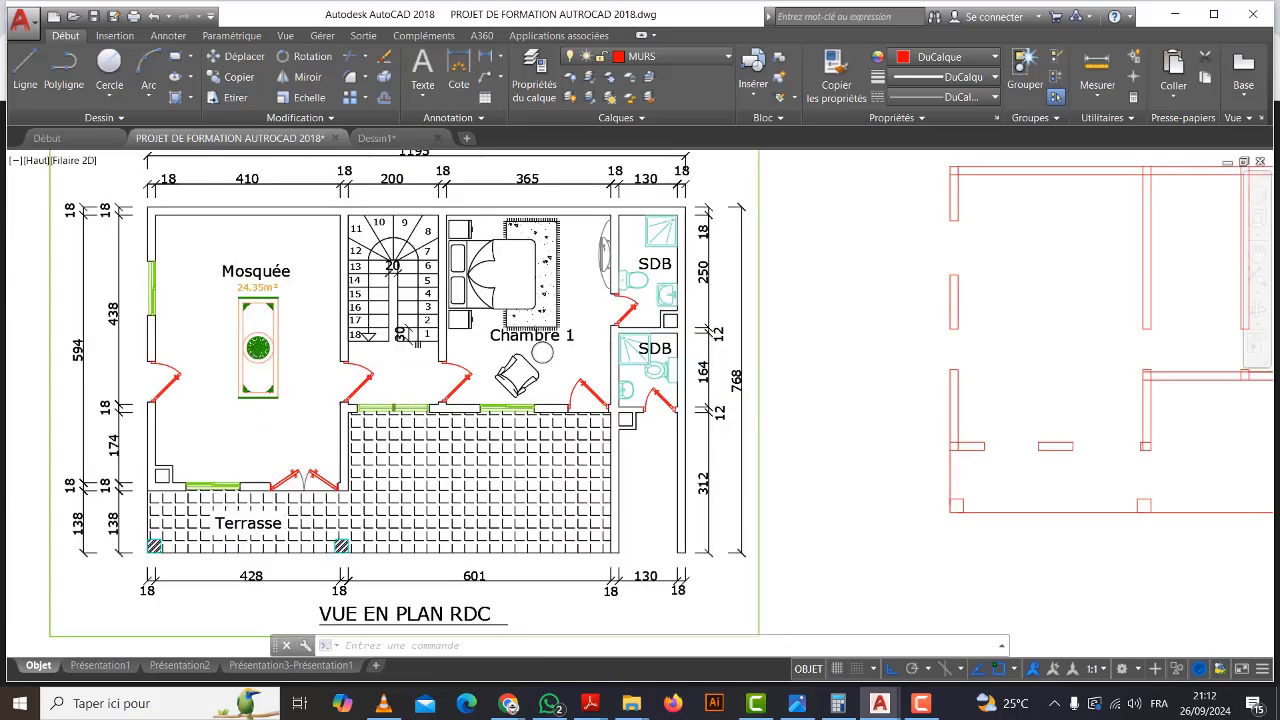
pyautogui.scroll(-2, 395, 407)
pyautogui.scroll(2, 362, 400)
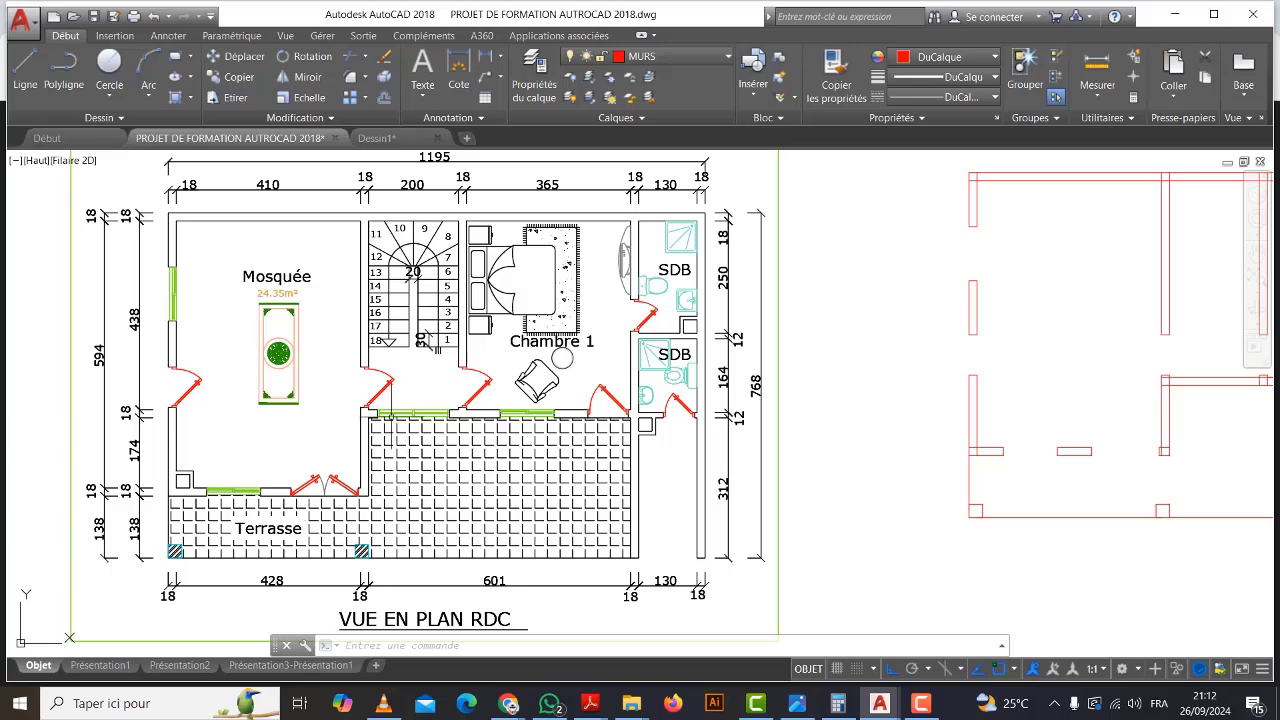
pyautogui.scroll(-2, 395, 420)
pyautogui.scroll(2, 908, 380)
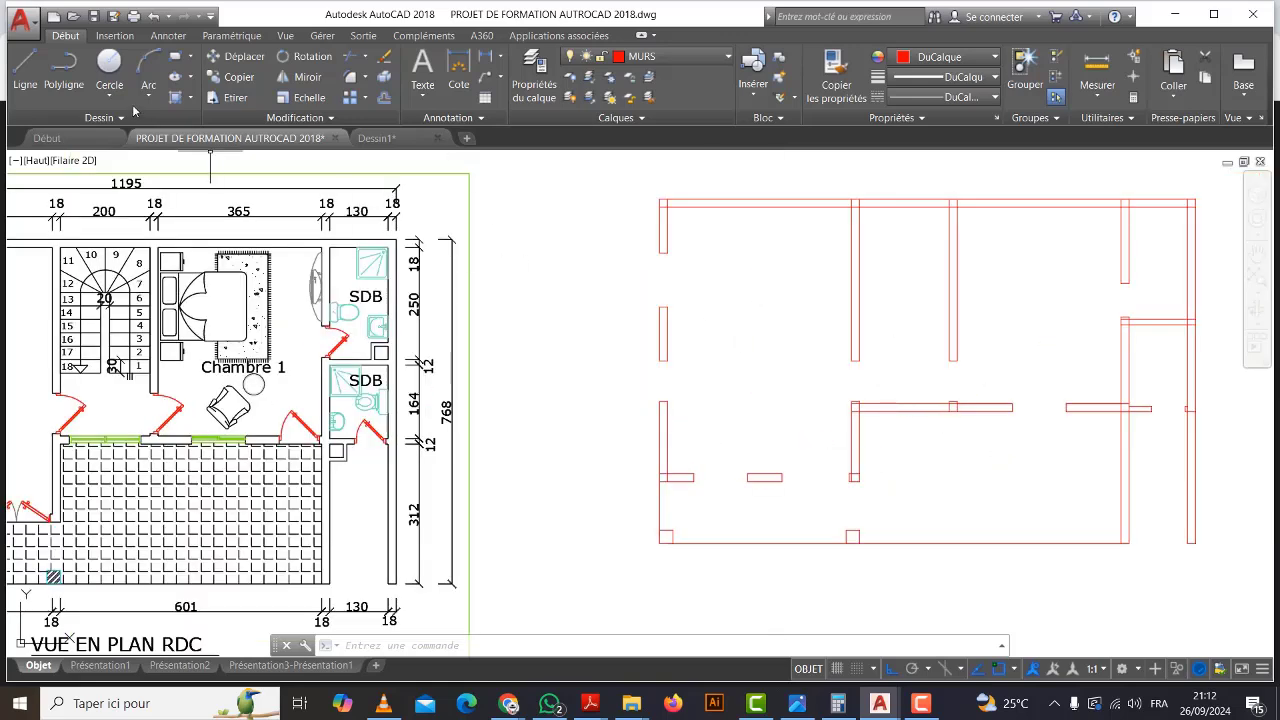
pyautogui.click(24, 68)
pyautogui.scroll(4, 908, 378)
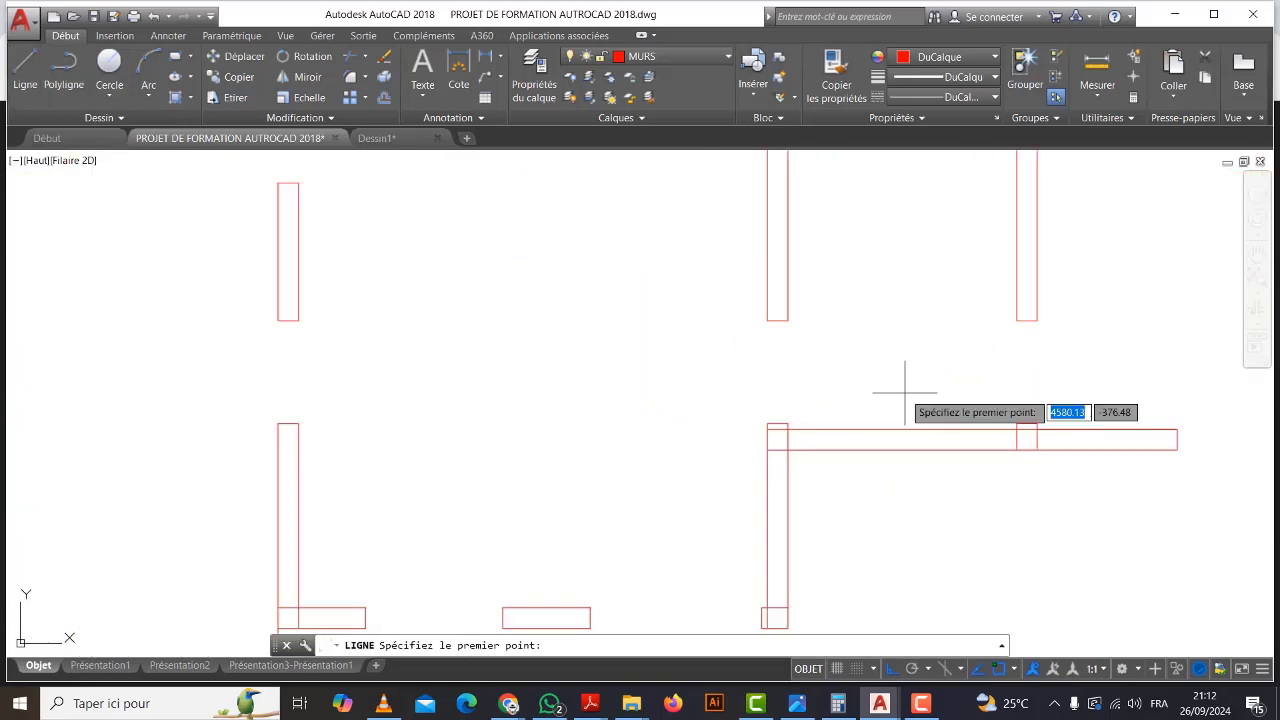
pyautogui.scroll(3, 788, 428)
pyautogui.click(790, 430)
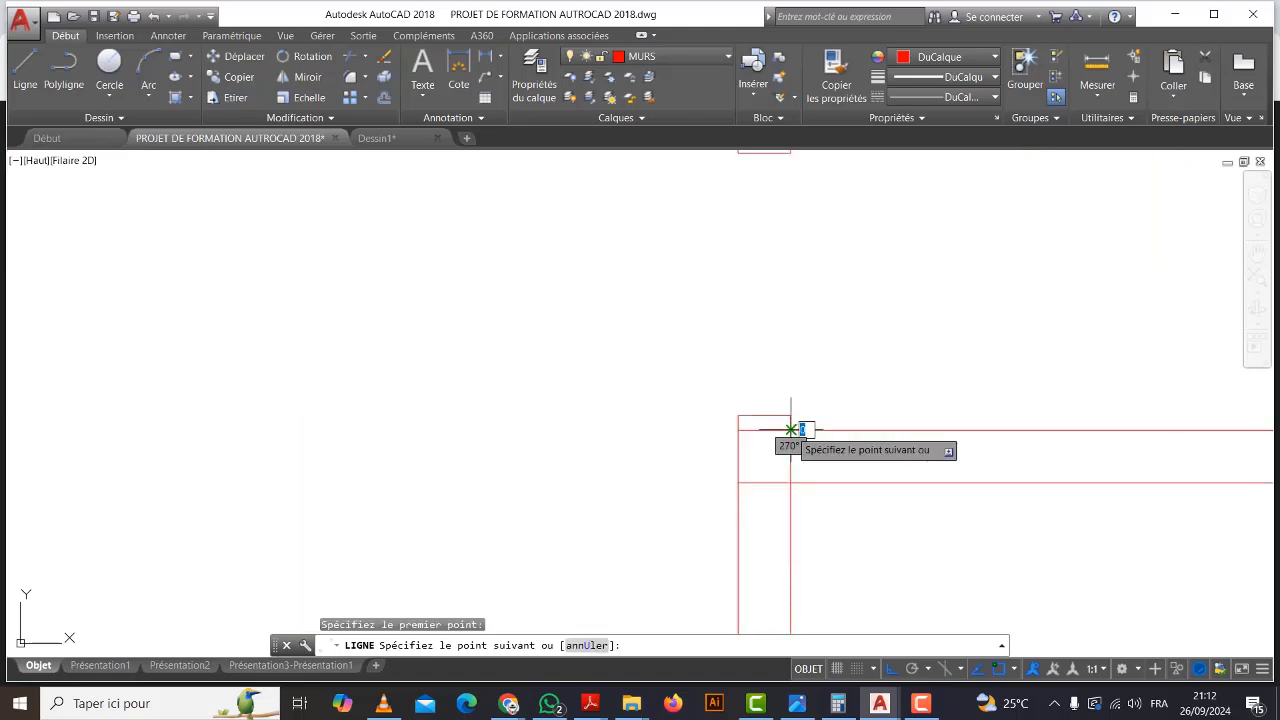
pyautogui.scroll(-3, 797, 434)
pyautogui.scroll(3, 1010, 425)
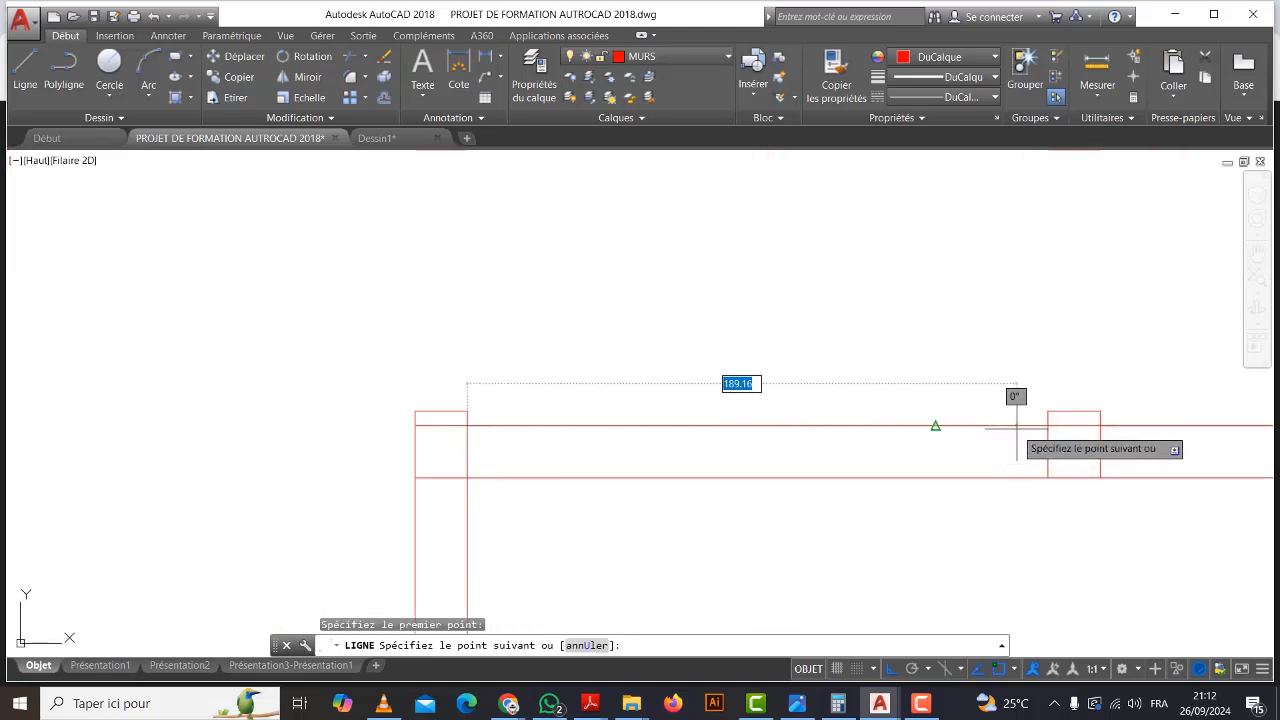
pyautogui.scroll(-3, 1015, 430)
pyautogui.scroll(2, 1000, 425)
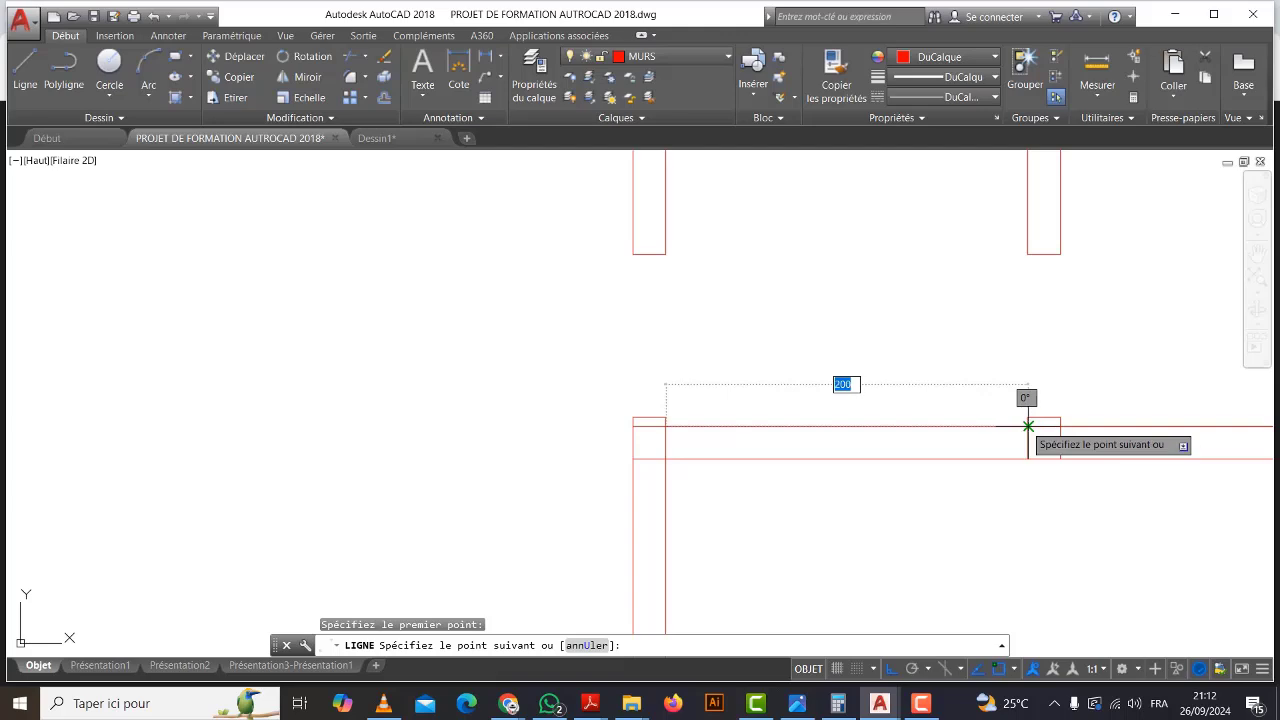
pyautogui.press('Escape')
pyautogui.click(930, 429)
pyautogui.press('Escape')
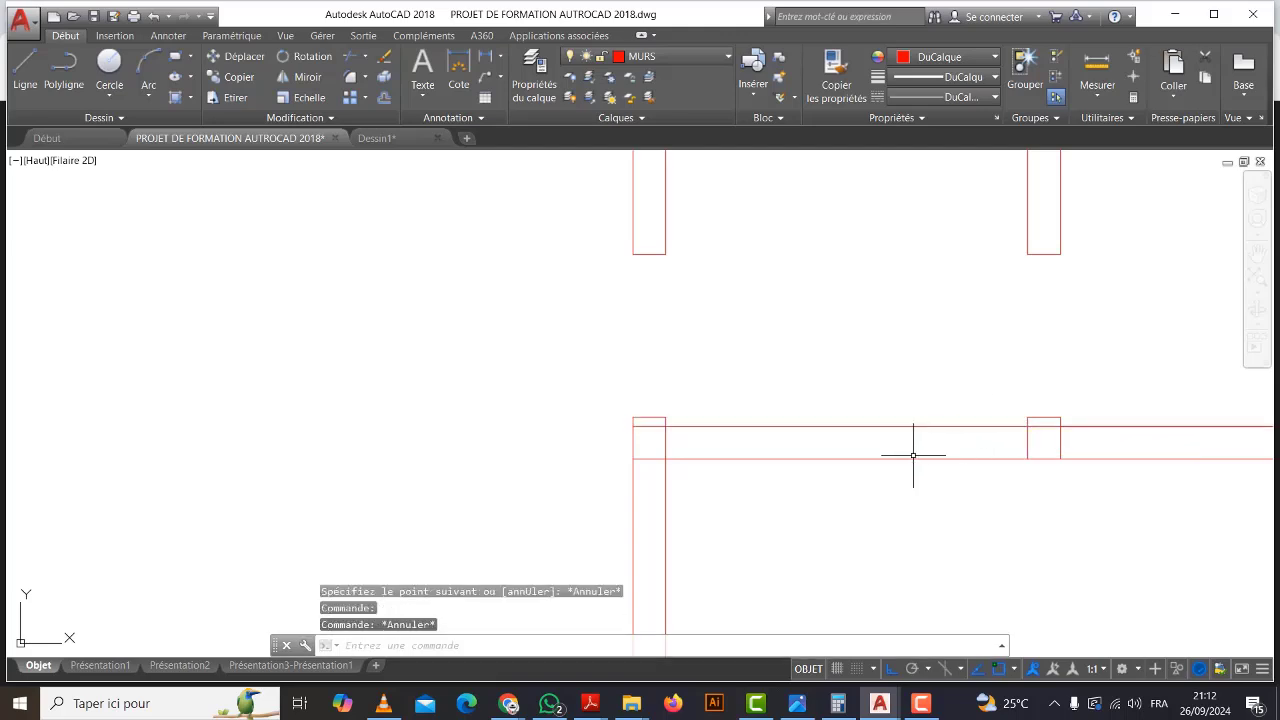
# Draw a 200 line along the upper edge of the stairwell's bottom wall, between the inner faces of its side walls.
pyautogui.click(25, 66)
pyautogui.click(665, 425)
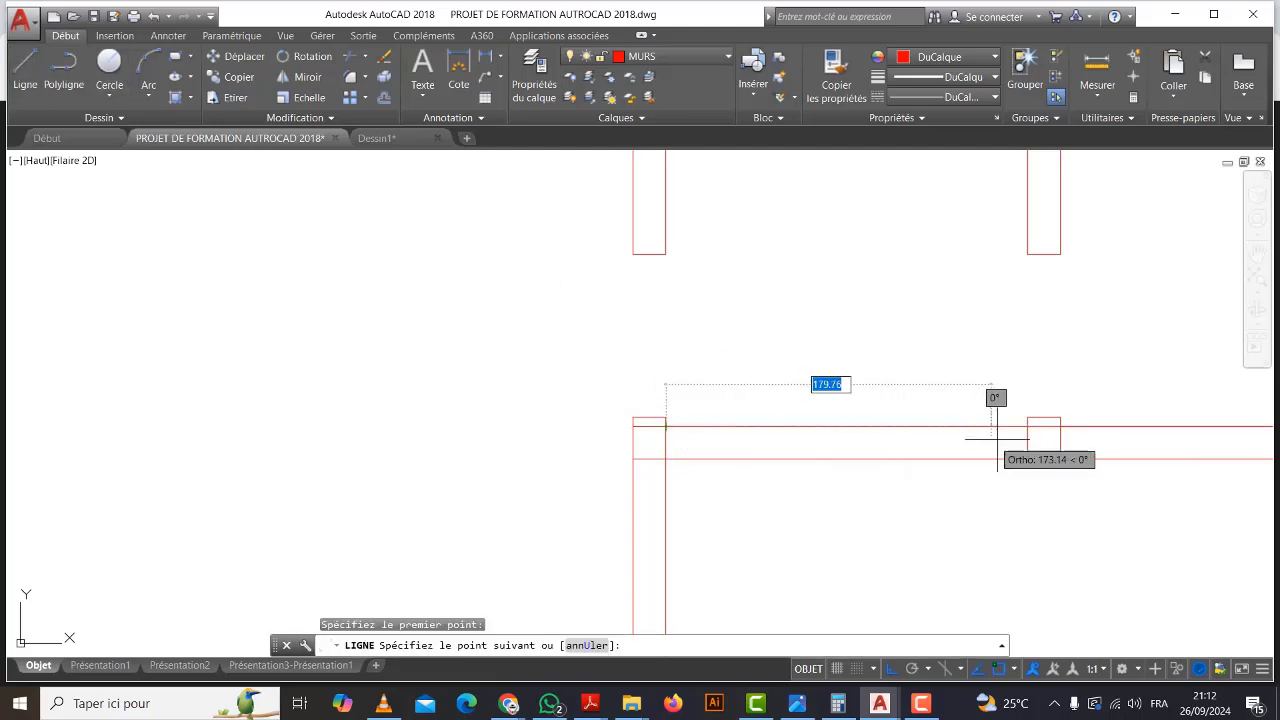
pyautogui.click(1028, 427)
pyautogui.press('Escape')
# Draw a vertical guide line downward across the stairwell's bottom wall from the midpoint of its upper edge.
pyautogui.click(25, 66)
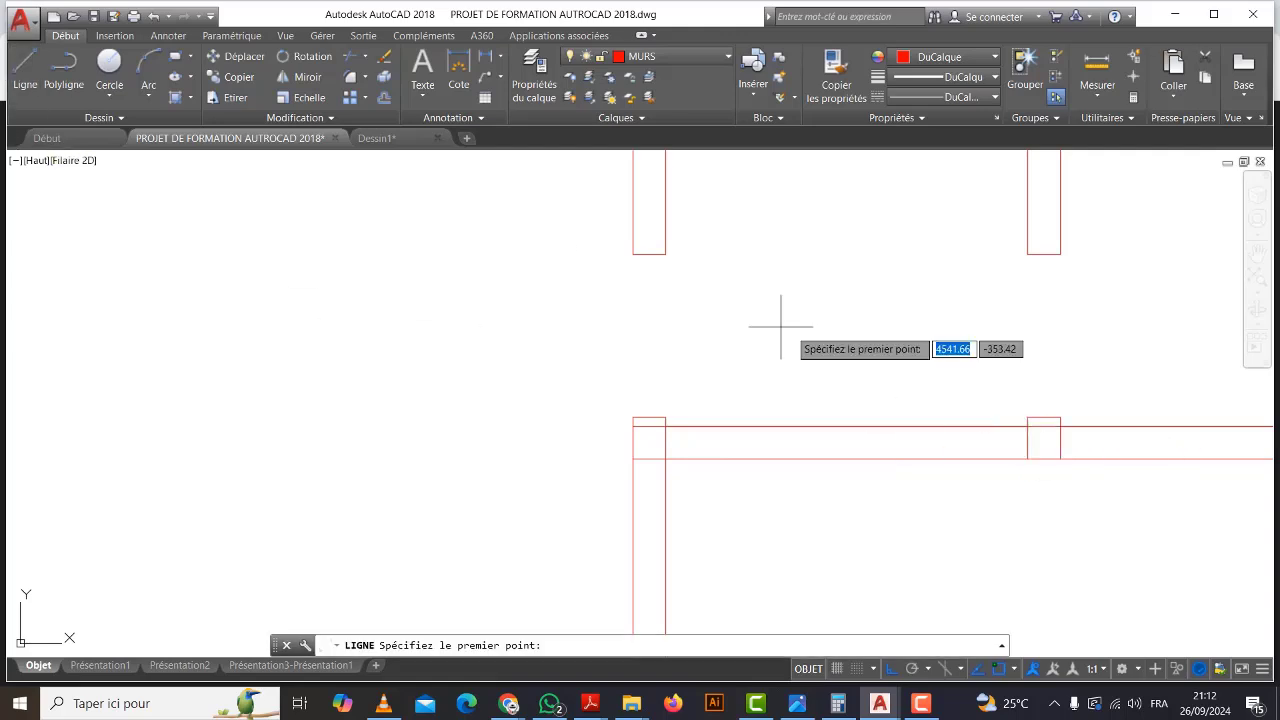
pyautogui.click(846, 427)
pyautogui.click(830, 536)
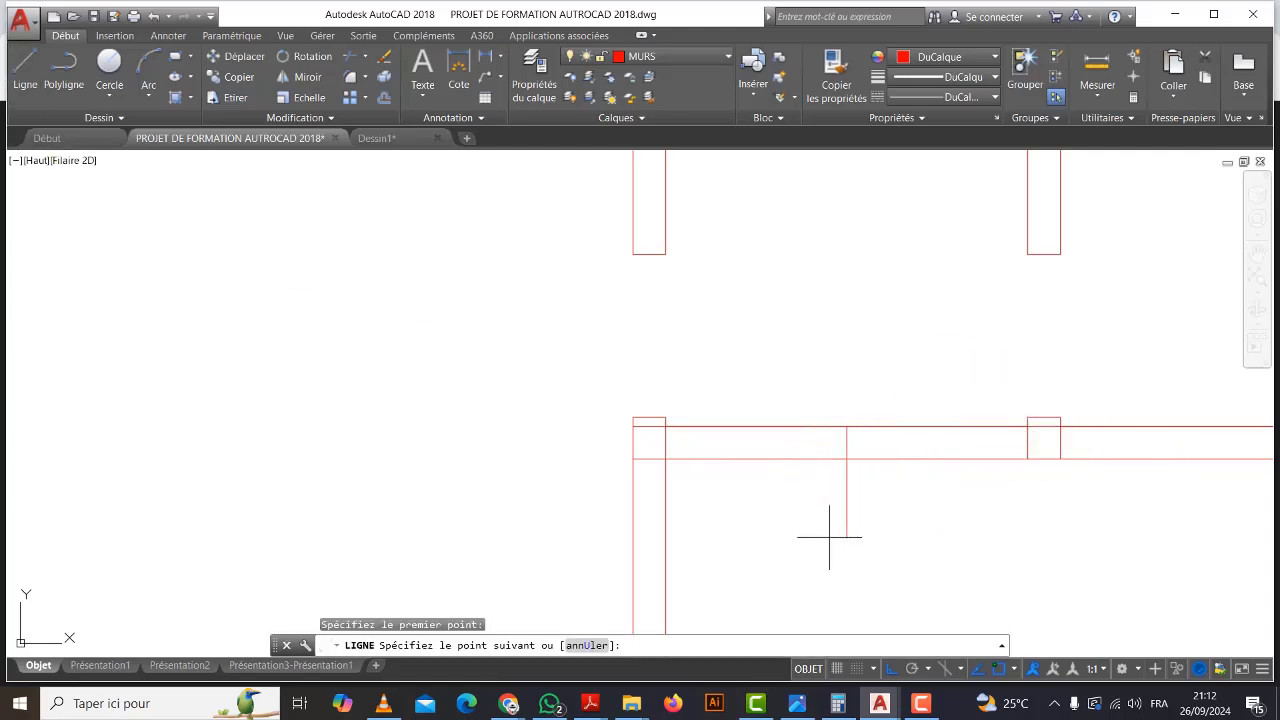
pyautogui.press('Escape')
# Offset the midpoint guide line on the stairwell's bottom wall by 40 to both the left and the right.
pyautogui.click(383, 98)
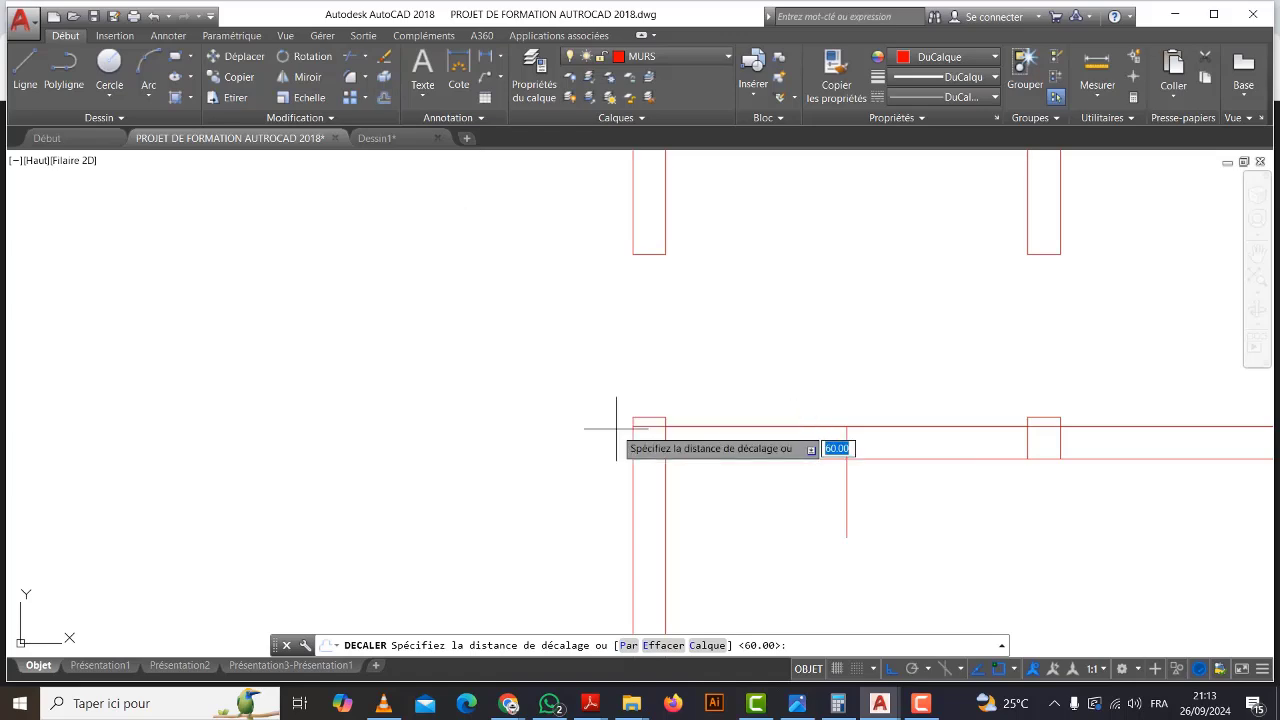
pyautogui.write('40')
pyautogui.press('Return')
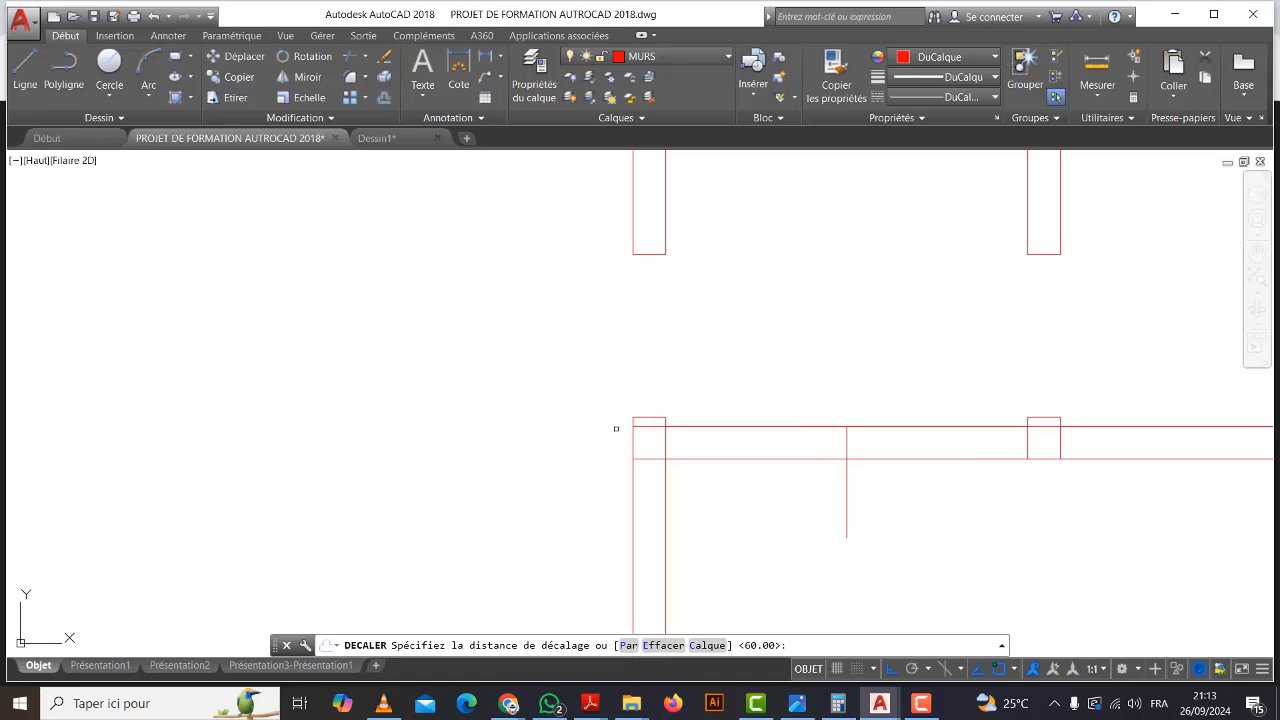
pyautogui.click(847, 466)
pyautogui.click(777, 477)
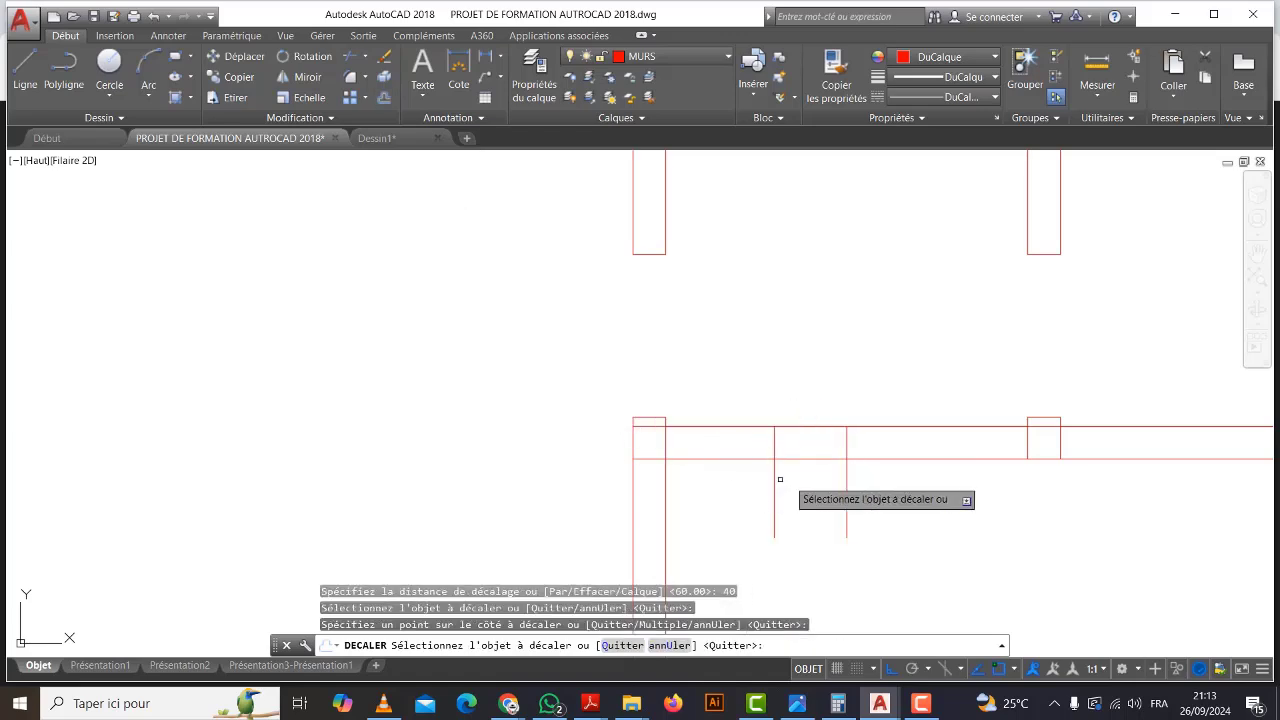
pyautogui.click(846, 471)
pyautogui.click(949, 489)
pyautogui.press('Escape')
# Delete the original midpoint guide line on the stairwell's bottom wall.
pyautogui.click(871, 503)
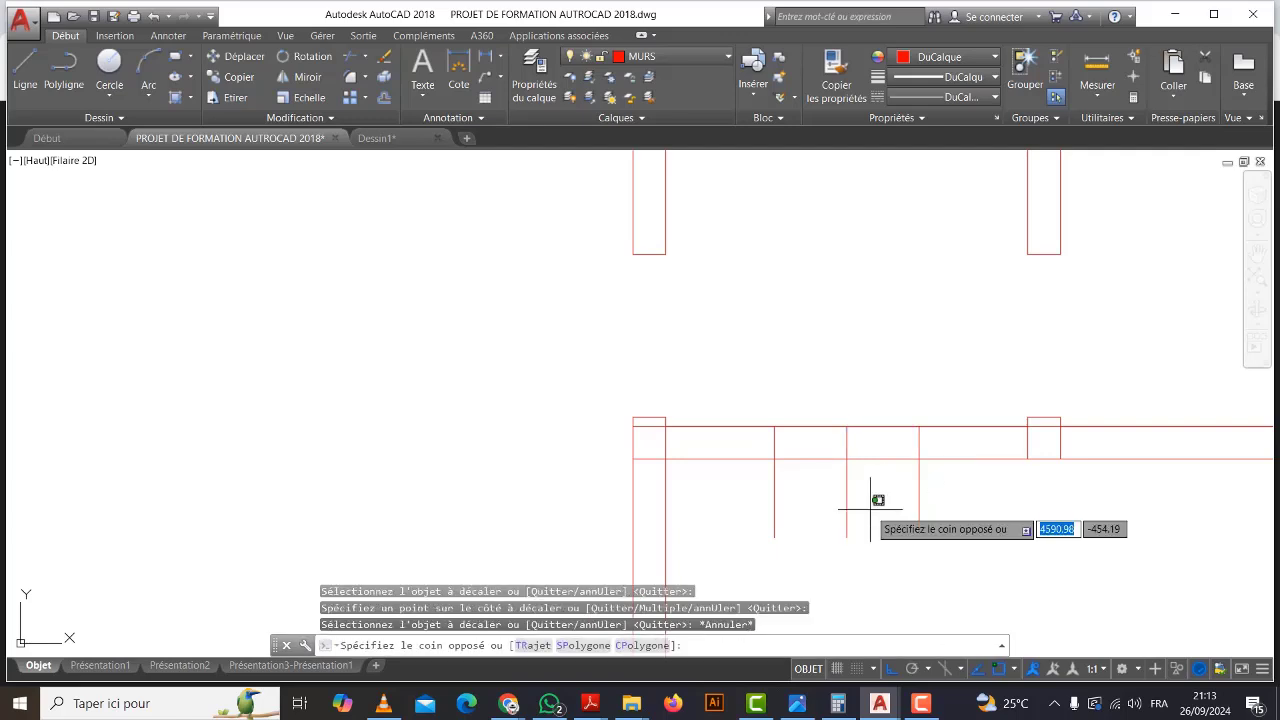
pyautogui.click(838, 495)
pyautogui.press('Delete')
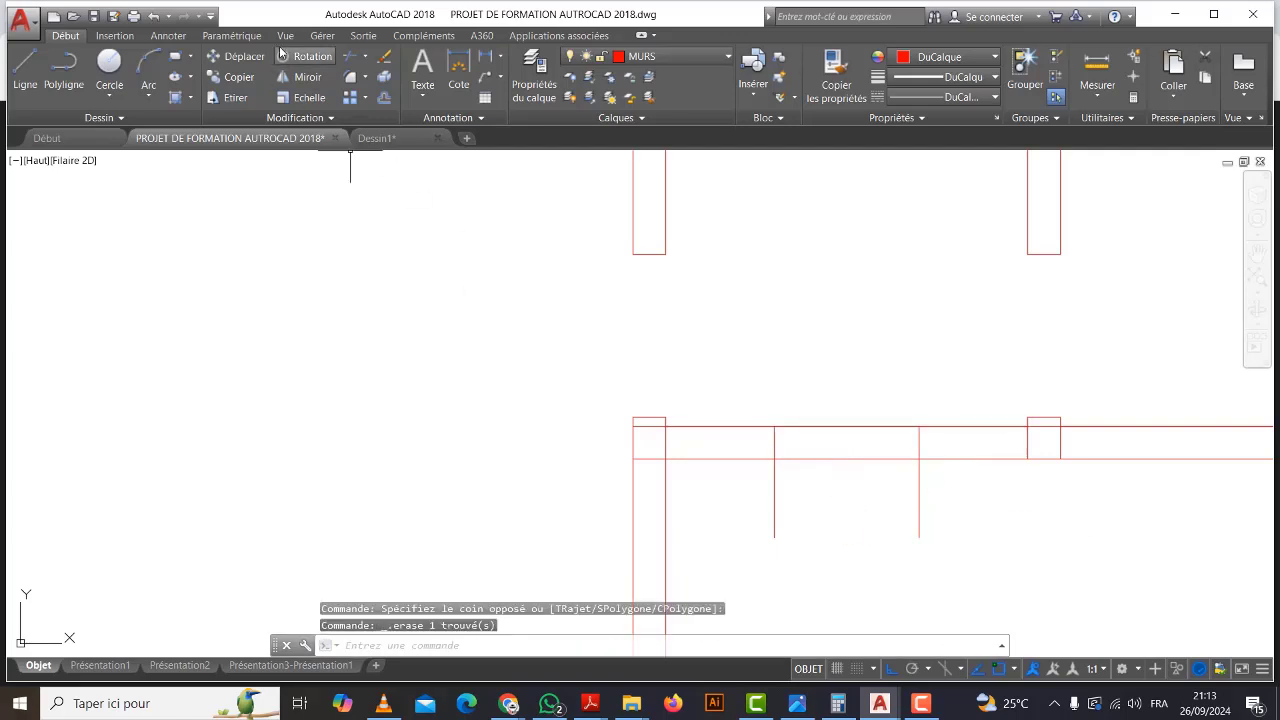
# Trim the guide overhangs and the stairwell's bottom wall between the two guides to form the window opening.
pyautogui.click(368, 61)
pyautogui.press('Return')
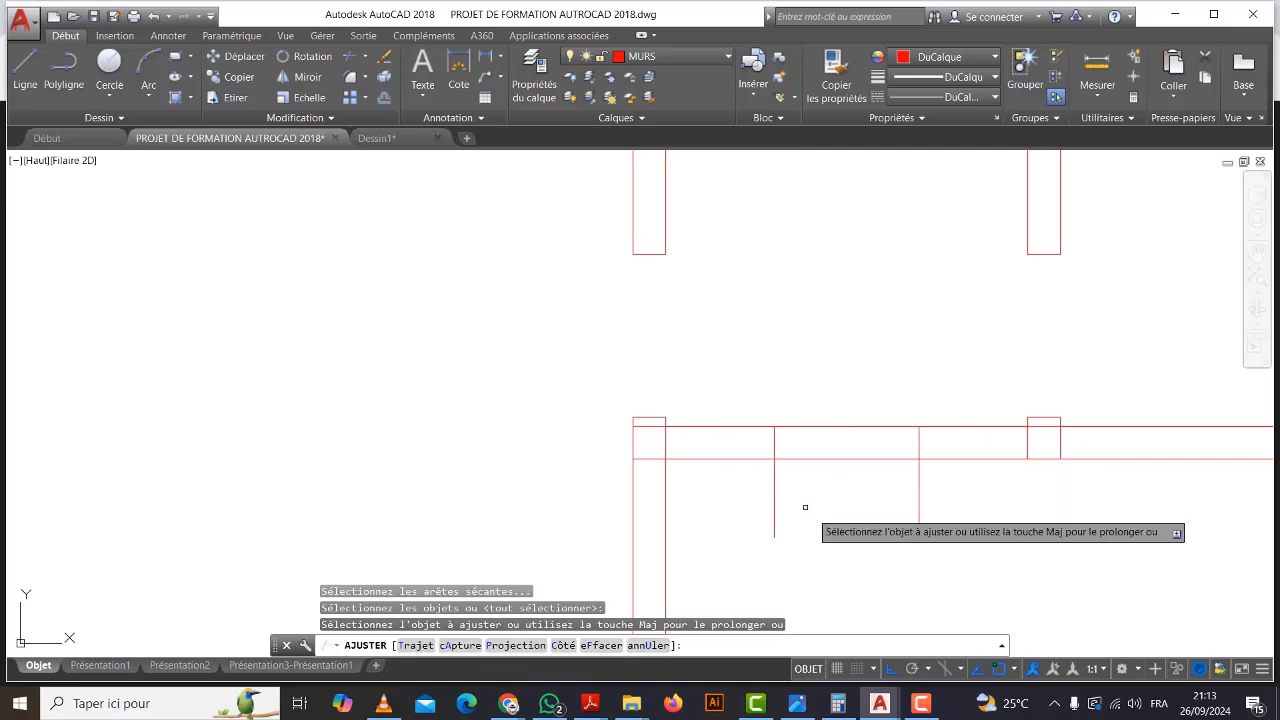
pyautogui.click(805, 507)
pyautogui.click(750, 366)
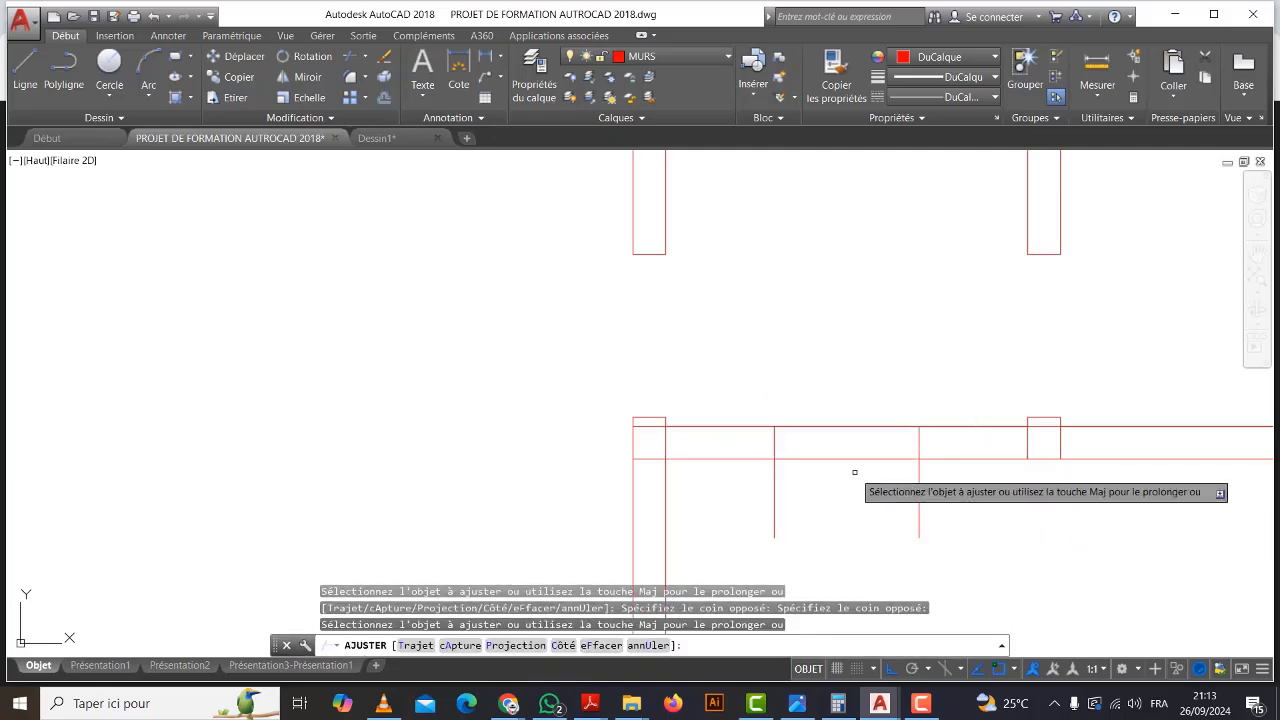
pyautogui.click(951, 523)
pyautogui.click(723, 491)
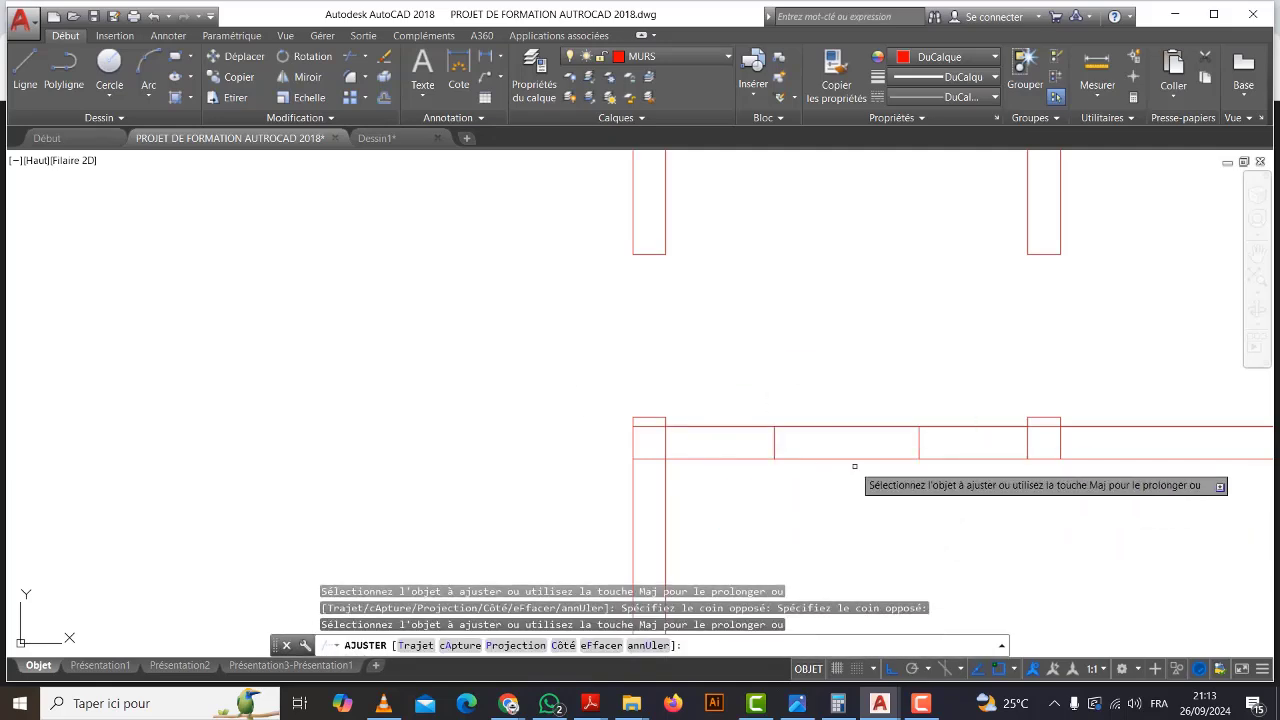
pyautogui.click(855, 460)
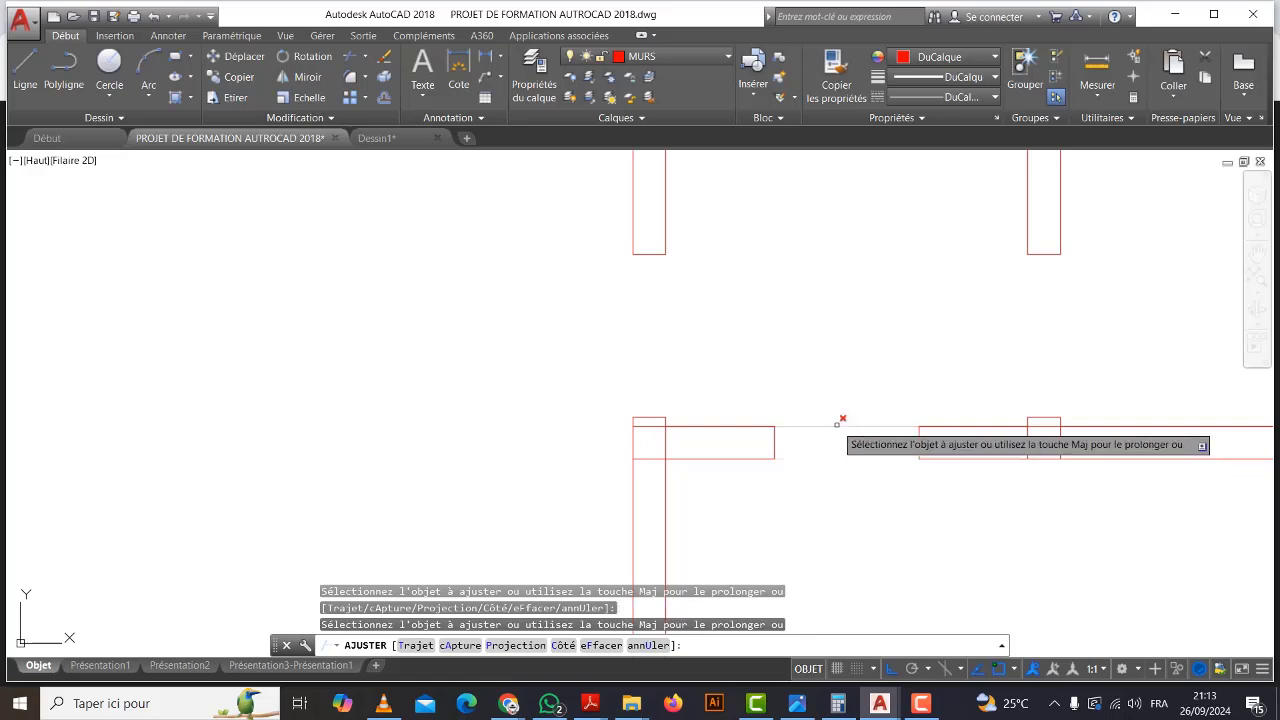
pyautogui.scroll(-8, 834, 425)
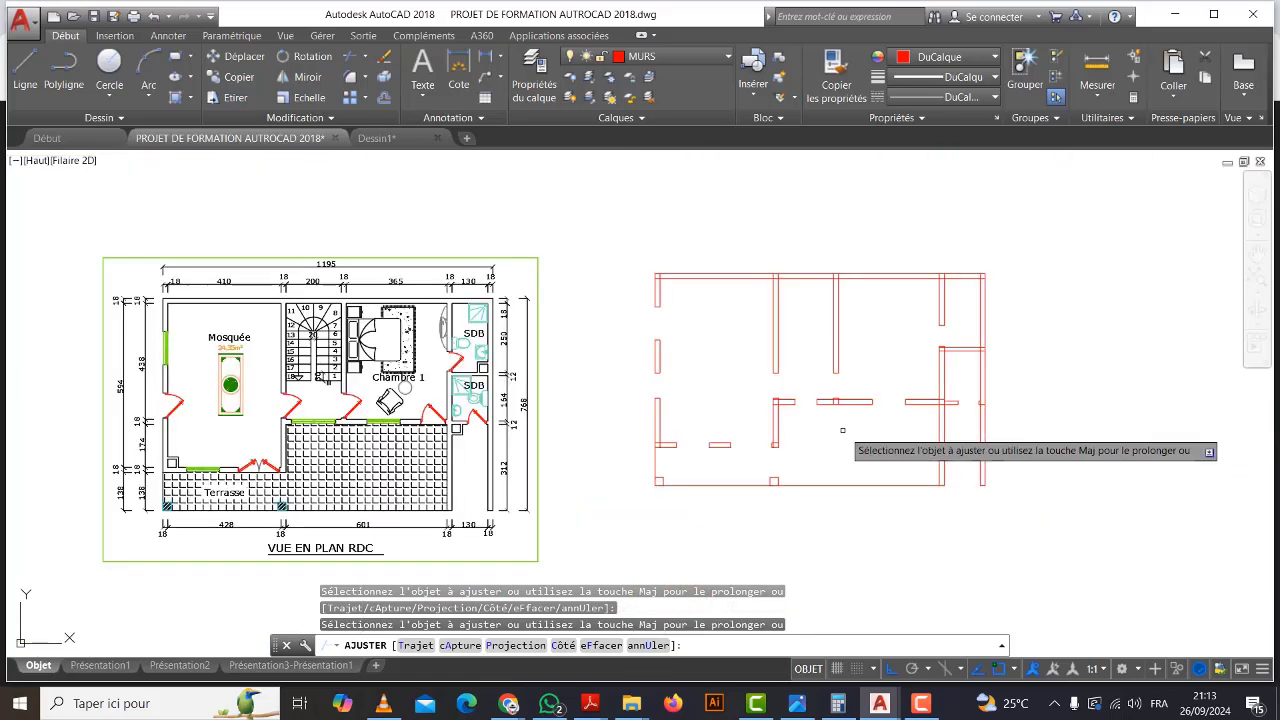
pyautogui.moveTo(867, 431)
pyautogui.mouseDown(button='middle')
pyautogui.moveTo(889, 432)
pyautogui.moveTo(900, 476)
pyautogui.mouseUp(button='middle')
pyautogui.press('Escape')
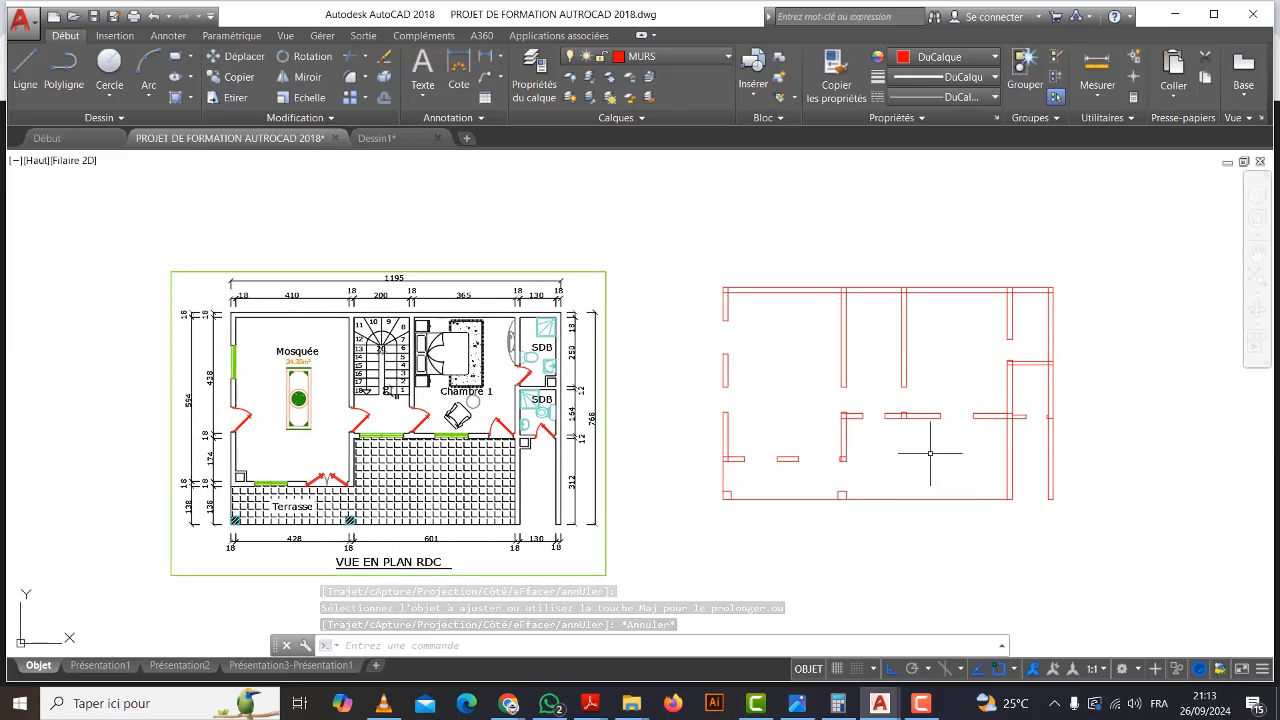
# Trim the overlapping wall lines at the upper-left outer corner of the red plan into a clean corner.
pyautogui.moveTo(930, 453); pyautogui.dragTo(904, 452, button='middle')
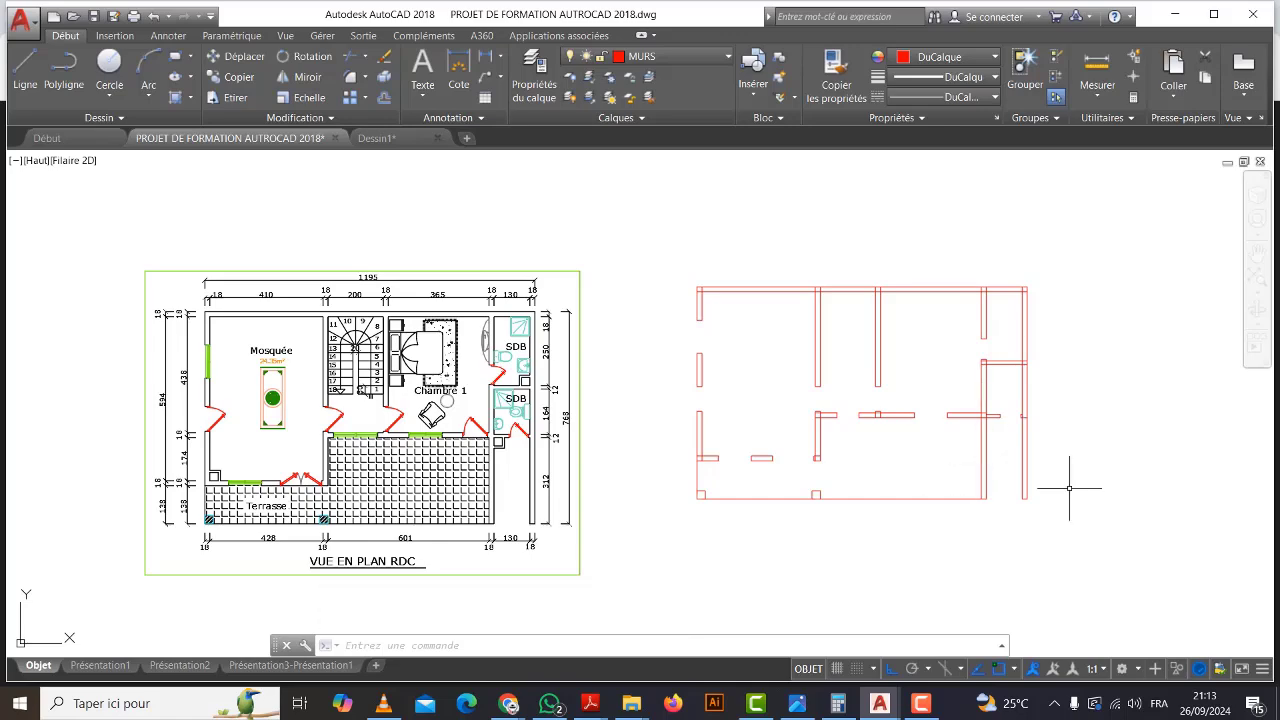
pyautogui.moveTo(1039, 436); pyautogui.dragTo(1013, 464, button='middle')
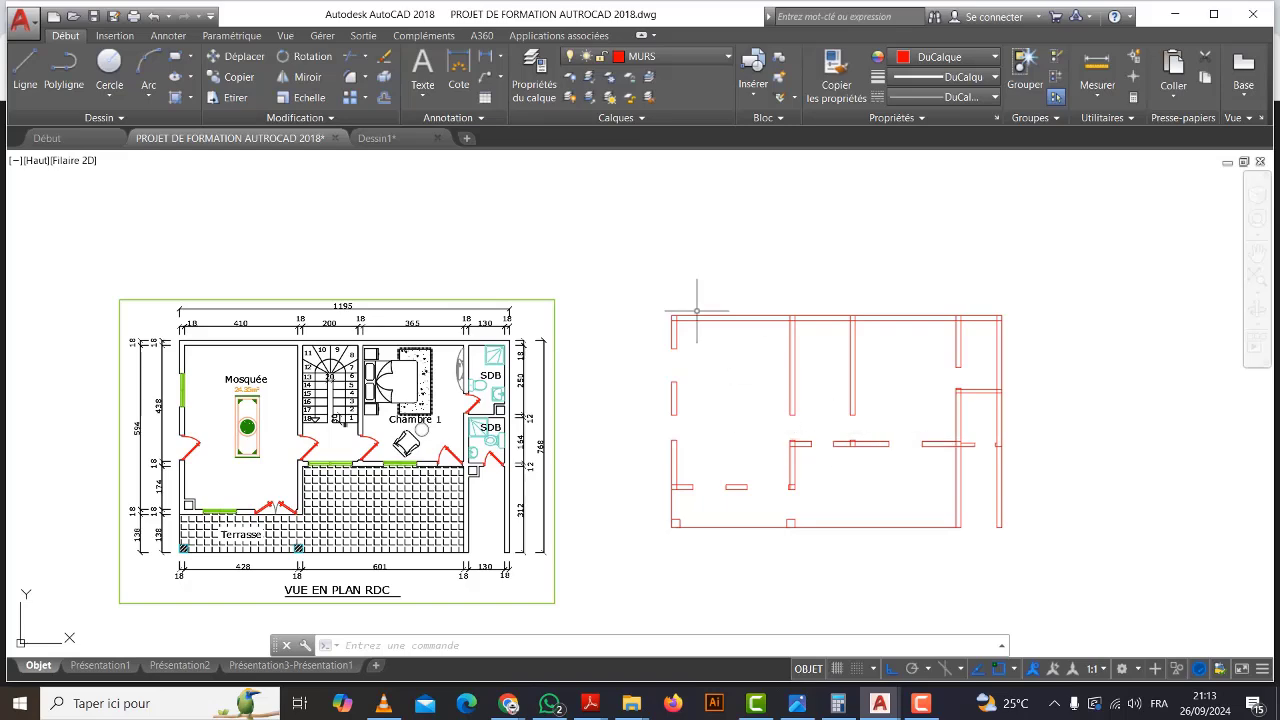
pyautogui.scroll(4, 690, 311)
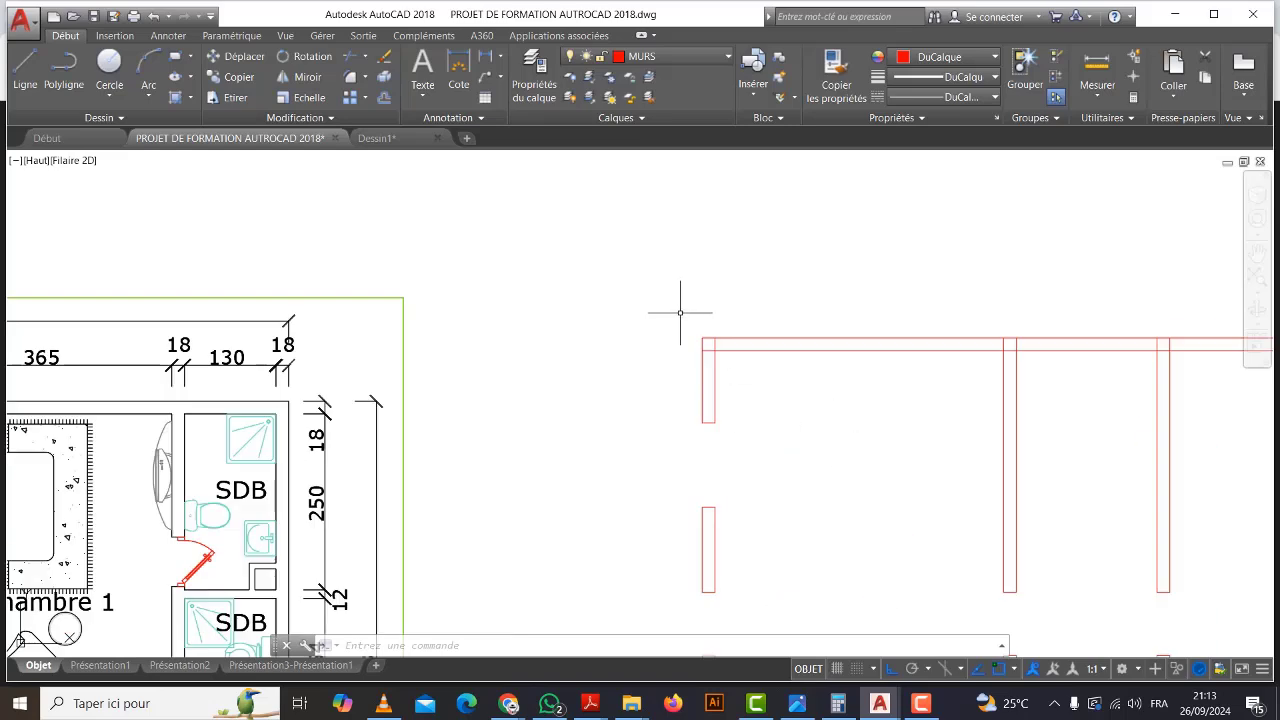
pyautogui.click(364, 58)
pyautogui.press('Return')
pyautogui.scroll(4, 720, 333)
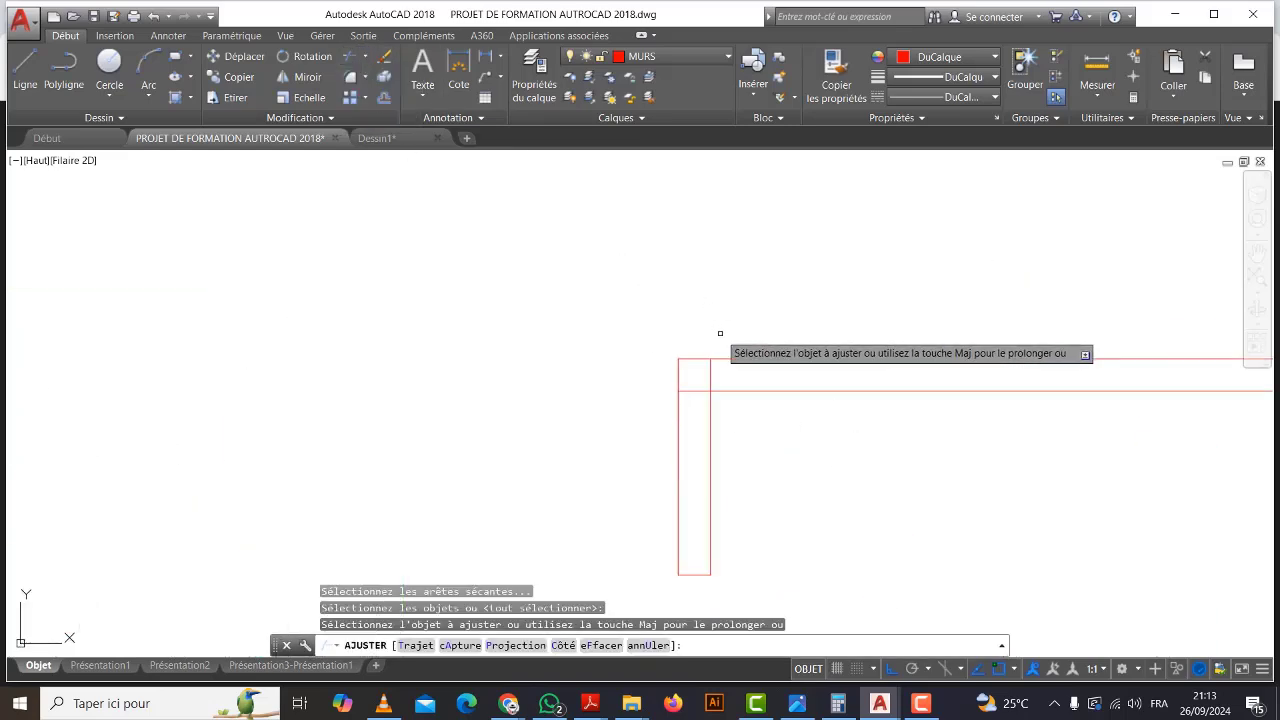
pyautogui.scroll(2, 721, 334)
pyautogui.click(688, 386)
pyautogui.click(675, 385)
pyautogui.click(678, 435)
pyautogui.click(667, 400)
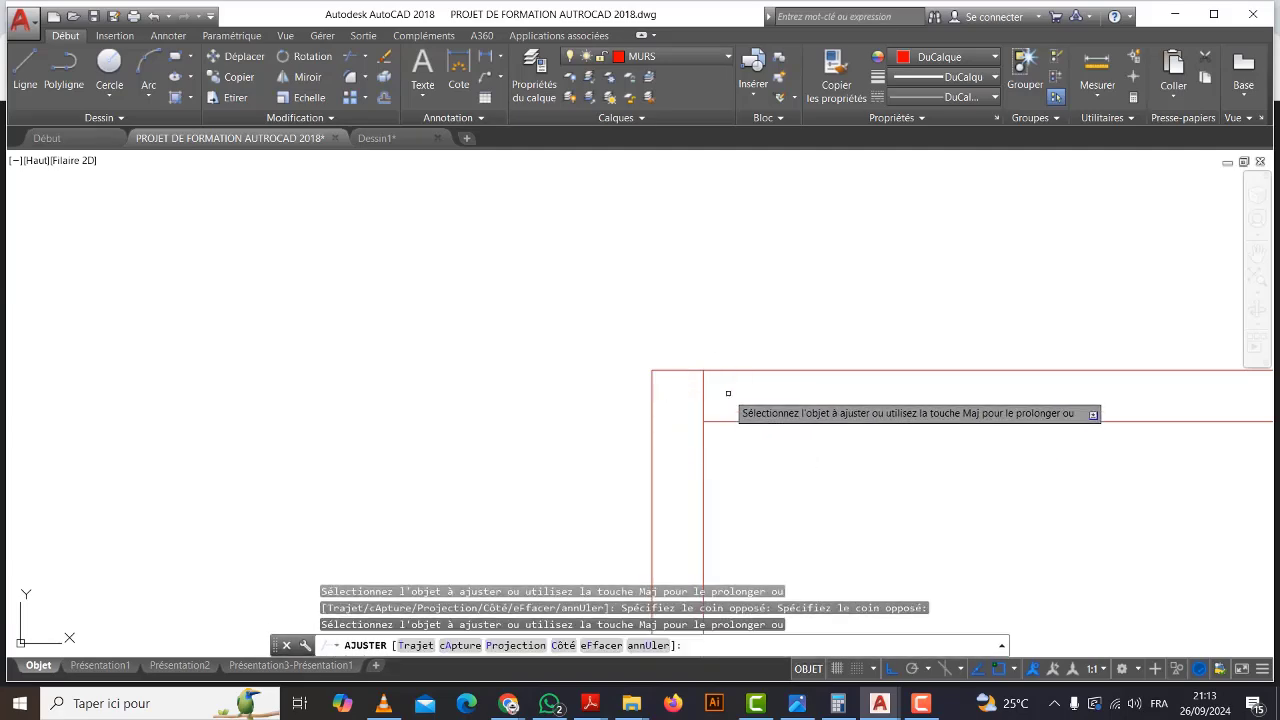
# Trim the junctions of the two stairwell side walls with the top outer wall to open the T-intersections.
pyautogui.scroll(-4, 690, 400)
pyautogui.scroll(4, 760, 380)
pyautogui.click(1095, 386)
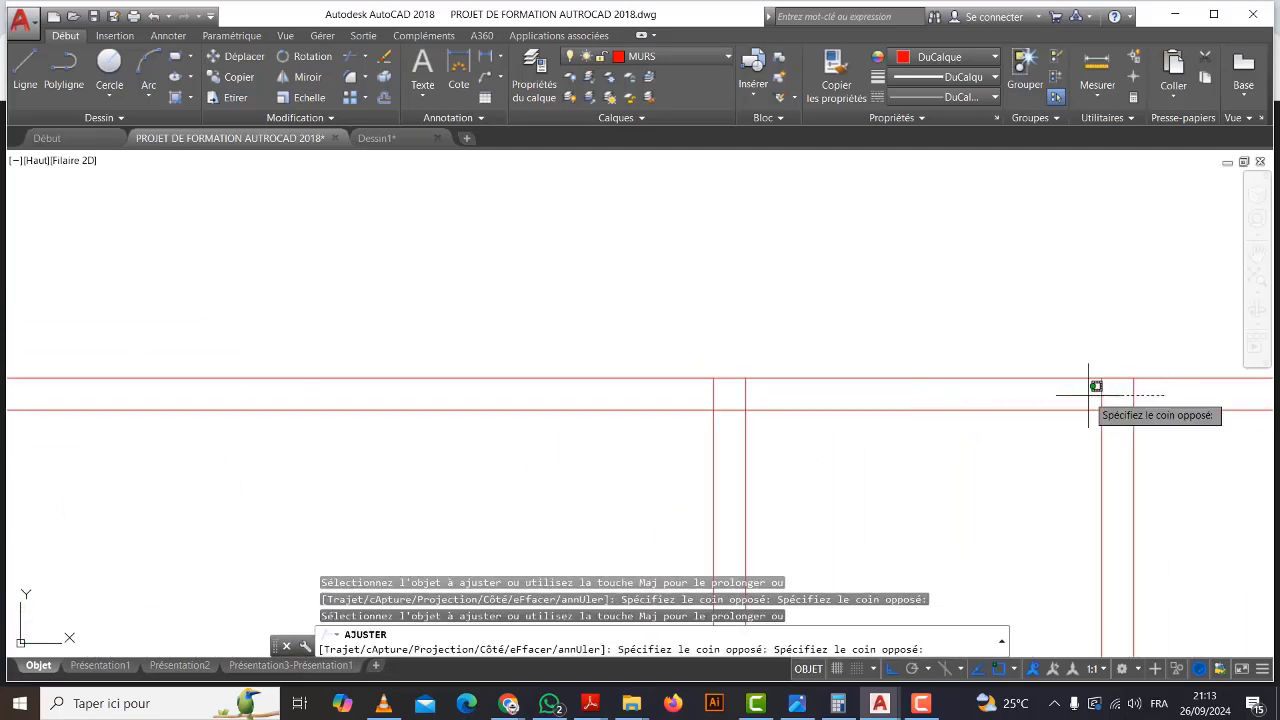
pyautogui.click(669, 381)
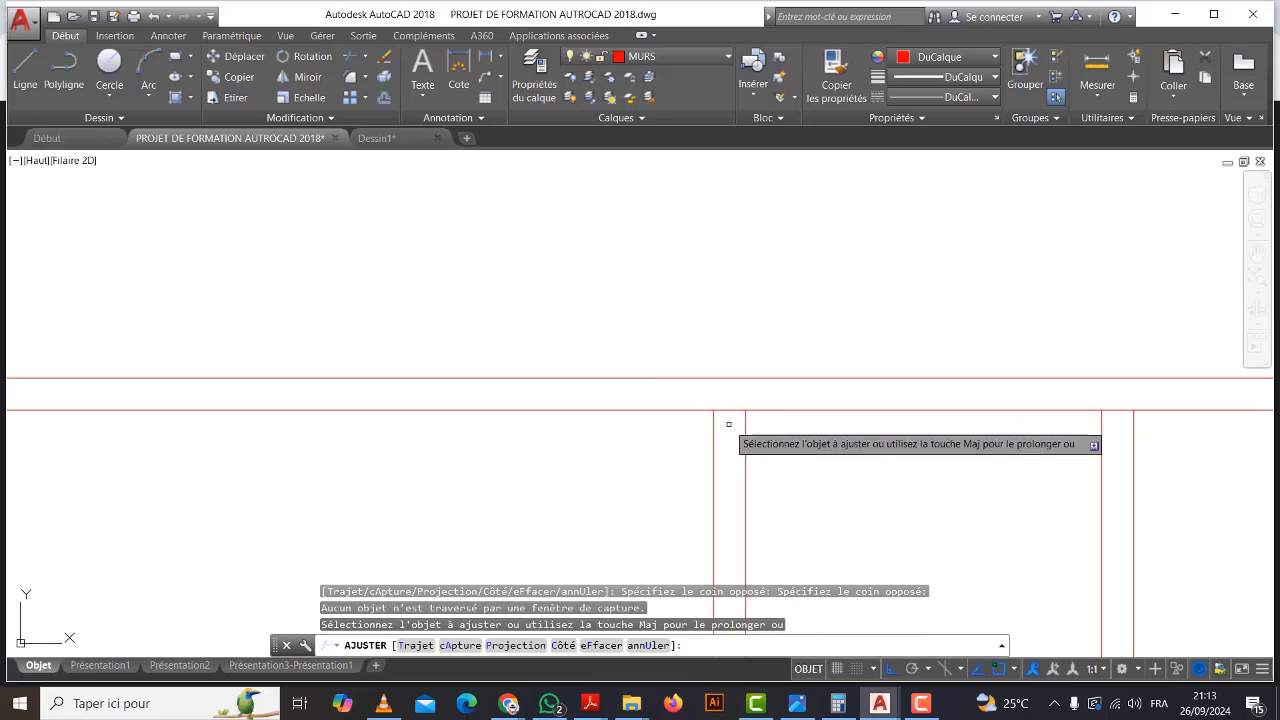
pyautogui.click(729, 424)
pyautogui.click(731, 397)
pyautogui.moveTo(936, 461); pyautogui.dragTo(663, 438, button='middle')
pyautogui.click(839, 416)
pyautogui.click(840, 381)
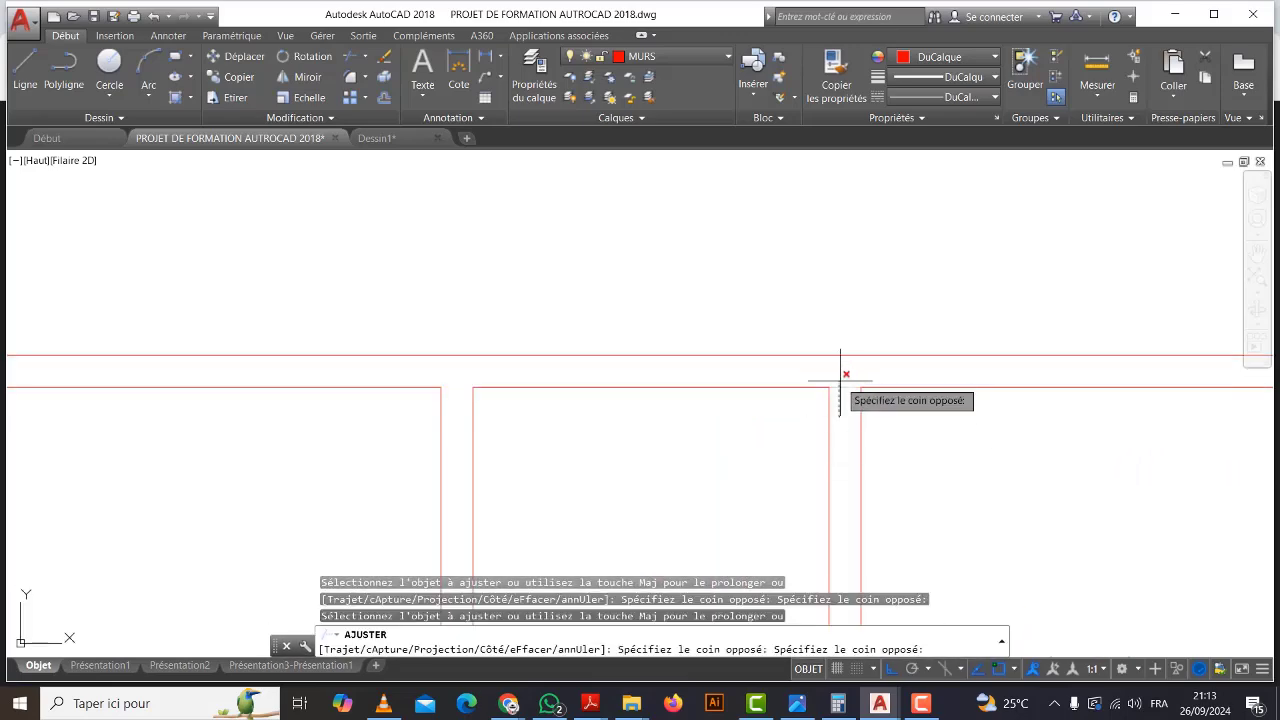
# Trim the upper-right outer corner and the junction of the upper SDB's left wall with the top outer wall.
pyautogui.scroll(-4, 840, 381)
pyautogui.moveTo(987, 382); pyautogui.dragTo(830, 383, button='middle')
pyautogui.scroll(3, 841, 379)
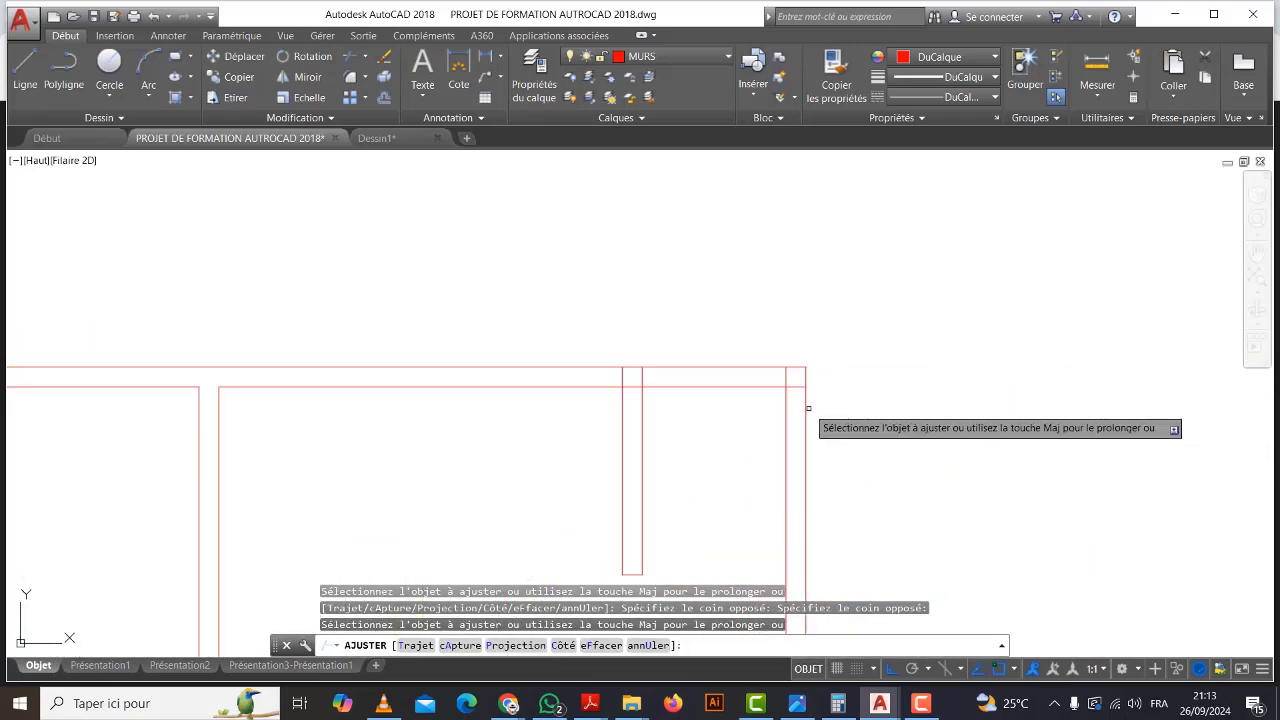
pyautogui.scroll(2, 808, 408)
pyautogui.click(786, 361)
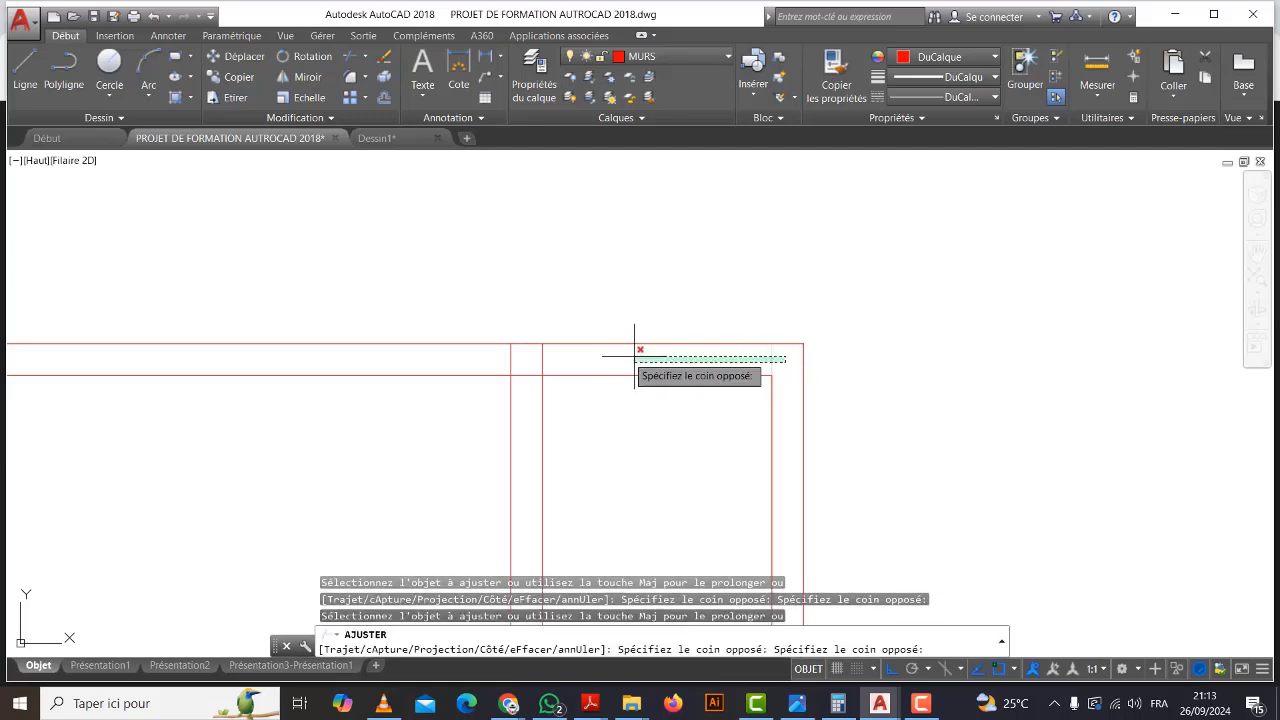
pyautogui.click(484, 353)
pyautogui.click(526, 401)
pyautogui.click(518, 360)
# Trim both ends of the partition between the two SDB rooms where it meets the side walls.
pyautogui.scroll(-3, 755, 332)
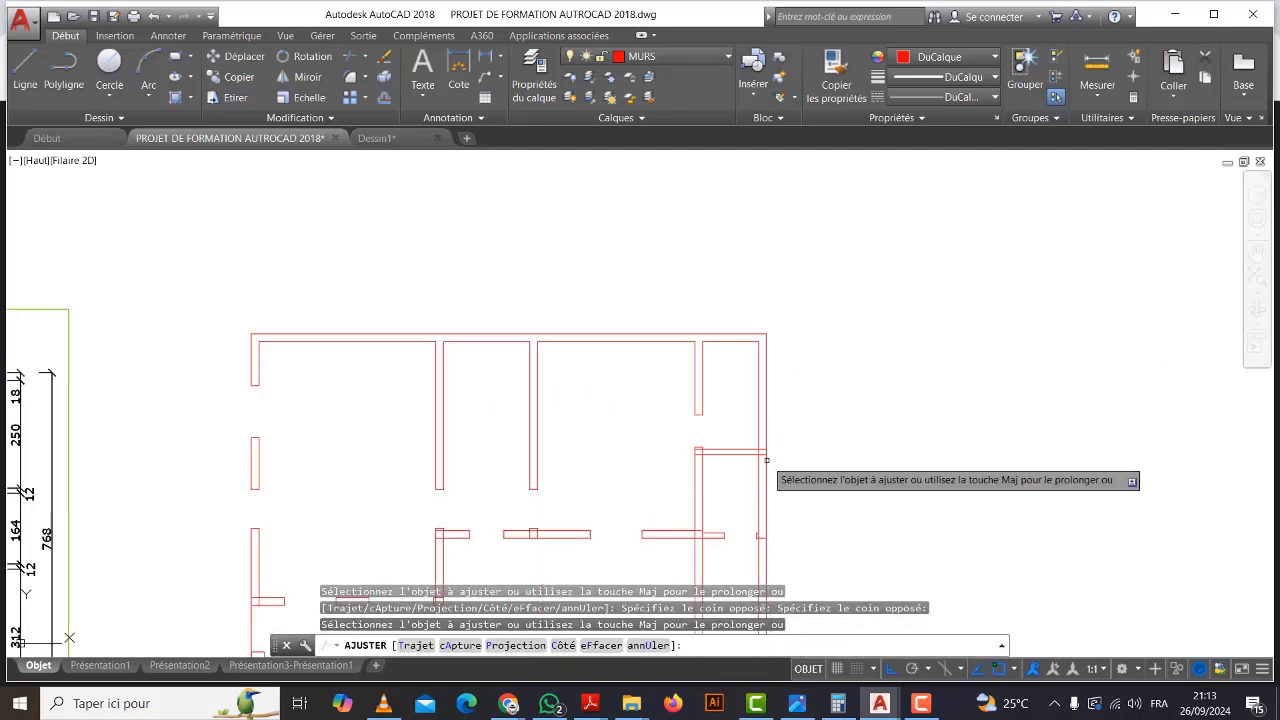
pyautogui.scroll(5, 766, 460)
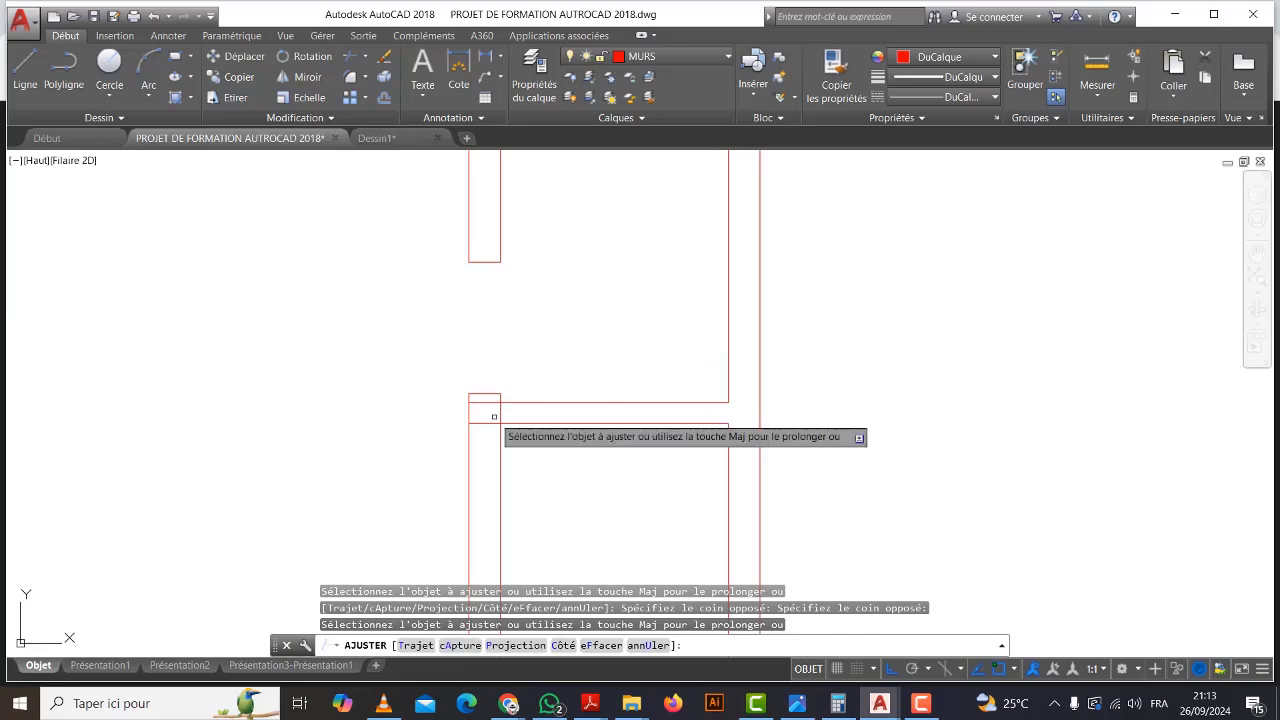
pyautogui.scroll(4, 491, 419)
pyautogui.click(477, 448)
pyautogui.click(456, 364)
pyautogui.click(553, 400)
pyautogui.click(477, 390)
# Trim the inner lines where the two stairwell side walls meet the stairwell's bottom wall.
pyautogui.scroll(-8, 591, 421)
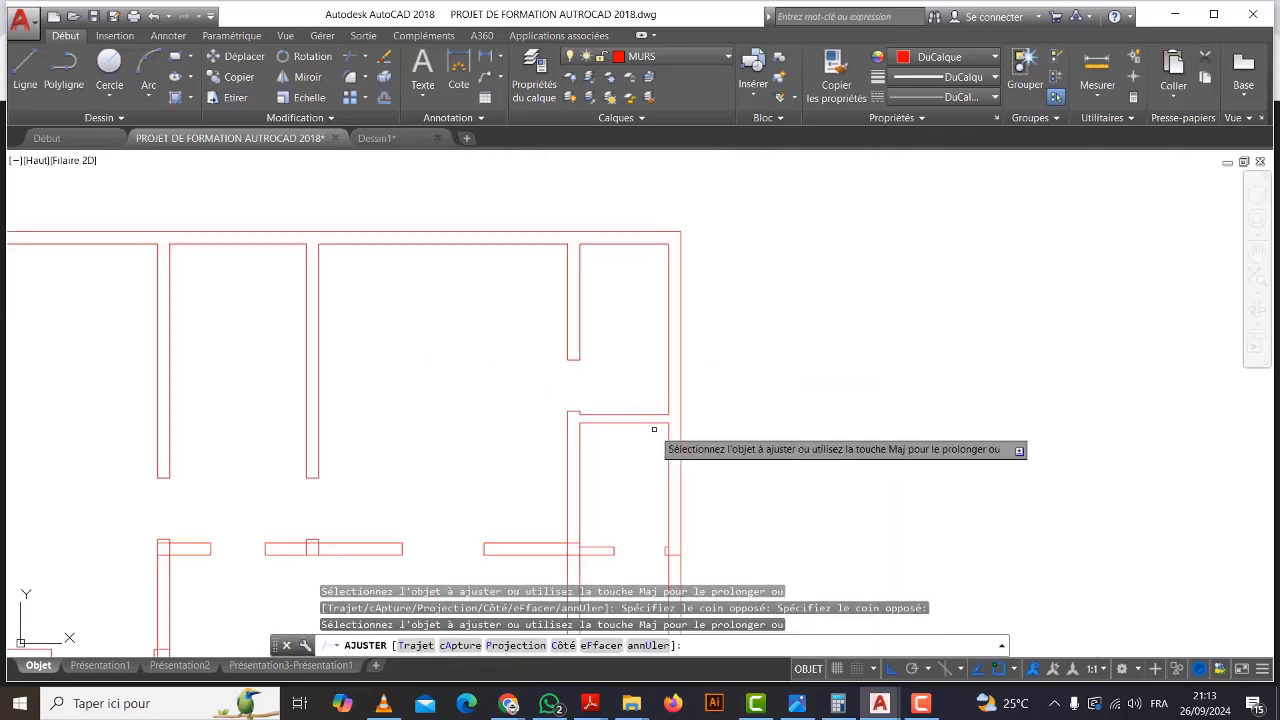
pyautogui.moveTo(383, 474); pyautogui.dragTo(580, 335, button='middle')
pyautogui.scroll(6, 511, 412)
pyautogui.click(546, 408)
pyautogui.click(475, 412)
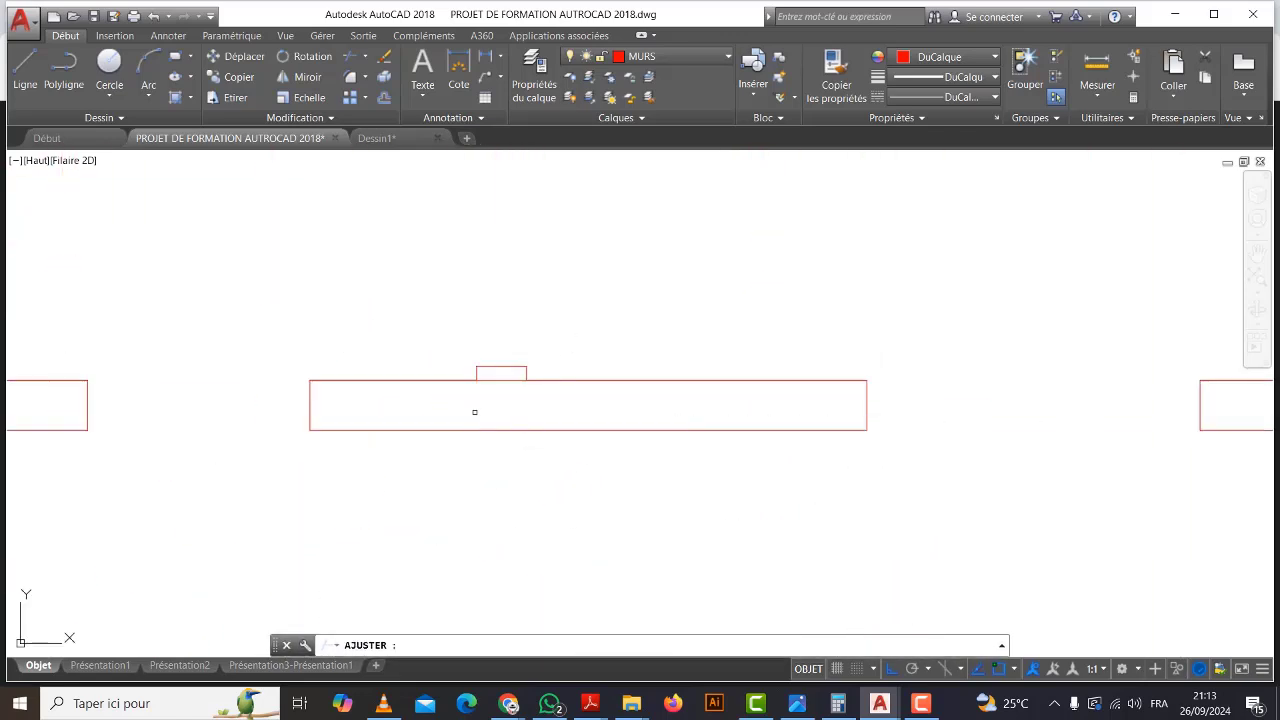
pyautogui.click(496, 392)
pyautogui.click(499, 376)
pyautogui.scroll(-7, 605, 415)
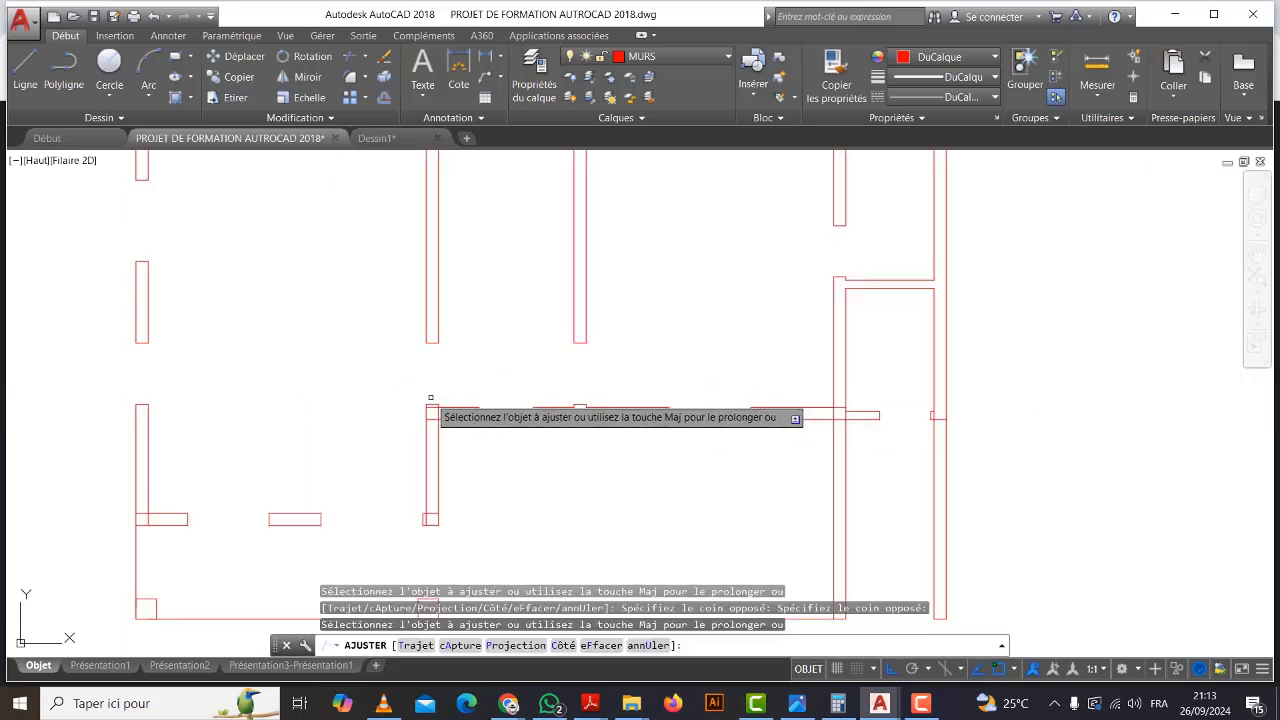
pyautogui.scroll(6, 431, 397)
pyautogui.click(465, 480)
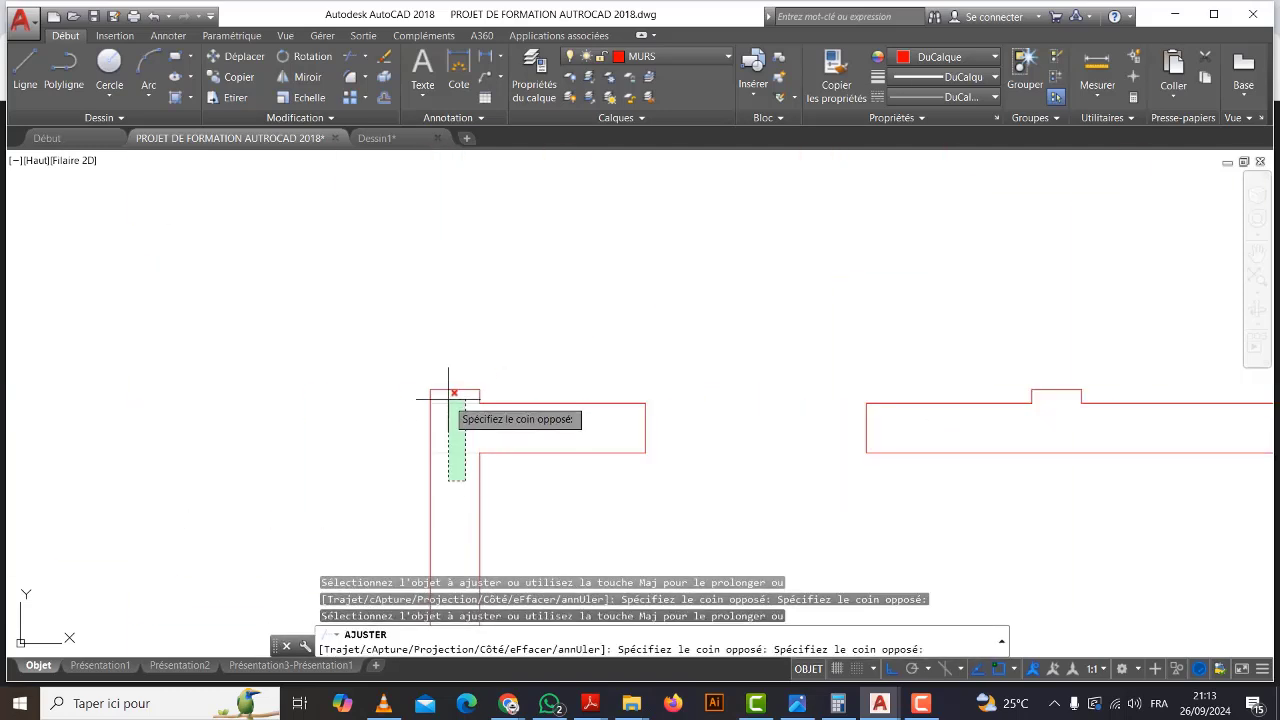
pyautogui.click(448, 398)
# Trim the crossing lines where the Chambre 1 bottom wall meets the lower SDB's left and bottom walls.
pyautogui.scroll(-5, 650, 440)
pyautogui.scroll(6, 790, 395)
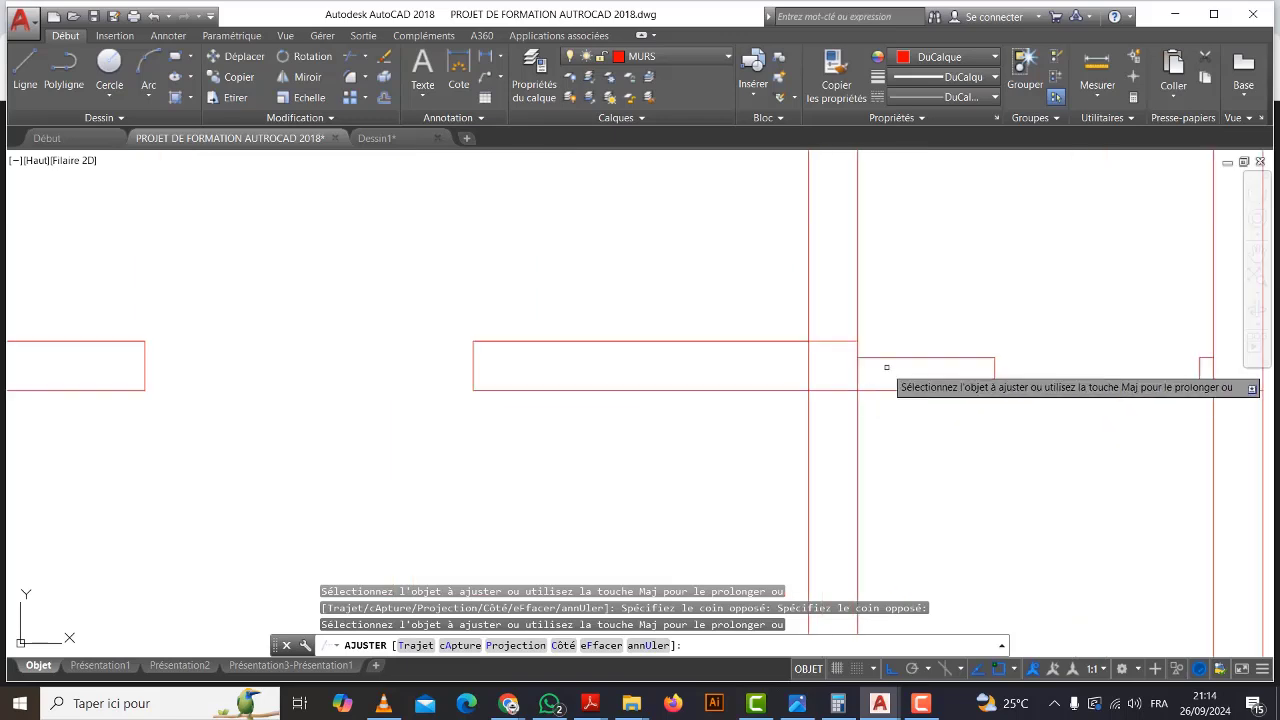
pyautogui.click(887, 367)
pyautogui.click(762, 377)
pyautogui.click(821, 376)
pyautogui.click(827, 353)
pyautogui.click(837, 436)
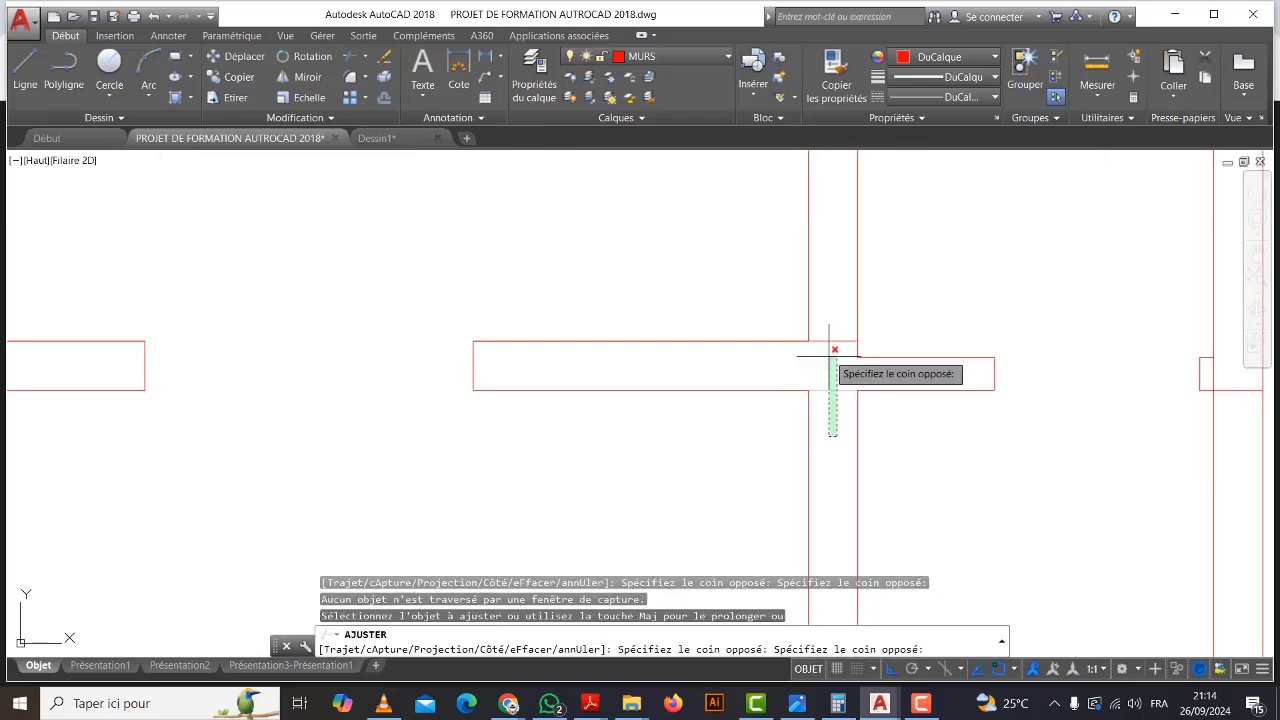
pyautogui.click(830, 352)
# Trim the junction of the lower SDB's short door stub with the right outer wall.
pyautogui.scroll(-5, 960, 406)
pyautogui.scroll(5, 888, 408)
pyautogui.click(853, 428)
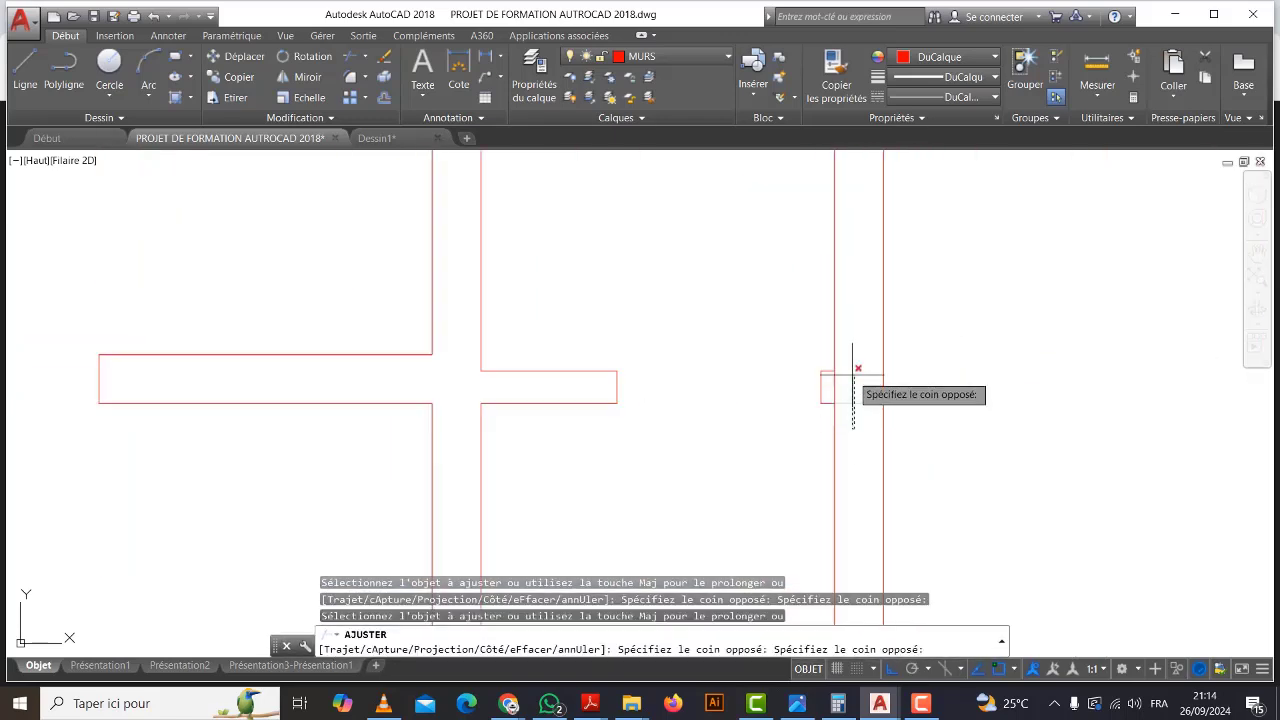
pyautogui.click(831, 378)
# Trim the overlapping lines at both ends of the Mosquée's bottom wall where it meets the side walls.
pyautogui.scroll(-5, 848, 392)
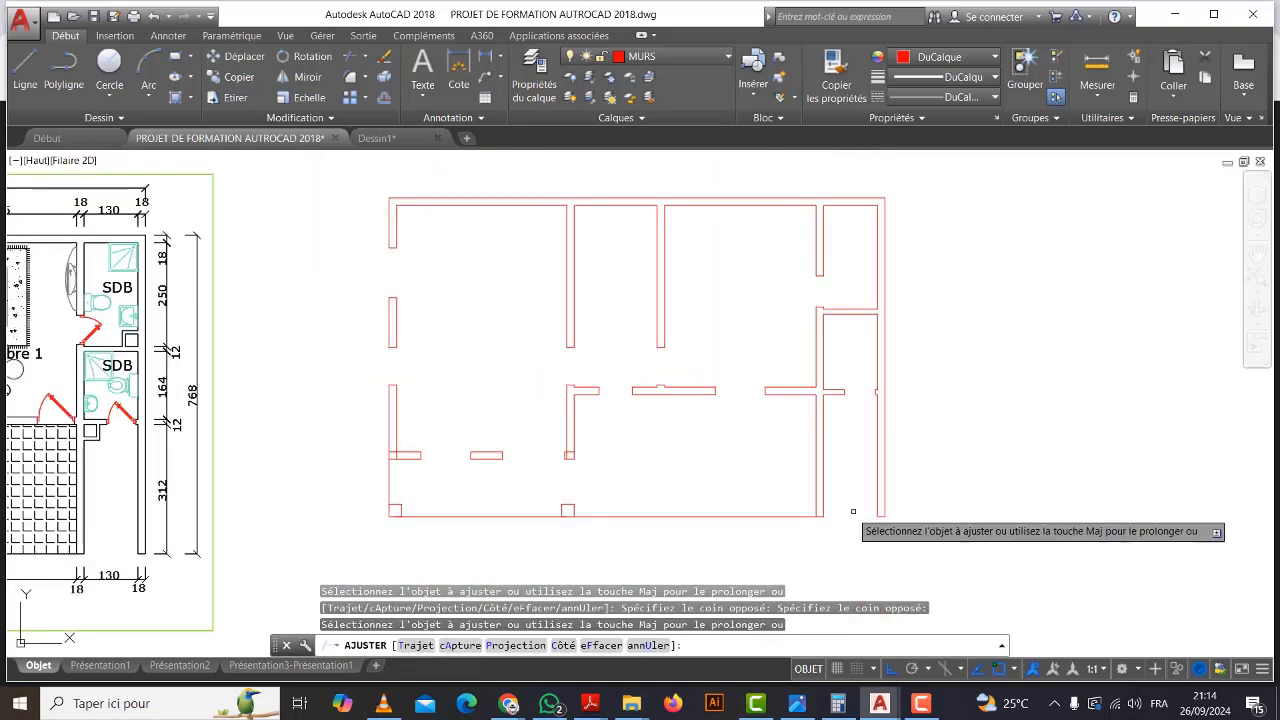
pyautogui.scroll(5, 853, 505)
pyautogui.click(615, 398)
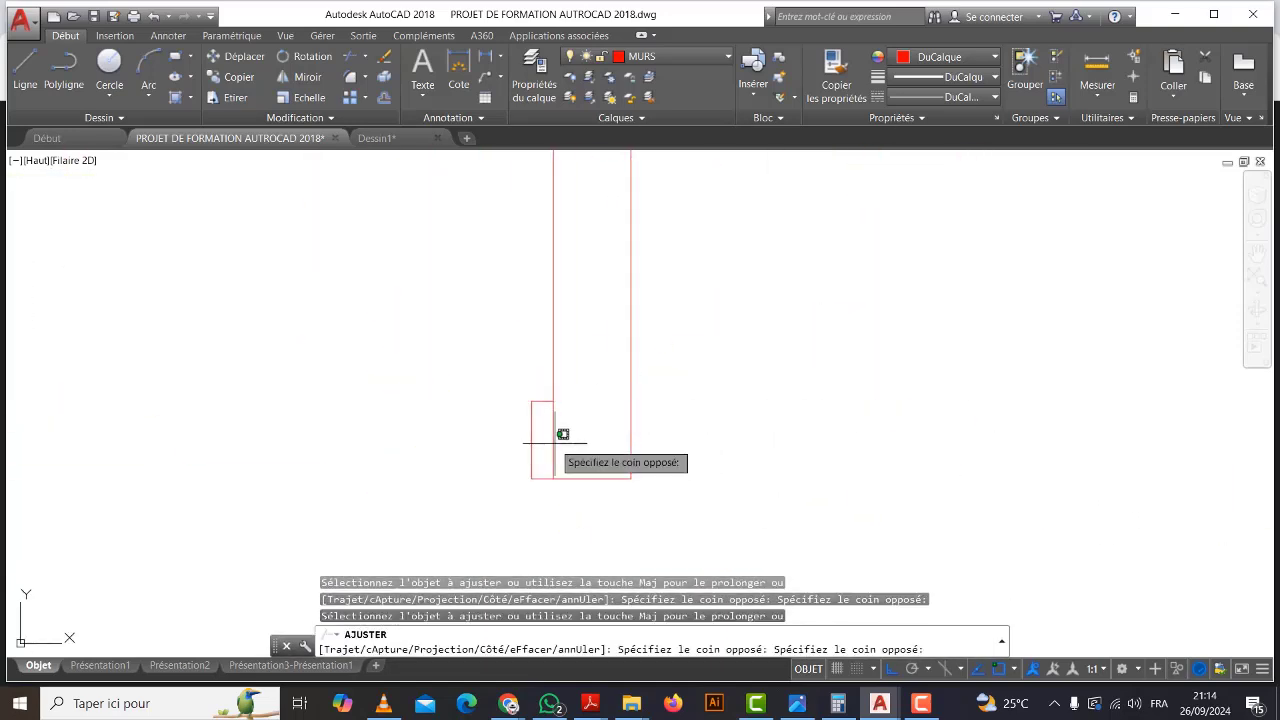
pyautogui.click(623, 443)
pyautogui.scroll(-5, 591, 451)
pyautogui.scroll(5, 420, 451)
pyautogui.click(425, 450)
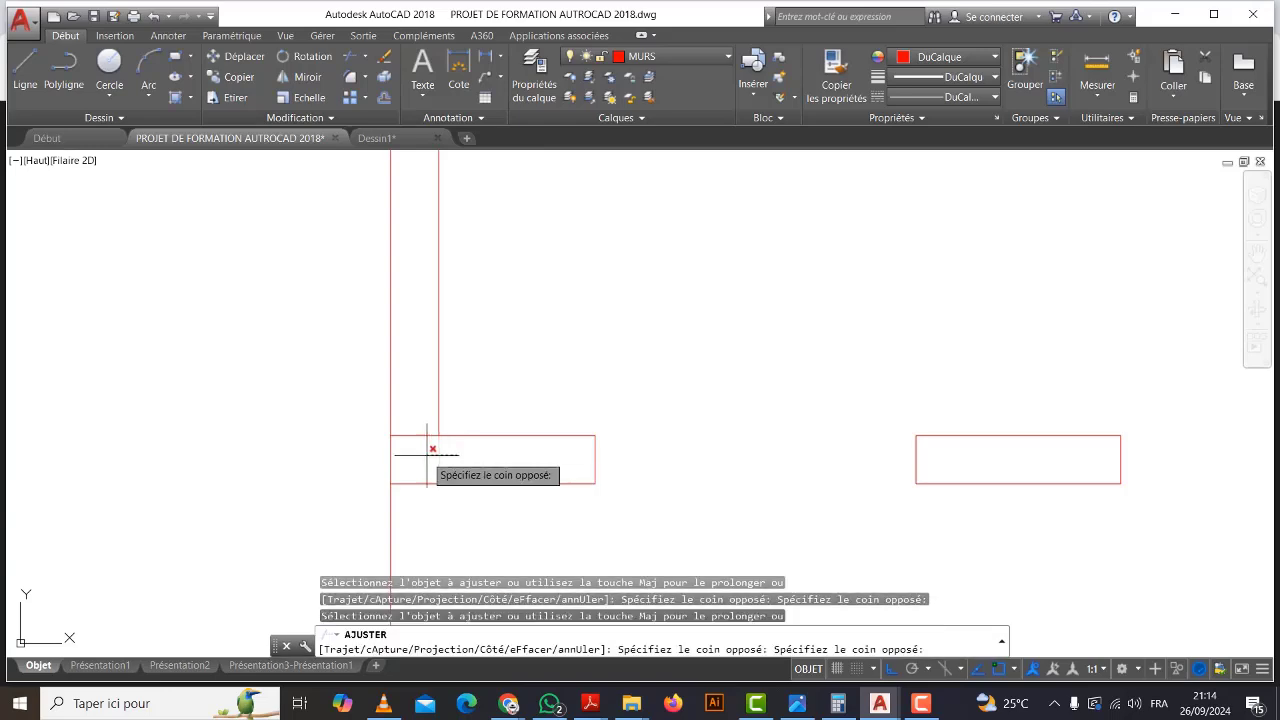
pyautogui.click(430, 455)
pyautogui.scroll(-5, 430, 455)
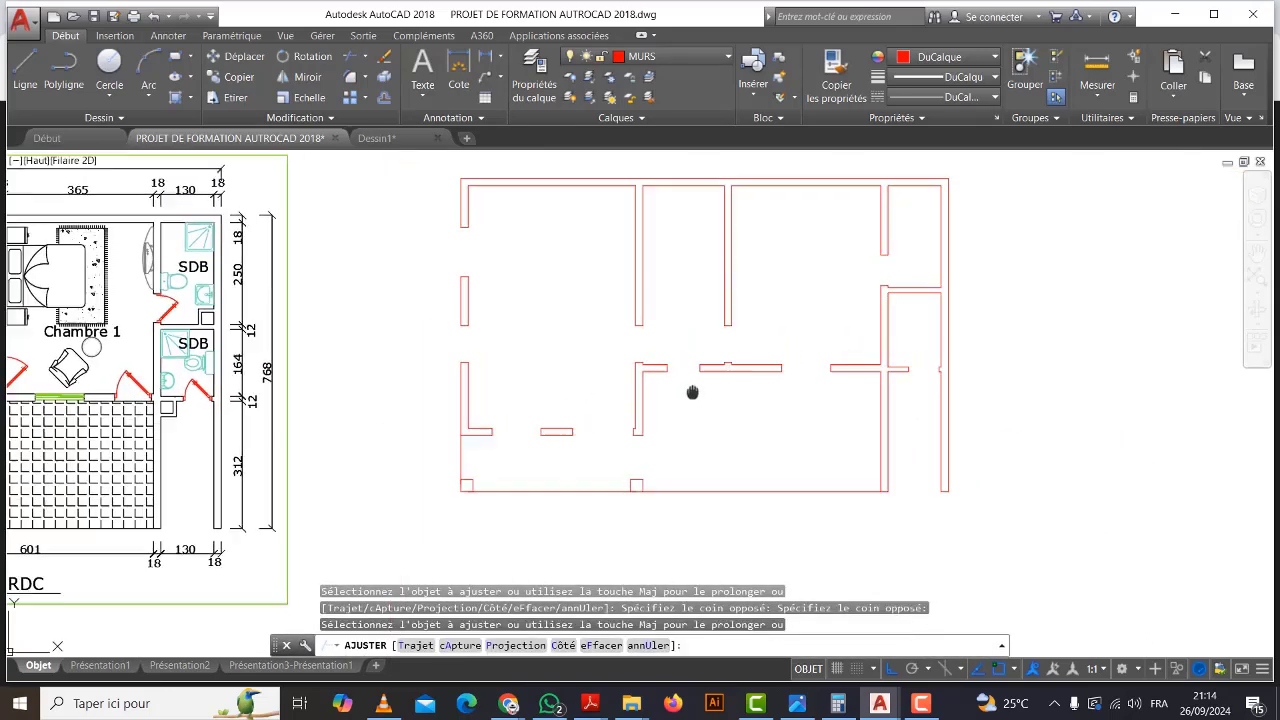
pyautogui.moveTo(692, 392); pyautogui.dragTo(654, 409, button='middle')
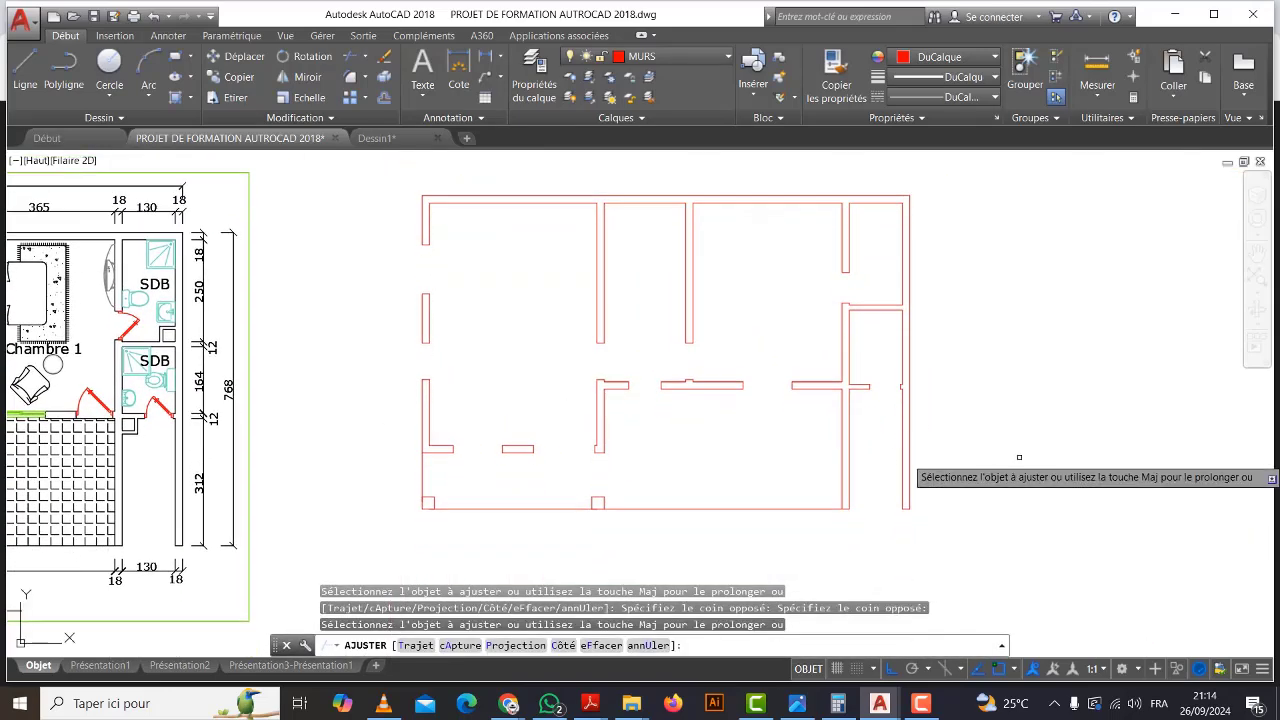
pyautogui.press('Escape')
# Compare the redrawn walls with the reference plan VUE EN PLAN RDC and examine the small square shaft below the lower SDB.
pyautogui.moveTo(764, 482); pyautogui.dragTo(798, 474, button='middle')
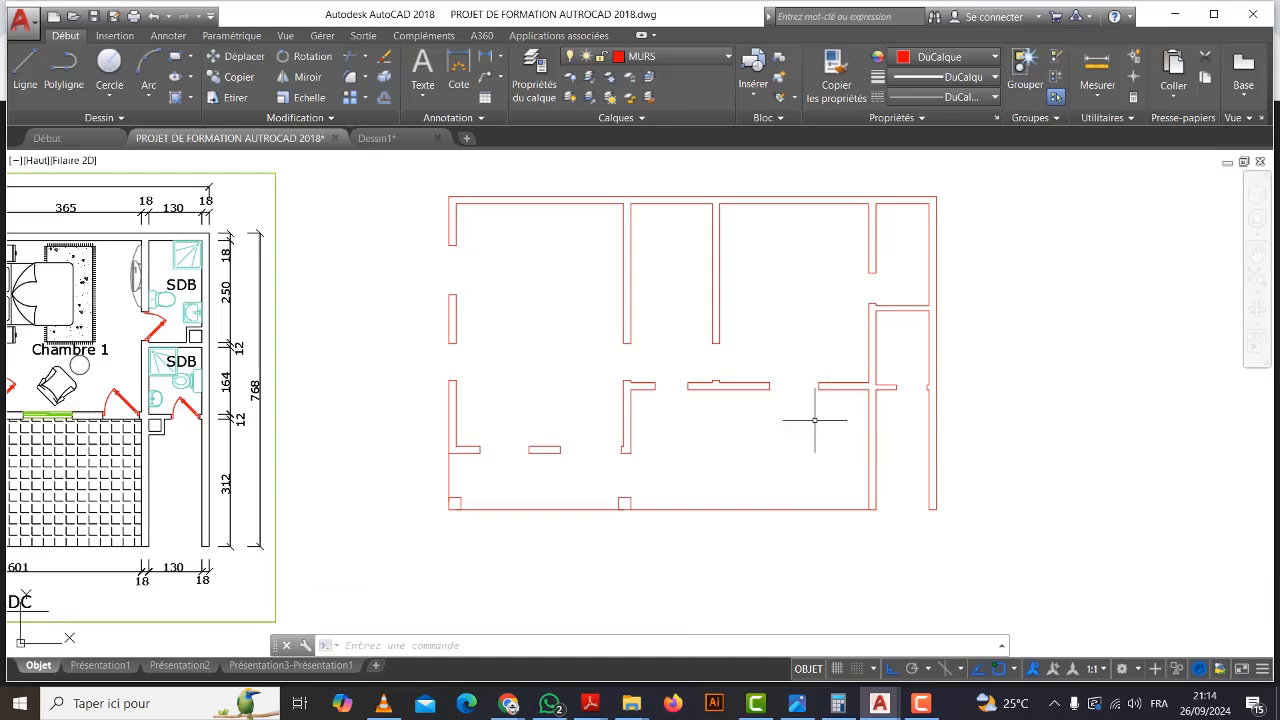
pyautogui.scroll(-2, 815, 420)
pyautogui.moveTo(815, 420); pyautogui.dragTo(818, 424, button='middle')
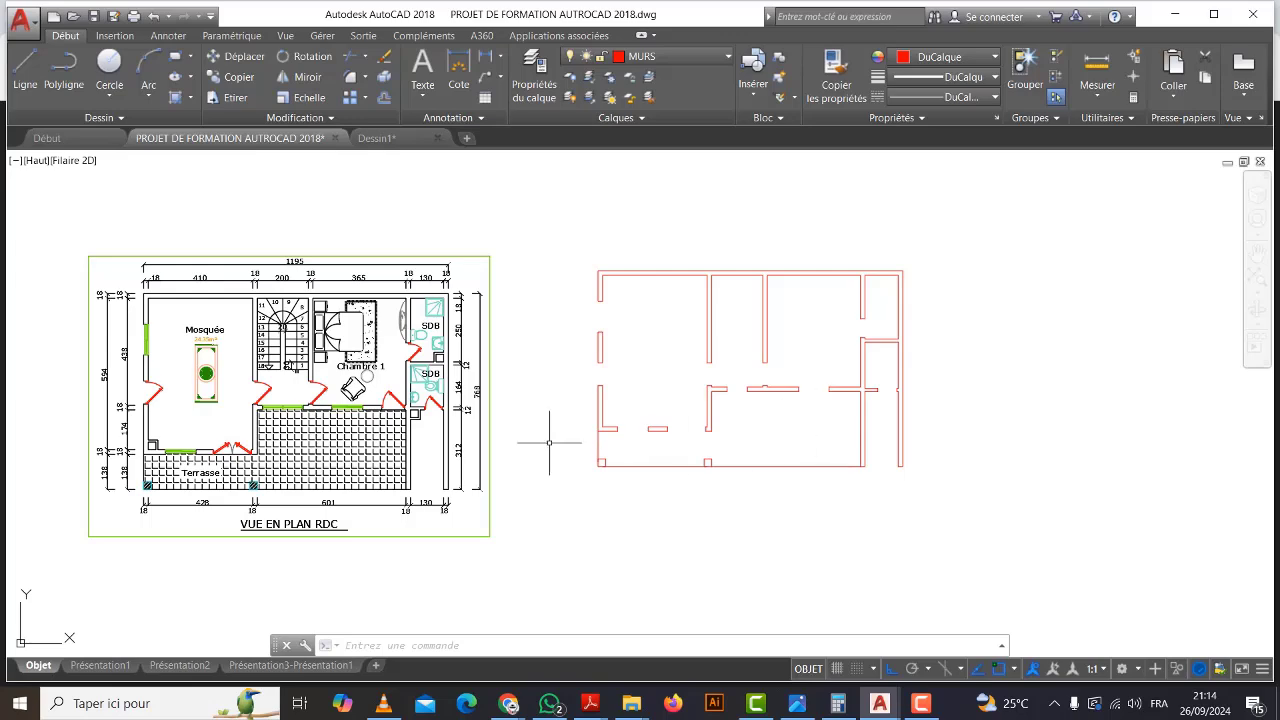
pyautogui.moveTo(416, 421); pyautogui.dragTo(530, 424, button='middle')
pyautogui.scroll(2, 487, 411)
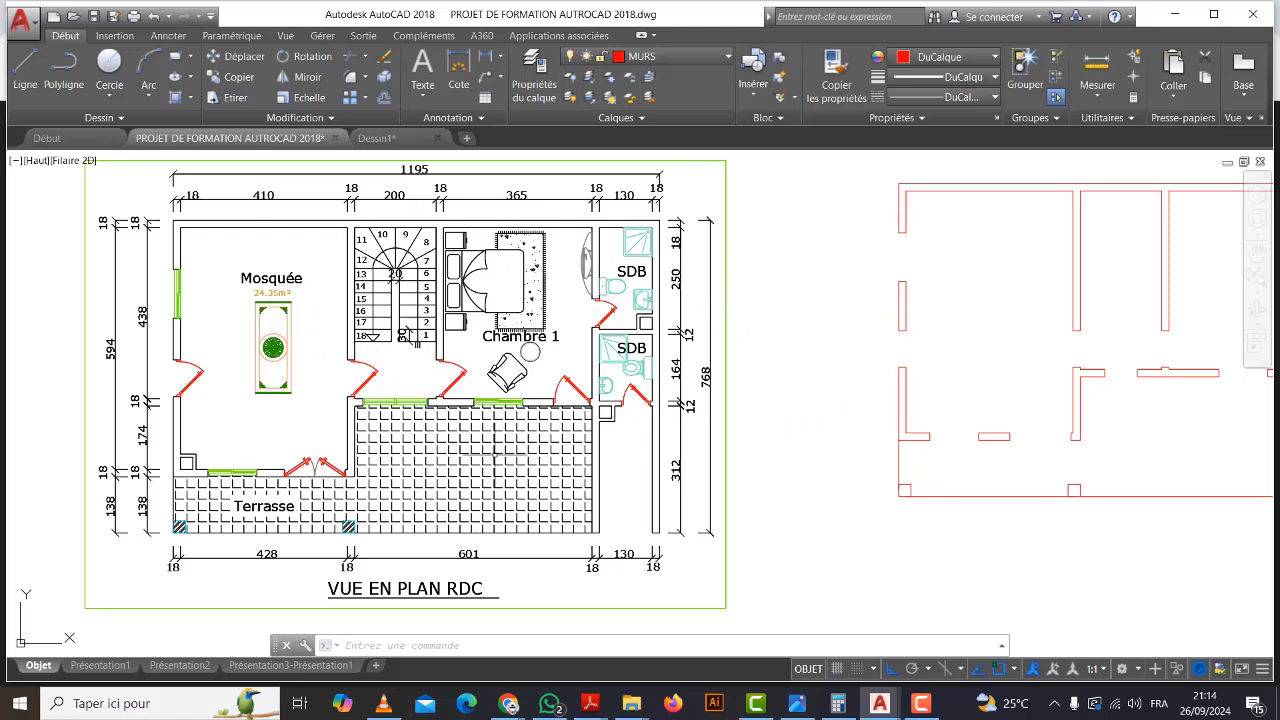
pyautogui.scroll(-2, 643, 418)
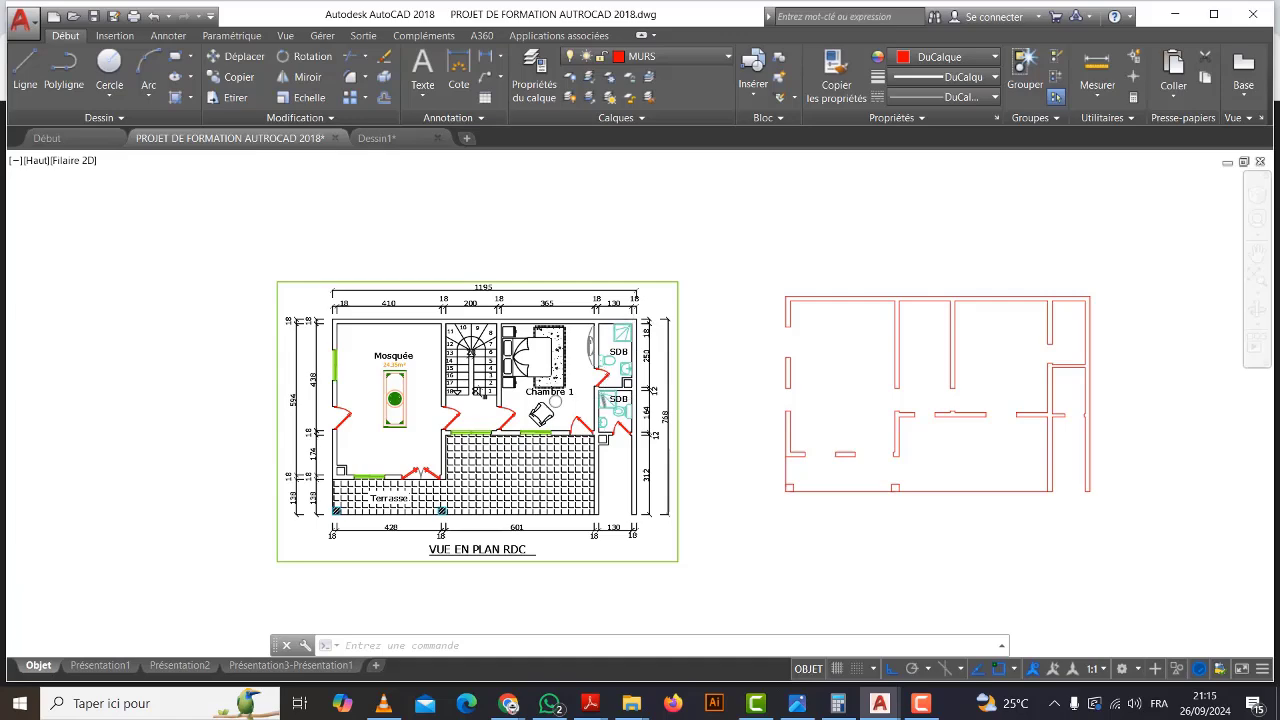
pyautogui.scroll(2, 610, 400)
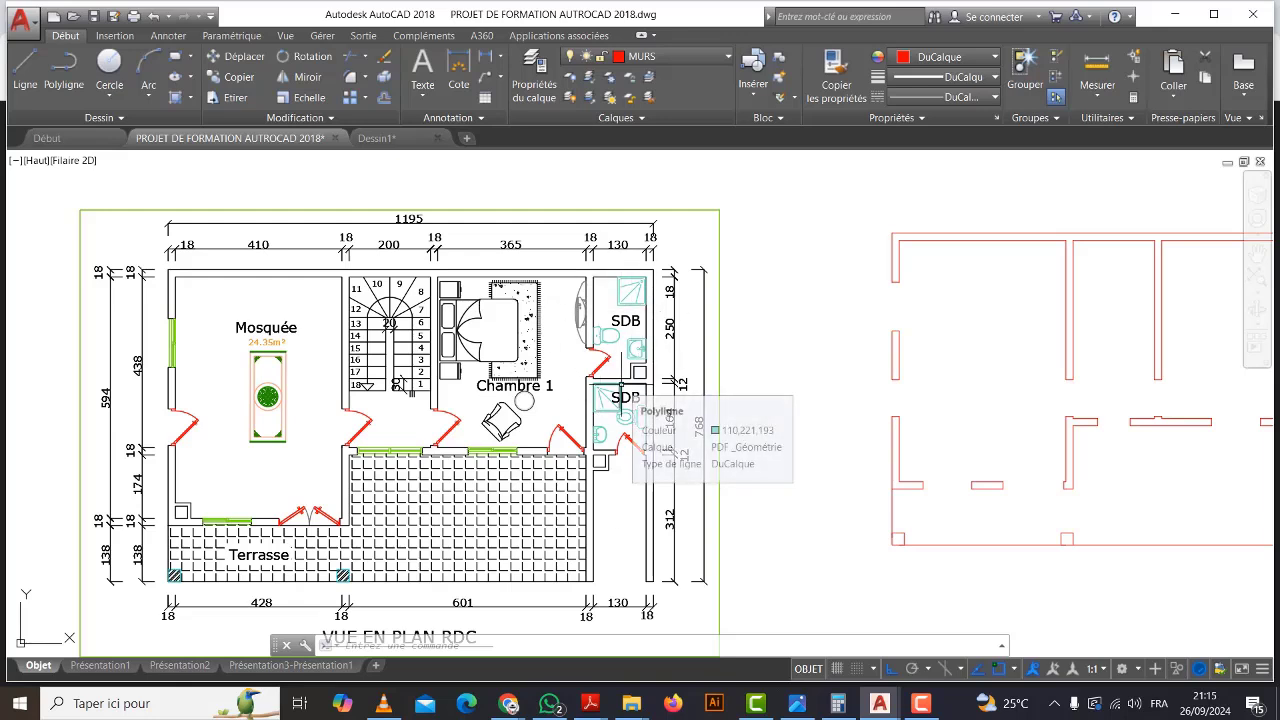
pyautogui.scroll(-2, 740, 440)
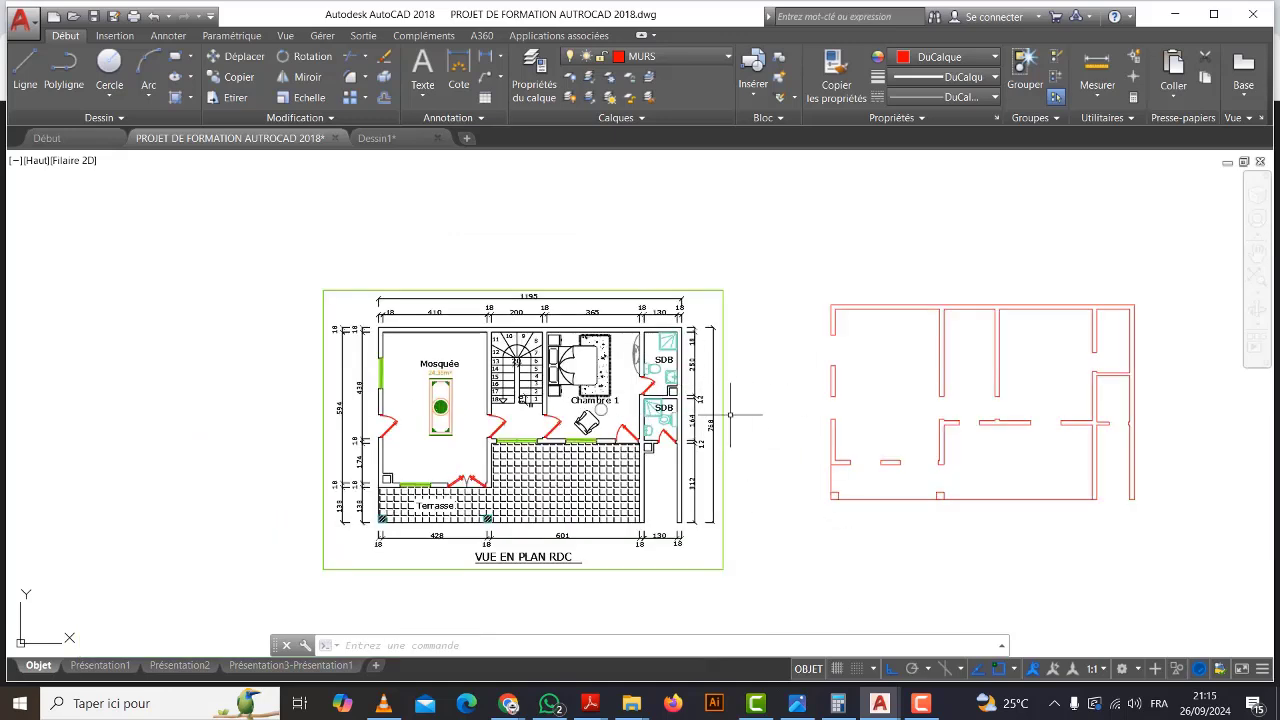
pyautogui.moveTo(730, 414); pyautogui.dragTo(647, 406, button='middle')
pyautogui.scroll(2, 544, 331)
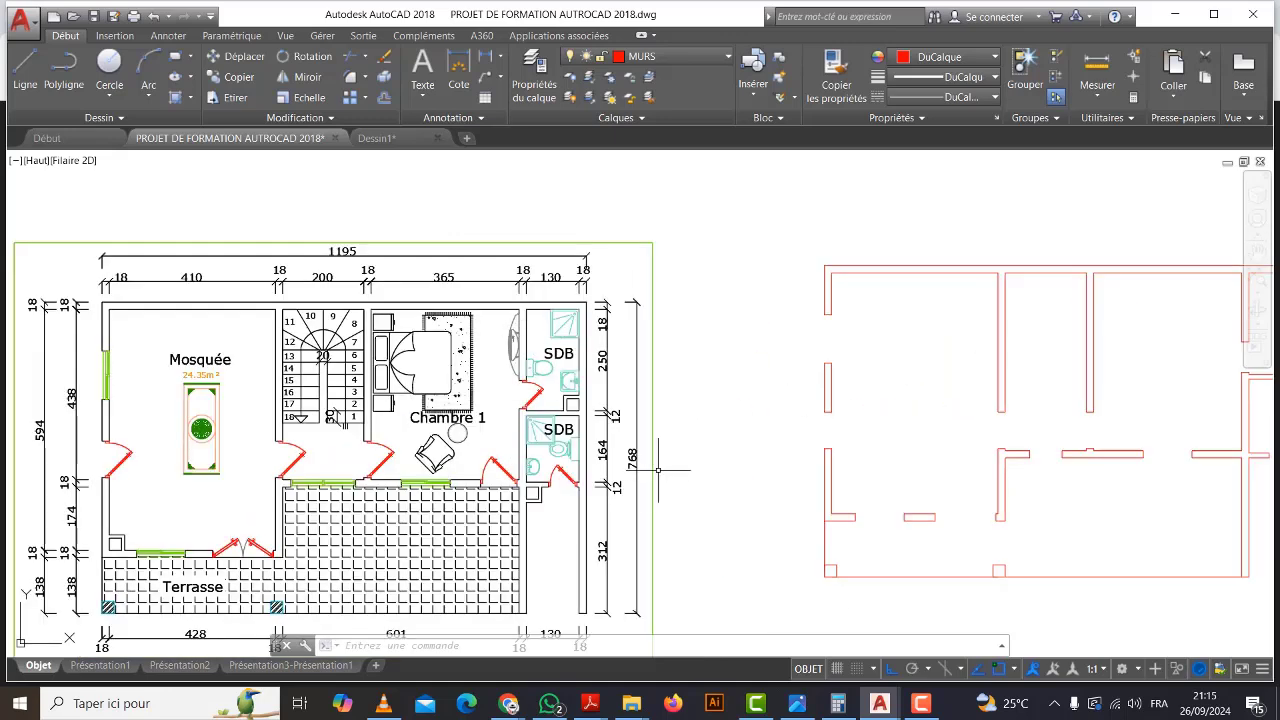
pyautogui.scroll(-2, 658, 469)
pyautogui.moveTo(734, 517)
pyautogui.mouseDown(button='middle')
pyautogui.moveTo(700, 503)
pyautogui.moveTo(699, 476)
pyautogui.mouseUp(button='middle')
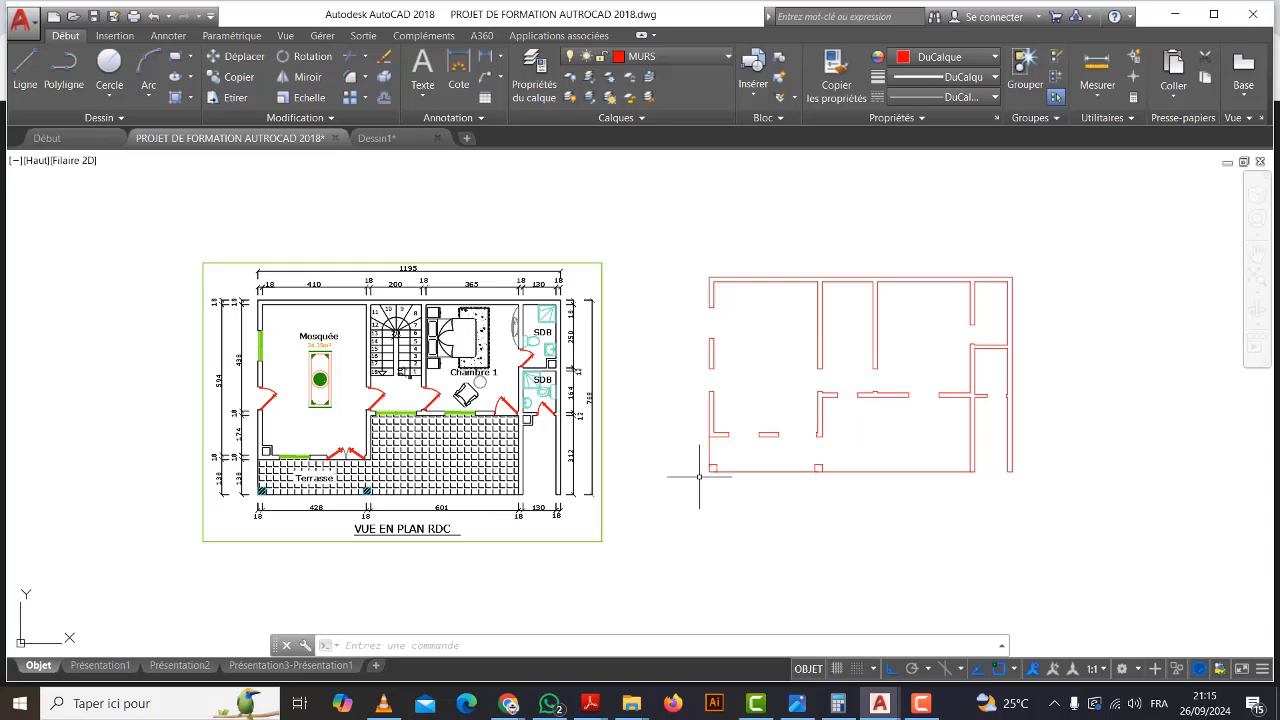
pyautogui.scroll(6, 540, 386)
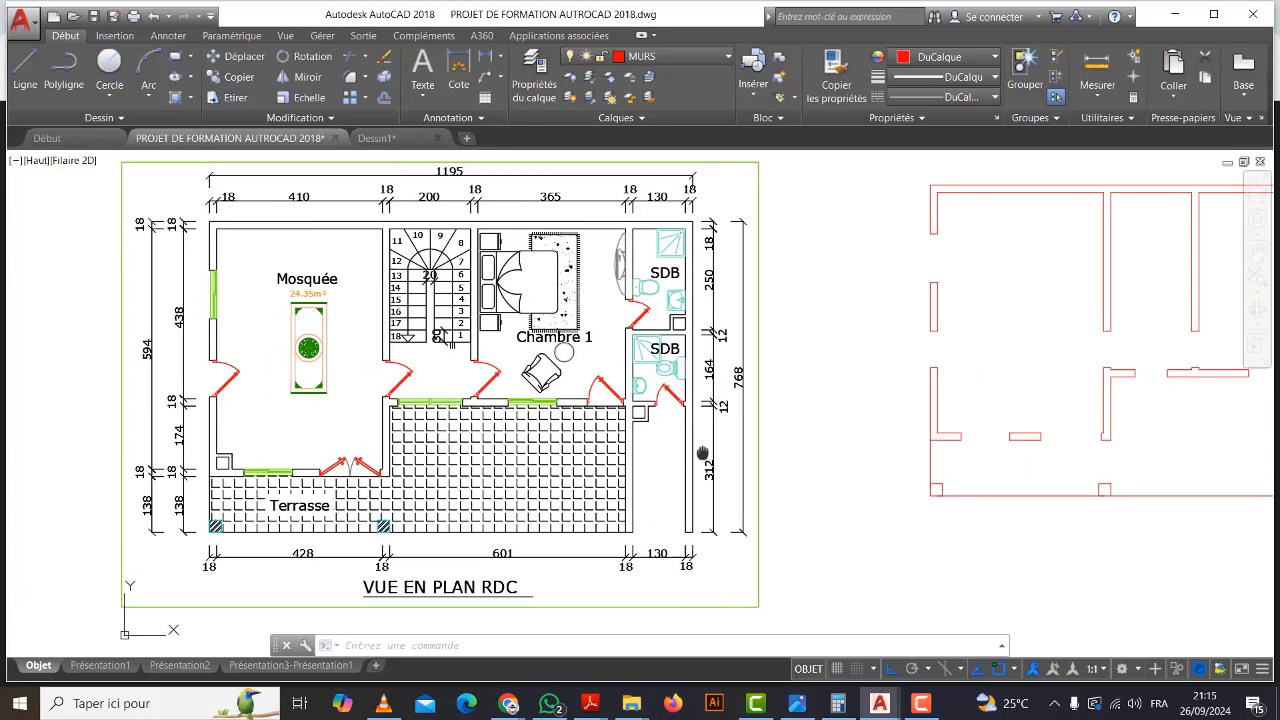
pyautogui.scroll(4, 645, 407)
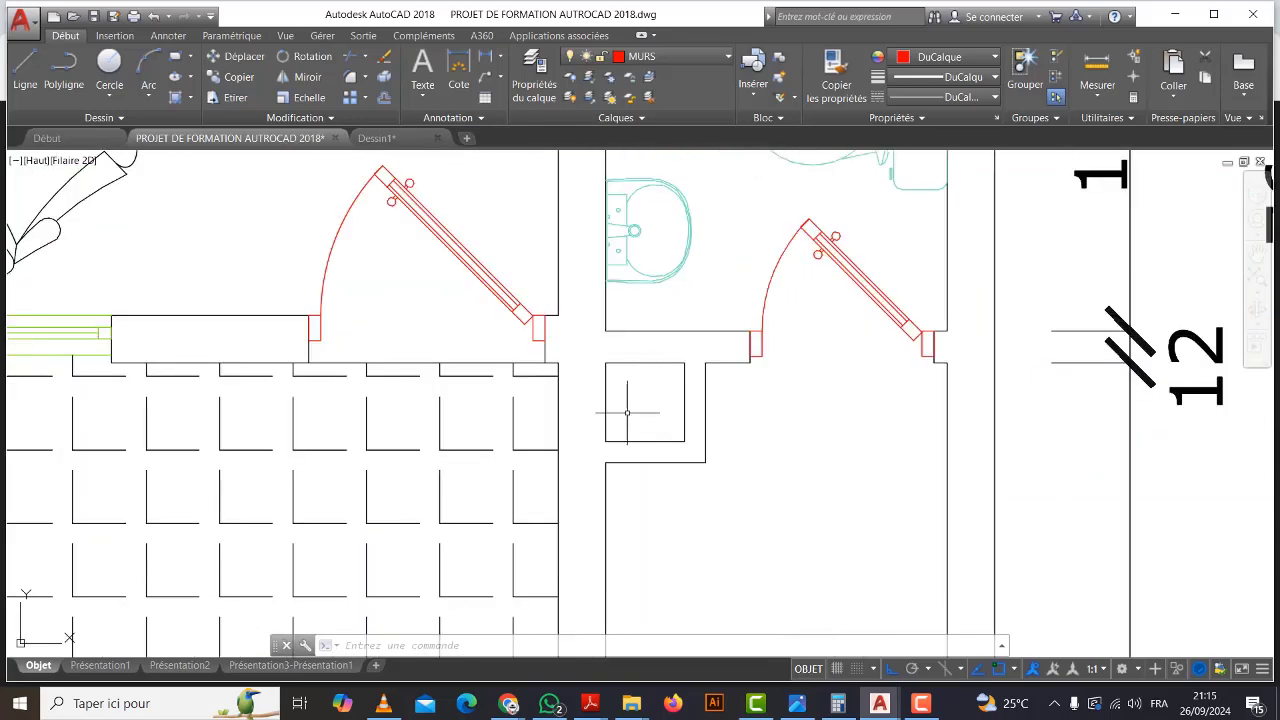
pyautogui.scroll(-4, 627, 412)
pyautogui.scroll(-2, 622, 397)
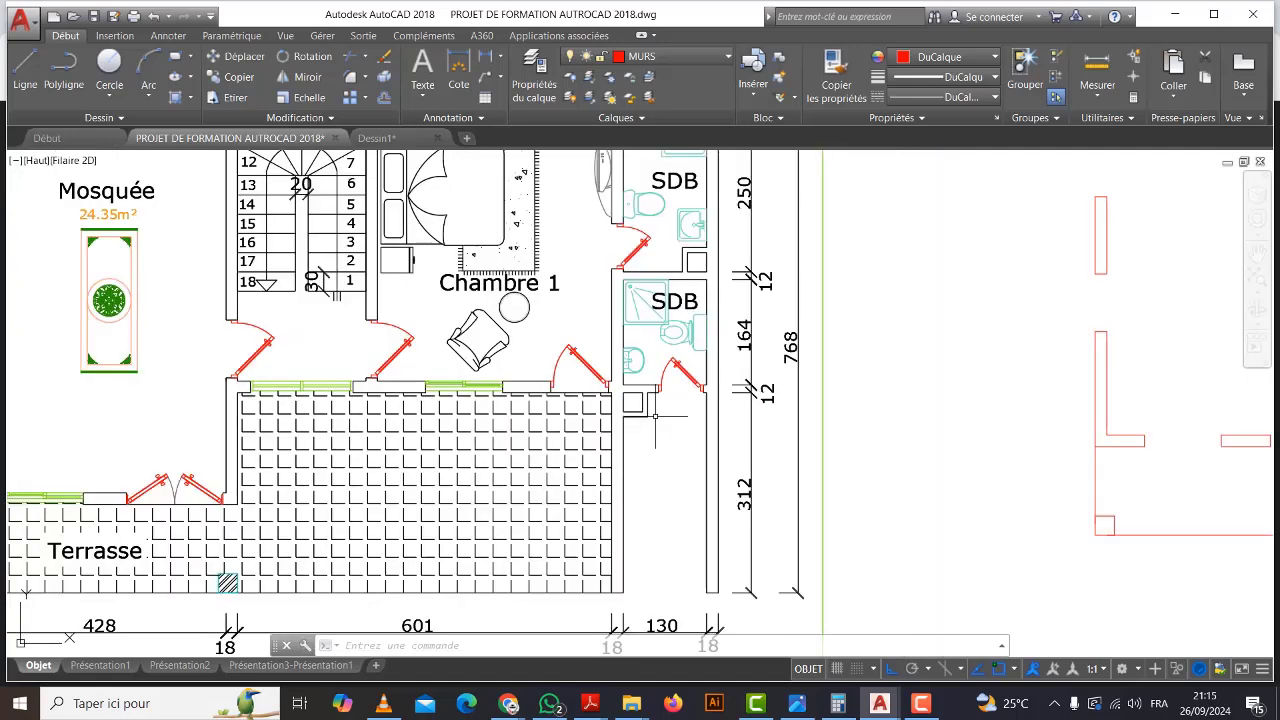
# Measure the inner width of the square shaft below the lower SDB in the reference plan with a linear dimension.
pyautogui.scroll(7, 640, 413)
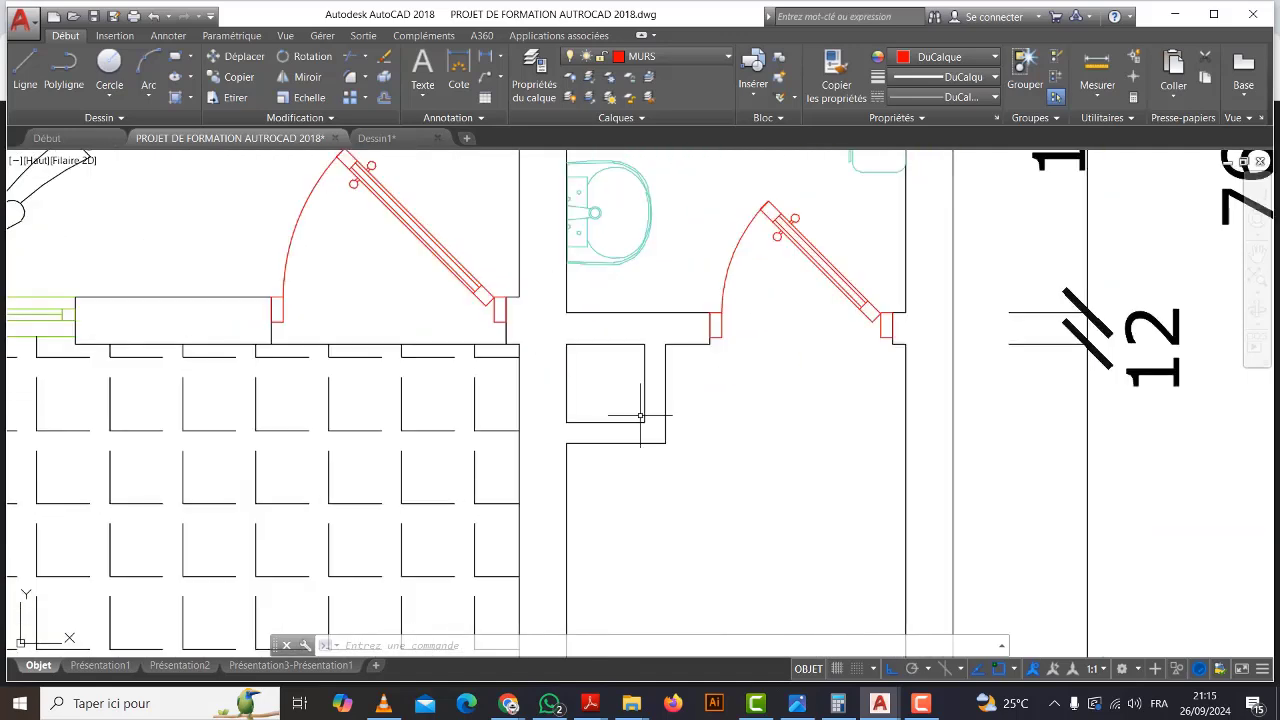
pyautogui.scroll(-3, 616, 436)
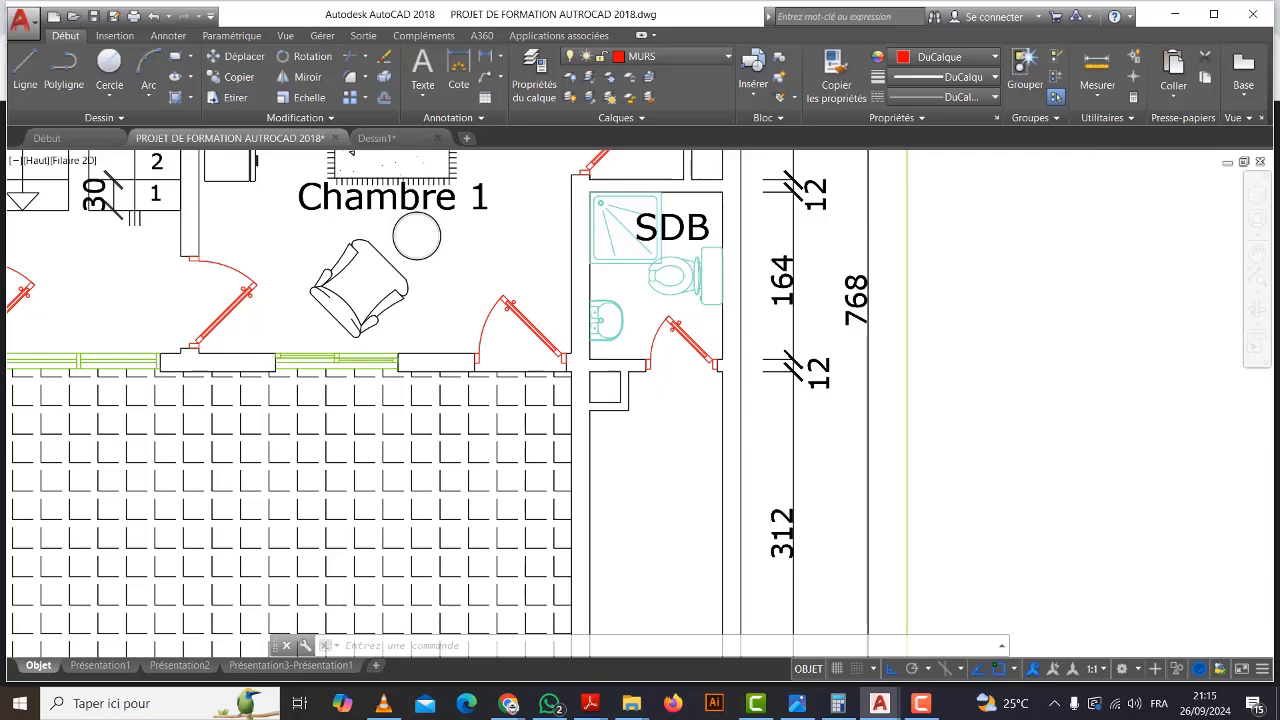
pyautogui.scroll(-4, 592, 380)
pyautogui.moveTo(620, 398); pyautogui.dragTo(488, 398, button='middle')
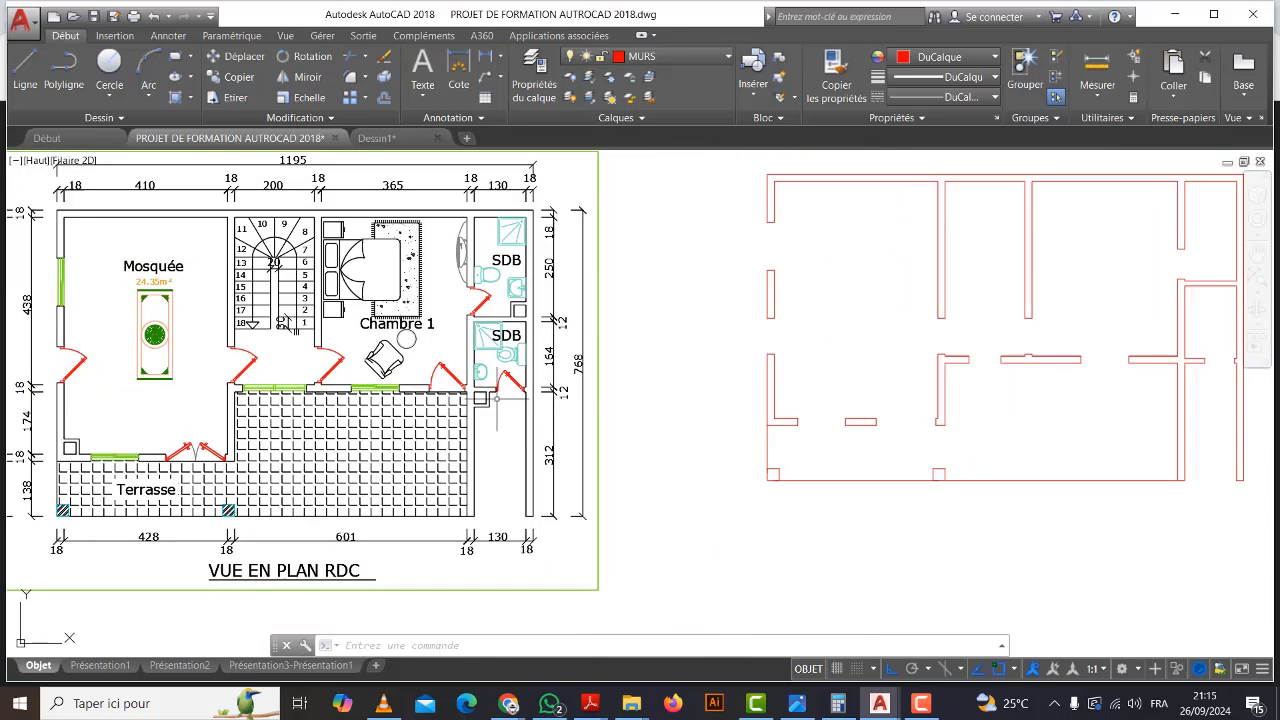
pyautogui.scroll(4, 498, 398)
pyautogui.moveTo(668, 435); pyautogui.dragTo(625, 430, button='middle')
pyautogui.moveTo(468, 393); pyautogui.dragTo(516, 363, button='middle')
pyautogui.click(168, 35)
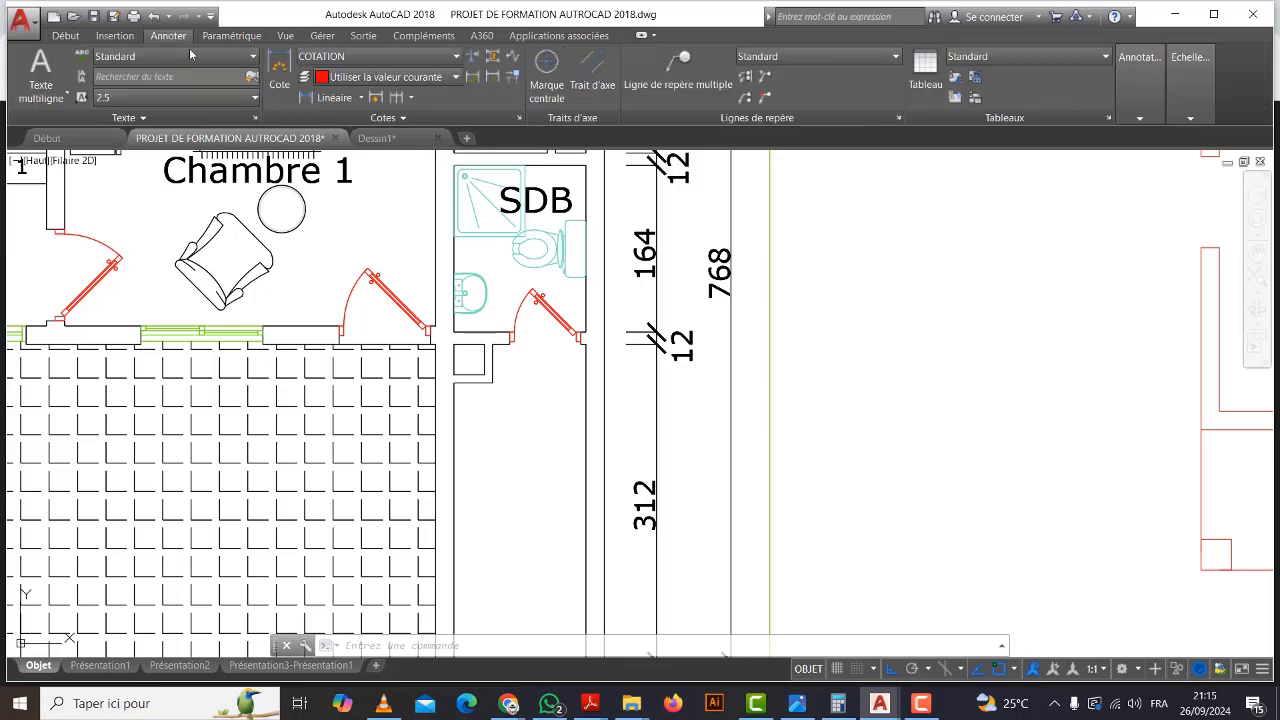
pyautogui.click(305, 97)
pyautogui.scroll(4, 466, 372)
pyautogui.click(436, 304)
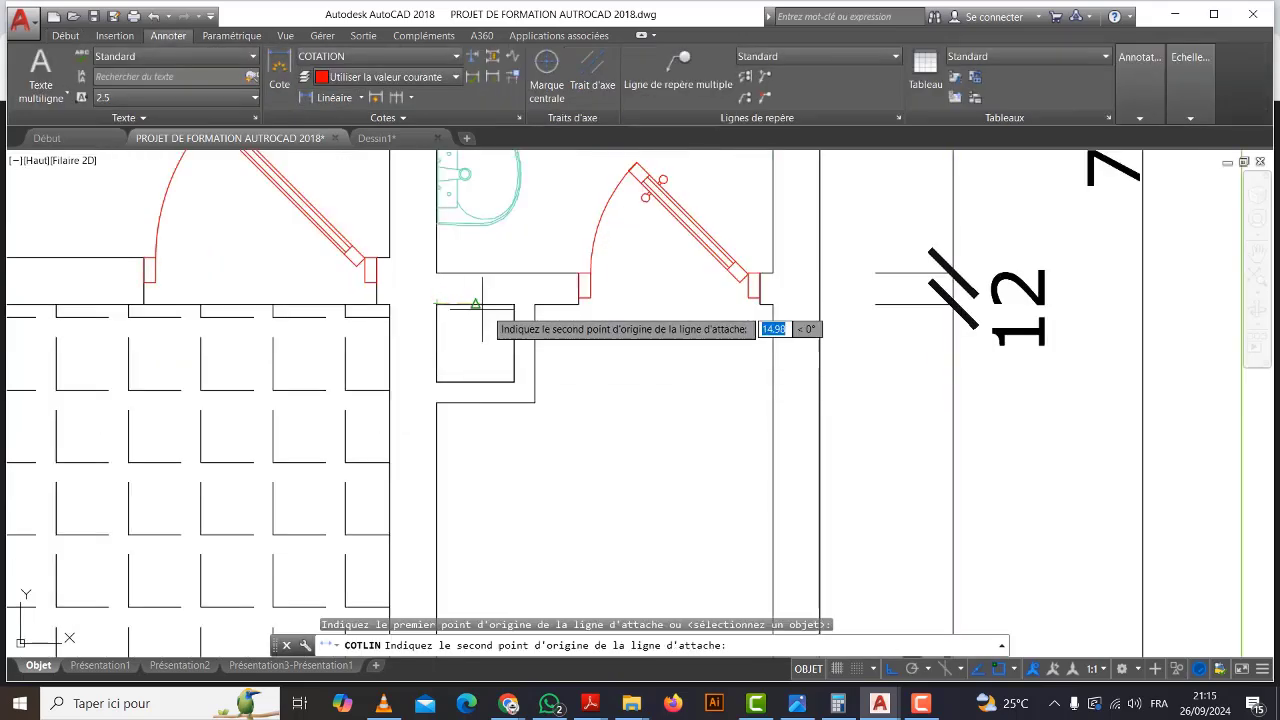
pyautogui.click(514, 305)
pyautogui.scroll(-2, 489, 340)
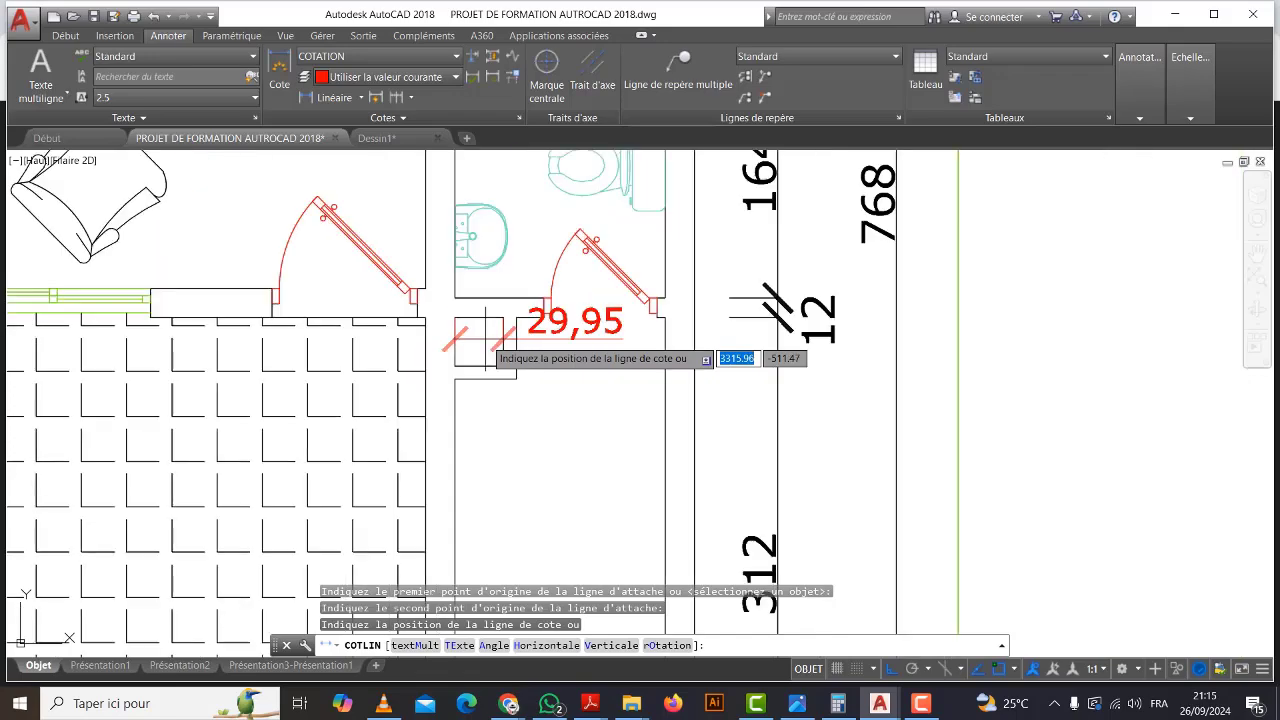
pyautogui.press('Escape')
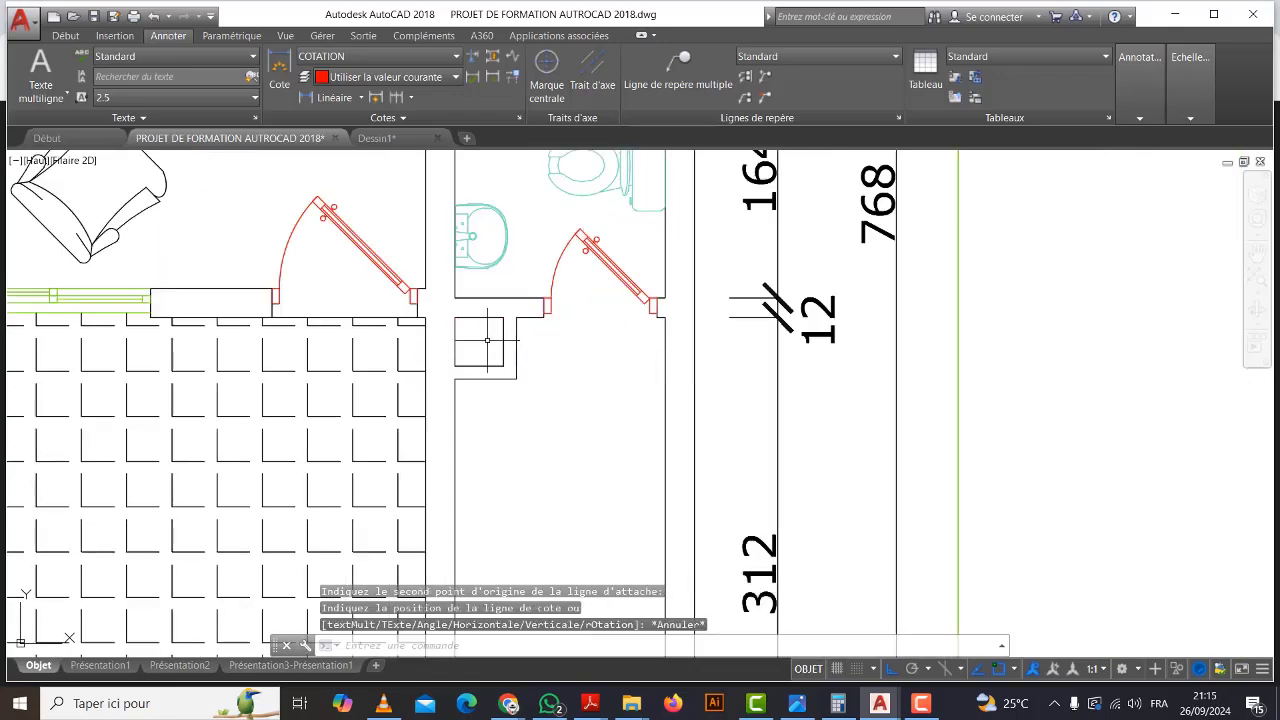
# Measure the wall thickness of the shaft below the lower SDB in the reference plan with a linear dimension.
pyautogui.scroll(-4, 490, 342)
pyautogui.scroll(-6, 517, 347)
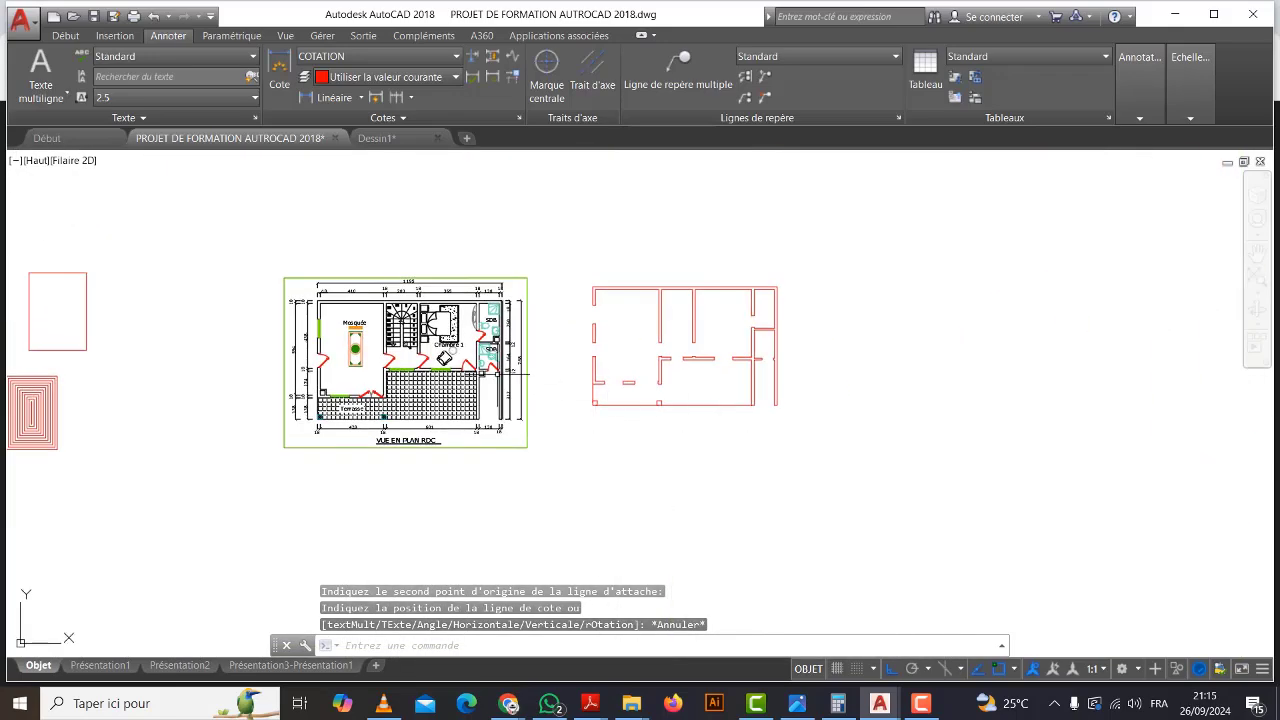
pyautogui.scroll(10, 494, 374)
pyautogui.click(334, 97)
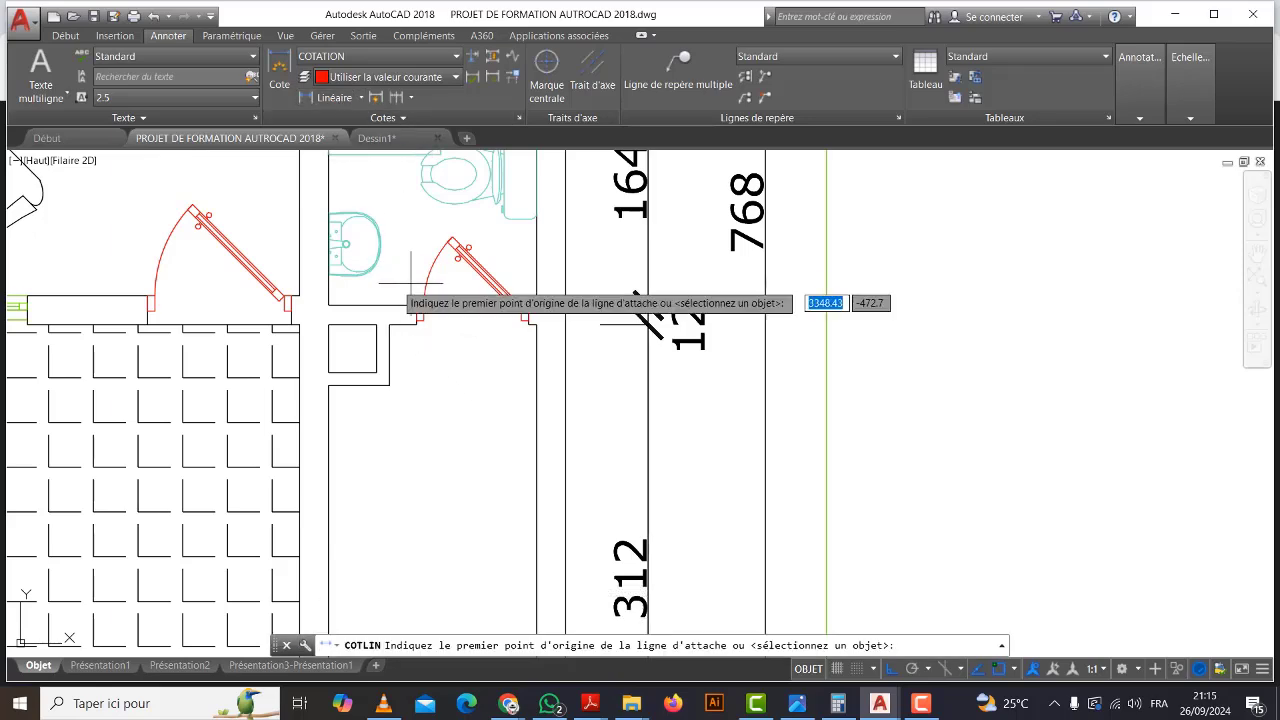
pyautogui.scroll(4, 378, 310)
pyautogui.click(372, 353)
pyautogui.click(405, 353)
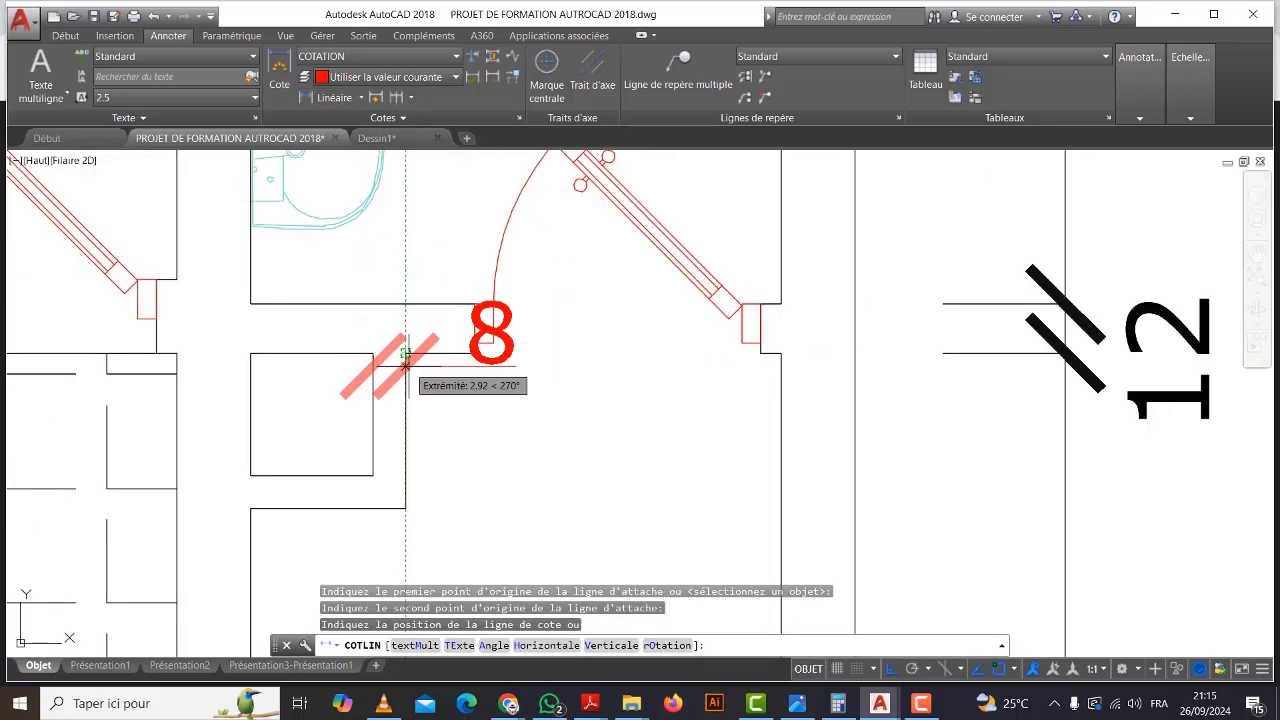
pyautogui.scroll(-4, 420, 385)
pyautogui.press('Escape')
# Draw the two lines enclosing a 30 by 30 shaft below the lower SDB's bottom wall, against its left wall, in the redrawn plan.
pyautogui.scroll(-8, 421, 380)
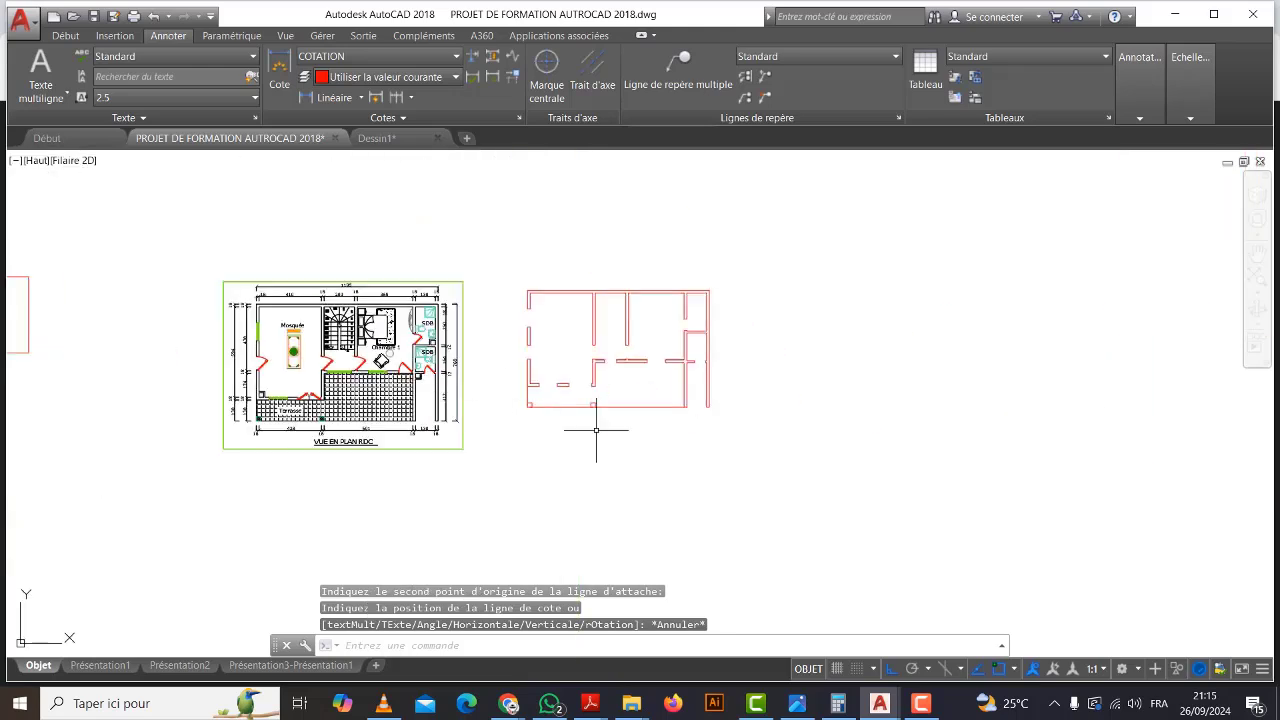
pyautogui.scroll(4, 644, 374)
pyautogui.moveTo(694, 351); pyautogui.dragTo(799, 374, button='middle')
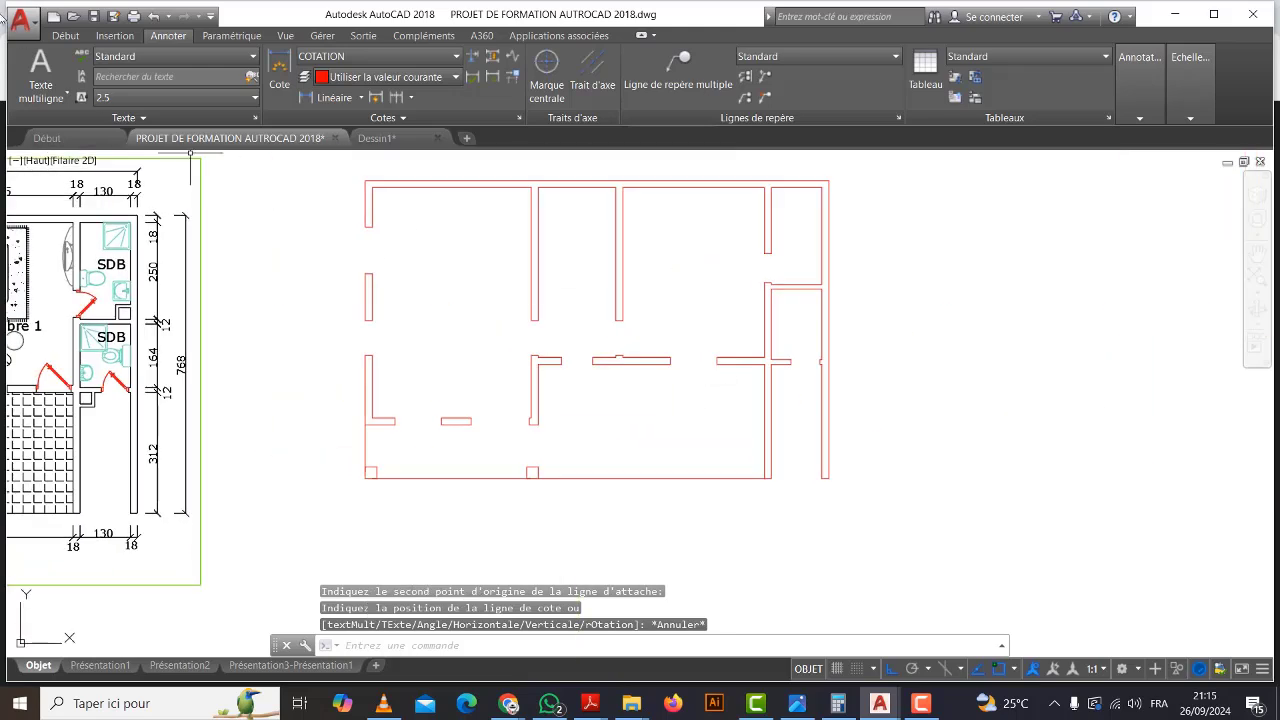
pyautogui.click(66, 35)
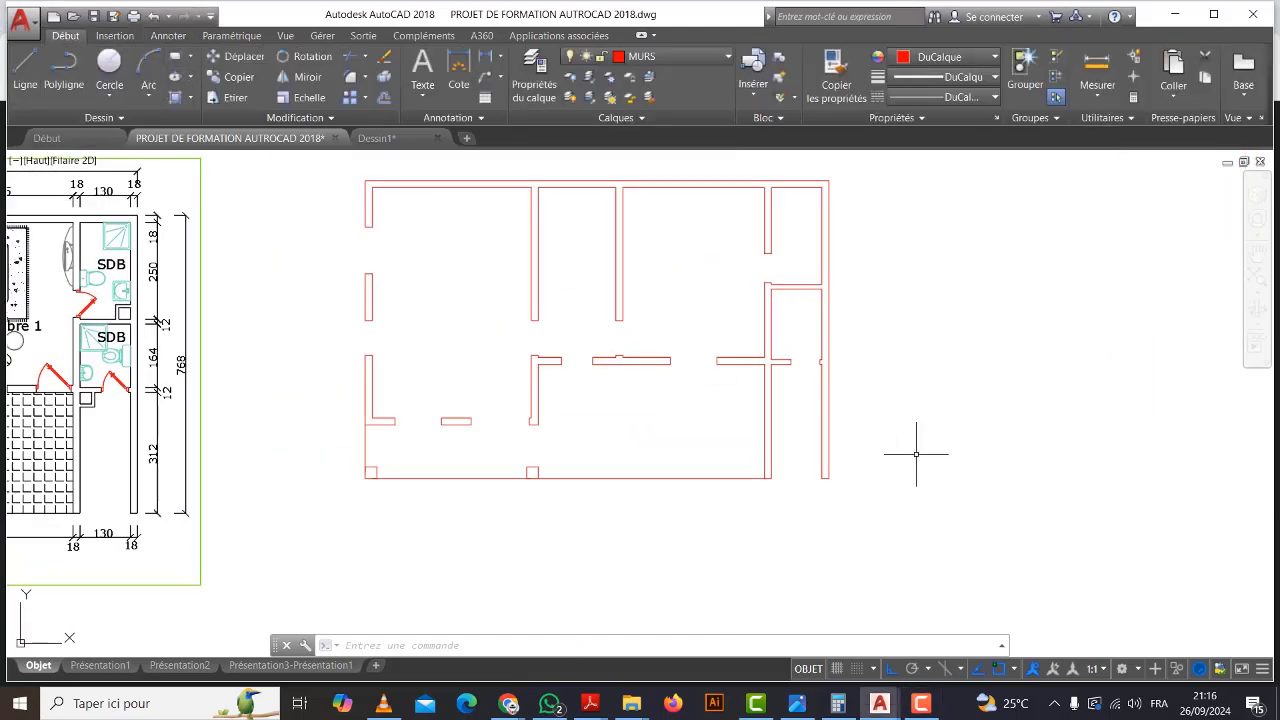
pyautogui.moveTo(766, 371); pyautogui.dragTo(944, 382, button='middle')
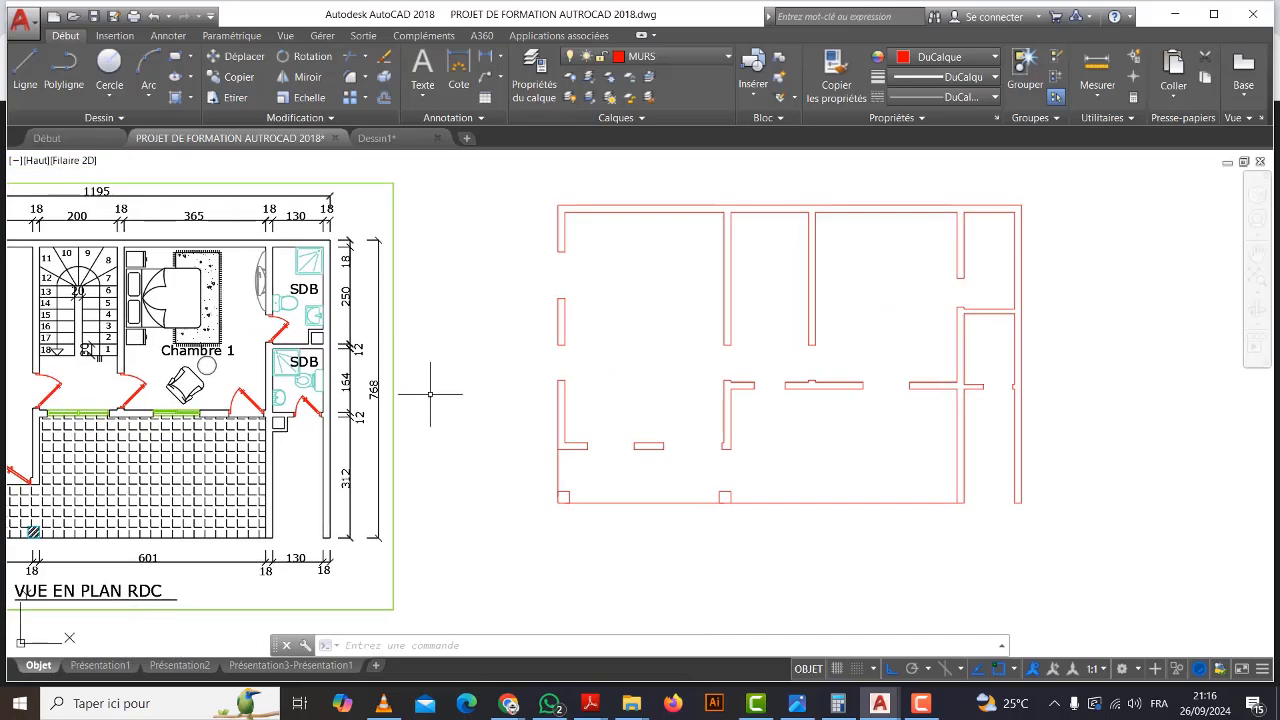
pyautogui.click(25, 70)
pyautogui.scroll(5, 971, 410)
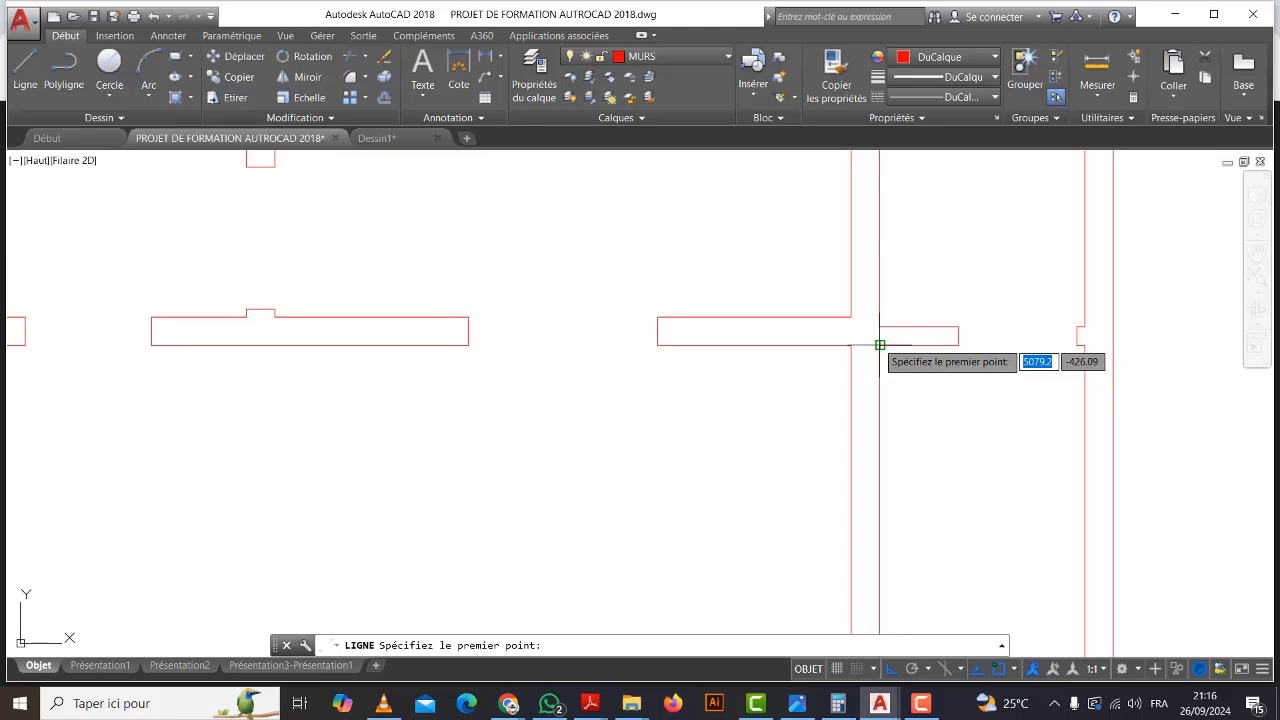
pyautogui.write('3')
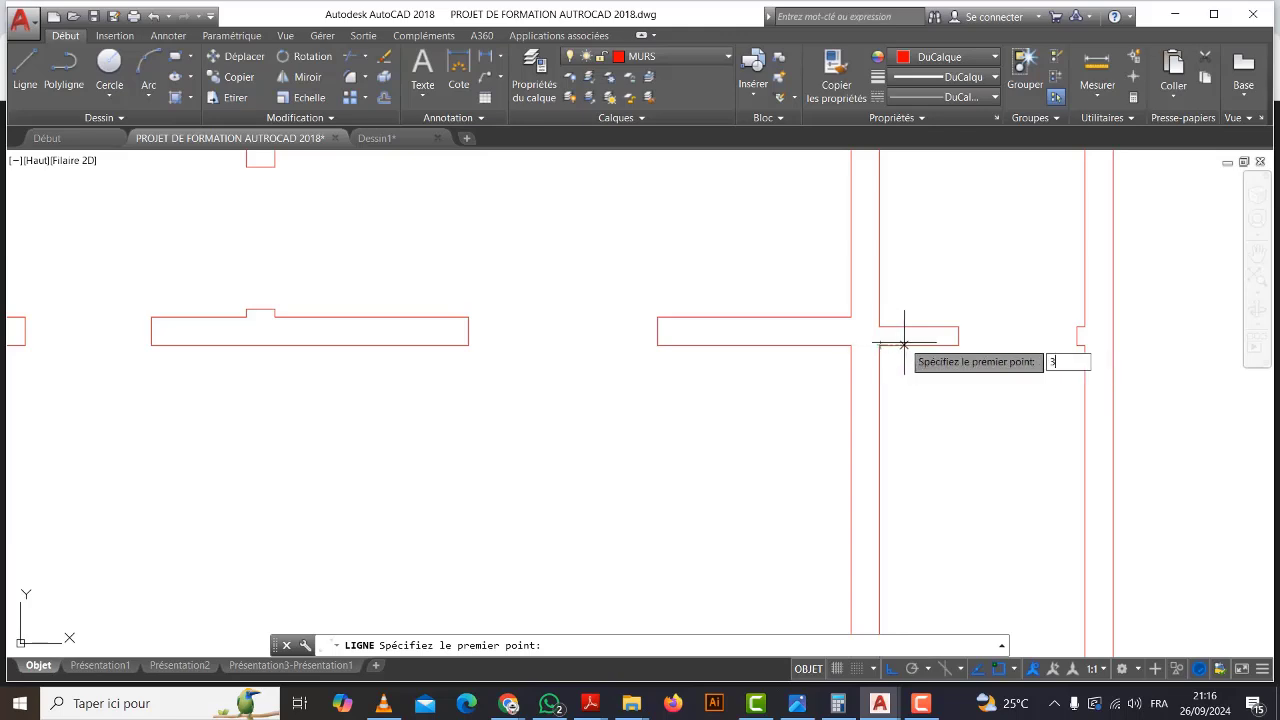
pyautogui.write('0')
pyautogui.press('Return')
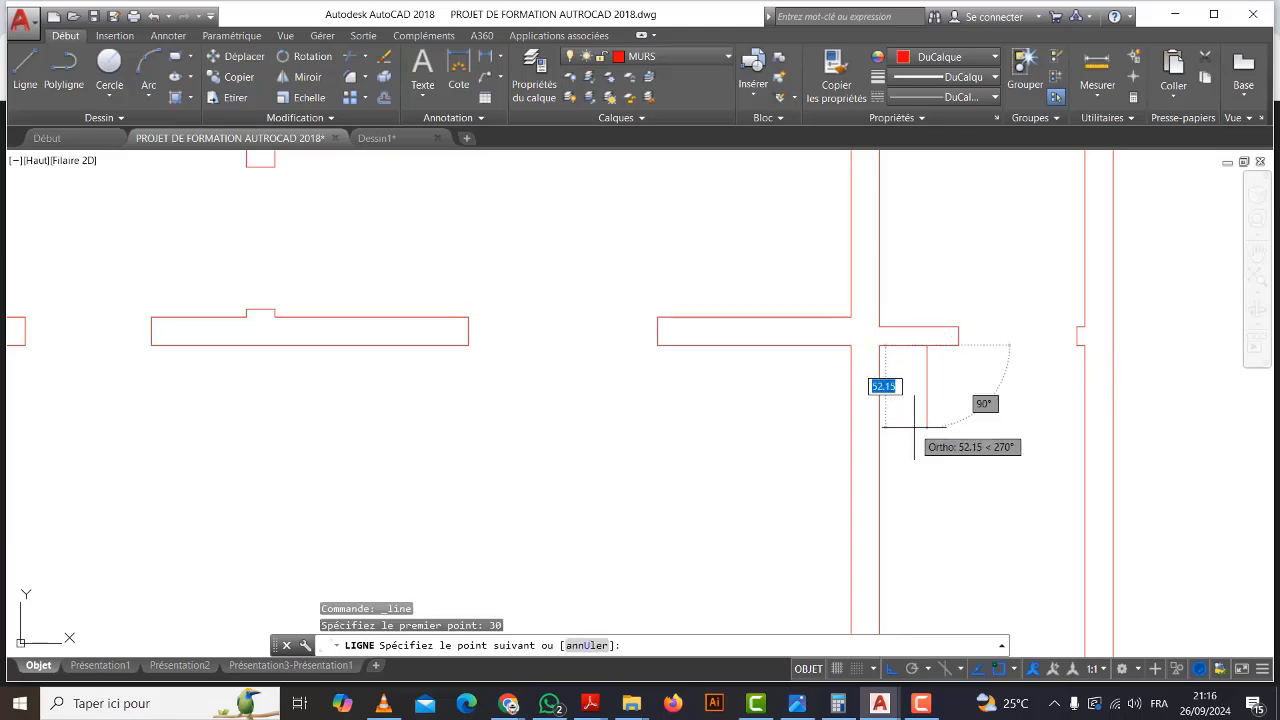
pyautogui.write('30')
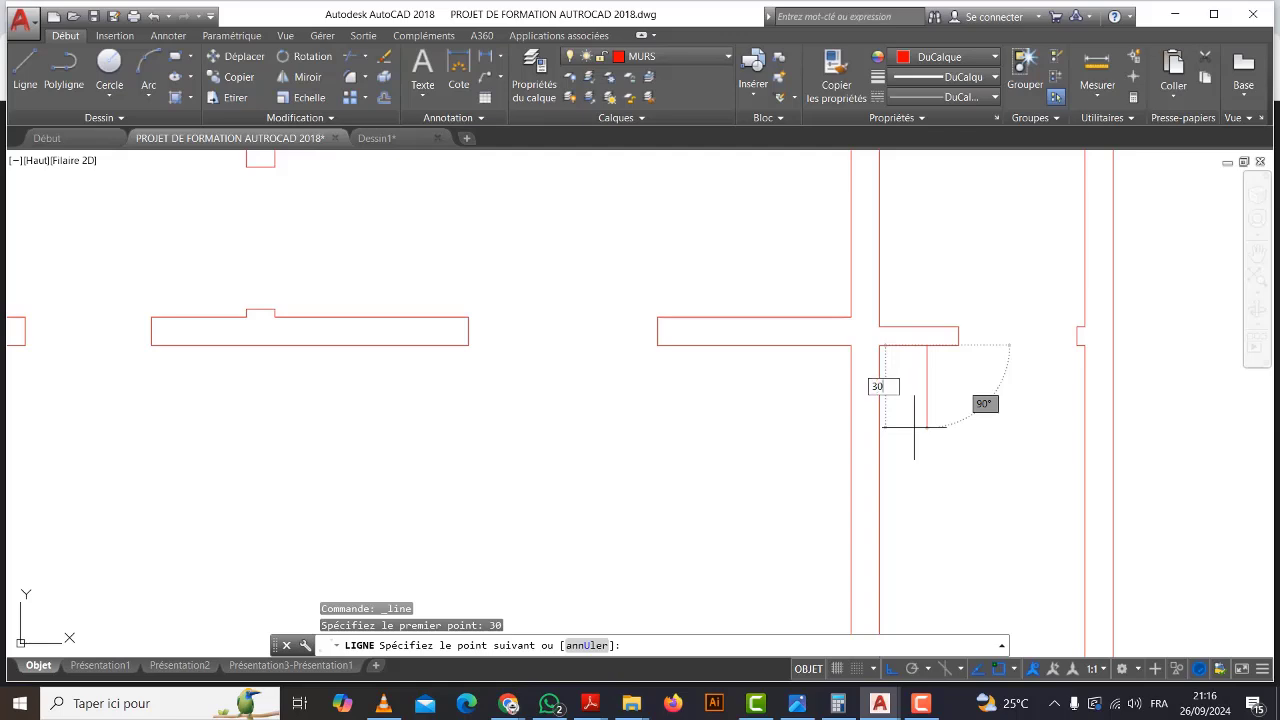
pyautogui.press('Return')
pyautogui.scroll(2, 888, 404)
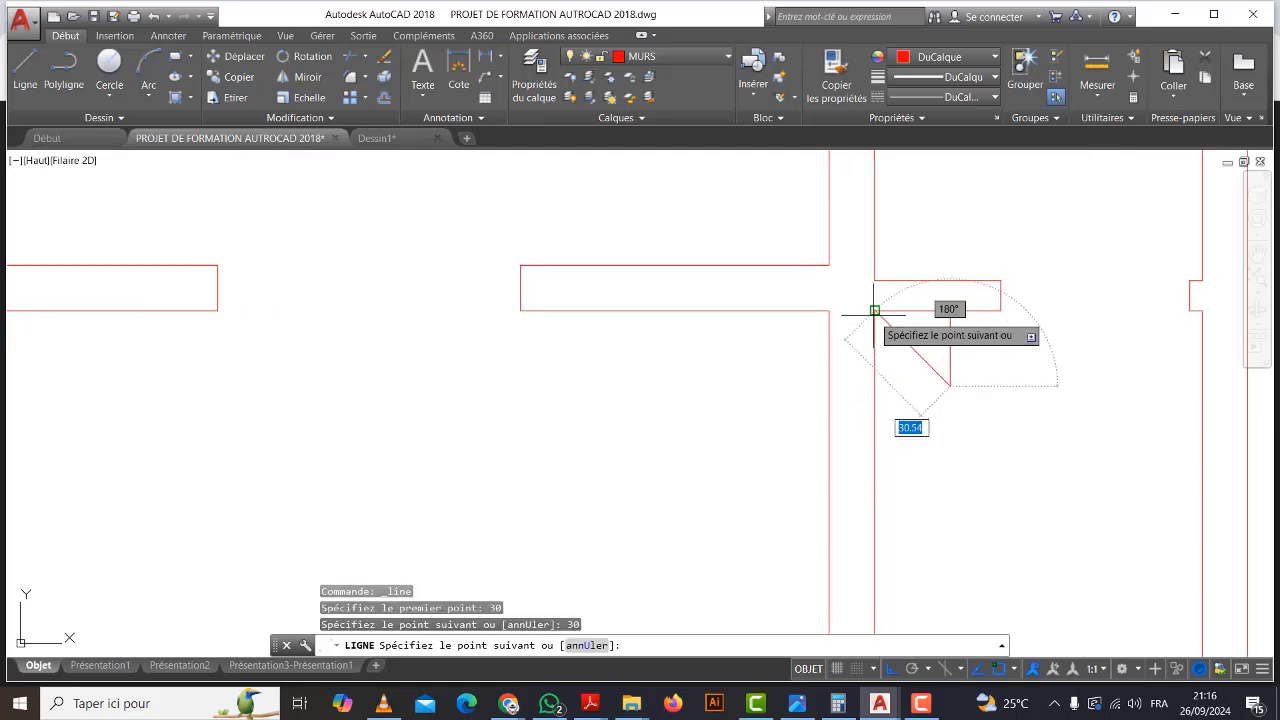
pyautogui.click(875, 385)
pyautogui.rightClick(936, 347)
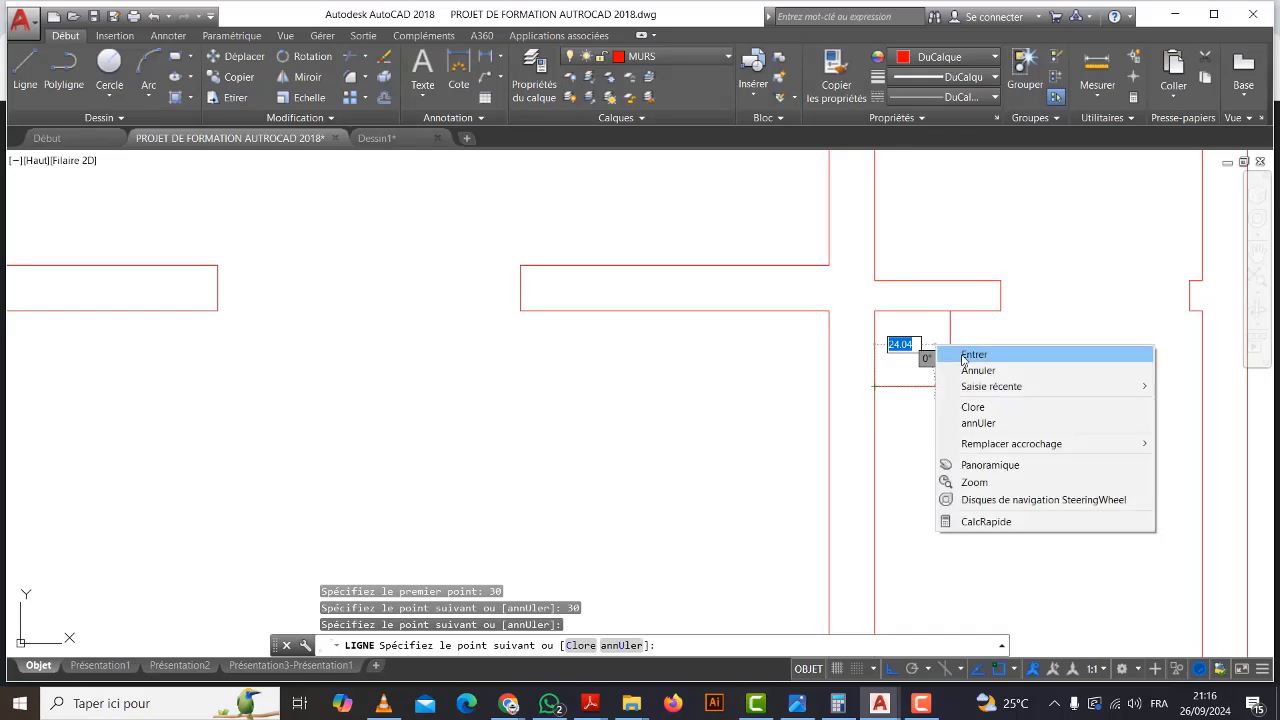
pyautogui.click(965, 356)
# Offset the right and bottom lines of the shaft below the lower SDB outward by 8.
pyautogui.scroll(-3, 971, 357)
pyautogui.click(384, 98)
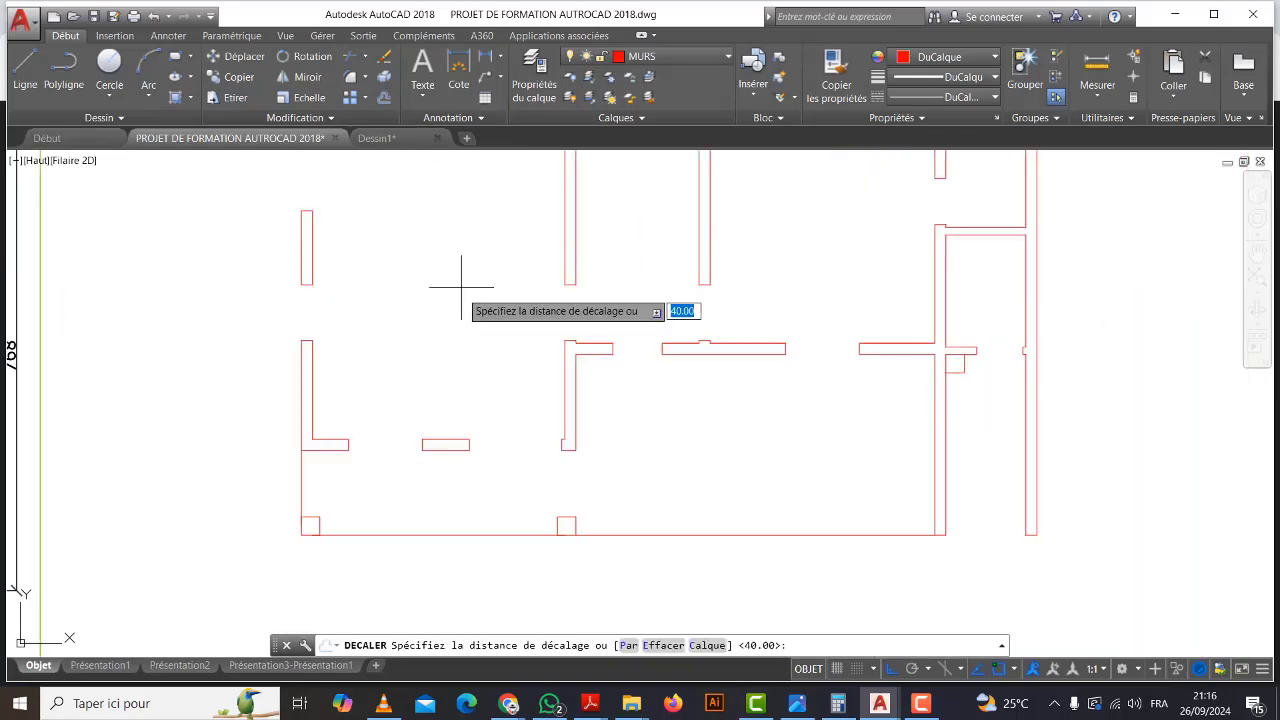
pyautogui.write('8')
pyautogui.press('Return')
pyautogui.scroll(3, 980, 372)
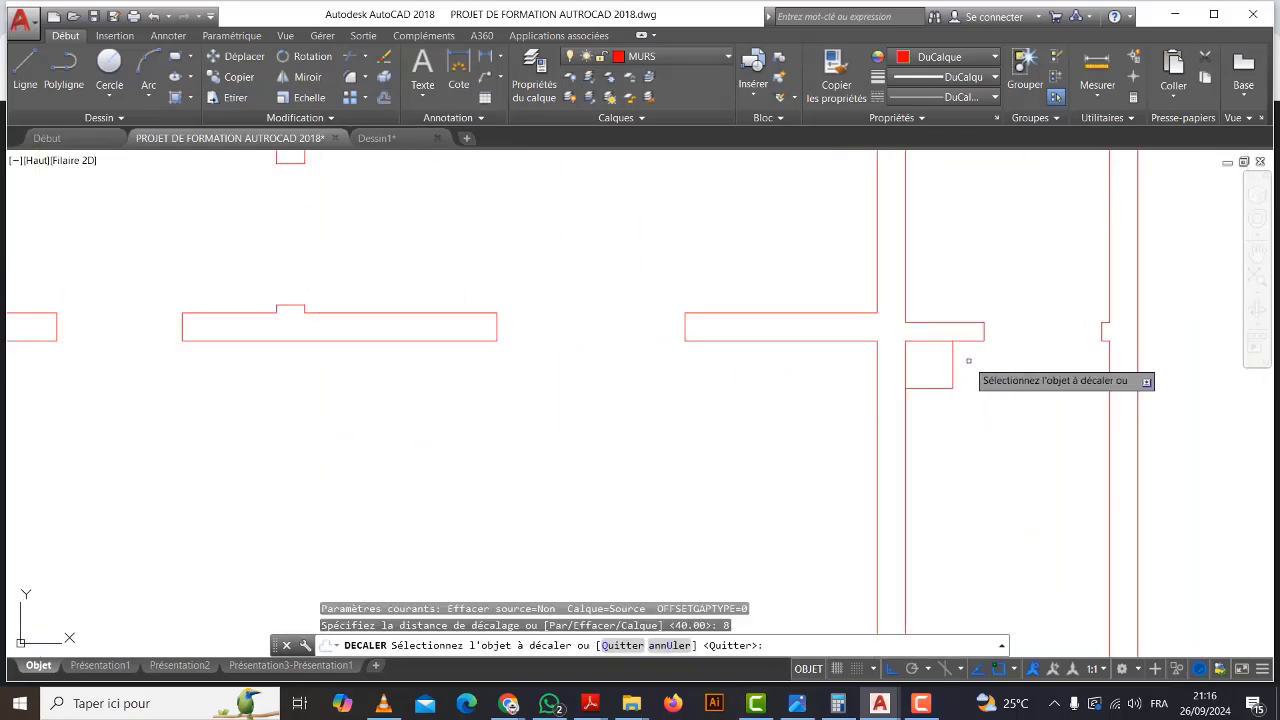
pyautogui.click(952, 370)
pyautogui.click(980, 361)
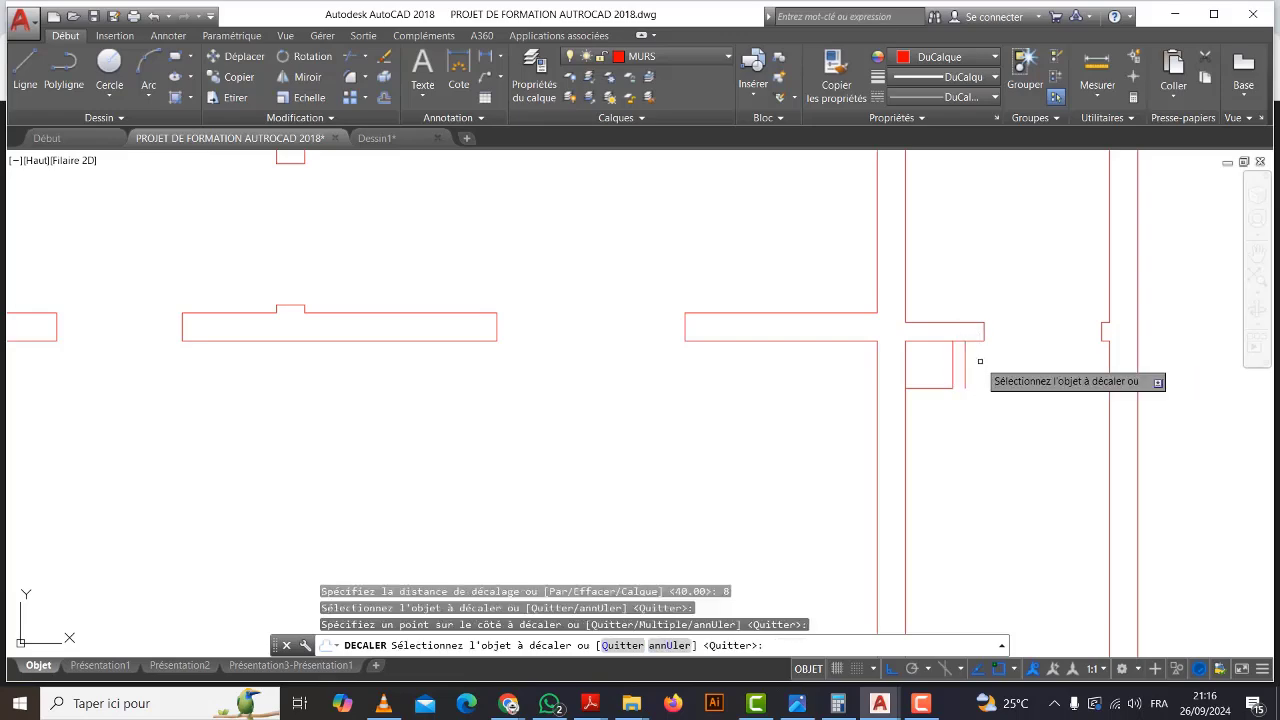
pyautogui.click(929, 387)
pyautogui.click(964, 441)
pyautogui.scroll(-3, 994, 422)
pyautogui.press('Escape')
# Draw the two lines enclosing a 30 by 30 shaft in the lower-left inner corner of the redrawn Mosquée.
pyautogui.moveTo(508, 445); pyautogui.dragTo(792, 410, button='middle')
pyautogui.click(16, 68)
pyautogui.scroll(4, 606, 429)
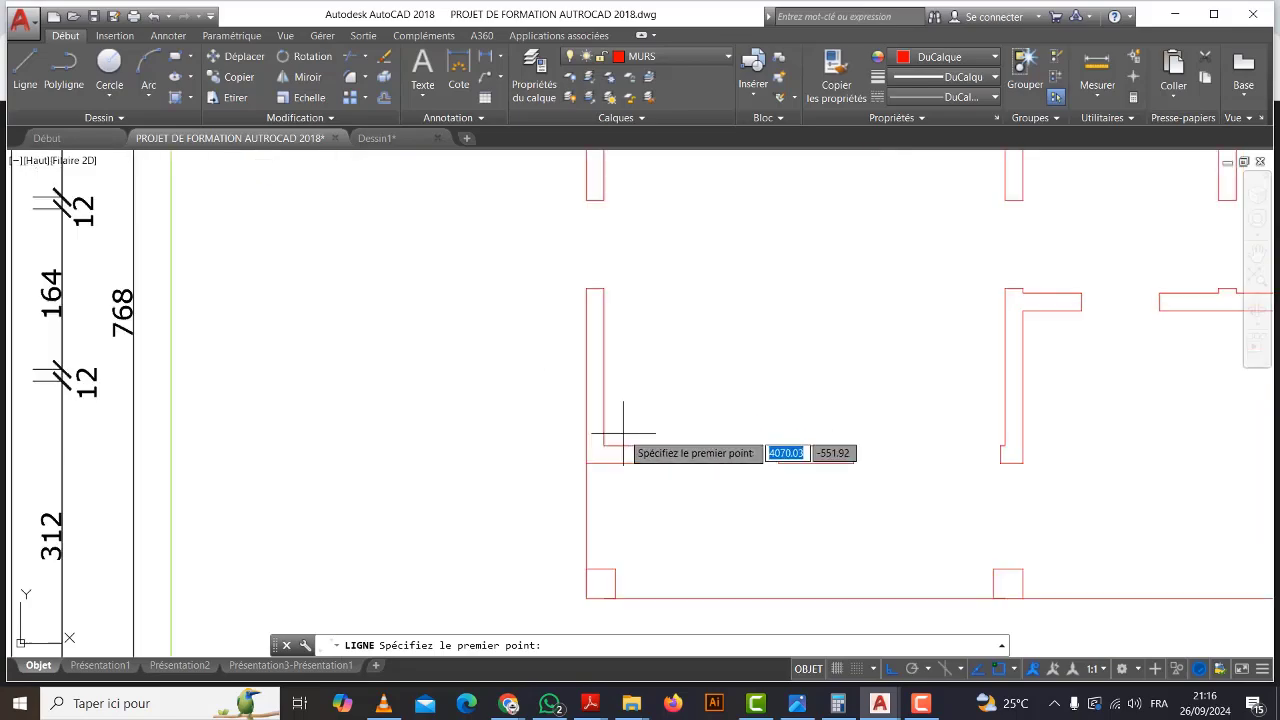
pyautogui.scroll(-5, 714, 443)
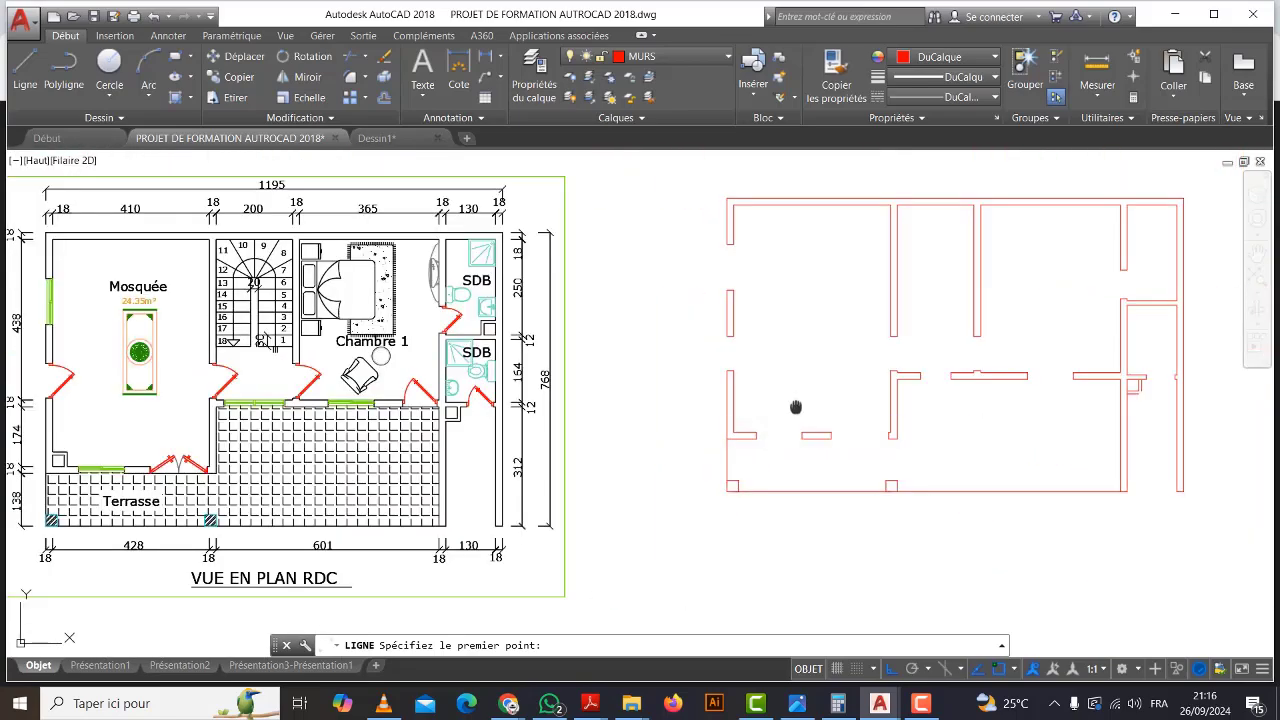
pyautogui.moveTo(796, 400)
pyautogui.mouseDown(button='middle')
pyautogui.moveTo(826, 430)
pyautogui.moveTo(808, 443)
pyautogui.moveTo(825, 450)
pyautogui.mouseUp(button='middle')
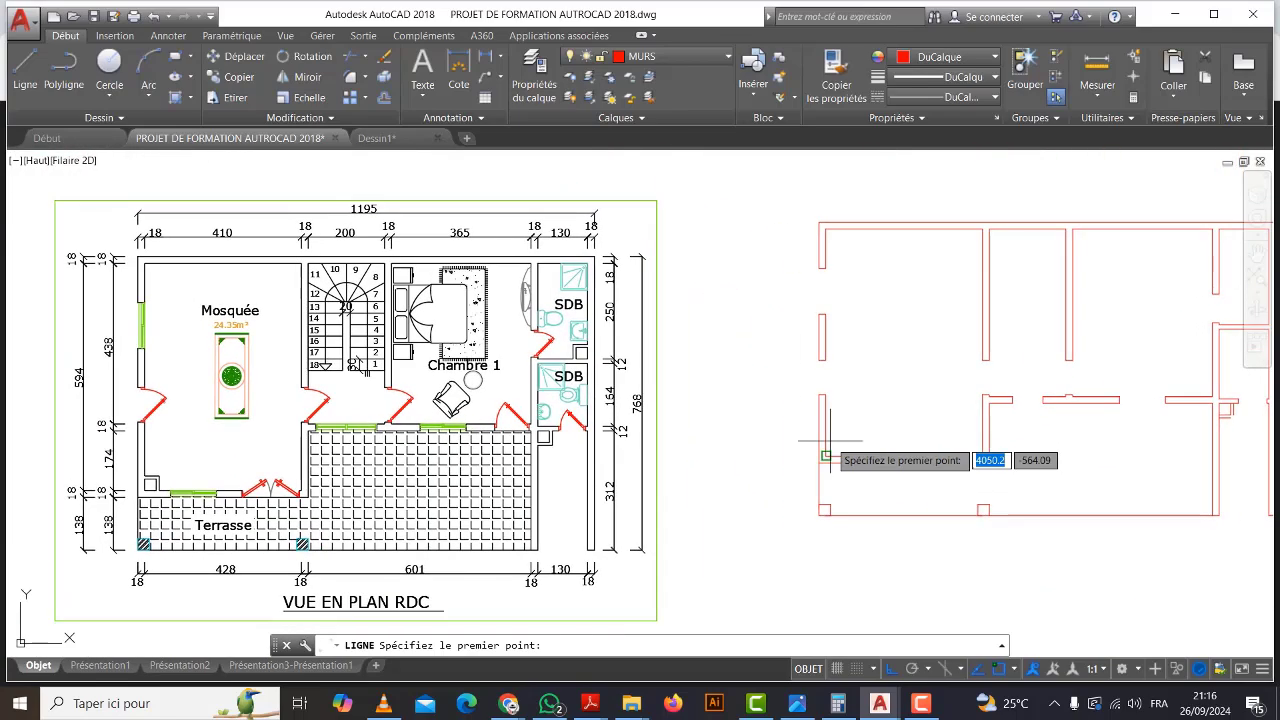
pyautogui.scroll(5, 815, 470)
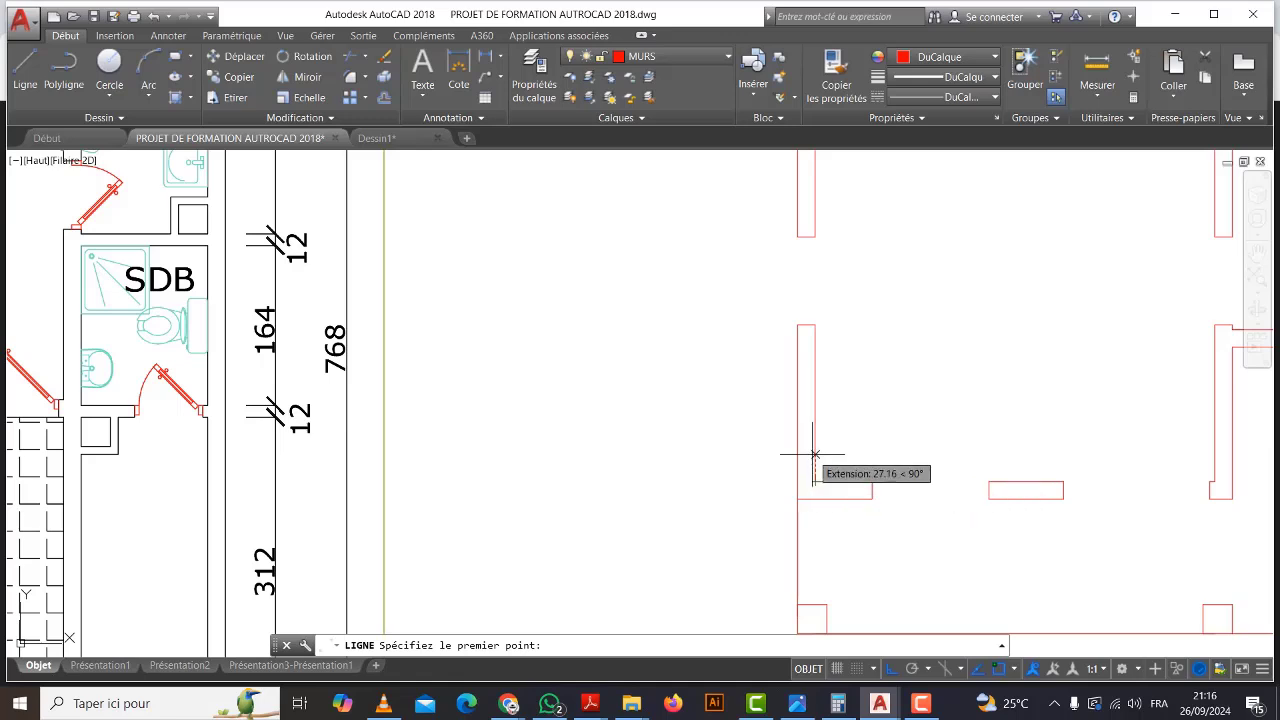
pyautogui.write('3')
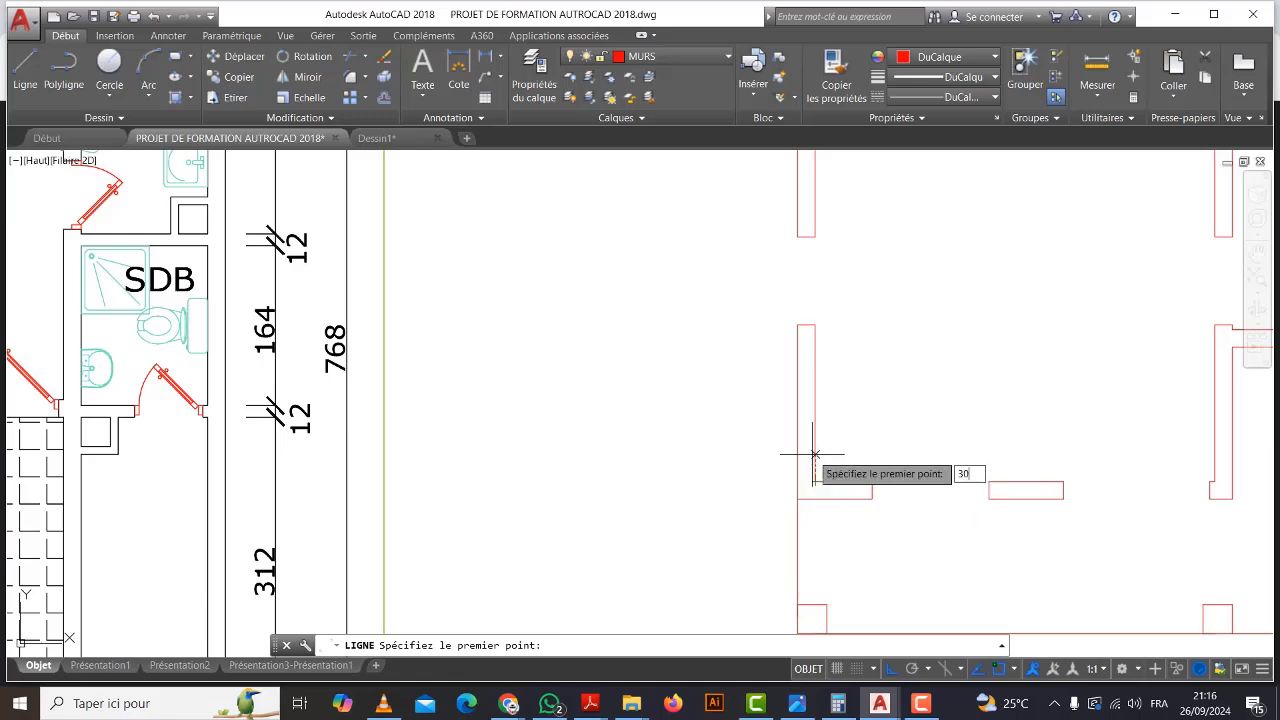
pyautogui.write('0')
pyautogui.press('Return')
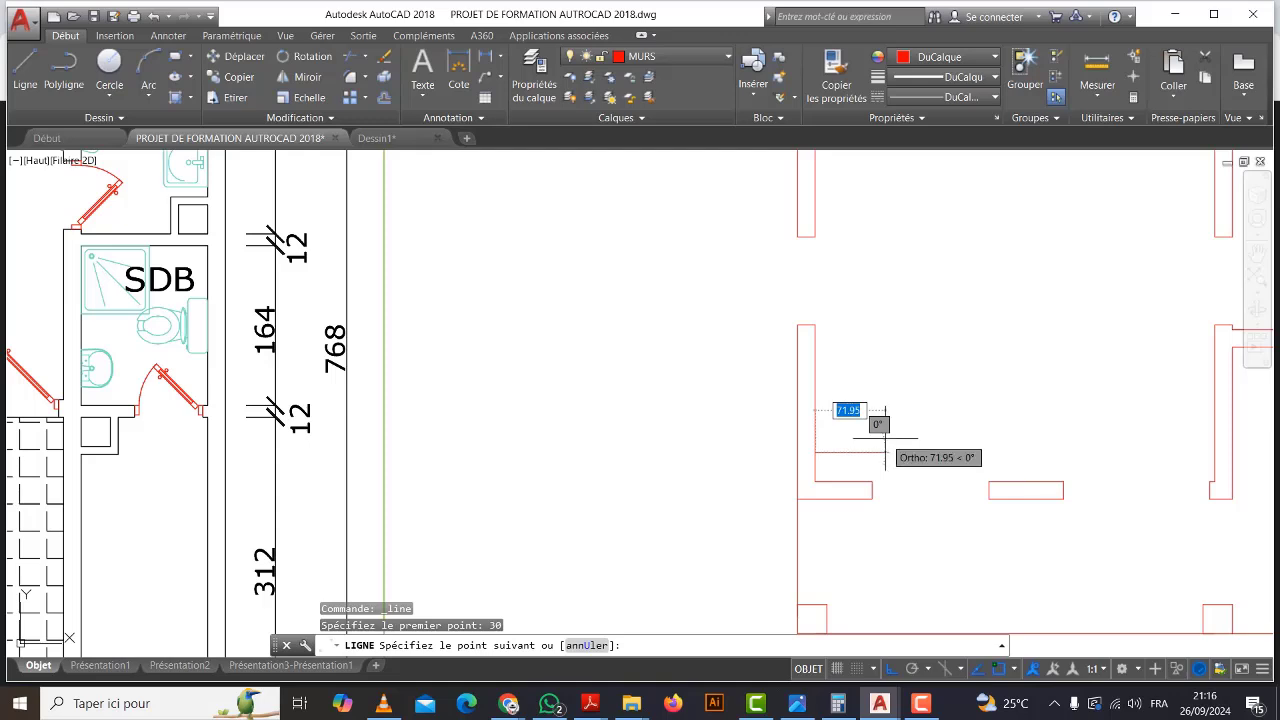
pyautogui.write('3')
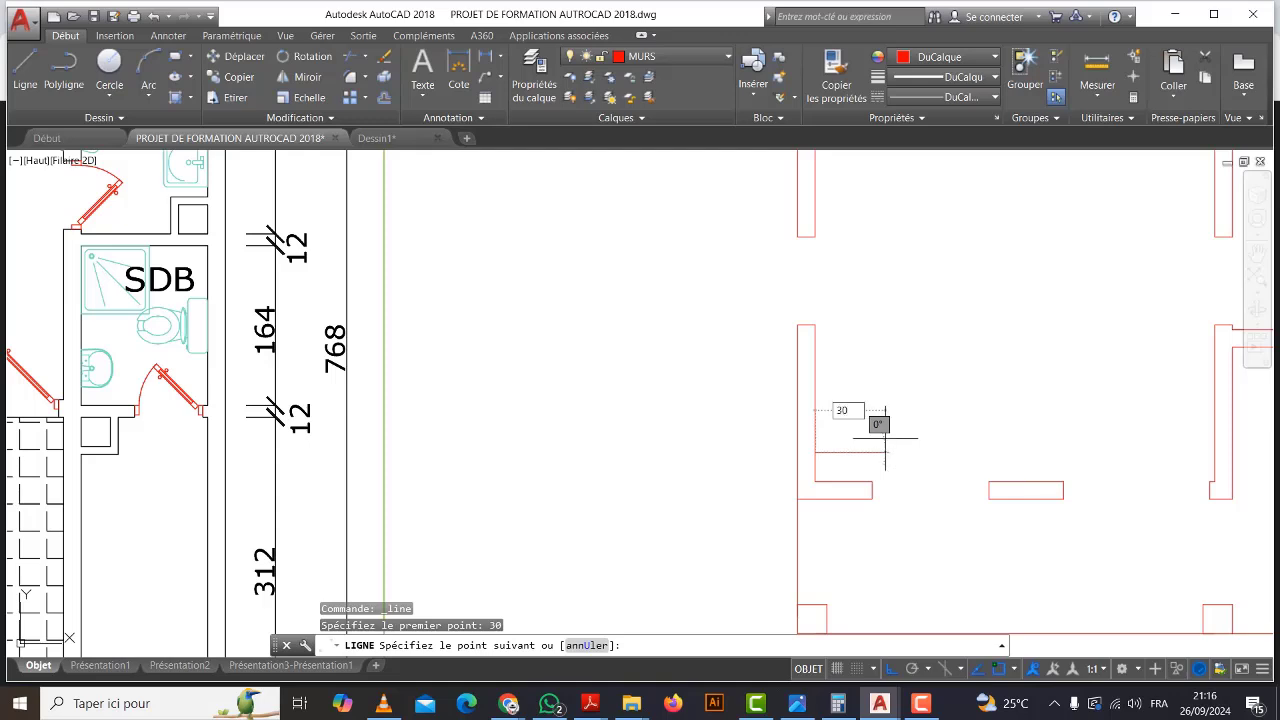
pyautogui.write('0')
pyautogui.press('Return')
pyautogui.scroll(2, 870, 470)
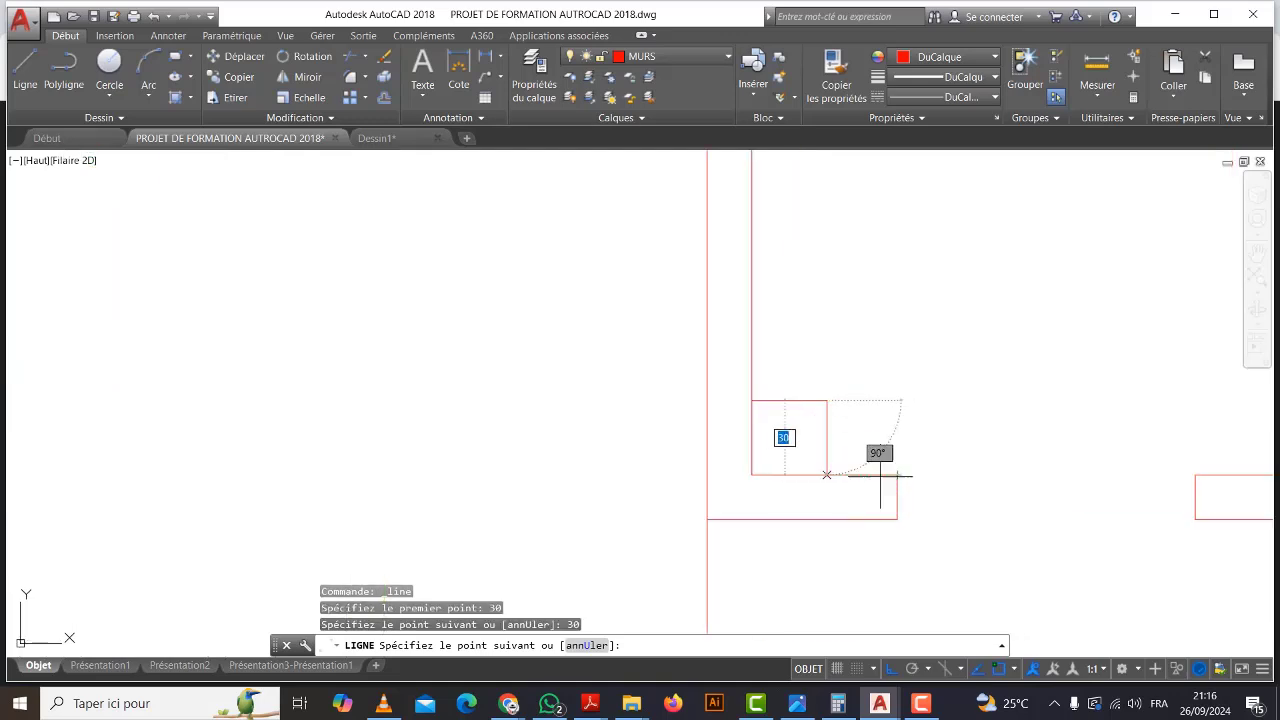
pyautogui.scroll(2, 832, 475)
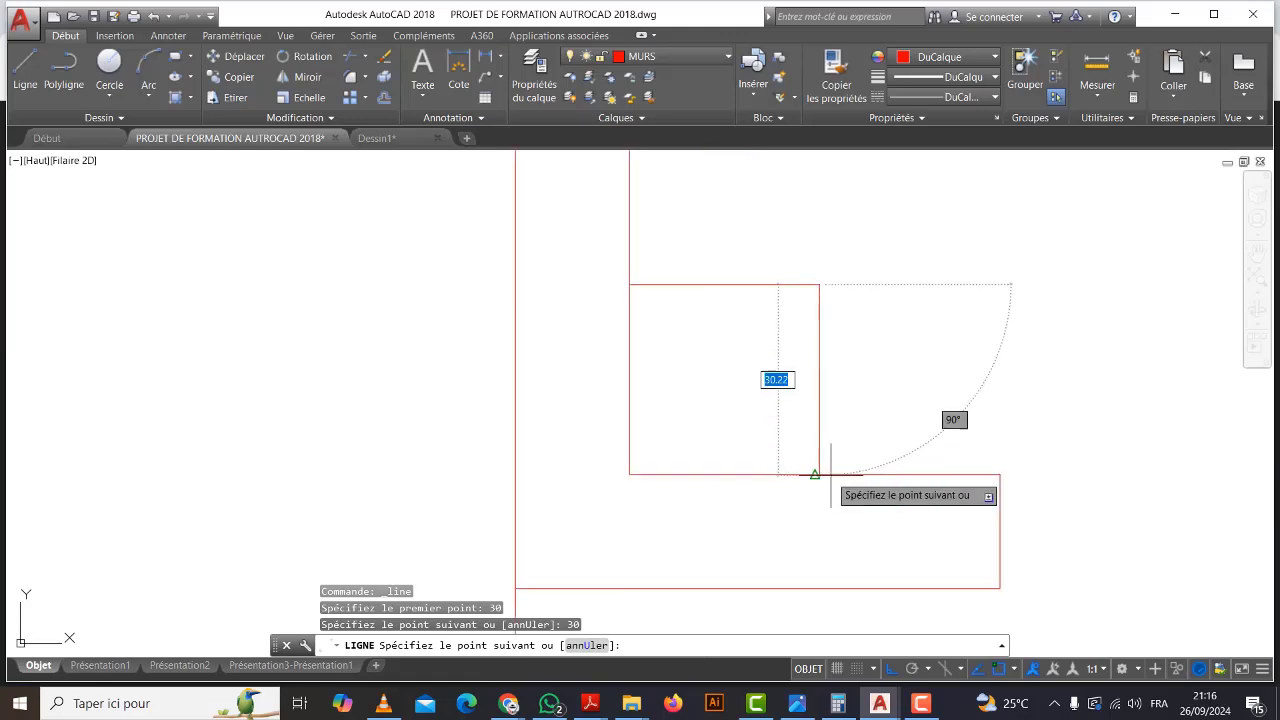
pyautogui.scroll(2, 812, 475)
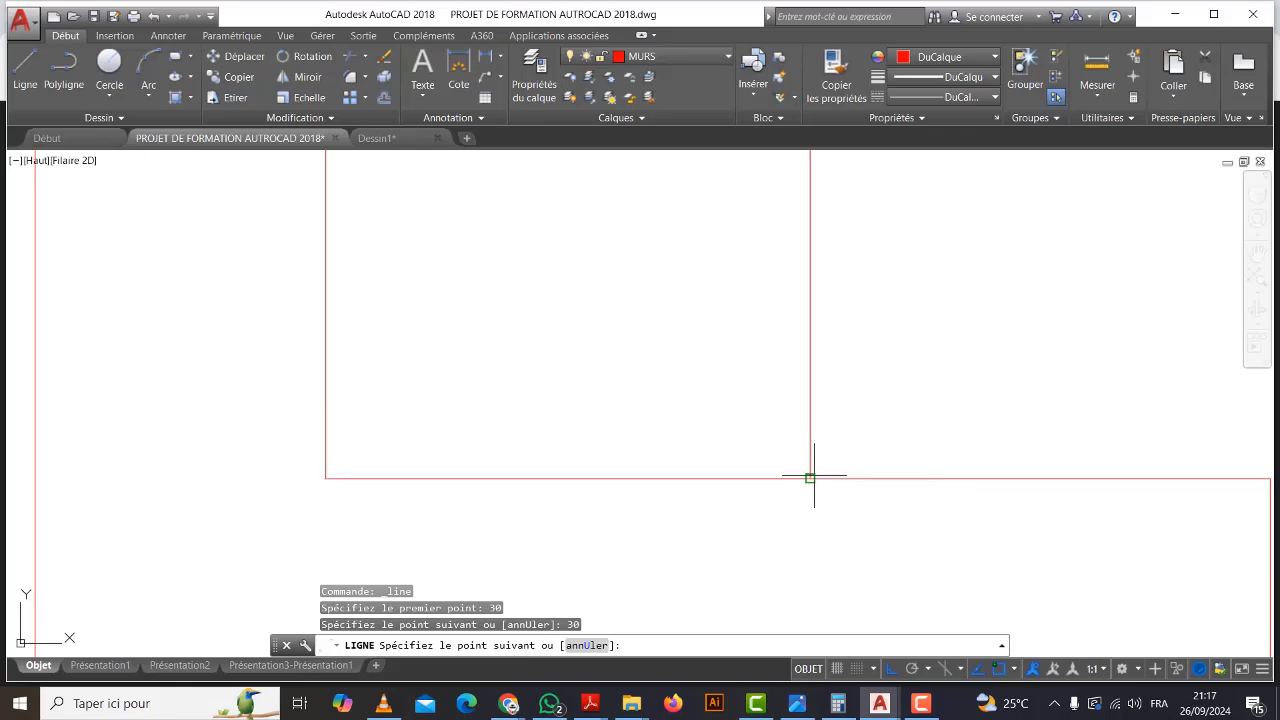
pyautogui.click(812, 477)
pyautogui.scroll(-4, 812, 477)
pyautogui.press('Escape')
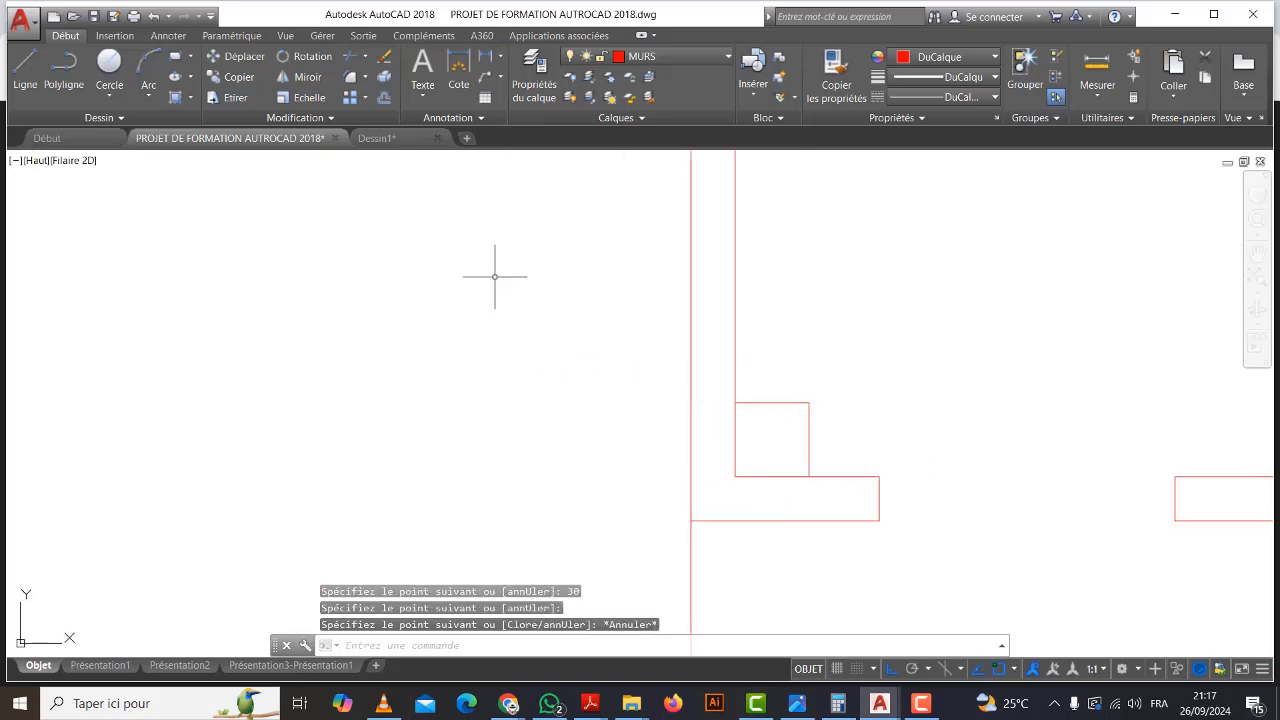
# Offset the top and right lines of the shaft in the Mosquée's lower-left corner outward by 8.
pyautogui.click(384, 97)
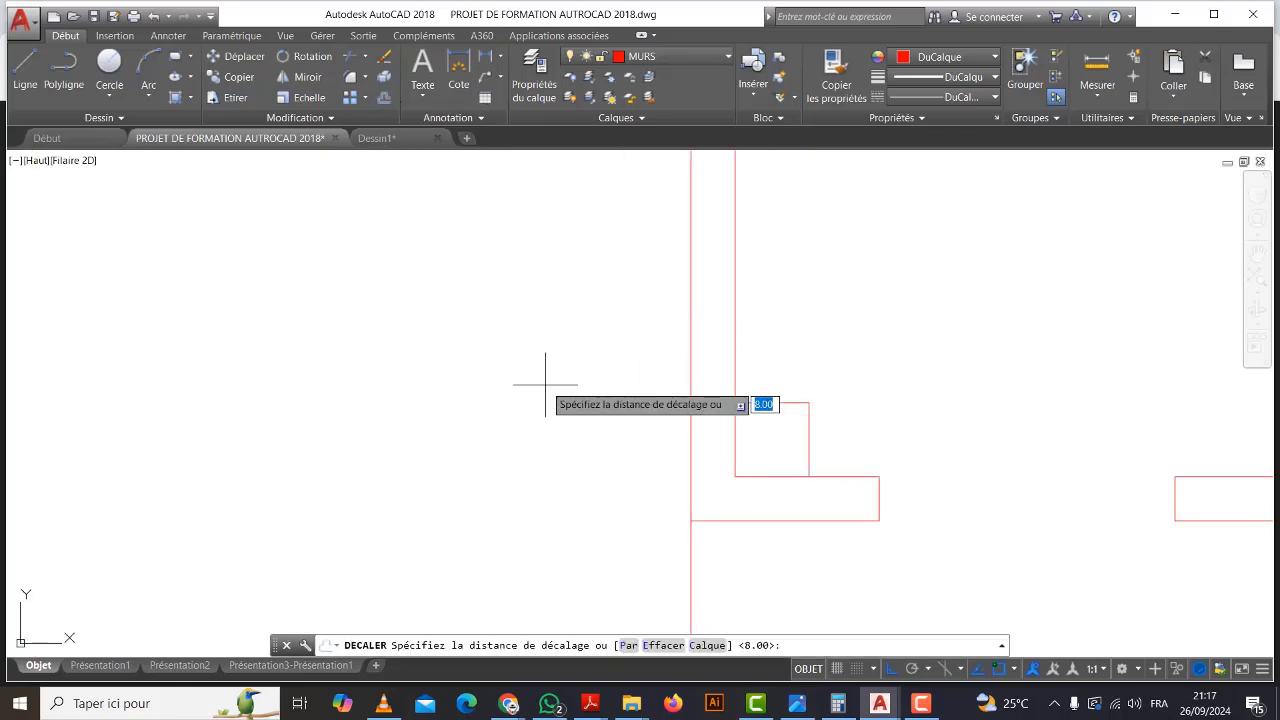
pyautogui.press('Return')
pyautogui.click(794, 403)
pyautogui.click(831, 374)
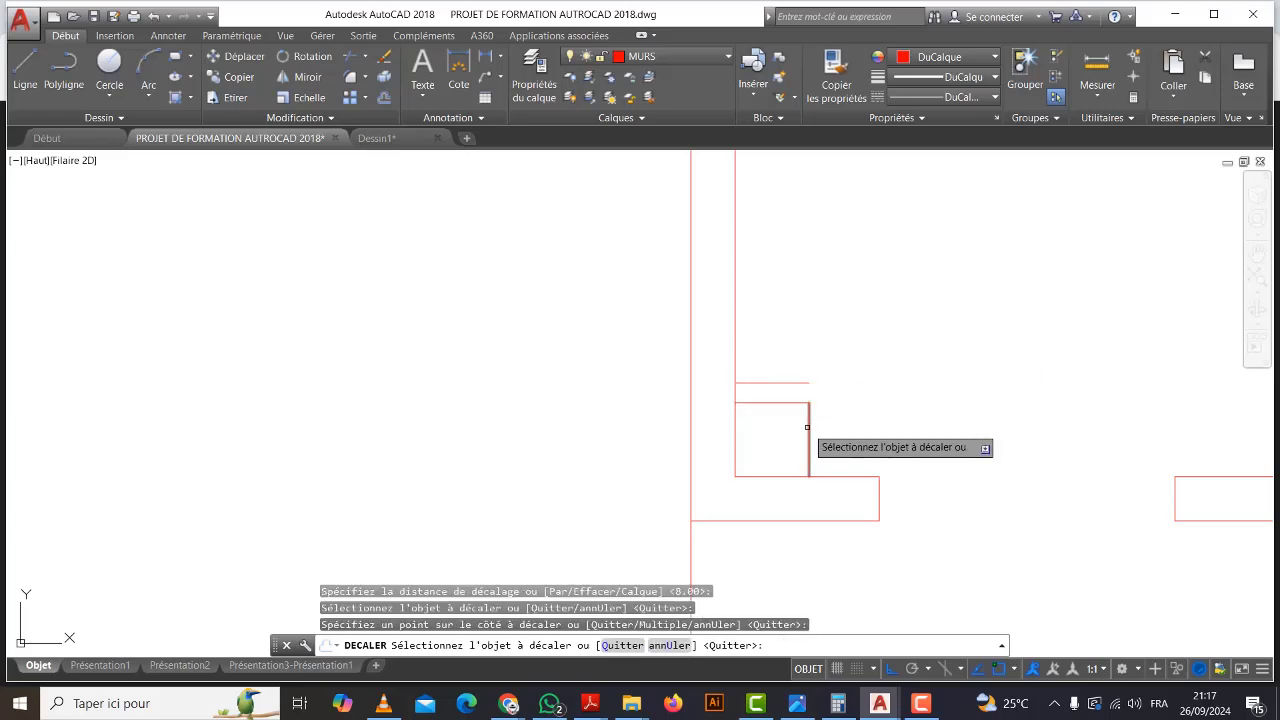
pyautogui.click(807, 427)
pyautogui.click(903, 398)
pyautogui.rightClick(883, 314)
pyautogui.click(905, 323)
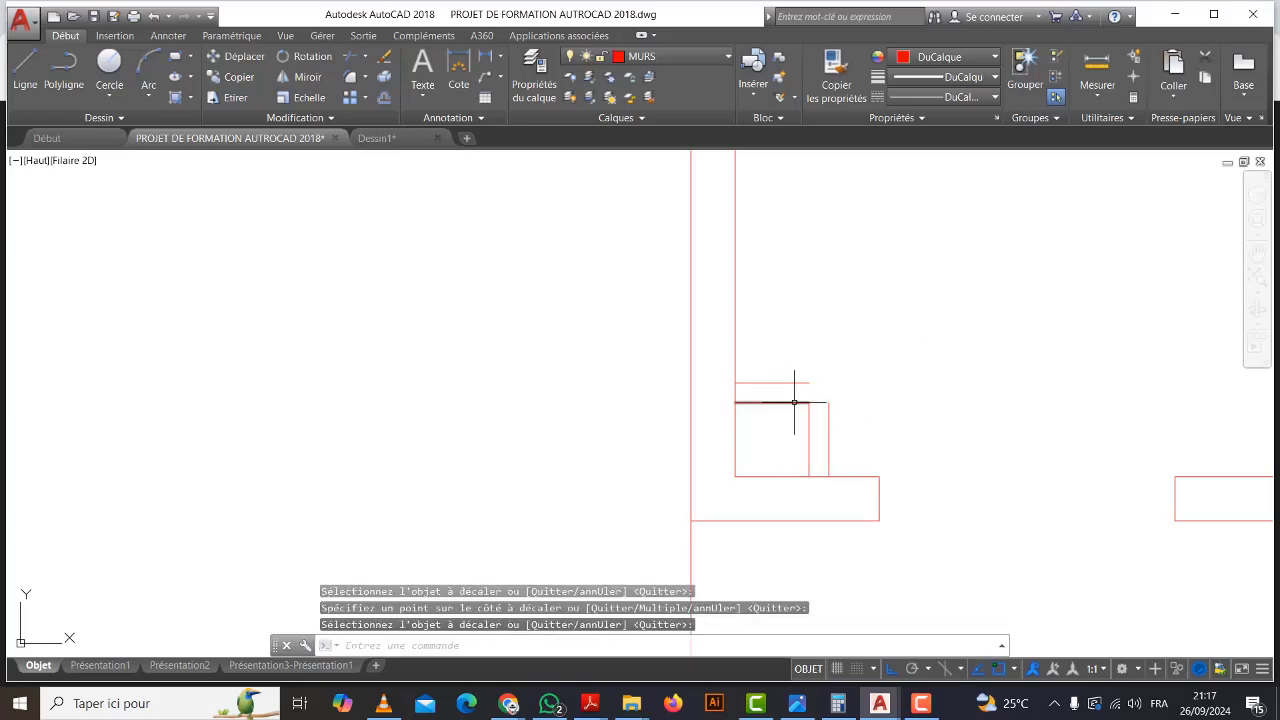
# Join the two offset outer lines of the Mosquée shaft into a closed square corner with Fillet (Raccord).
pyautogui.scroll(-5, 820, 408)
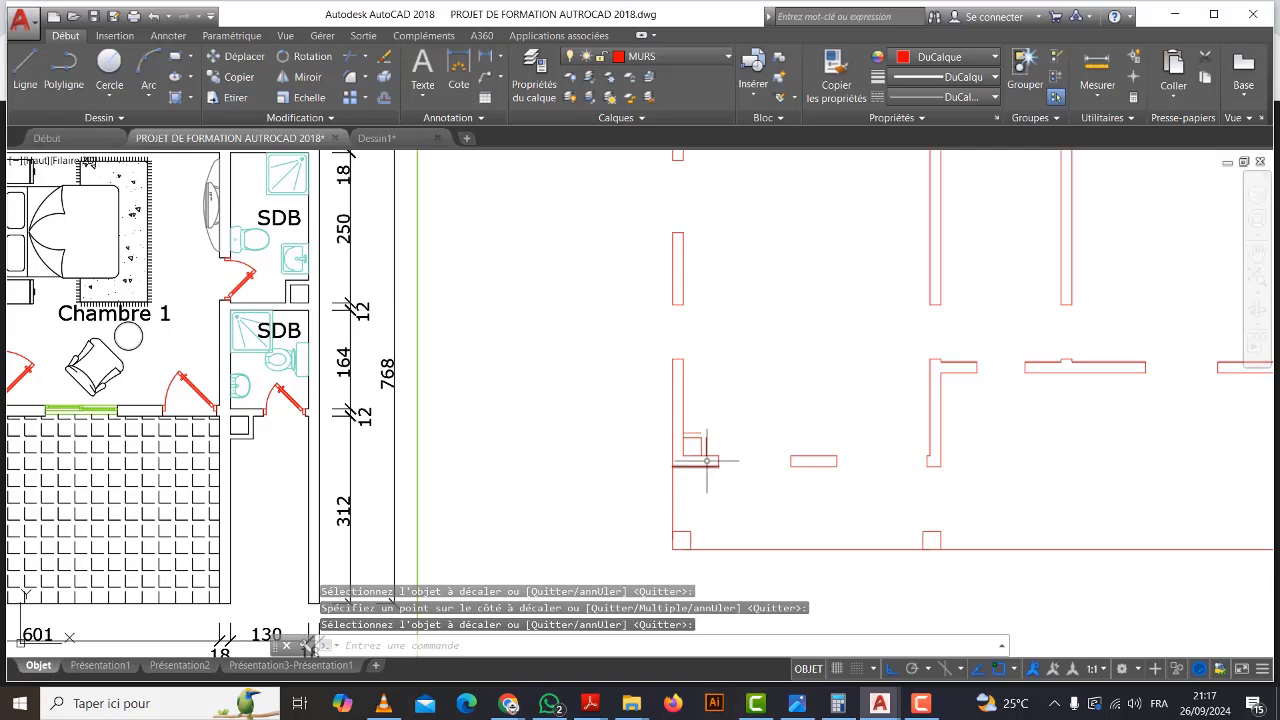
pyautogui.scroll(4, 655, 429)
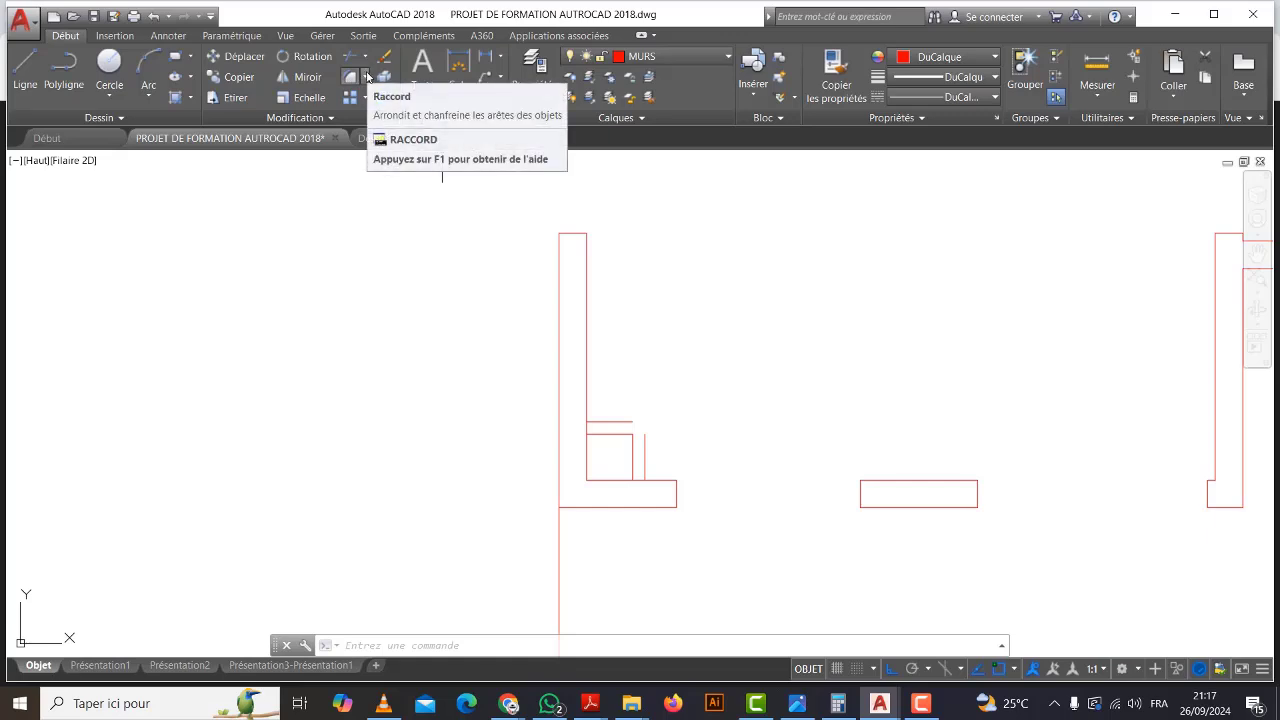
pyautogui.click(366, 77)
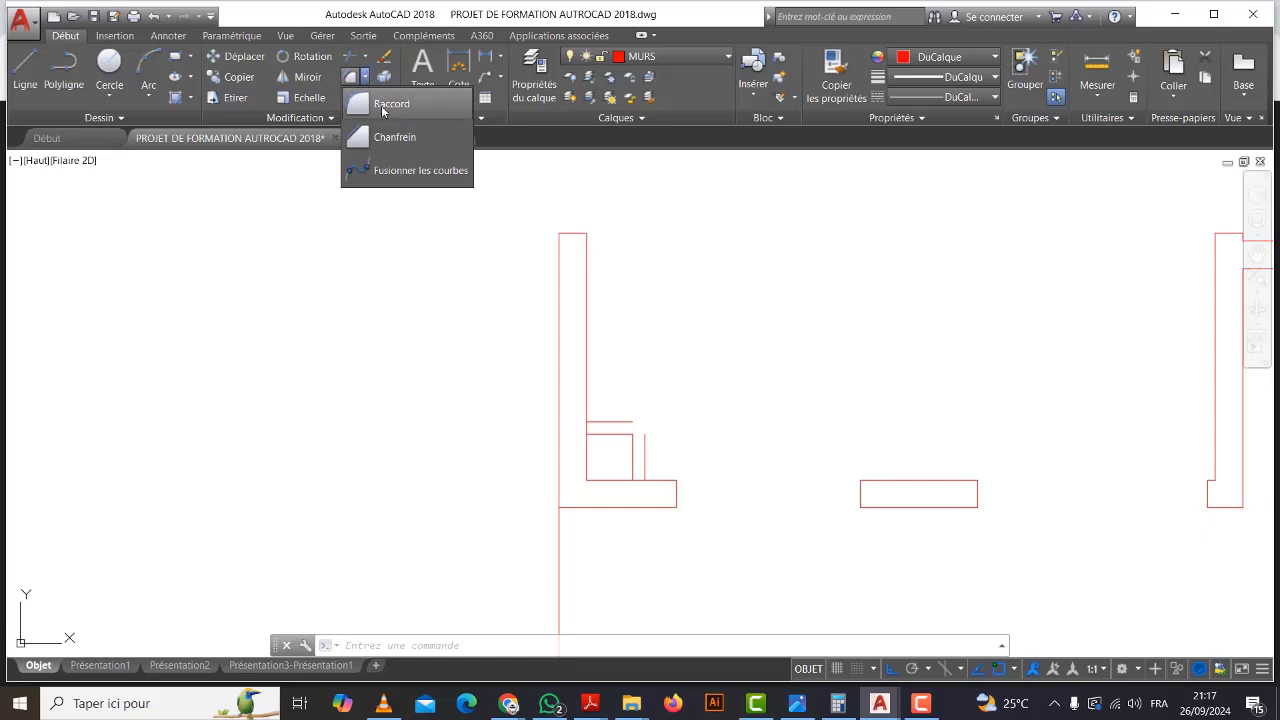
pyautogui.click(382, 105)
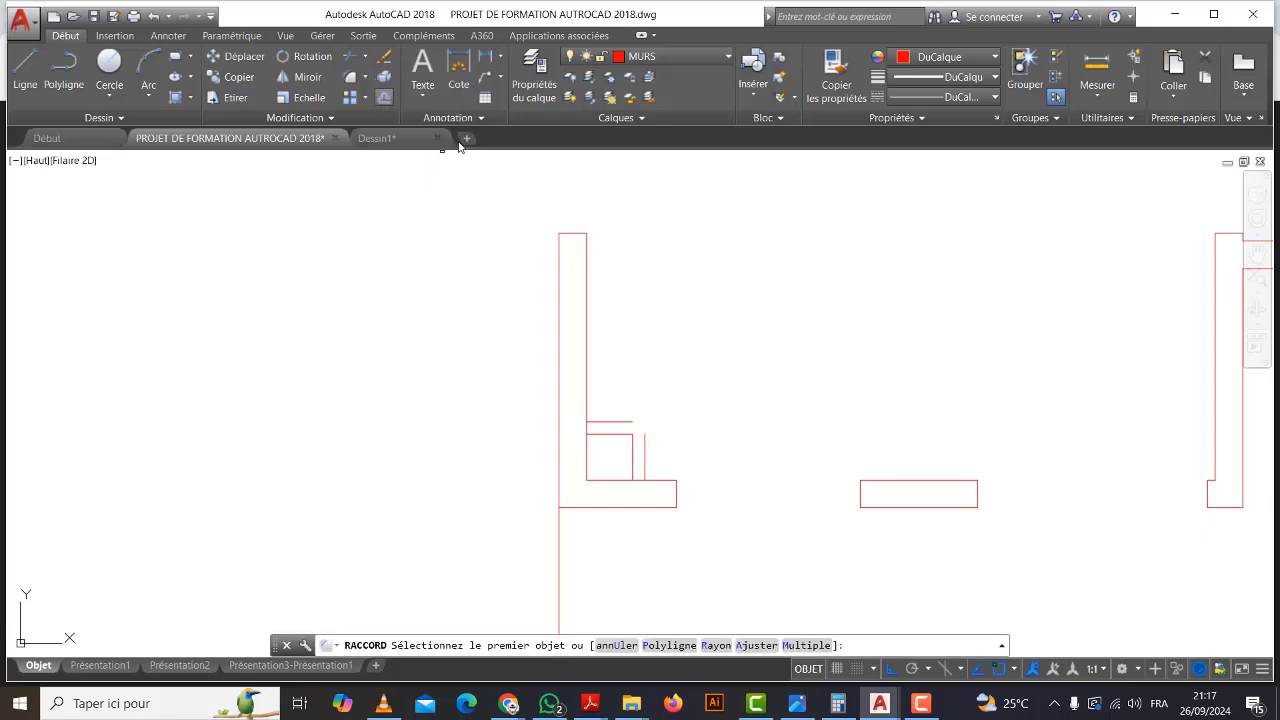
pyautogui.click(620, 421)
pyautogui.scroll(2, 656, 425)
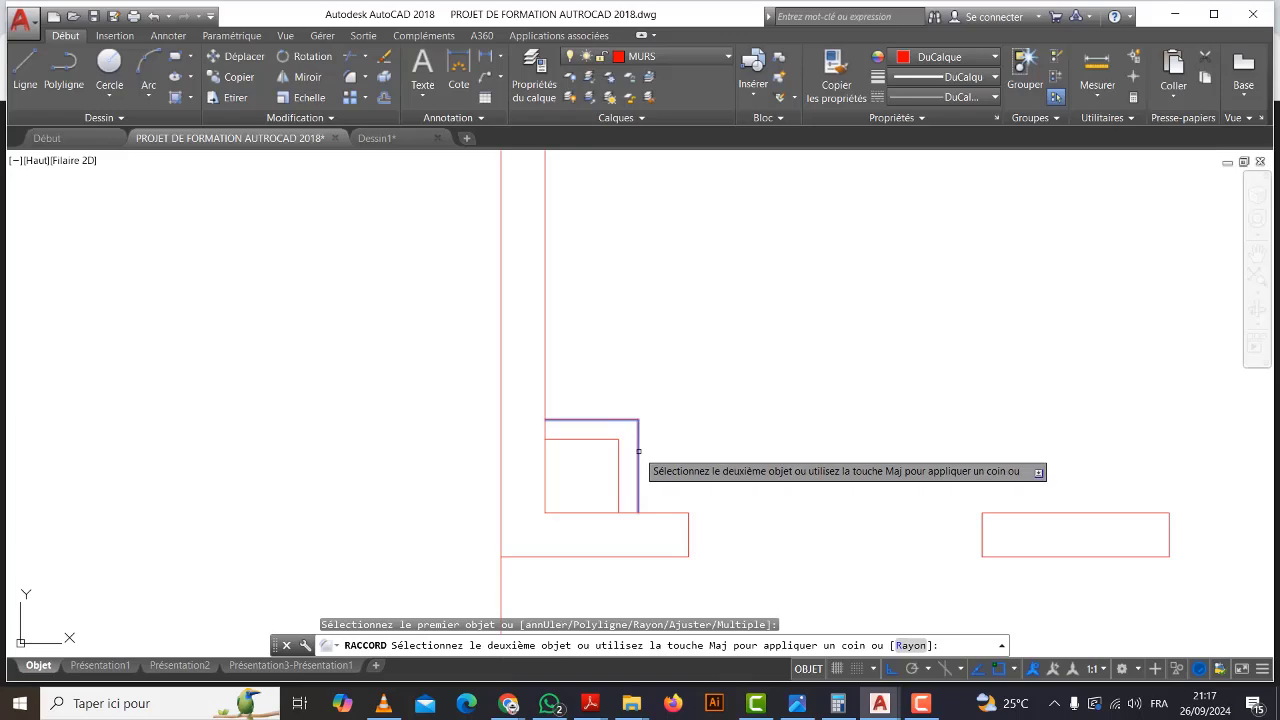
pyautogui.click(638, 451)
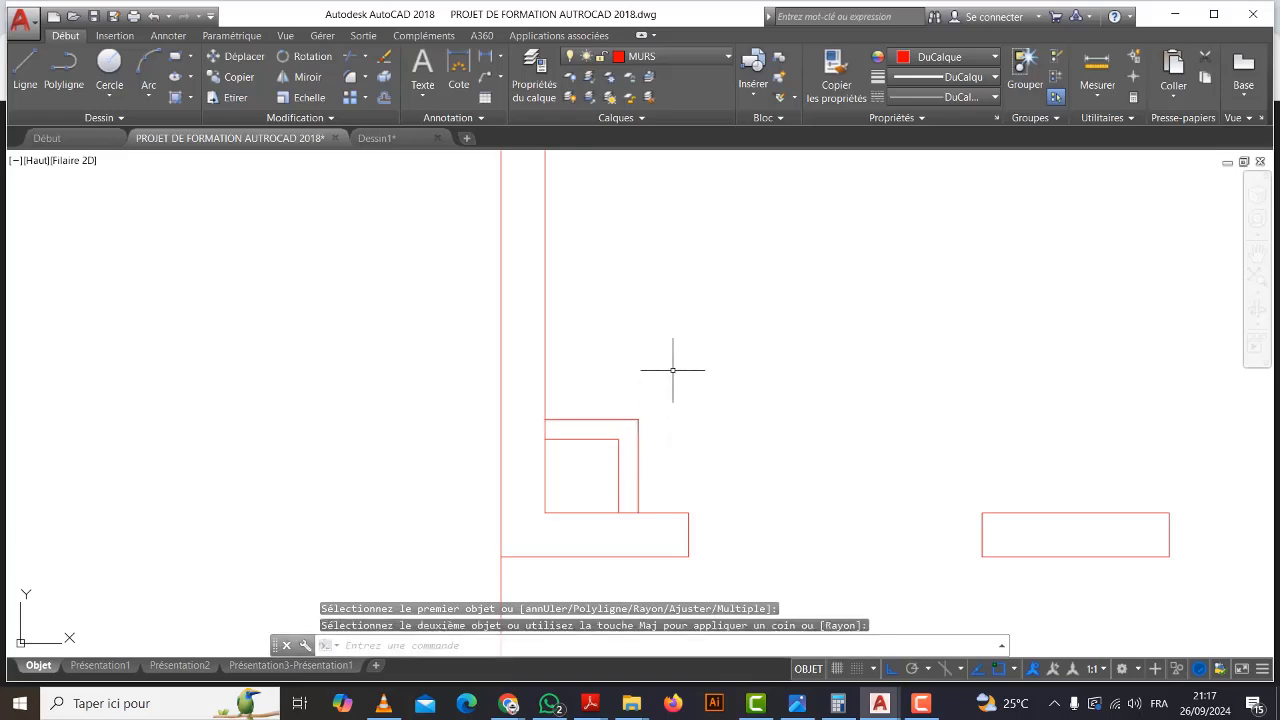
# Fillet the offset right and bottom outer lines of the shaft below the lower SDB into a closed corner.
pyautogui.scroll(-5, 686, 366)
pyautogui.moveTo(782, 404); pyautogui.dragTo(673, 428, button='middle')
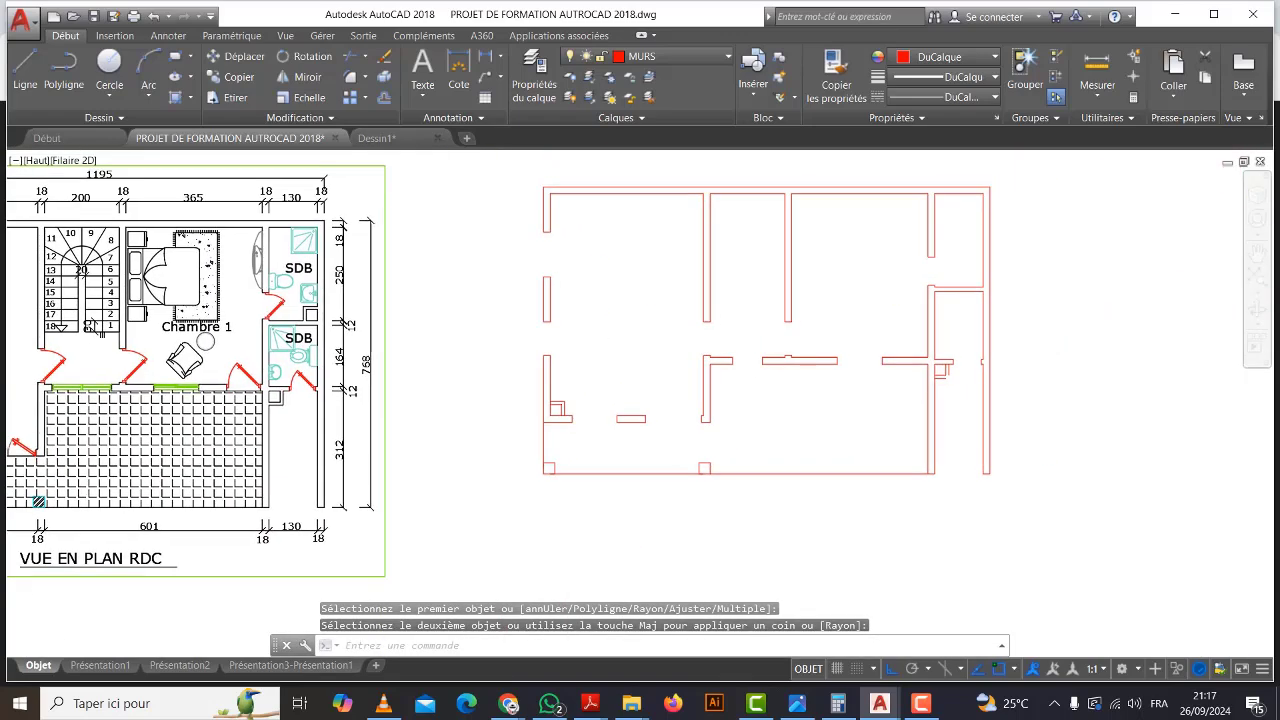
pyautogui.click(366, 78)
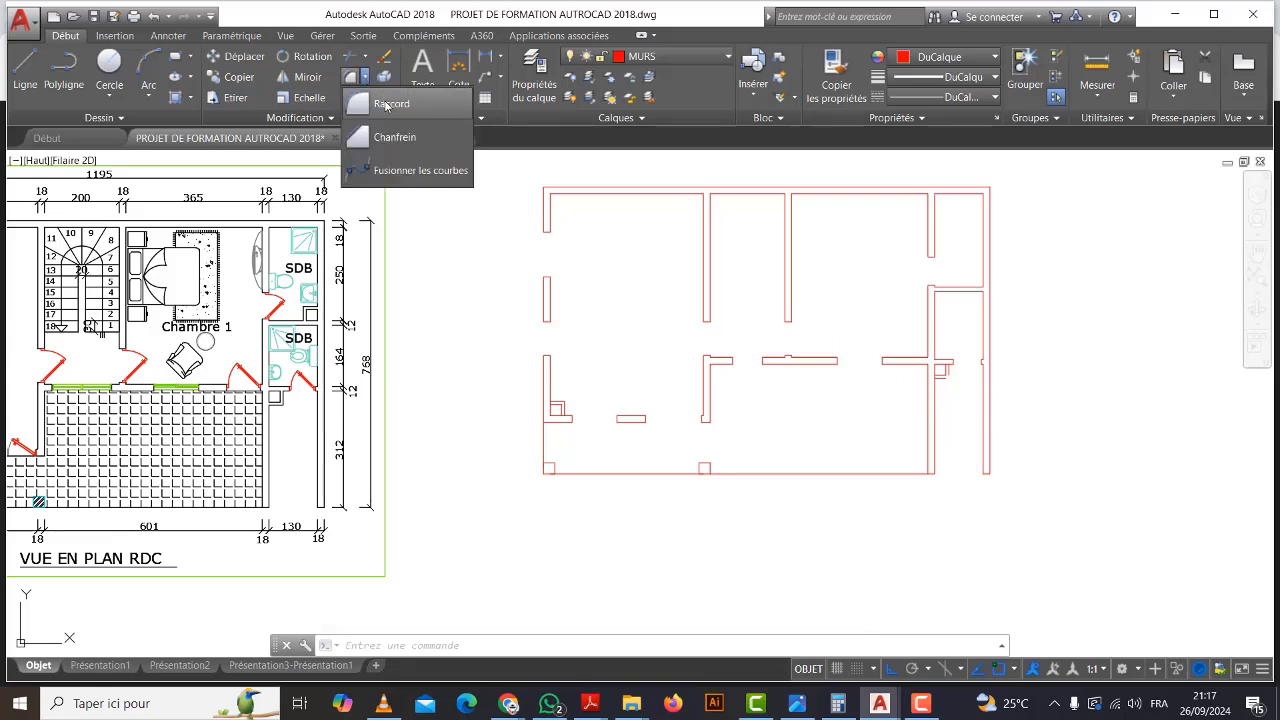
pyautogui.click(386, 104)
pyautogui.scroll(5, 997, 391)
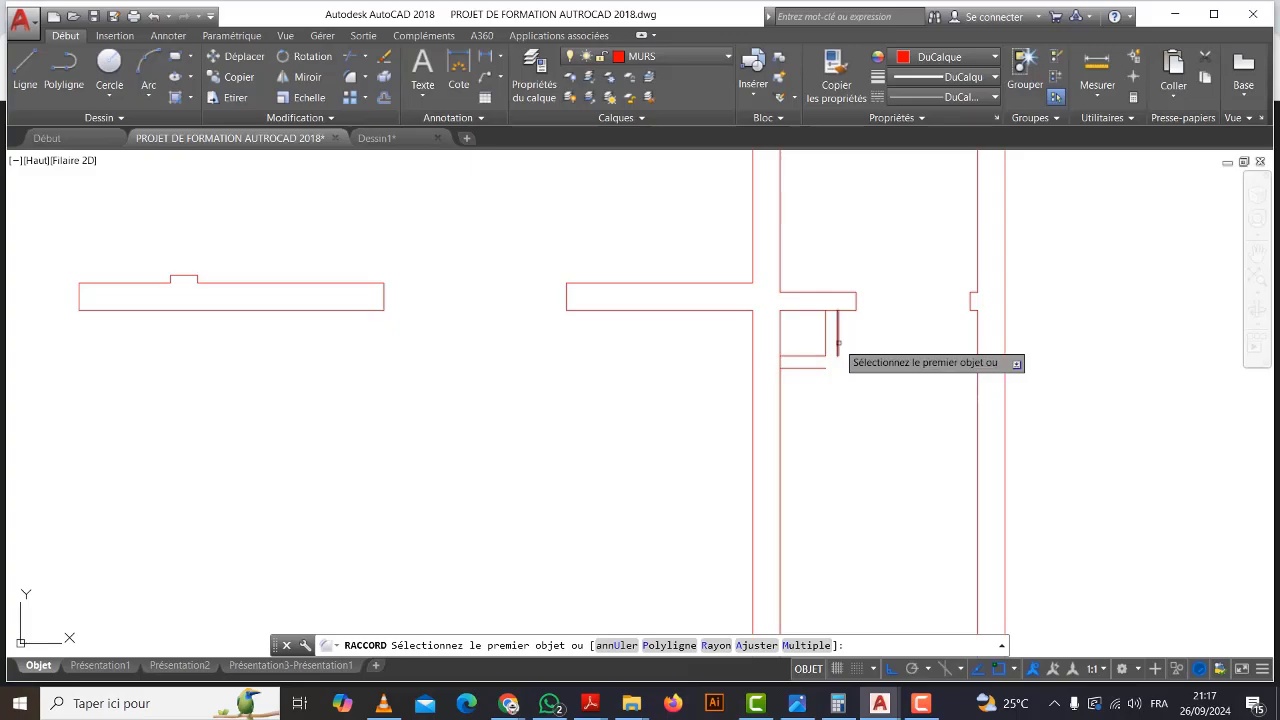
pyautogui.click(838, 343)
pyautogui.scroll(2, 830, 380)
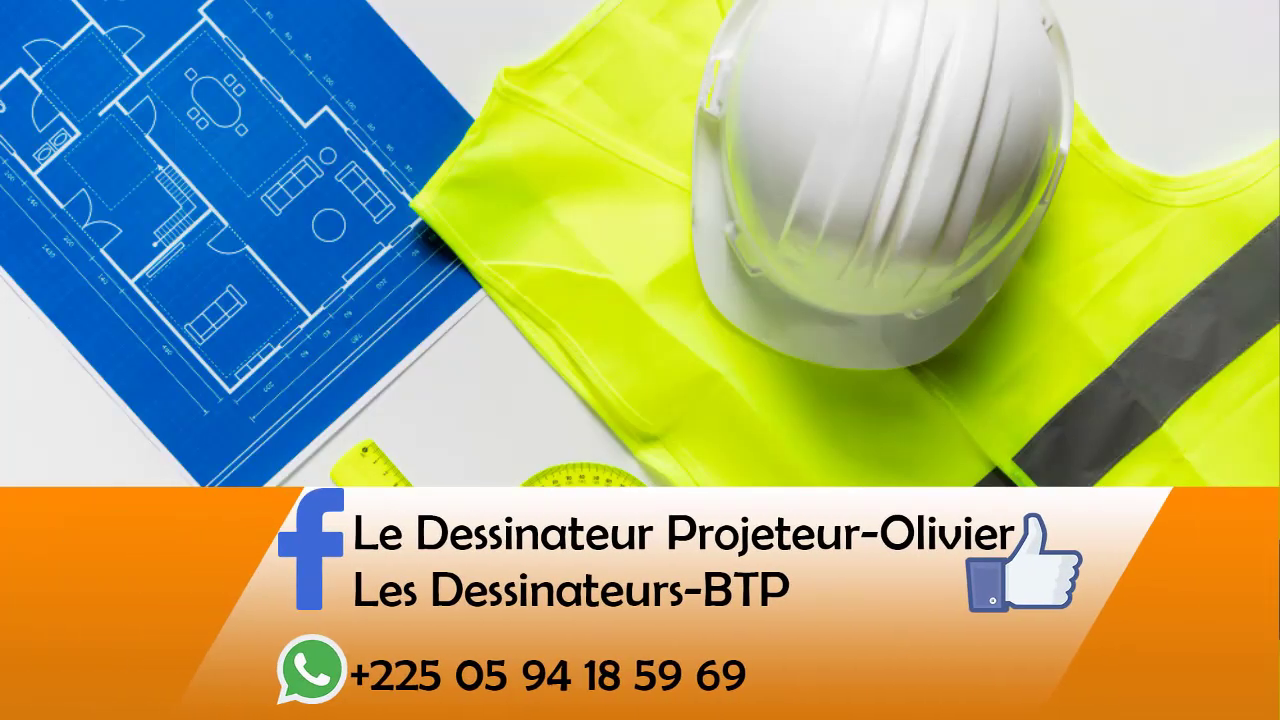